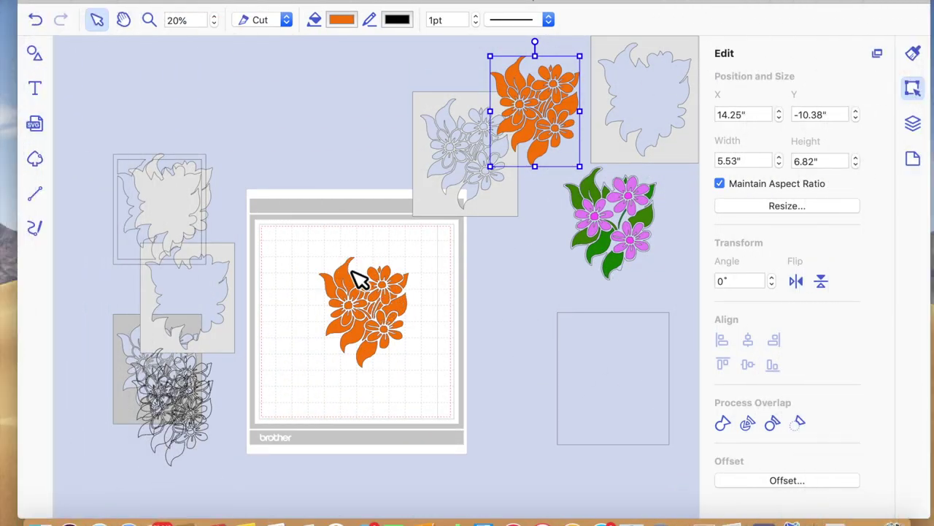
Create an outward offset line with 0.08" spacing and round corners around the orange flower design on the mat.
left_click(353, 272)
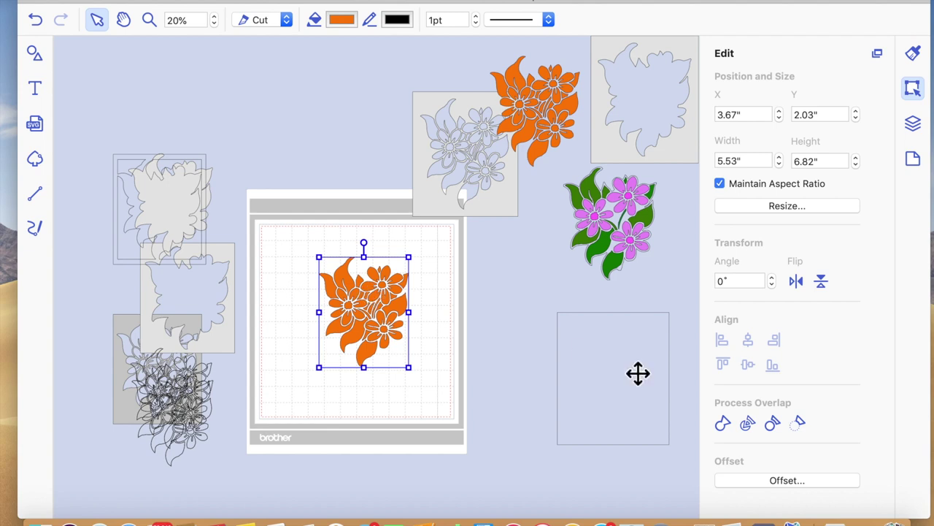
left_click(783, 487)
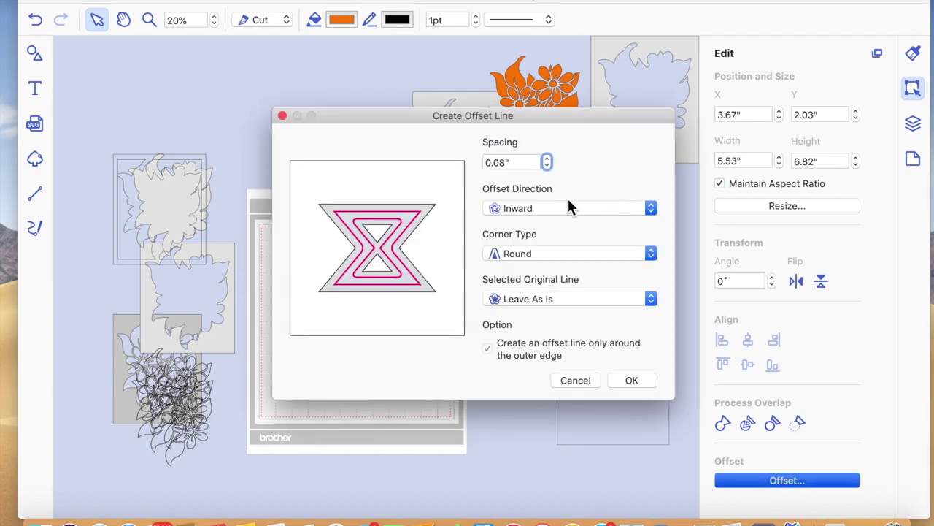
left_click(651, 209)
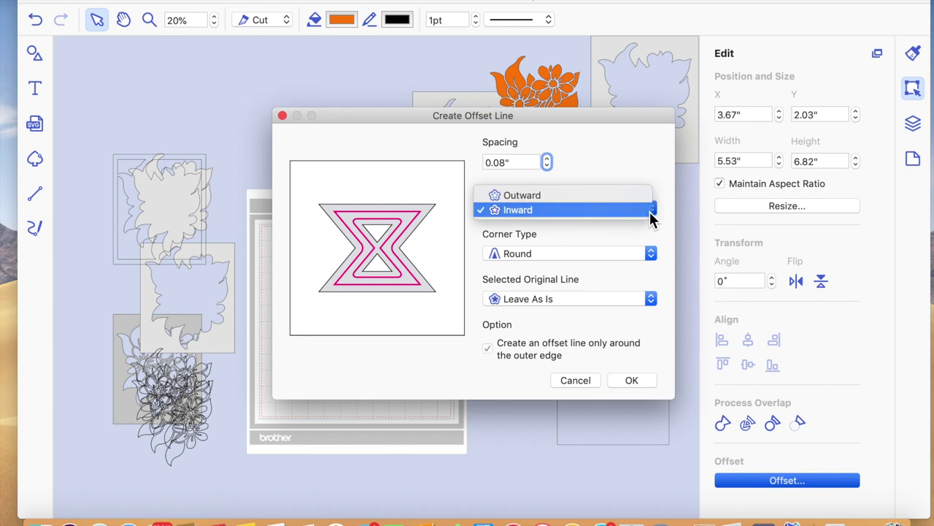
left_click(604, 196)
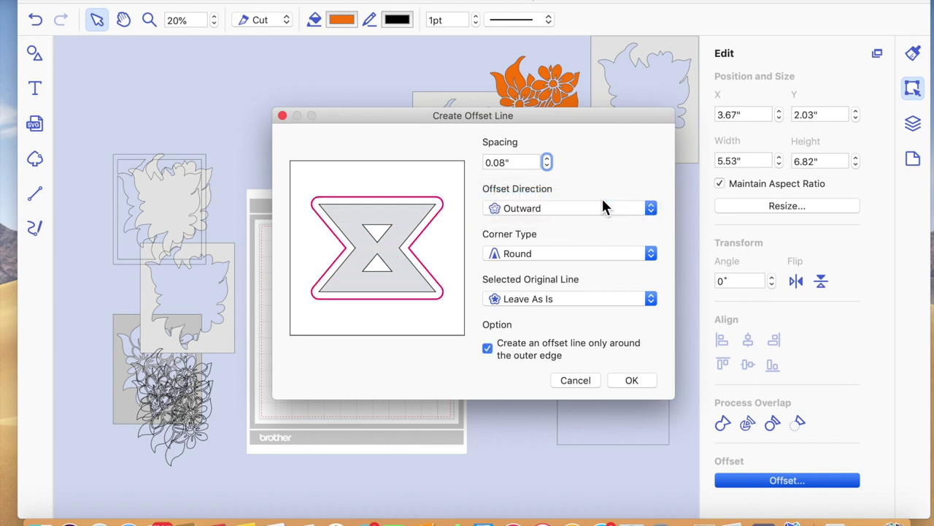
left_click(629, 383)
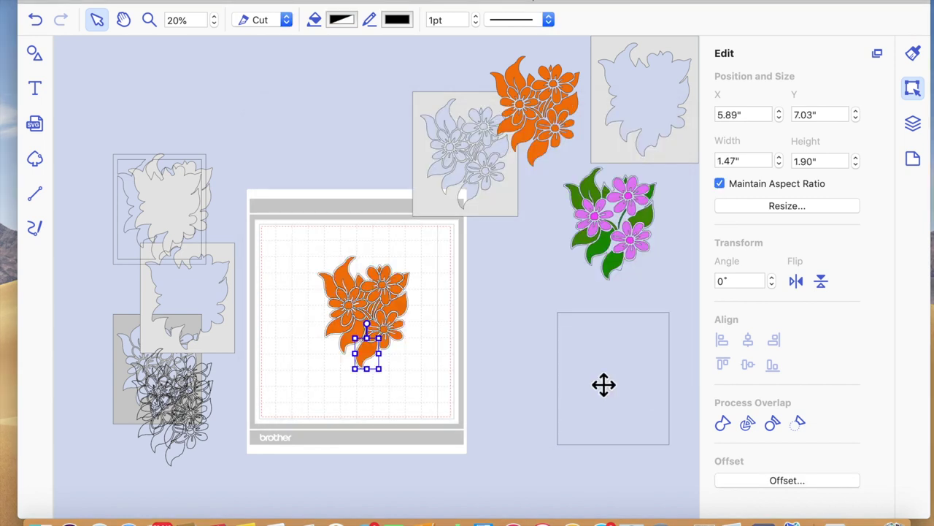
Undo the offset lines and the earlier moves of the duplicate orange design, back to both copies stacked on the mat.
left_click(403, 394)
left_click_drag(299, 215, 439, 392)
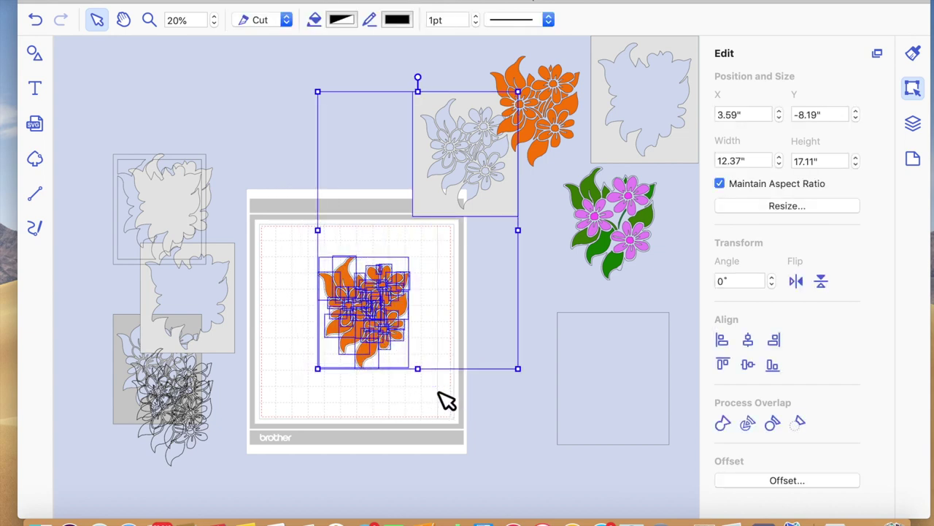
left_click(406, 418)
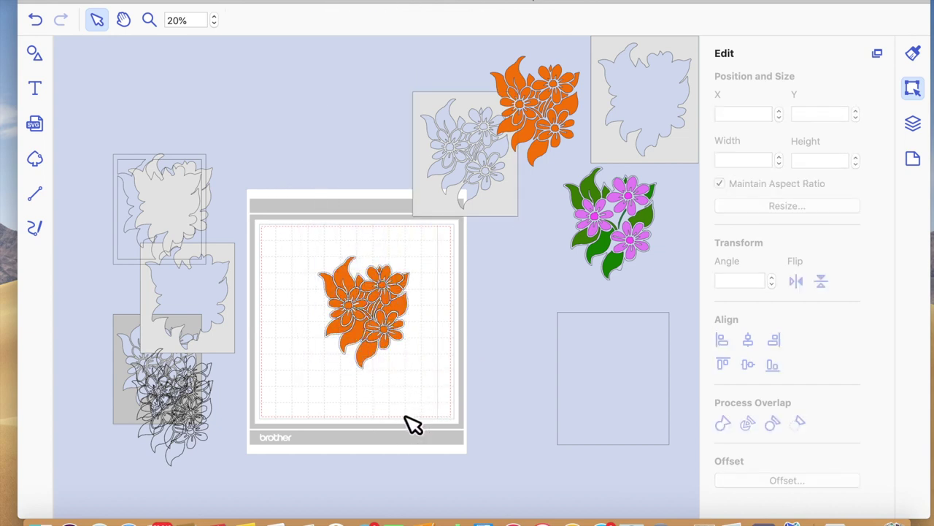
left_click(37, 24)
left_click(40, 26)
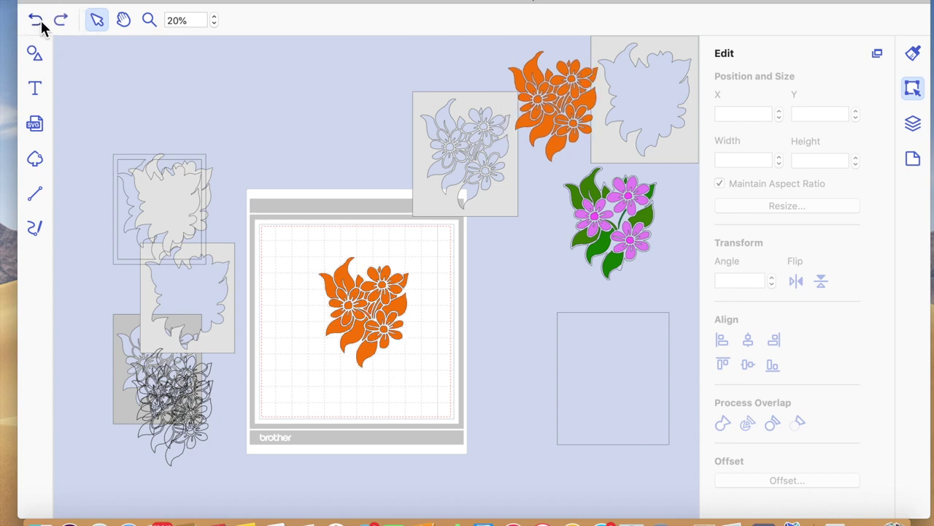
left_click(65, 24)
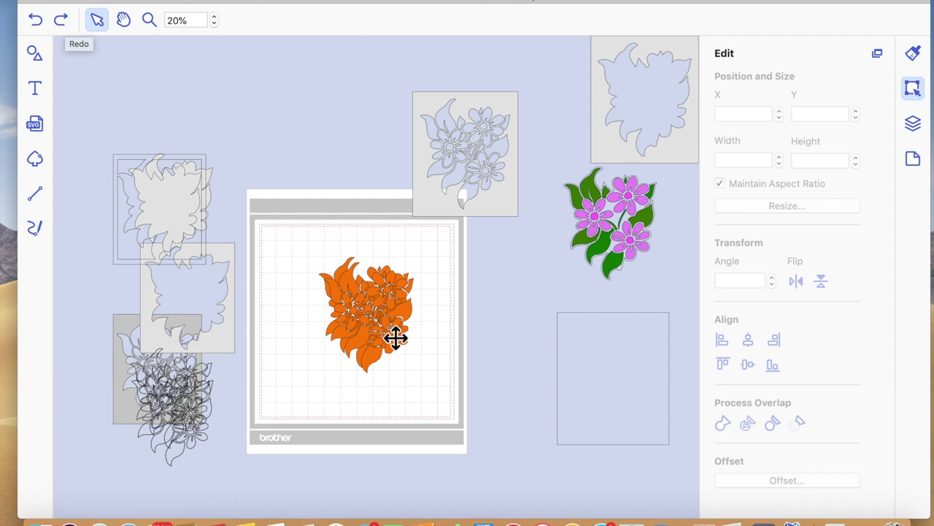
left_click(41, 22)
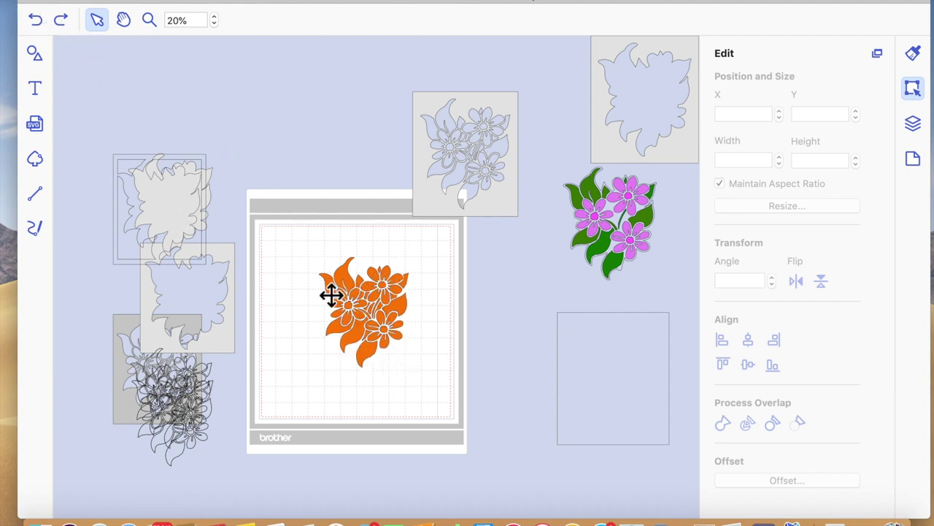
Move one orange copy off the mat onto the grey frame, and create a 0.08" outward offset around the remaining design.
left_click(383, 321)
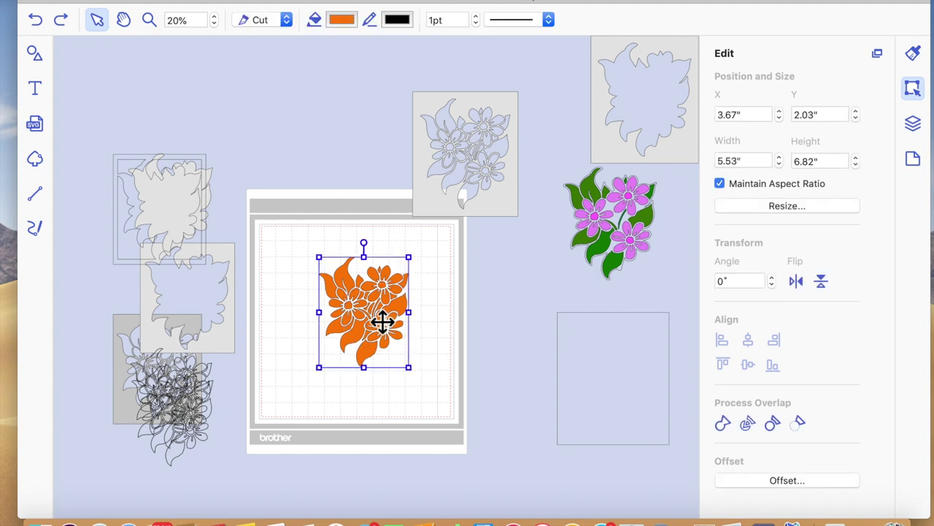
left_click_drag(383, 321, 655, 102)
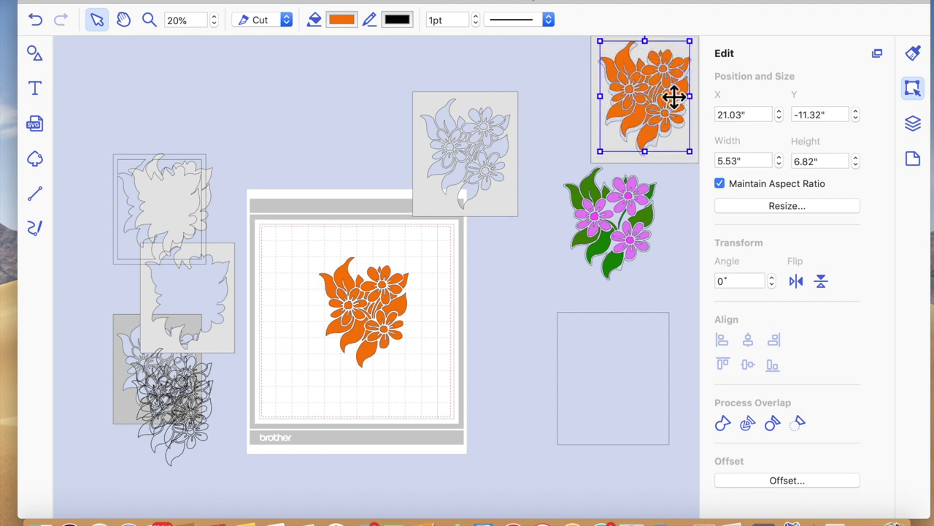
left_click(376, 307)
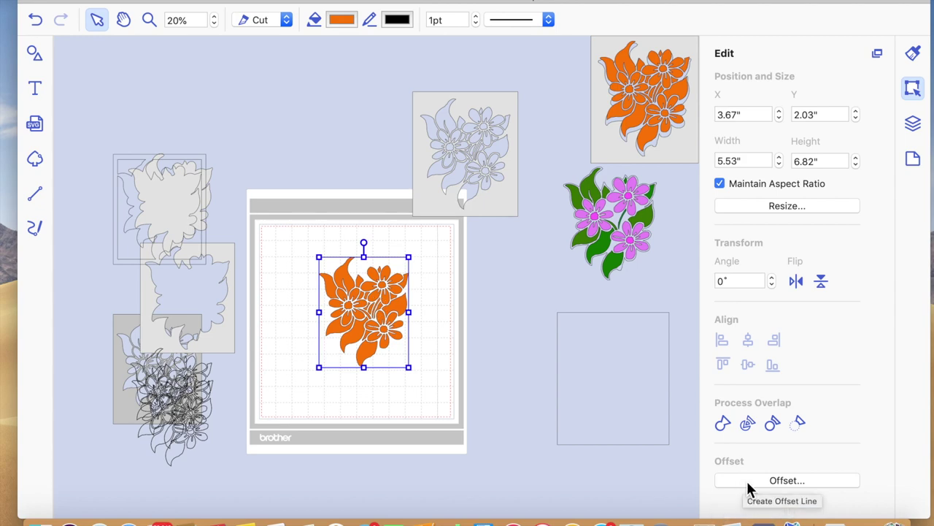
left_click(787, 482)
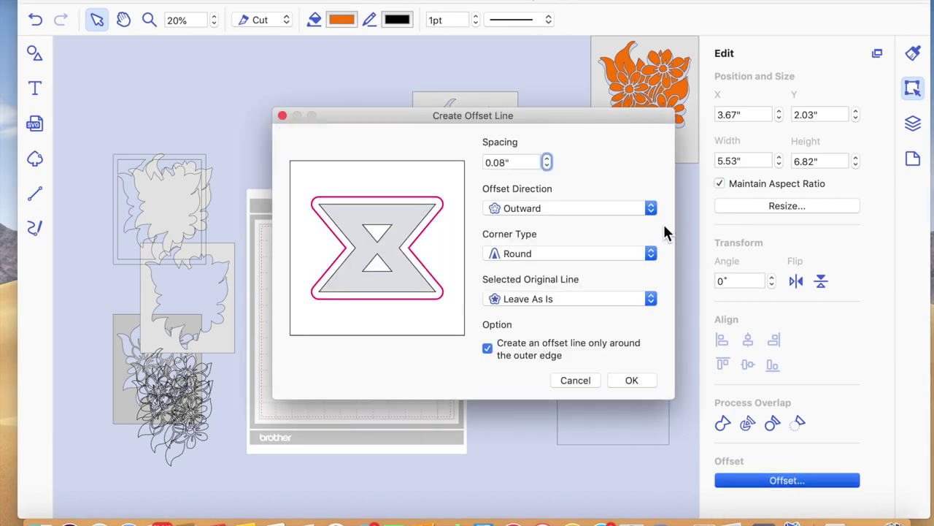
left_click(639, 380)
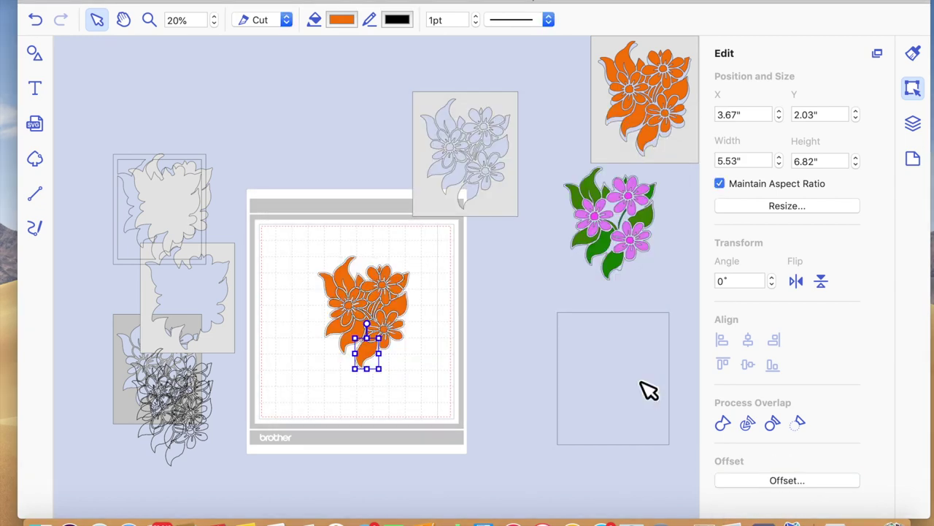
Weld the orange design and all its offset lines on the mat into a single outline.
left_click(438, 382)
left_click(311, 252)
left_click_drag(319, 261, 438, 385)
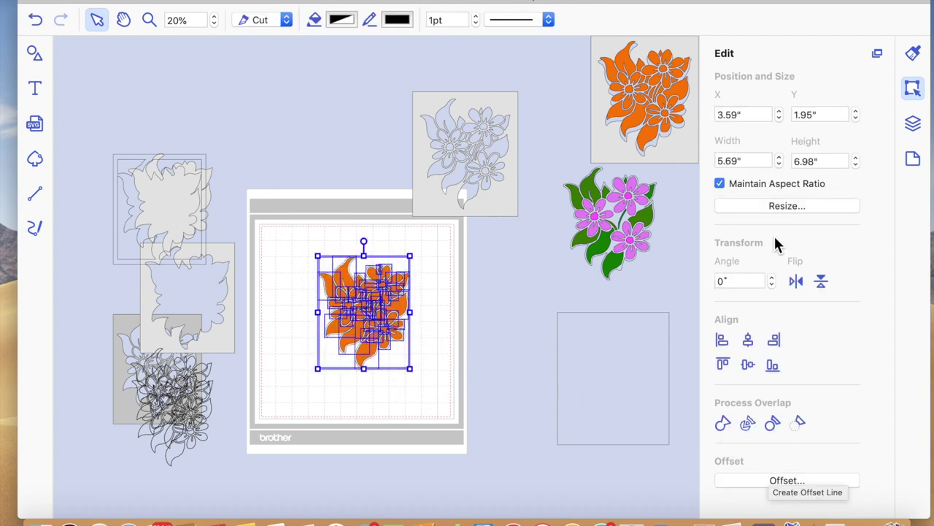
left_click(722, 423)
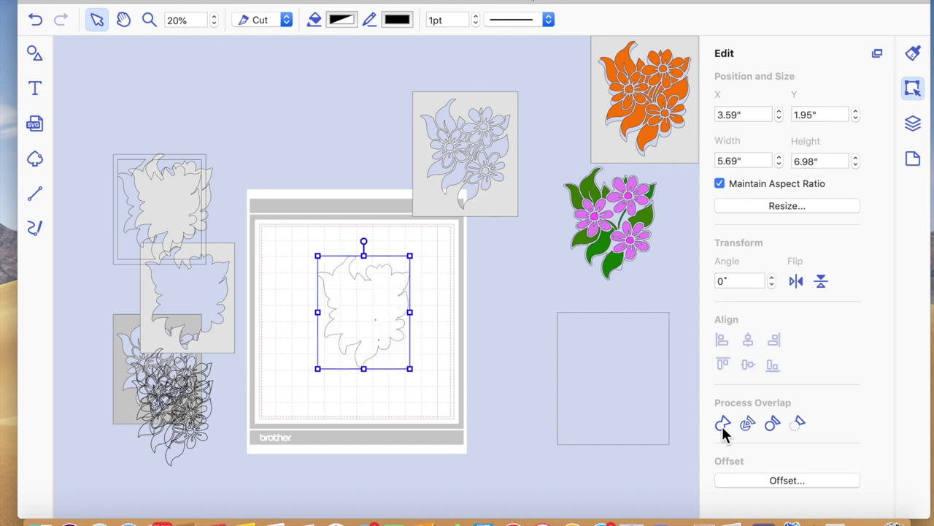
Delete the small leftover fragments inside the welded outline.
double_click(395, 346)
left_click(378, 313)
left_click(386, 328)
double_click(387, 329)
left_click_drag(367, 309, 389, 348)
left_click(355, 19)
left_click(457, 335)
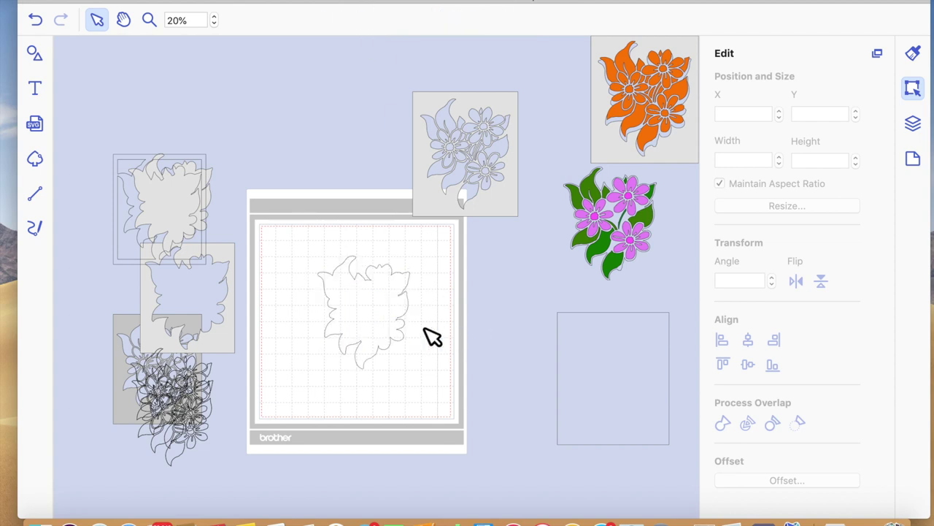
left_click(379, 315)
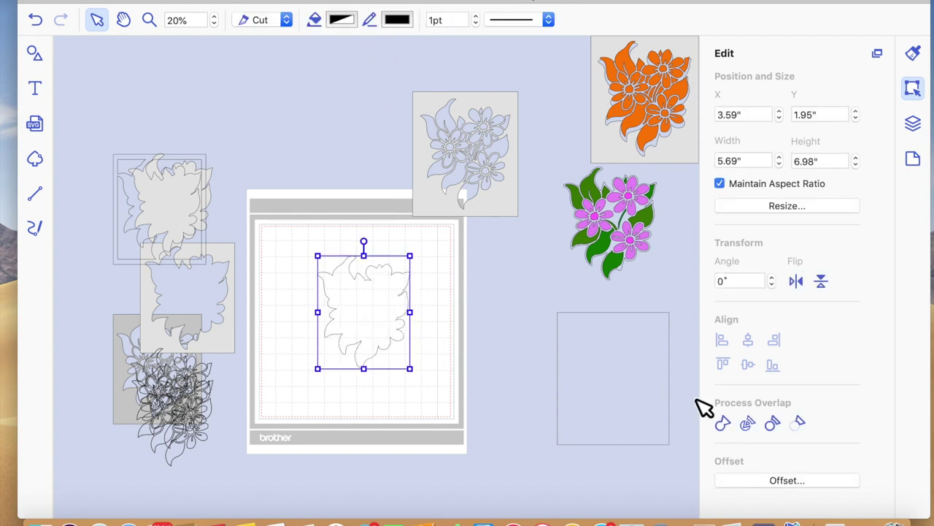
left_click(791, 479)
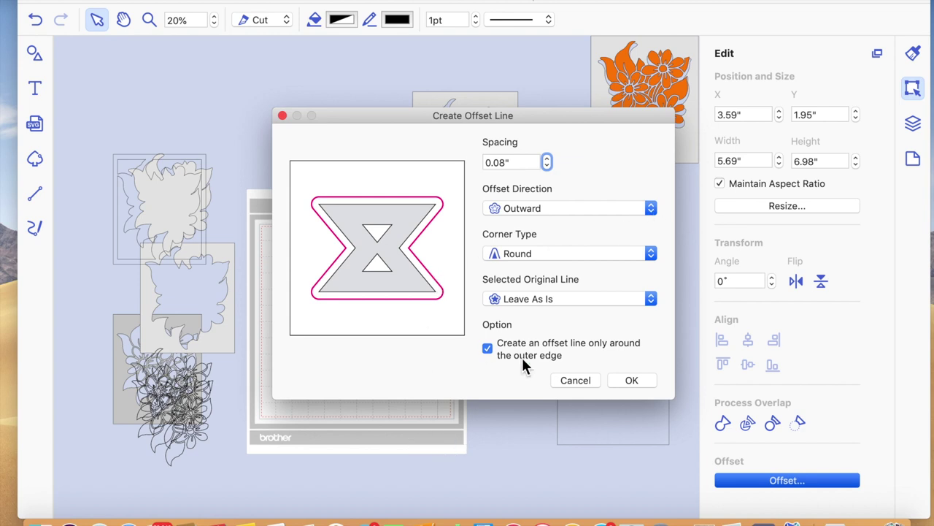
left_click(583, 385)
Move the grey cut-out frame onto the mat over the outline and center-align the two shapes.
left_click_drag(611, 134, 333, 352)
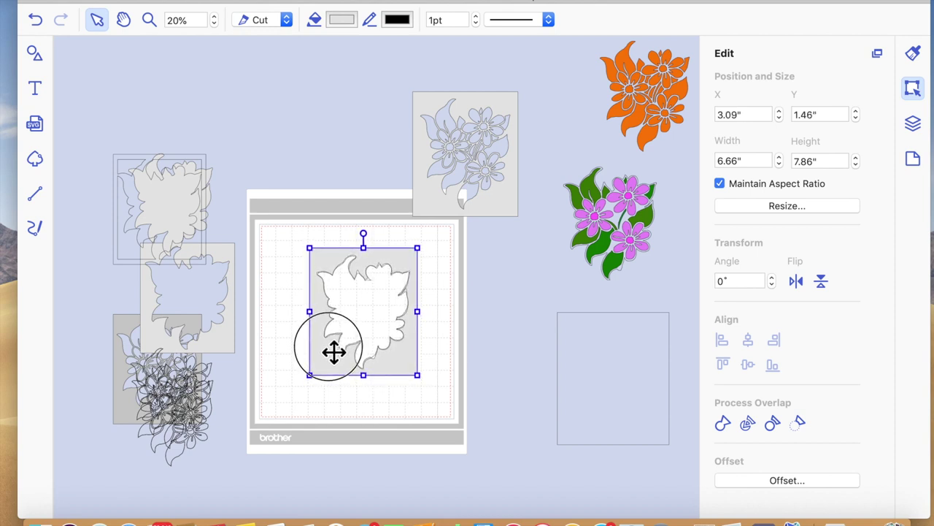
left_click_drag(334, 352, 333, 352)
left_click_drag(462, 406, 308, 286)
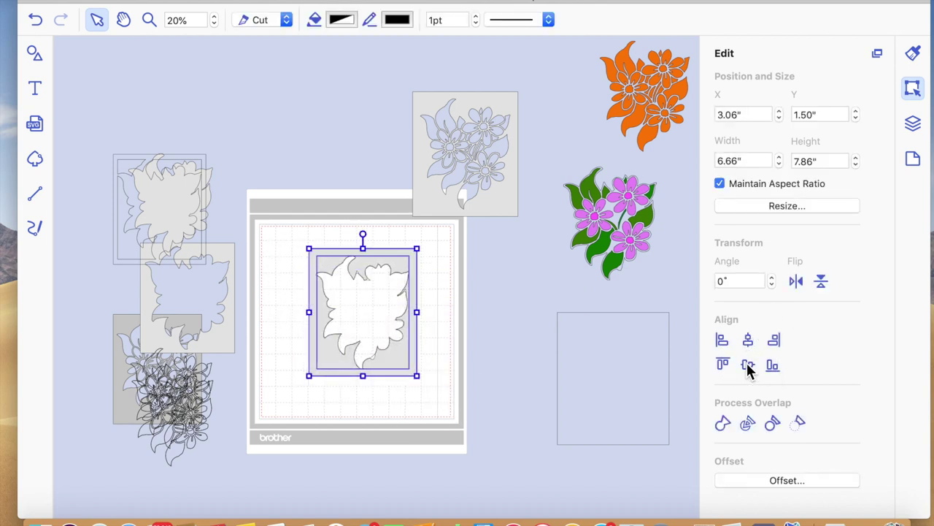
left_click(451, 413)
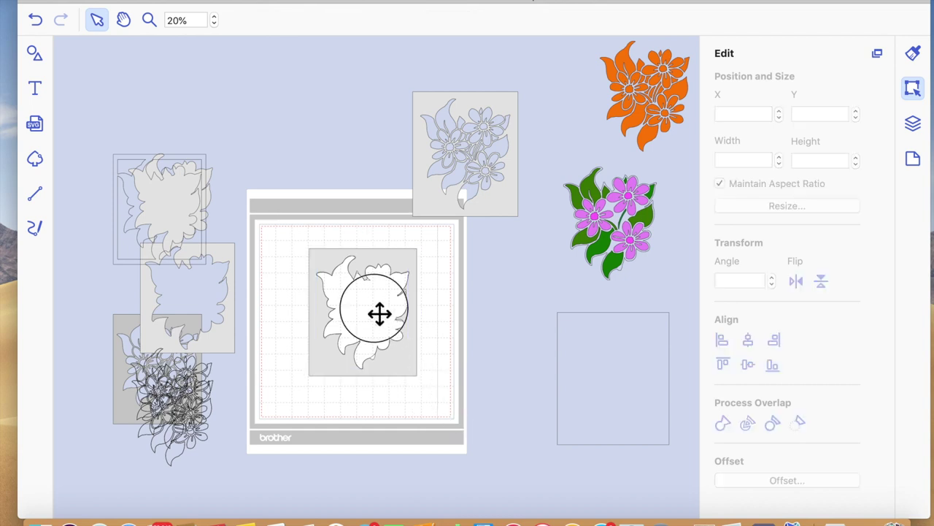
Outside the grey frame, create a 0.04" inward offset line from the floral outline and place the offset line above the mat.
left_click_drag(380, 314, 386, 320)
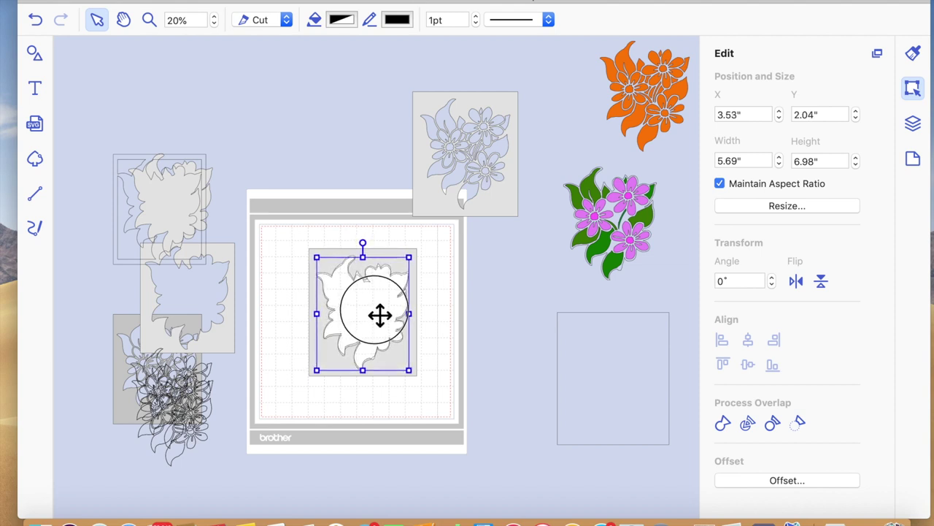
left_click_drag(380, 314, 485, 345)
left_click(809, 480)
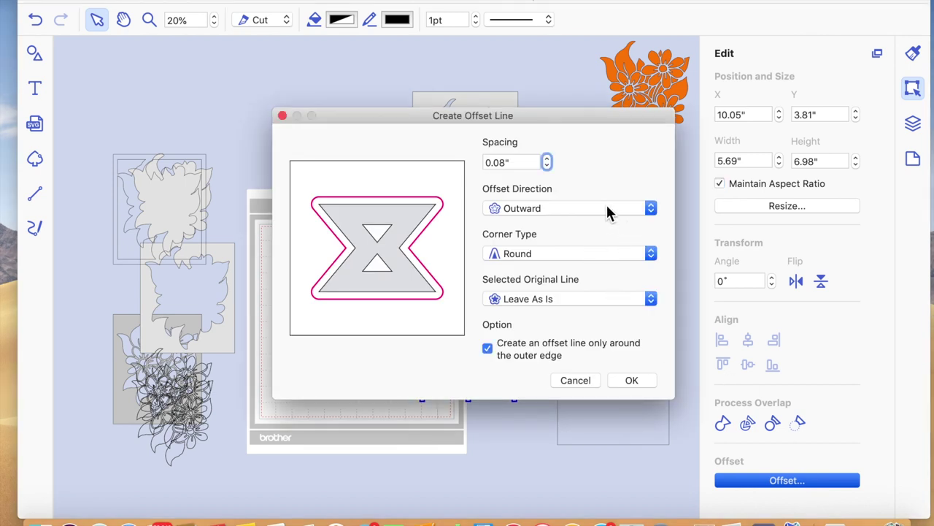
left_click(652, 215)
left_click(624, 223)
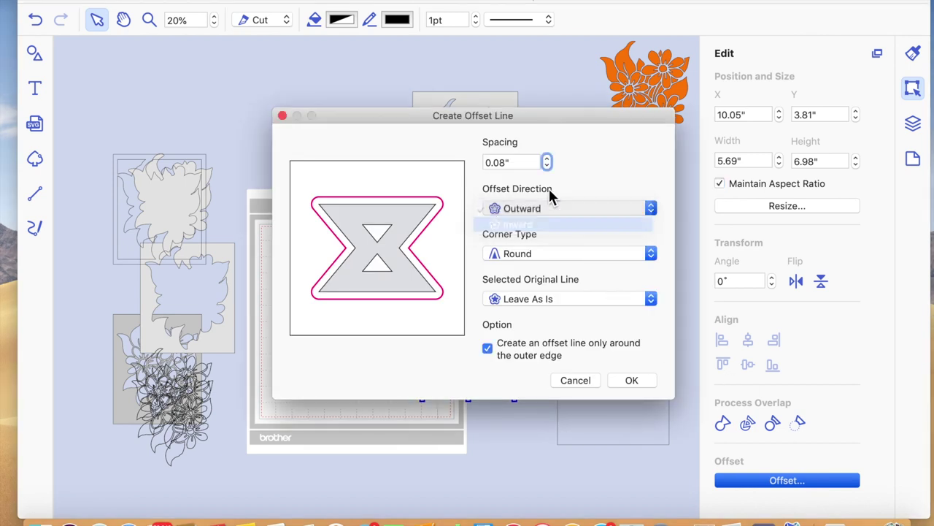
left_click(552, 166)
left_click(635, 379)
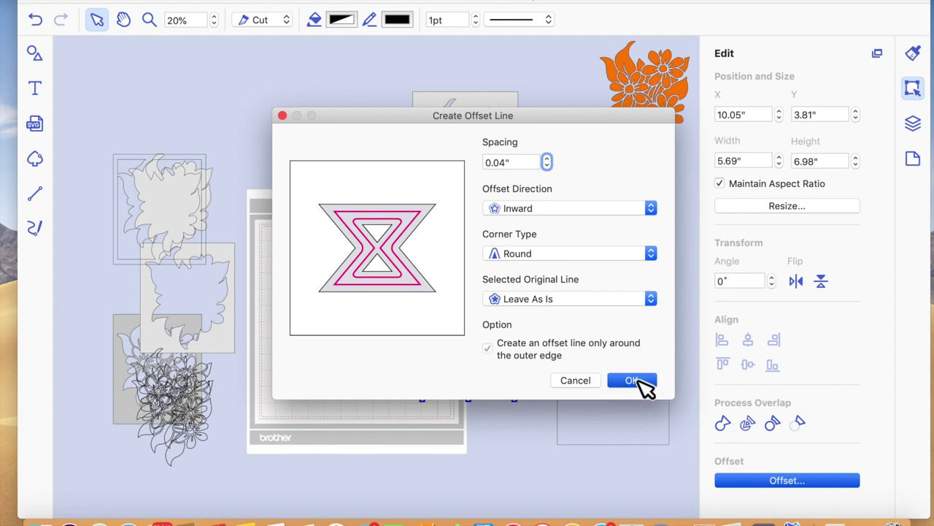
mouse_move(494, 344)
left_mouse_down()
mouse_move(436, 386)
mouse_move(411, 375)
mouse_move(372, 313)
mouse_move(584, 273)
mouse_move(590, 258)
mouse_move(396, 225)
mouse_move(357, 127)
mouse_move(352, 135)
left_mouse_up()
Place the coloured flower design over the larger floral outline beside the mat, leaving its old background outline behind.
left_click(610, 241)
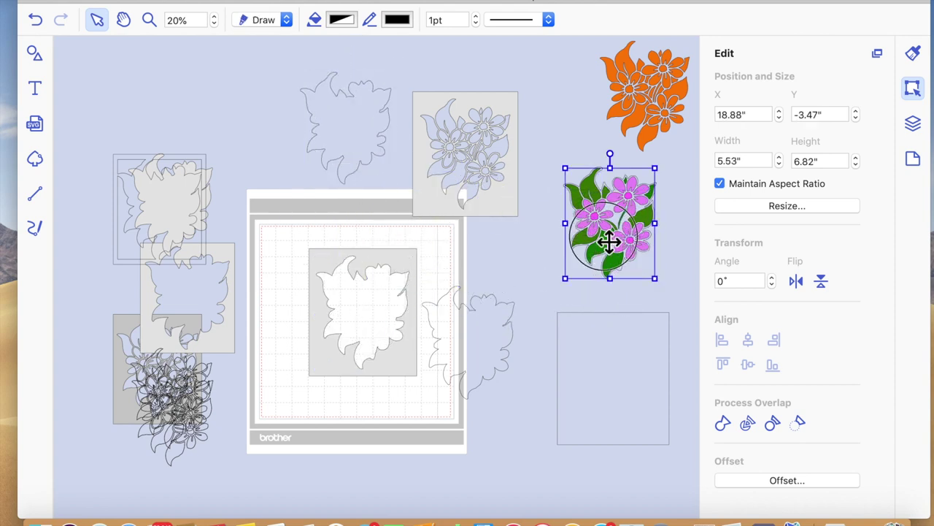
left_click_drag(610, 240, 633, 230)
left_click_drag(478, 291, 523, 341)
left_click_drag(620, 248, 516, 382)
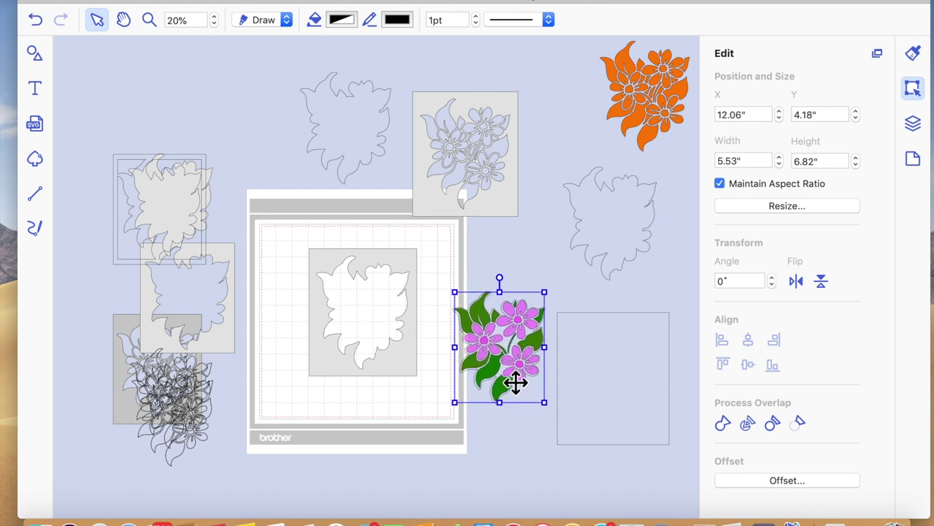
left_click(517, 428)
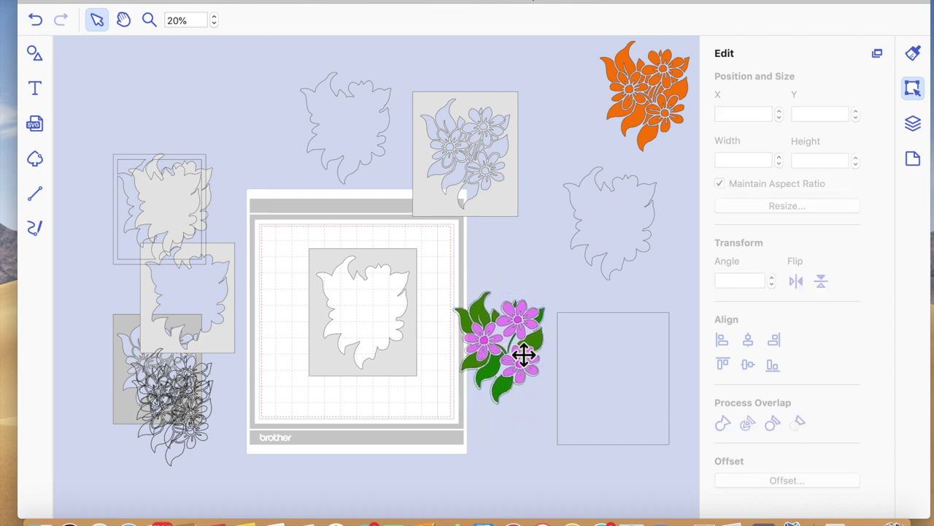
Nudge the floral outline so it surrounds the coloured flowers evenly.
left_click(149, 20)
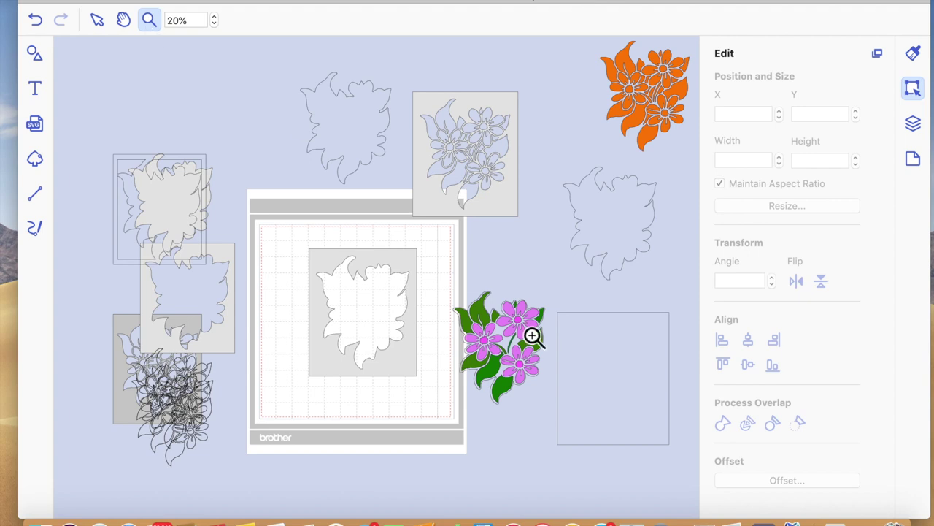
left_click(525, 342)
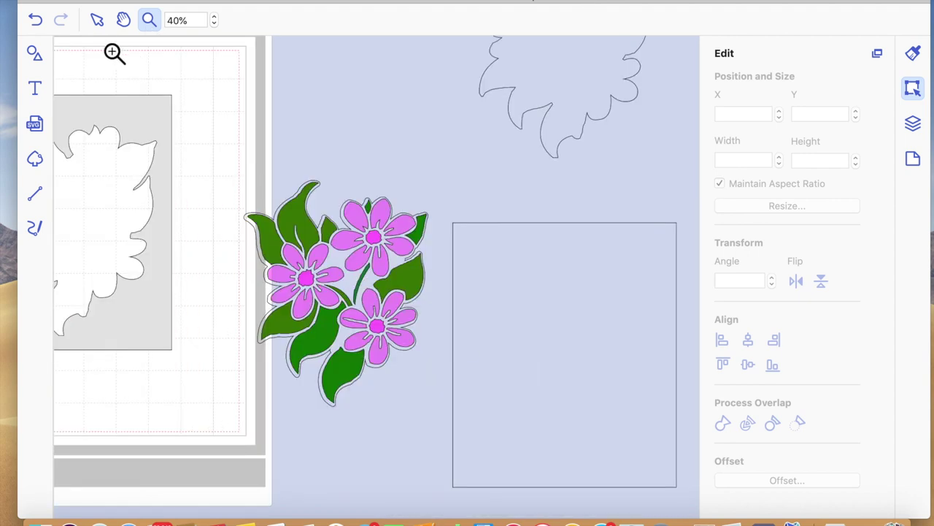
left_click(97, 20)
left_click(314, 243)
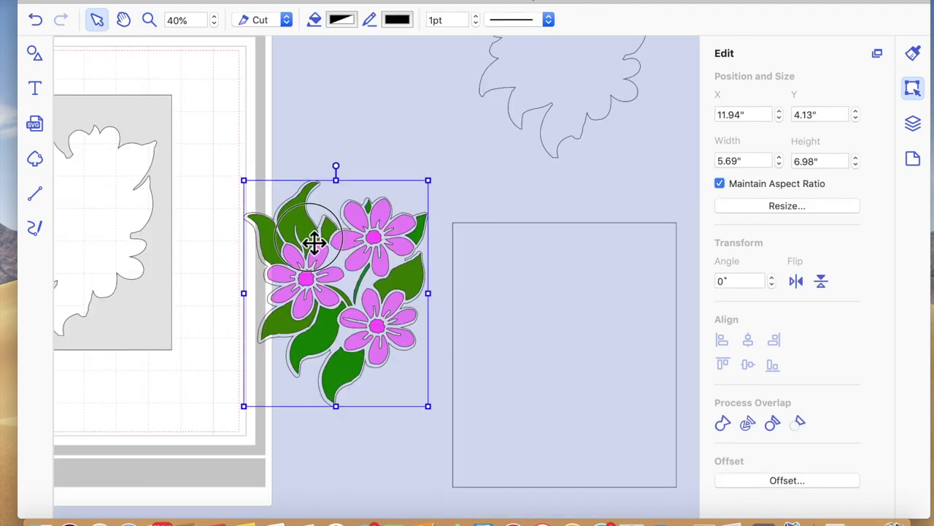
left_click_drag(314, 243, 315, 240)
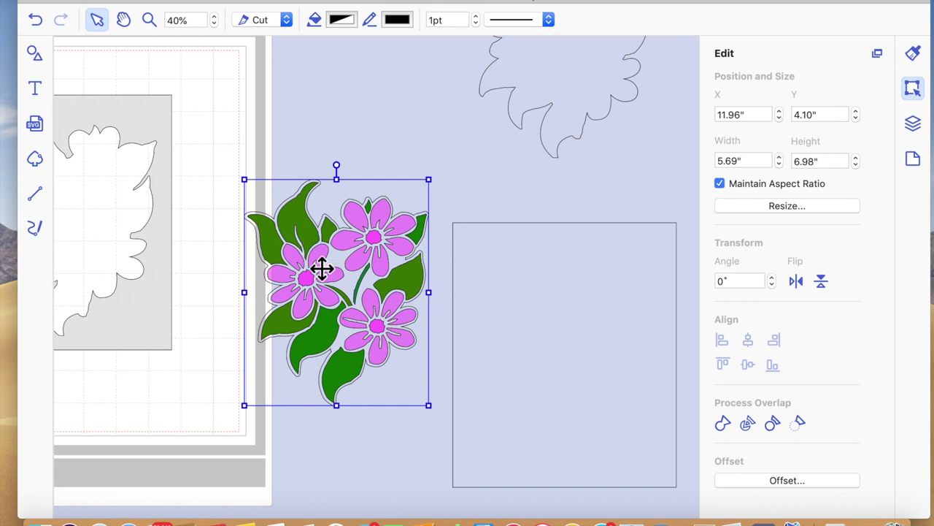
Center-align the coloured flowers and their surrounding floral outline horizontally and vertically.
left_click(405, 438)
left_click_drag(311, 427, 415, 290)
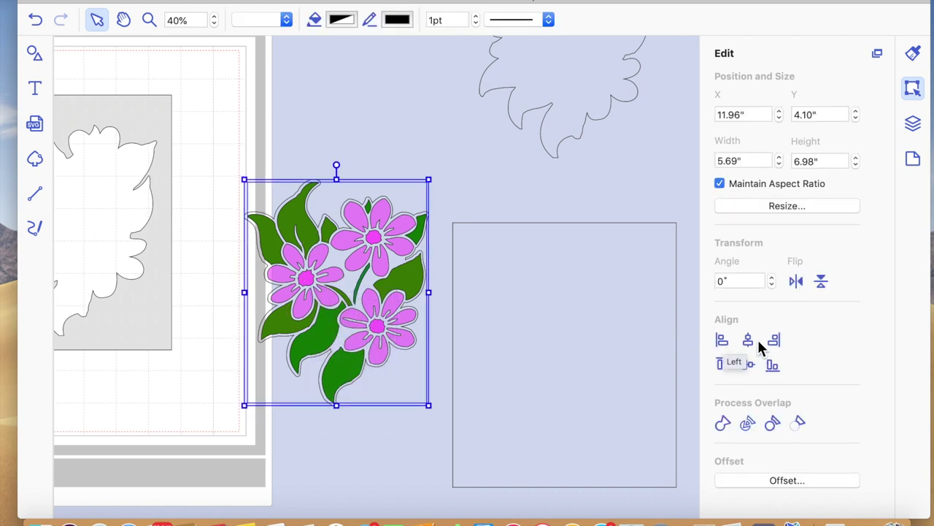
left_click(748, 365)
left_click(403, 458)
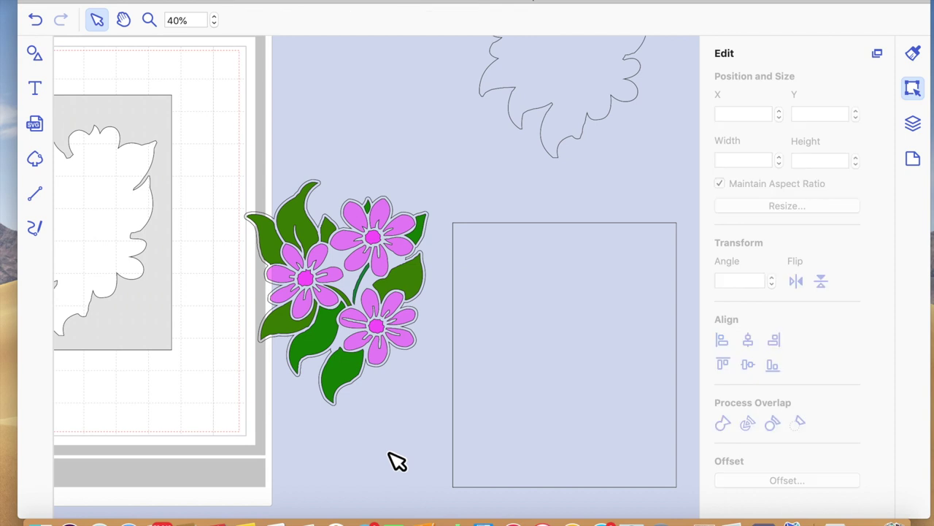
Swap the floral outline from behind the coloured flowers onto the mat and the grey cut-out frame off the mat.
left_click(358, 308)
left_click_drag(358, 308, 297, 206)
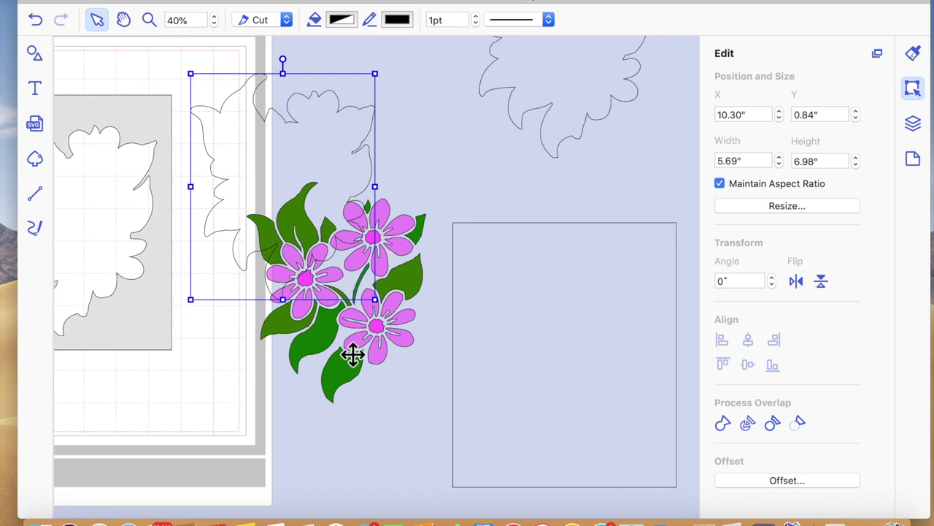
left_click_drag(102, 309, 561, 175)
left_click_drag(318, 146, 136, 152)
Shift the grey cut-out frame clear of the leftover background outline and delete that outline.
left_click_drag(618, 138, 483, 137)
left_click_drag(594, 94, 610, 340)
key("Delete")
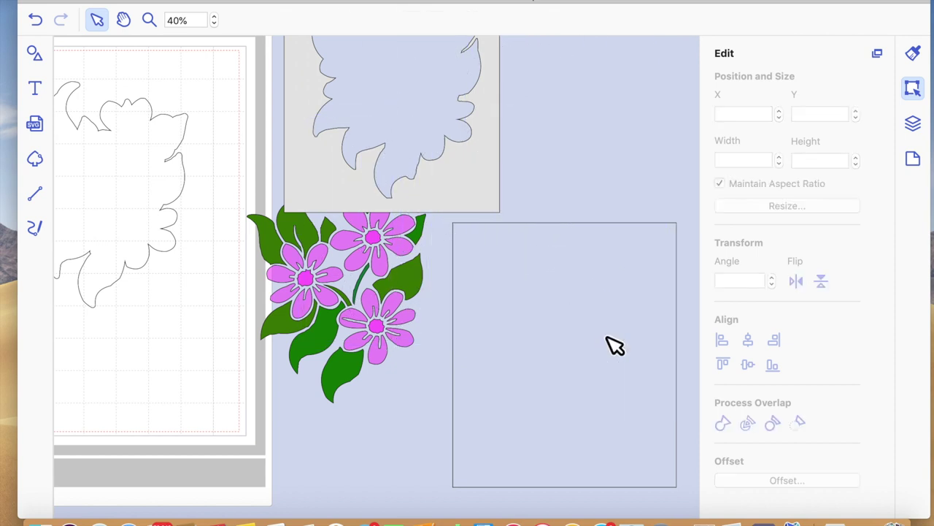
Move the grey flower cut-out panel beside the orange design and the grey outline frame away from the coloured flowers.
left_click(307, 2)
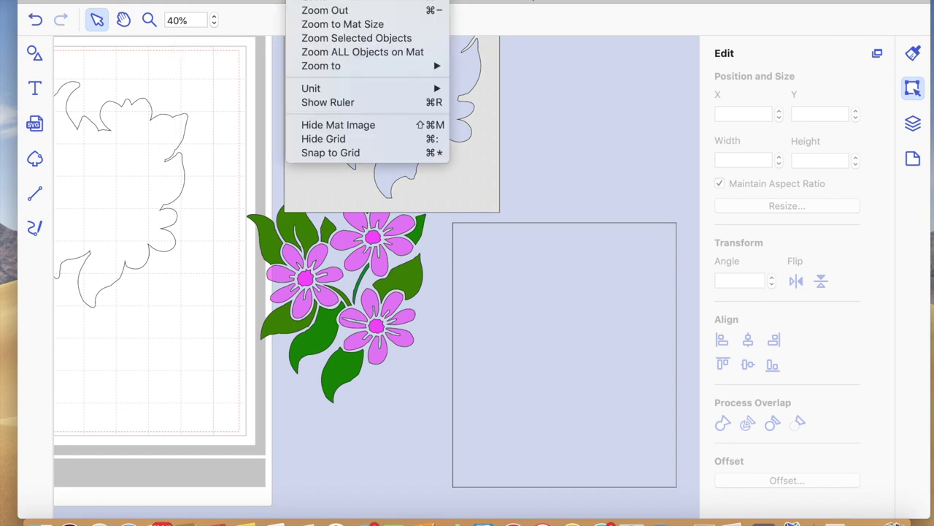
left_click(355, 57)
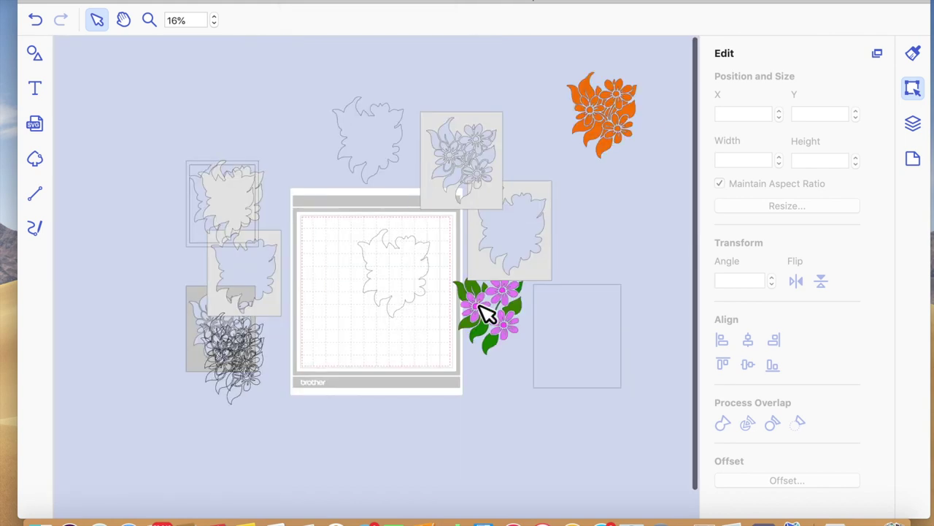
left_click(479, 156)
left_click_drag(490, 134, 532, 79)
left_click_drag(546, 265, 671, 249)
Place the coloured flowers over the grey cut-out frame and nudge the orange design slightly away from them.
left_click(507, 313)
left_click_drag(509, 312, 650, 223)
left_click(655, 305)
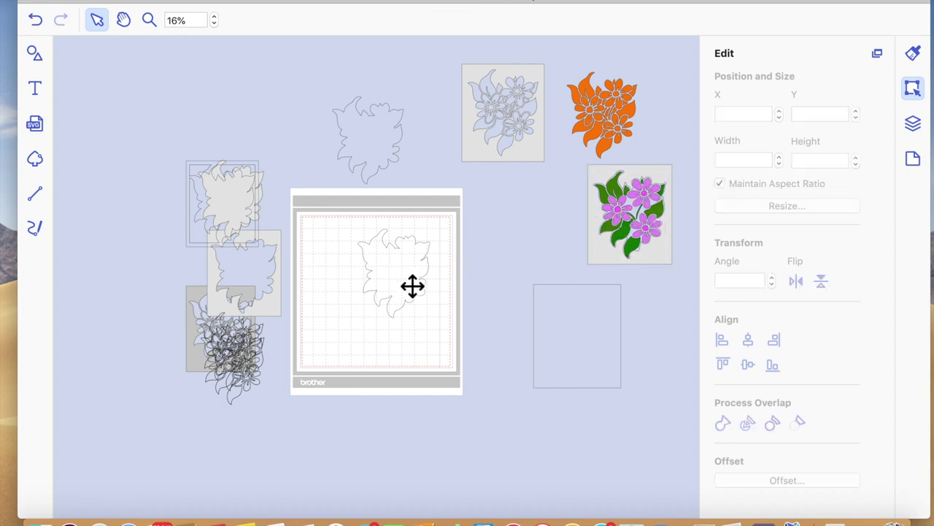
left_click(614, 129)
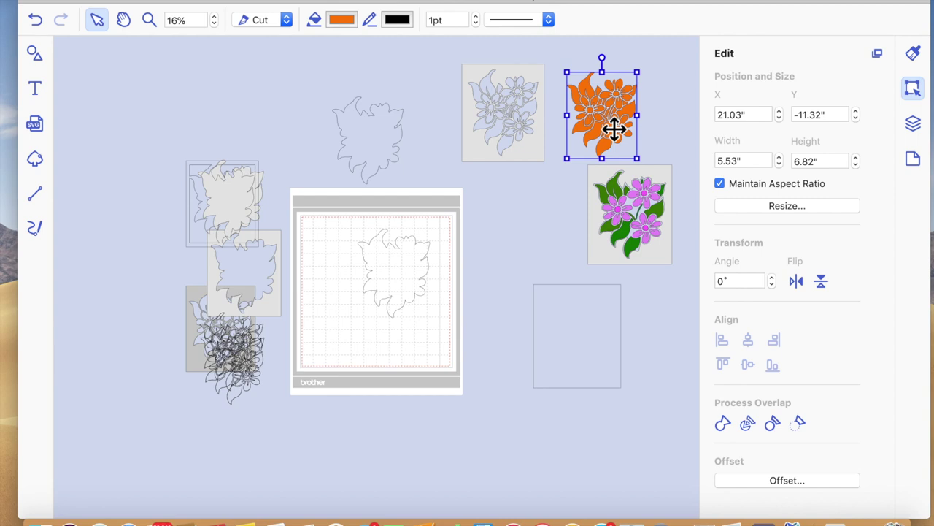
mouse_move(614, 129)
left_mouse_down()
mouse_move(494, 273)
mouse_move(539, 233)
mouse_move(622, 120)
left_mouse_up()
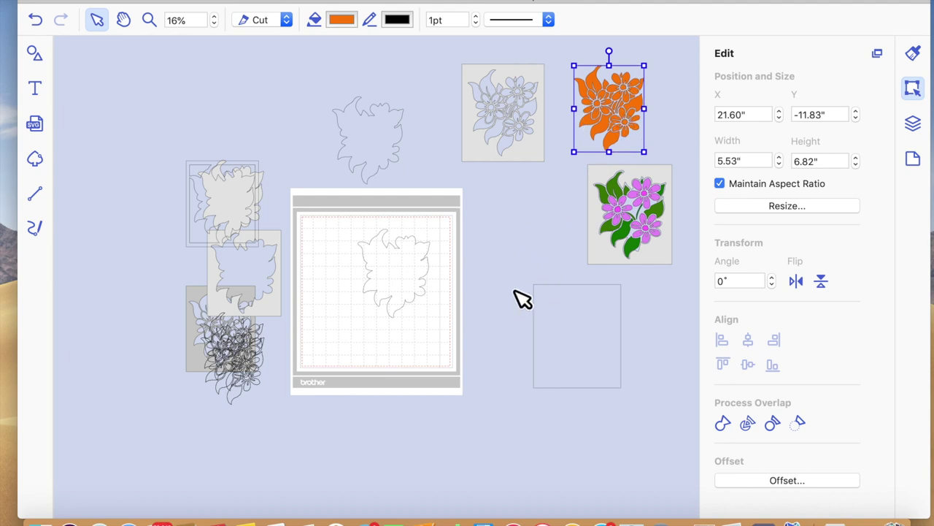
Shift the floral outline on the mat and fit the empty rectangle around it at about 6.48" by 7.67".
mouse_move(396, 285)
left_mouse_down()
mouse_move(357, 319)
mouse_move(386, 297)
left_mouse_up()
left_click_drag(576, 348, 400, 303)
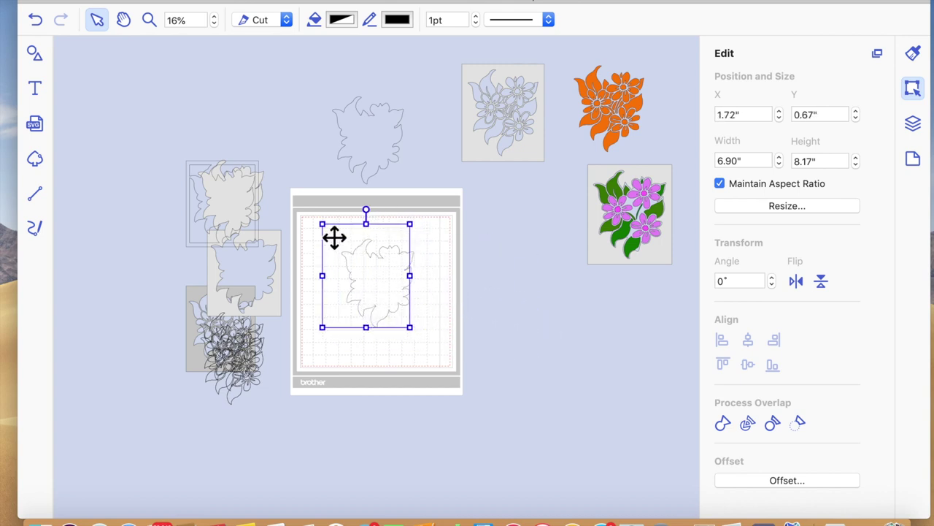
mouse_move(324, 225)
left_mouse_down()
mouse_move(349, 243)
mouse_move(335, 228)
mouse_move(334, 237)
left_mouse_up()
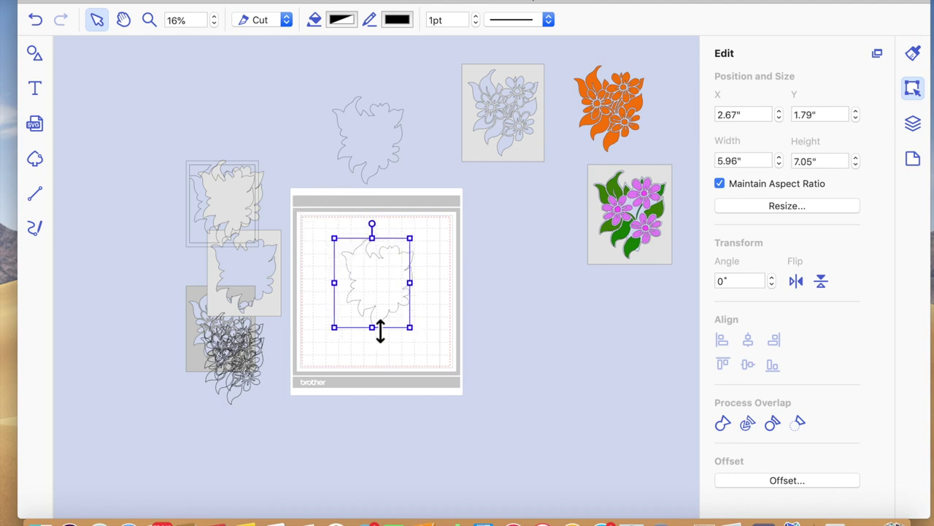
left_click_drag(416, 334, 409, 326)
left_click(406, 330)
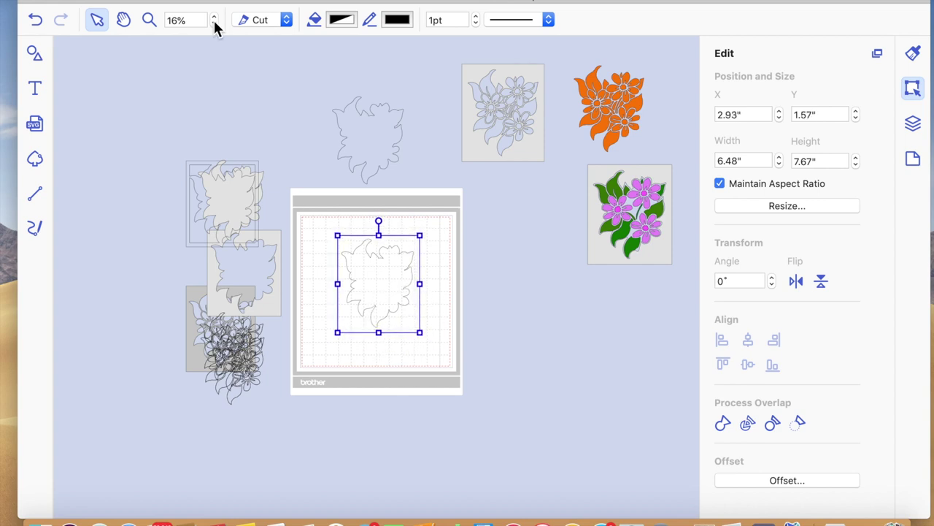
Center-align the floral outline and the surrounding rectangle both horizontally and vertically.
left_click(149, 20)
left_click(398, 287)
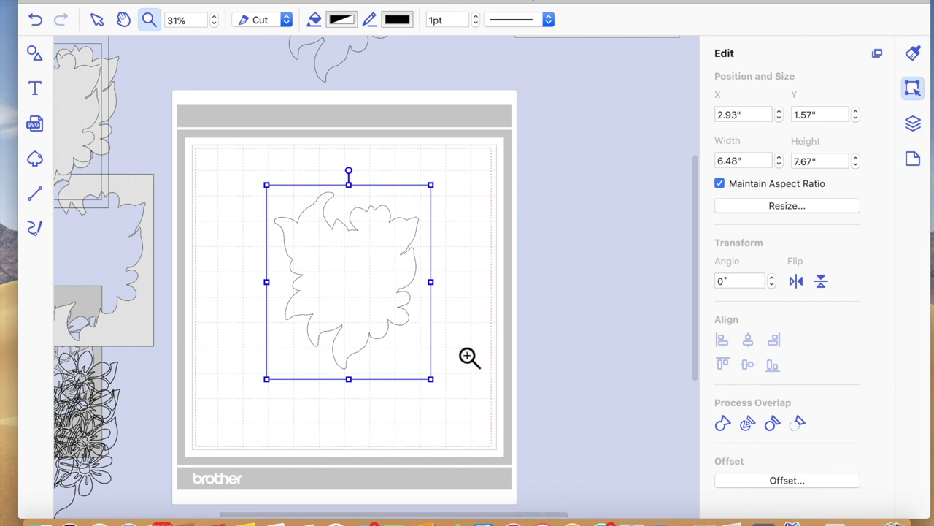
left_click(508, 357)
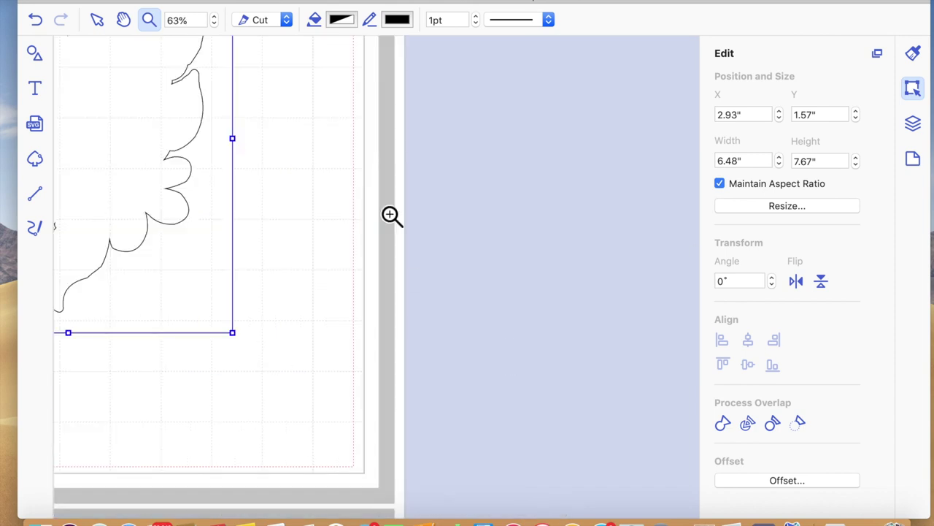
left_click(215, 24)
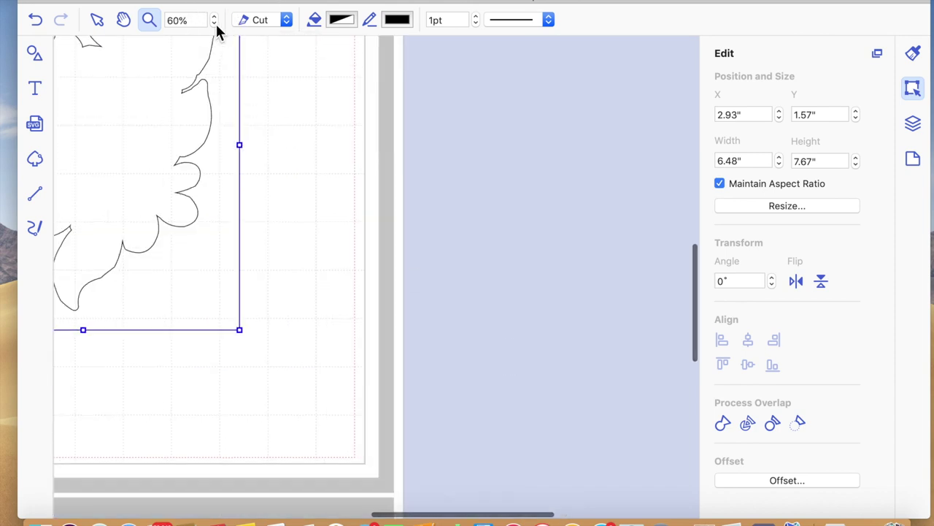
left_click(216, 23)
left_click(215, 23)
scroll(309, 215, "left", 3)
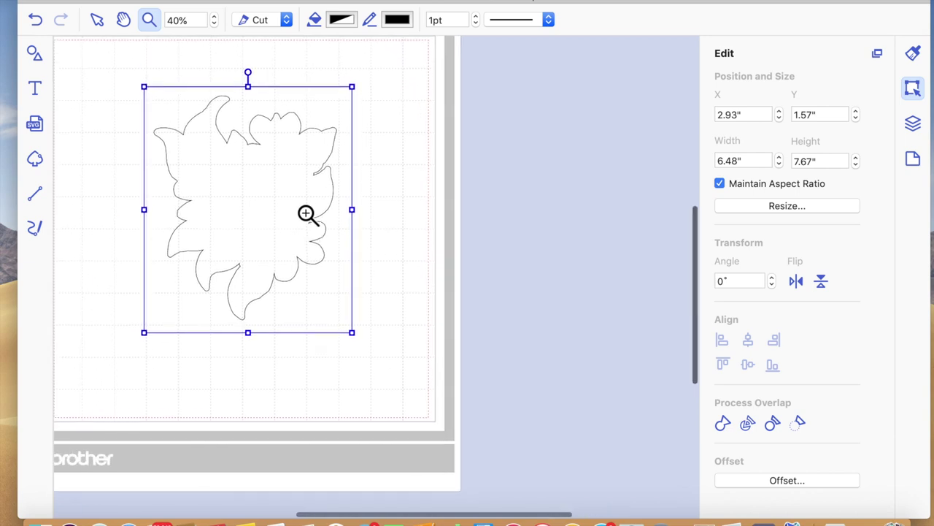
scroll(378, 305, "up", 1)
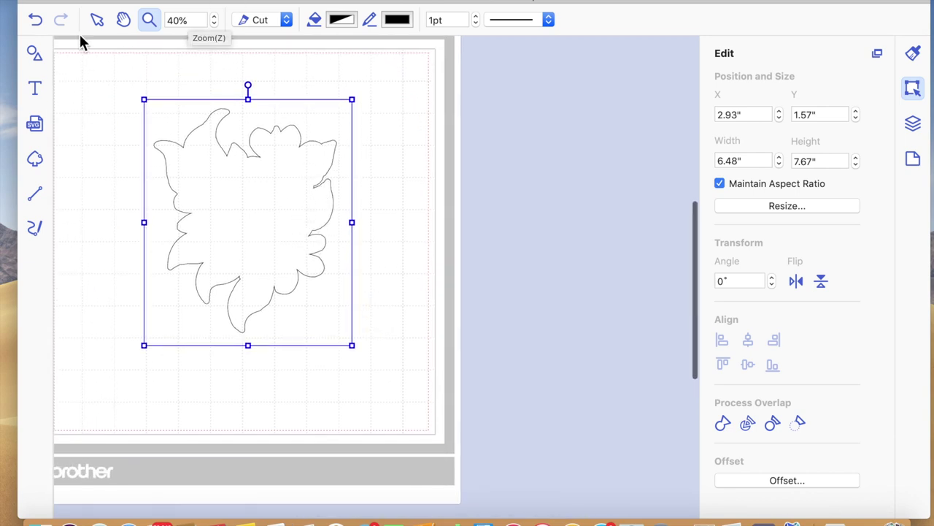
left_click(97, 20)
left_click(106, 130)
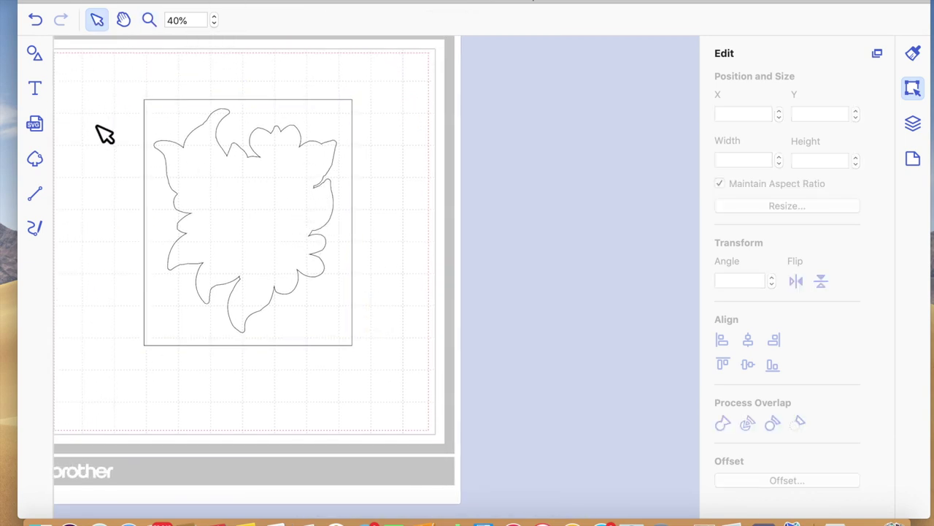
left_click(163, 218)
left_click(274, 210)
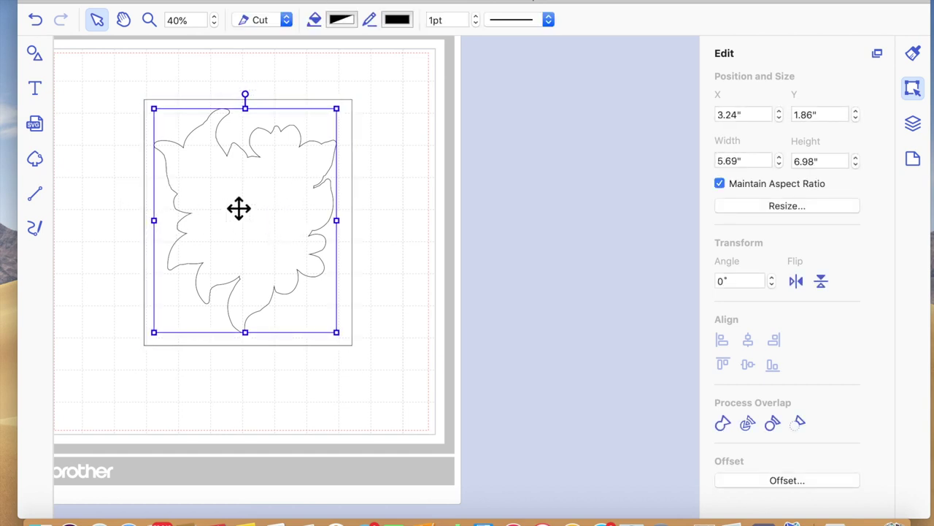
left_click_drag(128, 76, 361, 352)
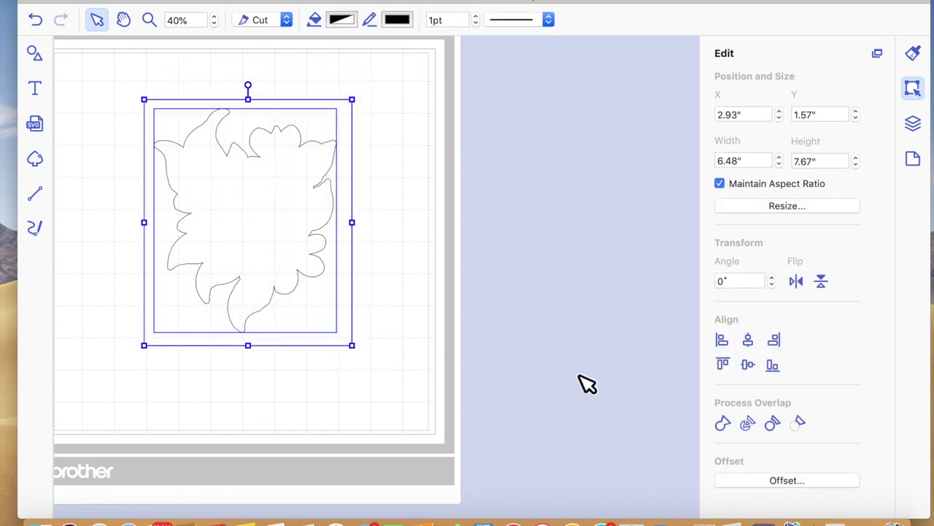
left_click(747, 340)
left_click(747, 364)
left_click(387, 417)
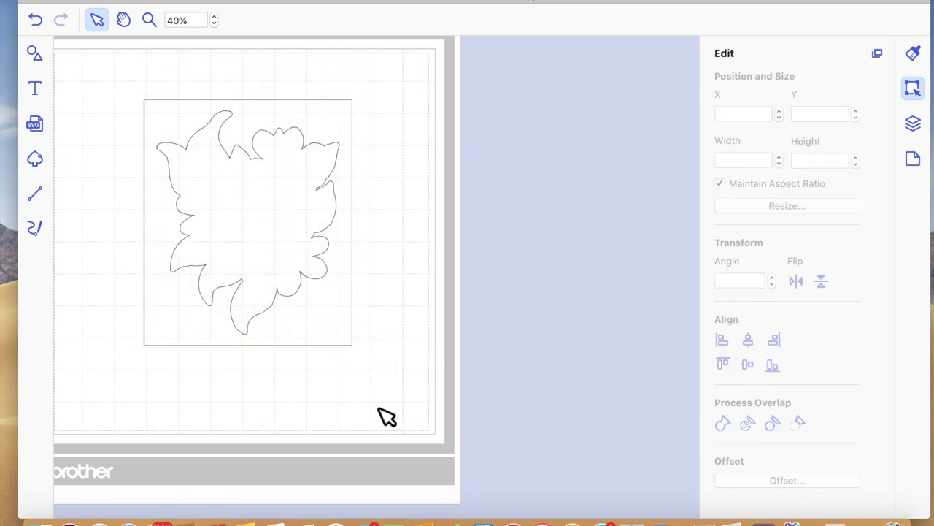
Duplicate the rectangle and shrink the copy inside the original to about 5.69" by 6.73".
left_click(309, 332)
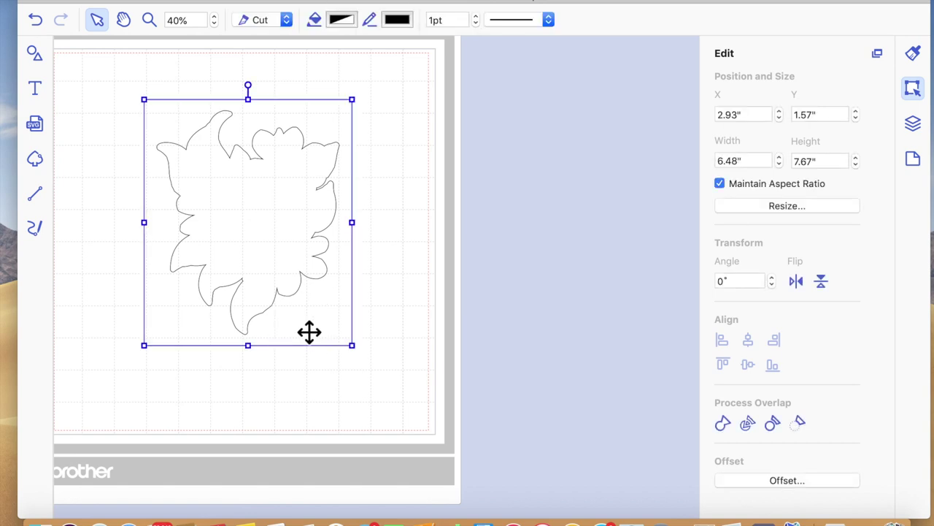
key("super+d")
left_click_drag(159, 115, 173, 122)
left_click_drag(336, 319, 322, 303)
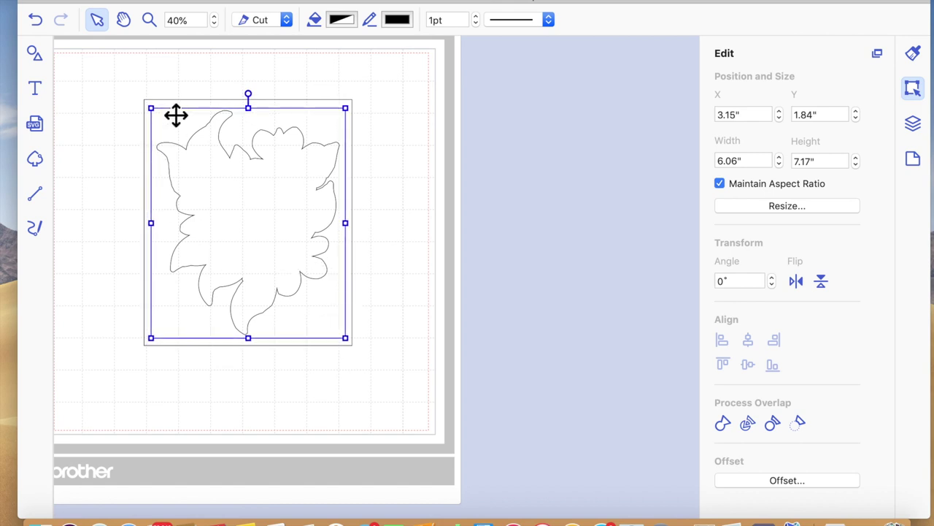
left_click_drag(150, 108, 170, 114)
left_click(141, 52)
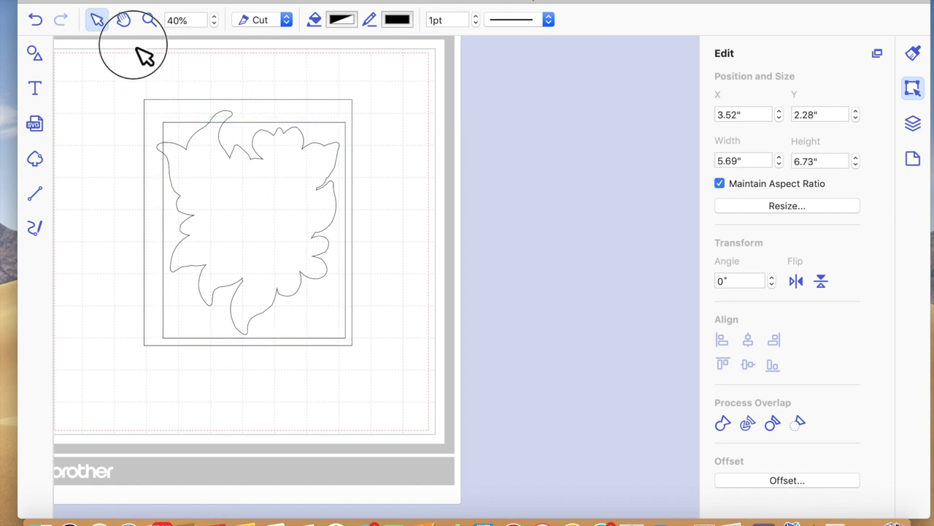
Center-align the smaller inner rectangle with the outer rectangle horizontally and vertically.
left_click(158, 112)
left_click(183, 130, "shift")
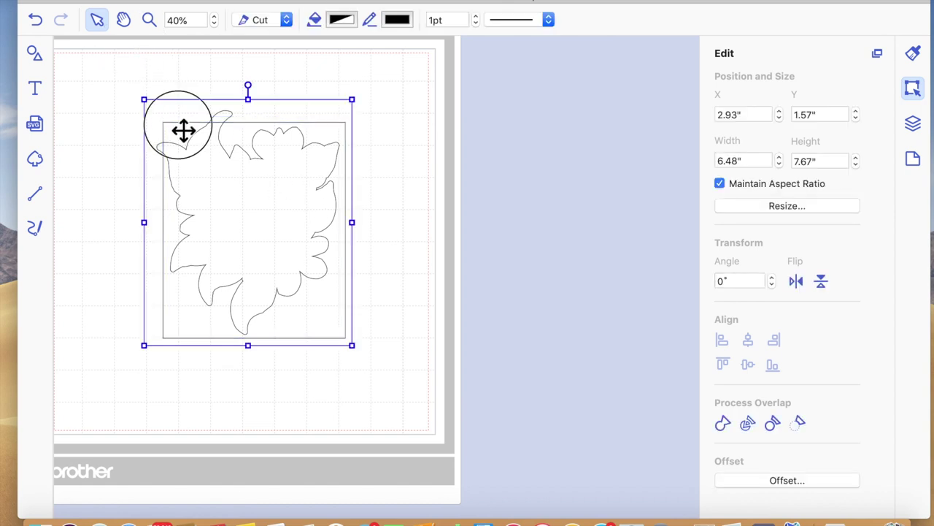
left_click(750, 344)
left_click(746, 365)
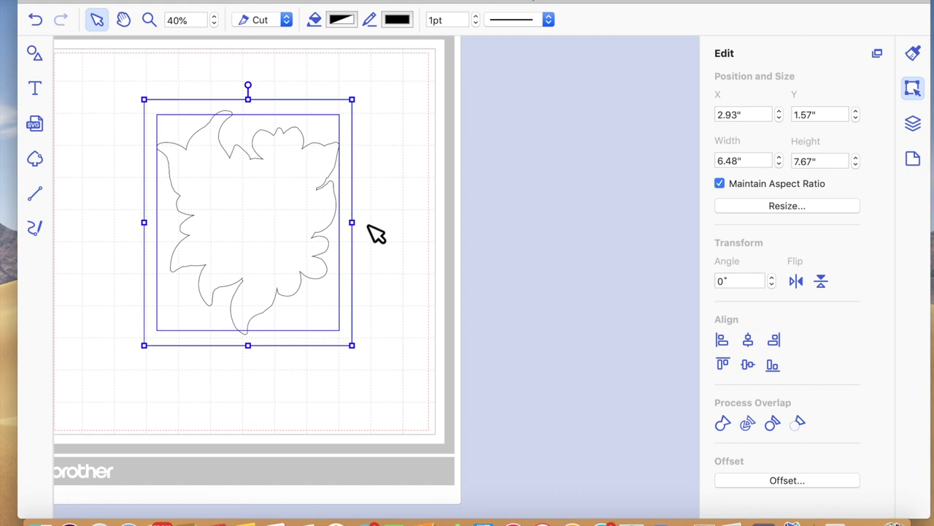
left_click(334, 247)
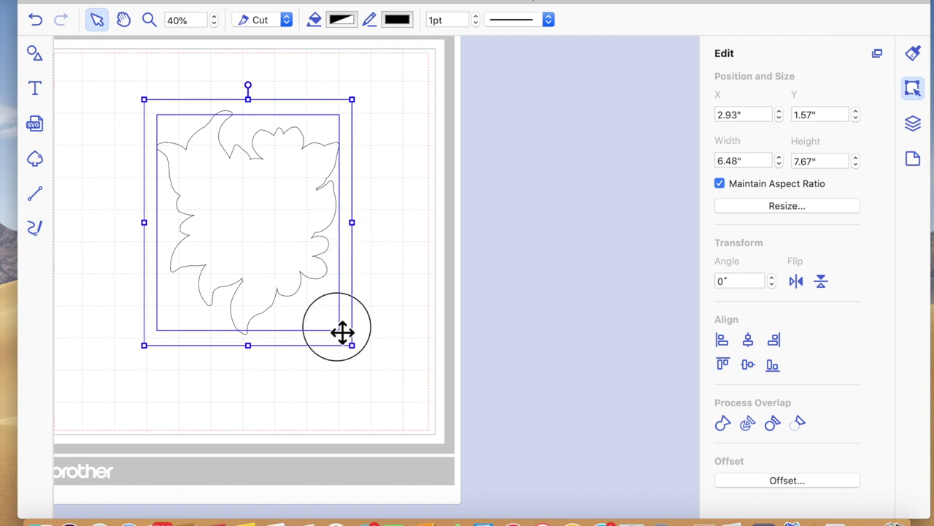
left_click(436, 328)
Resize the inner rectangle to about 5.54" by 6.72" so the tips of the floral outline overlap its edges.
left_click(338, 312)
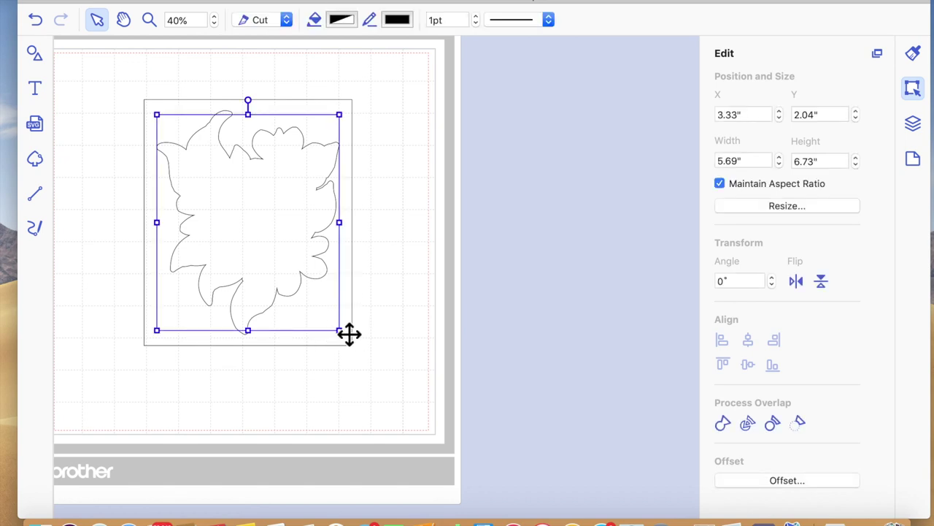
left_click_drag(342, 333, 337, 327)
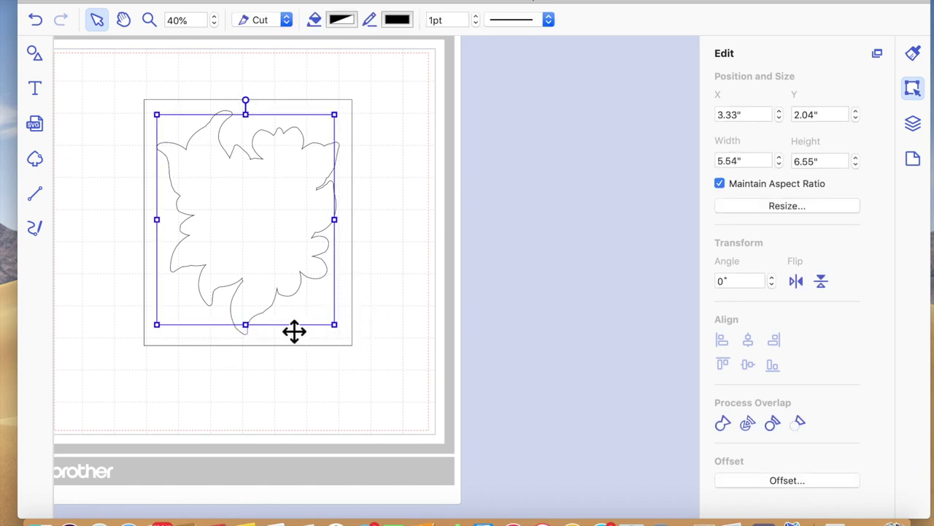
left_click_drag(252, 331, 252, 336)
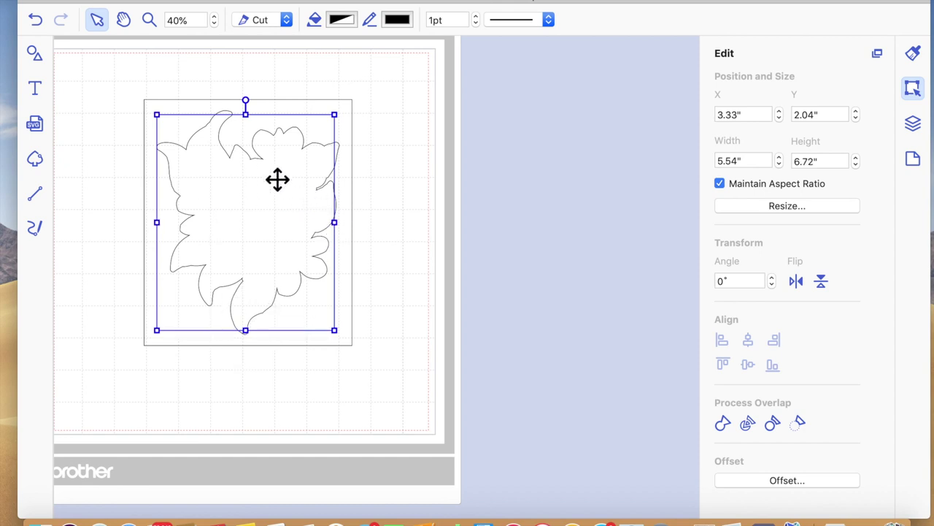
Change the inner rectangle's stacking order relative to the overlapping floral outline.
left_click(292, 241)
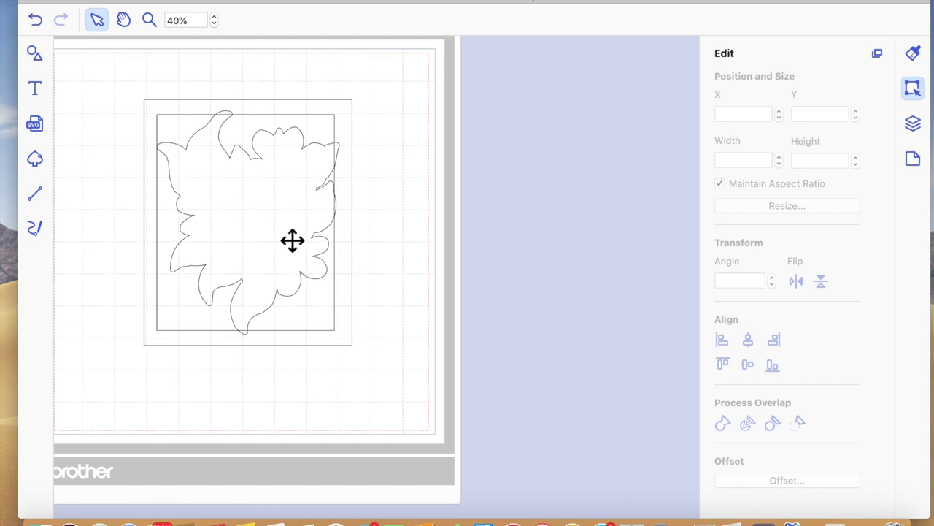
left_click(247, 223)
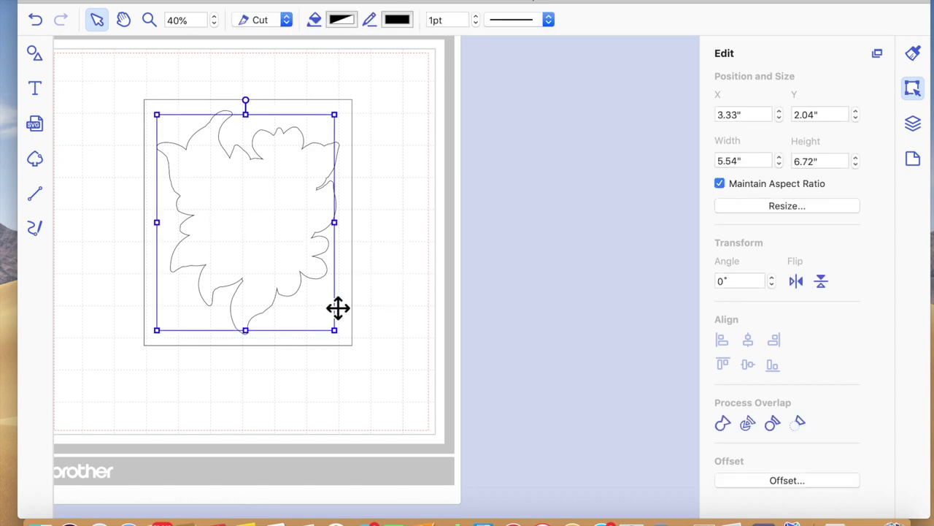
right_click(295, 182)
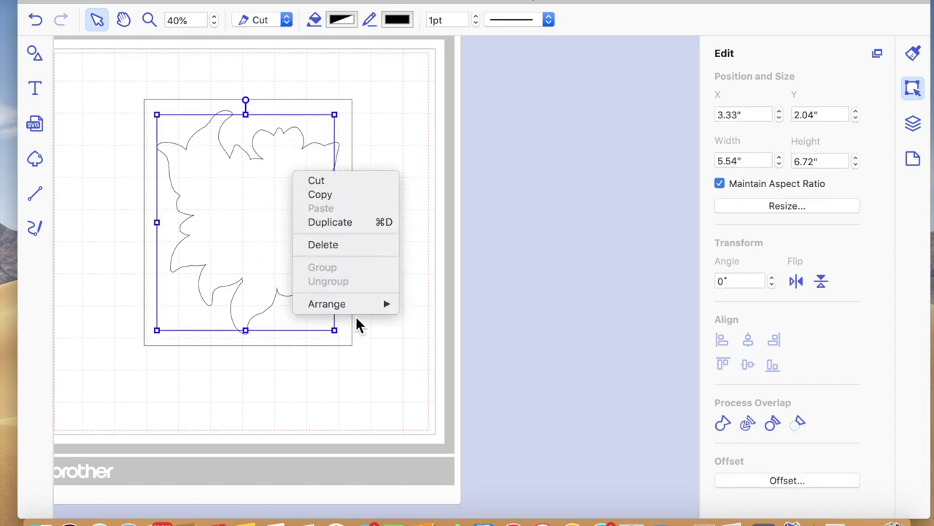
mouse_move(357, 305)
left_click(438, 349)
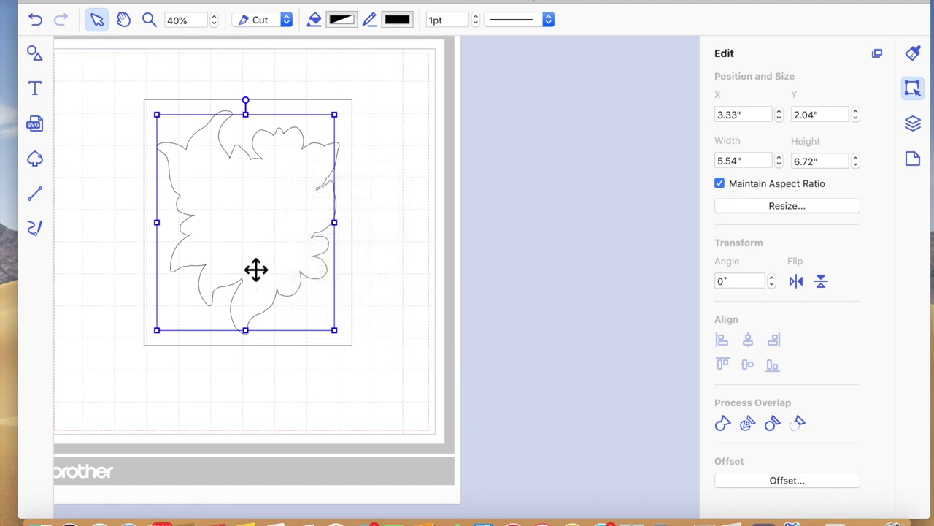
left_click(253, 233)
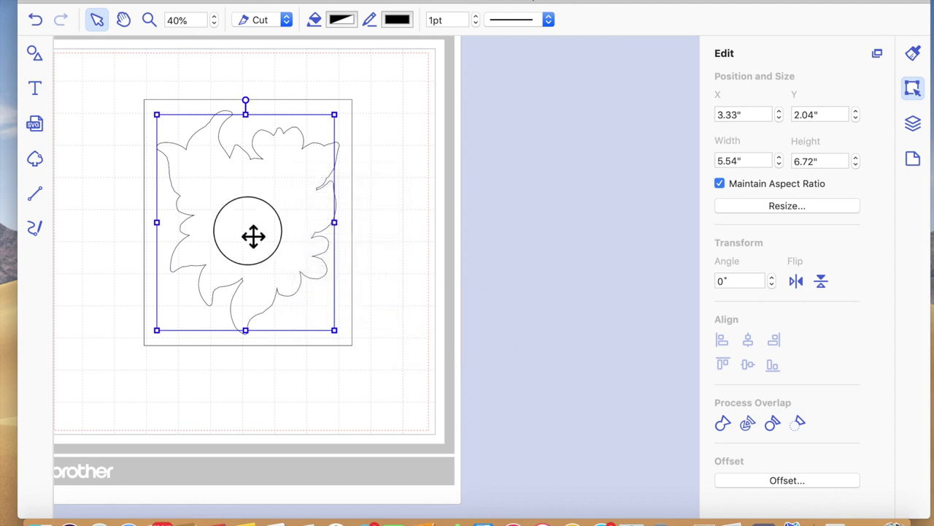
Center the inner rectangle horizontally within the outer rectangle.
left_click(750, 341)
left_click(414, 328)
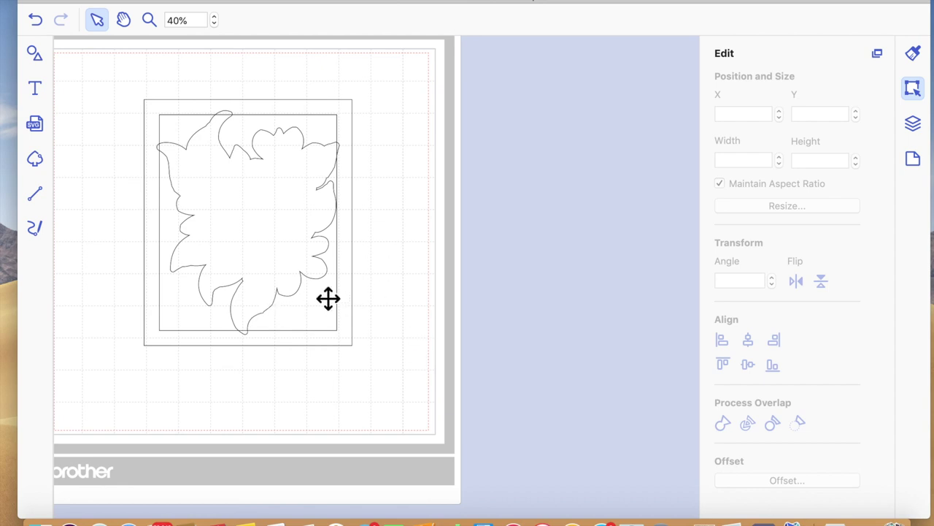
left_click(340, 244)
left_click(374, 235)
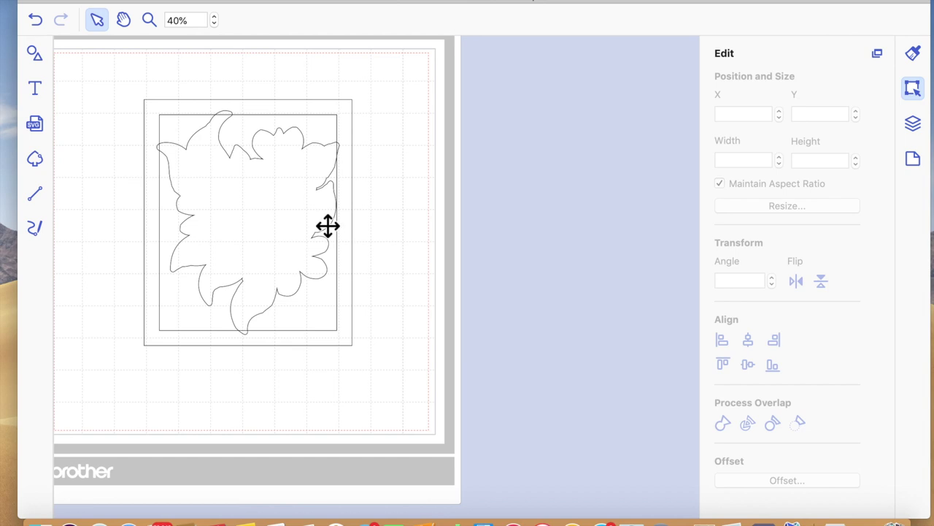
left_click(328, 226)
left_click_drag(345, 227, 342, 226)
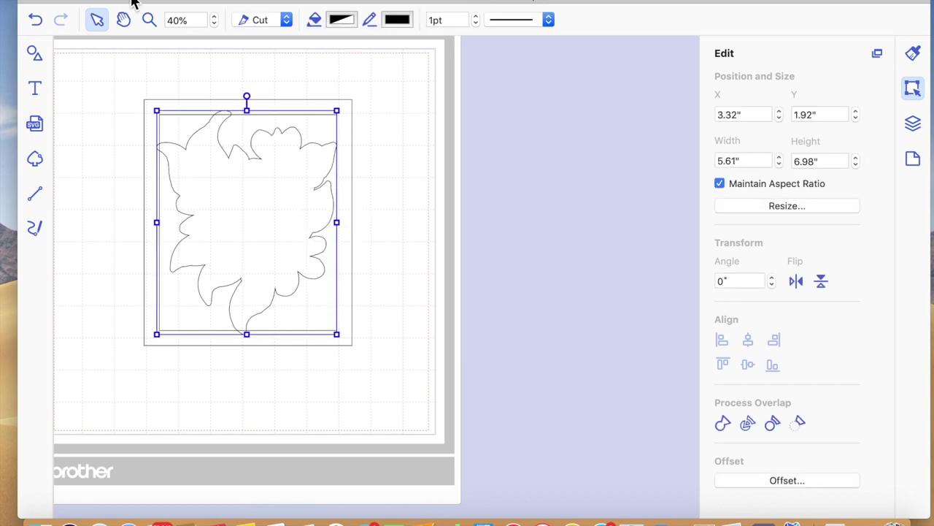
left_click(34, 24)
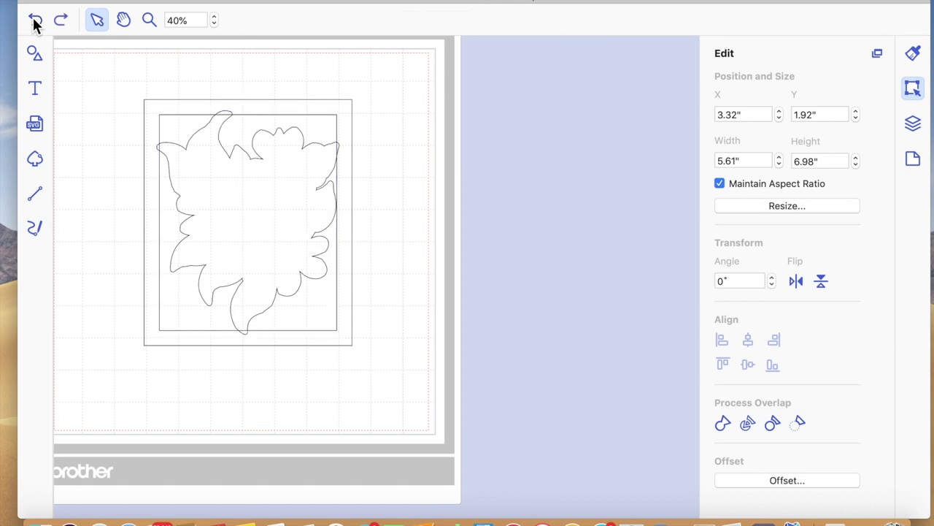
Send the floral outline to the back of the stacking order.
left_click(342, 244)
left_click(306, 217)
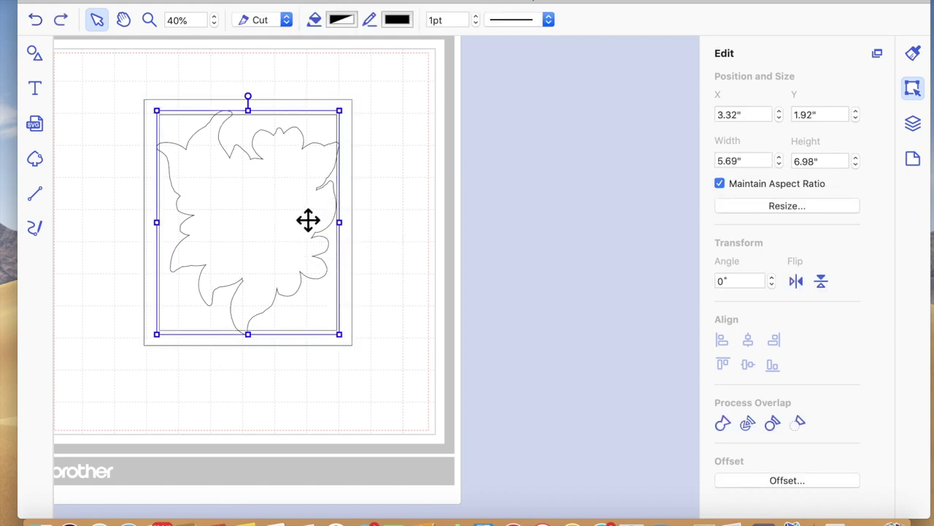
right_click(304, 213)
mouse_move(373, 347)
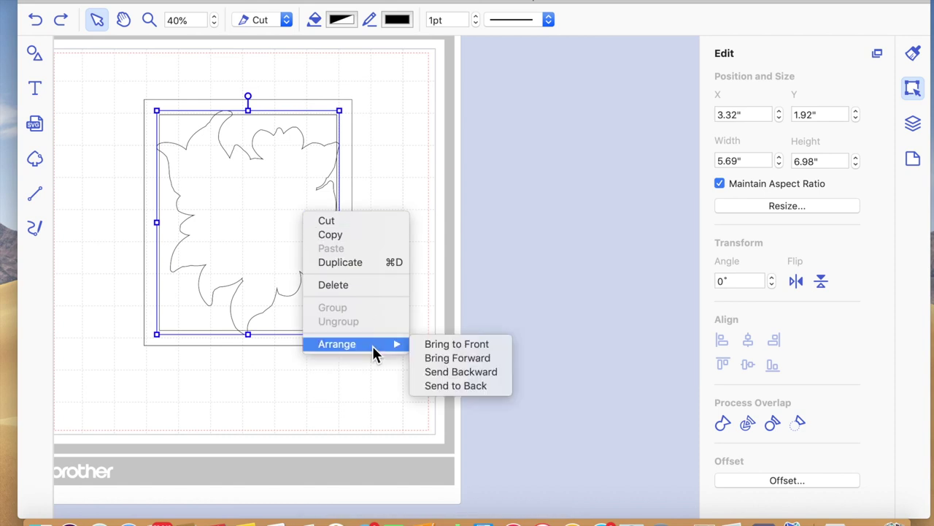
left_click(451, 385)
left_click(398, 303)
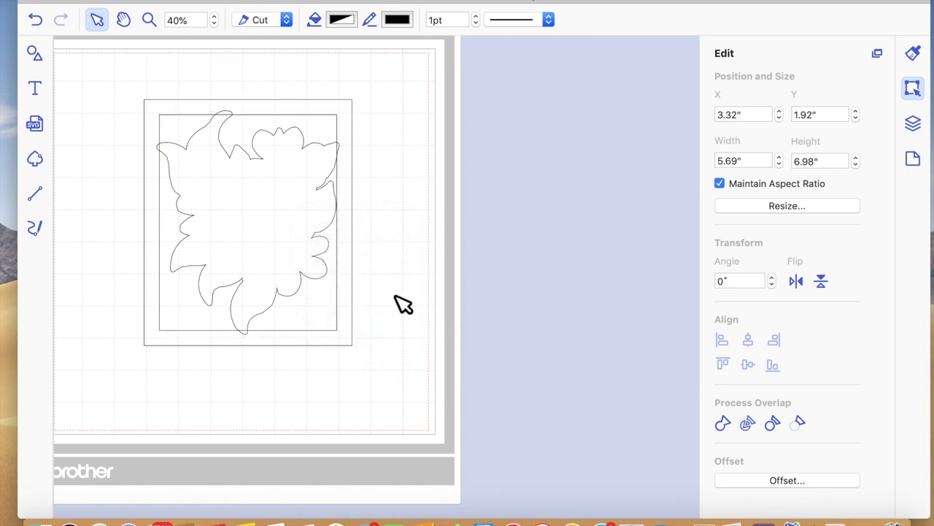
Send the large outer rectangle to the back so the inner rectangle can be selected.
left_click(328, 303)
double_click(315, 316)
left_click(354, 375)
right_click(350, 343)
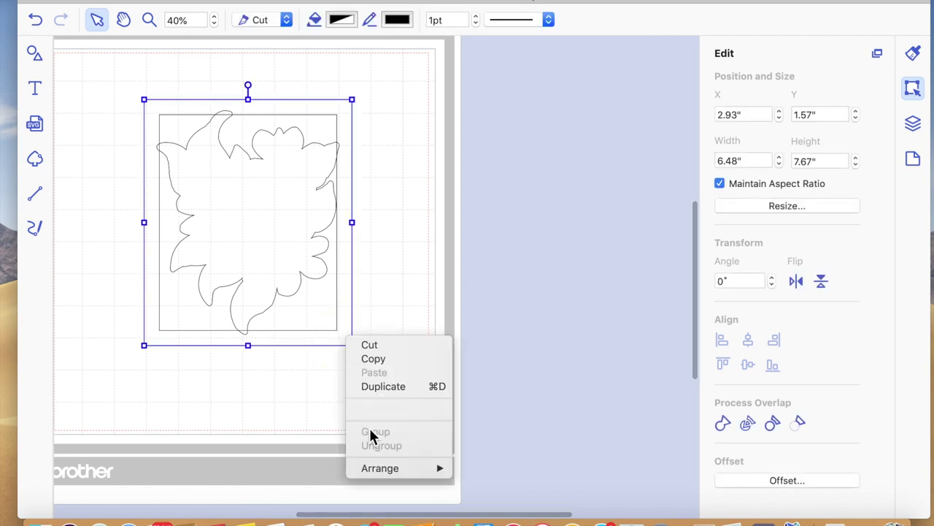
mouse_move(390, 471)
left_click(484, 504)
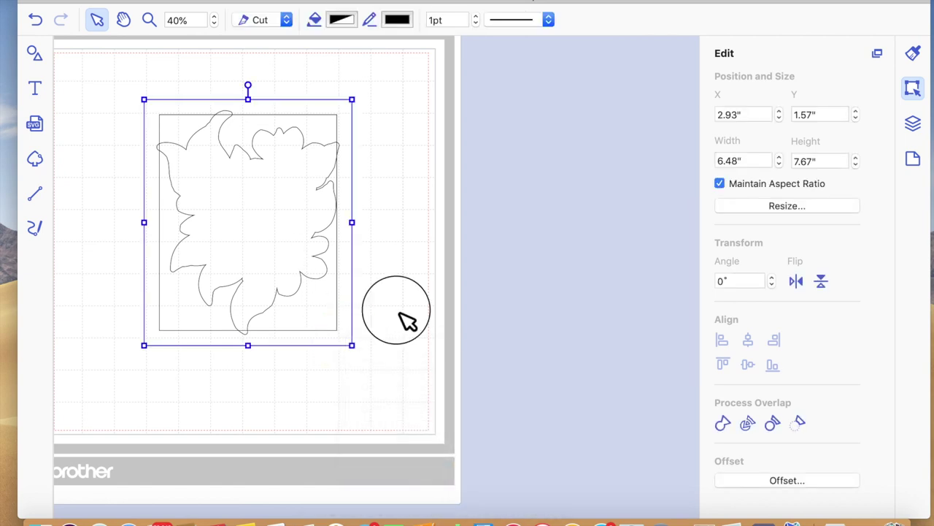
Narrow the inner rectangle to about 5.48" wide.
left_click(311, 307)
left_click_drag(344, 227, 340, 228)
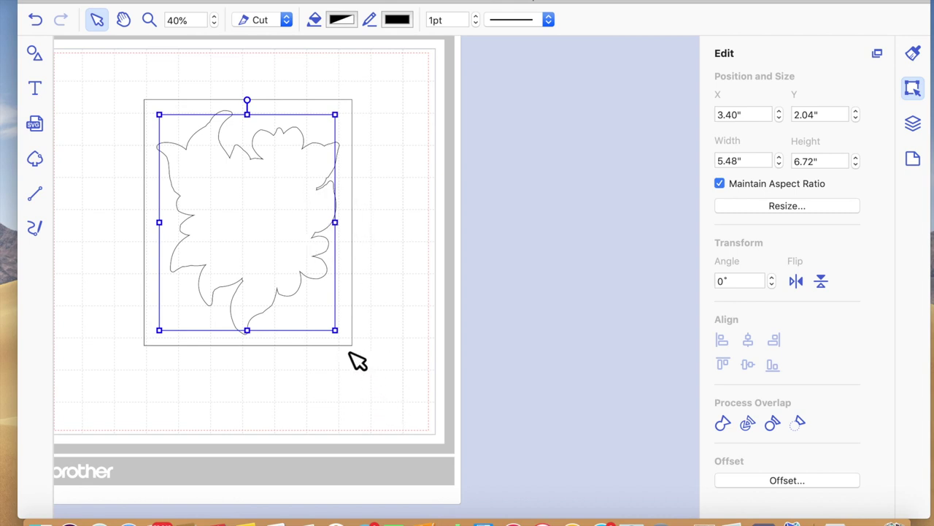
Move the outer rectangle clear to the side and center-align the inner rectangle with the floral outline.
left_click(258, 195)
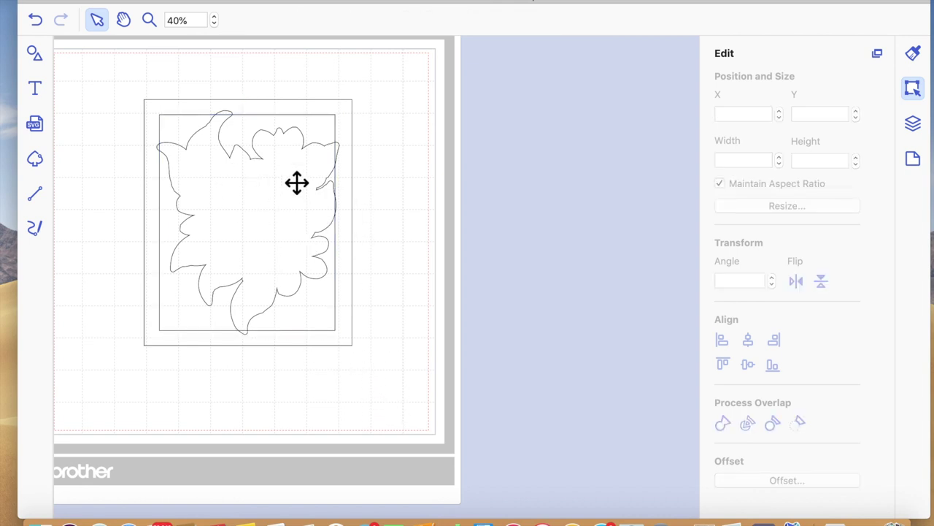
left_click_drag(347, 199, 557, 206)
left_click(160, 79)
left_click_drag(160, 79, 319, 268)
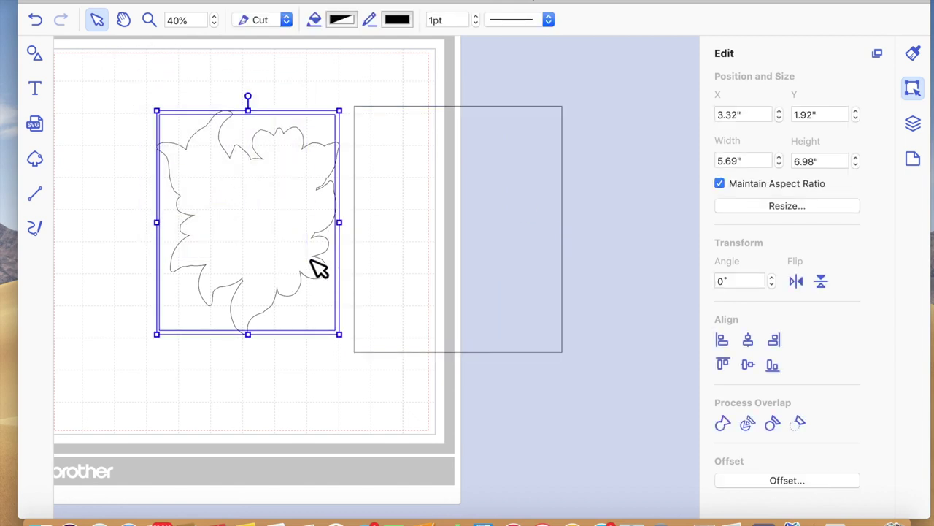
left_click(748, 364)
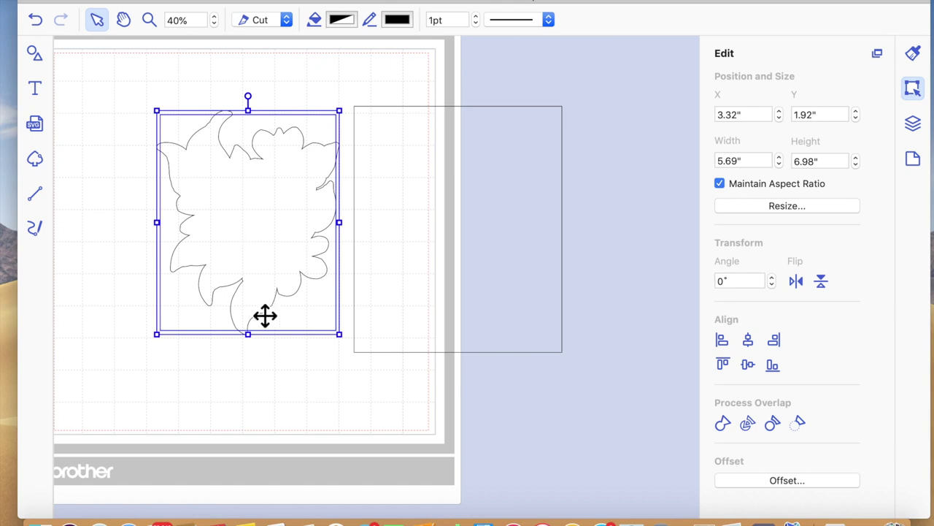
left_click(268, 371)
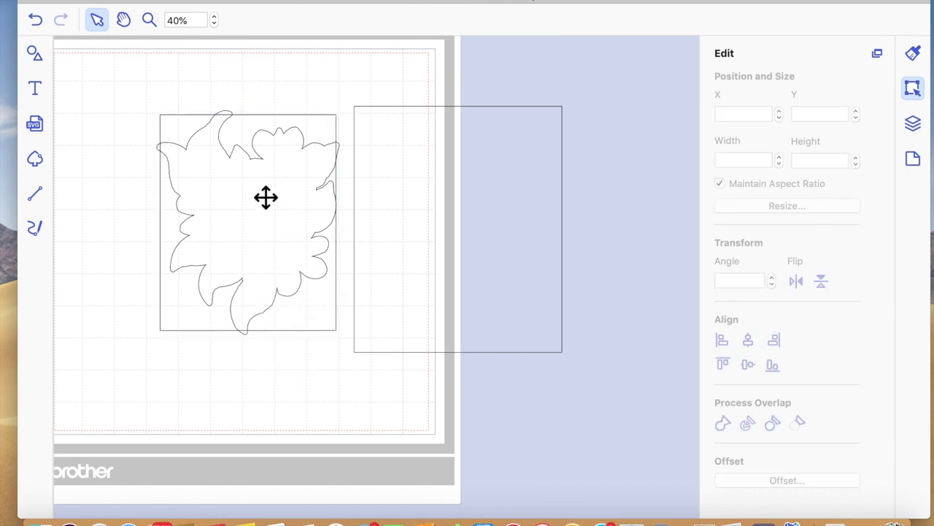
Resize the inner rectangle to about 5.51" by 6.85" so the petal and leaf tips just overlap its edges.
left_click(249, 129)
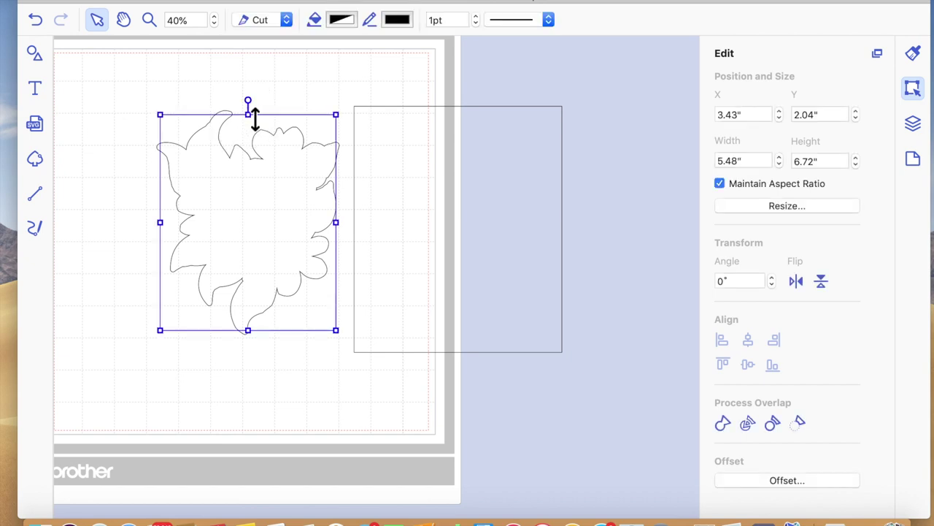
left_click_drag(254, 119, 255, 115)
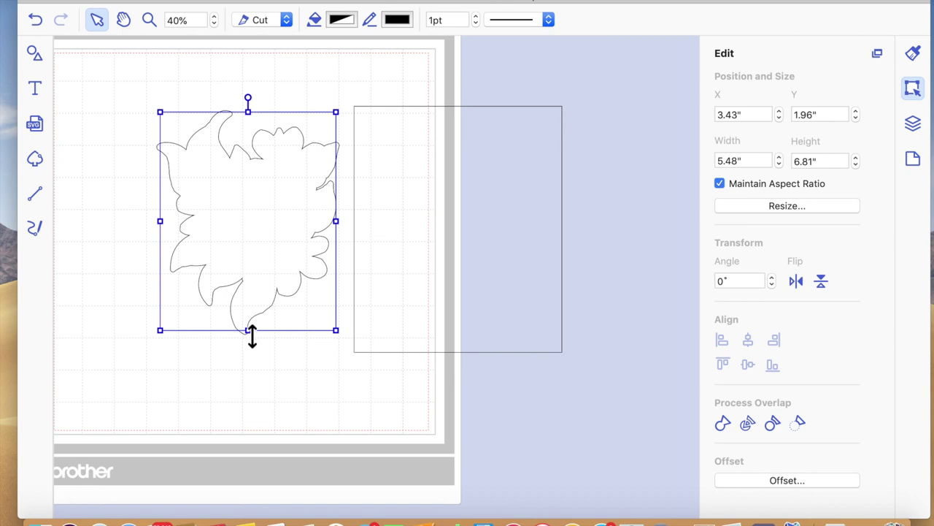
left_click_drag(252, 336, 250, 333)
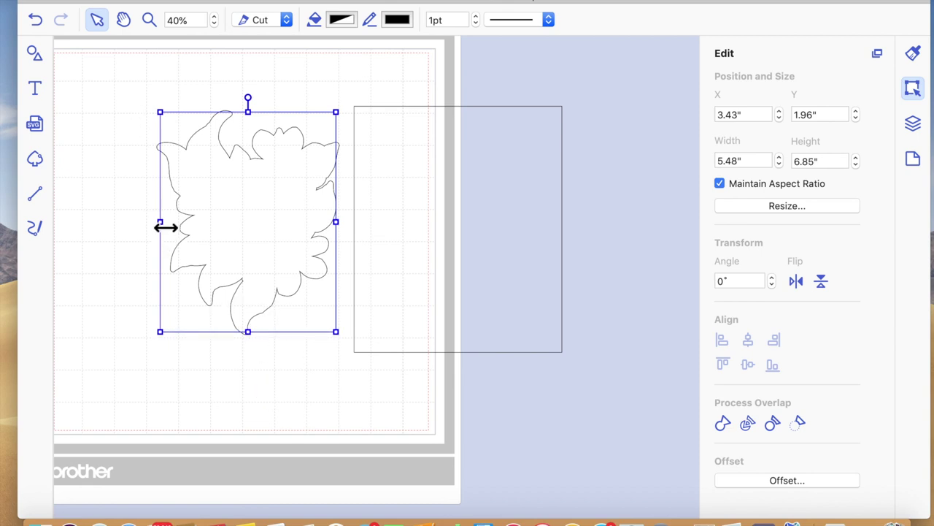
left_click_drag(160, 221, 162, 227)
Center-align the resized inner rectangle and the floral outline horizontally and vertically.
left_click(204, 353)
left_click_drag(143, 74, 336, 354)
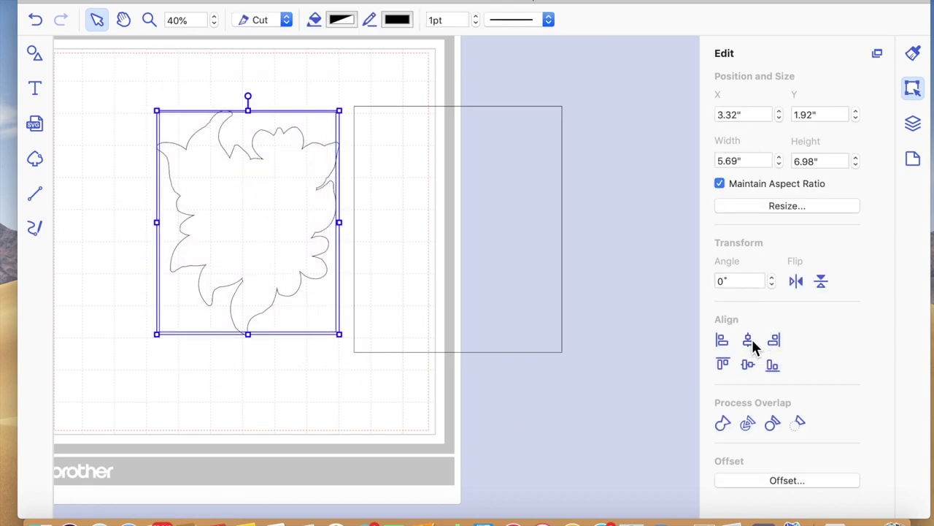
left_click(318, 398)
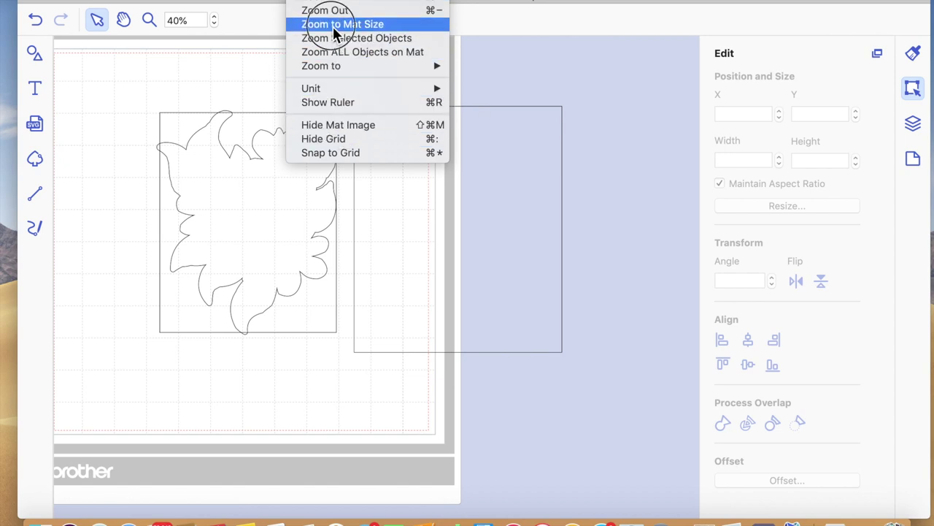
Place the coloured flowers over the floral outline on the mat to check the fit, and move them back off the mat.
left_click(343, 24)
scroll(503, 368, "right", 5)
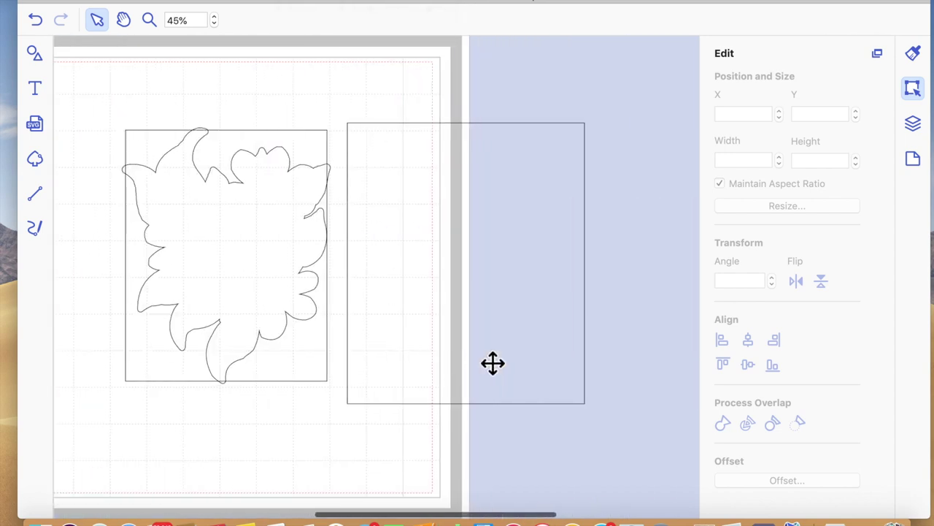
left_click(214, 24)
left_click(214, 24)
scroll(478, 225, "up", 5)
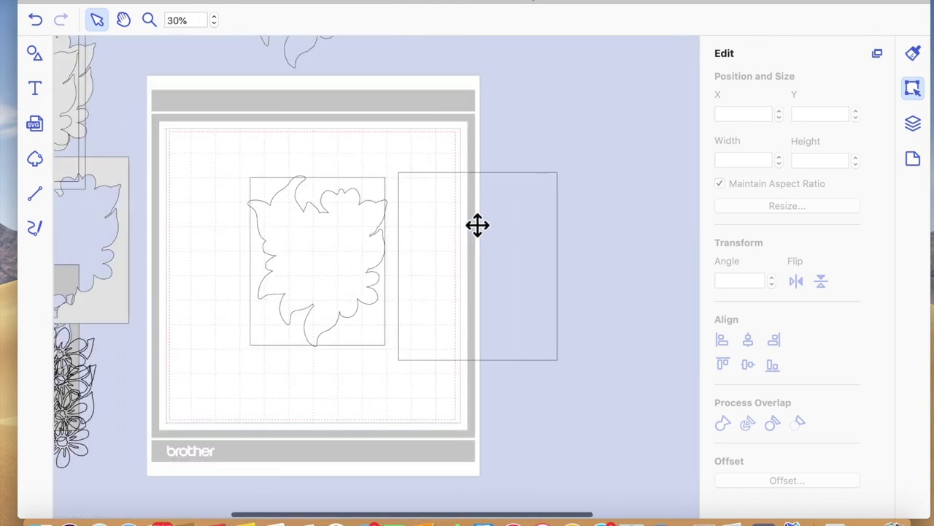
scroll(482, 230, "up", 1)
scroll(560, 150, "right", 3)
scroll(559, 150, "up", 2)
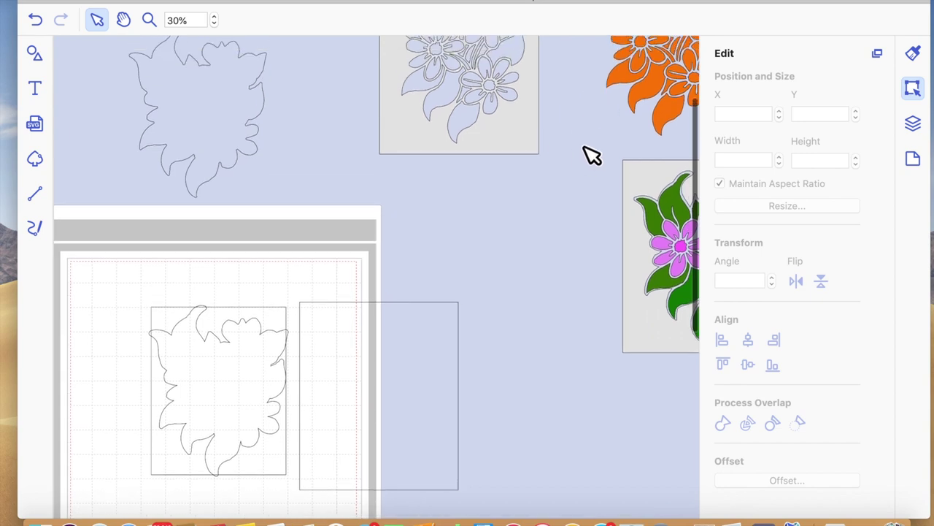
mouse_move(681, 255)
left_mouse_down()
mouse_move(340, 355)
mouse_move(346, 340)
mouse_move(282, 376)
mouse_move(225, 390)
mouse_move(189, 389)
left_mouse_up()
left_click_drag(249, 370, 250, 376)
left_click(519, 435)
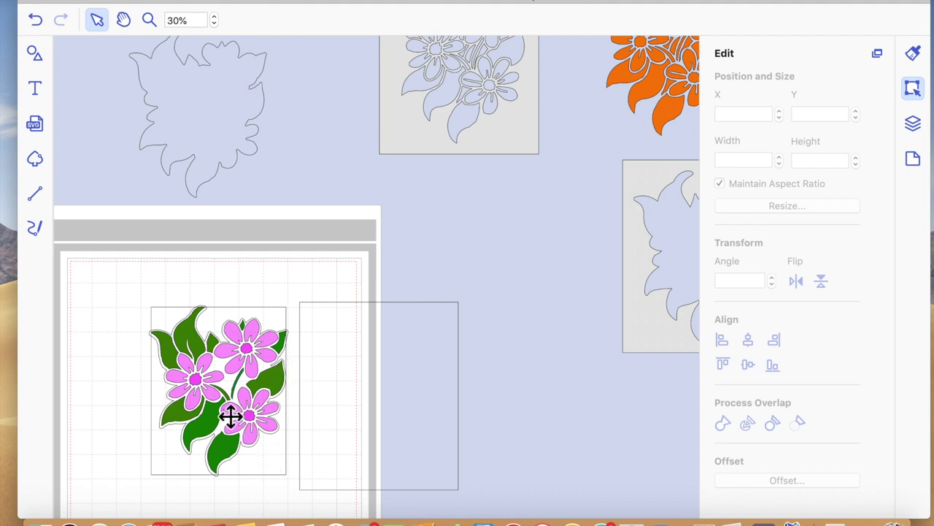
left_click_drag(245, 369, 642, 257)
Delete the larger outer rectangle beside the floral outline.
left_click(345, 393)
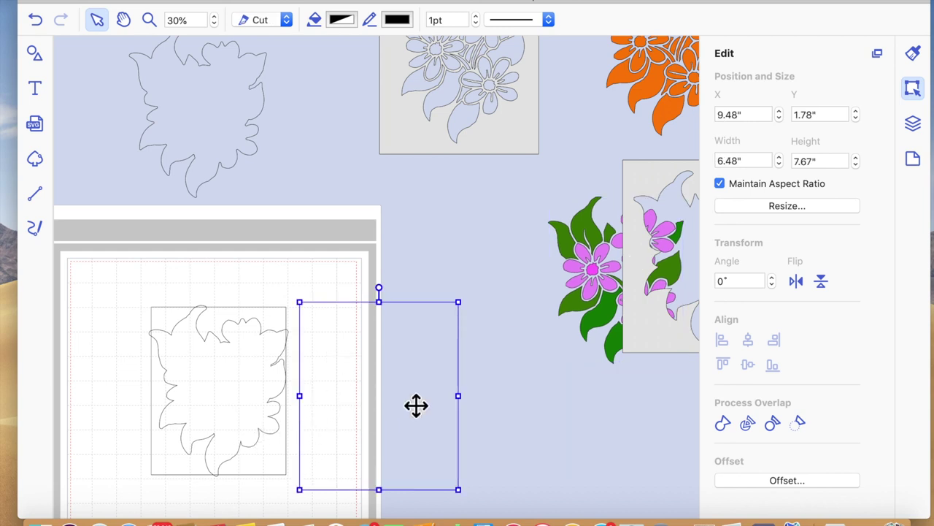
key("Delete")
Create an outward offset line around the inner rectangle with 0.50" spacing and round corners.
left_click(270, 473)
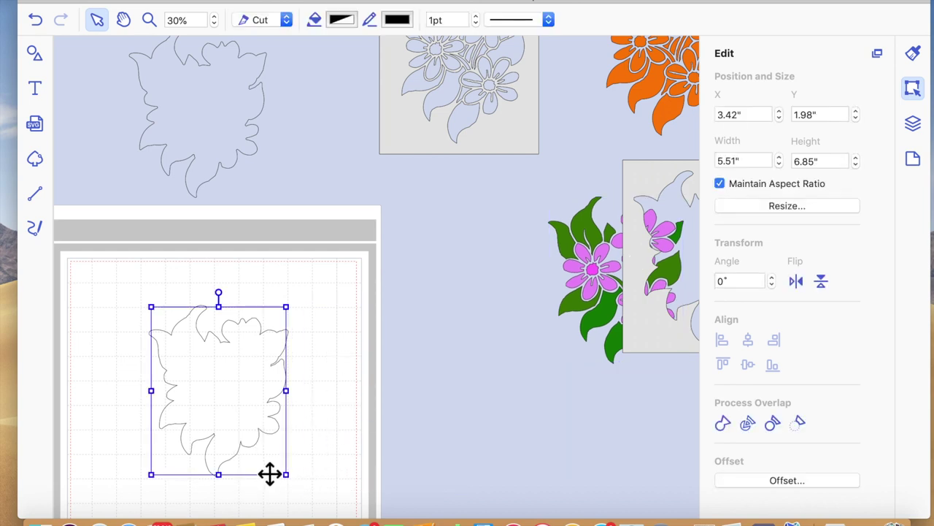
left_click(757, 482)
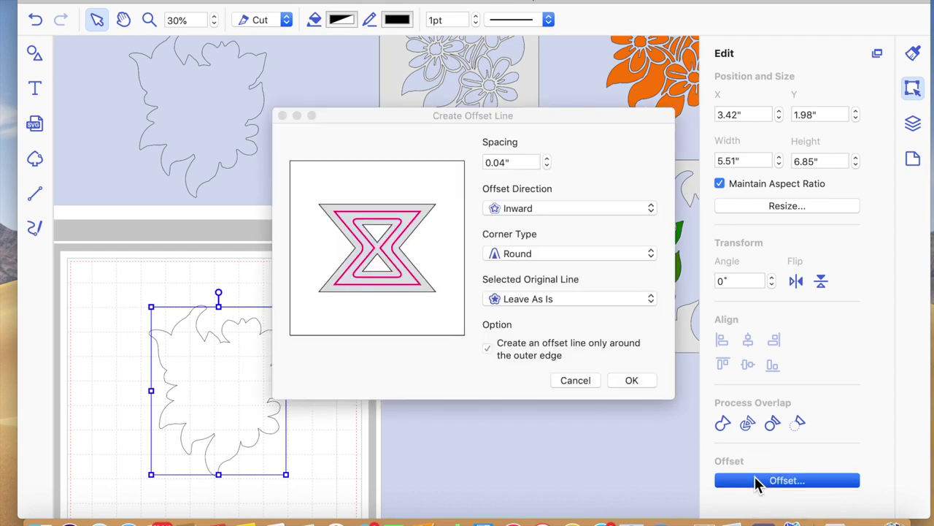
left_click(552, 211)
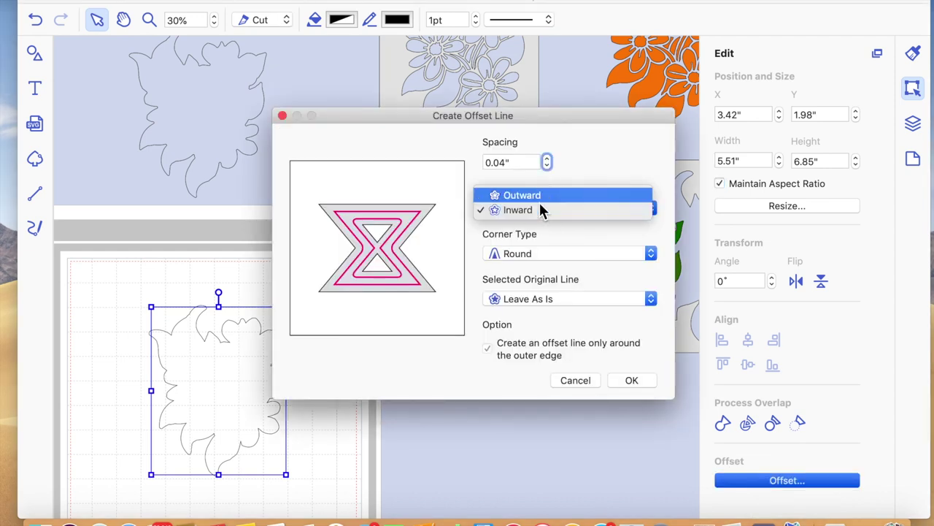
left_click(538, 194)
left_click(524, 164)
key("BackSpace")
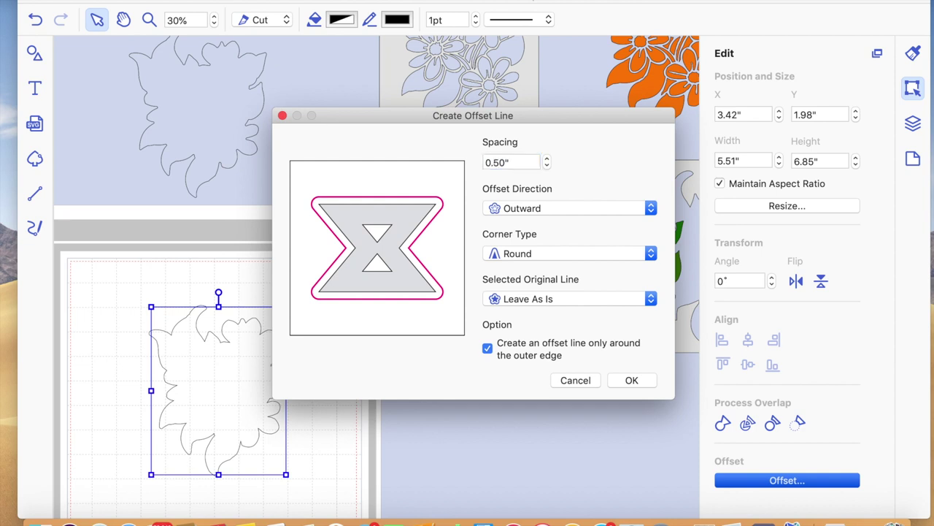
left_click(633, 385)
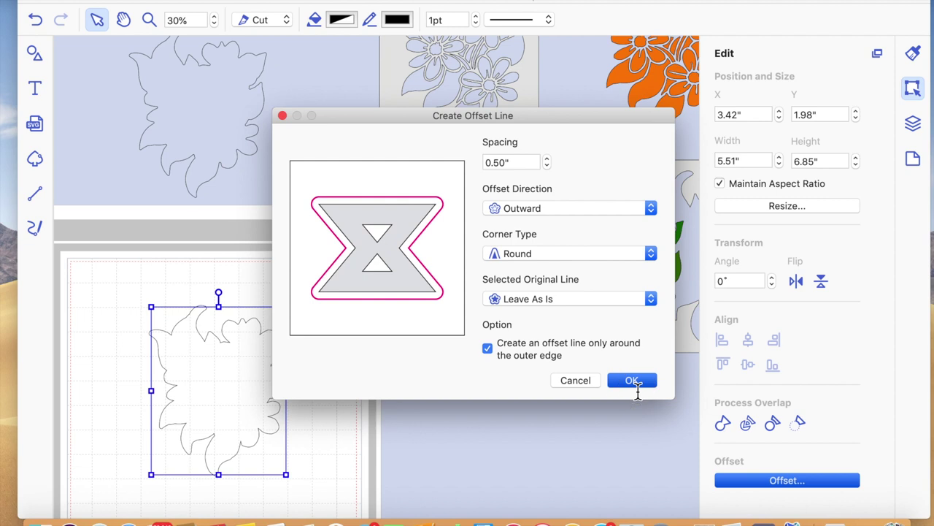
left_click(358, 457)
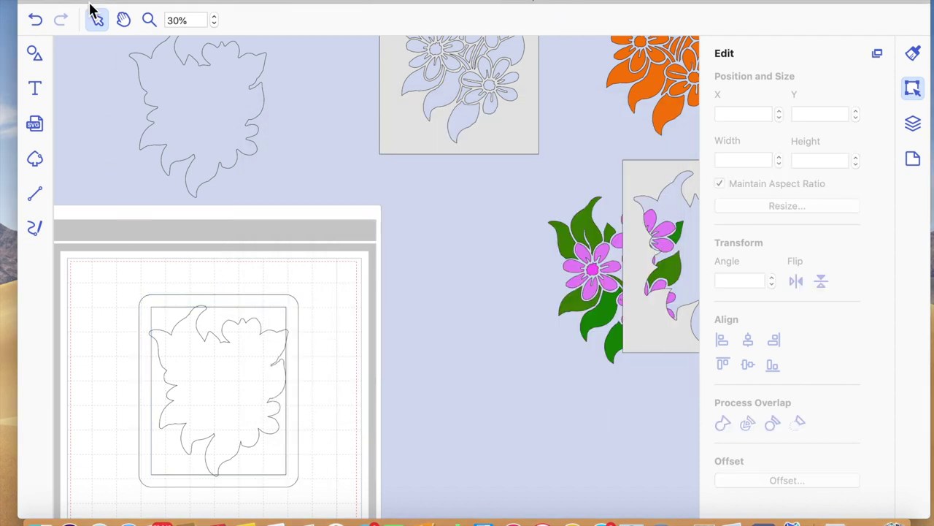
Undo the round-cornered offset and create the inner rectangle's outward 0.50" offset with Bevel corners instead.
left_click(37, 22)
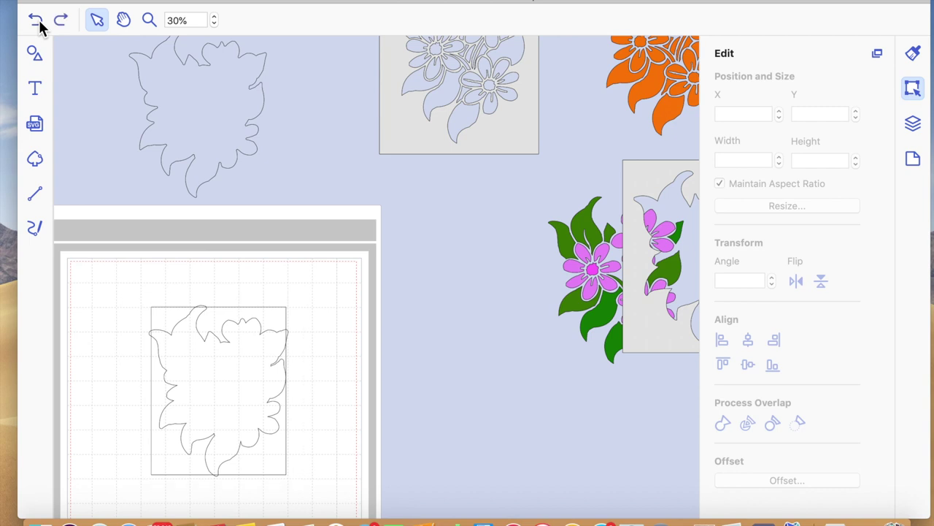
left_click(265, 461)
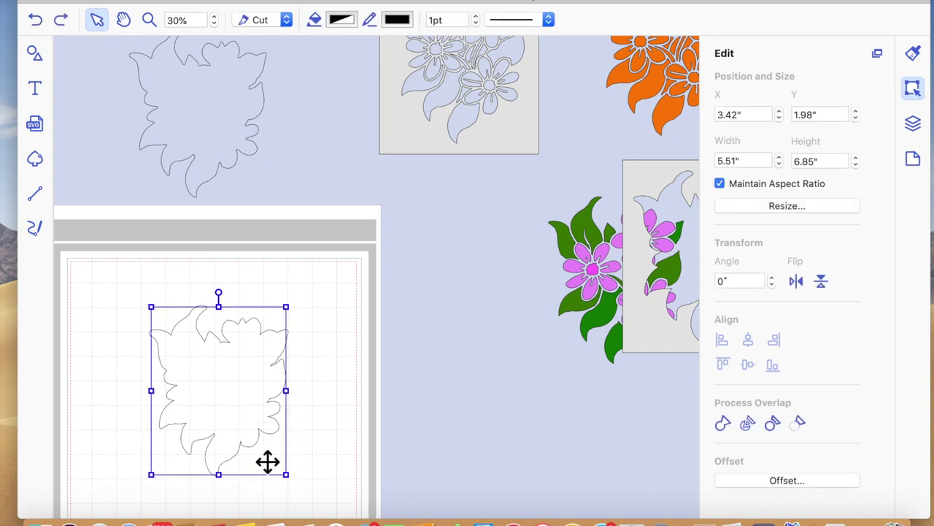
left_click(796, 482)
left_click(553, 252)
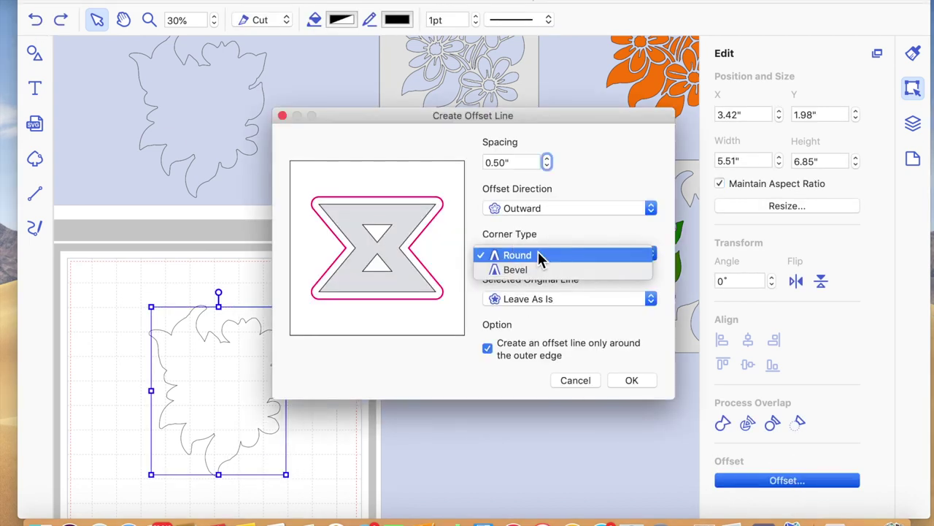
left_click(538, 271)
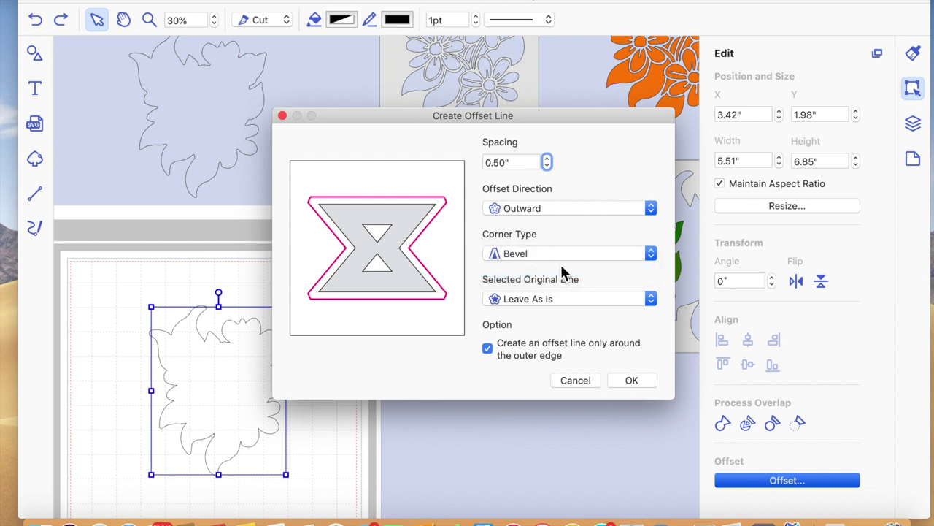
left_click(631, 381)
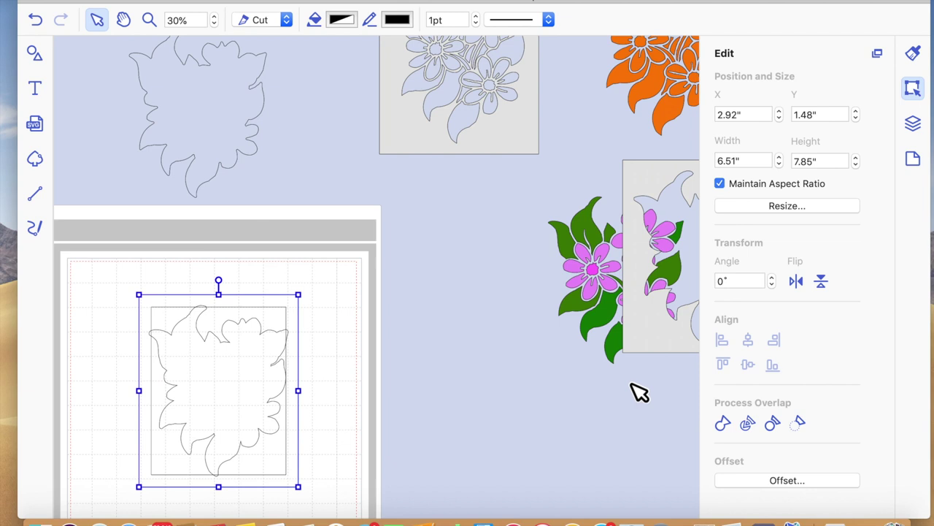
left_click(329, 480)
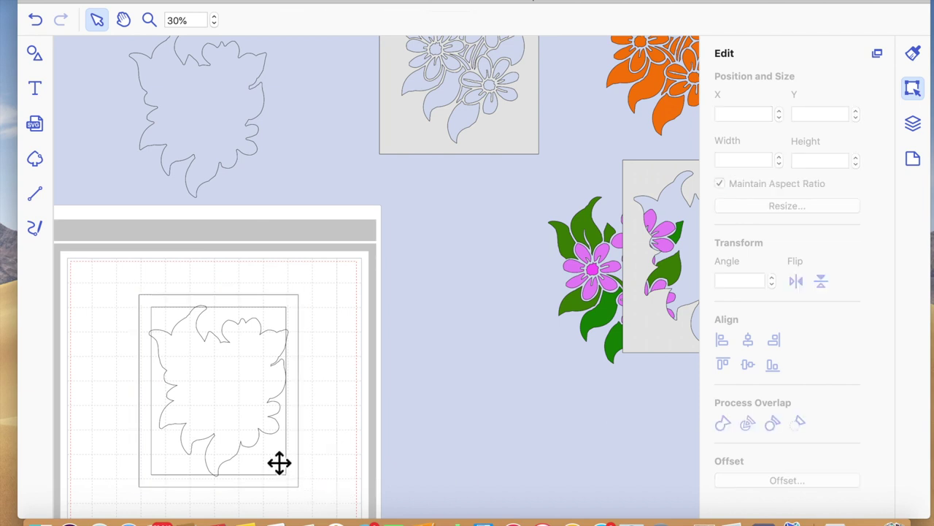
left_click(280, 462)
double_click(244, 397)
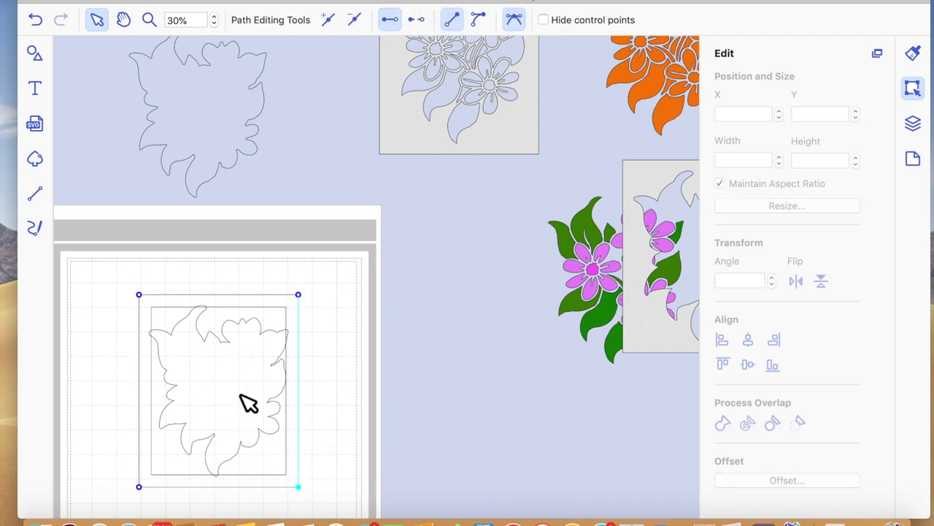
left_click(379, 371)
left_click(224, 377)
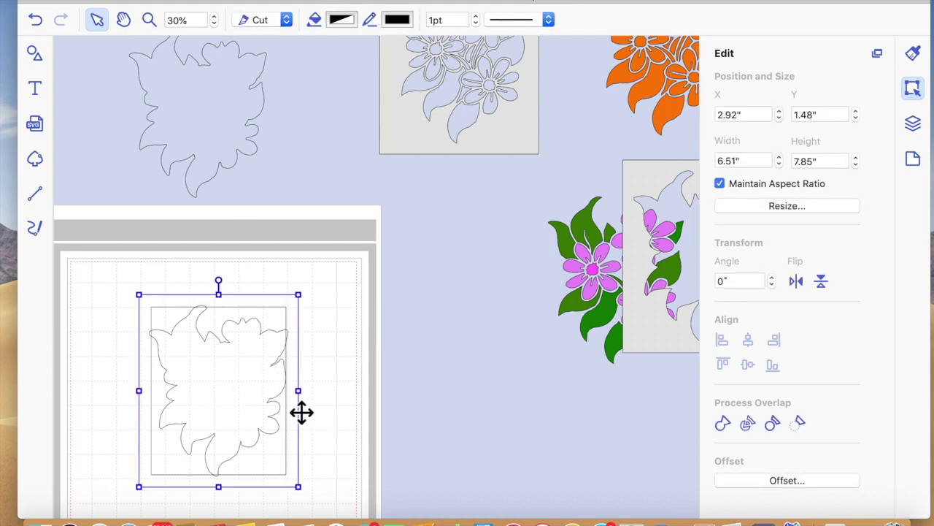
double_click(296, 453)
left_click(322, 466)
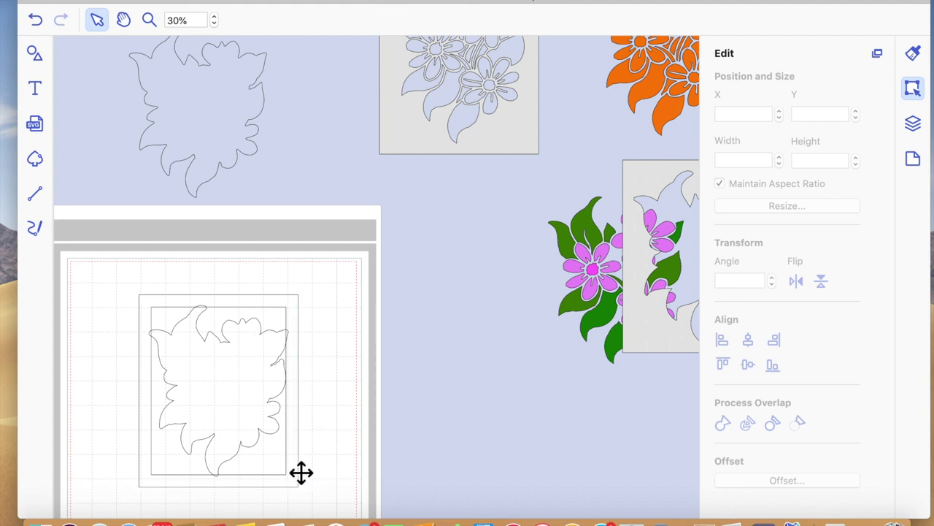
Send the larger outer rectangle on the mat to the back of the stacking order.
left_click(301, 473)
right_click(302, 472)
left_click(338, 458)
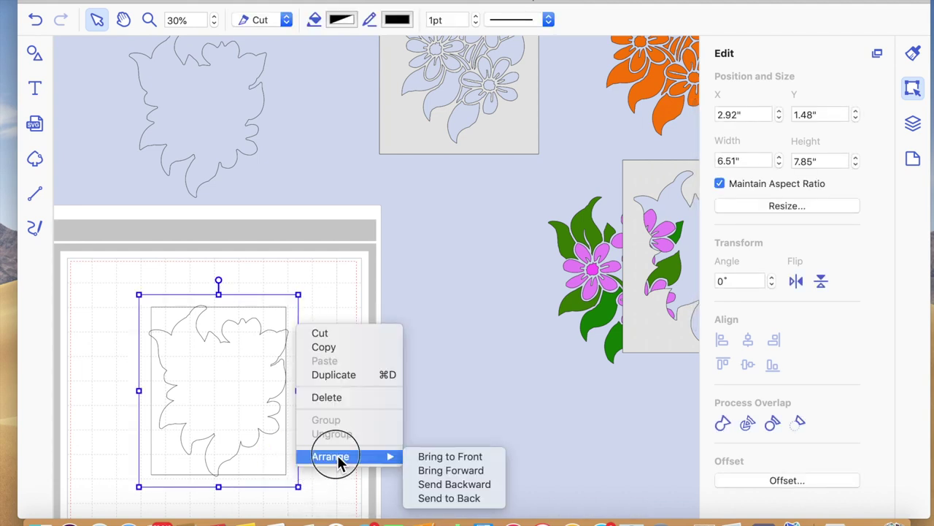
left_click(460, 499)
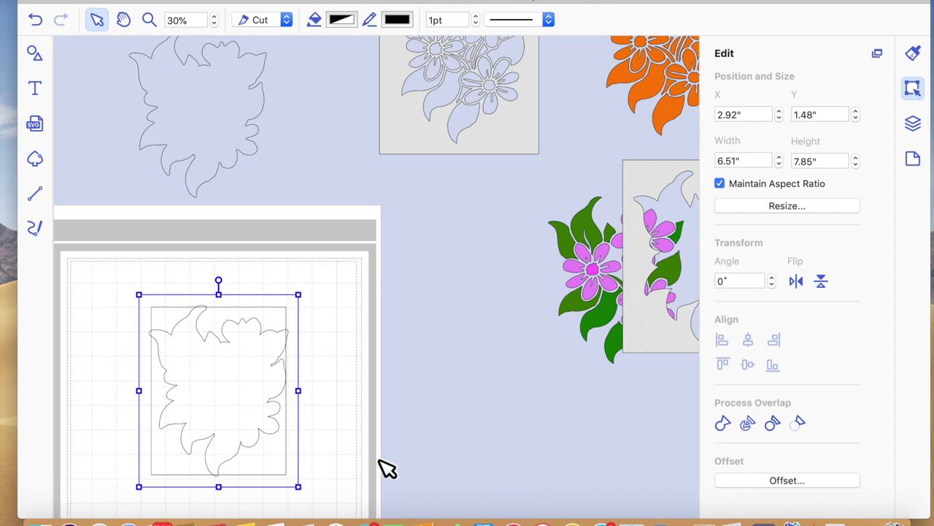
Process the overlap of the inner and outer rectangles so the inner one is cut out, leaving a border frame.
left_click(322, 459)
left_click(272, 464)
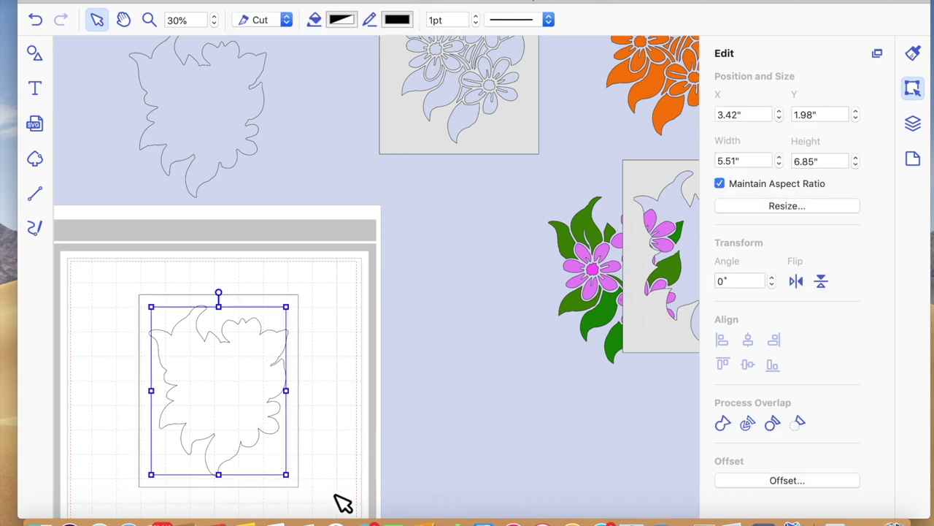
left_click(300, 482)
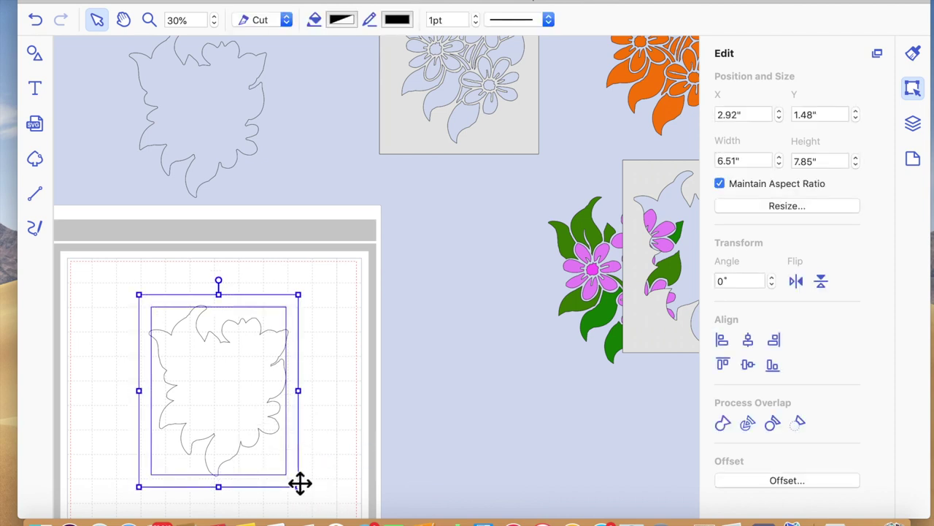
left_click(800, 427)
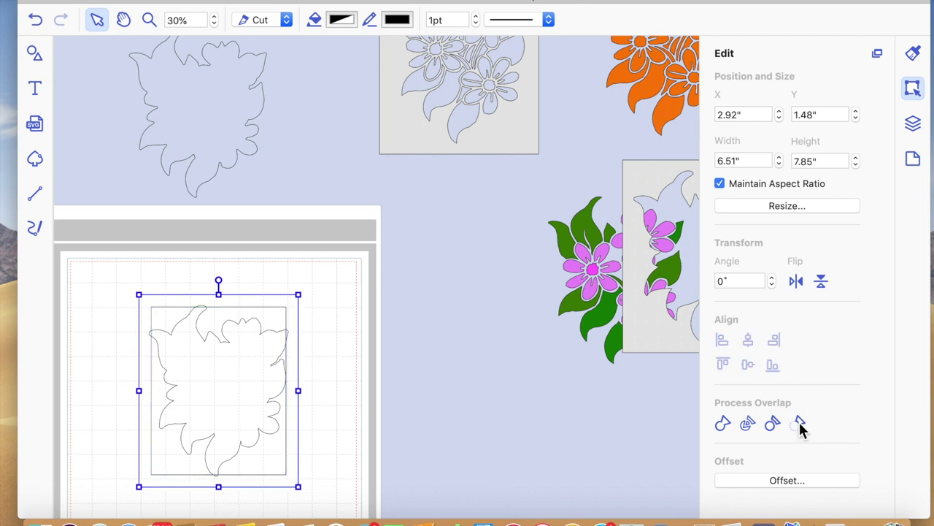
left_click(401, 496)
Fill the rectangular border frame with the light grey Mercury colour.
left_click(299, 474)
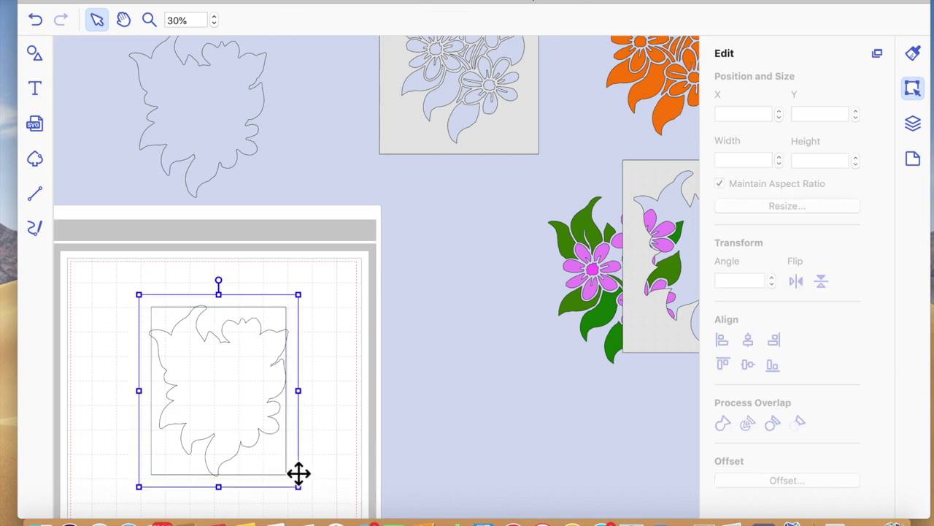
left_click(907, 59)
left_click(752, 168)
left_click(232, 267)
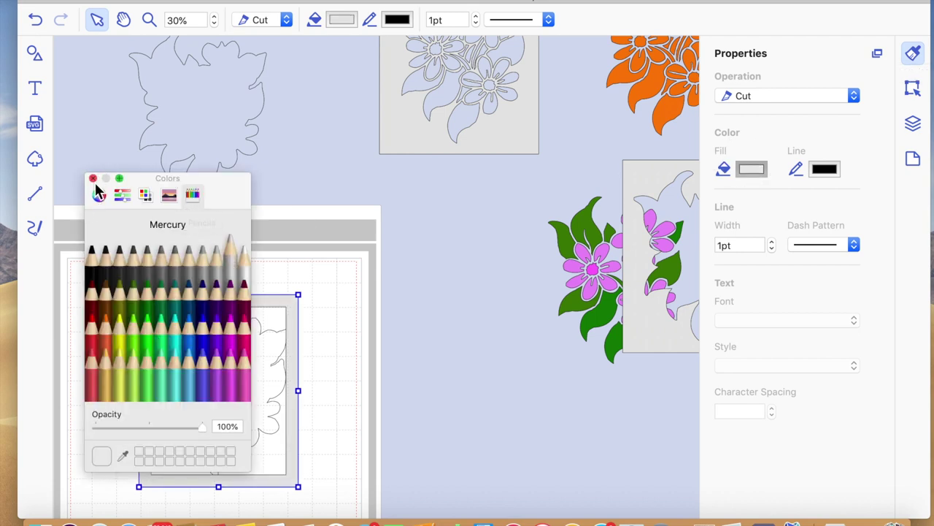
left_click(93, 179)
left_click(343, 355)
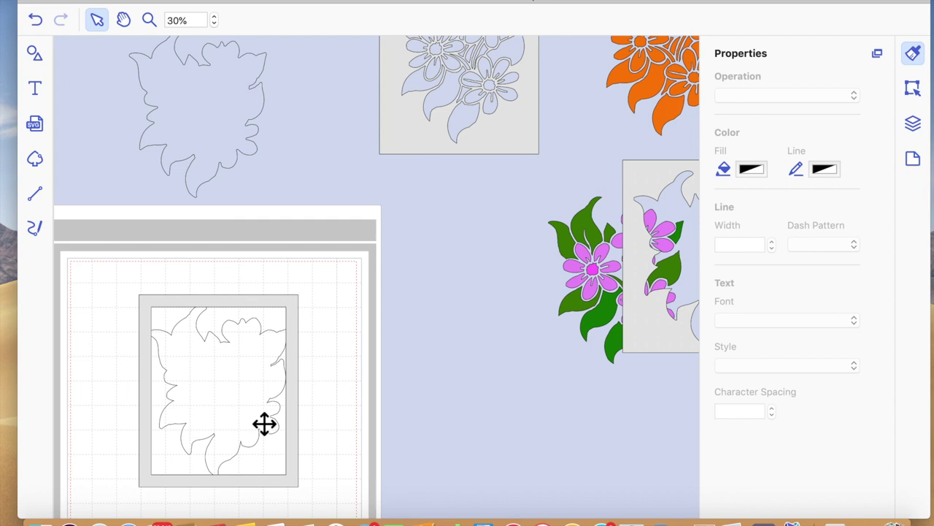
Move the spare floral outline closer to the grey flower panel, and weld the border frame to the floral outline on the mat.
left_click_drag(242, 112, 323, 112)
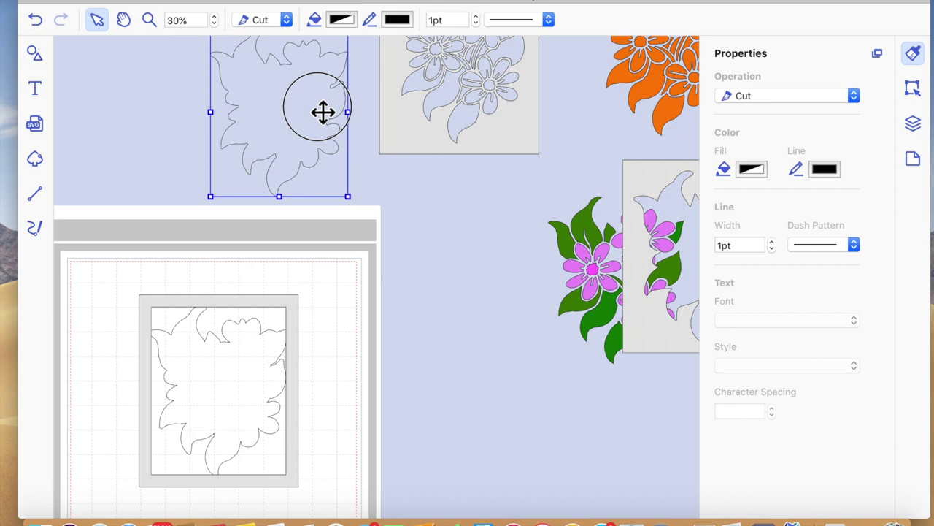
left_click_drag(124, 268, 296, 458)
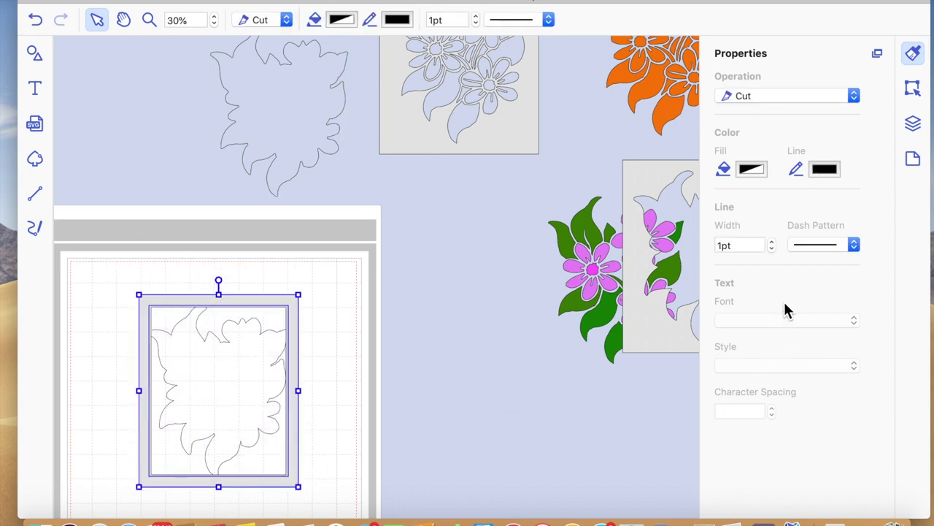
left_click(914, 90)
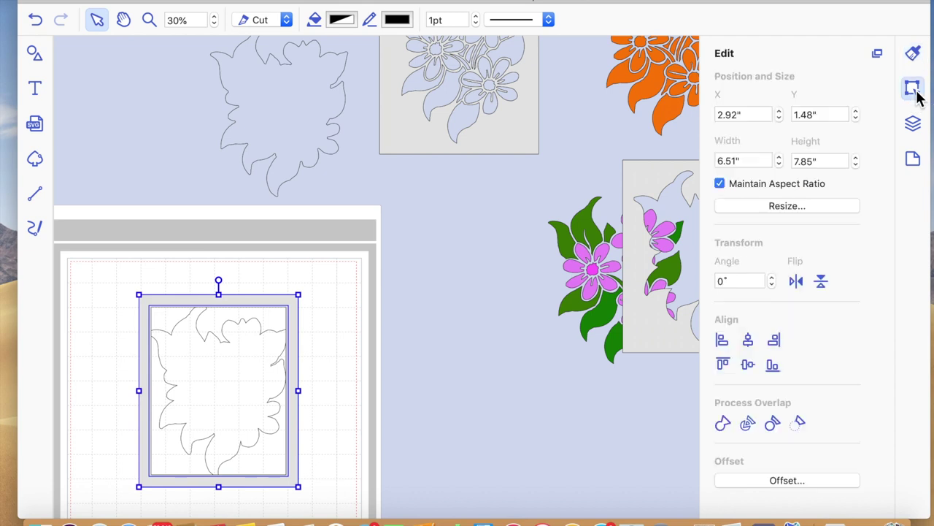
left_click(723, 425)
left_click(418, 437)
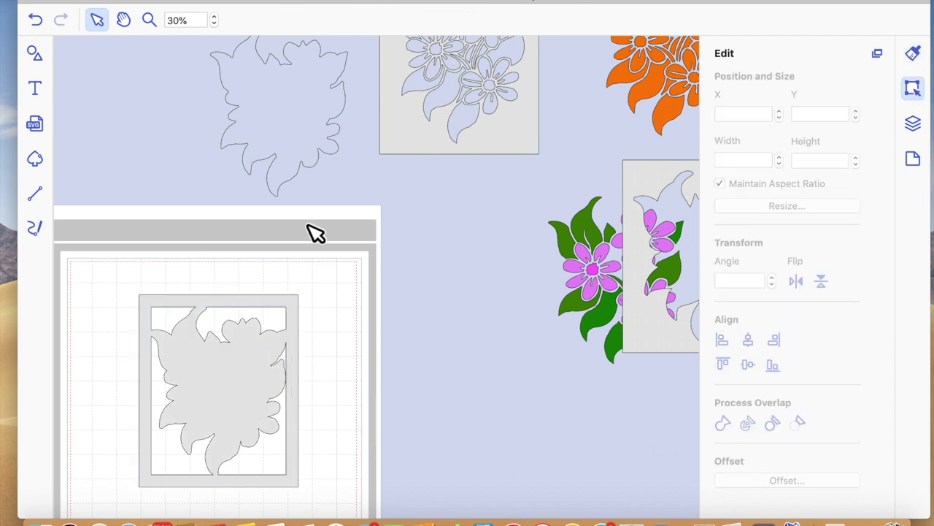
Bring the coloured flowers to the front, try them over the welded frame, and move them back off the mat.
left_click_drag(589, 255, 349, 277)
right_click(344, 273)
mouse_move(413, 402)
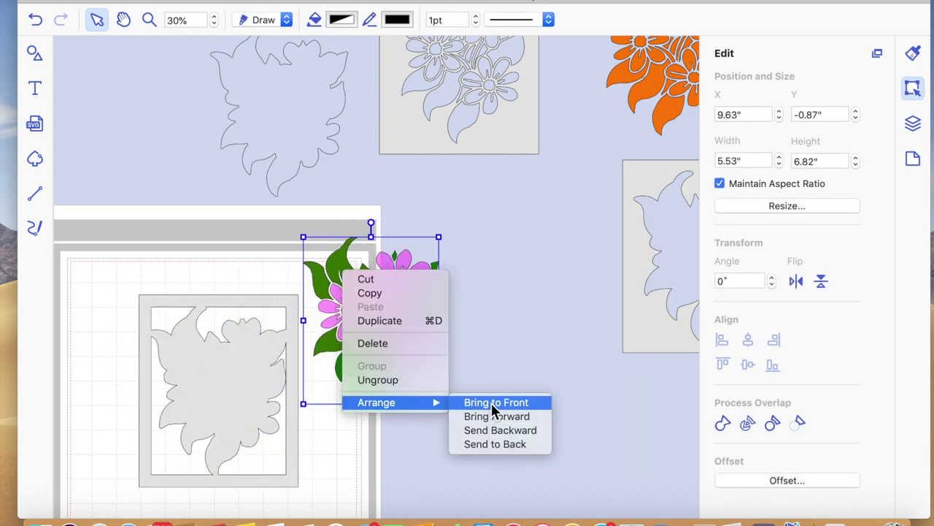
left_click(491, 402)
left_click_drag(392, 344, 233, 394)
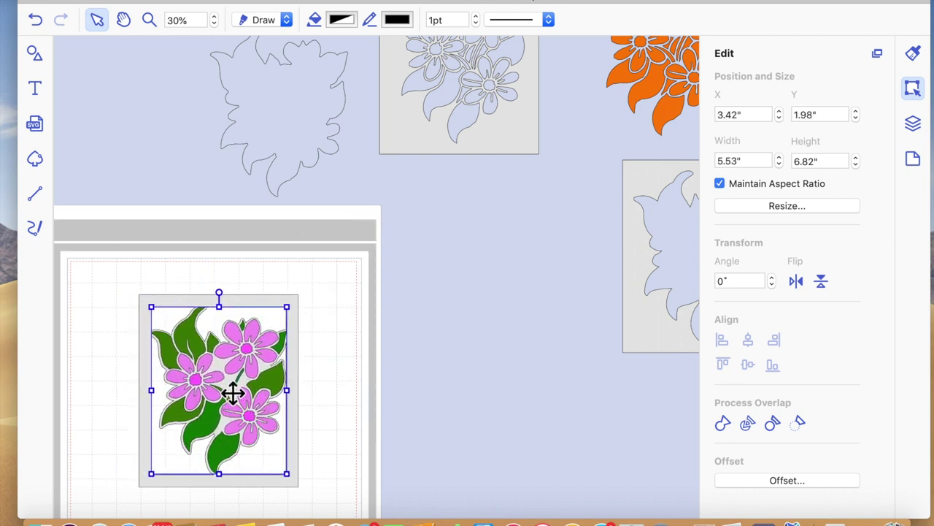
key("super+z")
left_click_drag(484, 365, 484, 364)
Move the orange flowers onto the mat, bring them to the front and fit them over the welded floral frame.
left_click(668, 89)
left_click_drag(667, 89, 278, 393)
right_click(325, 370)
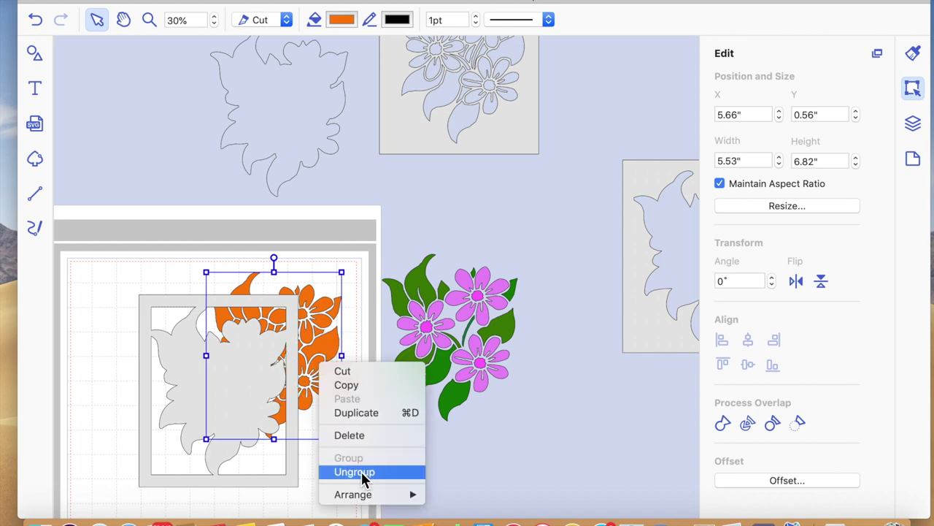
mouse_move(363, 497)
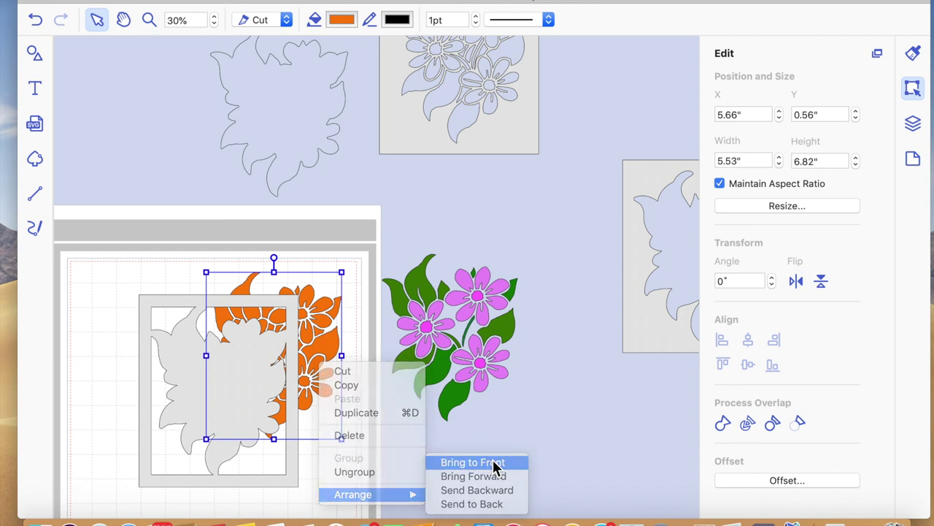
left_click(495, 461)
left_click_drag(283, 385, 227, 419)
left_click(337, 450)
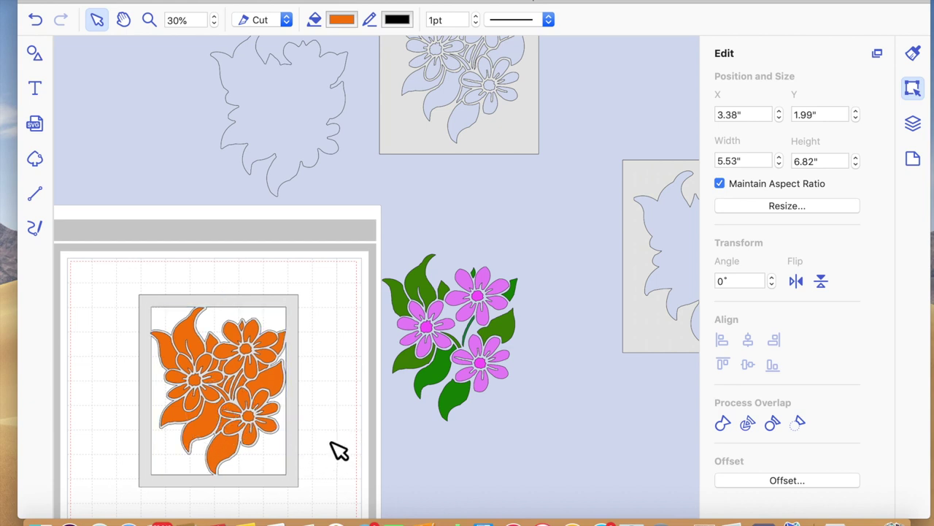
Place the coloured flowers over the spare floral outline and align both to their horizontal and vertical centres.
left_click(460, 354)
left_click_drag(460, 354, 292, 129)
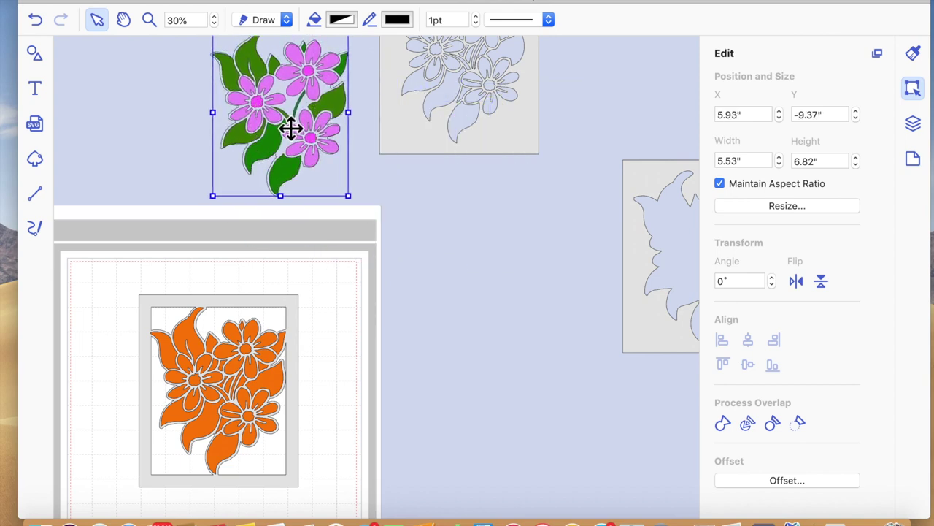
left_click_drag(365, 244, 255, 125)
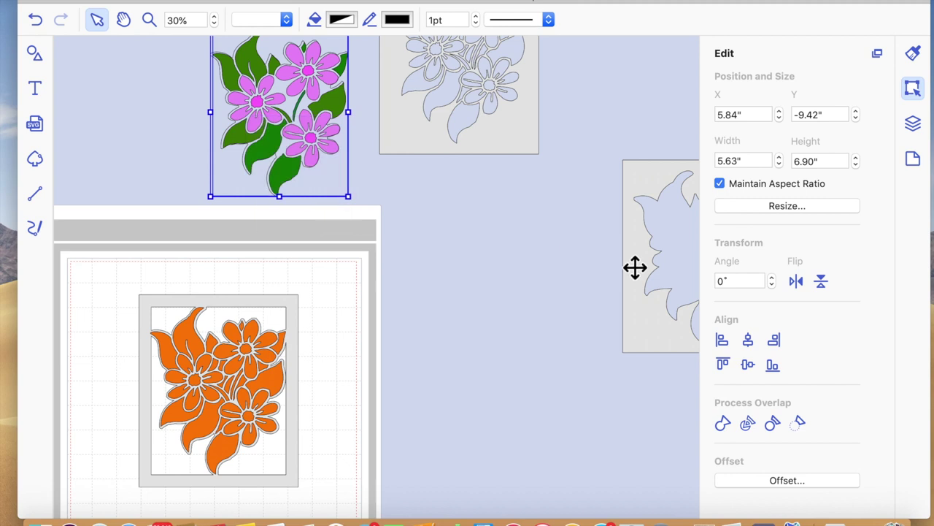
left_click(747, 340)
left_click(748, 365)
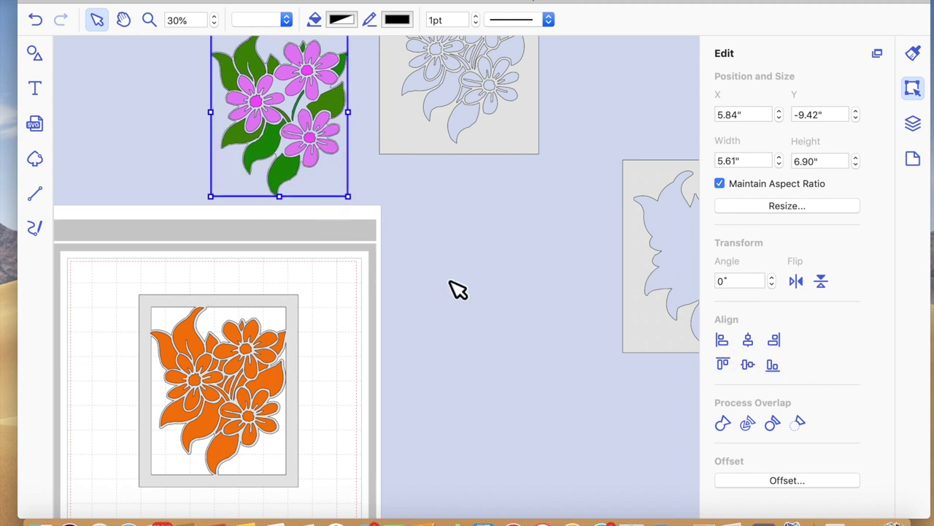
left_click(387, 228)
Move the aligned coloured flowers and their outline together into the empty area beside the cut-out frame.
left_click(299, 152)
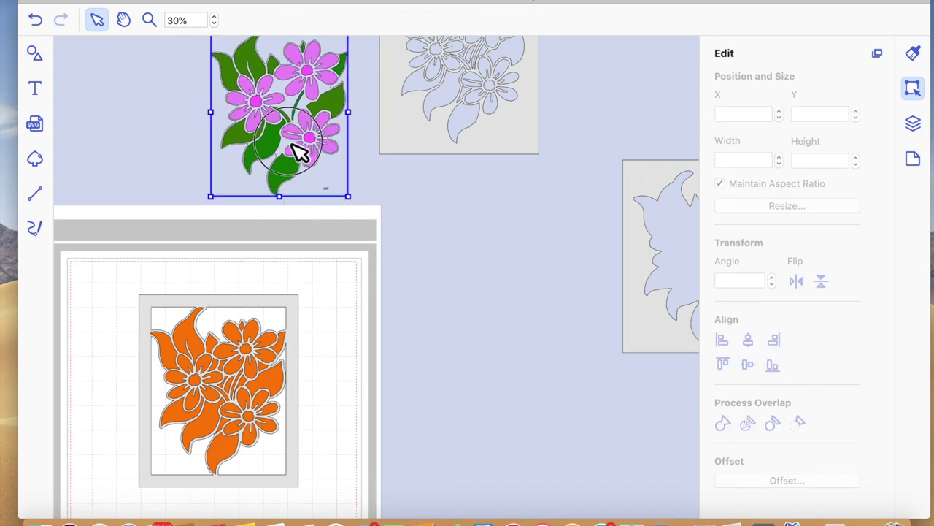
left_click_drag(277, 115, 528, 254)
left_click(559, 446)
left_click(536, 245)
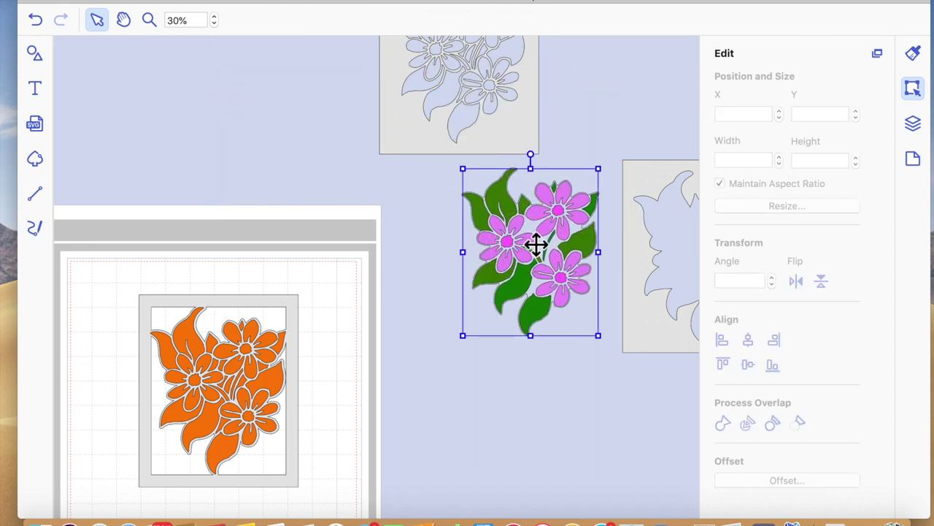
left_click(570, 357)
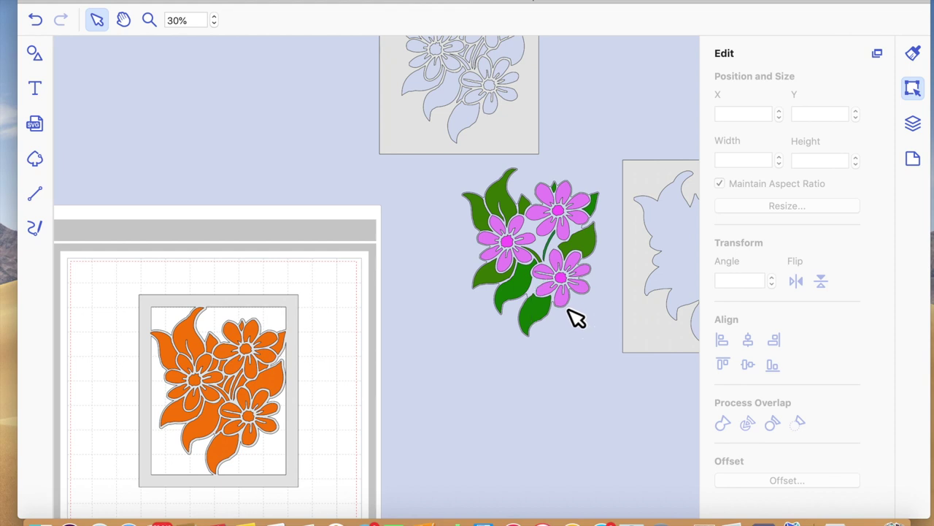
left_click(564, 312)
left_click(586, 387)
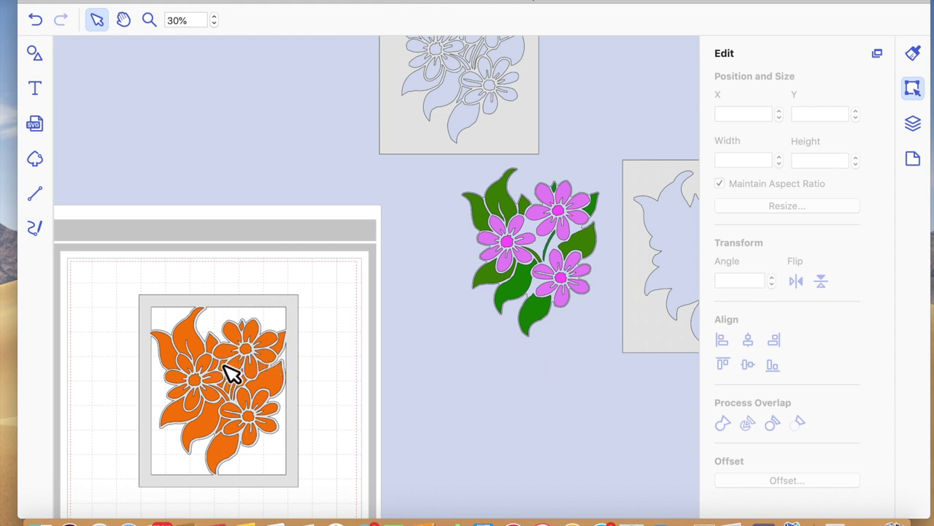
Nudge the orange flowers to X 3.40", Y 2.00" to fit them over the welded frame's floral shape.
left_click(222, 395)
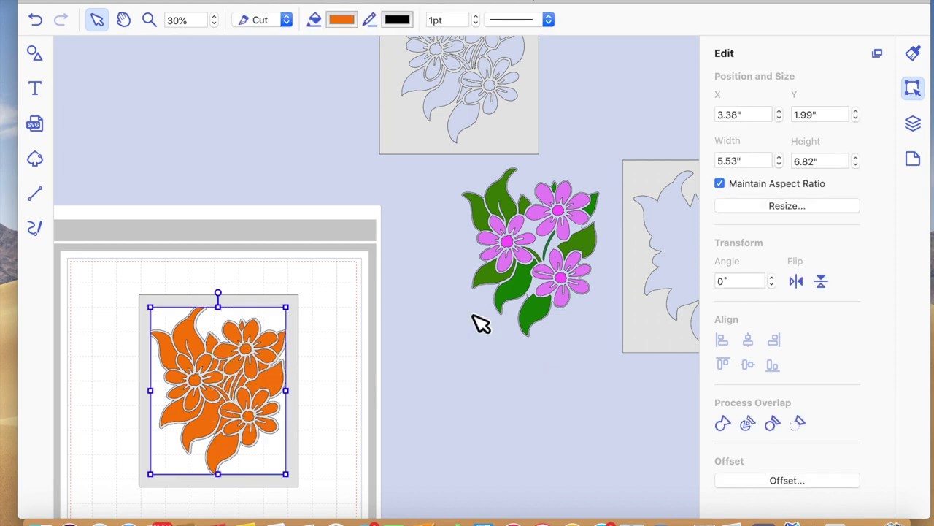
left_click(526, 259)
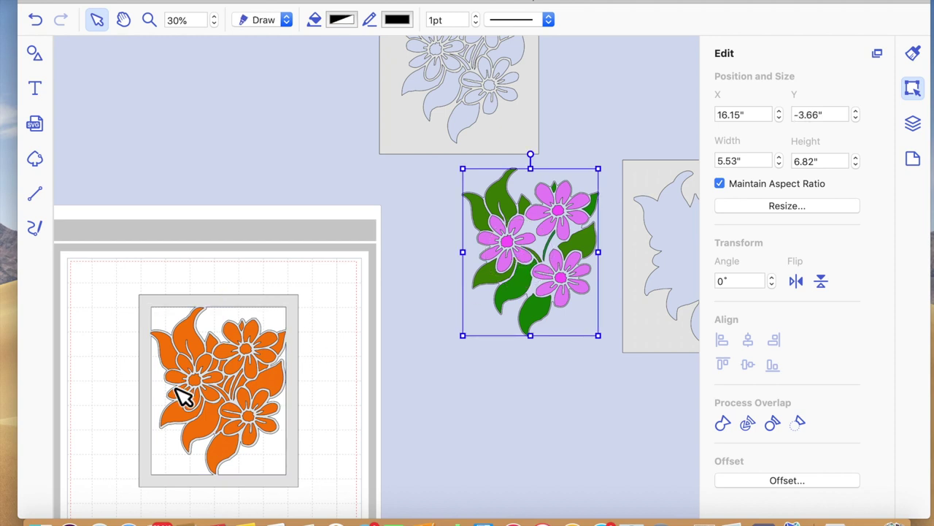
left_click(241, 422)
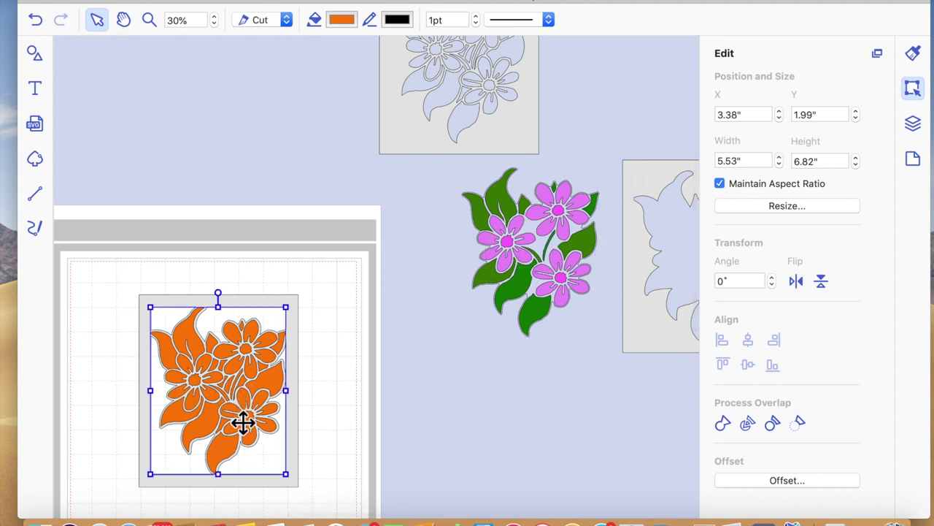
left_click_drag(277, 415, 273, 417)
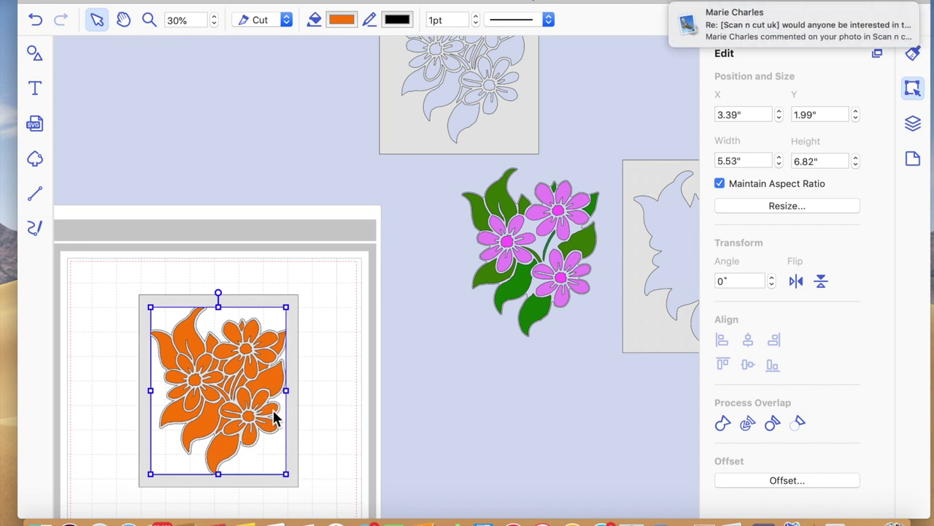
left_click_drag(273, 416, 277, 414)
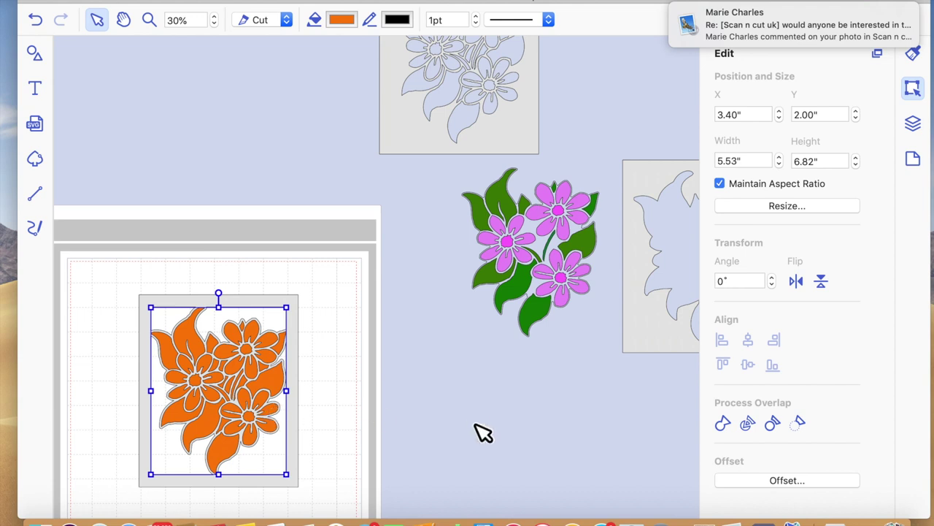
scroll(188, 134, "left", 3)
scroll(188, 133, "down", 5)
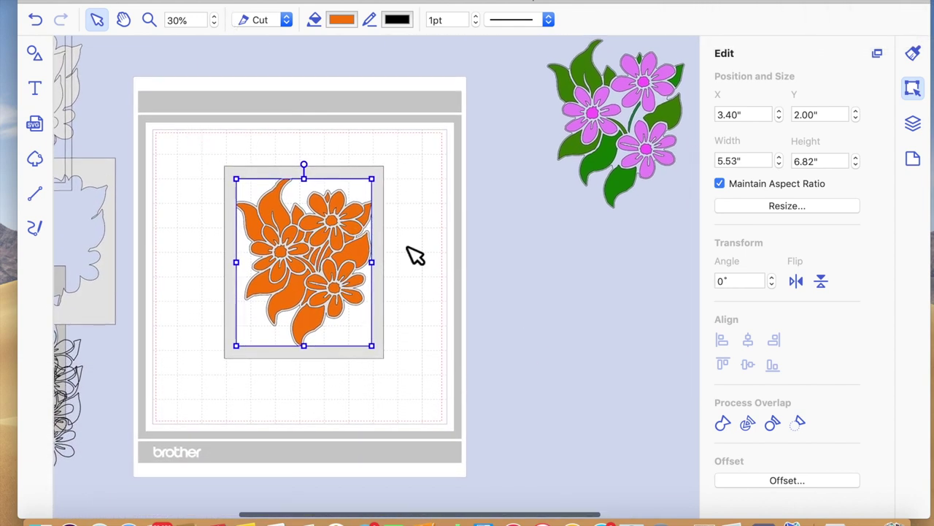
left_click(478, 307)
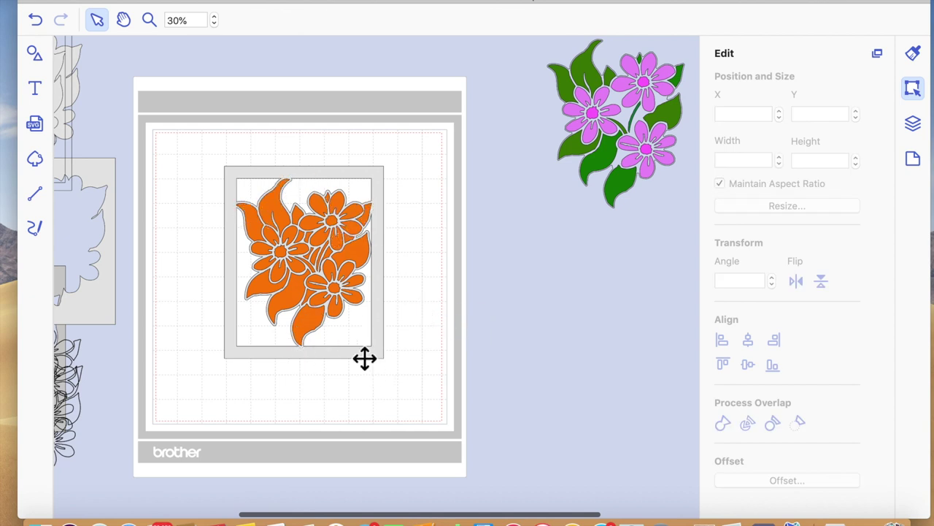
Ungroup the orange flowers on the frame into separate pieces.
left_click(333, 307)
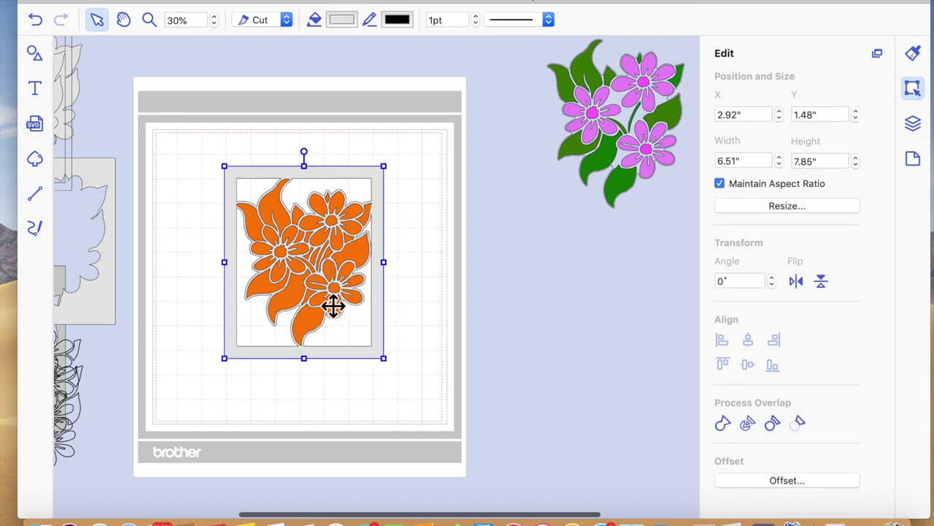
left_click(328, 241)
right_click(323, 234)
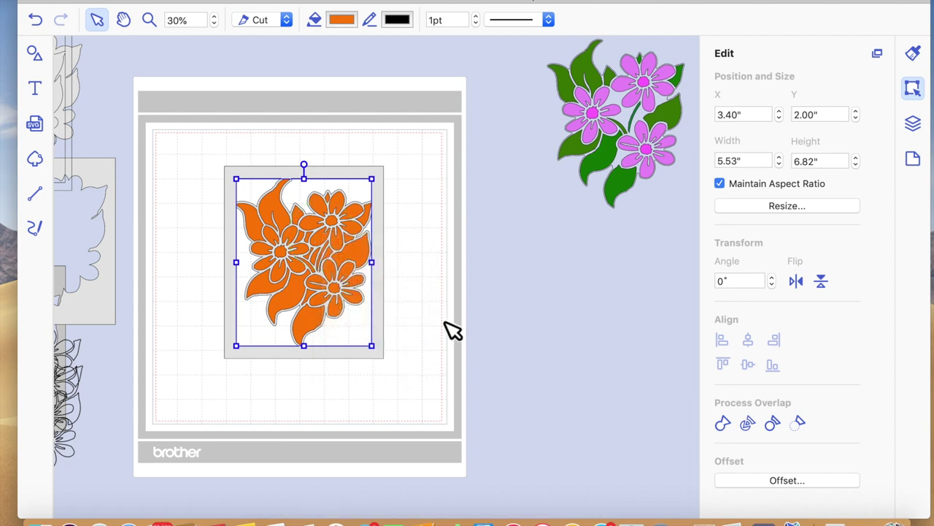
left_click(470, 311)
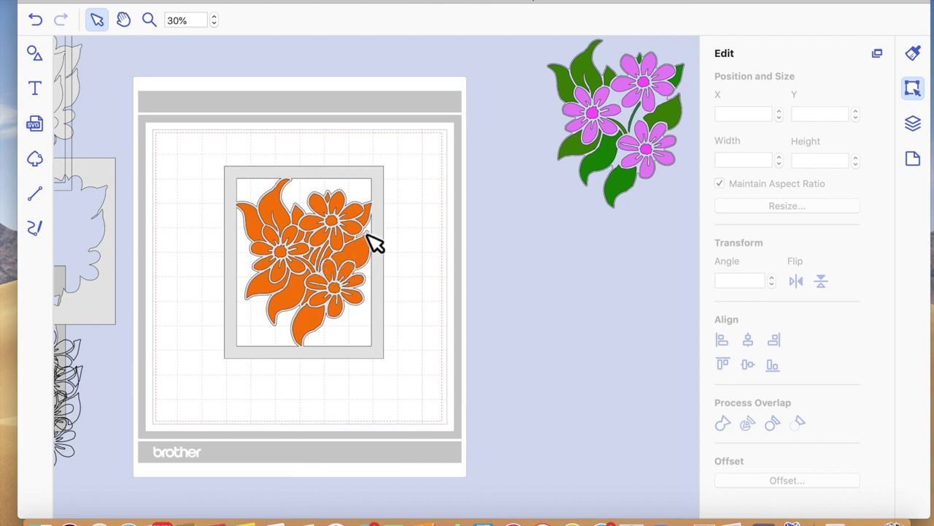
Select the small orange gap pieces between the flowers and stems with the frame, and subtract them from the frame.
left_click(313, 240)
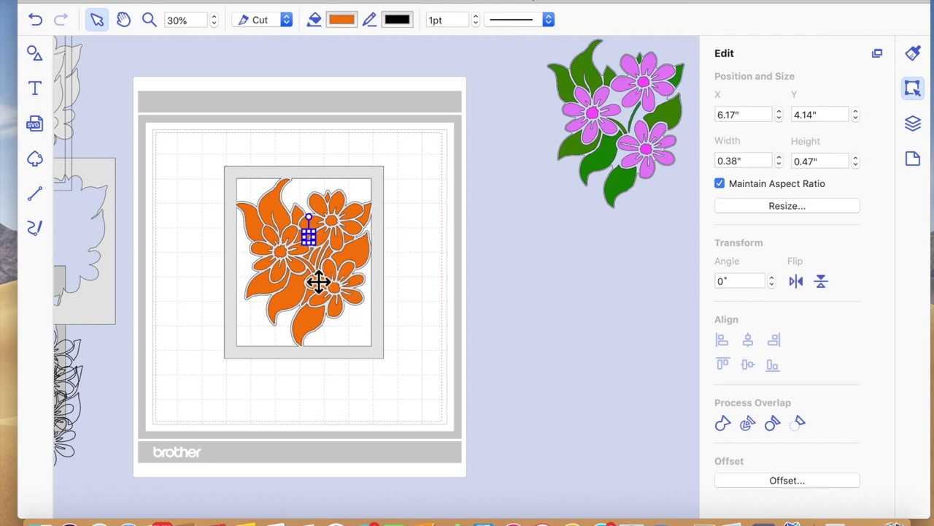
left_click_drag(307, 241, 312, 263)
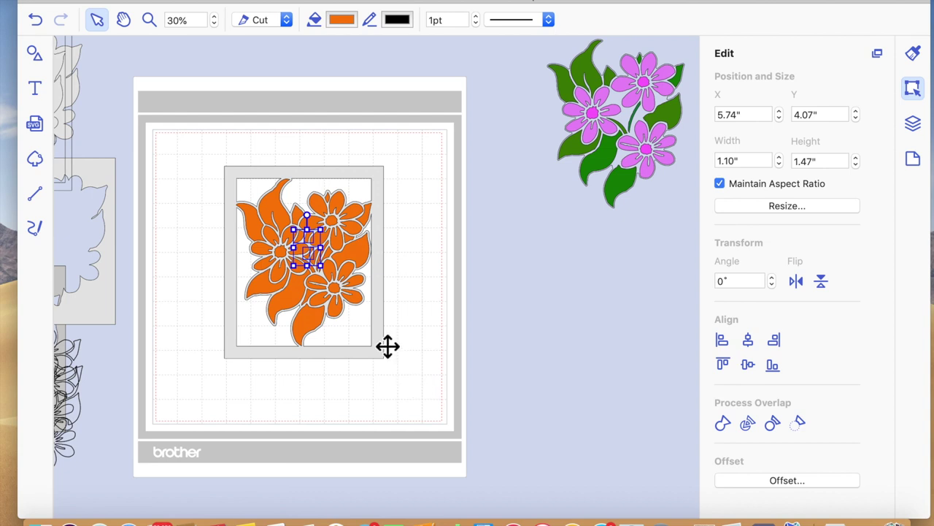
left_click_drag(321, 264, 355, 244)
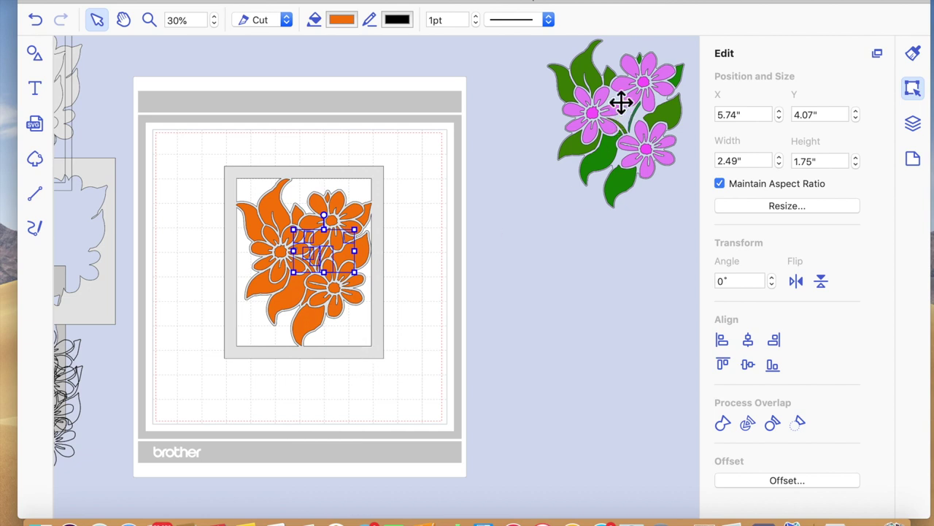
left_click(379, 358)
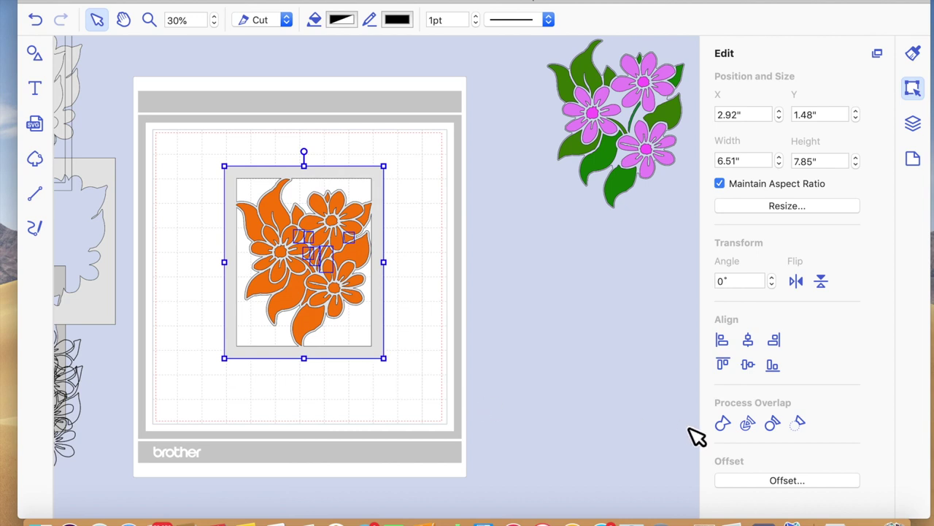
left_click(801, 425)
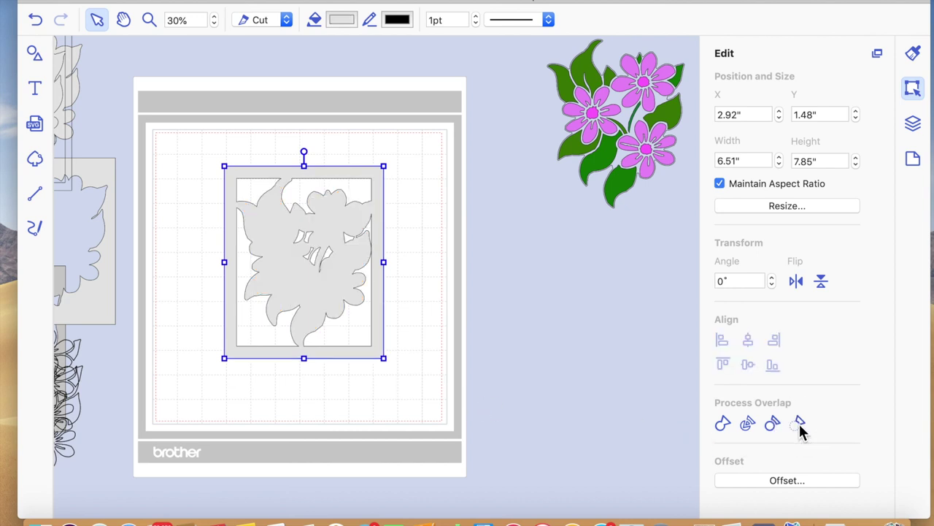
left_click(415, 413)
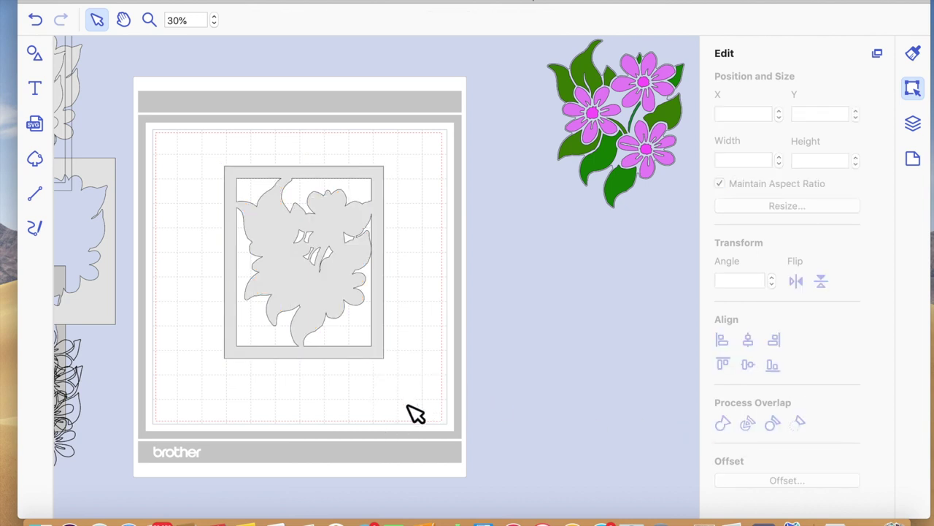
Send the cut-out floral frame to the back, behind the orange flowers.
right_click(339, 316)
mouse_move(396, 441)
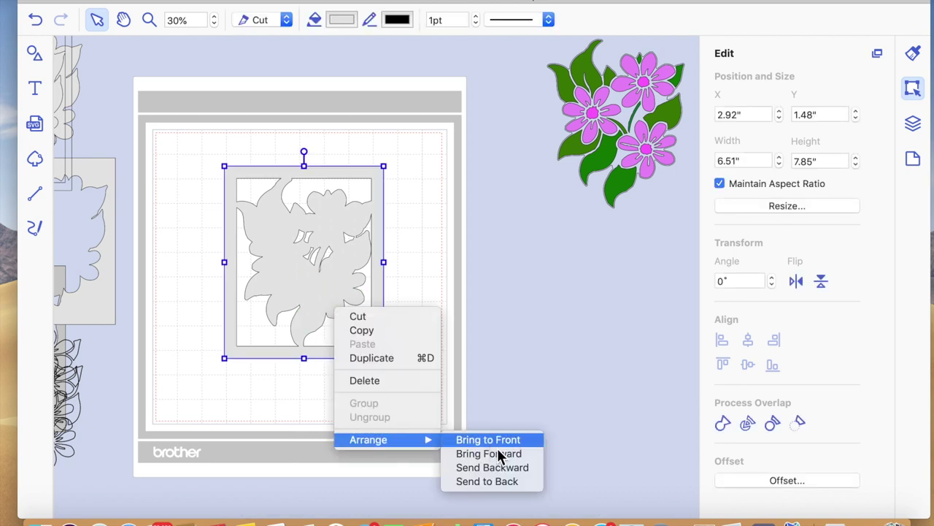
left_click(495, 482)
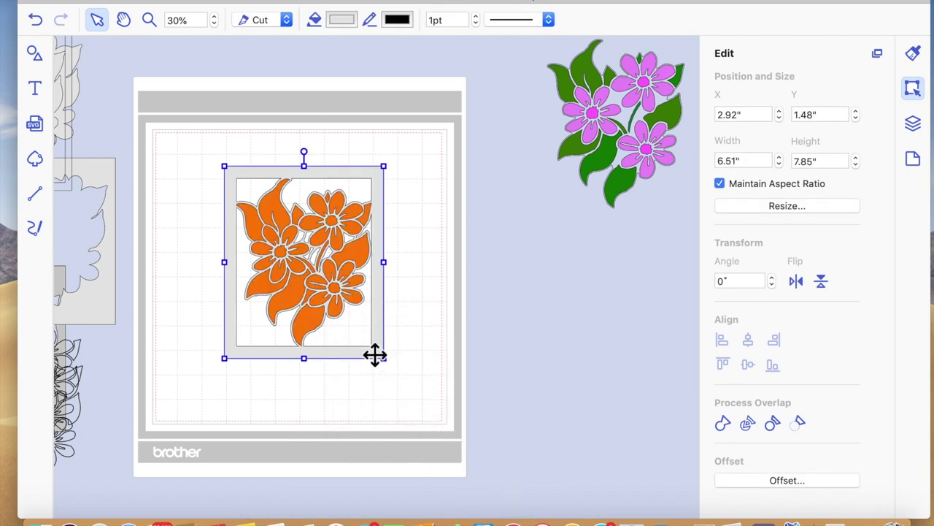
left_click(383, 379)
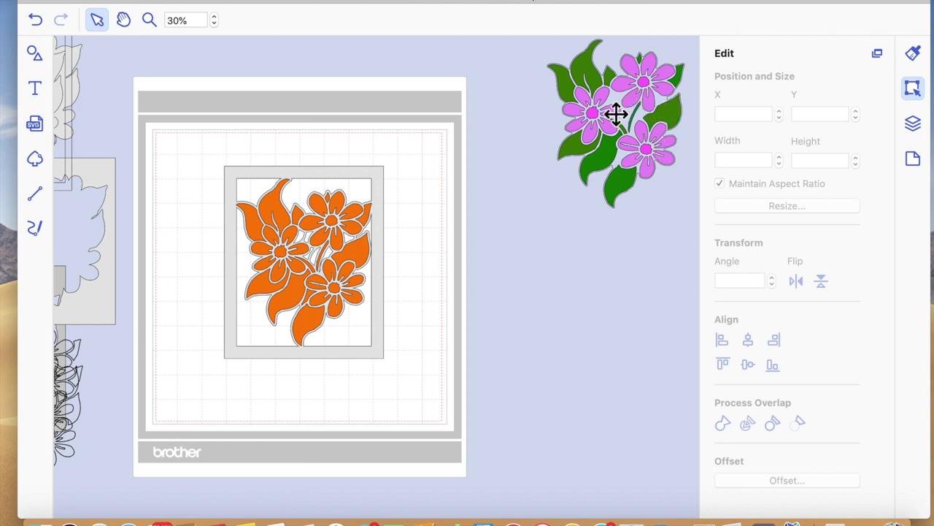
Examine up close how the orange flowers fit over the frame and its new openings.
left_click(149, 21)
left_click(323, 267)
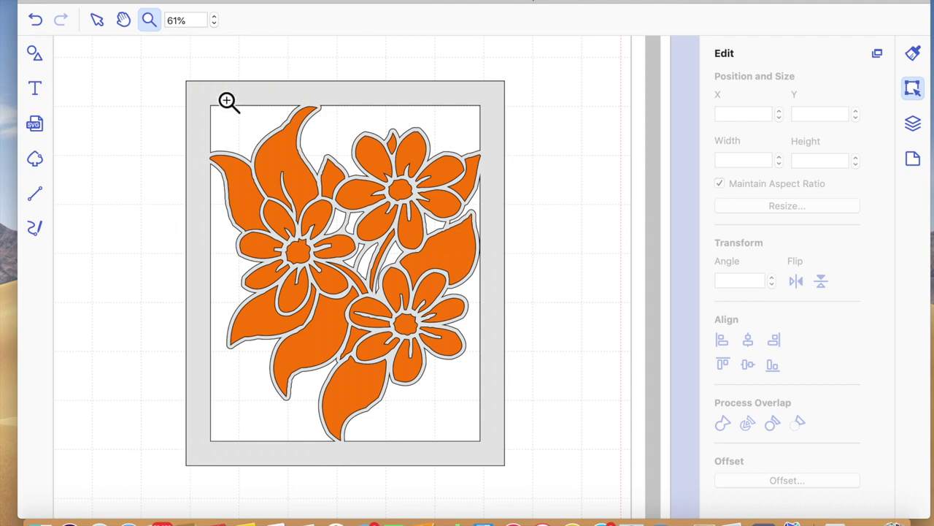
scroll(229, 102, "up", 2)
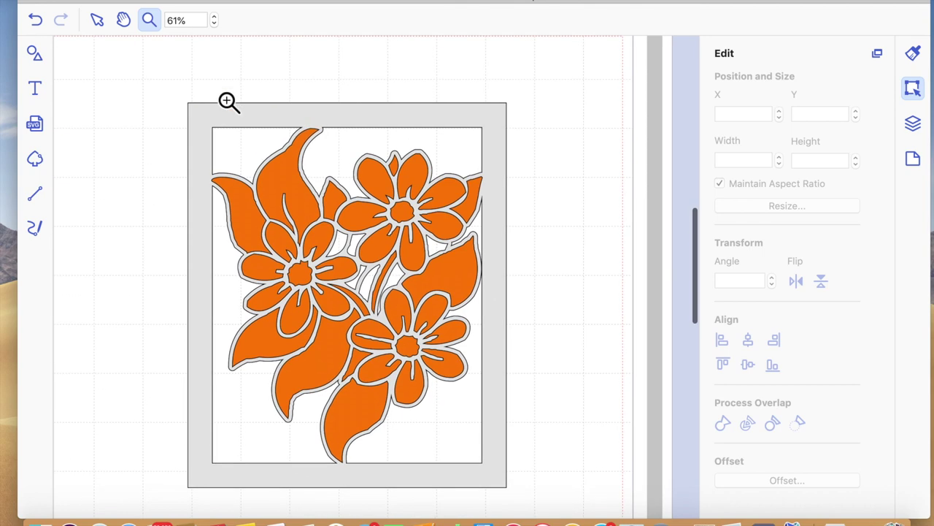
left_click(213, 24)
left_click(214, 24)
left_click(214, 25)
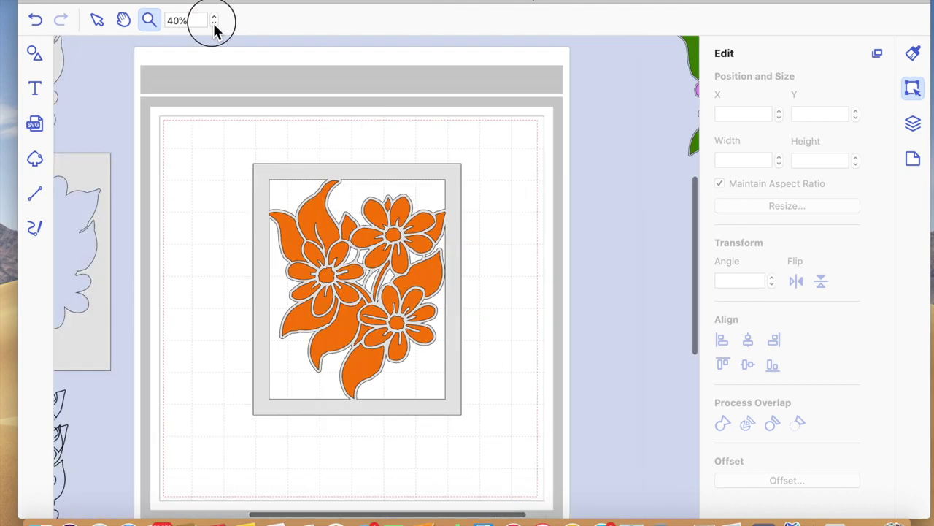
left_click(213, 25)
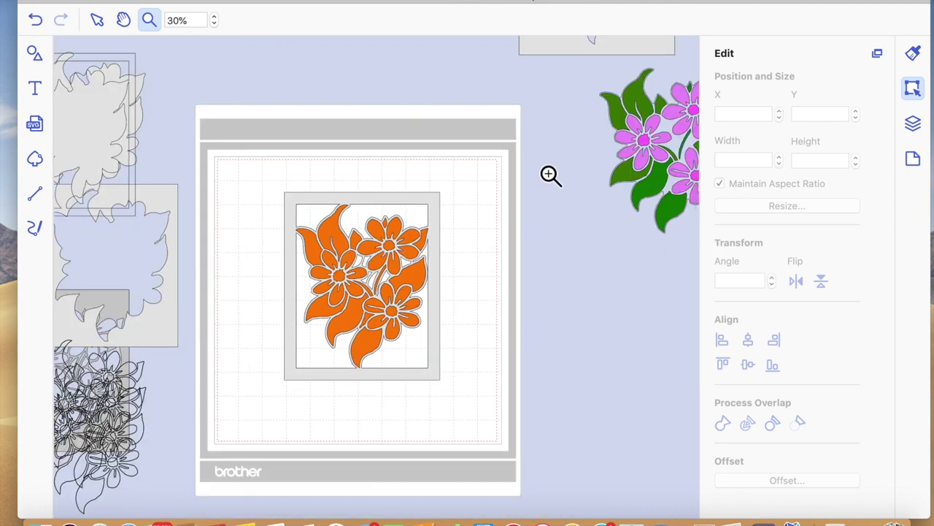
scroll(544, 160, "right", 1)
scroll(477, 173, "right", 5)
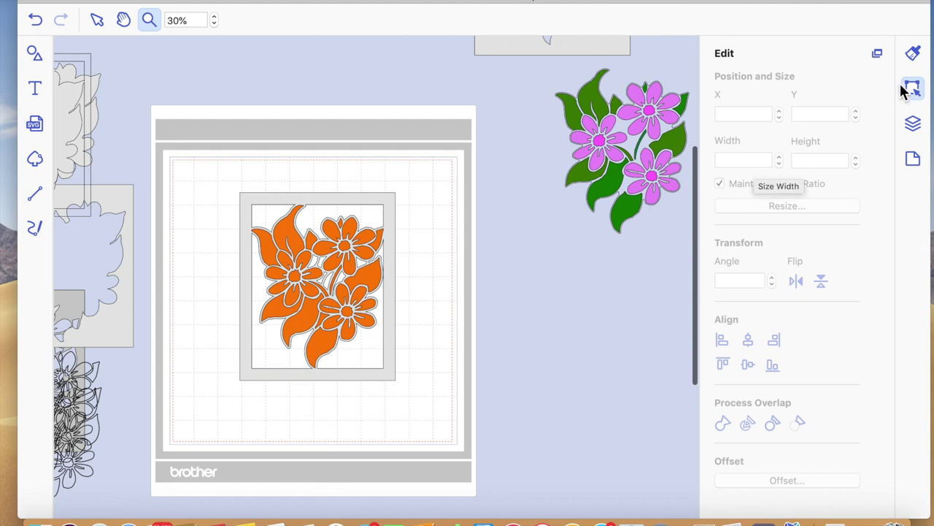
Fill the lowest leaf of the framed flowers with the pencil colour Moss.
left_click(912, 51)
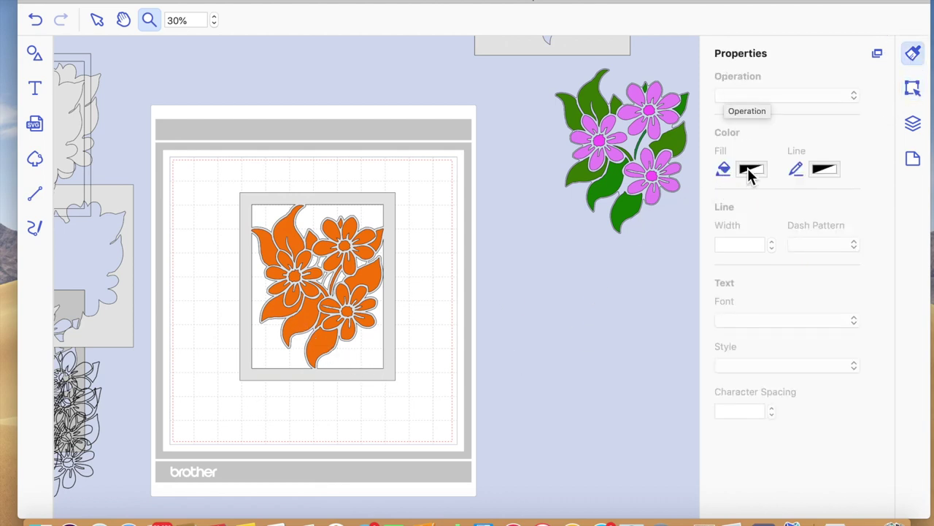
left_click(98, 20)
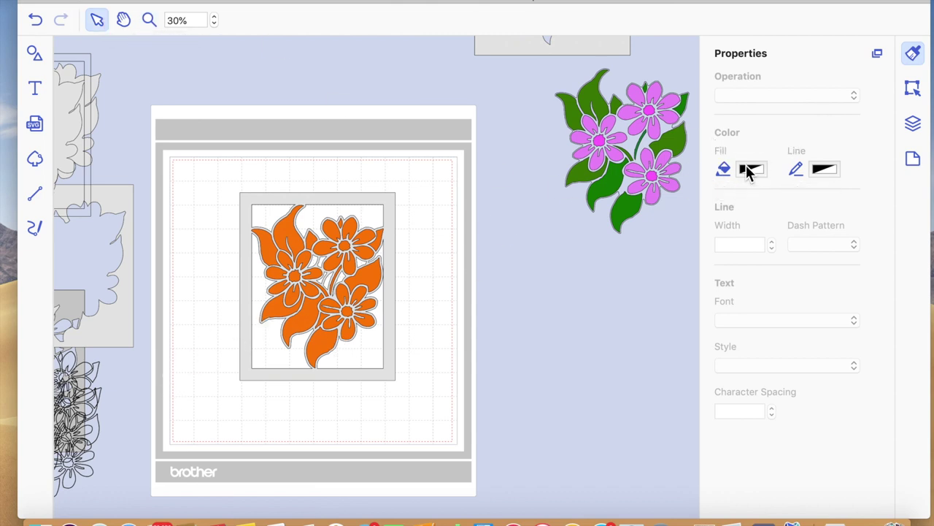
left_click(326, 347)
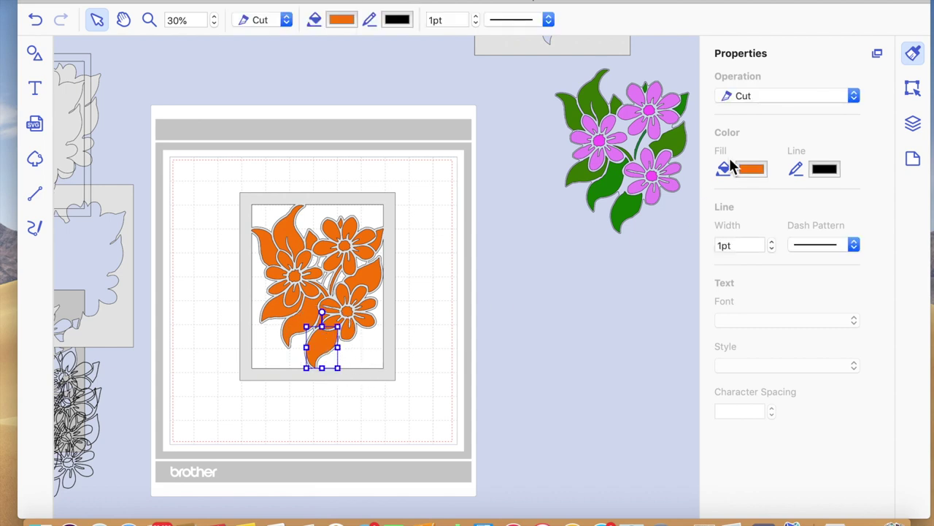
left_click(757, 170)
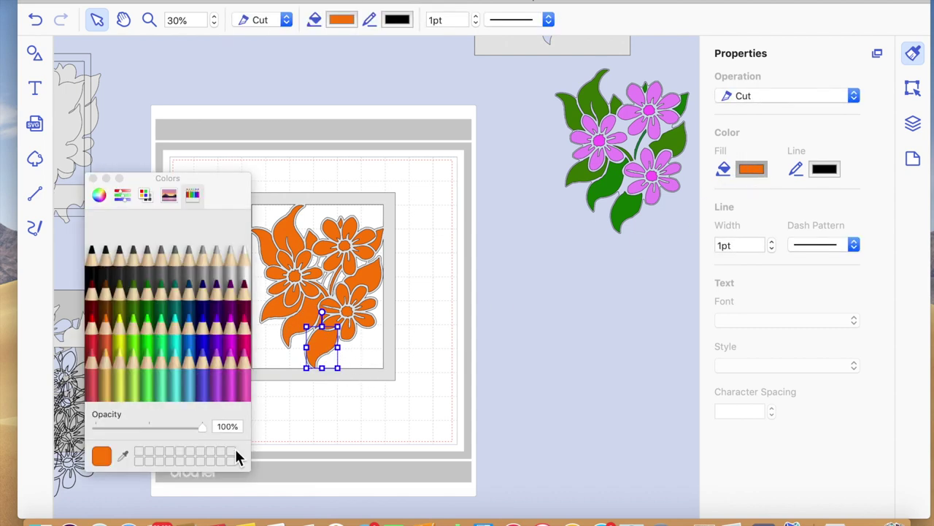
left_click(164, 292)
Fill the two lower-left leaves and the two upper-left leaves of the framed flowers with Clover green.
left_click(298, 323)
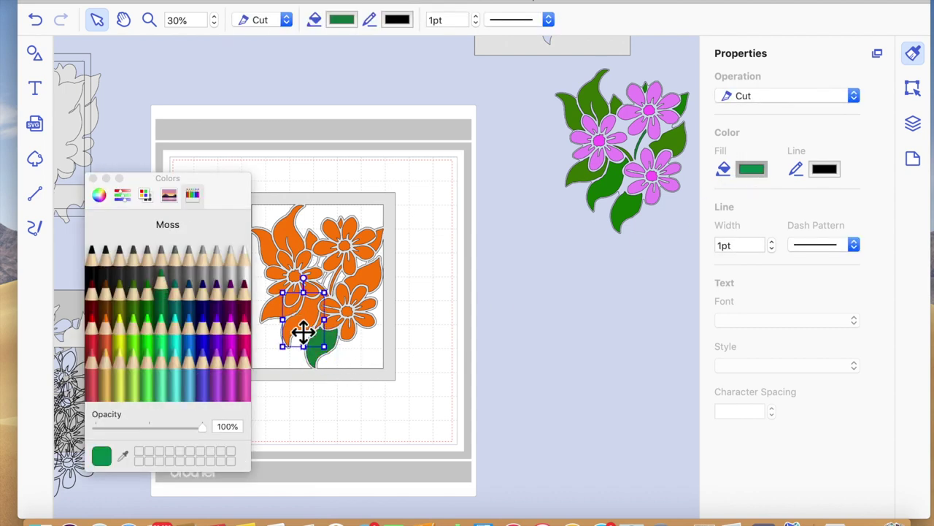
left_click(151, 301)
left_click(286, 314)
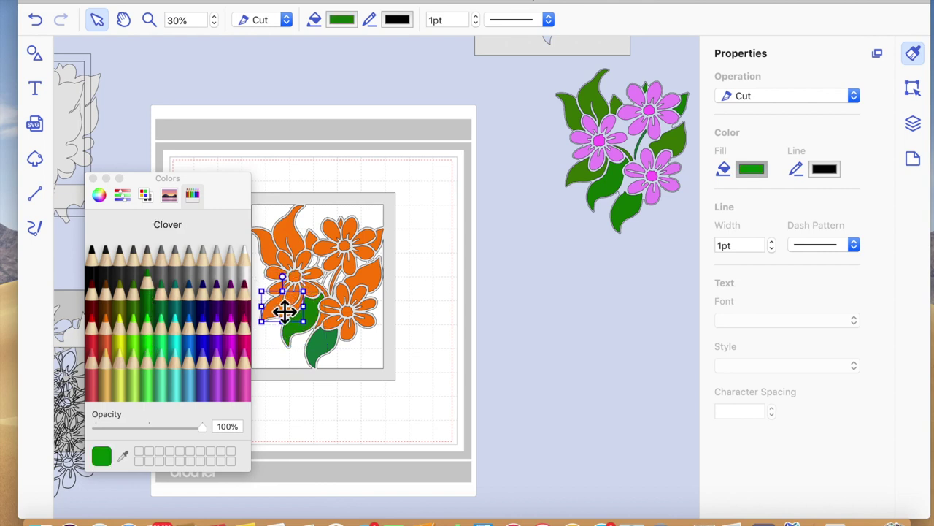
left_click(164, 301)
left_click(270, 246)
left_click(149, 304)
left_click(298, 234)
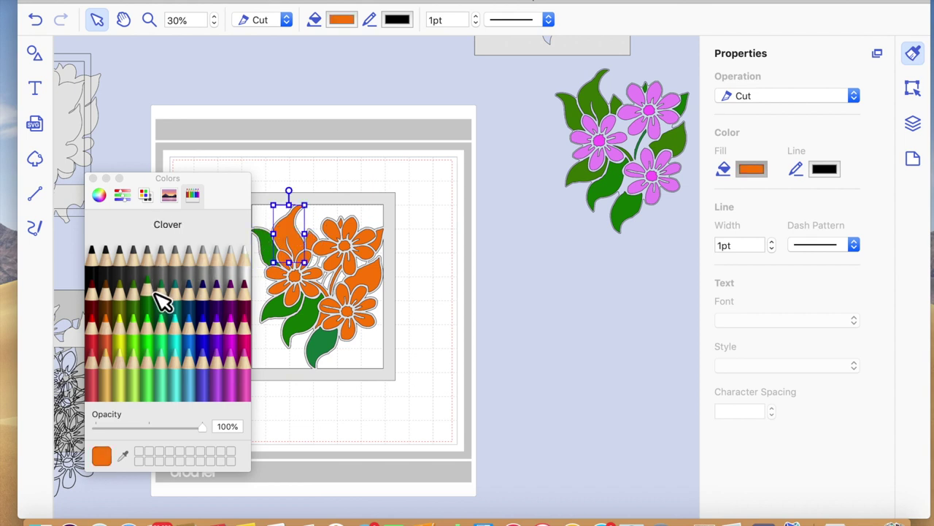
left_click(162, 302)
Fill the tiny tip between the upper flower's petals with Steel, and the small leaf beside it and both right-hand leaves with Clover.
left_click(341, 221)
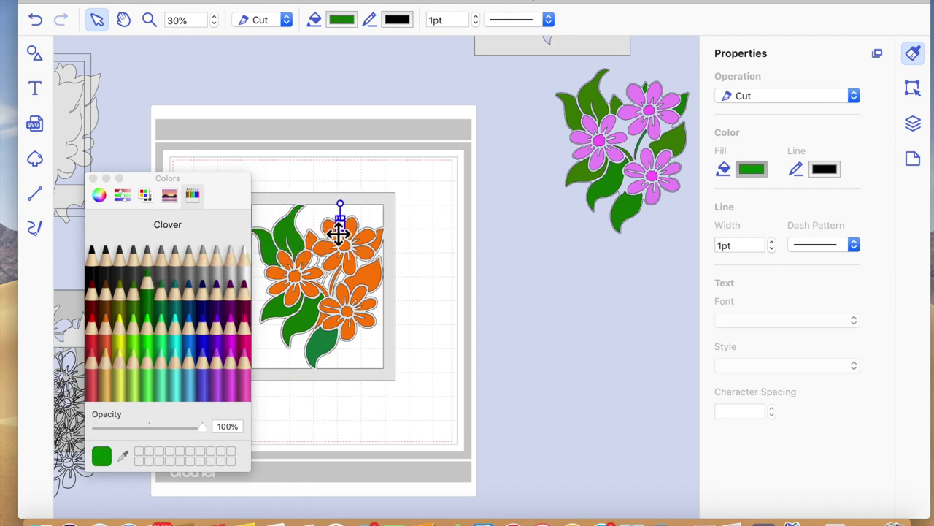
left_click(148, 296)
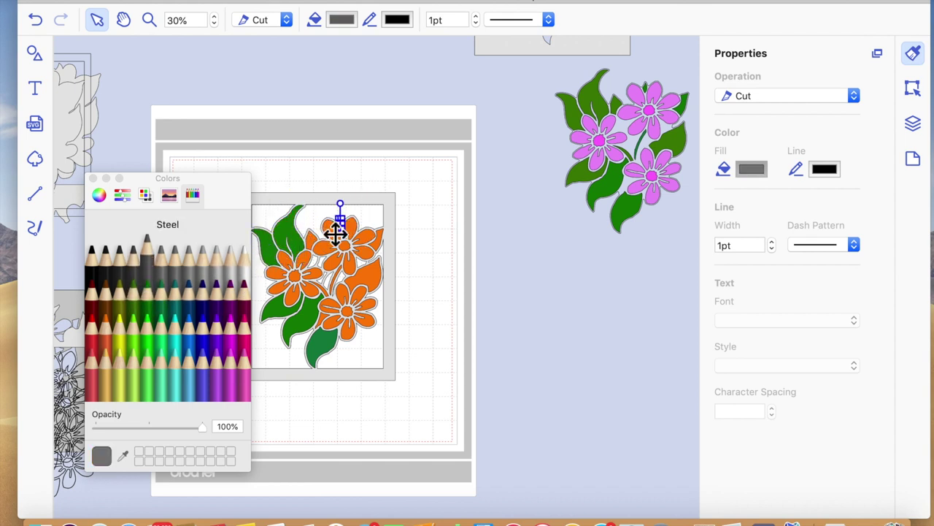
left_click(313, 239)
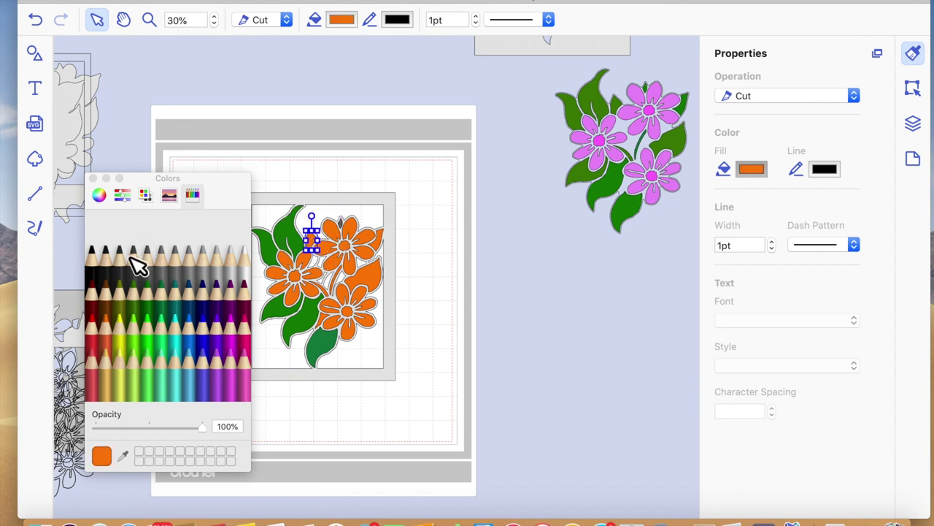
left_click(155, 300)
left_click(383, 247)
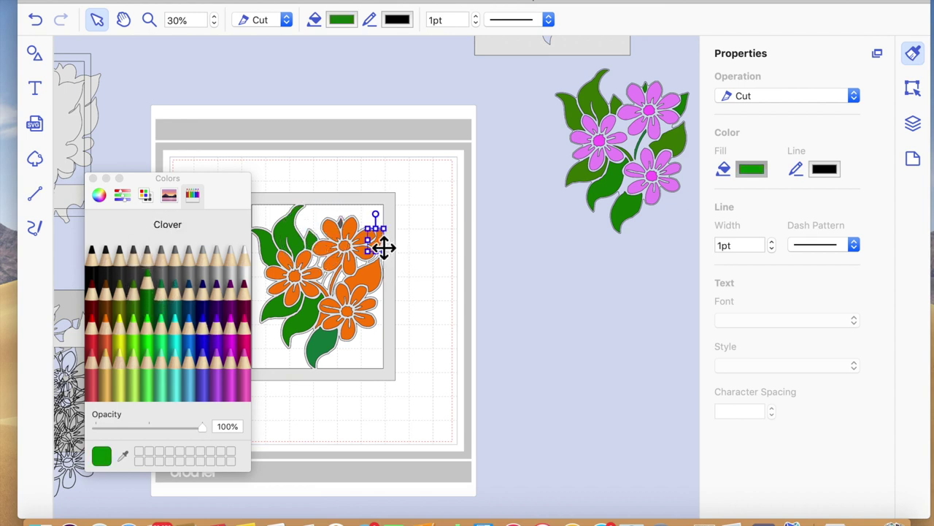
left_click(156, 303)
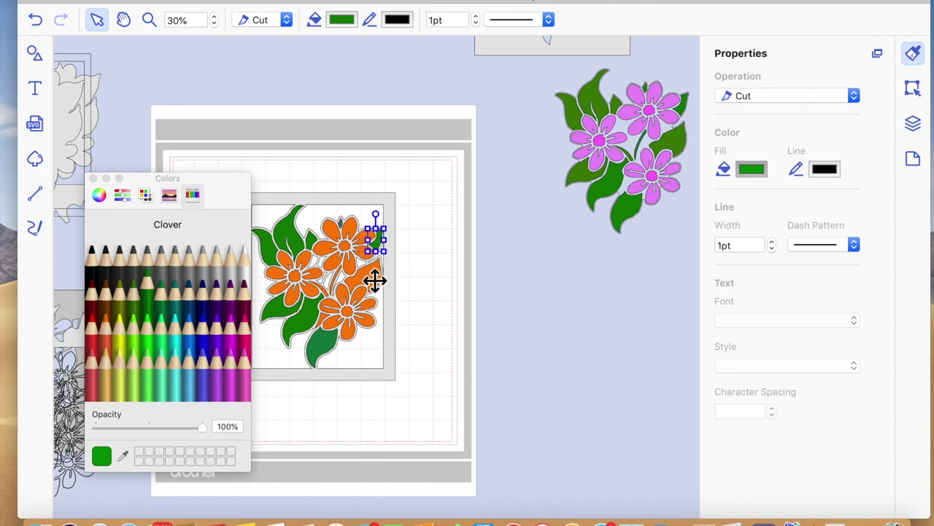
left_click(376, 278)
left_click(156, 302)
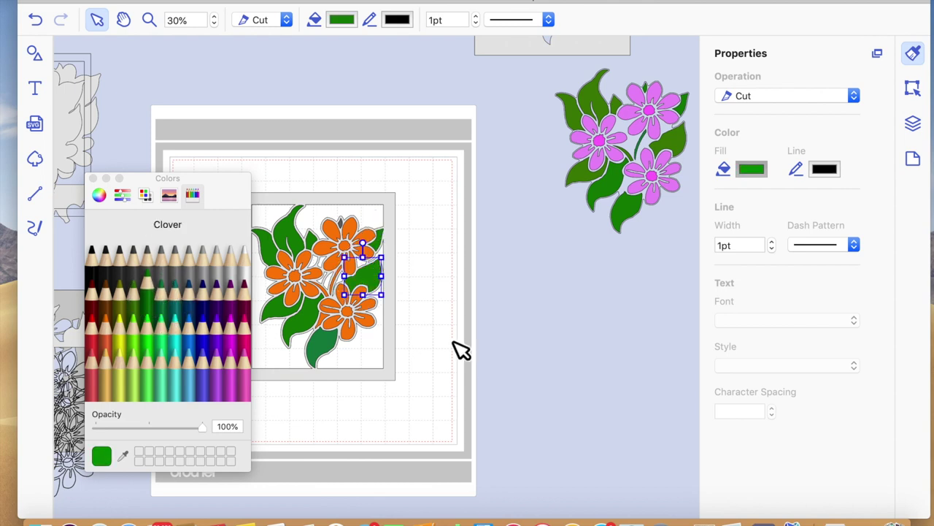
Fill the two stems between the framed flowers with Clover green.
left_click(341, 281)
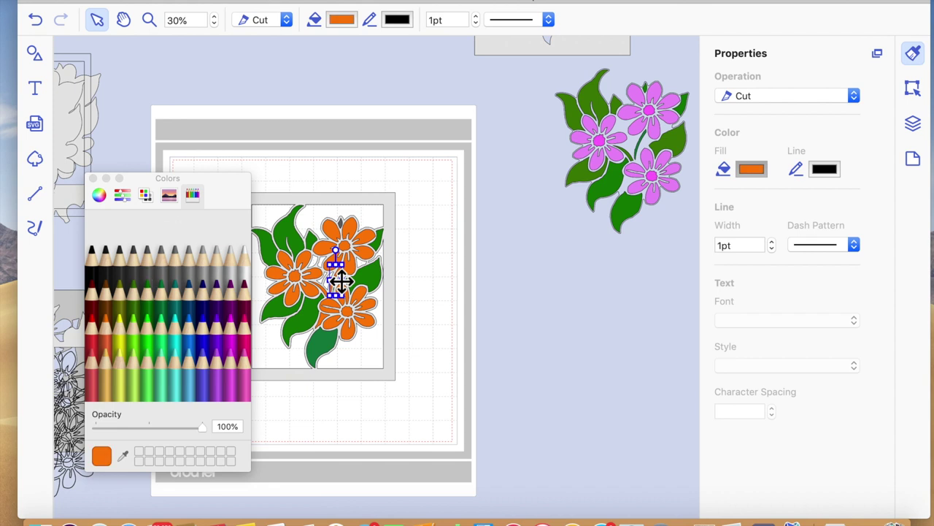
left_click(148, 295)
left_click(328, 292)
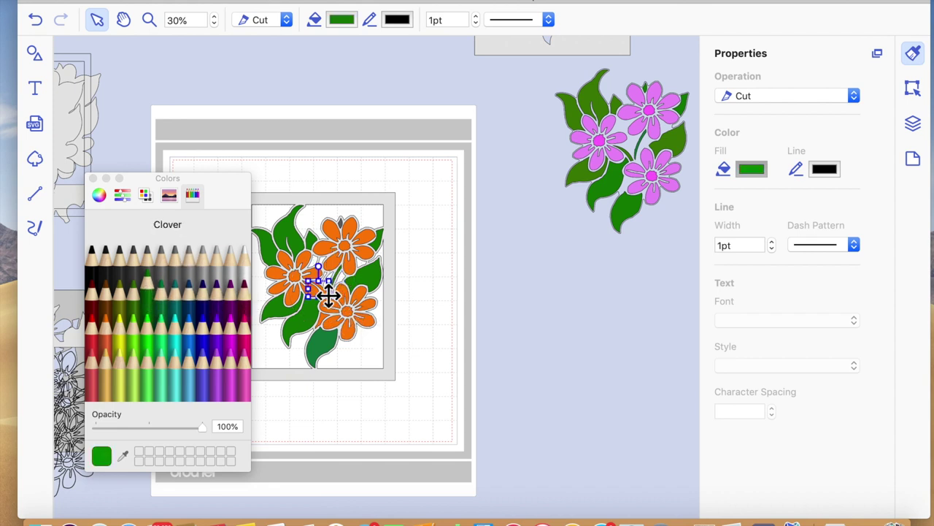
left_click(149, 303)
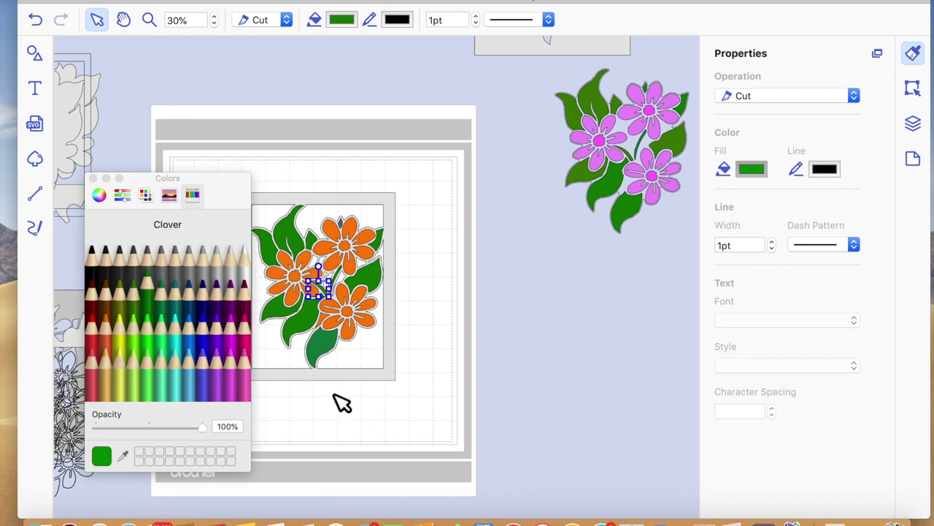
left_click(383, 431)
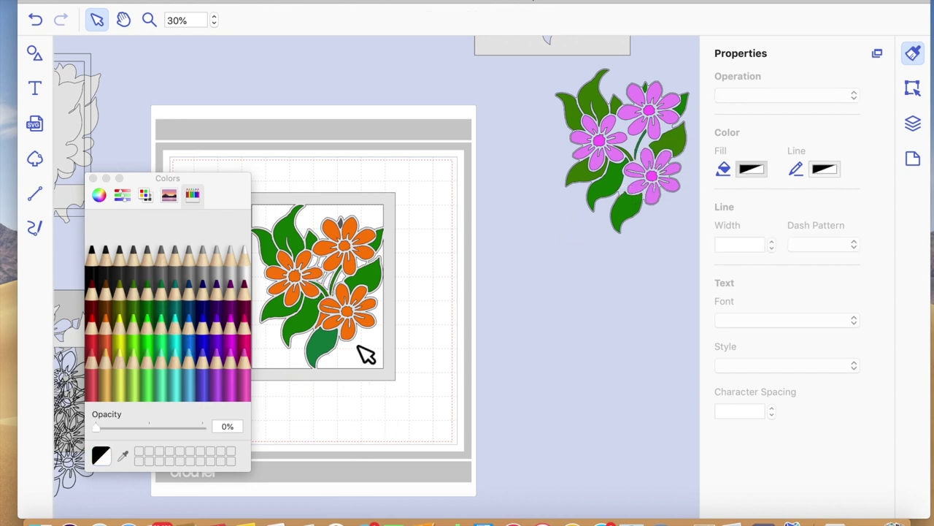
Subtract the small gap piece between the lower flower and the lower-left leaf from the welded floral frame.
left_click(323, 317)
left_click(395, 373)
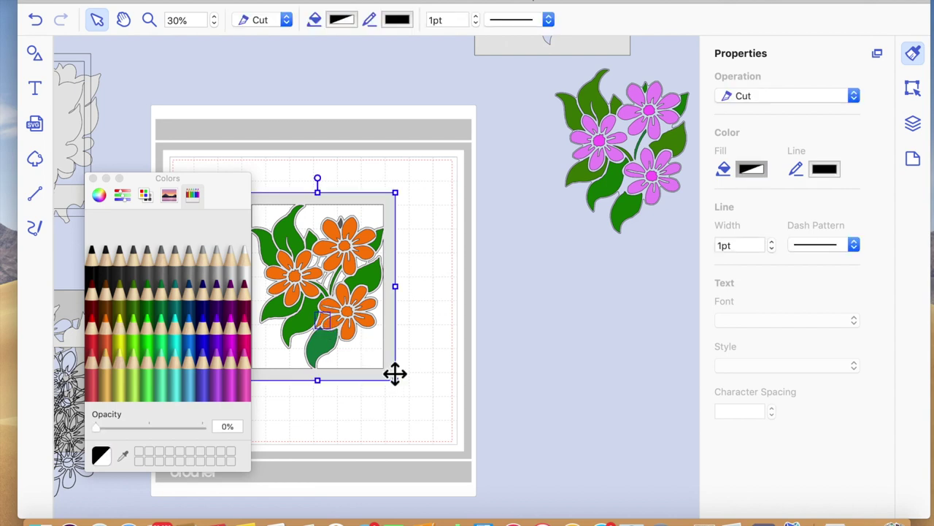
left_click(912, 91)
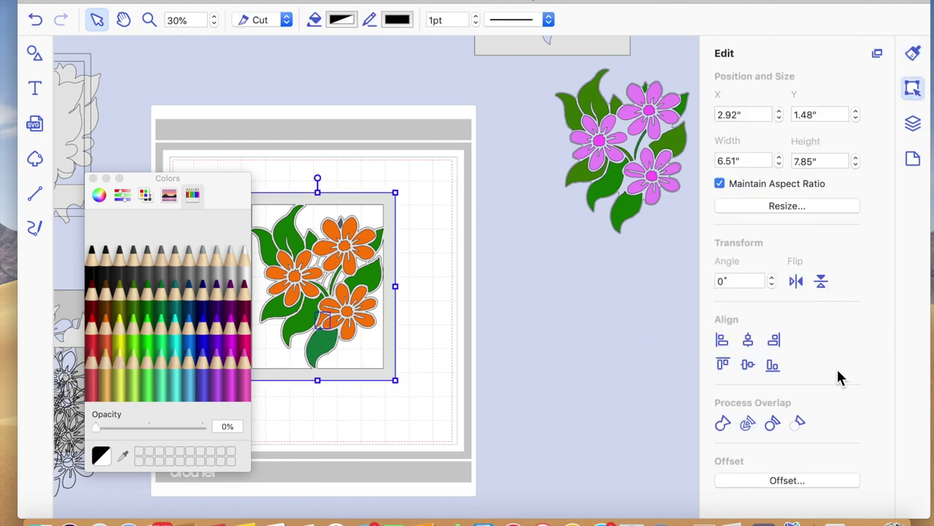
left_click(802, 423)
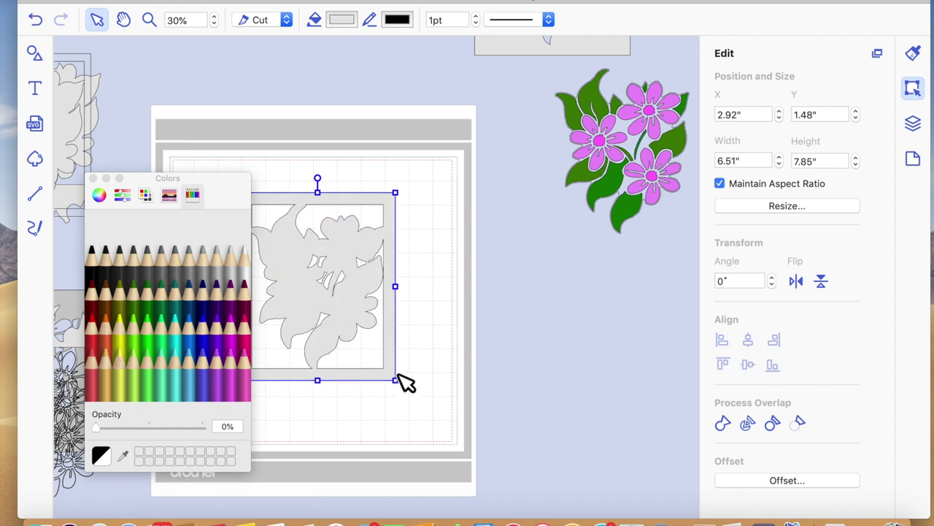
left_click(487, 361)
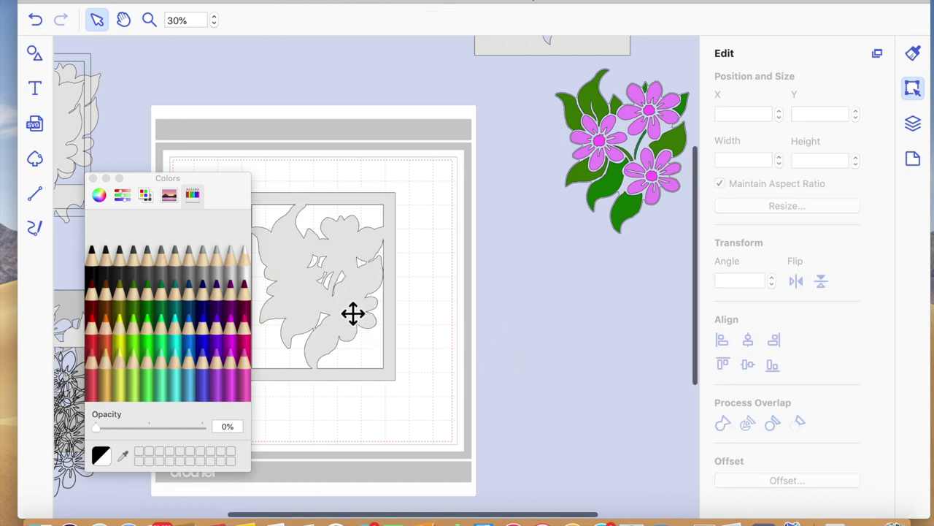
Send the floral frame to the back, behind the coloured flowers and leaves.
left_click(353, 314)
right_click(352, 314)
mouse_move(404, 438)
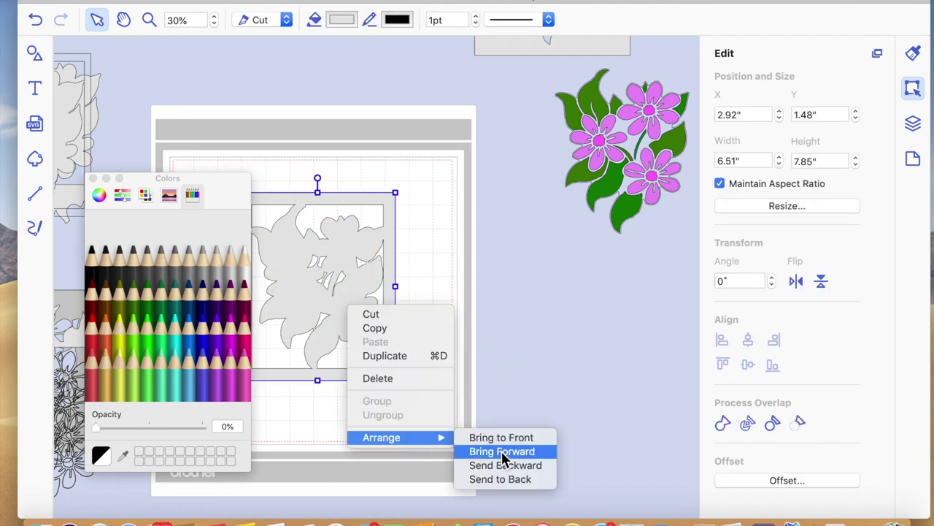
left_click(507, 479)
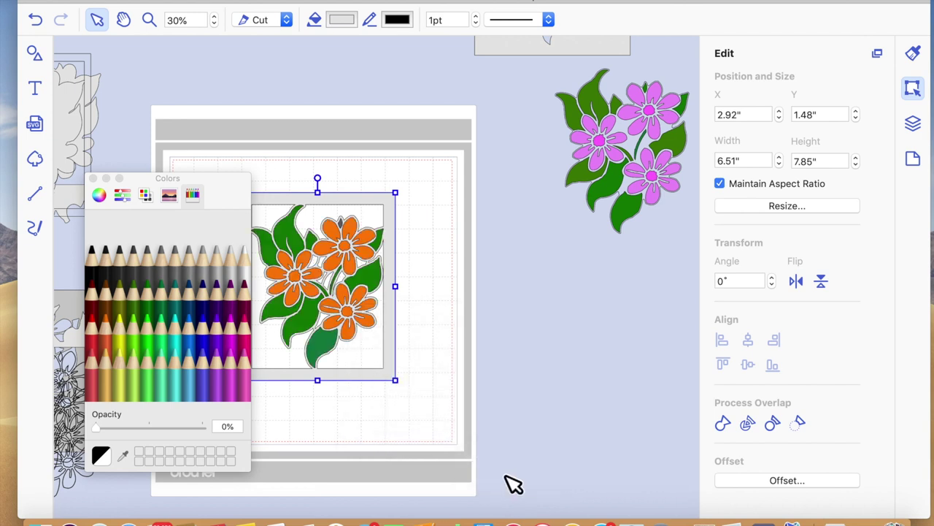
Move the Colors window clear of the framed design, deselect the frame and close the Colors window.
left_click_drag(219, 197, 145, 191)
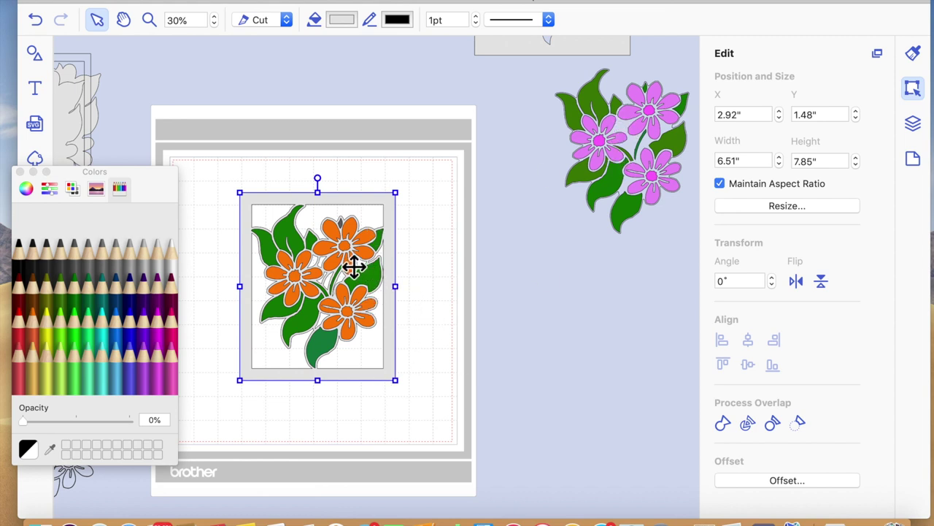
left_click(356, 432)
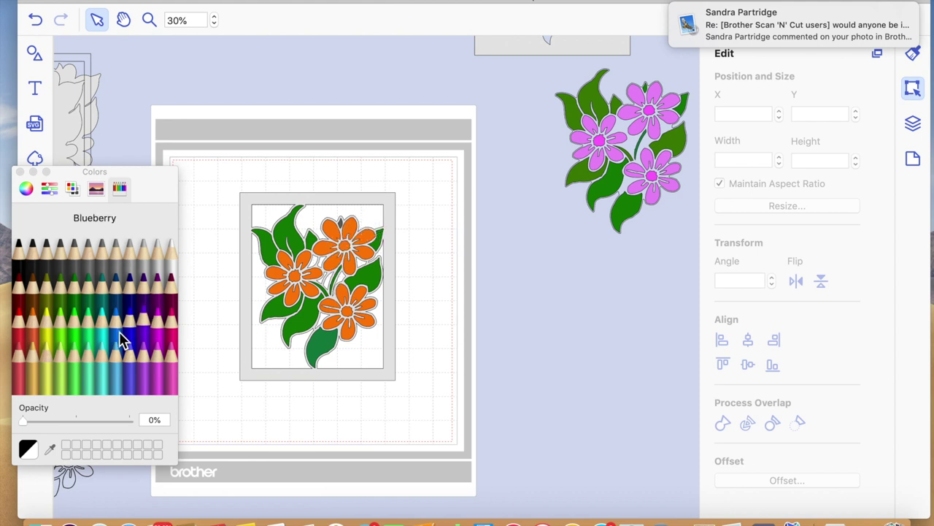
left_click(20, 172)
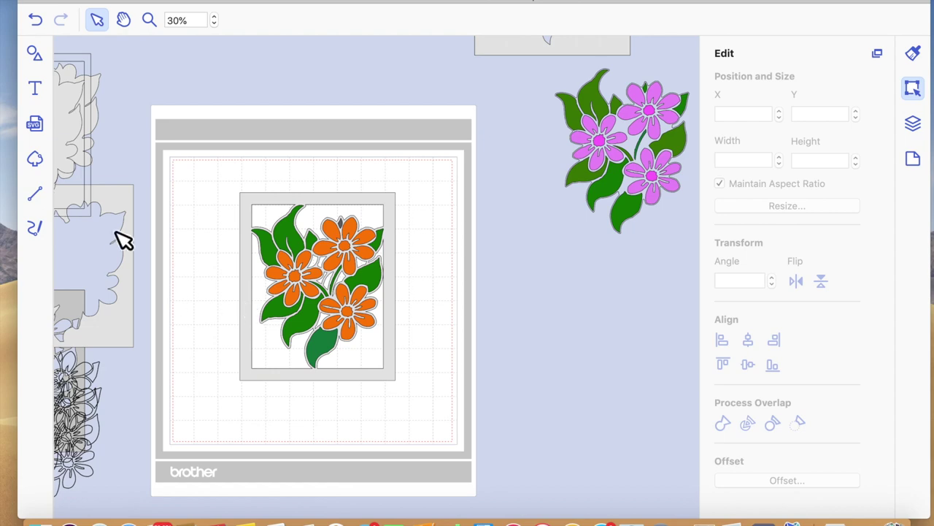
Add a plain ellipse beside the framed flowers and shrink it to about 2.08" wide and 0.89" high.
left_click(34, 53)
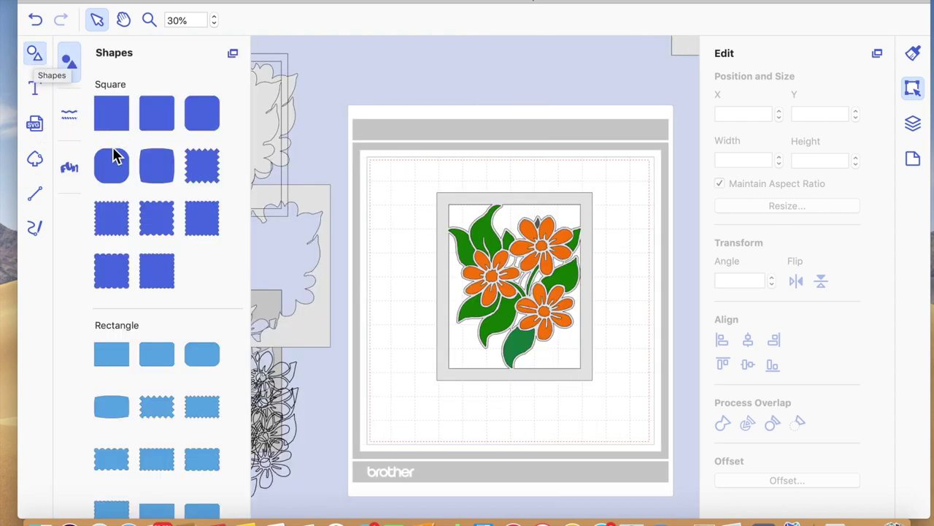
scroll(132, 303, "down", 15)
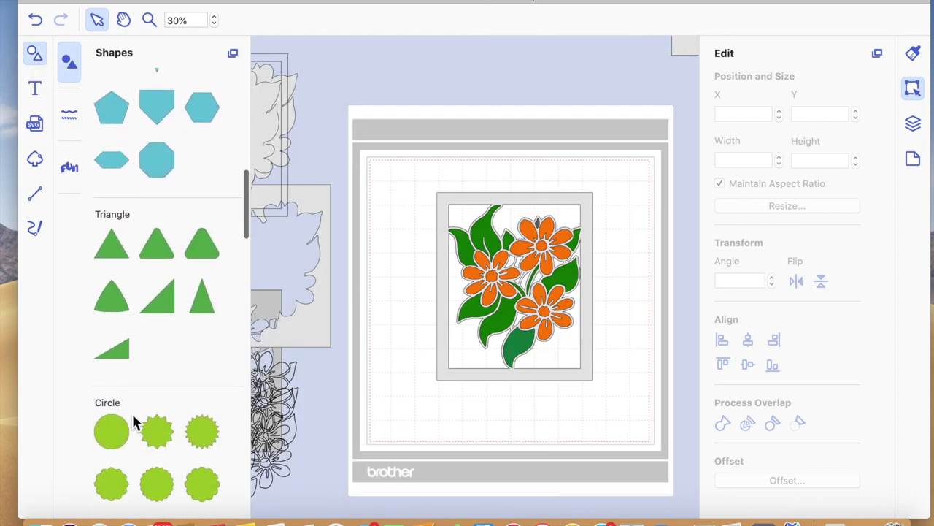
scroll(113, 419, "down", 8)
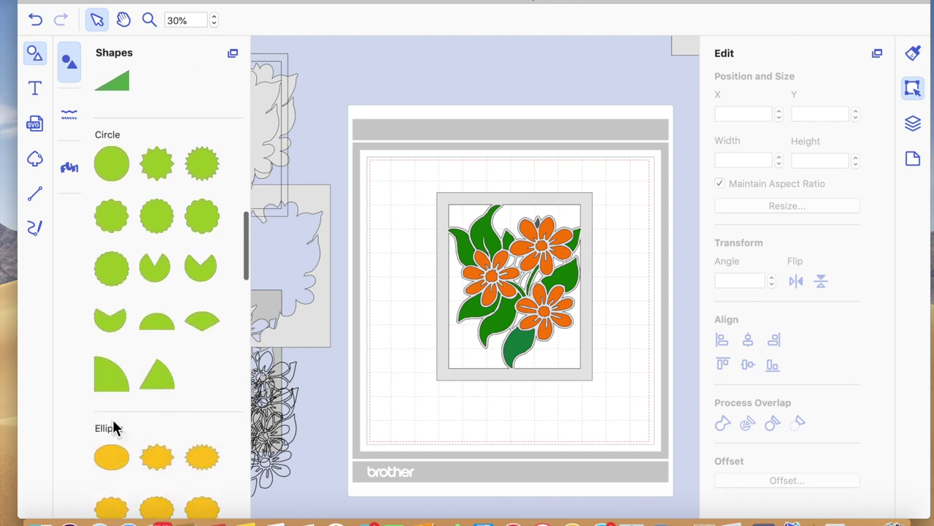
left_click_drag(115, 434, 372, 329)
left_click(37, 54)
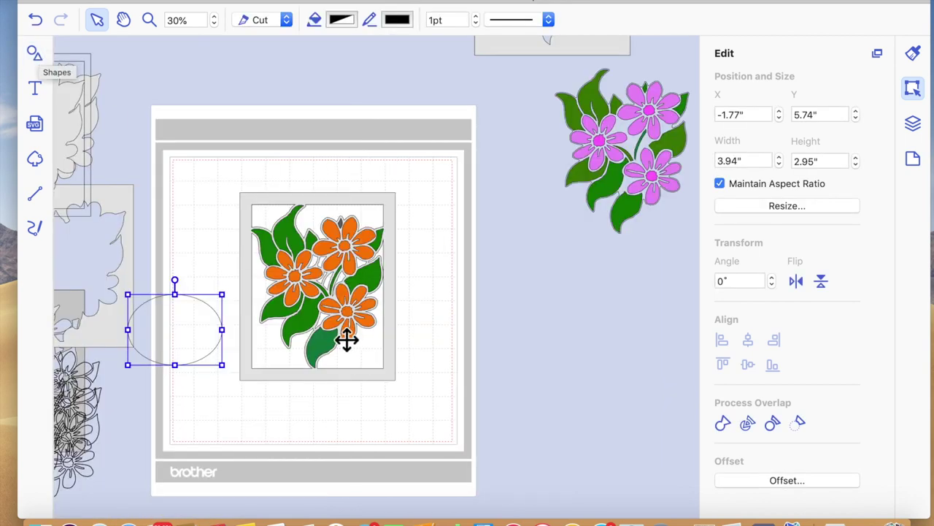
left_click_drag(133, 301, 206, 349)
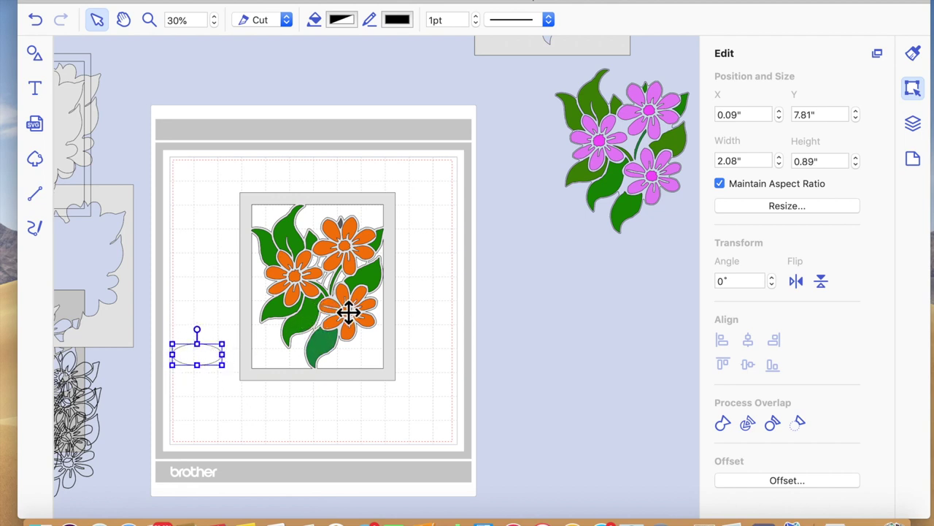
left_click(322, 431)
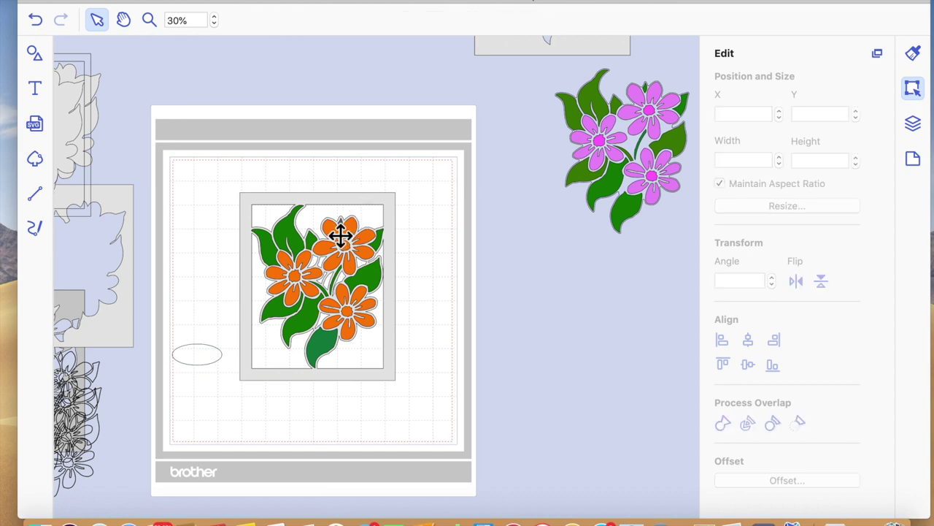
Try copying the upper flower's petals without its centre to the empty area beside the mat, and undo the copy.
left_click(339, 235)
left_click(370, 241, "shift")
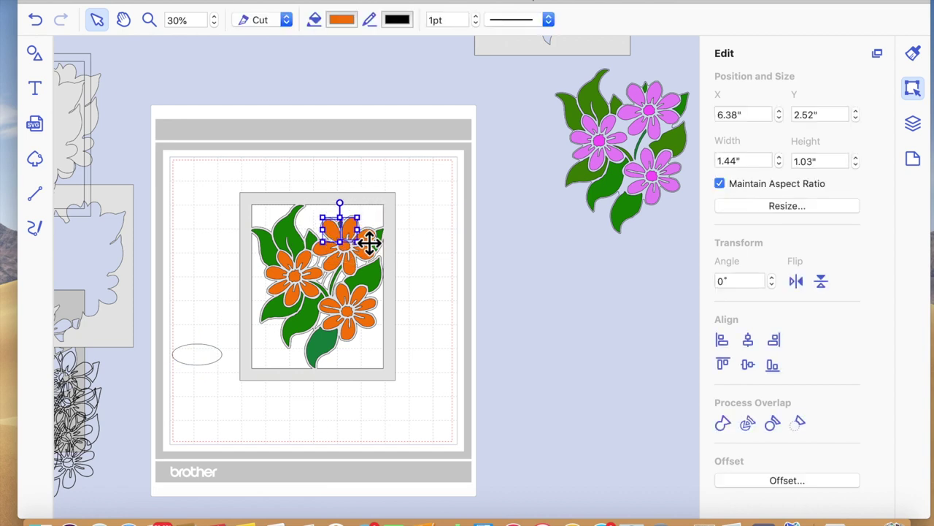
left_click(371, 258, "shift")
left_click_drag(360, 263, 330, 258)
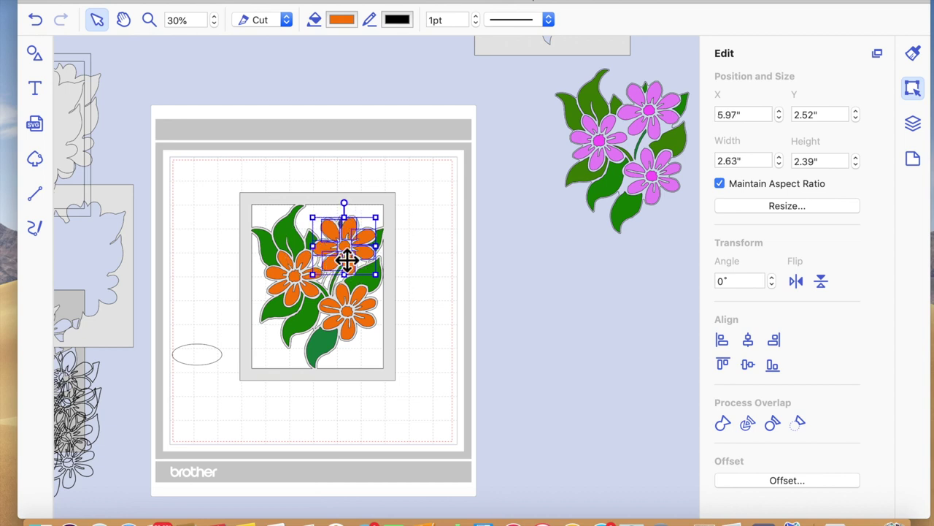
left_click_drag(352, 253, 593, 312)
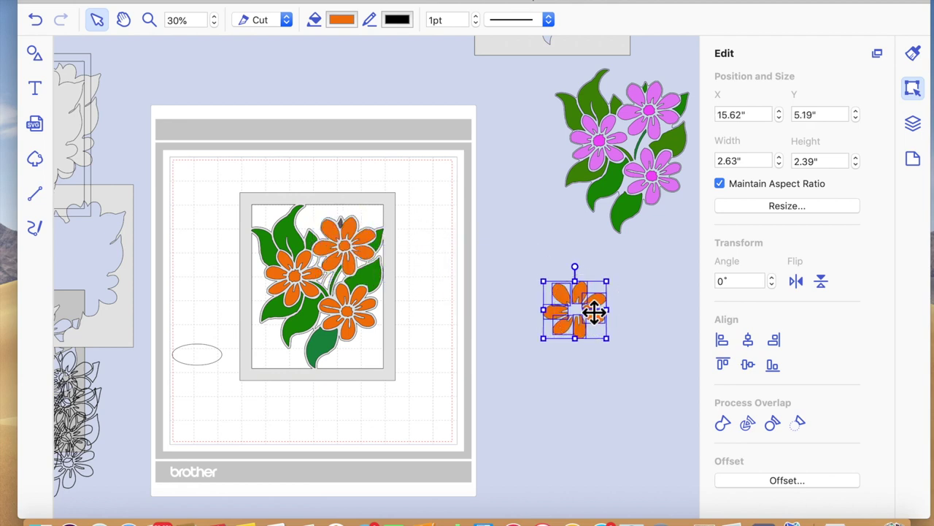
left_click(438, 292)
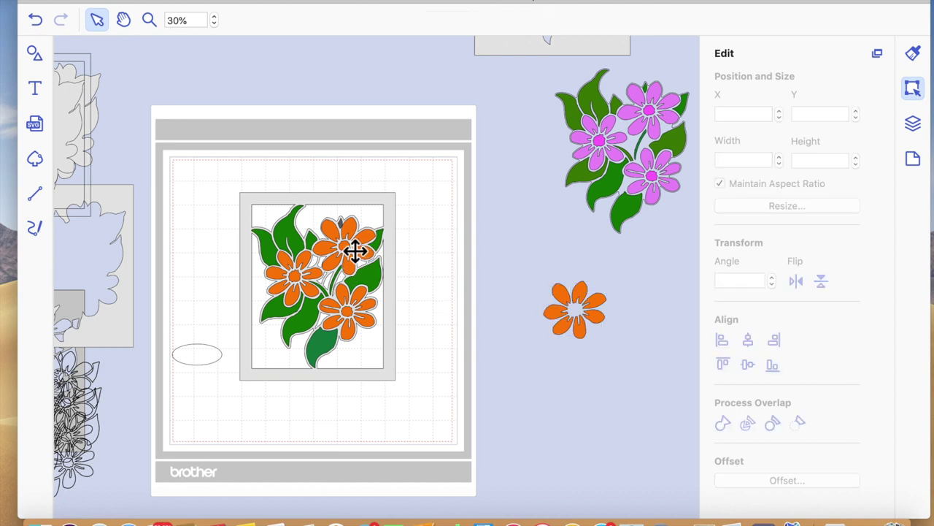
left_click(36, 20)
left_click(37, 20)
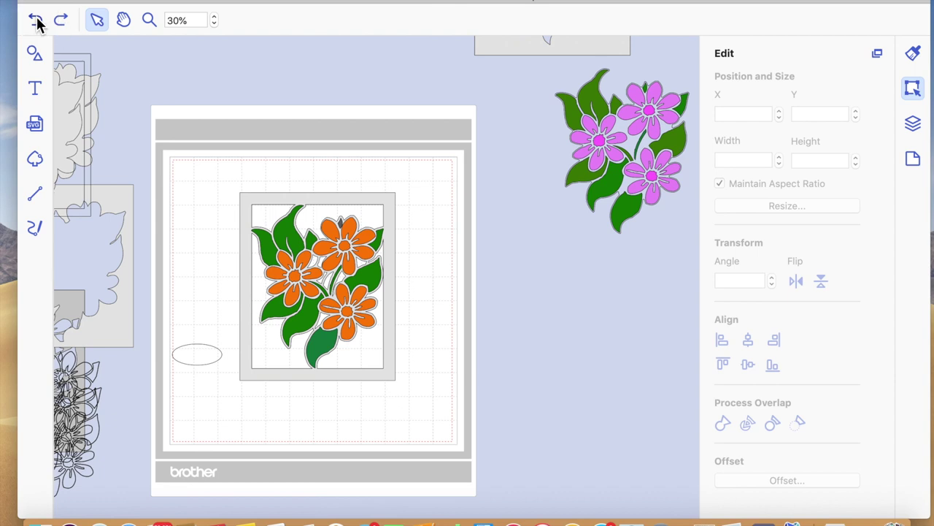
Duplicate the upper flower's petals together with its centre and place the copy beside the mat at about X 16.21", Y 3.78".
left_click(340, 242)
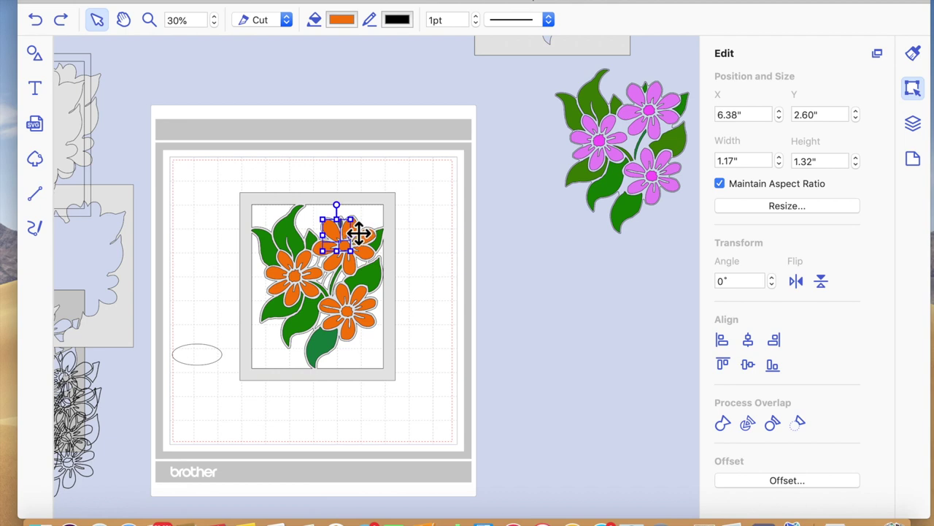
left_click_drag(353, 234, 323, 255)
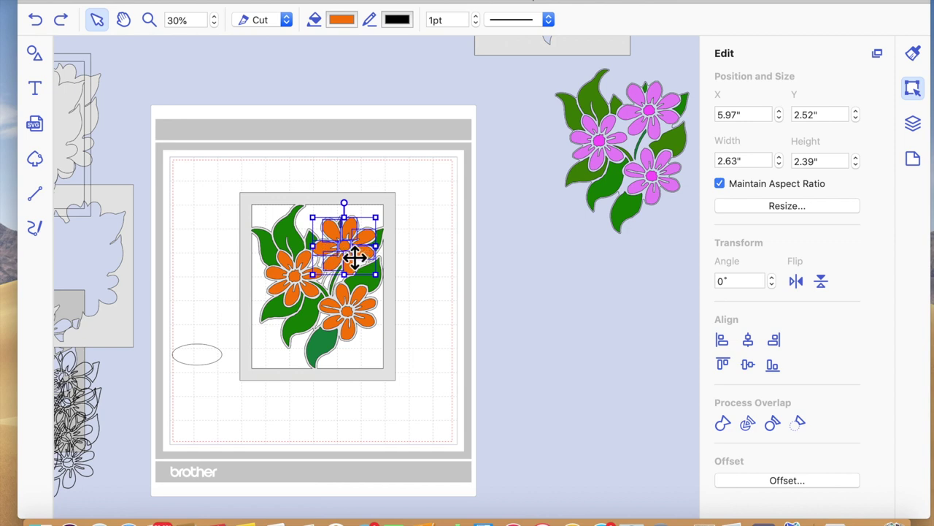
key("super+d")
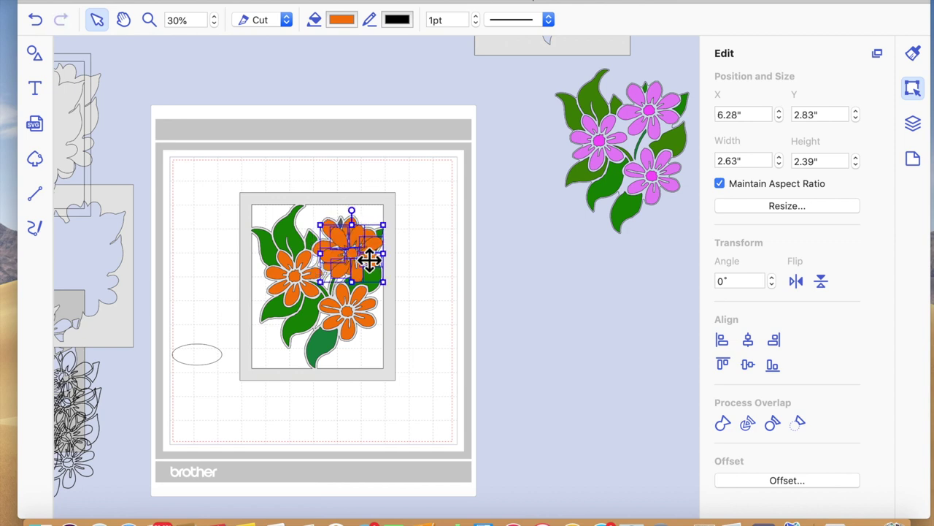
left_click_drag(374, 258, 613, 280)
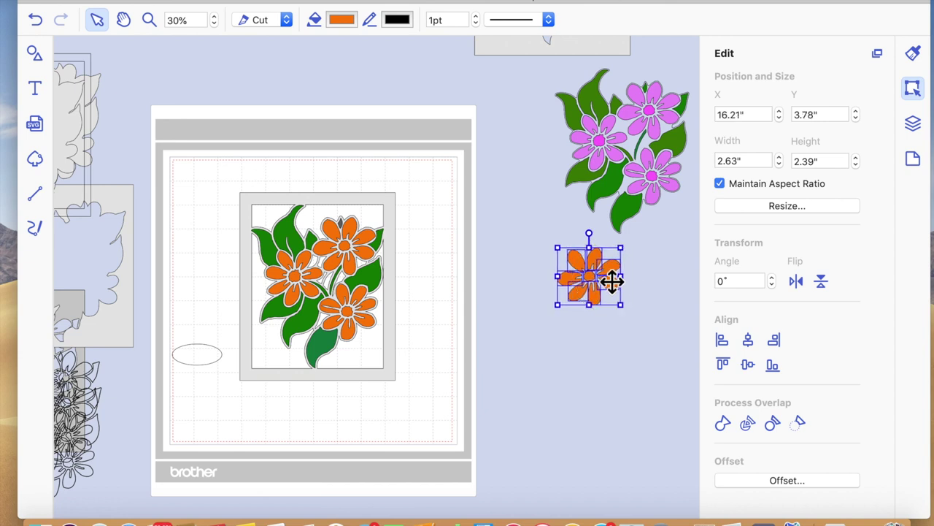
Duplicate the lower flower's petals and centre and place the copy below the first one at about X 15.53", Y 7.23".
left_click(359, 296)
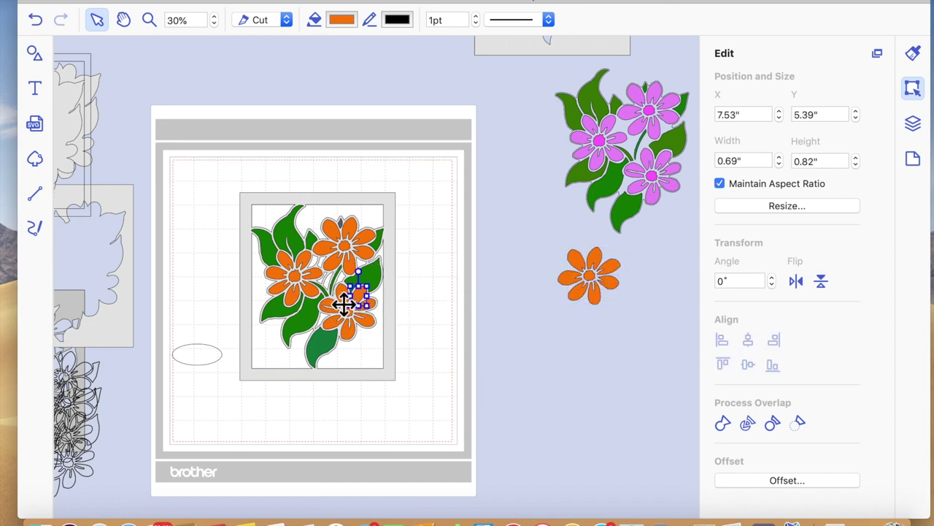
left_click(333, 308)
left_click(335, 312)
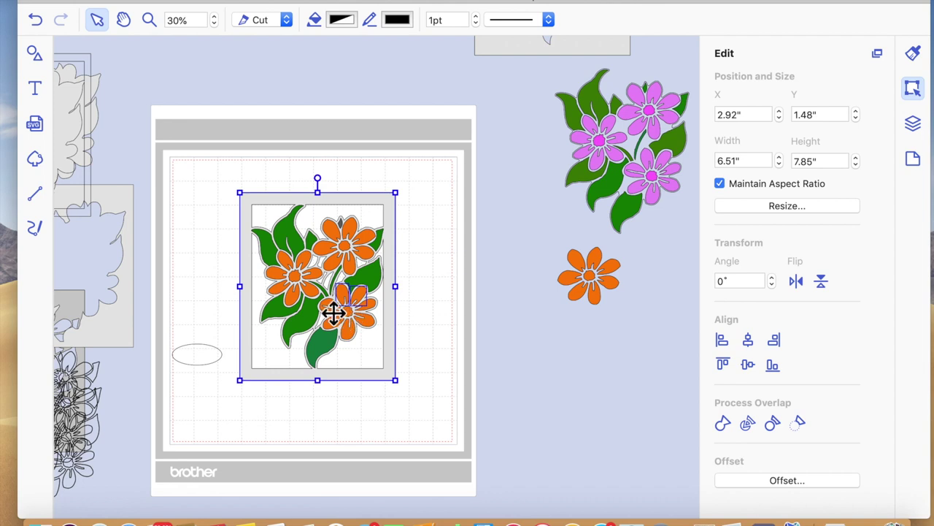
left_click(333, 310)
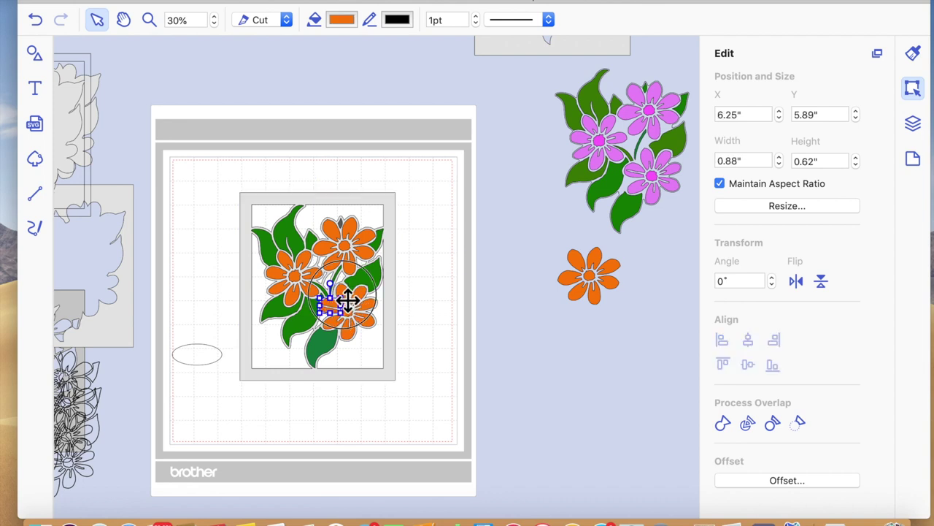
left_click(347, 299)
left_click_drag(365, 302, 348, 338)
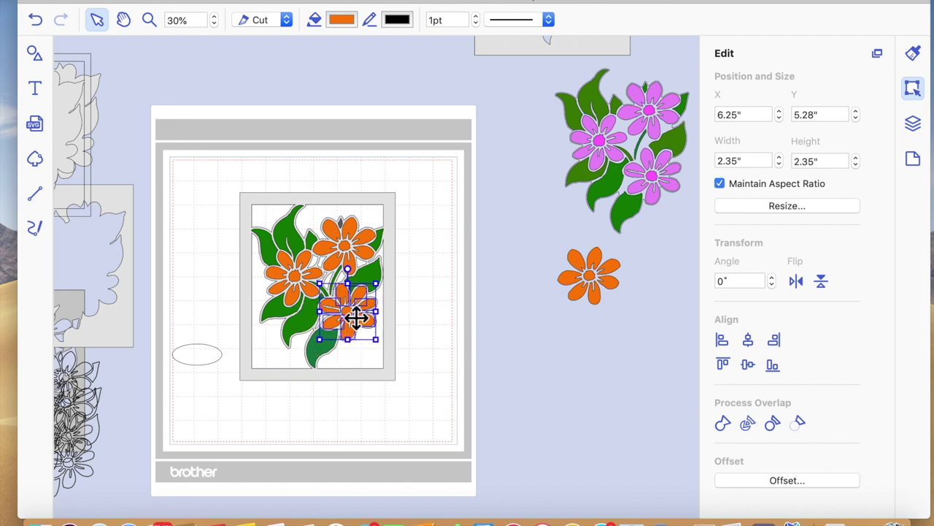
left_click_drag(356, 316, 400, 329)
left_click_drag(564, 382, 579, 367)
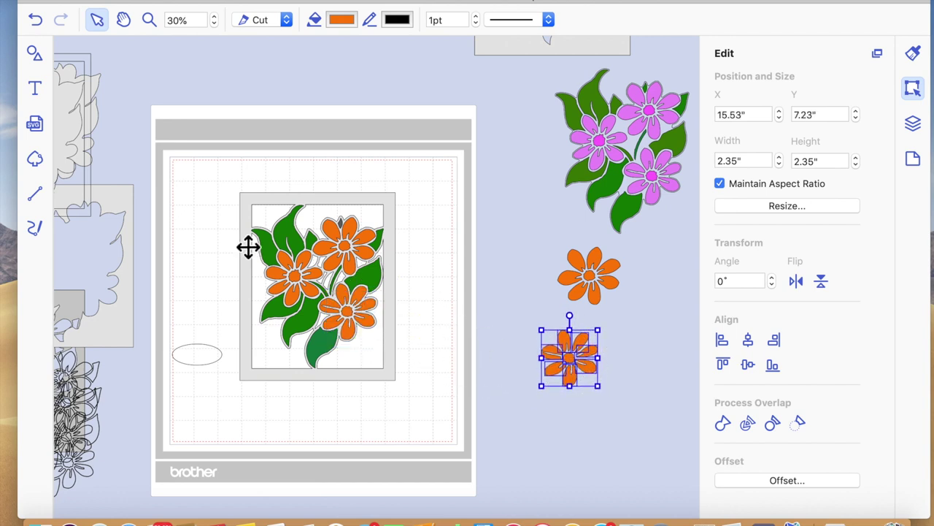
Duplicate the left flower's petals together with its centre and place the copy beside the mat at about X 12.66", Y 4.04".
left_click(318, 280, "shift")
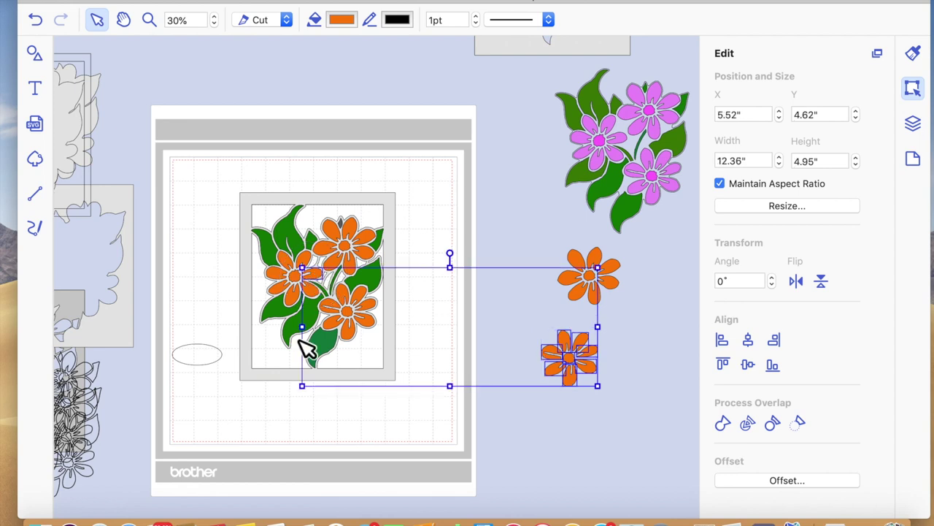
left_click(271, 407)
left_click(308, 268)
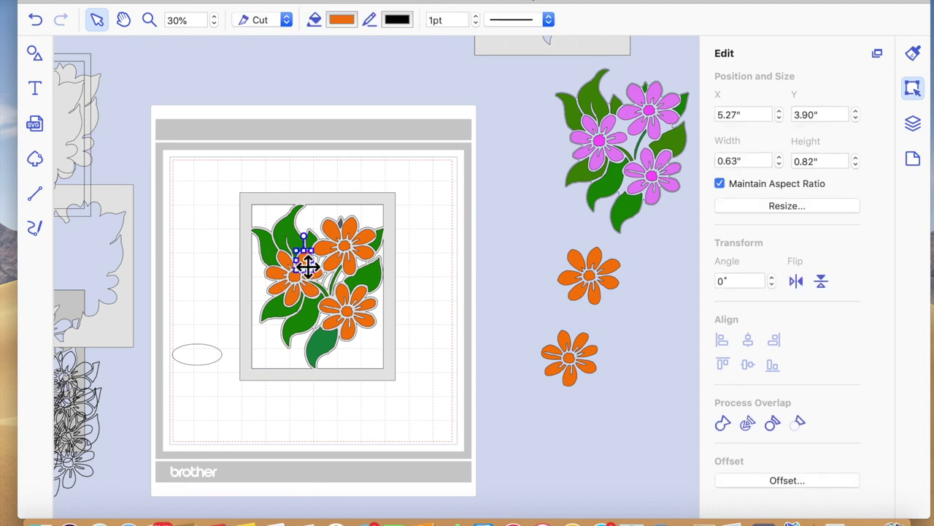
left_click(278, 272, "shift")
left_click(281, 279, "shift")
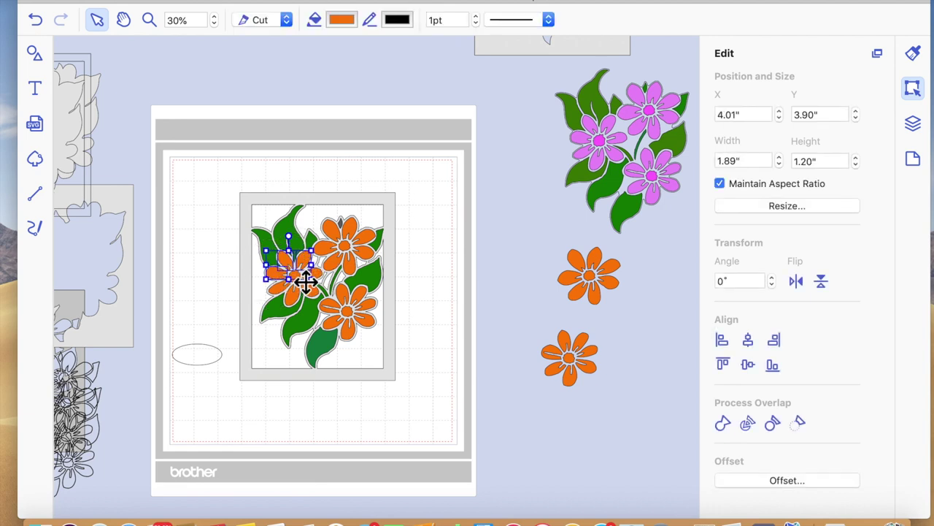
left_click(292, 299, "shift")
left_click(300, 303, "shift")
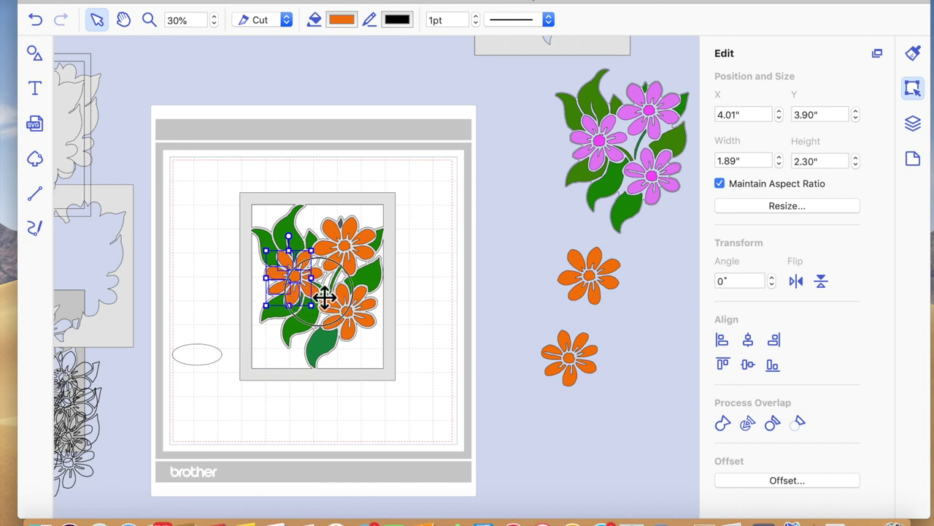
left_click(330, 294, "shift")
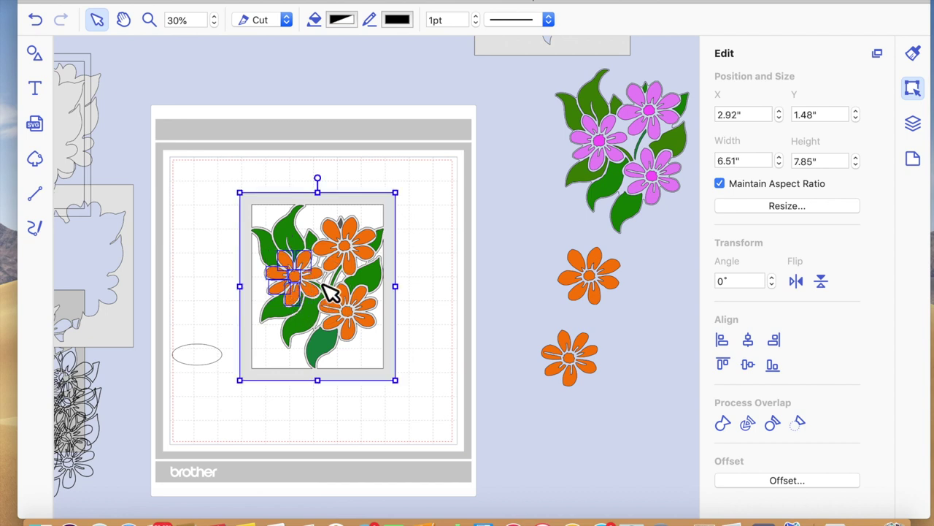
left_click(395, 362, "shift")
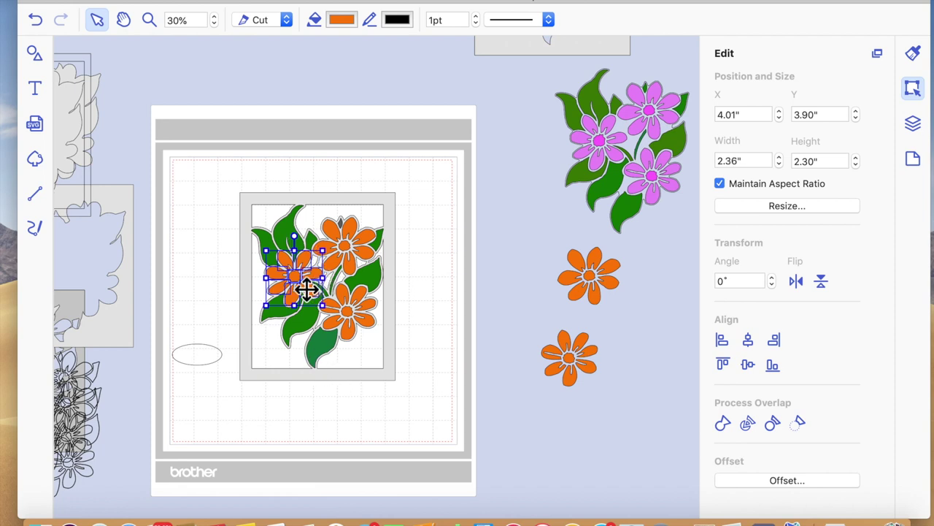
key("super+d")
left_click_drag(310, 287, 546, 430)
left_click_drag(533, 313, 508, 280)
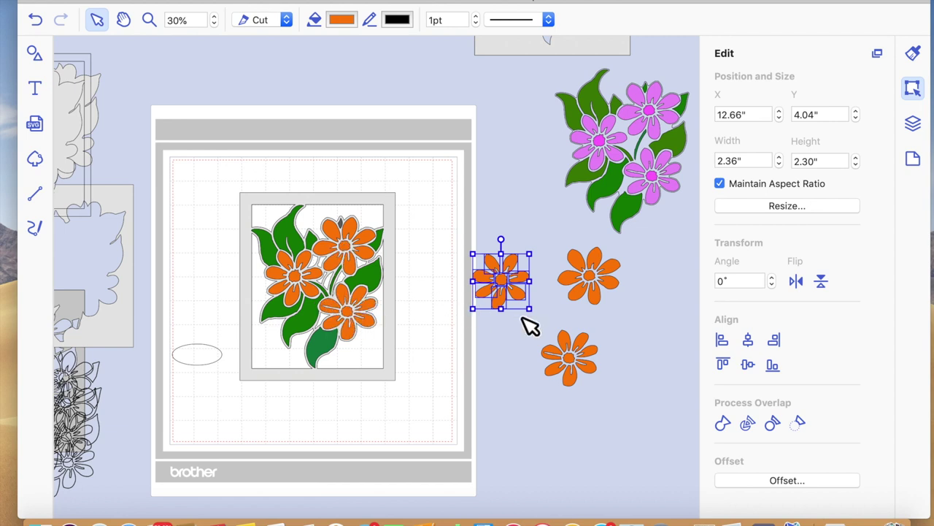
left_click(510, 442)
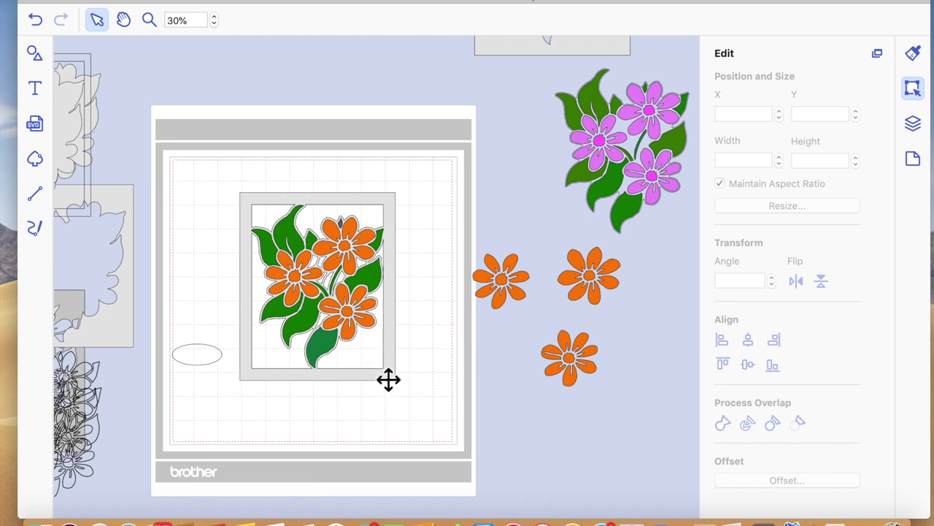
Move the frame off the bouquet, group all its flowers and leaves, and place the group beside the mat at about X 15.84", Y 9.21".
left_click_drag(388, 380, 284, 182)
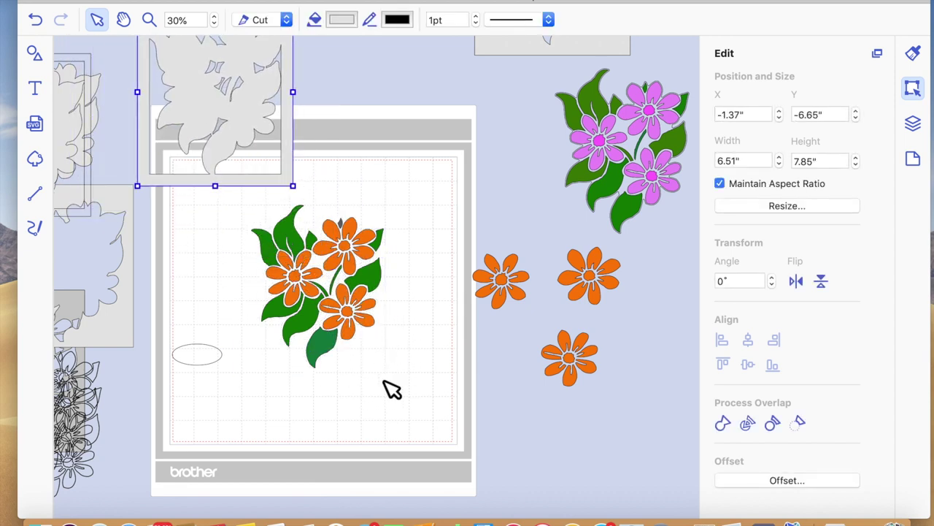
left_click(252, 222)
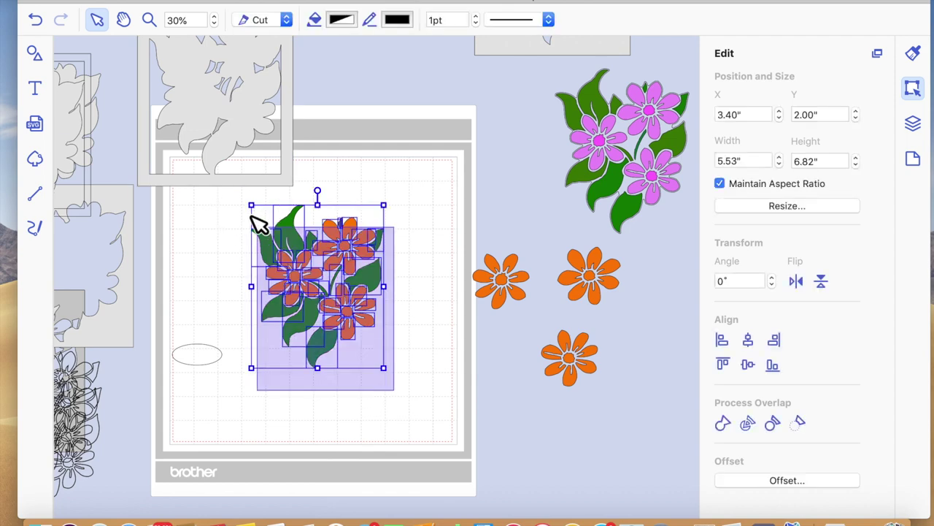
right_click(330, 272)
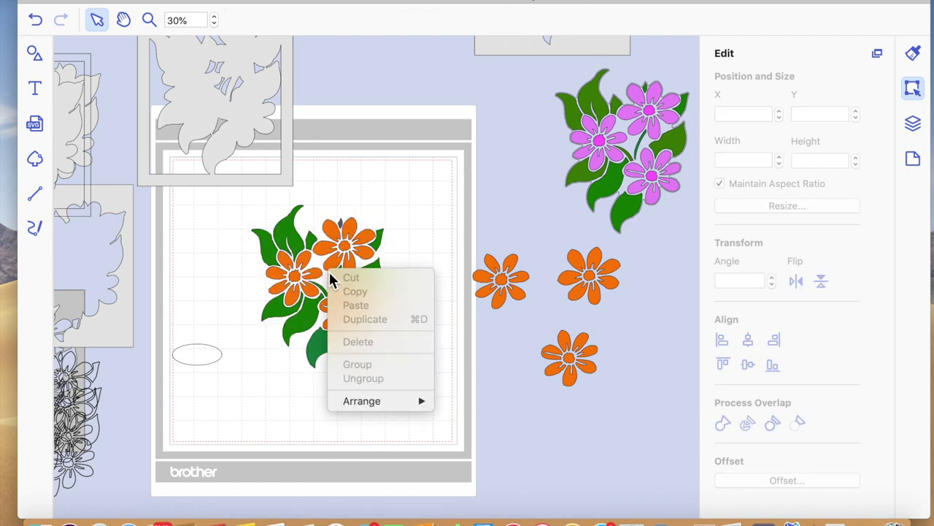
left_click(249, 200)
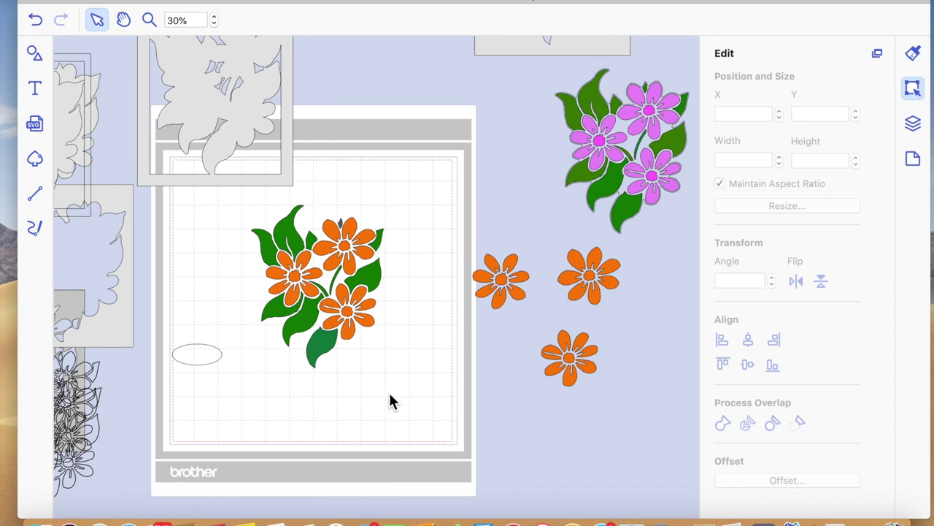
left_click_drag(411, 381, 252, 197)
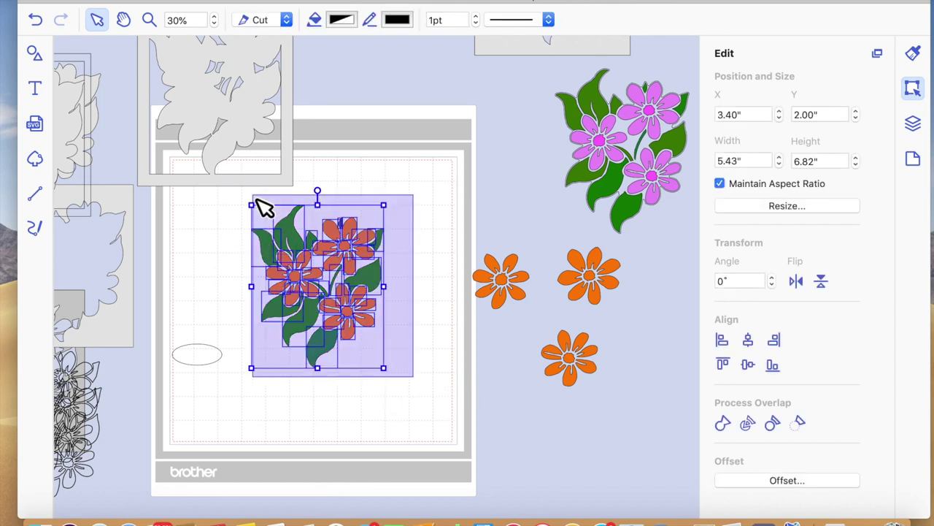
right_click(319, 287)
left_click(363, 378)
left_click_drag(349, 308, 647, 478)
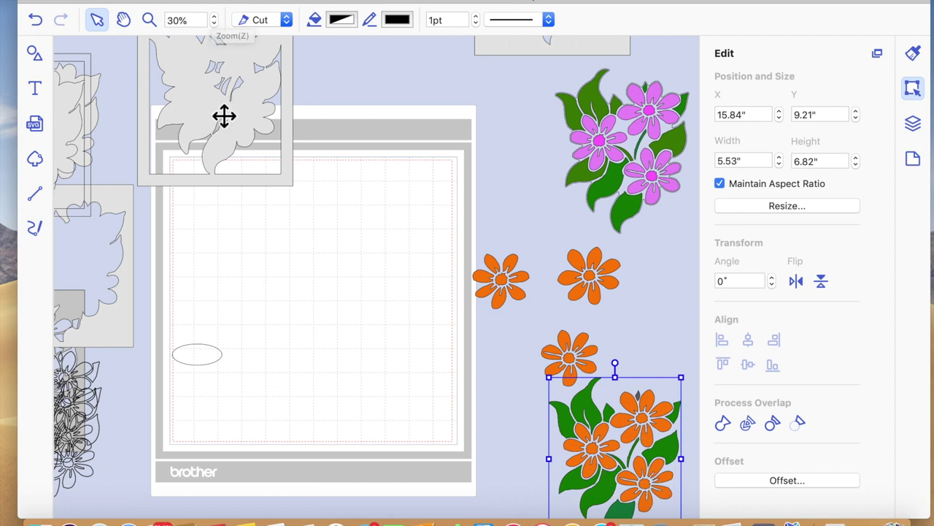
Move the frame back onto the mat at about X 3.08", Y 1.30", and place the ellipse, shrunk to 0.90" by 0.48", across its left gap.
left_click(265, 184)
left_click_drag(302, 253, 314, 300)
left_click_drag(189, 361, 265, 300)
left_click(219, 338)
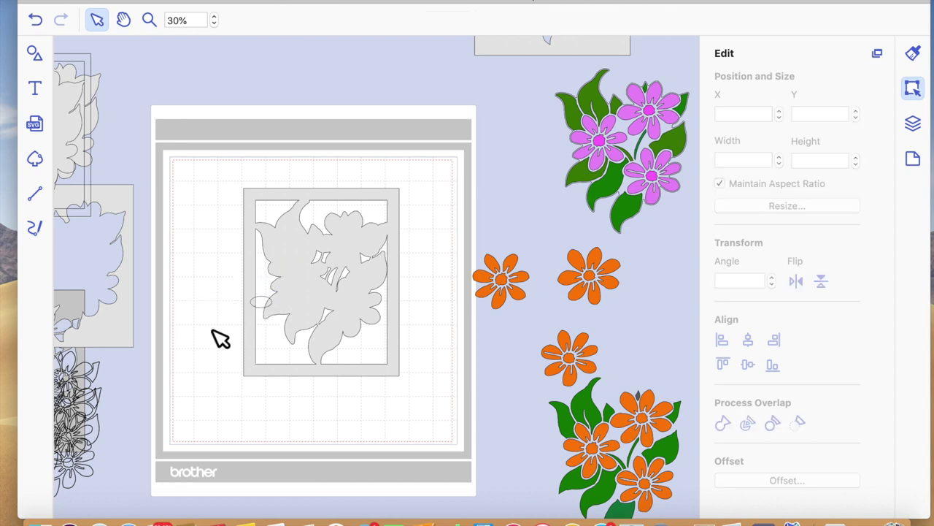
Duplicate the small ellipse, set the copy aside at about X 0.98", Y 6.13", and weld the original ellipse to the frame.
left_click(267, 302)
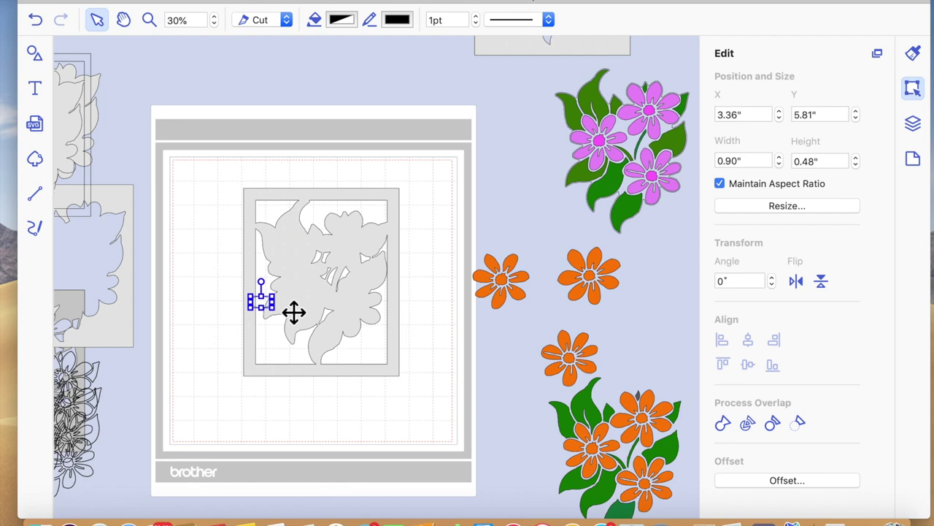
left_click_drag(267, 306, 213, 316)
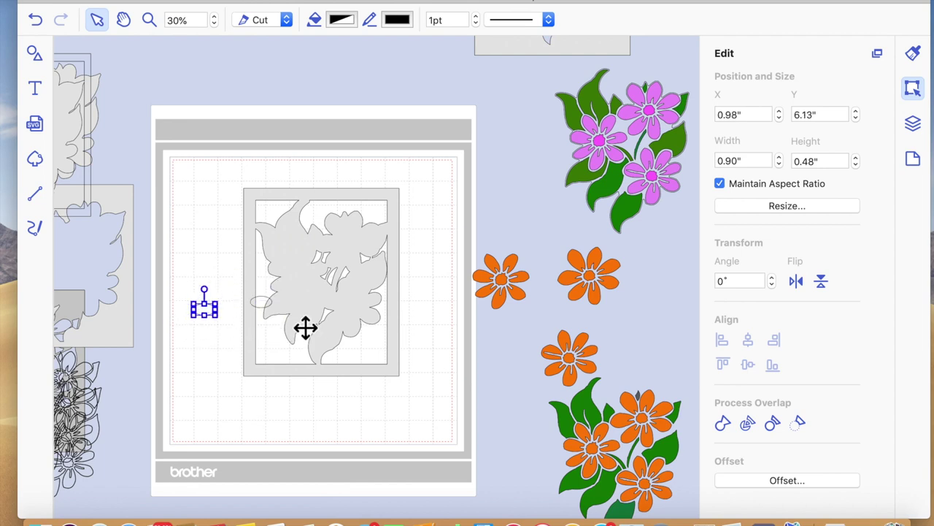
left_click(268, 304)
left_click(298, 315)
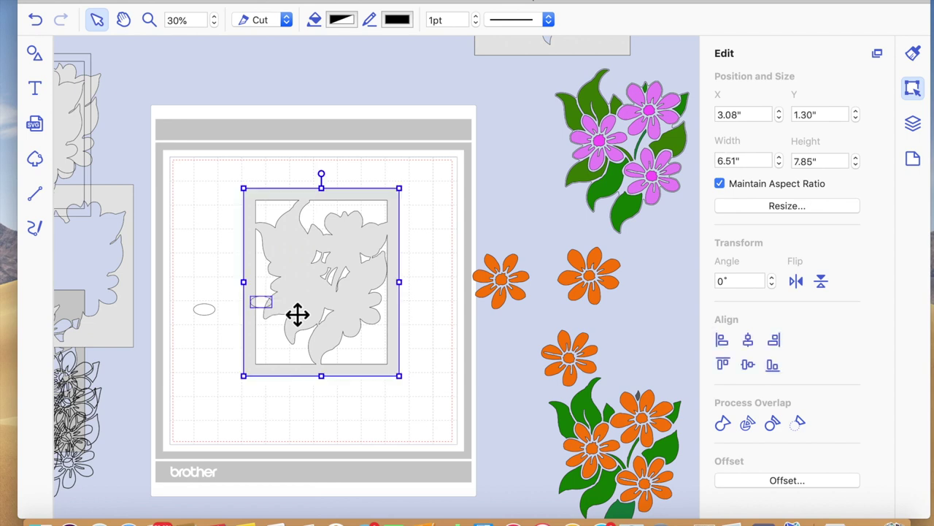
left_click(724, 424)
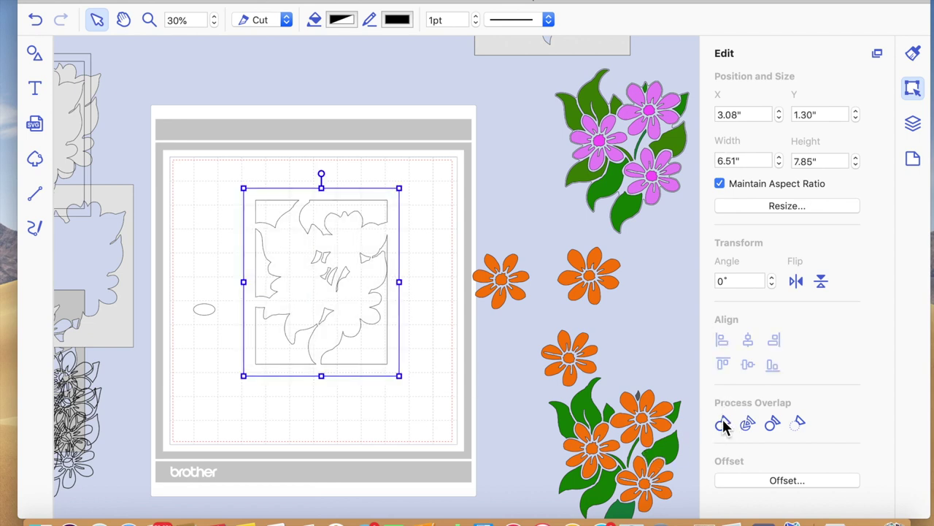
left_click(350, 422)
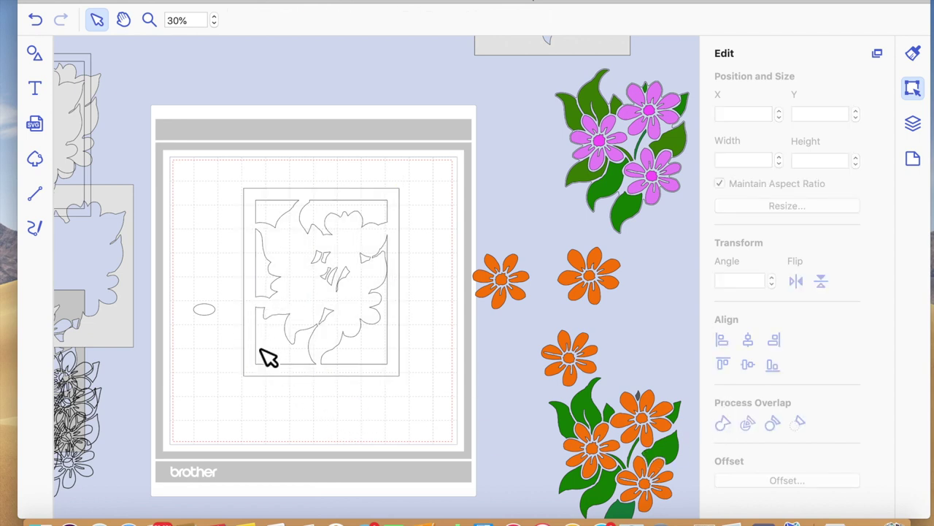
Duplicate the spare ellipse beside the frame, then rotate one to 69° and stretch it to about 1.30" across the frame's lower-right gap.
left_click_drag(212, 318, 443, 363)
left_click(439, 280)
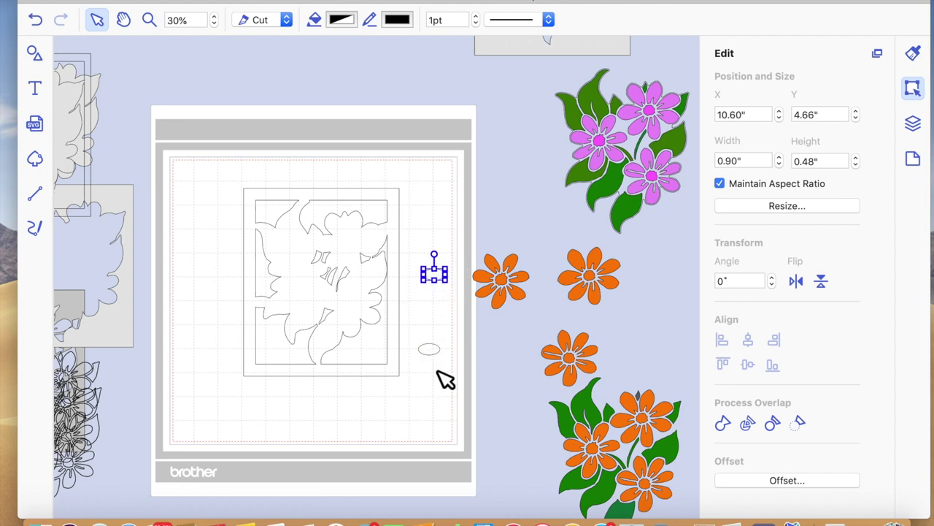
left_click(434, 355)
left_click_drag(424, 354, 388, 347)
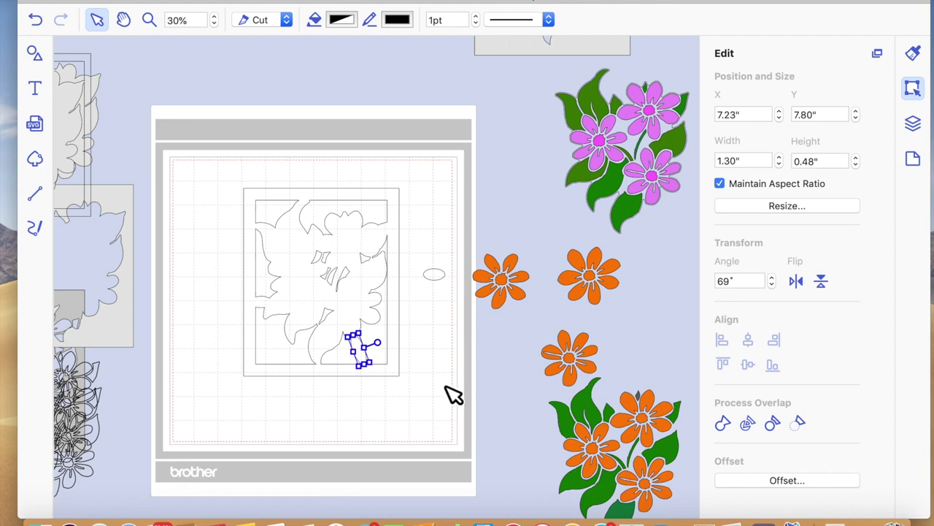
Lengthen the tilted ellipse at both ends to about 1.95" so it bridges the lower flower and the frame's bottom border.
left_click(411, 400)
left_click(365, 355)
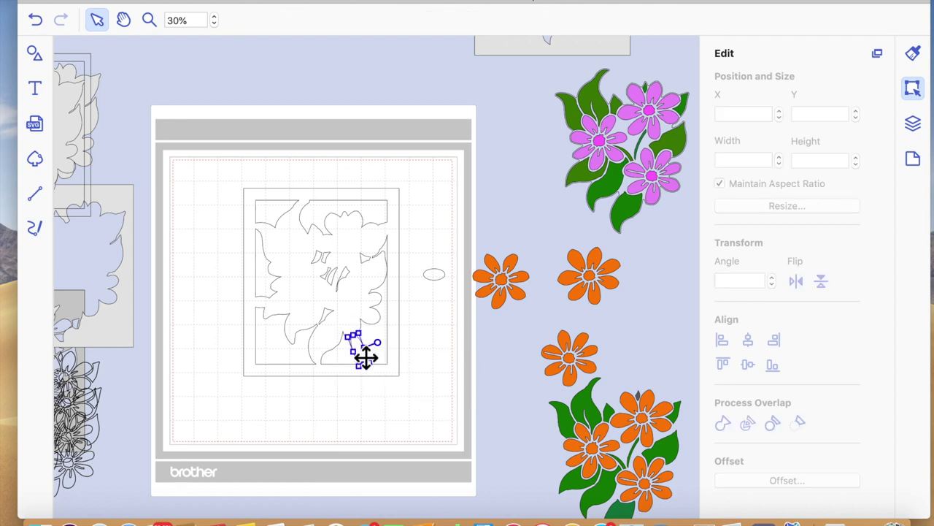
left_click_drag(370, 369, 371, 372)
left_click(382, 413)
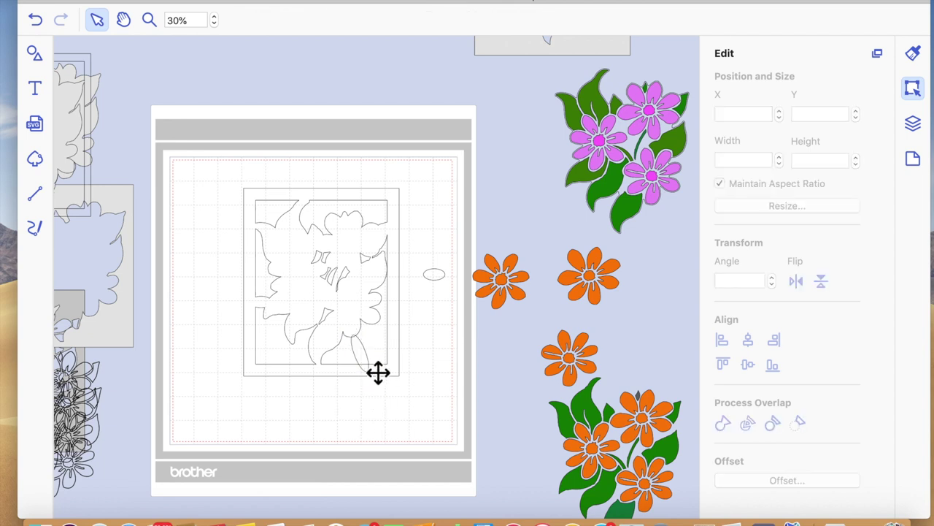
left_click(358, 345)
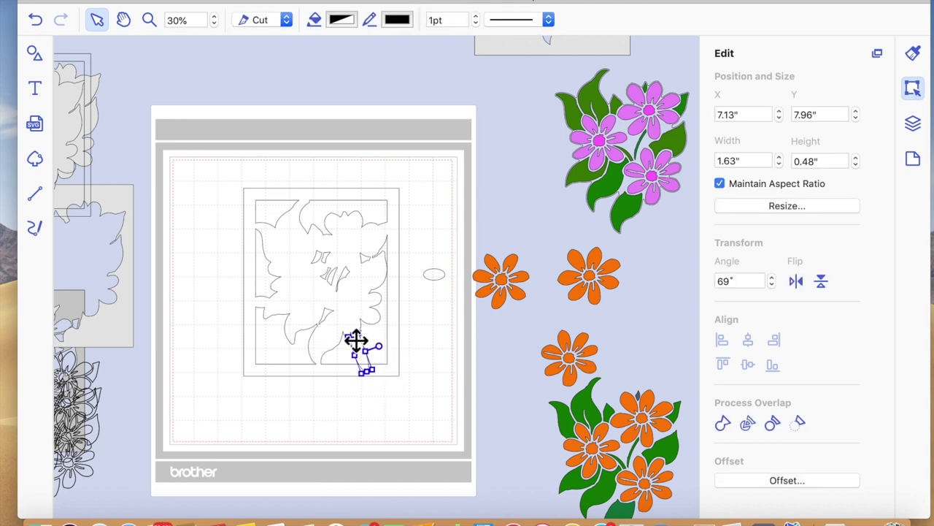
left_click_drag(357, 342, 355, 334)
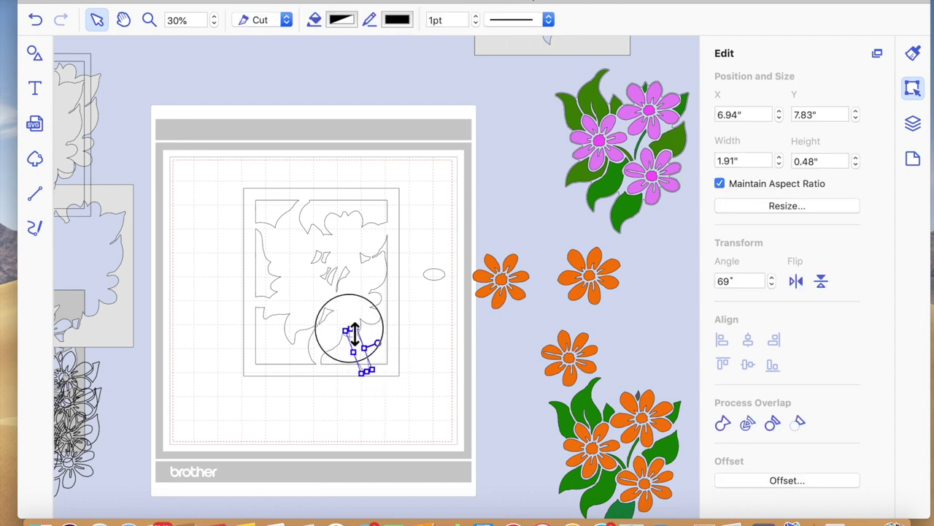
left_click(438, 435)
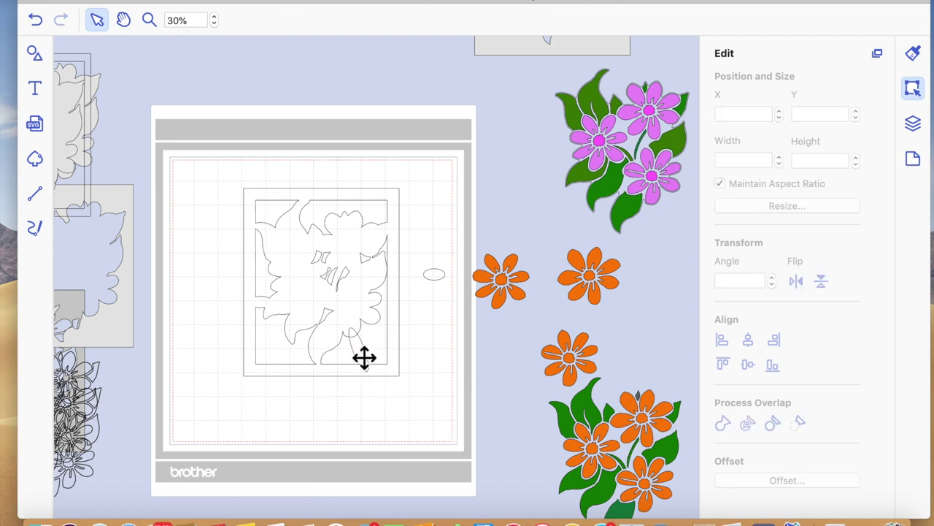
Try subtracting the frame from the tilted ellipse, and undo the operation.
left_click(397, 375)
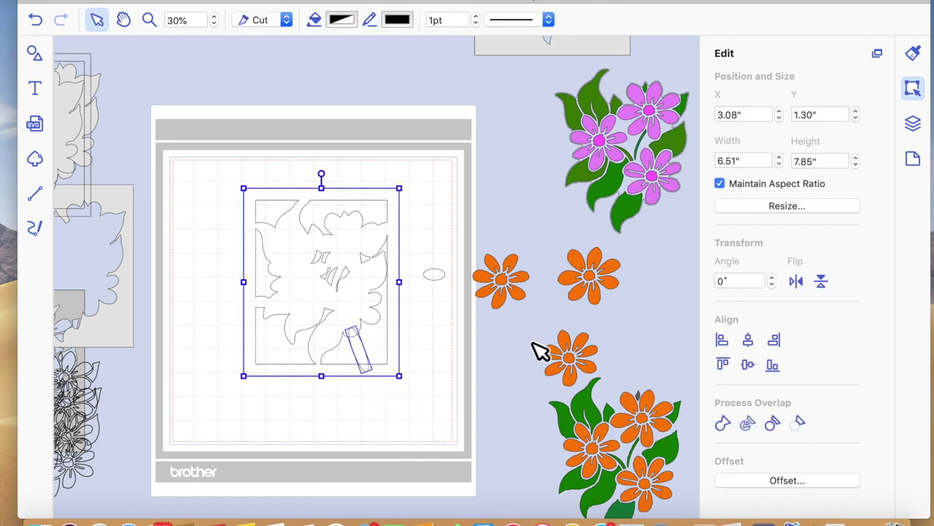
left_click(798, 423)
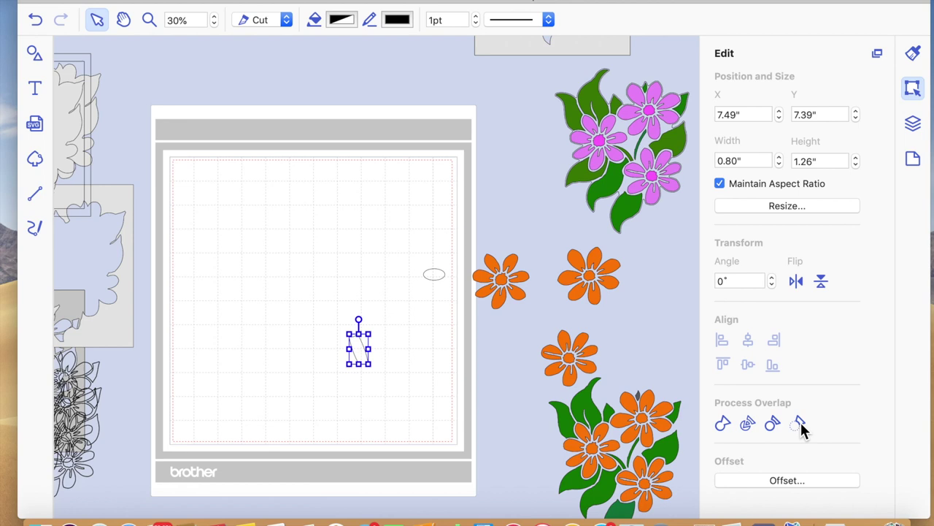
left_click(36, 29)
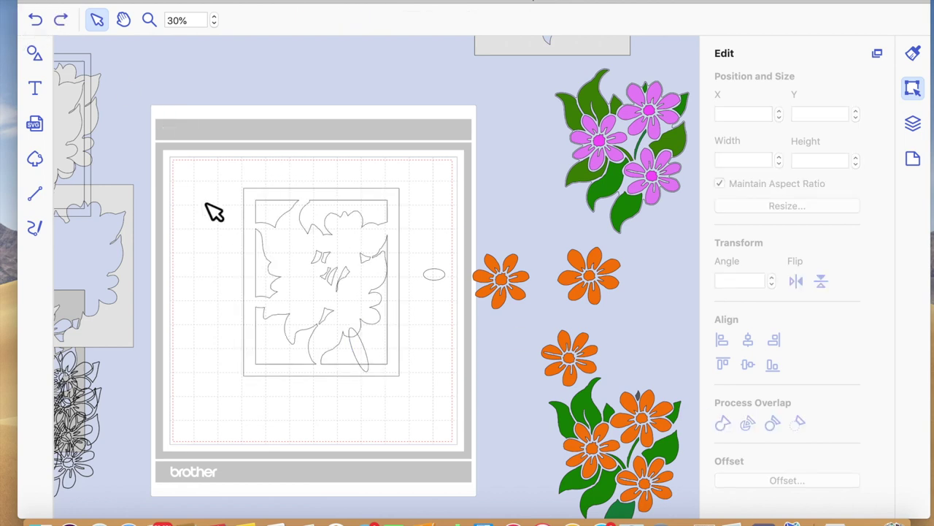
Weld the tilted ellipse to the frame as a bridge between the lower flower and the bottom border.
left_click(358, 355)
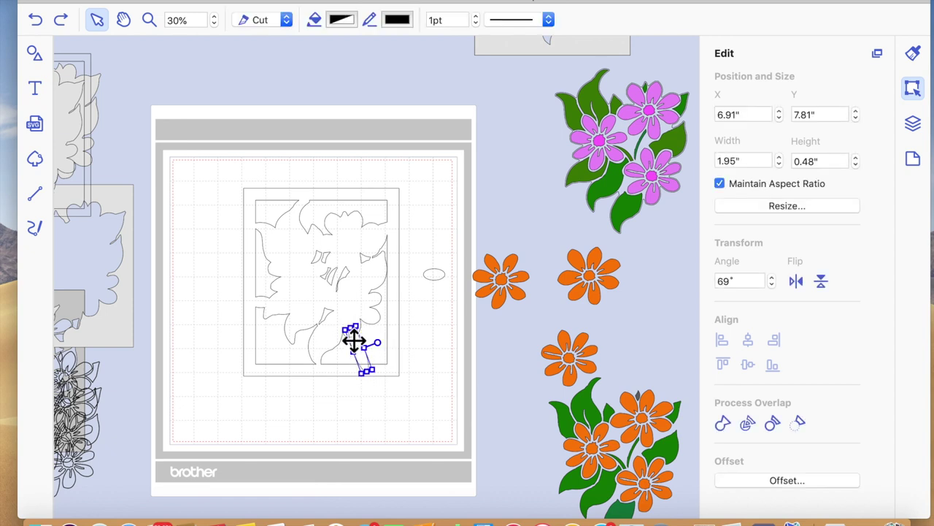
left_click(347, 311)
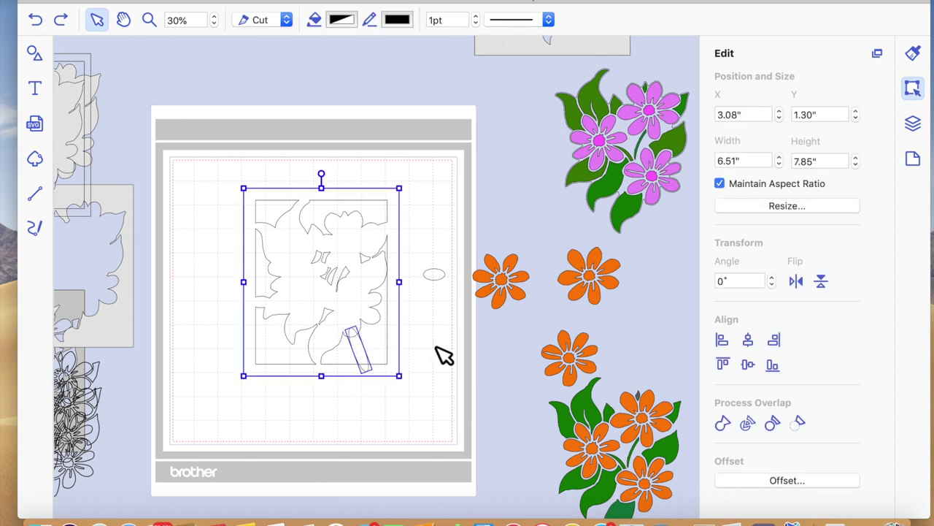
left_click(723, 425)
left_click(414, 420)
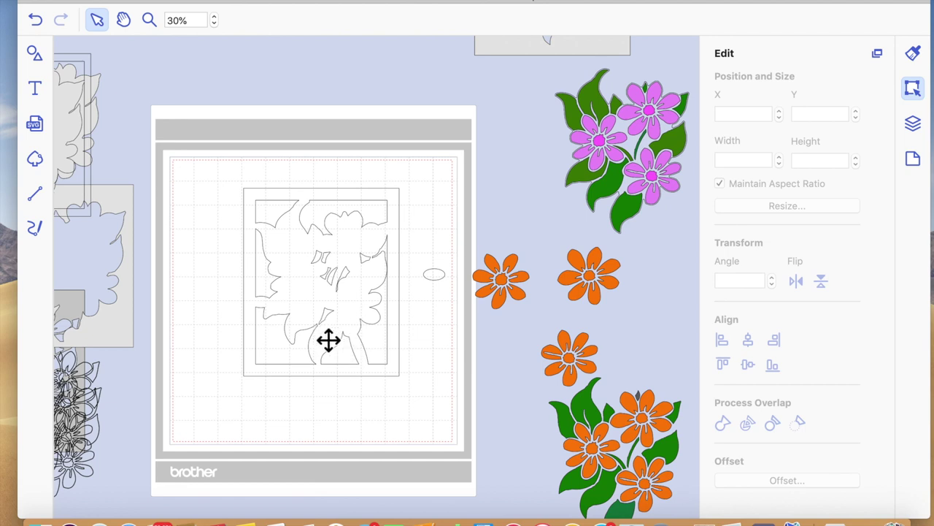
Duplicate the spare ellipse and flatten the copy to 0.90" by 0.15" beside the frame's lower half.
left_click(437, 278)
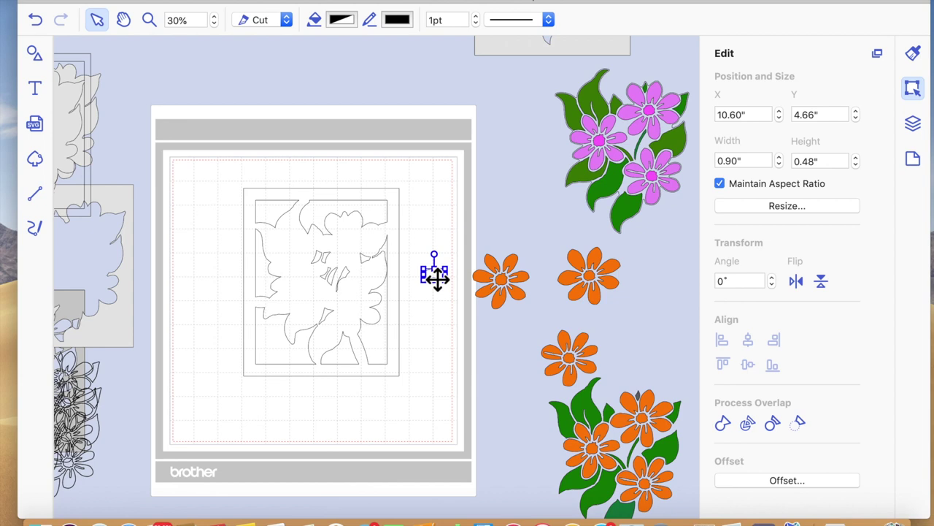
left_click_drag(437, 279, 445, 285)
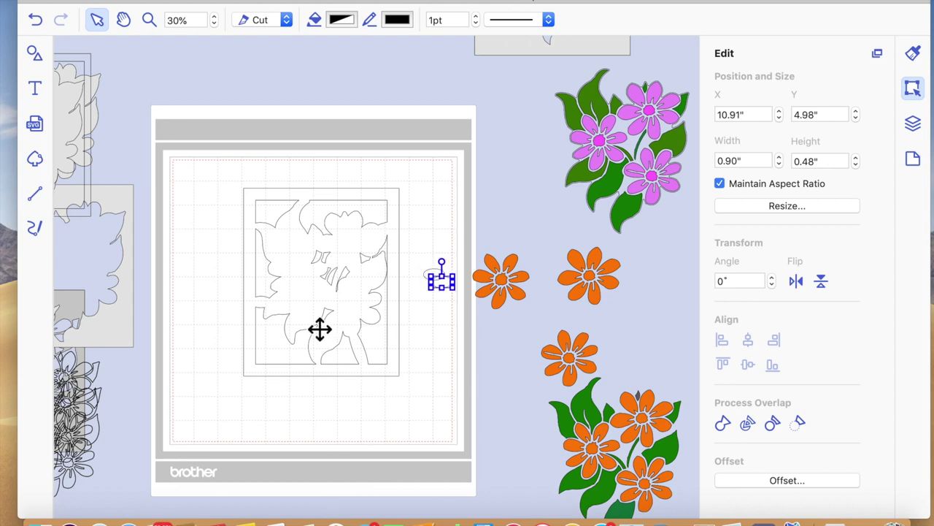
left_click(148, 20)
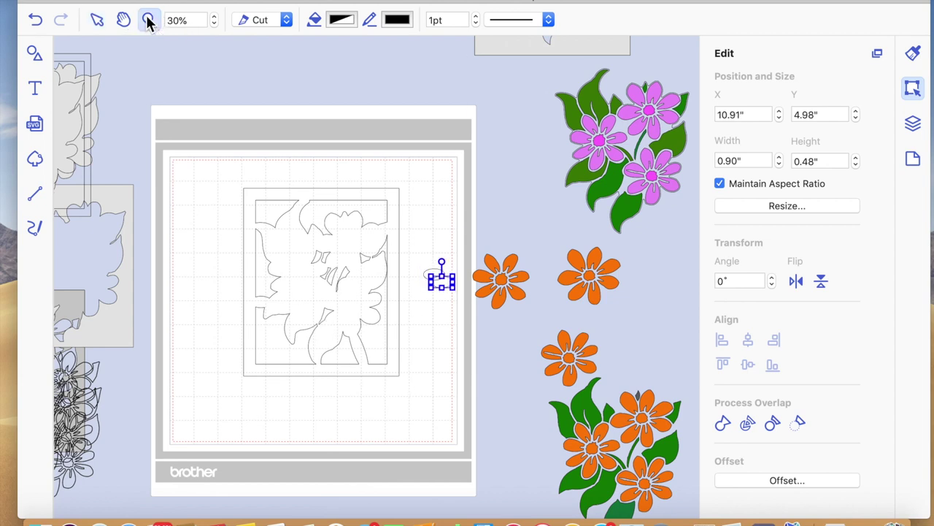
left_click(339, 320)
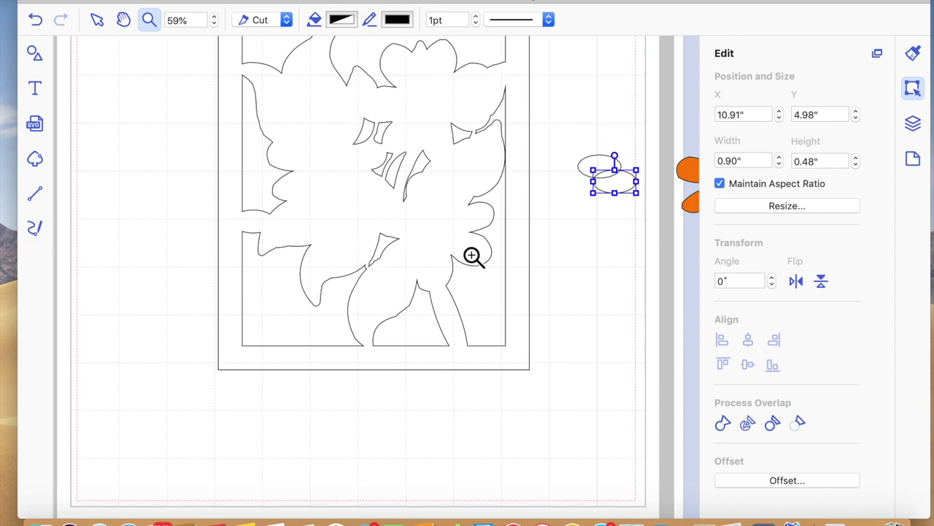
left_click(624, 187)
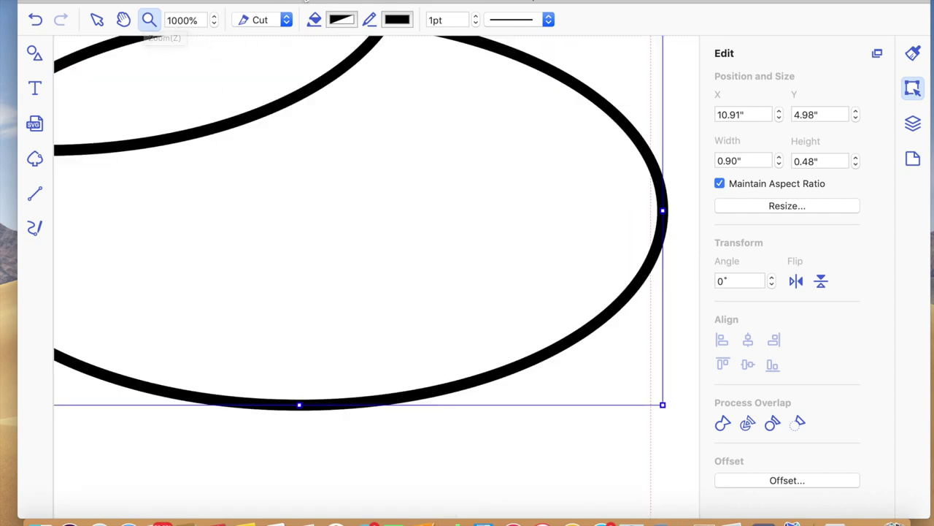
left_click(305, 1)
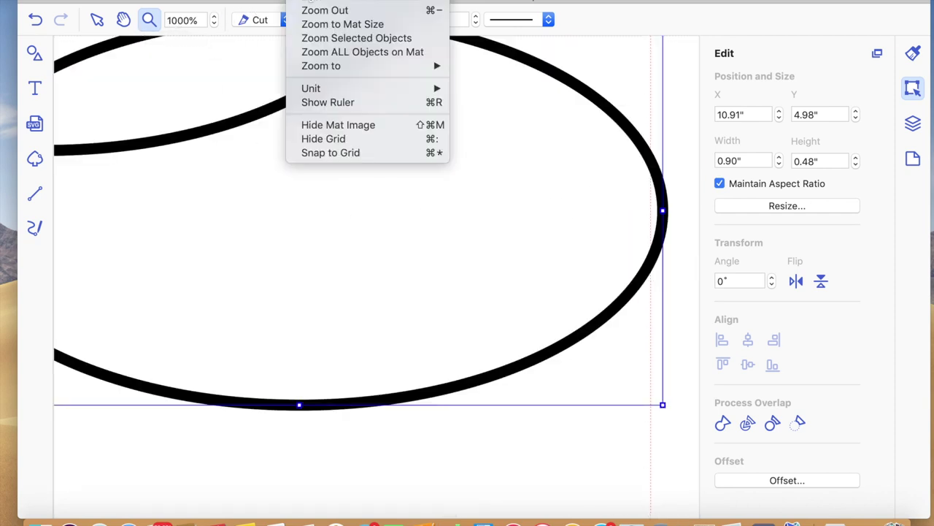
left_click(321, 52)
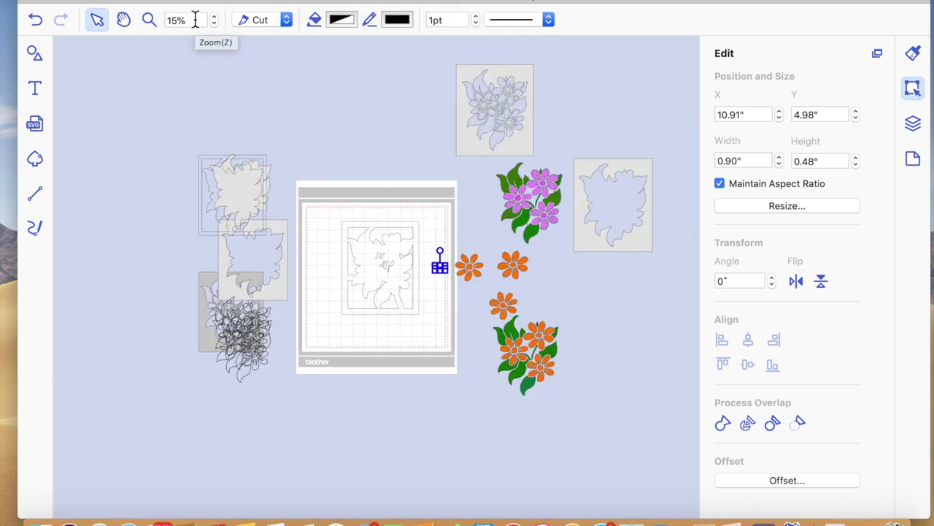
left_click(148, 20)
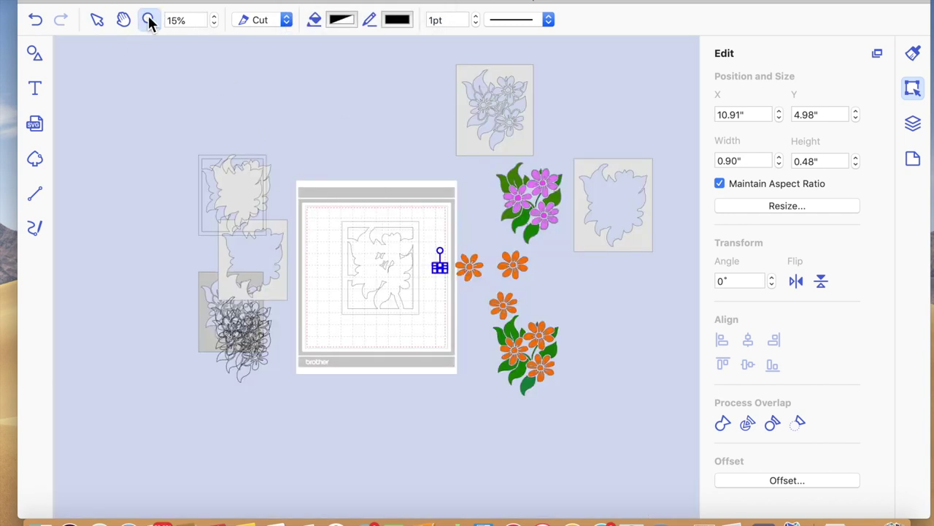
left_click(414, 299)
left_click(414, 299)
scroll(300, 323, "left", 2)
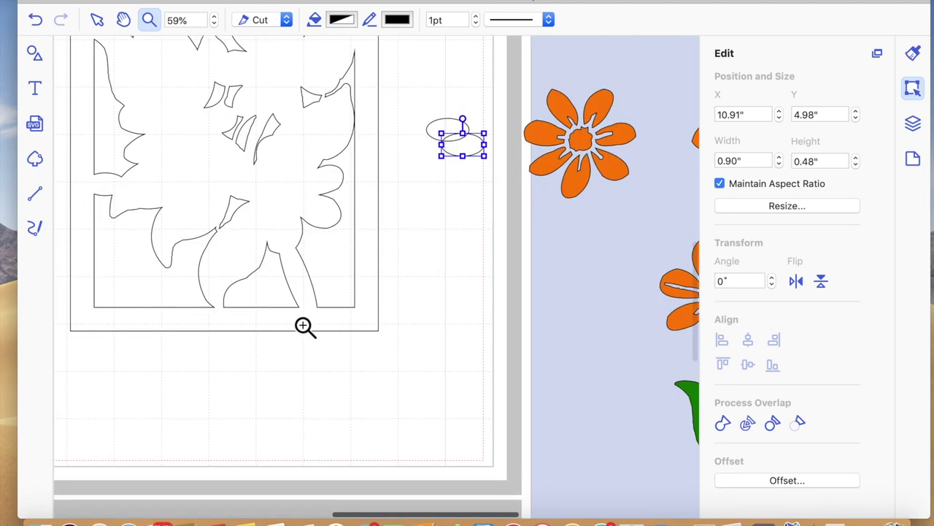
left_click(97, 21)
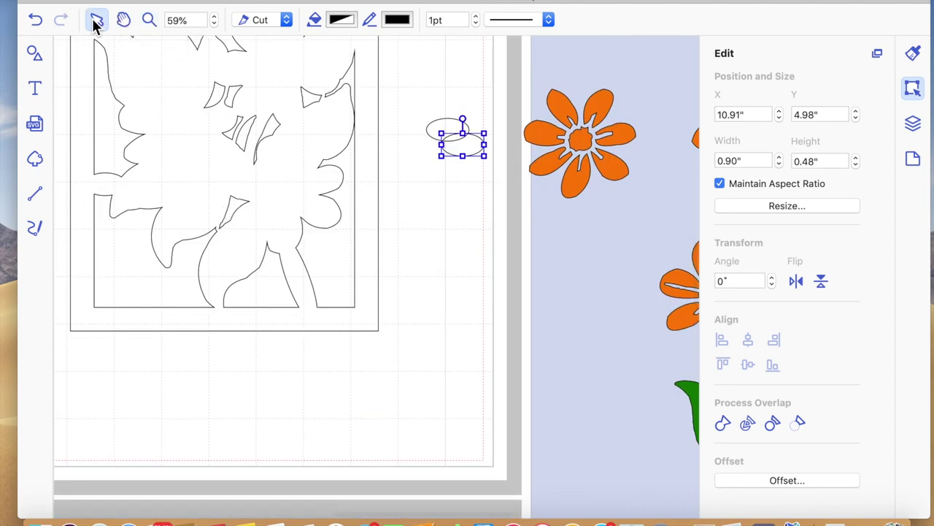
left_click_drag(460, 152, 425, 238)
left_click(440, 311)
left_click(425, 239)
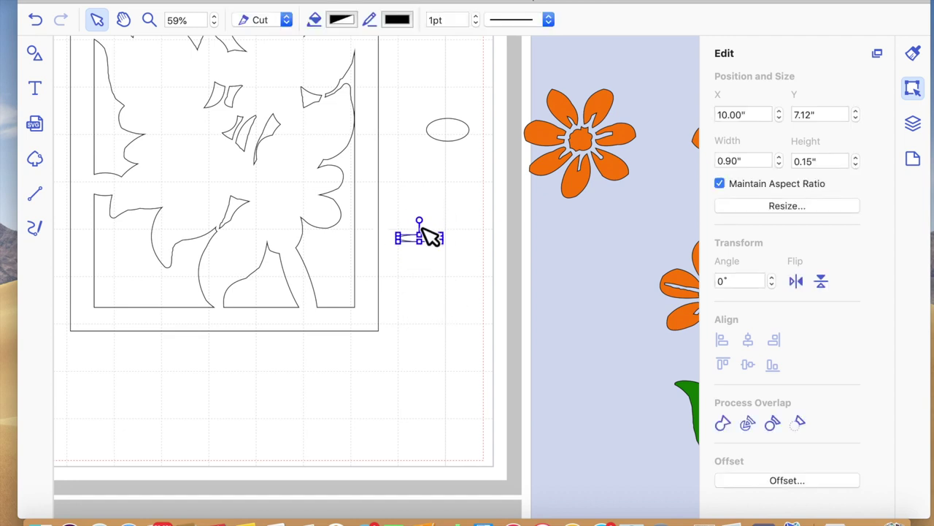
Rotate the thin ellipse to 47° and place it across the narrow point between the two cutouts above the bottom-centre leaf.
mouse_move(425, 227)
left_mouse_down()
mouse_move(457, 241)
mouse_move(445, 227)
mouse_move(225, 246)
mouse_move(226, 237)
left_mouse_up()
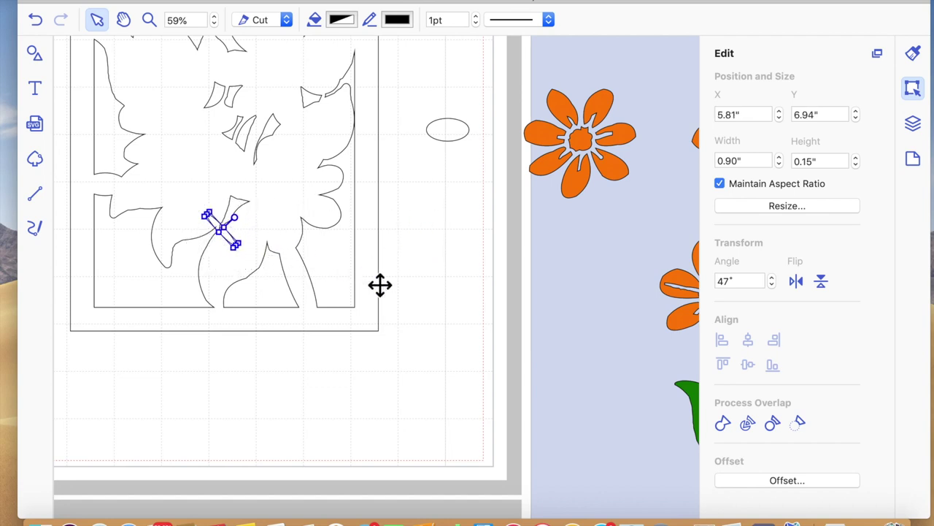
left_click(419, 296)
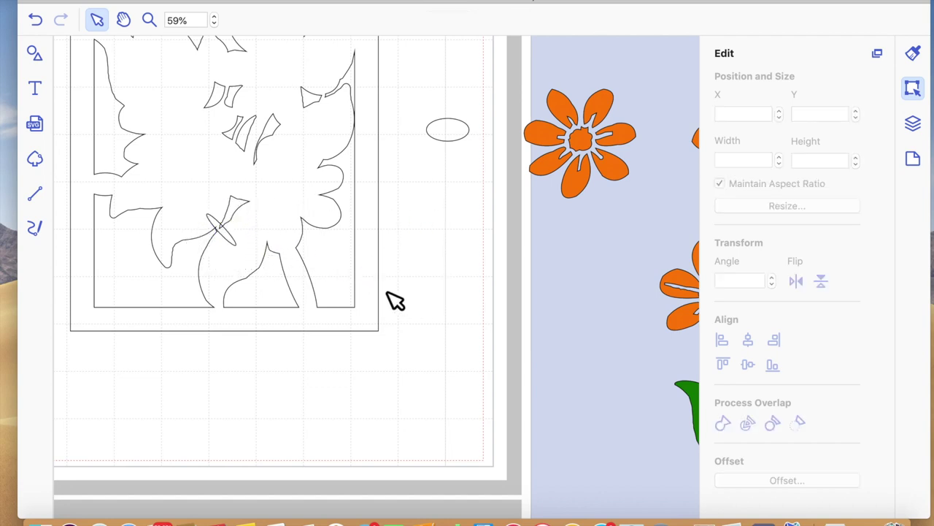
left_click(227, 233)
left_click_drag(225, 240, 225, 239)
left_click(500, 273)
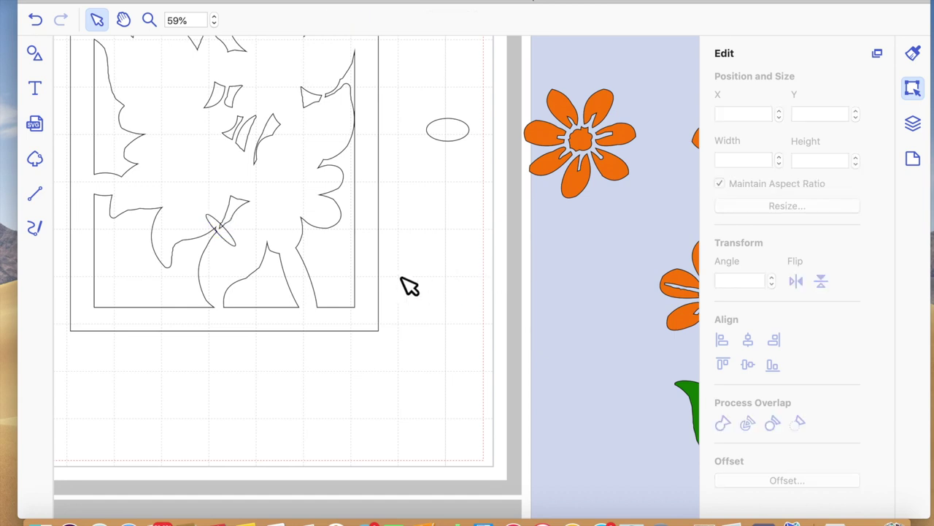
Weld the 47° ellipse to the frame to thicken the narrow join above the bottom-centre leaf.
left_click(270, 224)
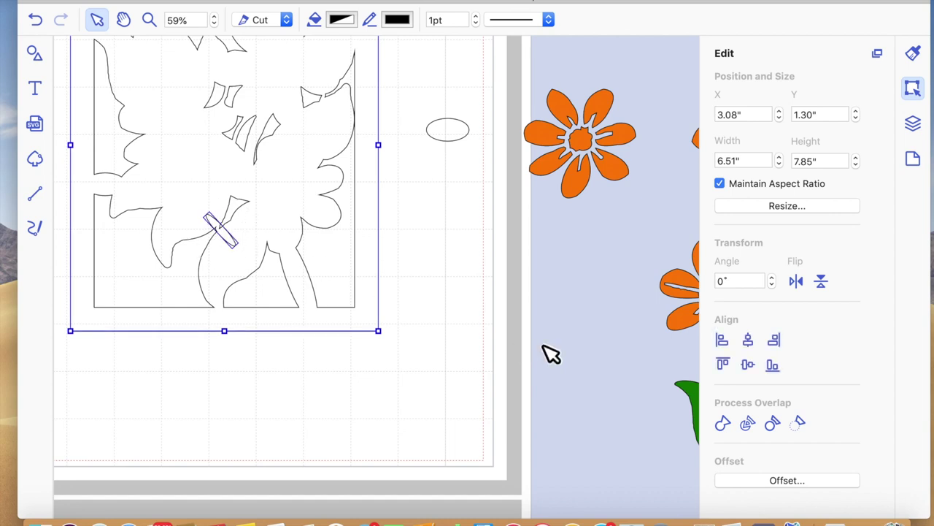
left_click(723, 423)
left_click(357, 368)
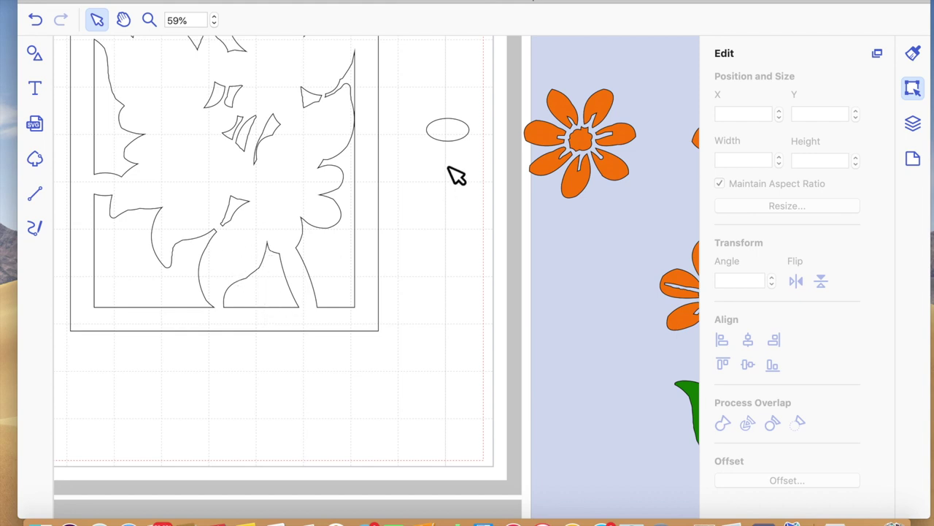
Move the spare ellipse below the frame, then place a flattened copy just outside the frame's right border.
left_click_drag(448, 134, 328, 412)
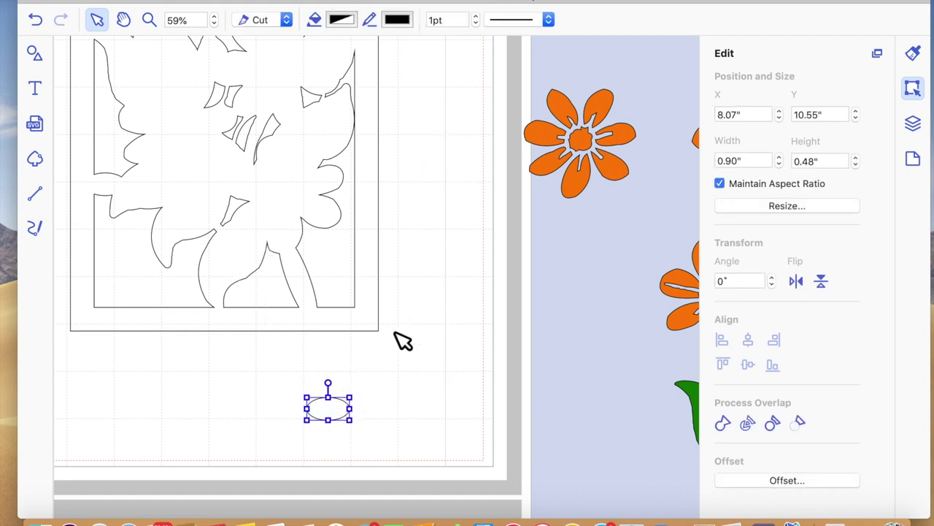
scroll(403, 341, "up", 3)
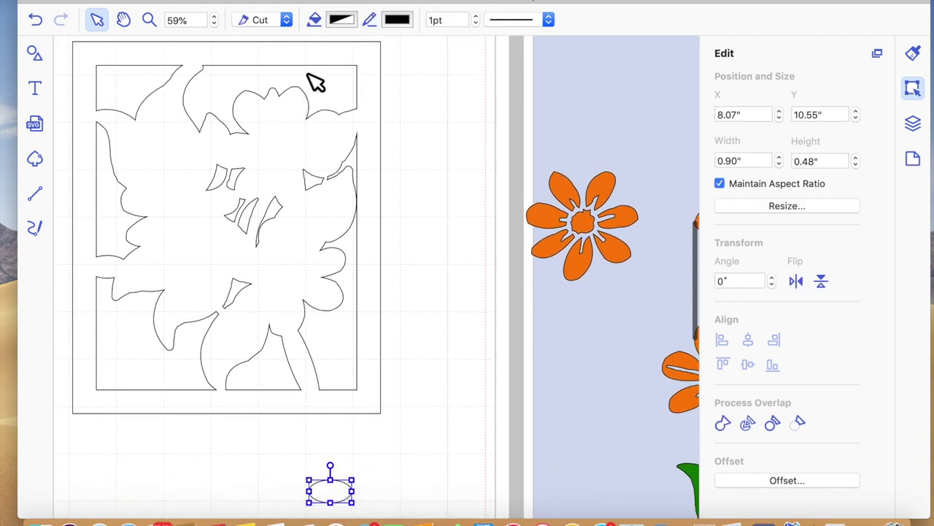
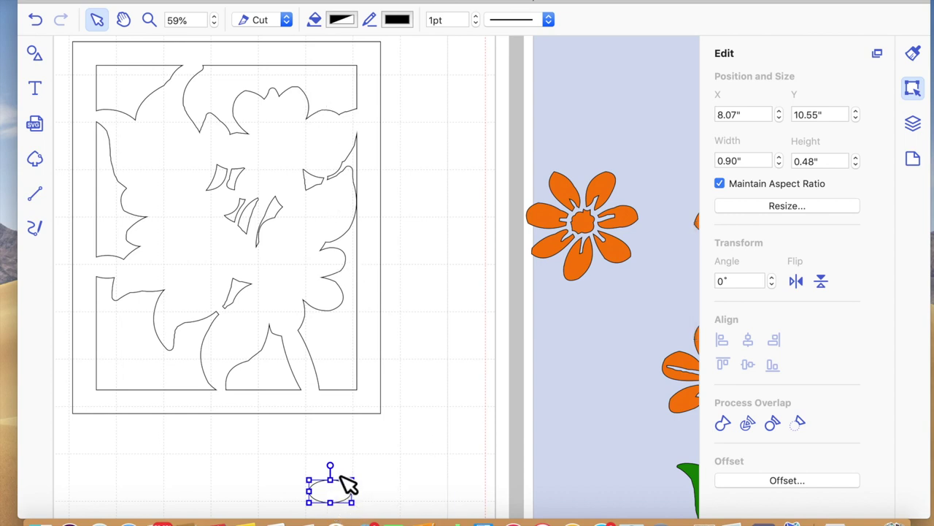
left_click_drag(339, 498, 432, 354)
left_click(435, 337)
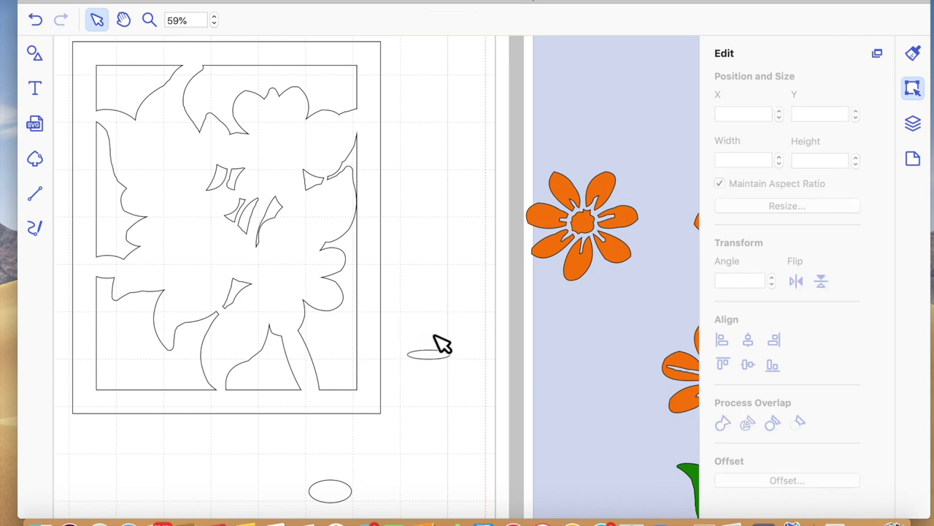
Tilt the flattened ellipse between the lower-right flower petal and the right border, and weld it to the frame.
left_click(434, 355)
left_click_drag(436, 340, 361, 313)
left_click(314, 292)
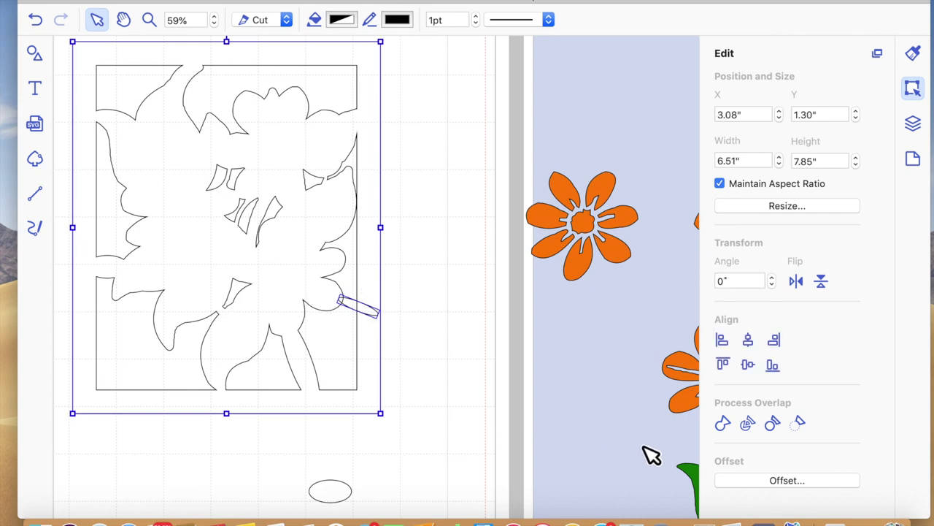
left_click(722, 423)
left_click(448, 427)
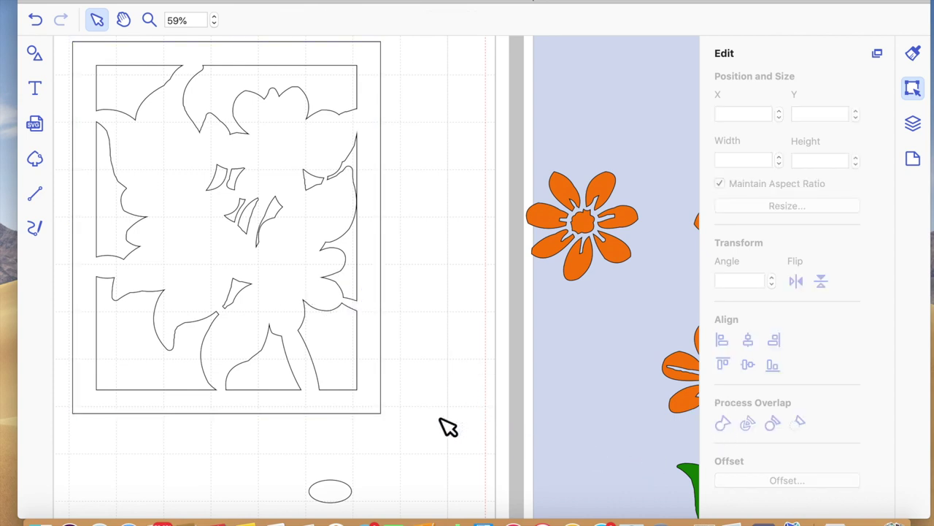
Flatten and tilt the remaining ellipse between the upper flower and the top border, and weld it to the frame.
left_click_drag(330, 488, 423, 81)
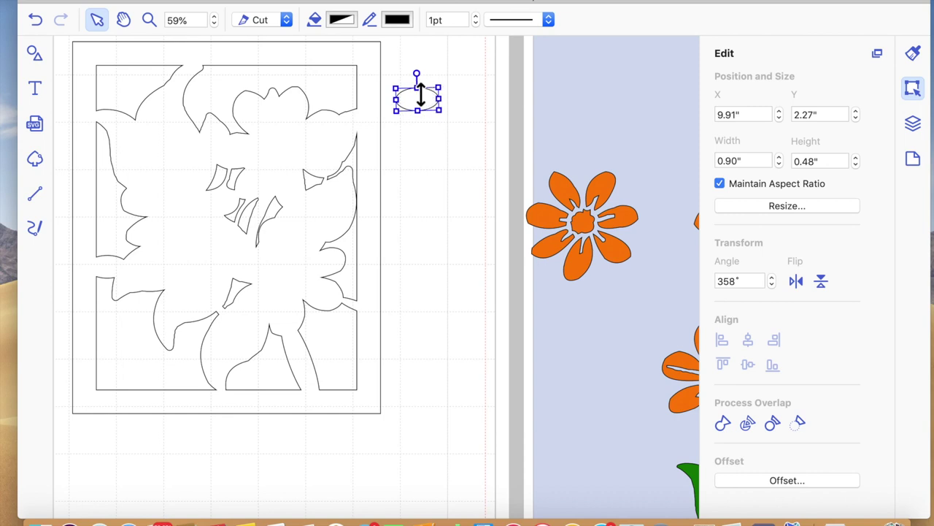
mouse_move(419, 89)
left_mouse_down()
mouse_move(416, 99)
mouse_move(445, 107)
mouse_move(423, 87)
mouse_move(408, 92)
mouse_move(430, 105)
mouse_move(308, 80)
mouse_move(328, 75)
left_mouse_up()
left_click(465, 176)
left_click(383, 123)
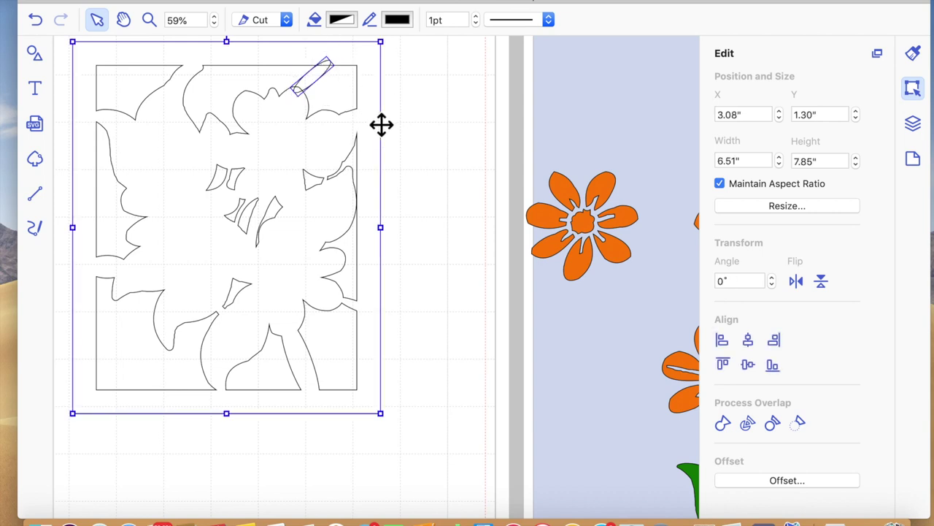
left_click(723, 425)
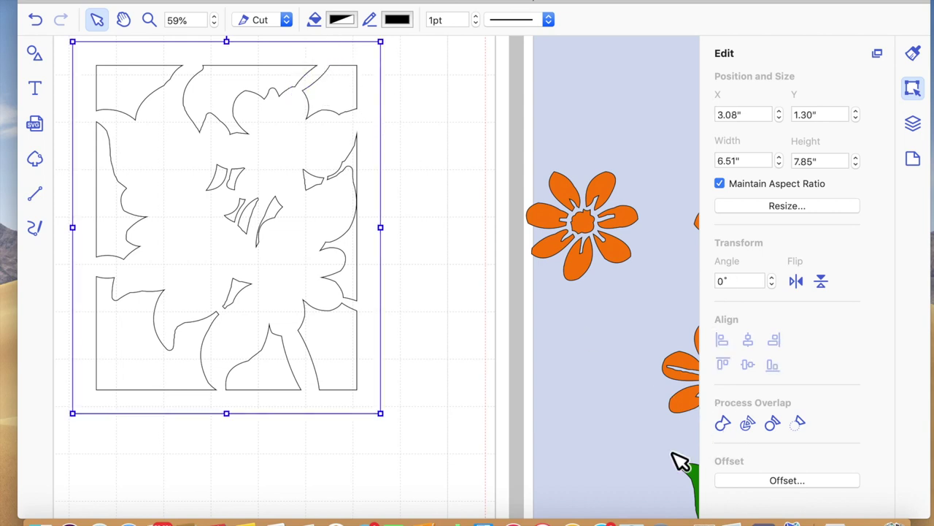
Fill the welded frame with the Snow colour.
left_click(913, 54)
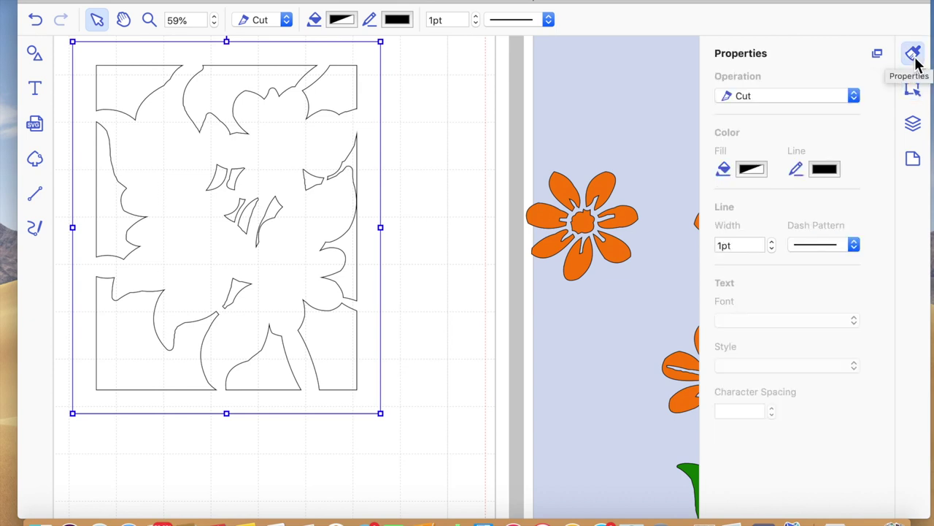
left_click(752, 169)
left_click(170, 254)
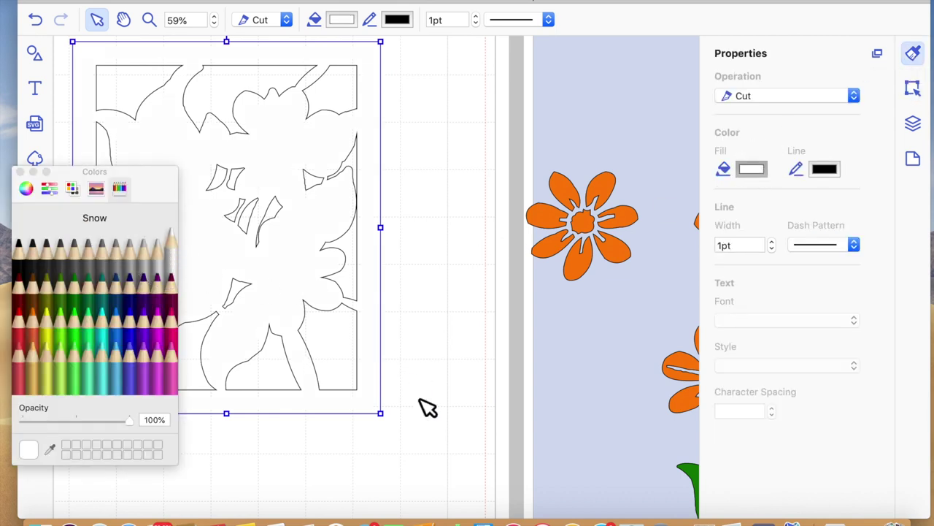
left_click(306, 481)
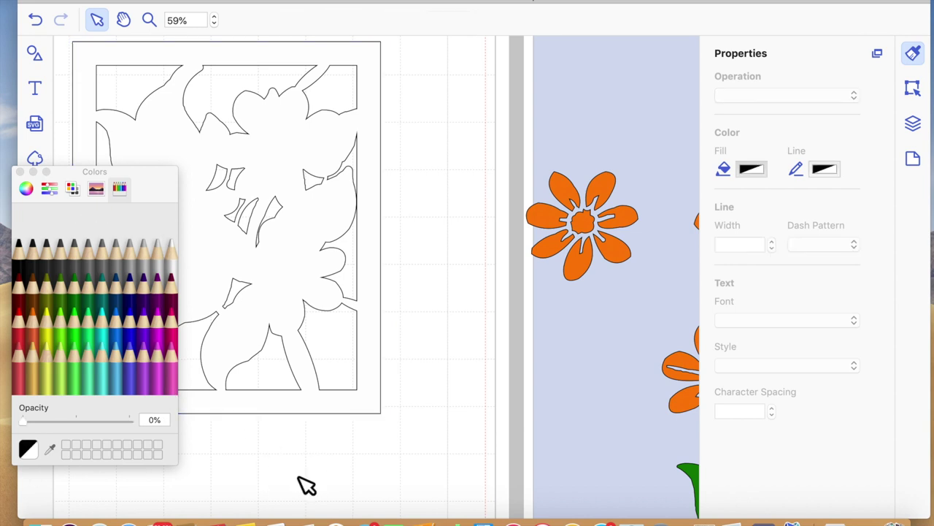
Fill the welded frame with the Mercury colour and lower the fill's opacity to 15%.
left_click(162, 269)
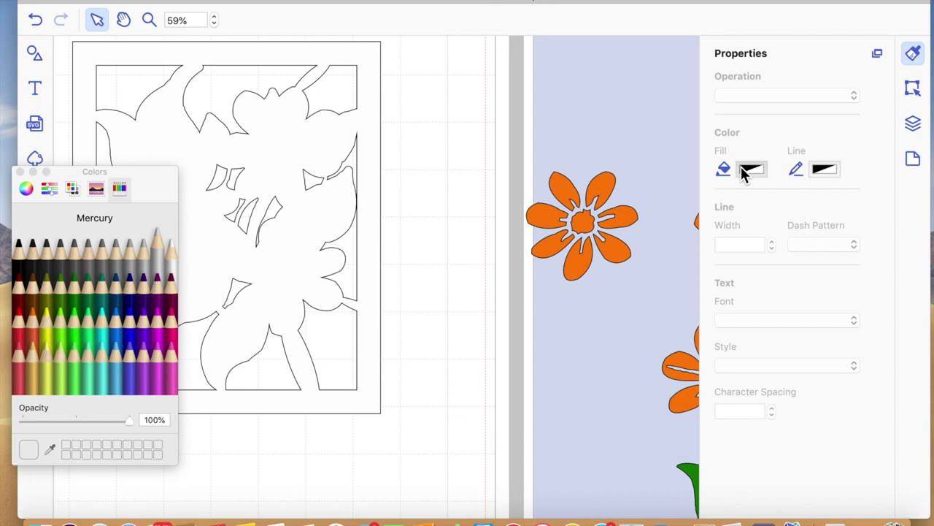
left_click(745, 173)
left_click(307, 252)
left_click(754, 173)
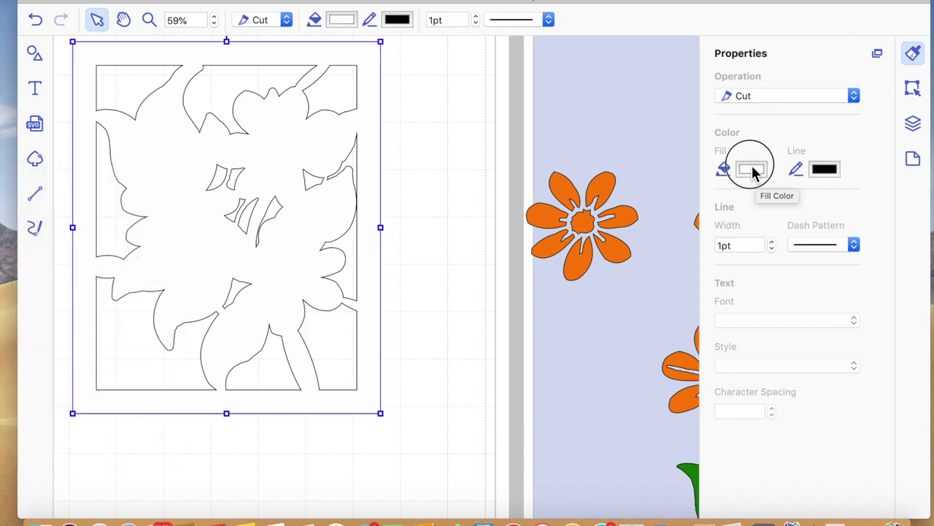
left_click(163, 267)
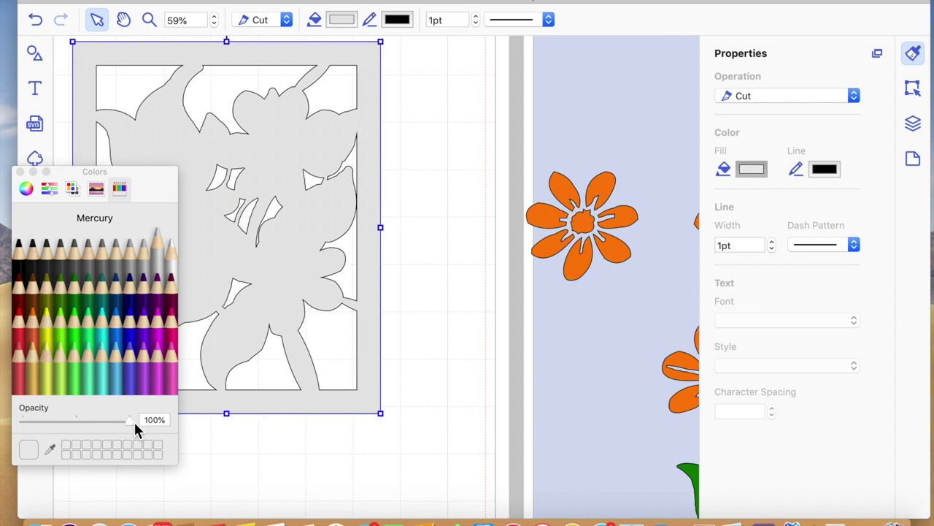
left_click_drag(95, 424, 45, 427)
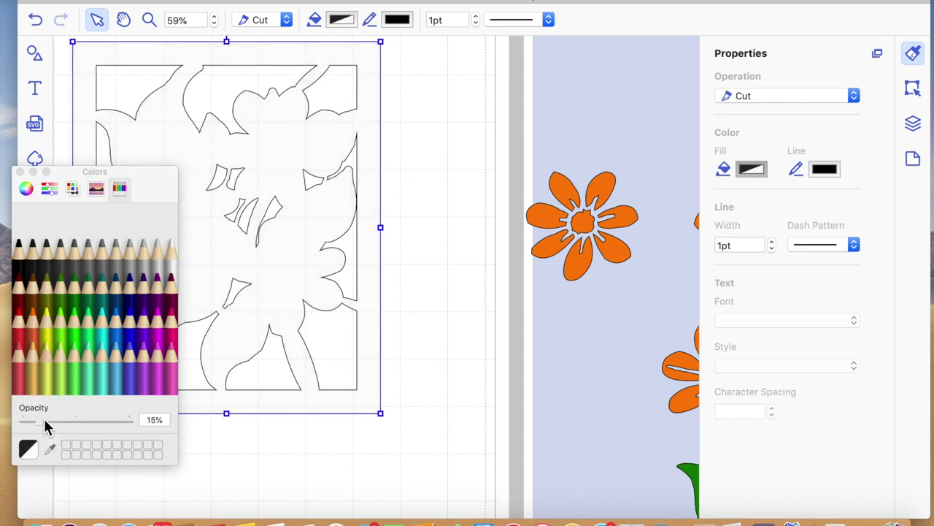
left_click(21, 173)
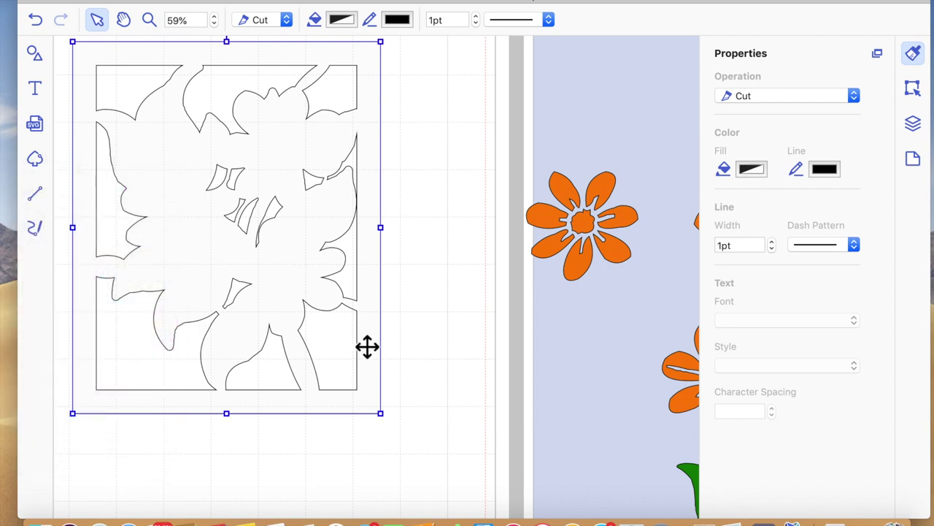
Move the orange flower and green leaf artwork onto the welded frame, aligning it with the floral silhouette.
left_click(214, 24)
scroll(467, 244, "right", 3)
scroll(468, 244, "down", 3)
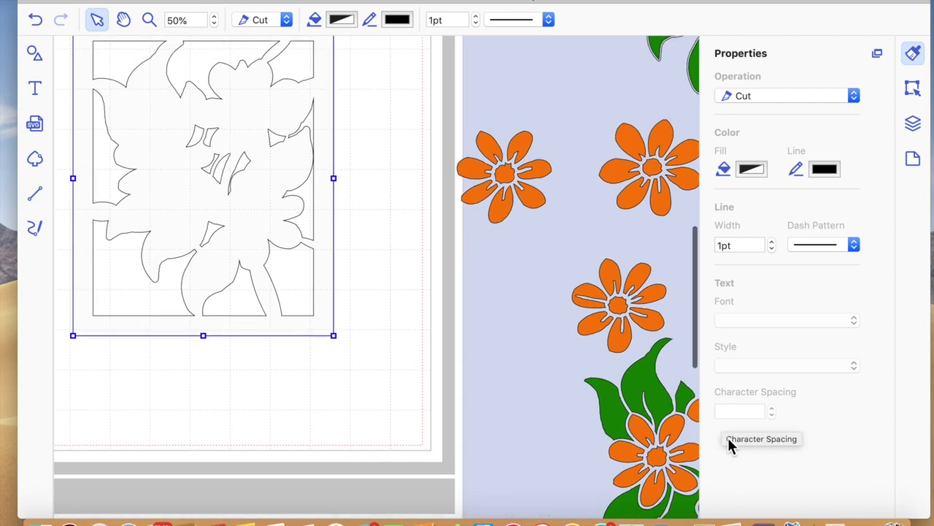
left_click_drag(646, 433, 402, 317)
left_click_drag(341, 276, 198, 232)
key("Left")
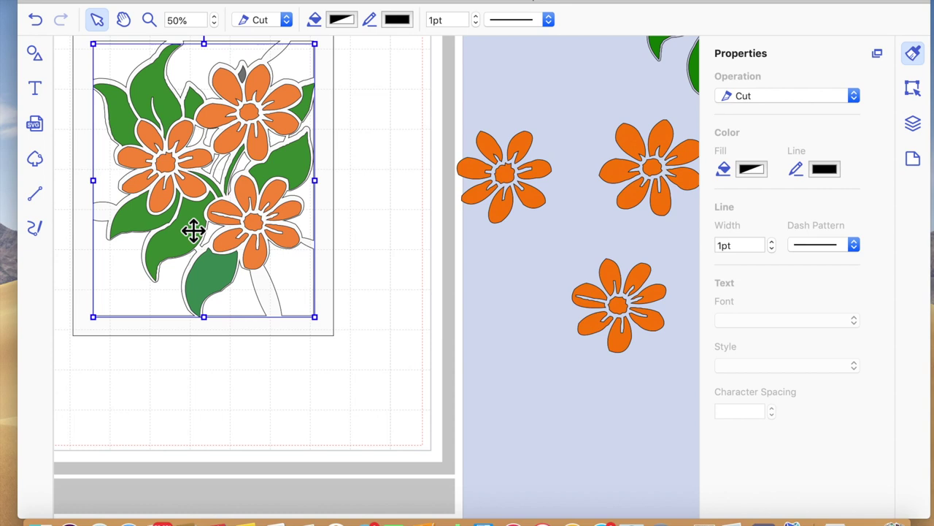
Nudge the flower and leaf artwork up and slightly sideways until it sits evenly inside the floral silhouette.
key("Up")
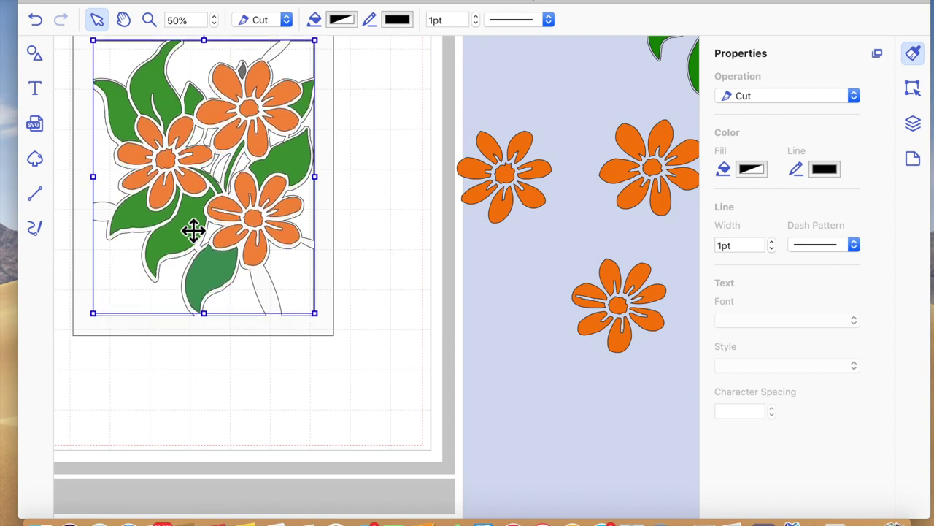
key("Left")
key("Down")
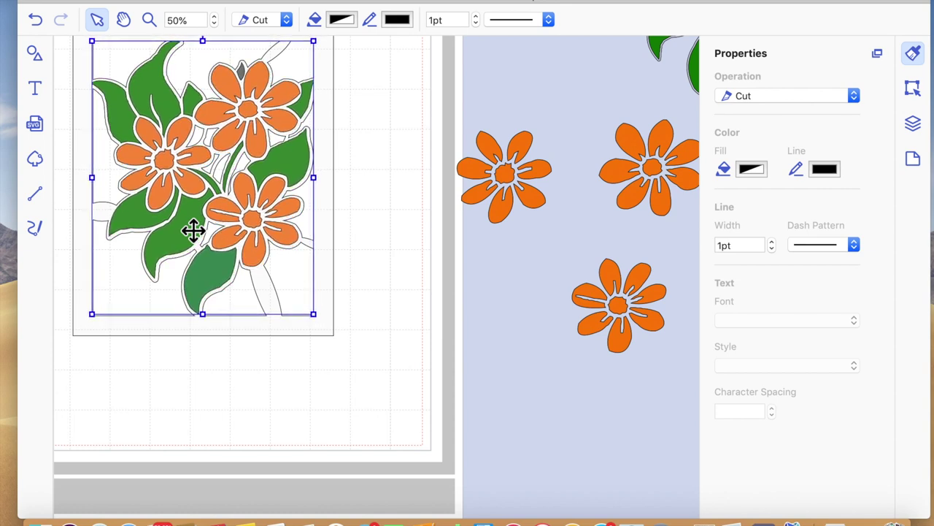
key("Down")
key("Down")
key("Up")
key("Up")
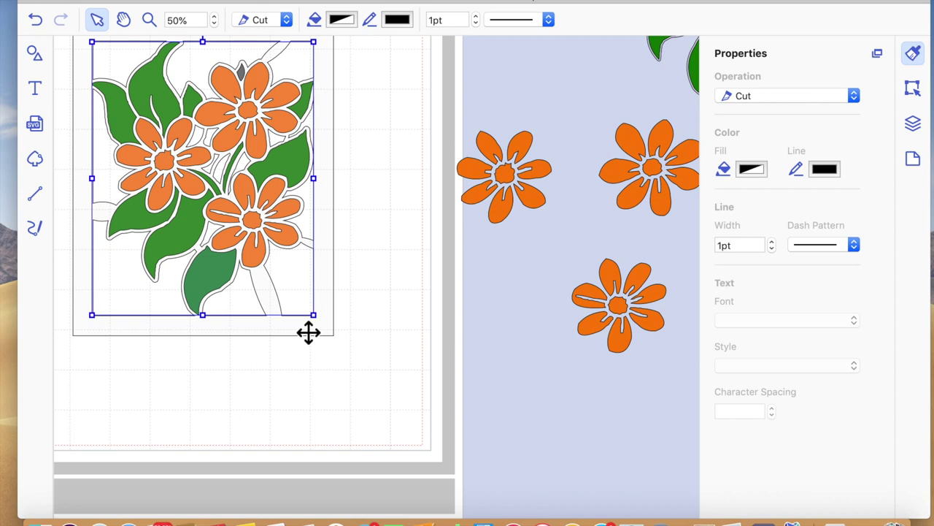
left_click(324, 387)
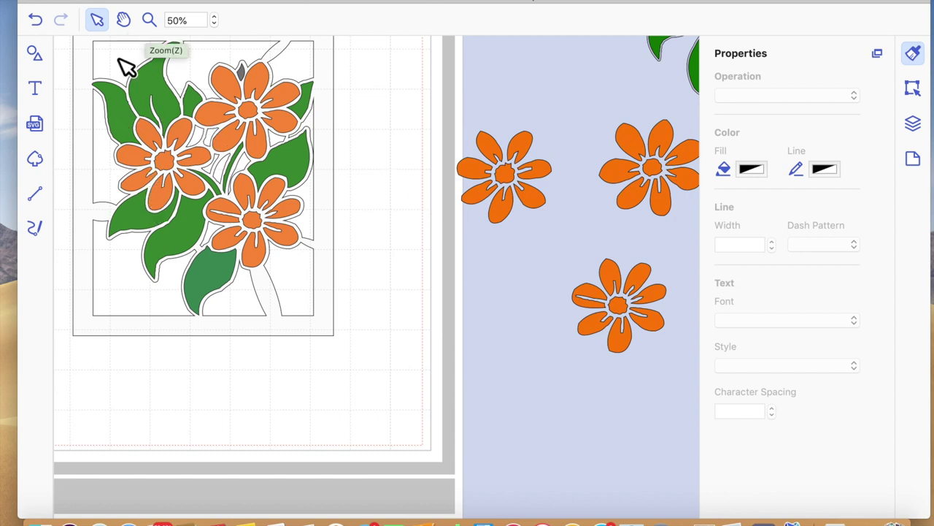
Select the frame together with the flower and leaf artwork and move both towards the middle of the page.
left_click(361, 407)
left_click(250, 244)
left_click_drag(251, 245, 208, 199)
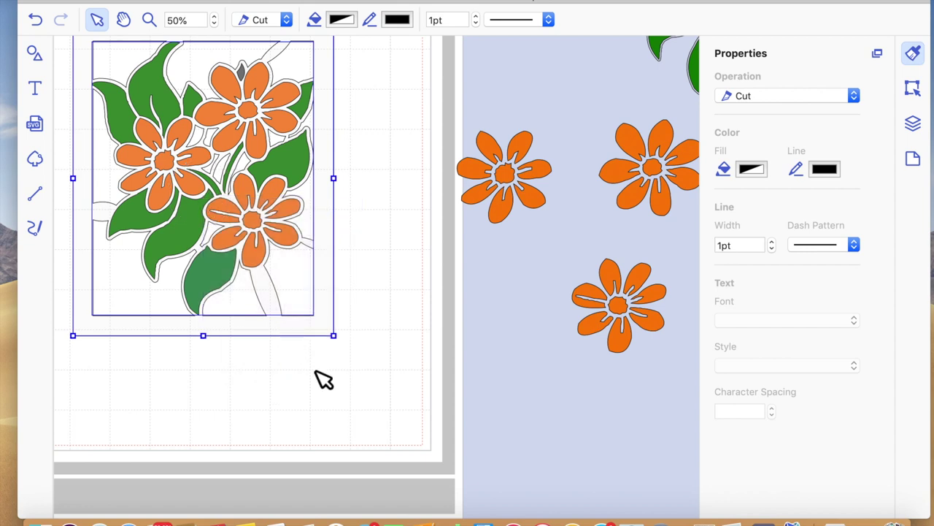
left_click(253, 249)
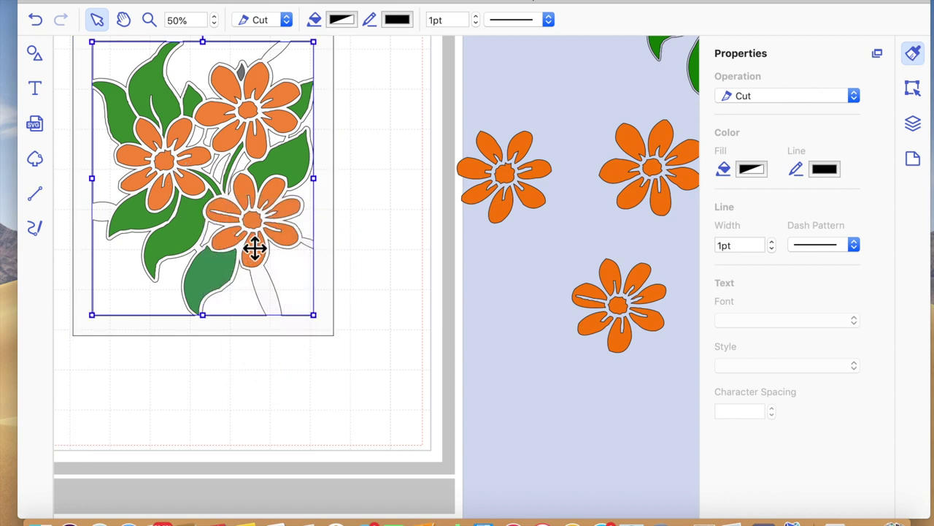
left_click(334, 323)
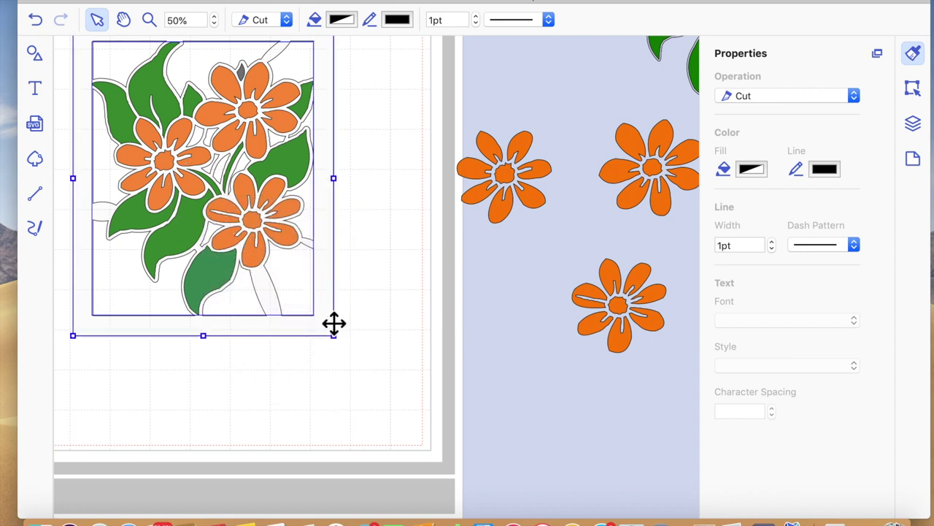
left_click(267, 235)
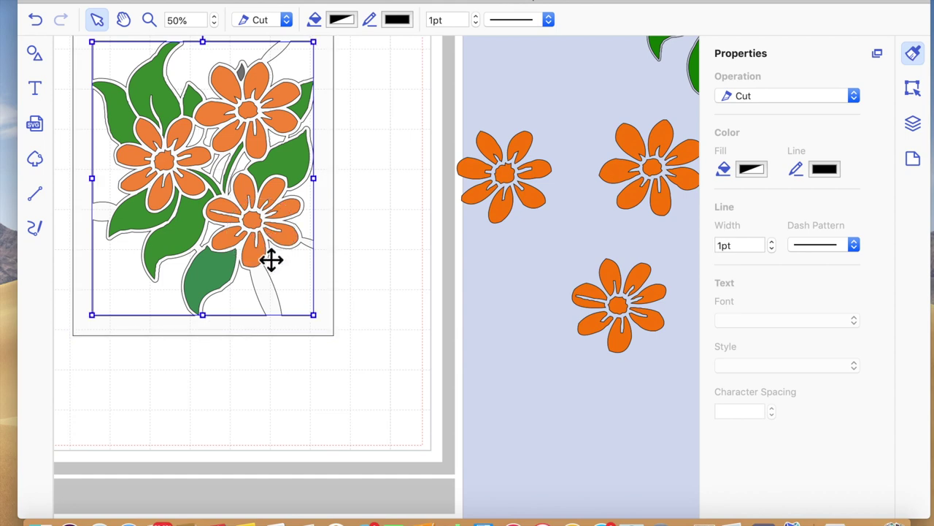
left_click(325, 336)
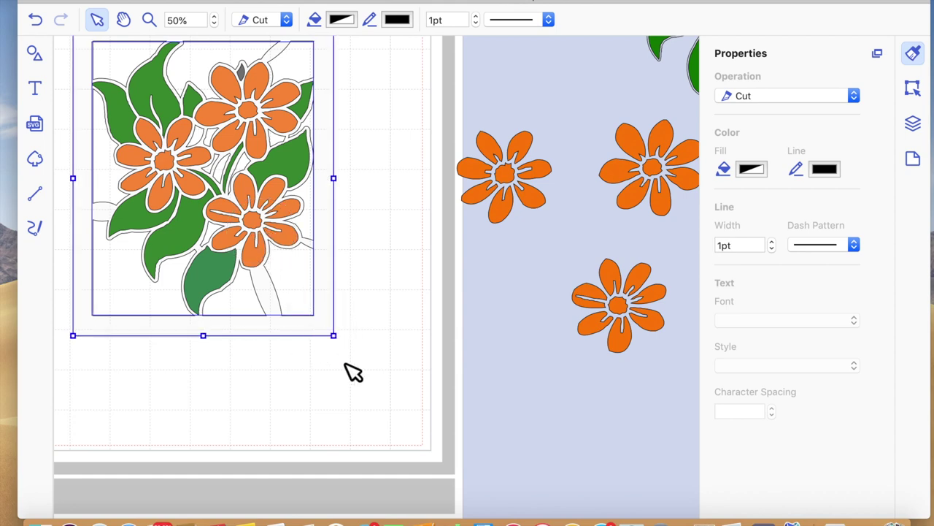
left_click_drag(255, 261, 273, 271)
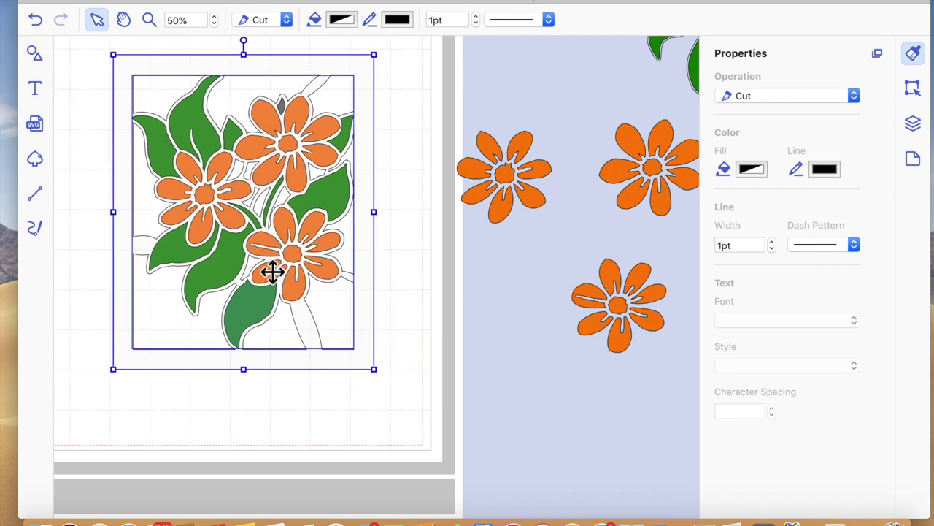
left_click(313, 420)
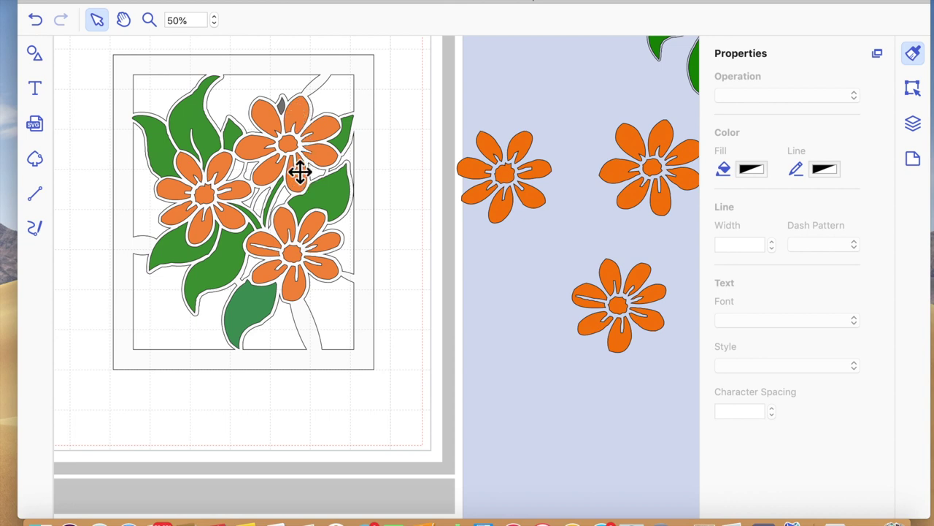
left_click(287, 111)
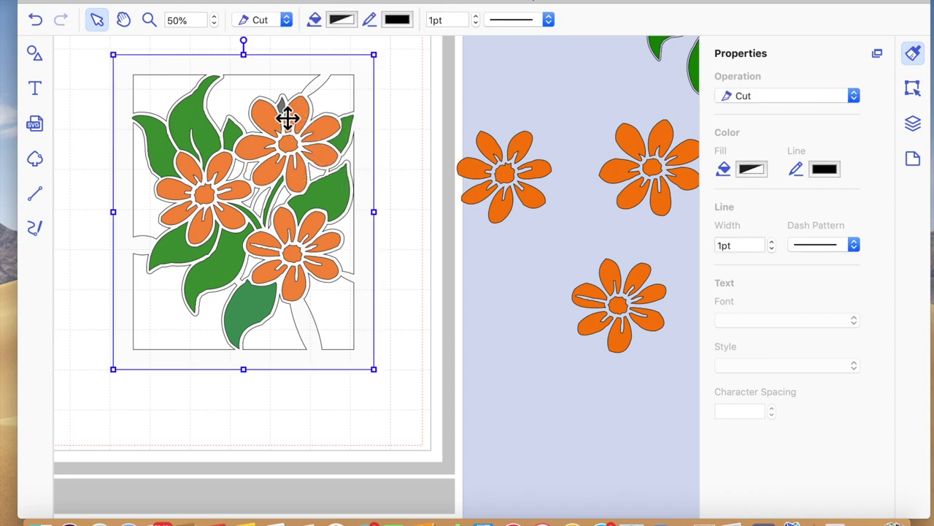
double_click(317, 142)
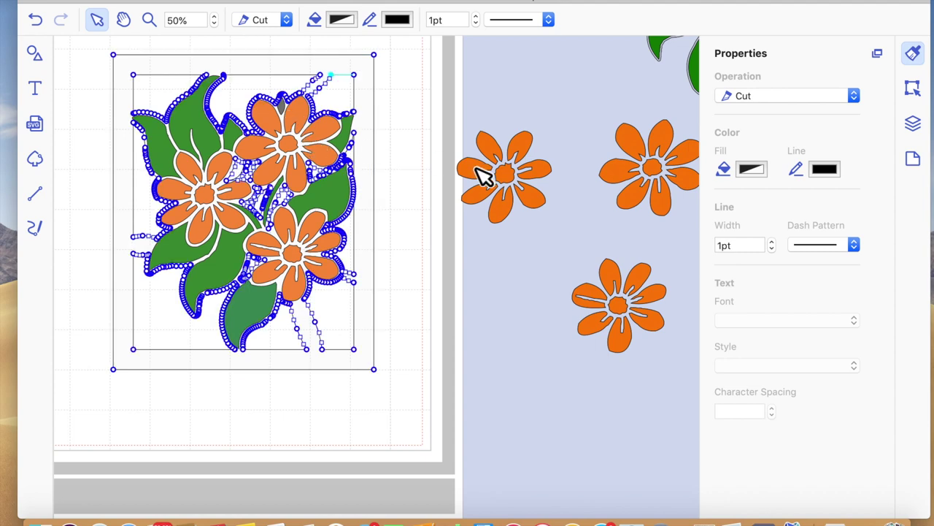
left_click(444, 135)
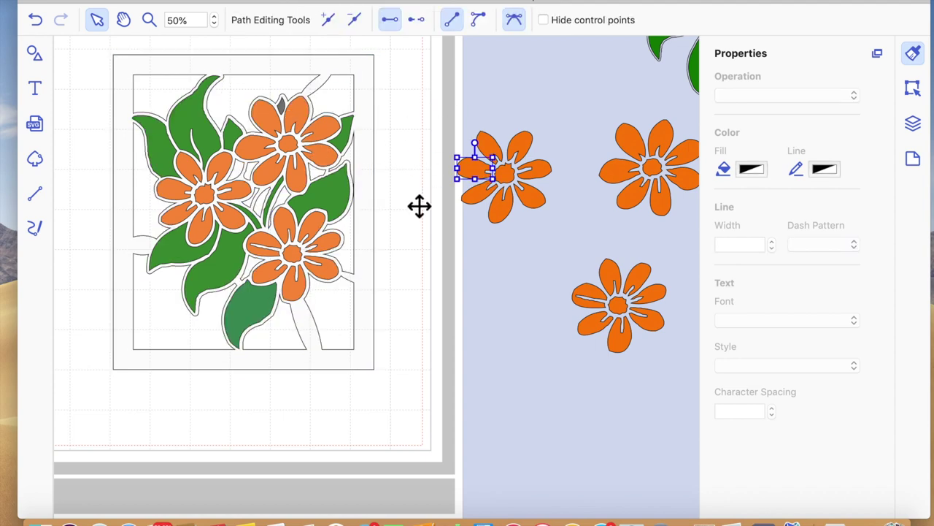
left_click(315, 138)
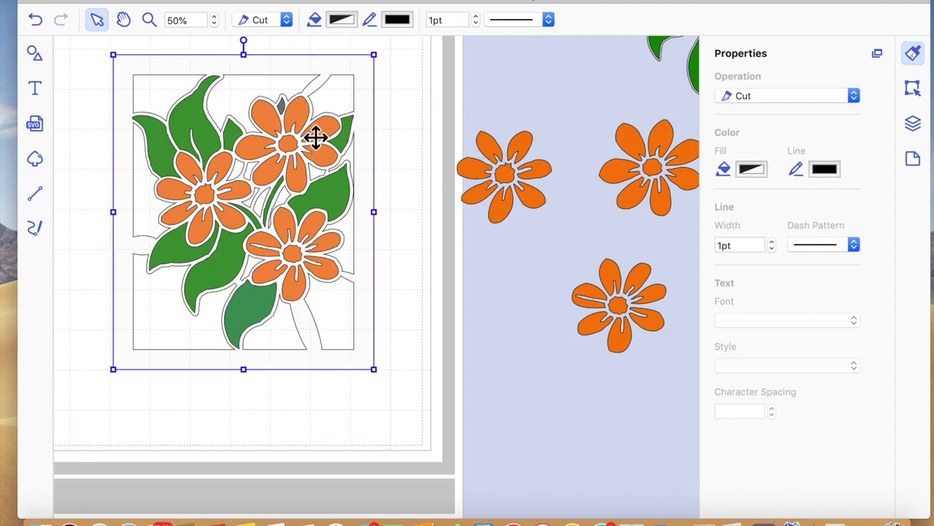
left_click(414, 259)
left_click(330, 206)
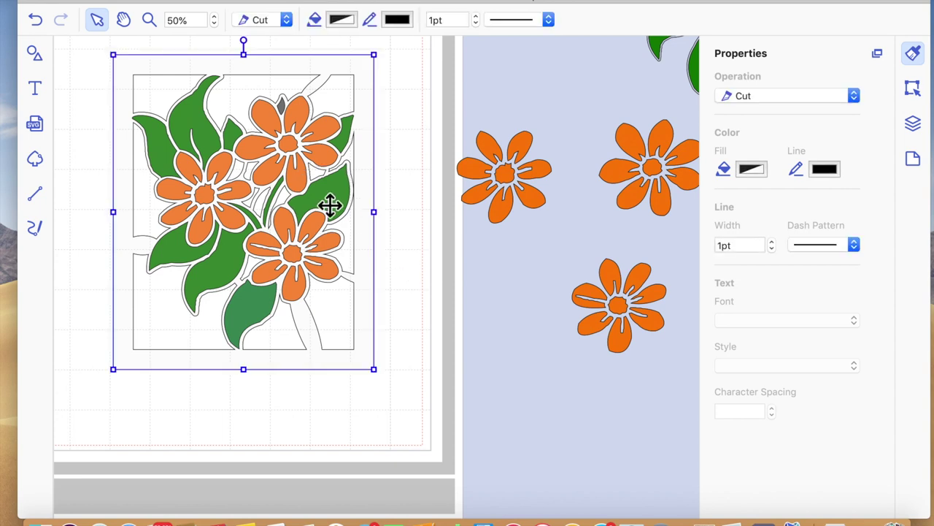
left_click(422, 262)
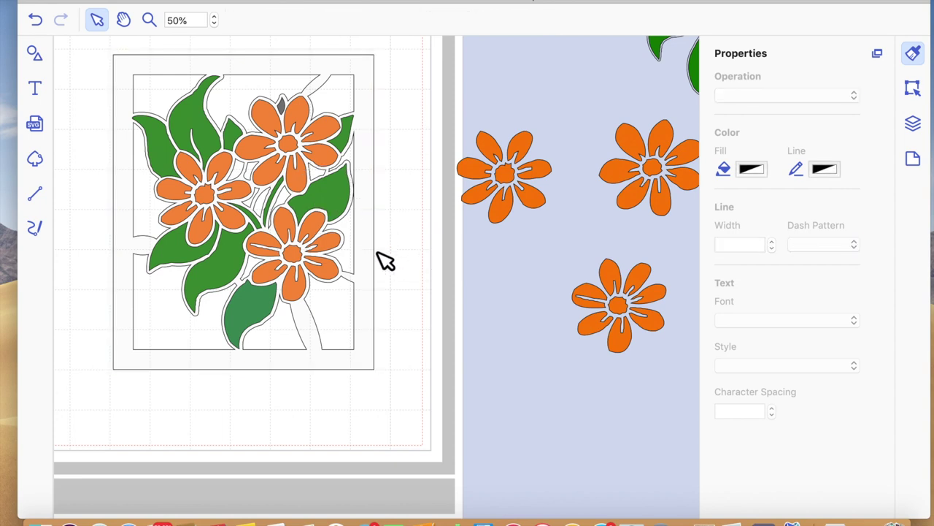
mouse_move(308, 181)
left_mouse_down()
mouse_move(311, 212)
mouse_move(311, 198)
left_mouse_up()
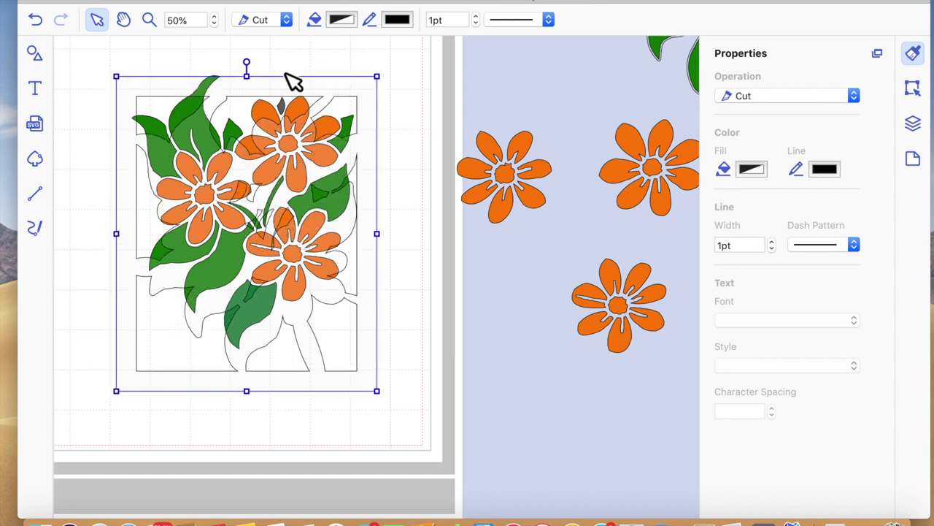
left_click(37, 24)
Send the welded frame to the back, behind the flower and leaf artwork.
left_click(358, 295)
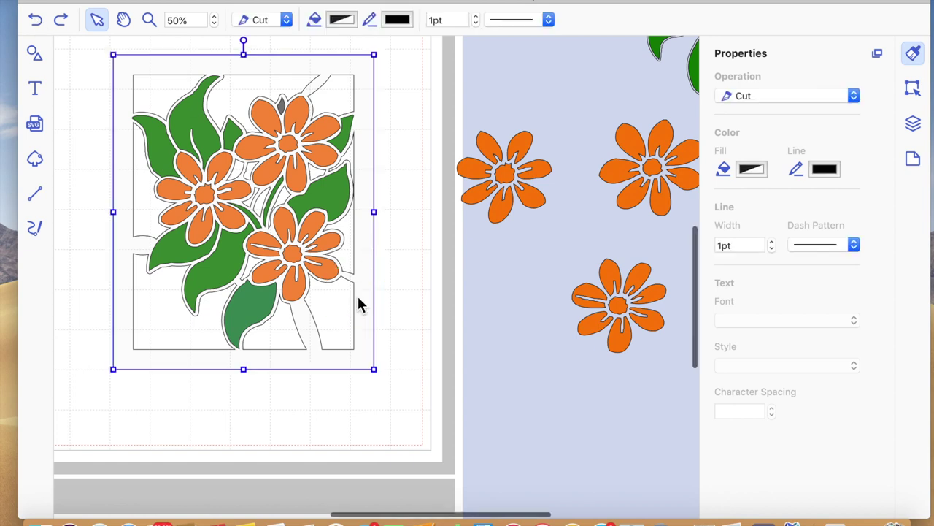
right_click(357, 293)
mouse_move(409, 426)
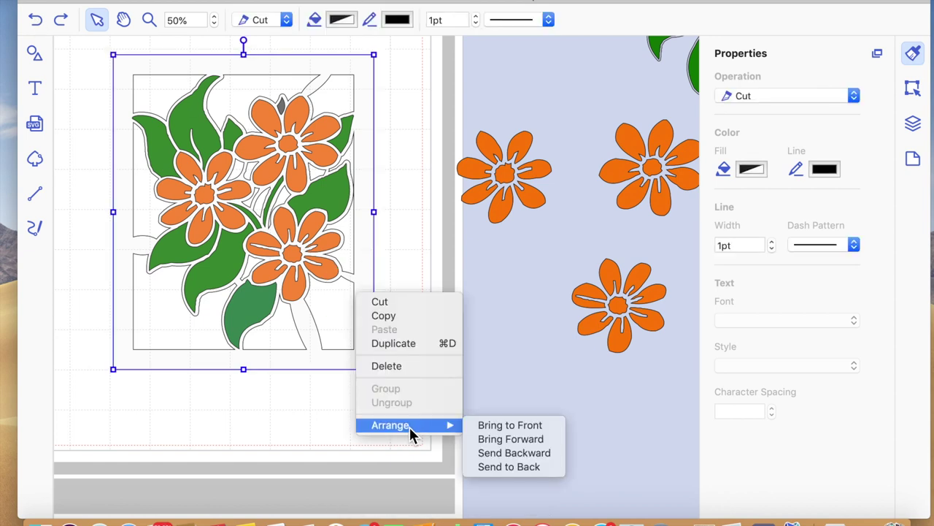
left_click(512, 468)
left_click(369, 388)
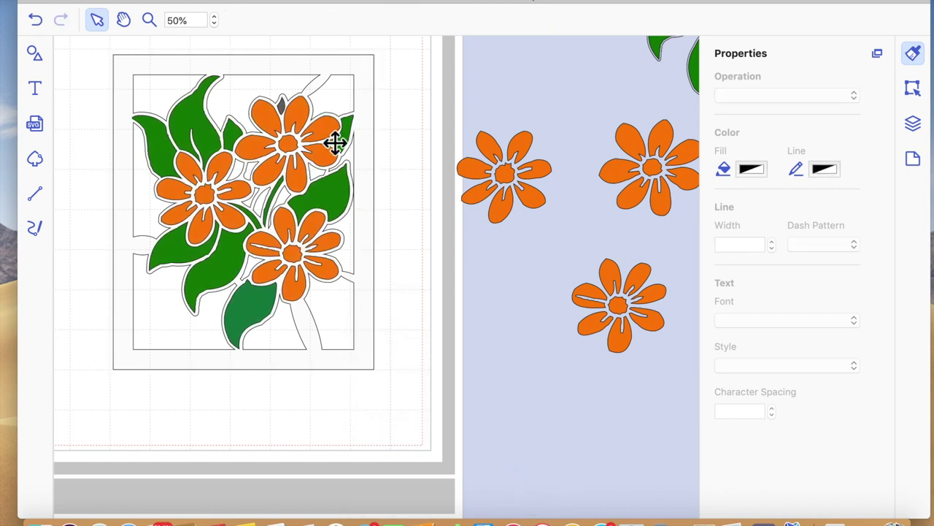
Ungroup the flower and leaf artwork into its separate shapes.
left_click(294, 117)
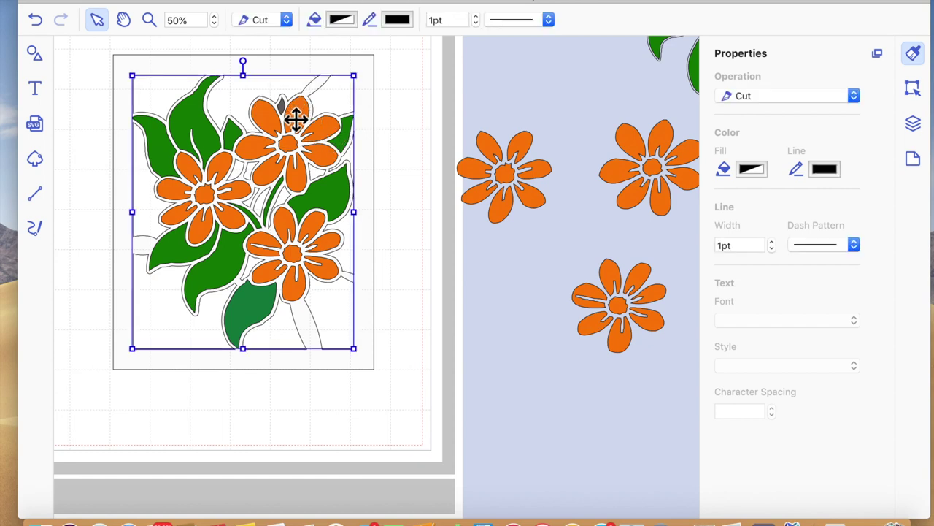
right_click(295, 120)
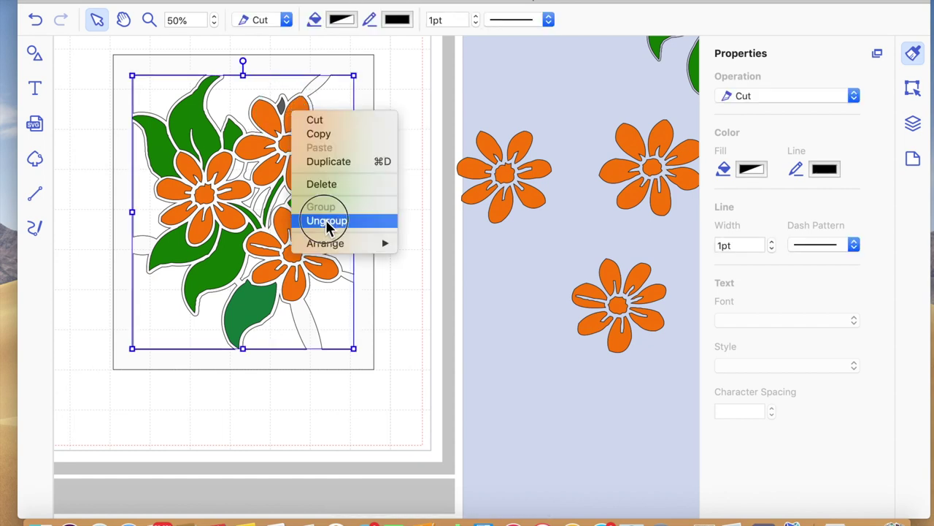
left_click(329, 218)
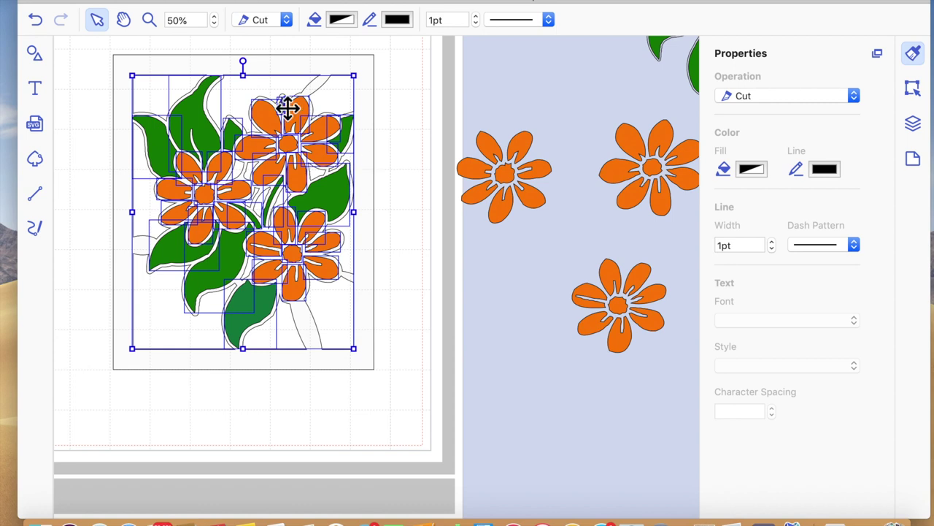
left_click(373, 135)
Try an orange fill on the small grey leaf tip between the upper flower's petals.
left_click(281, 106)
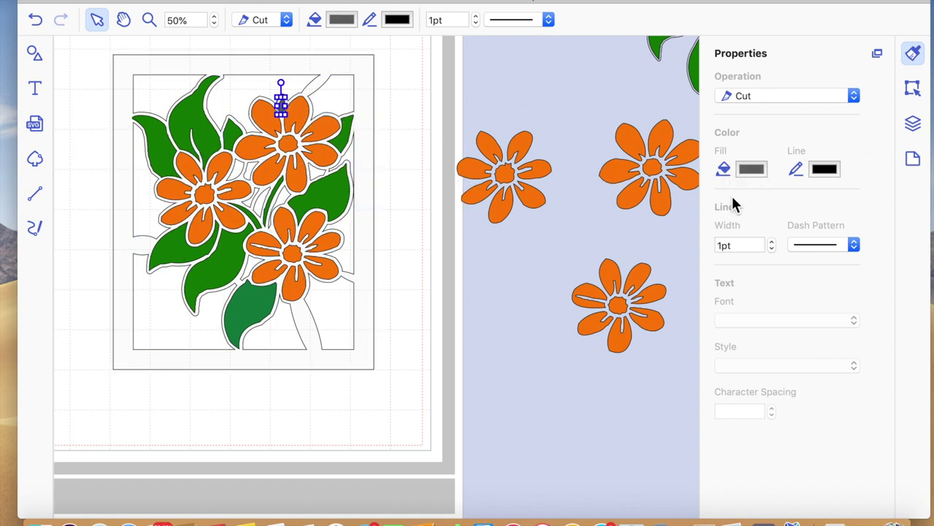
left_click(746, 175)
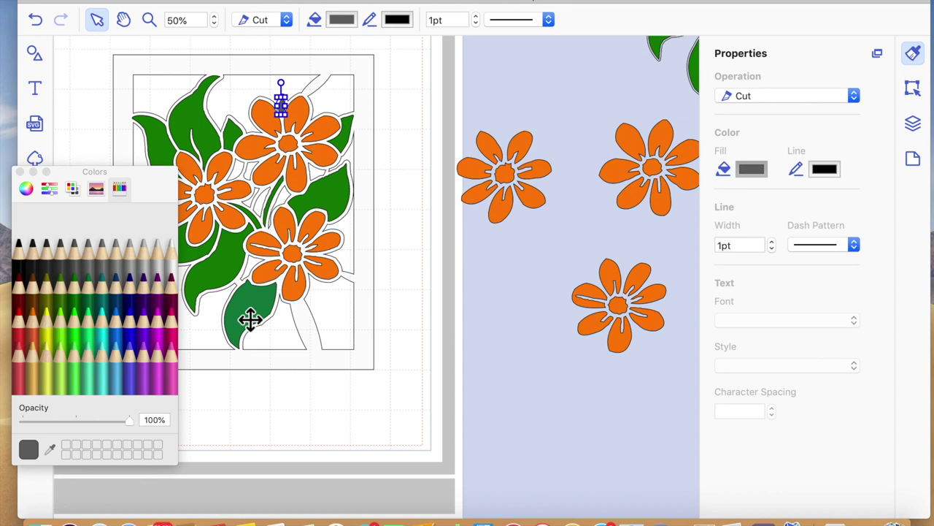
left_click(32, 321)
left_click(380, 396)
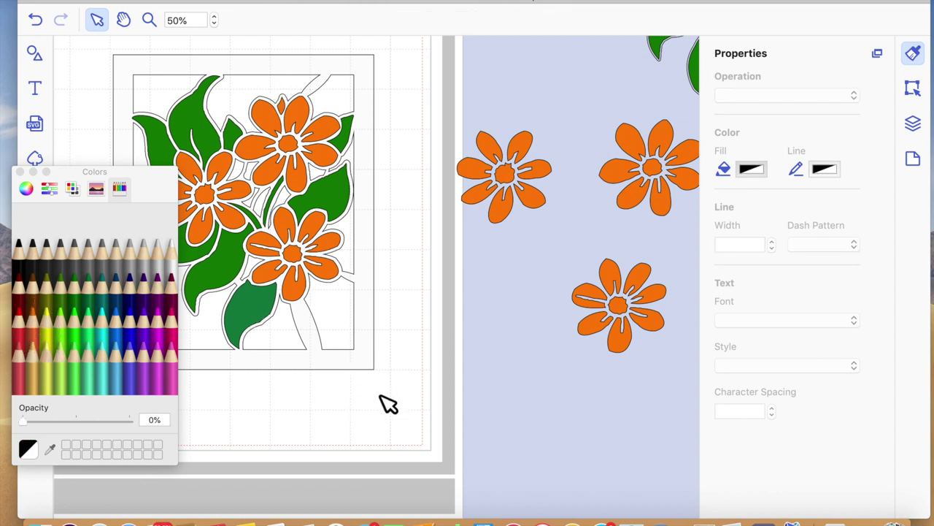
Fill the small leaf tip between the upper flower's petals with the Clover green colour.
left_click(285, 109)
left_click(73, 284)
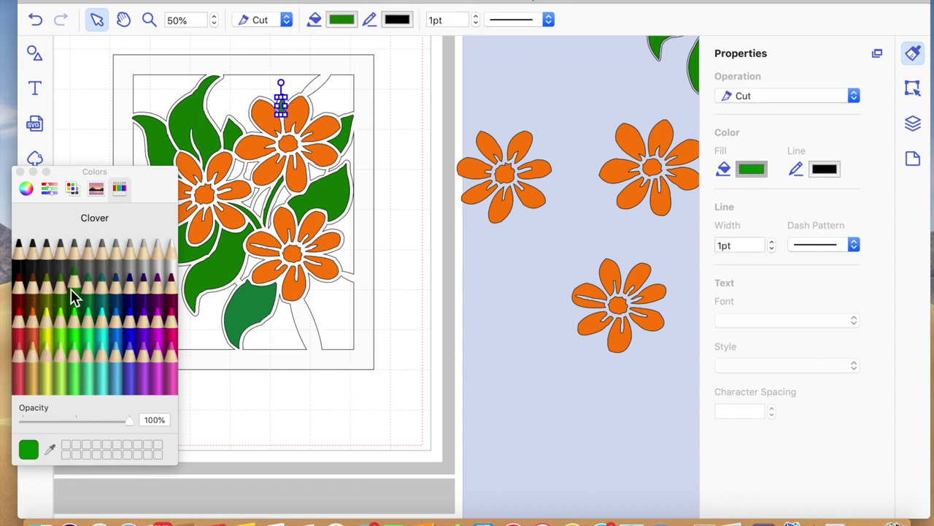
left_click(361, 353)
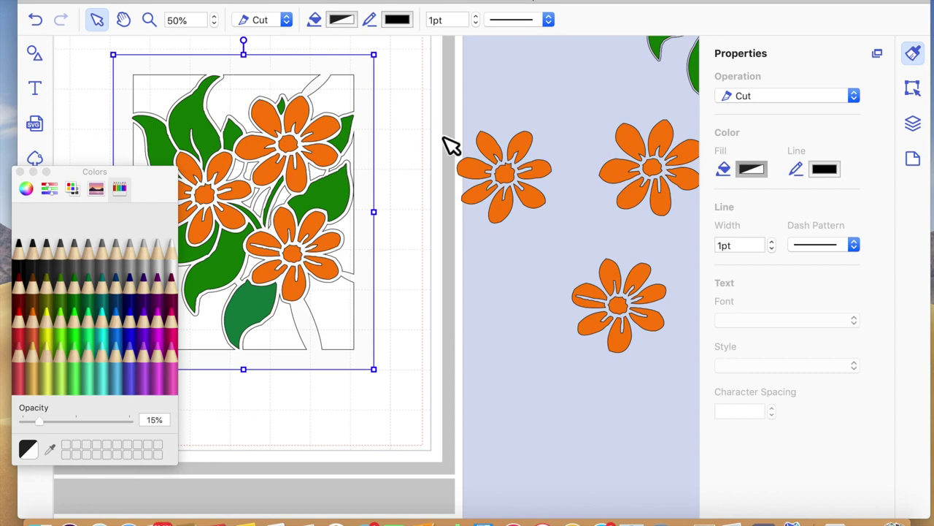
Find the welded frame's shape in the layer list and hide it.
left_click(414, 222)
left_click(371, 224)
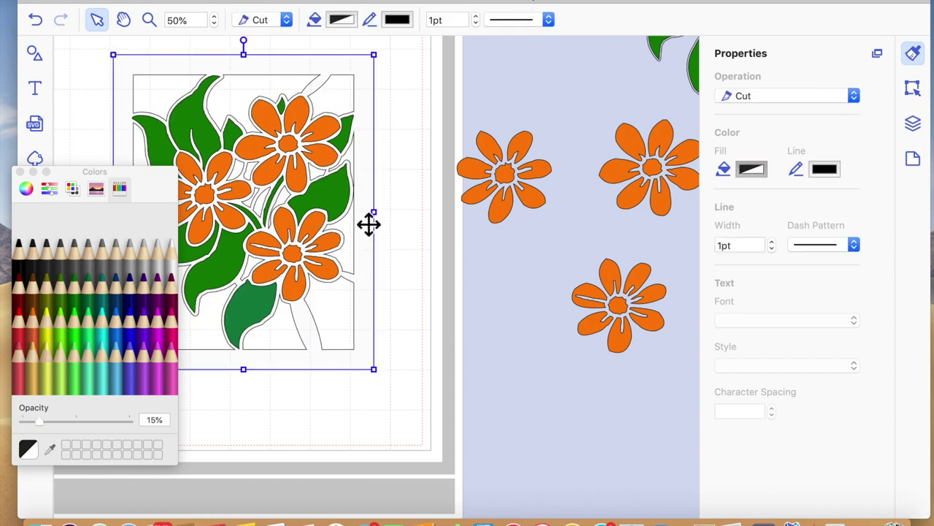
left_click(914, 124)
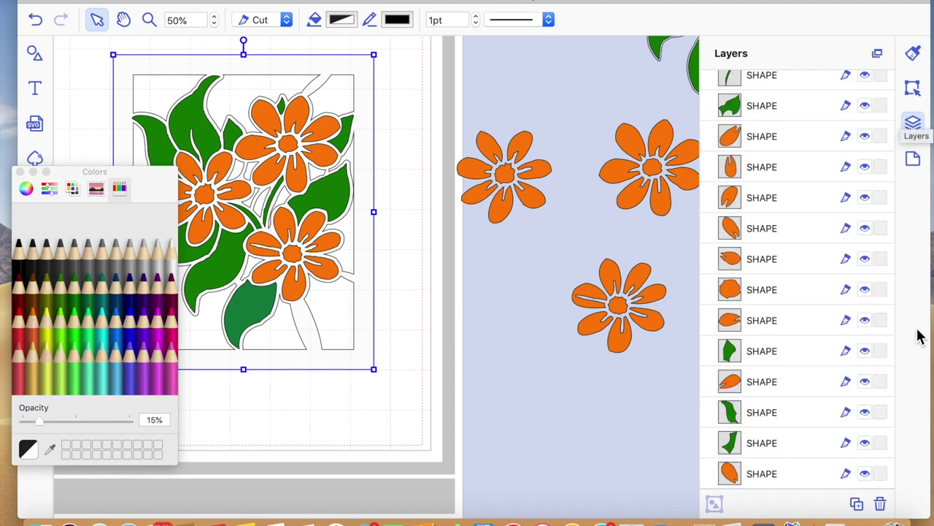
scroll(741, 442, "down", 10)
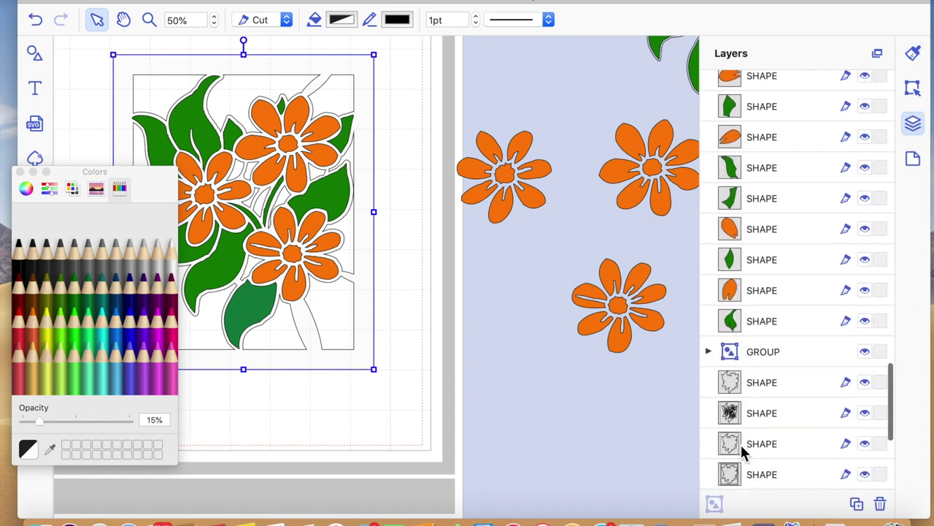
scroll(741, 447, "down", 5)
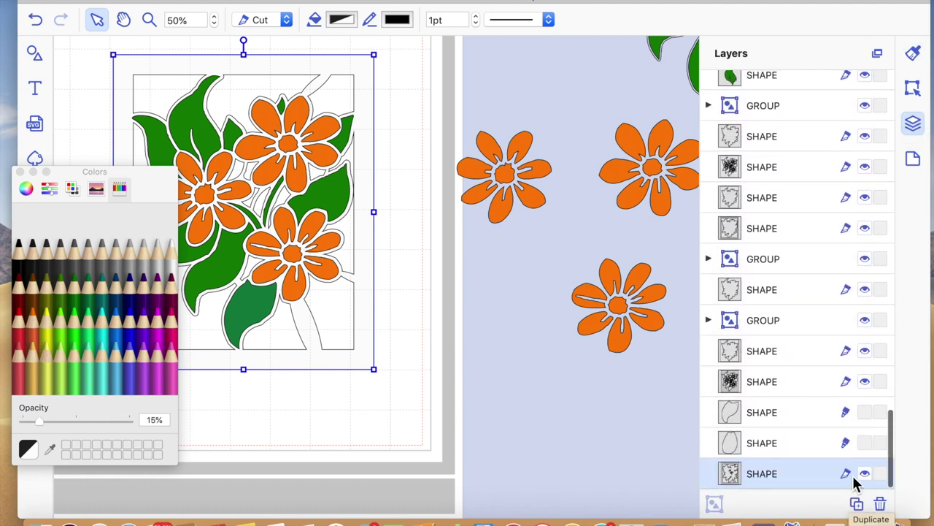
left_click(864, 474)
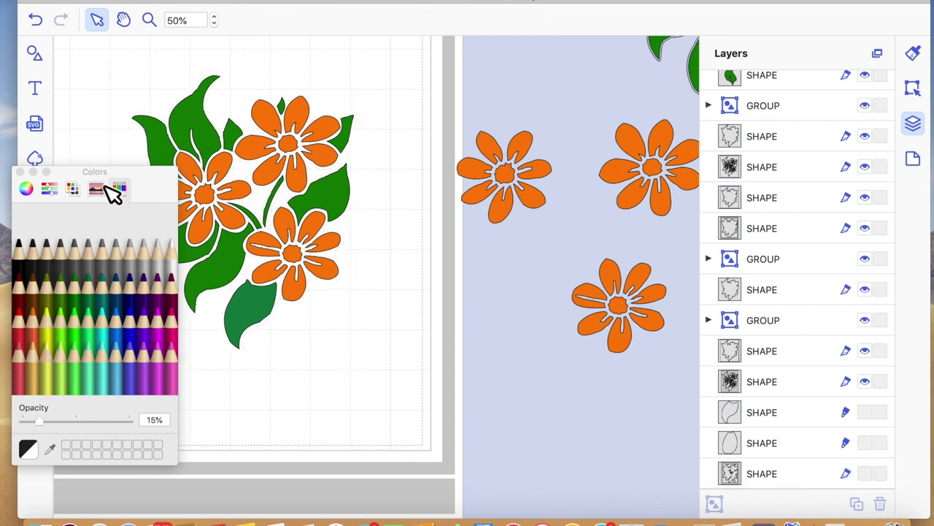
Close the colour picker and group all the flower and leaf shapes on the page into one object.
left_click(19, 173)
left_click_drag(119, 65, 364, 369)
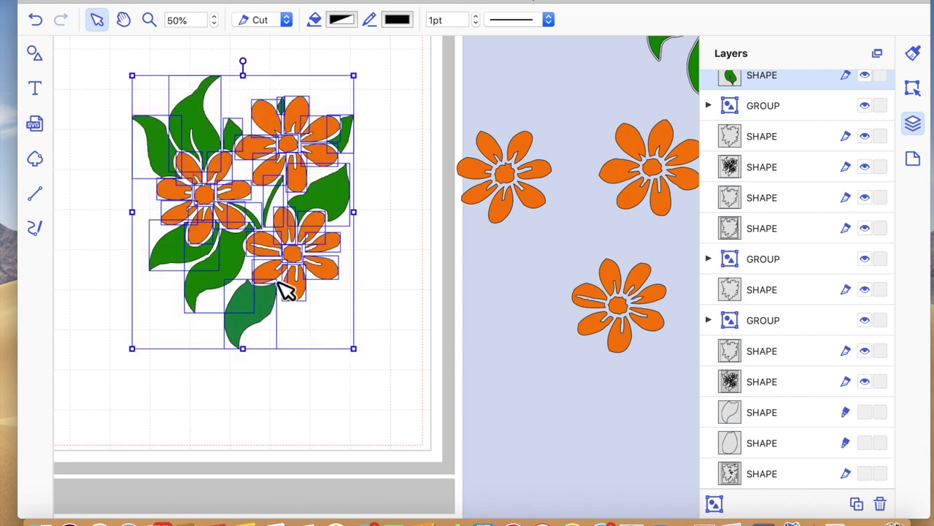
right_click(297, 260)
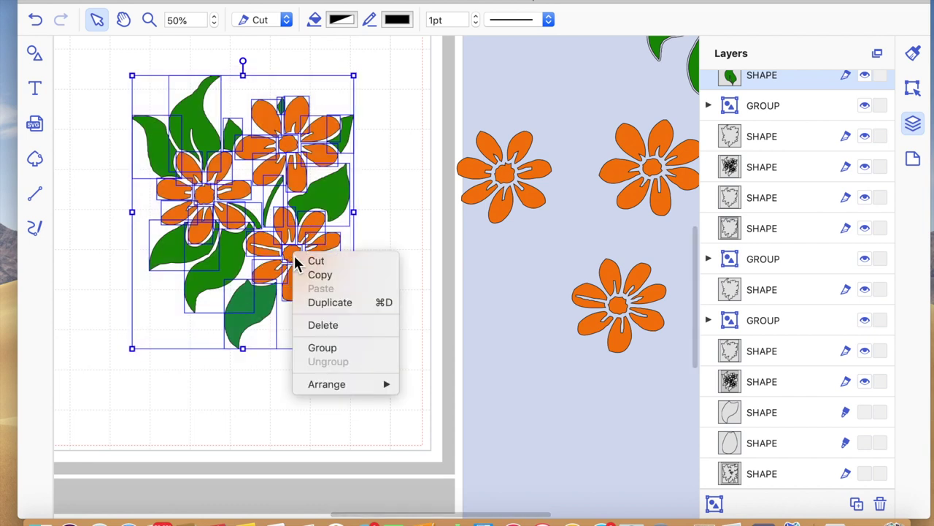
left_click(330, 349)
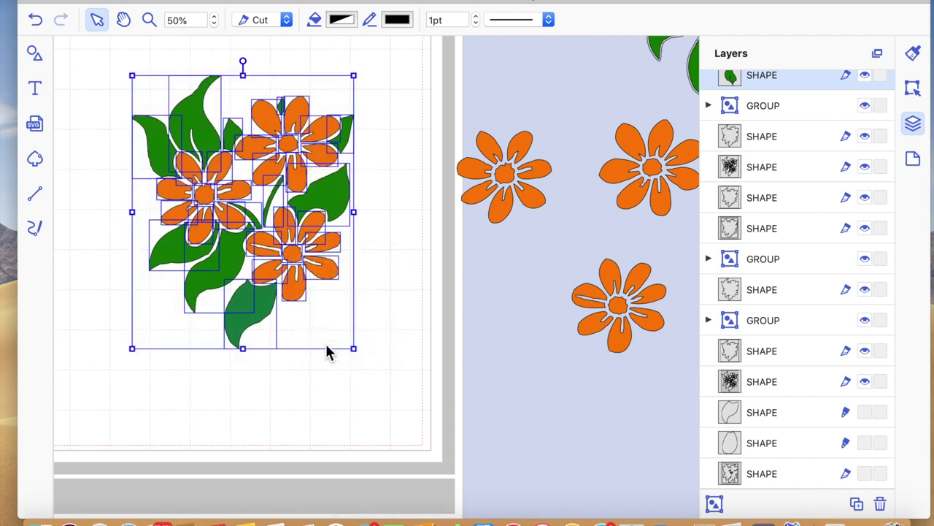
left_click(290, 407)
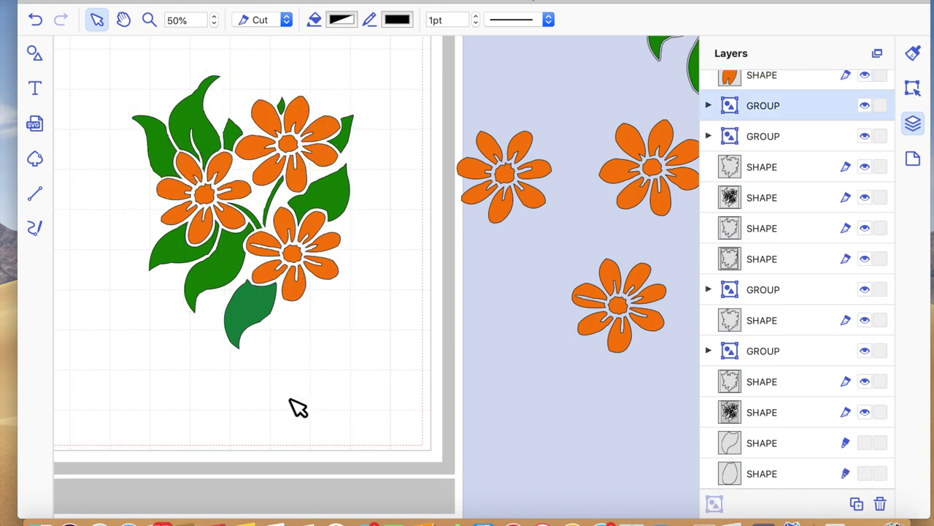
Make the hidden welded frame shape at the end of the layer list visible again.
scroll(838, 476, "down", 2)
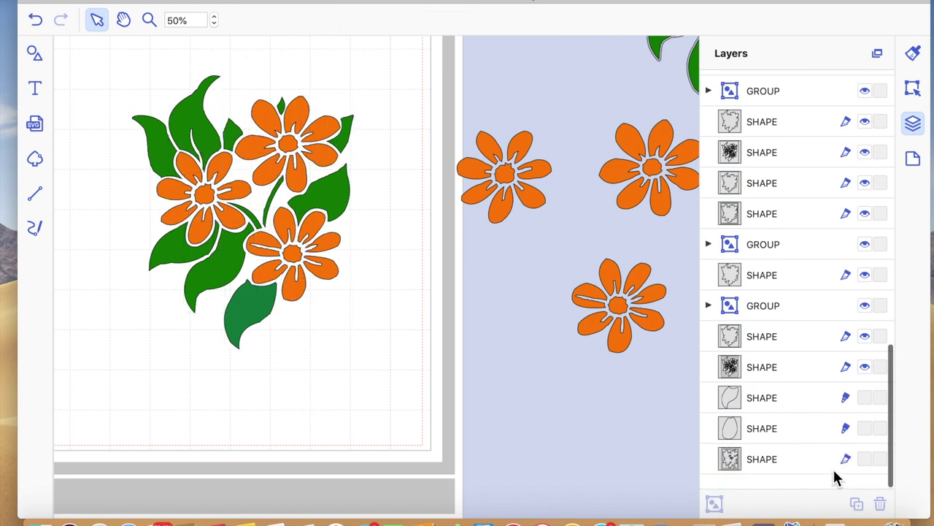
left_click(864, 321)
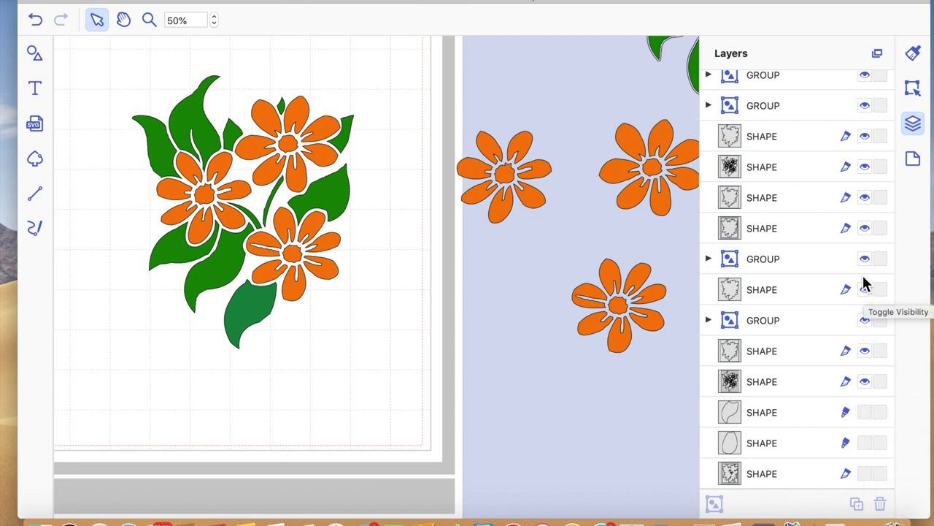
scroll(853, 335, "down", 1)
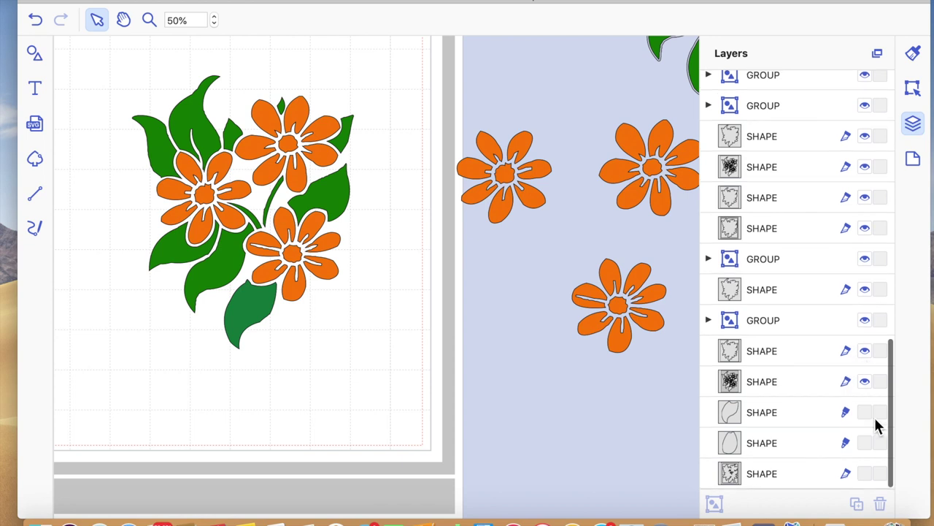
left_click(863, 475)
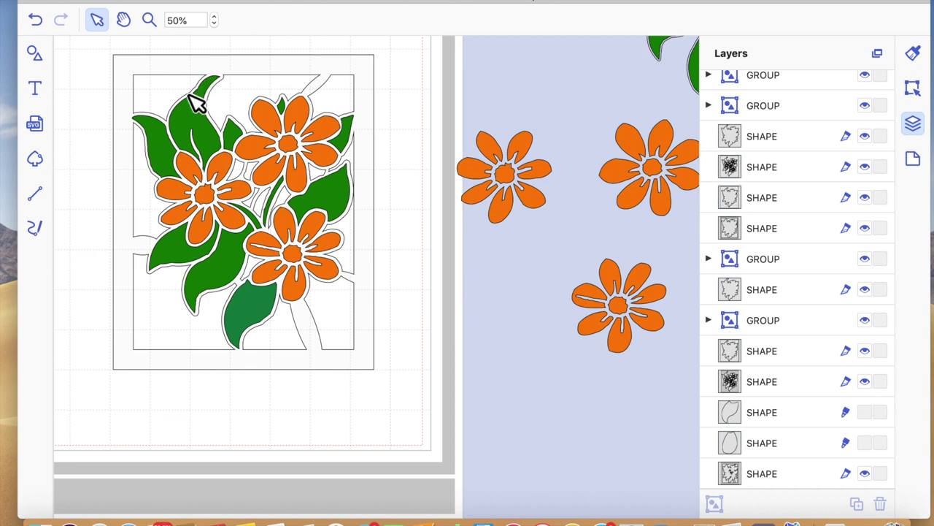
Set the grouped flowers and leaves to the Draw operation and check that the welded frame uses Cut.
left_click(160, 78)
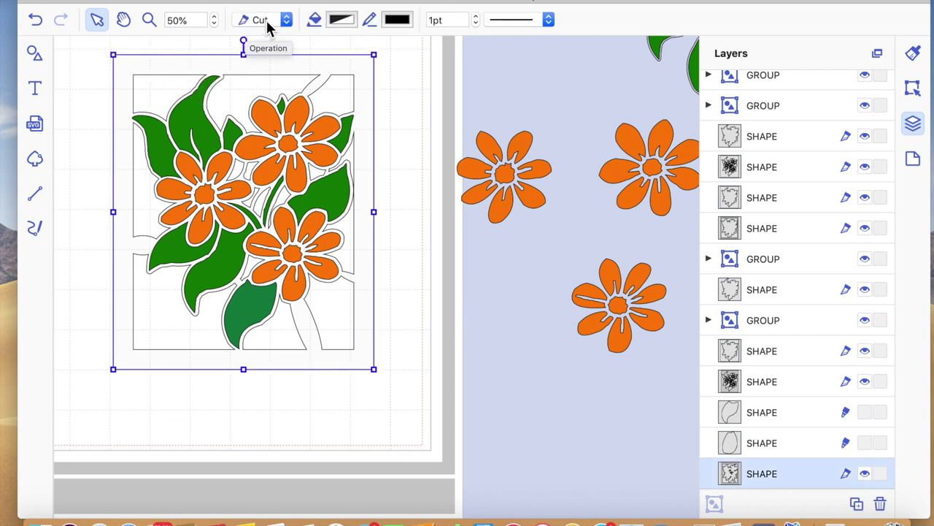
left_click(259, 150)
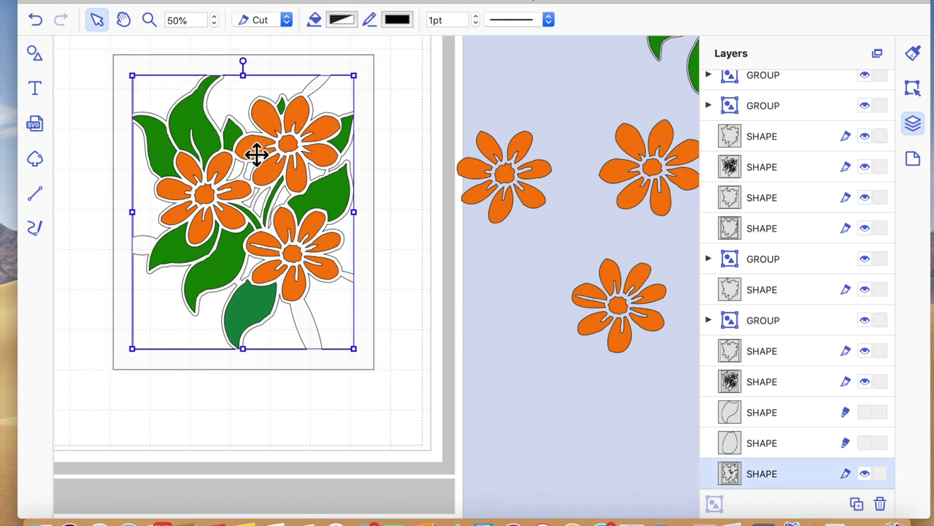
left_click(288, 21)
left_click(282, 37)
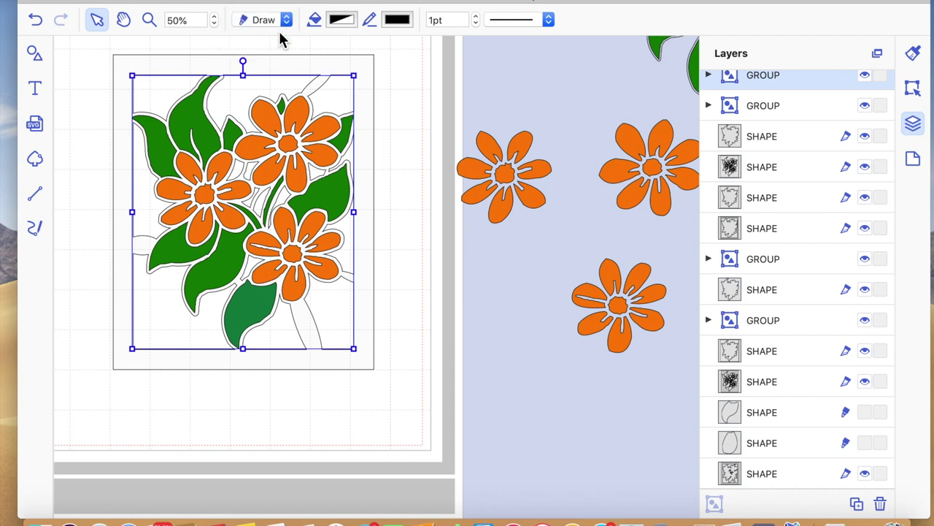
left_click(395, 183)
left_click(321, 159)
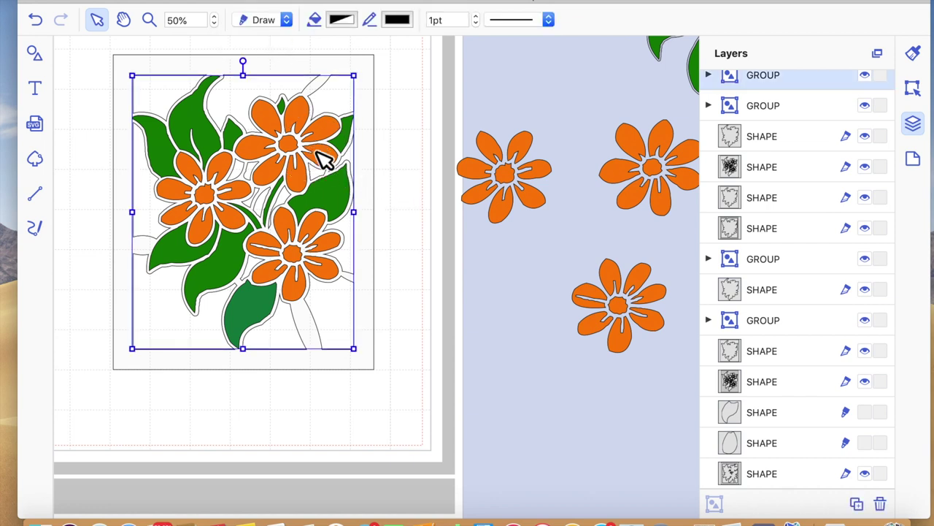
left_click(392, 181)
left_click(369, 163)
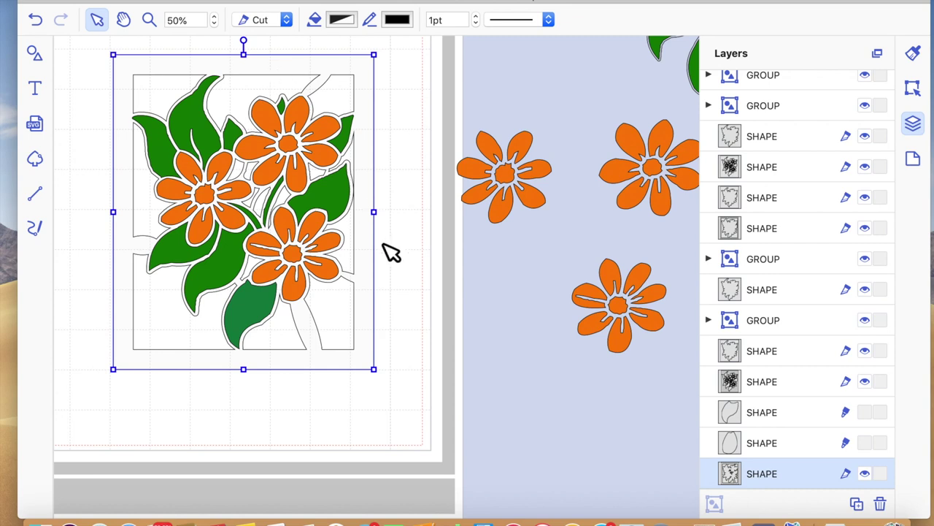
left_click(431, 373)
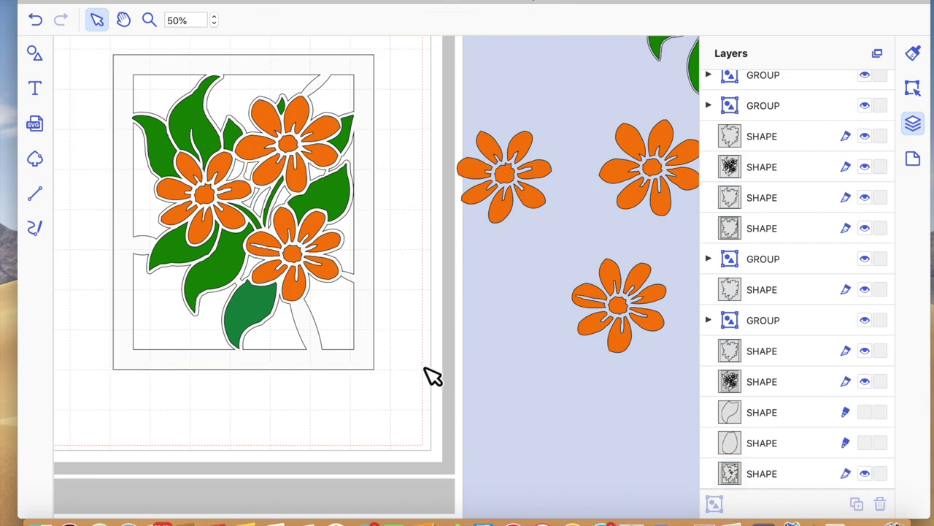
Add a plain square from the shape library to the page.
left_click(35, 55)
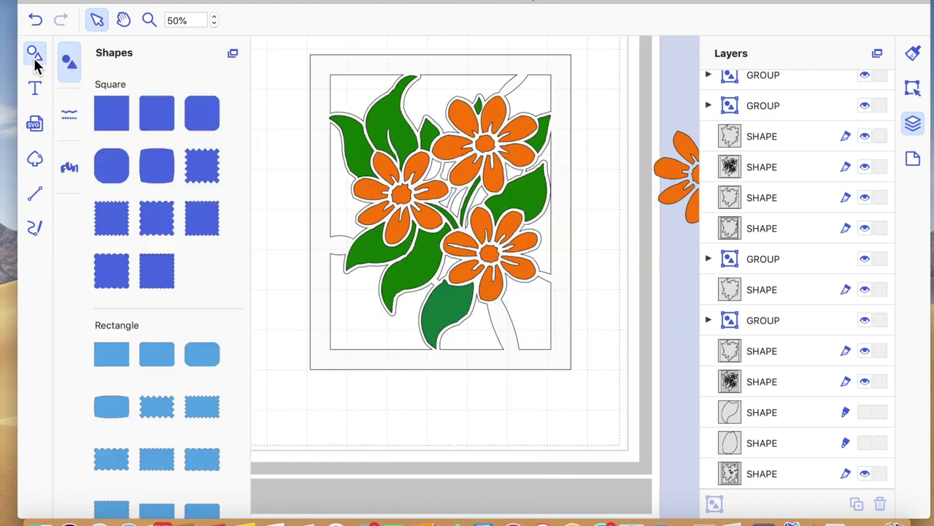
left_click(113, 125)
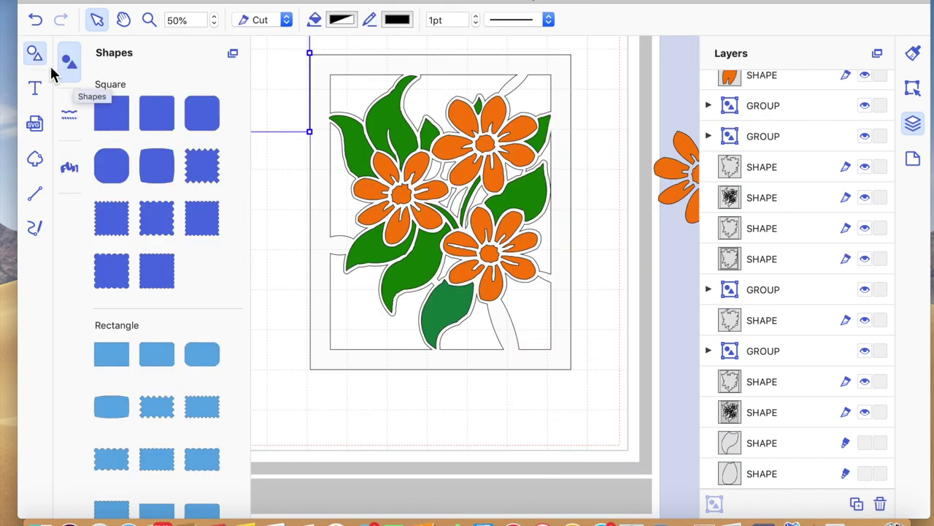
left_click(30, 56)
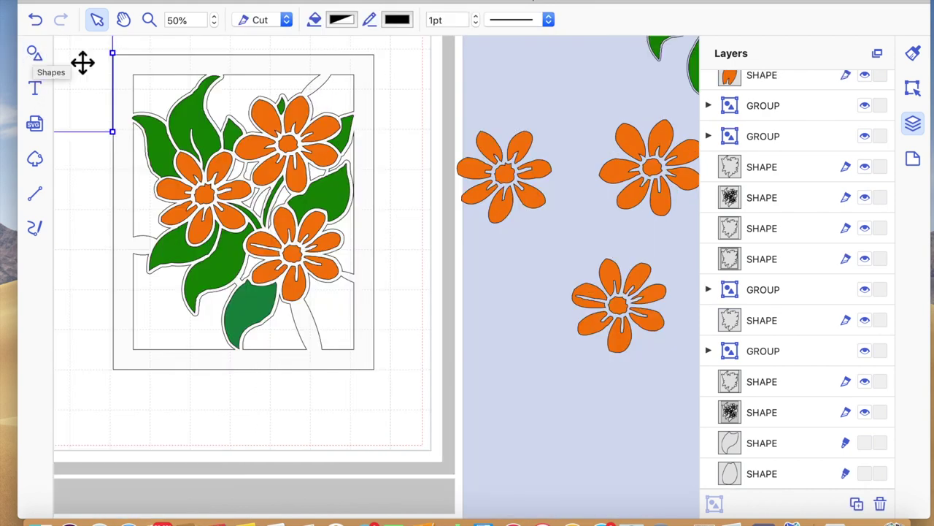
Place the square over the design, enlarge it and widen it slightly beyond both side edges of the frame.
left_click_drag(165, 148, 376, 347)
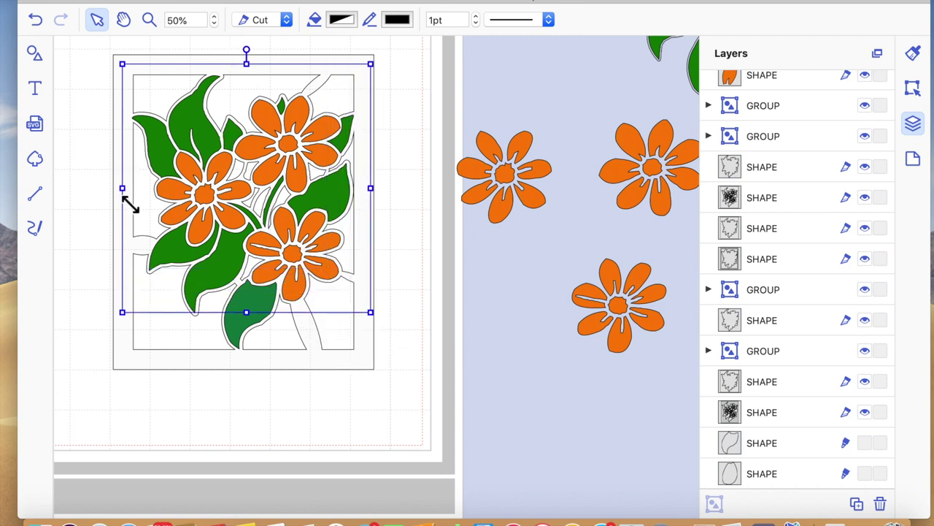
left_click_drag(129, 195, 109, 191)
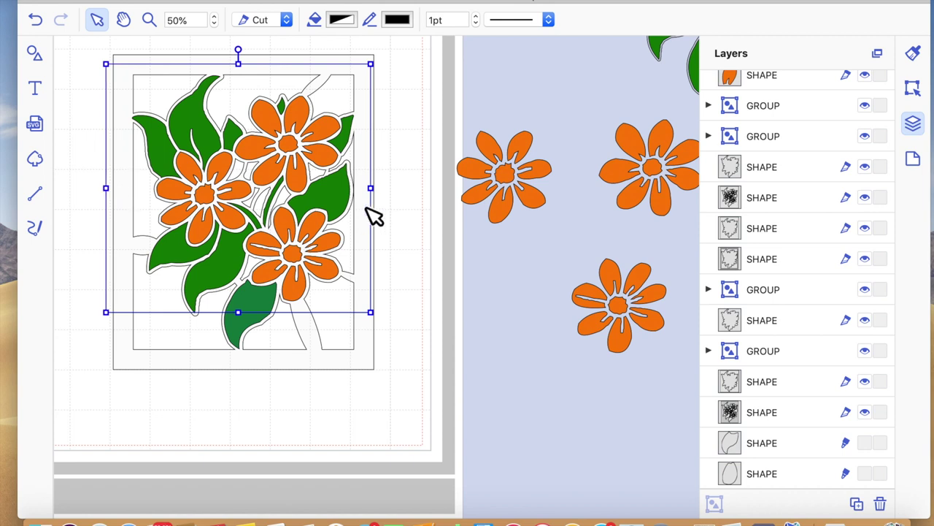
left_click_drag(377, 193, 385, 194)
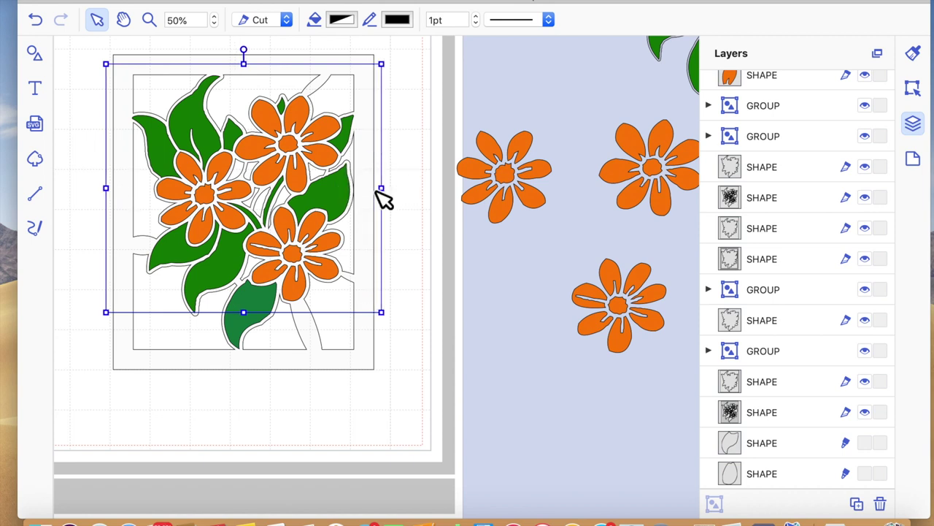
double_click(248, 73)
left_click(246, 66)
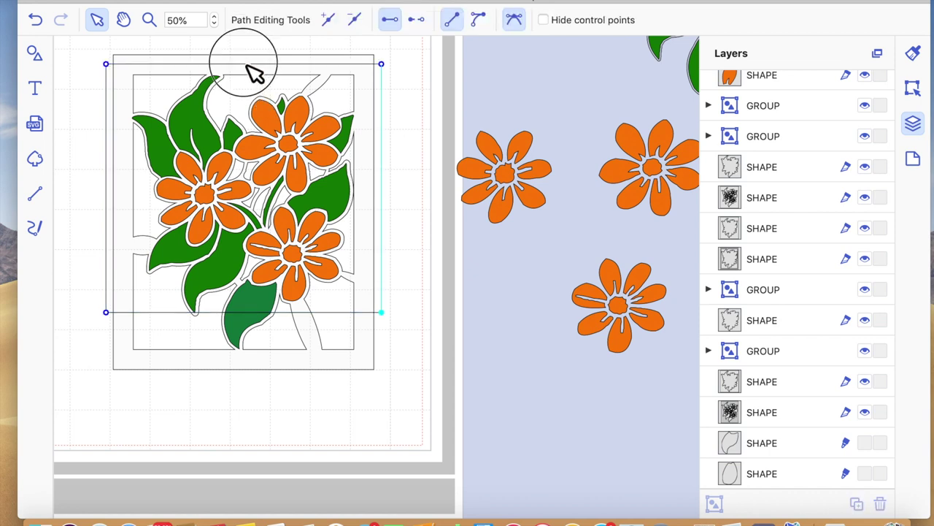
left_click(386, 306)
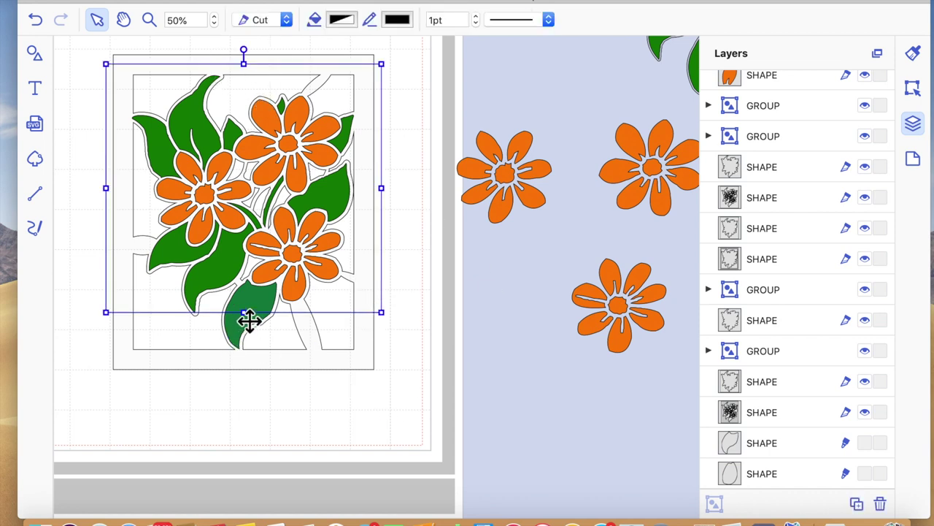
Stretch the square past the frame's upper and lower edges into a backing rectangle of about 6.91 by 8.24 inches.
left_click_drag(248, 317, 244, 377)
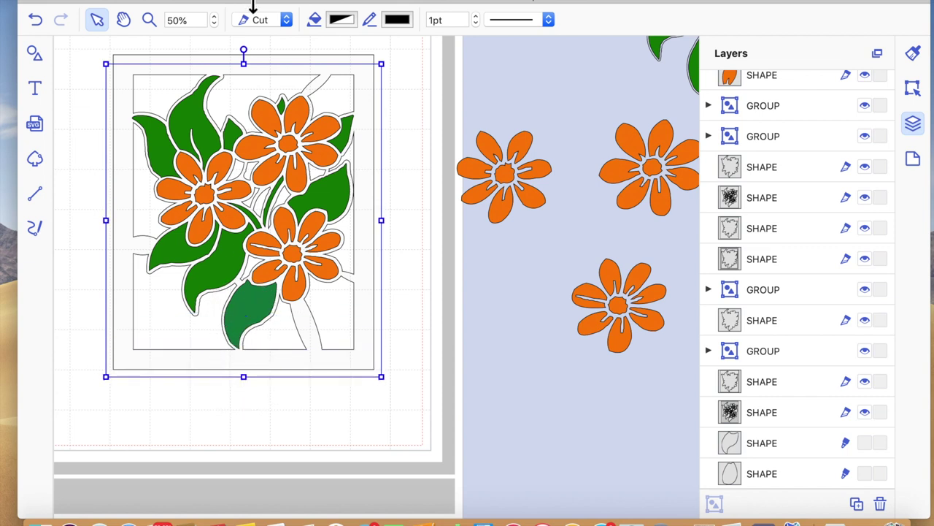
left_click(245, 64)
left_click_drag(249, 68, 248, 46)
left_click_drag(387, 216, 389, 213)
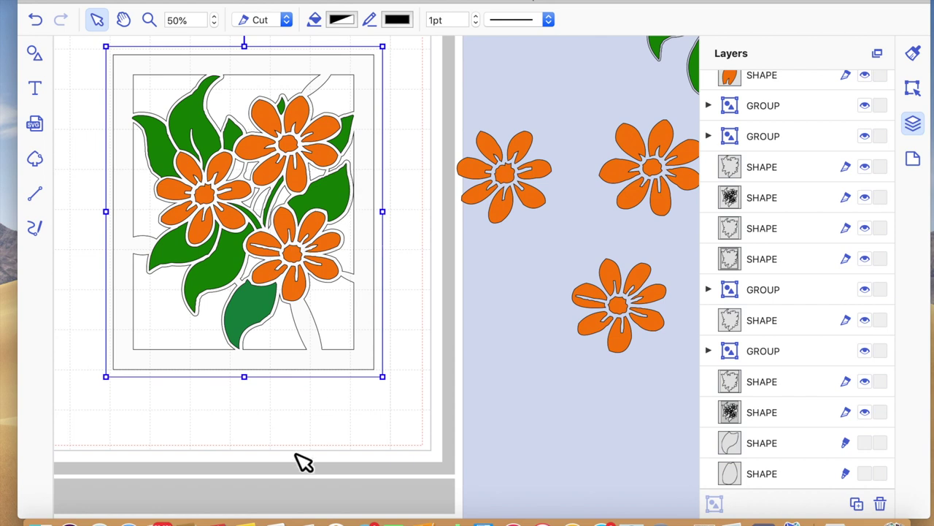
left_click(84, 258)
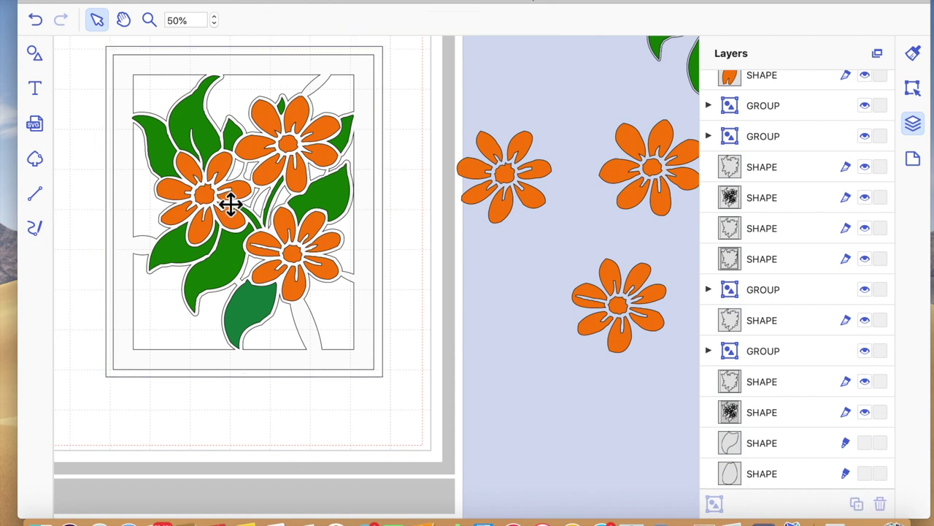
Align the backing rectangle, welded frame and flower group to each other's centre and middle.
left_click_drag(86, 56, 407, 406)
left_click(914, 89)
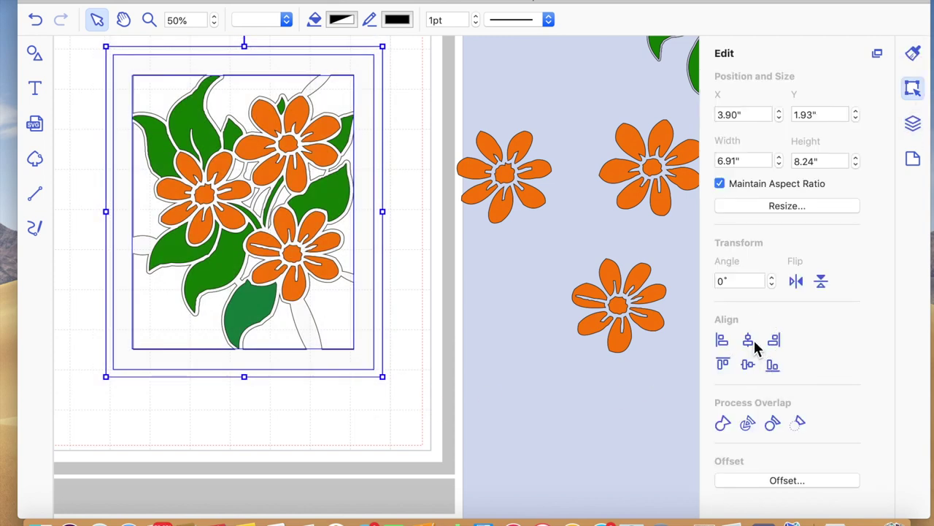
left_click(750, 365)
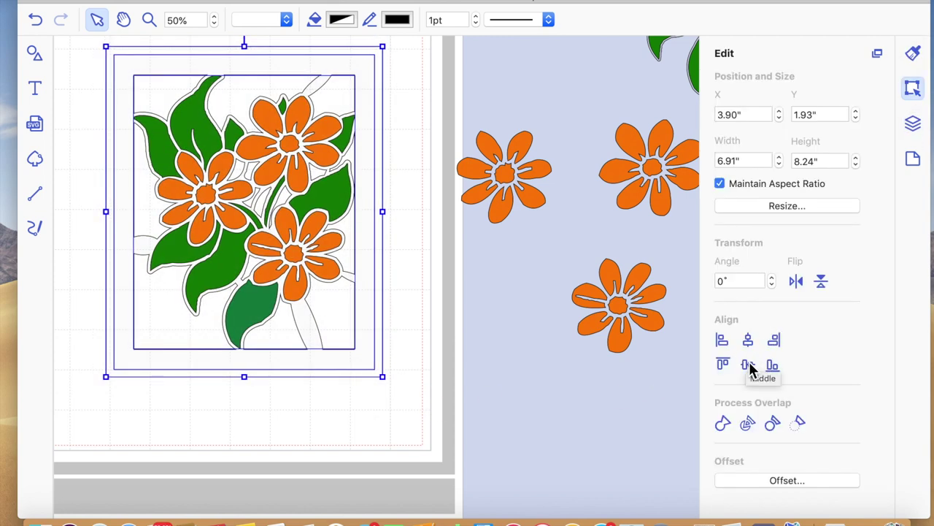
left_click(359, 444)
Send the outer backing rectangle behind the frame and flower artwork.
left_click(333, 376)
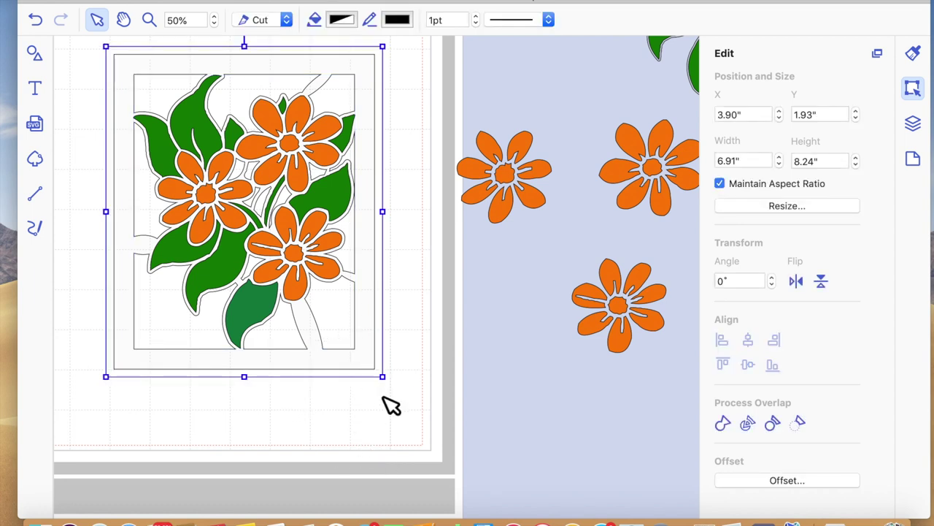
right_click(384, 373)
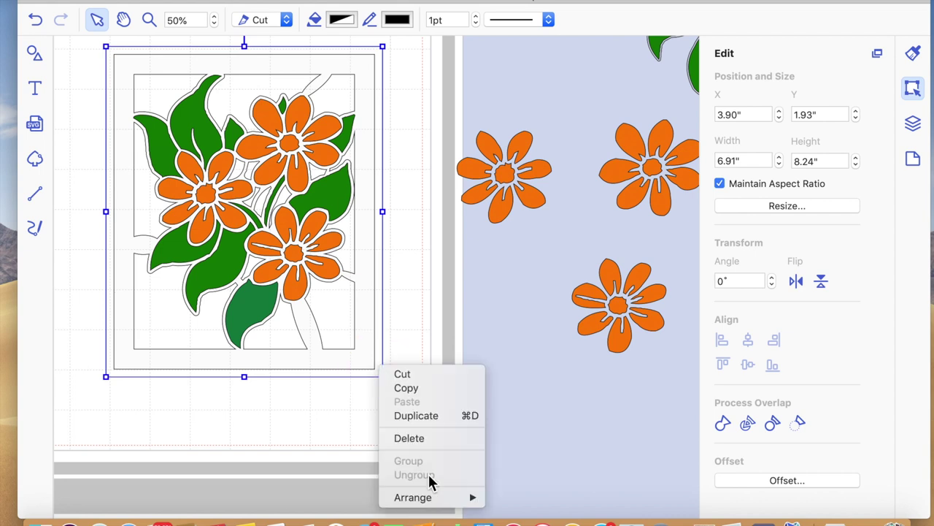
mouse_move(438, 500)
left_click(531, 503)
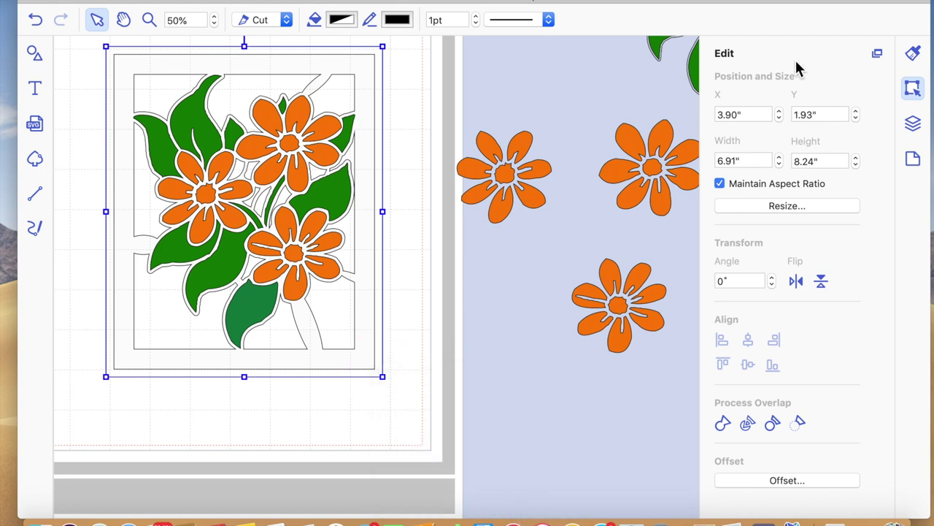
Fill the backing rectangle with the Cantaloupe colour.
left_click(913, 58)
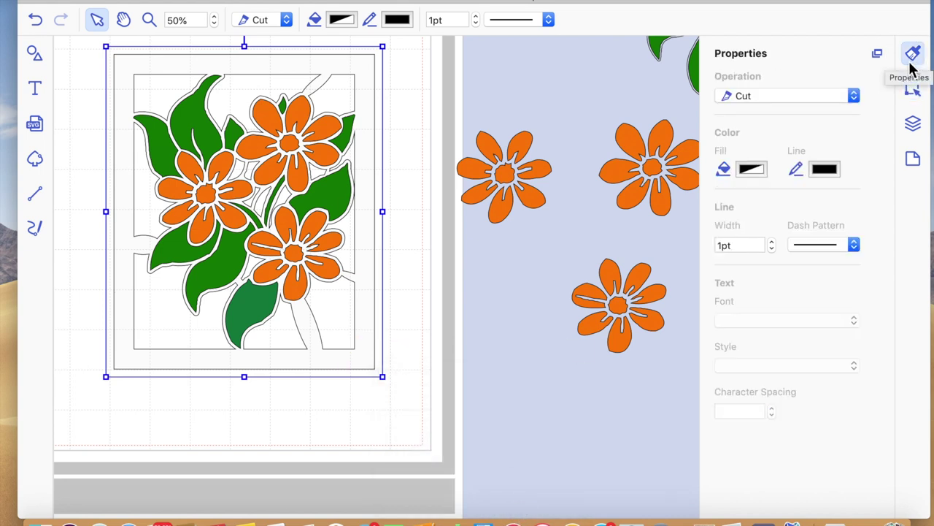
left_click(760, 169)
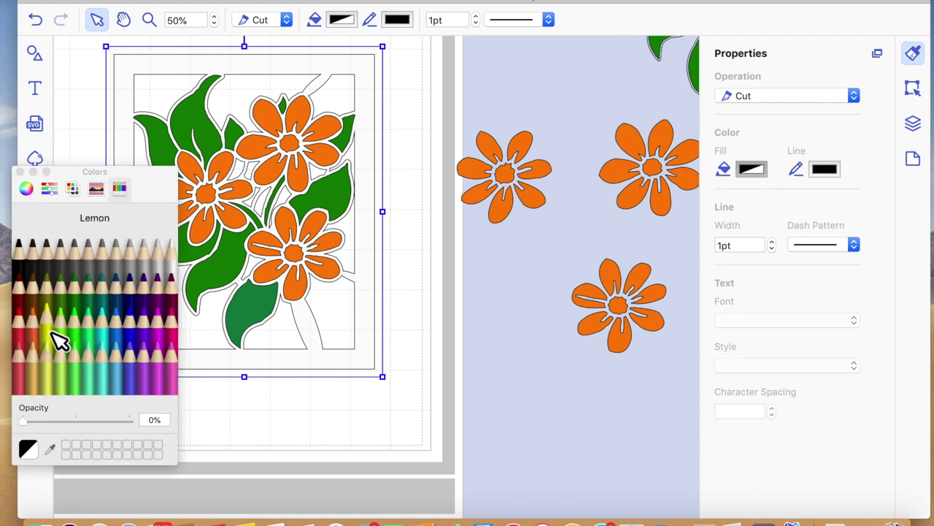
left_click(38, 370)
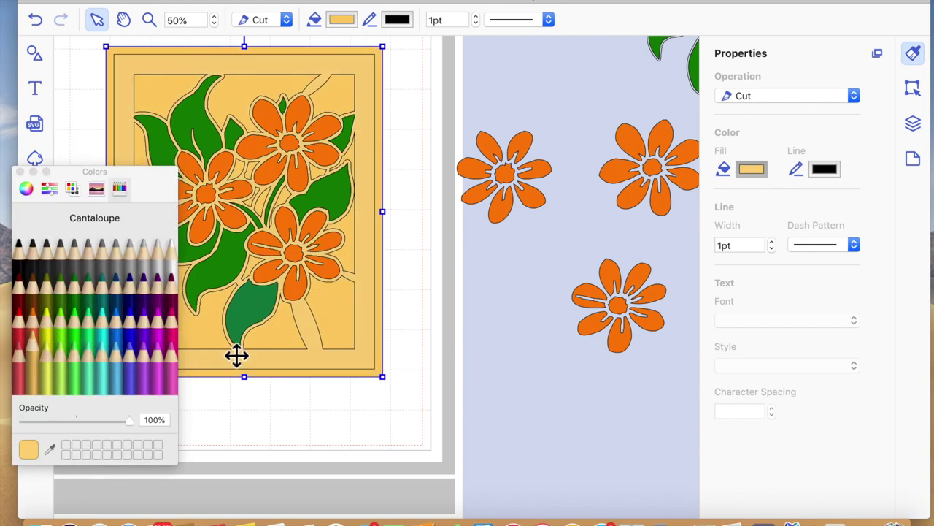
left_click(288, 400)
Bring the welded frame one level forward in front of the backing rectangle.
left_click(349, 356)
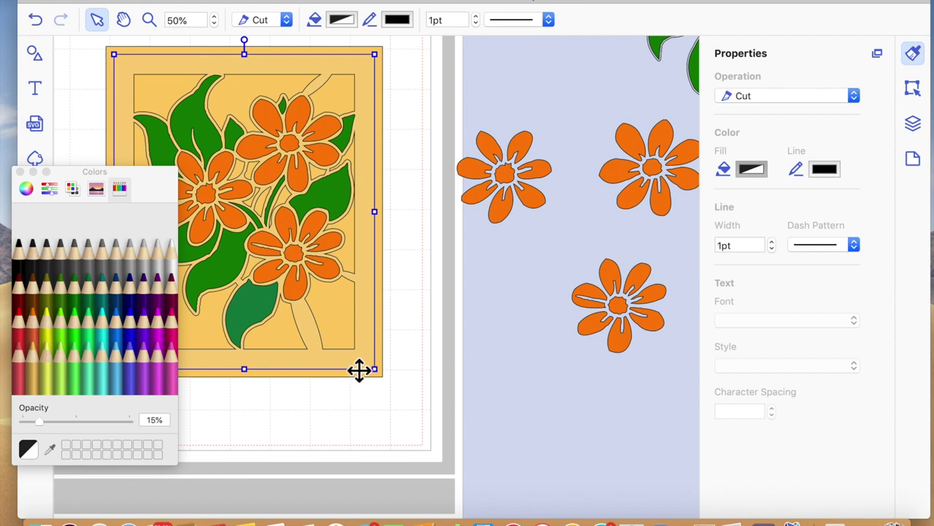
right_click(350, 353)
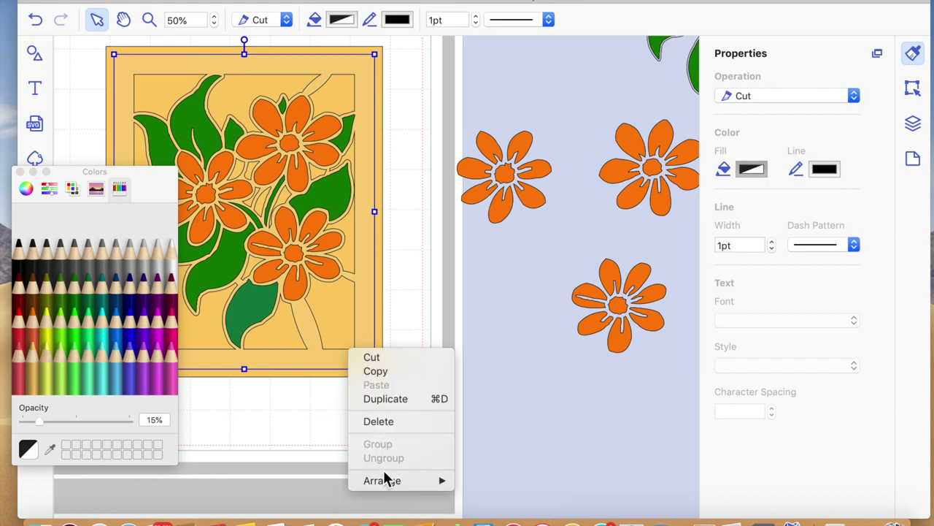
mouse_move(447, 482)
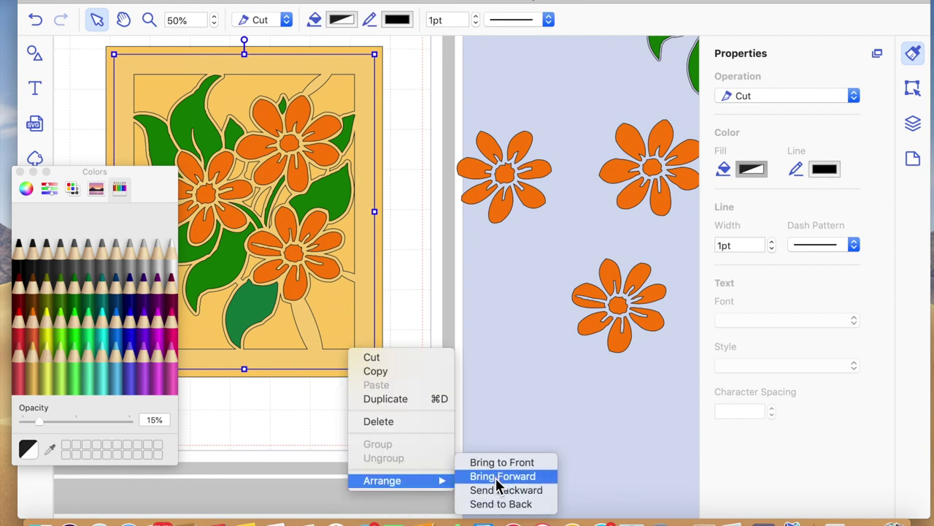
left_click(501, 476)
left_click(395, 454)
left_click(385, 321)
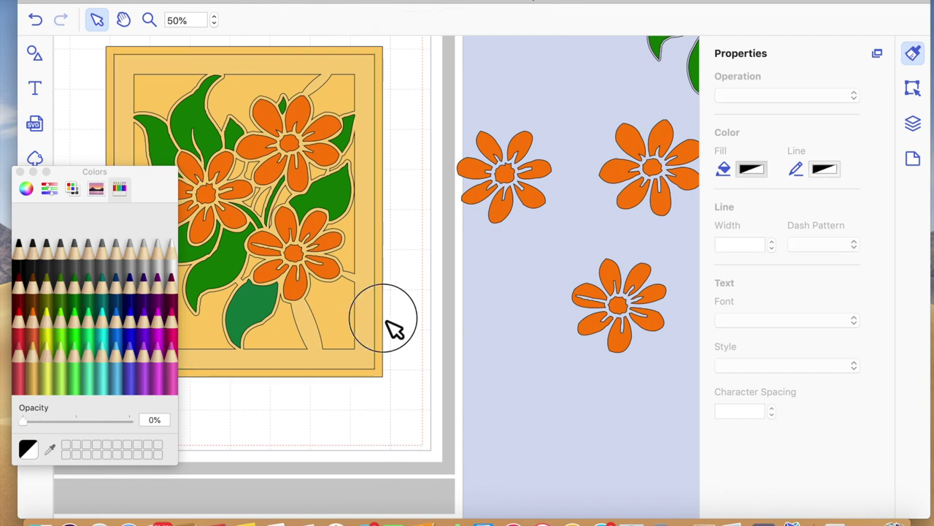
Fill the welded frame and its connecting stems with solid white at 100% opacity.
left_click(384, 321)
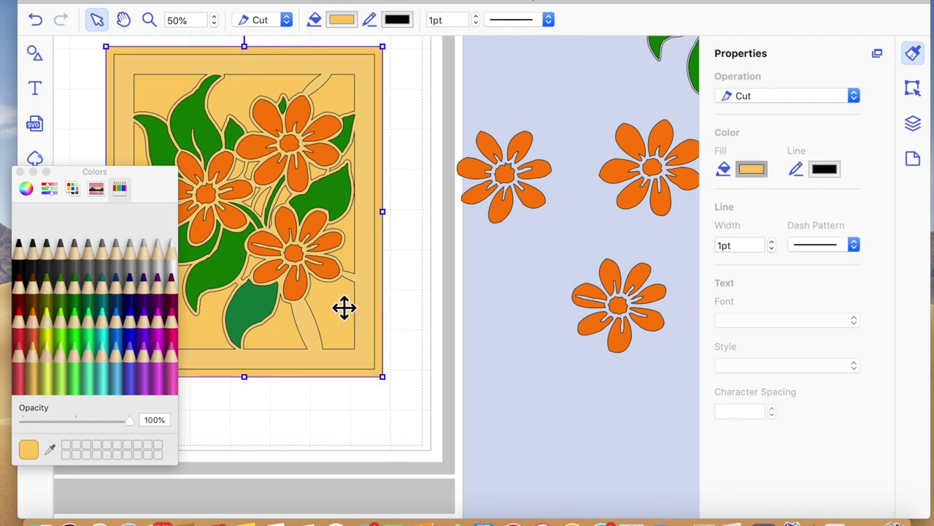
left_click(304, 316)
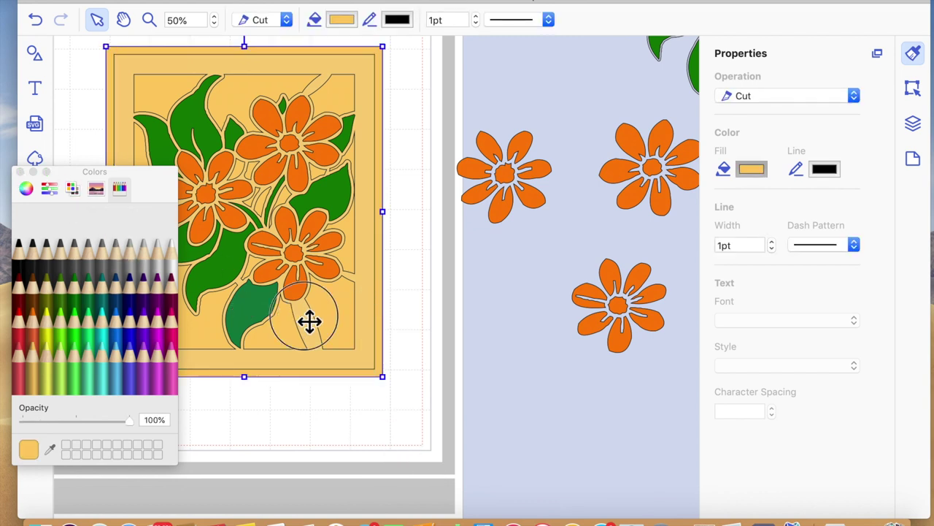
left_click(161, 257)
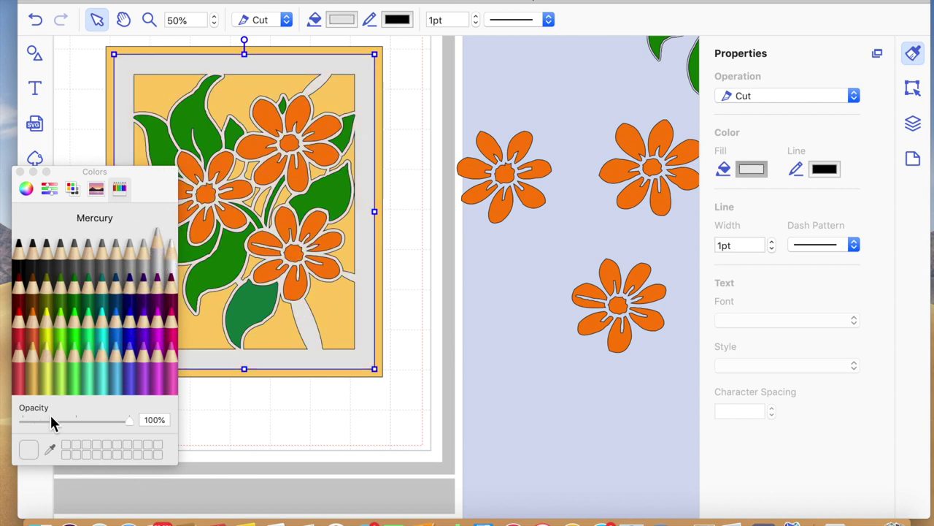
mouse_move(133, 418)
left_mouse_down()
mouse_move(79, 421)
mouse_move(140, 421)
left_mouse_up()
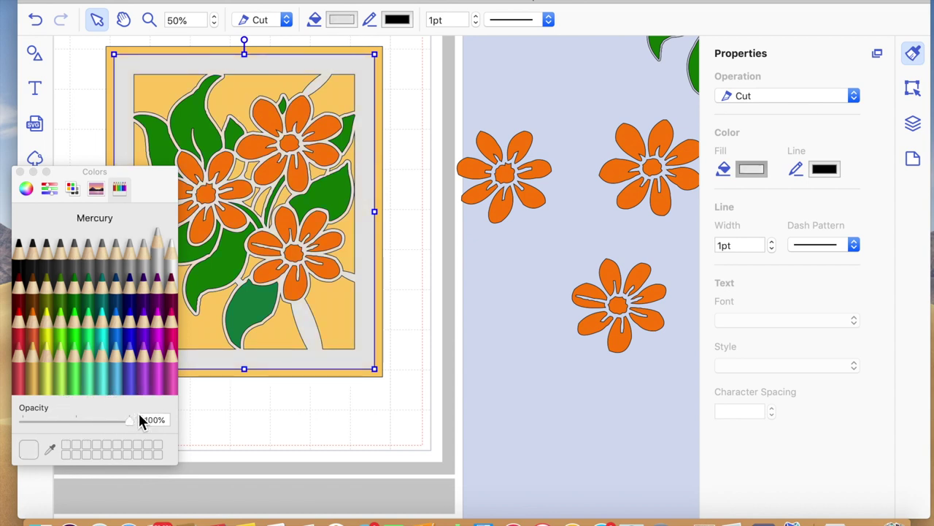
left_click(183, 263)
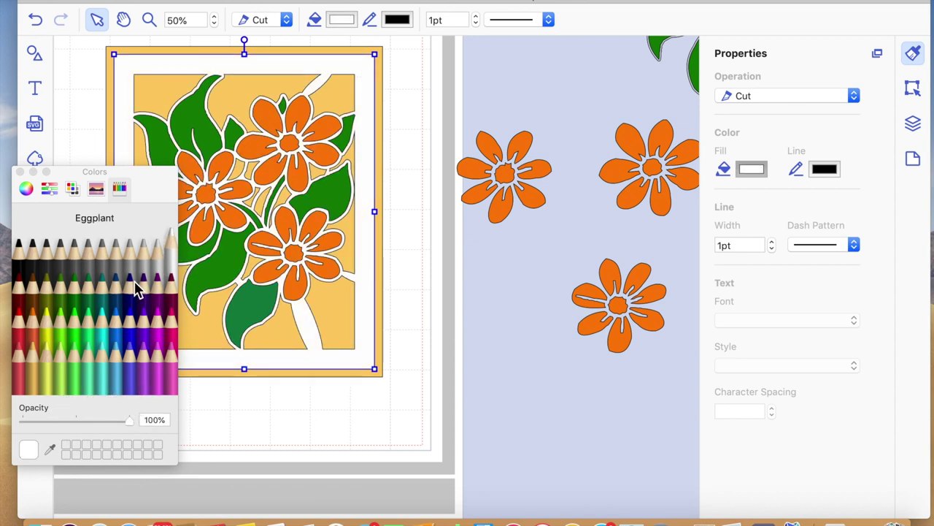
left_click(20, 171)
left_click(304, 454)
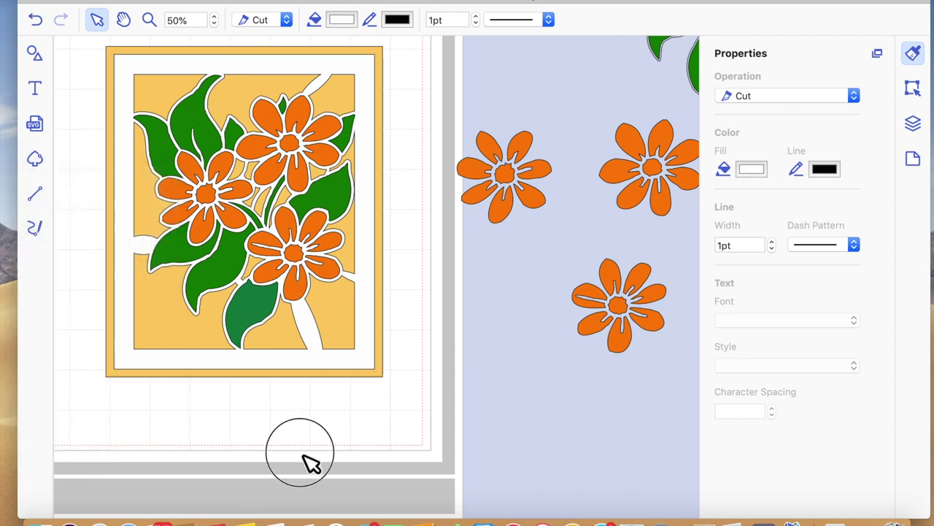
left_click(387, 273)
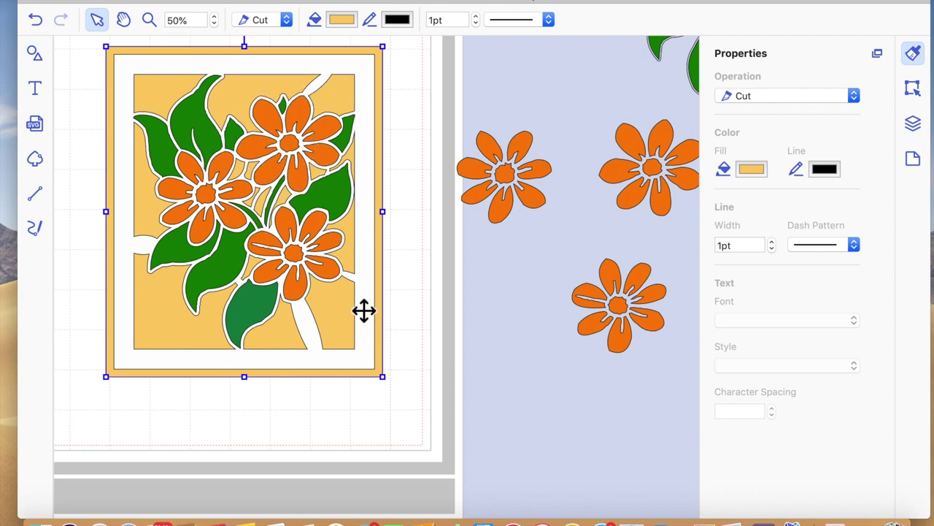
left_click(322, 398)
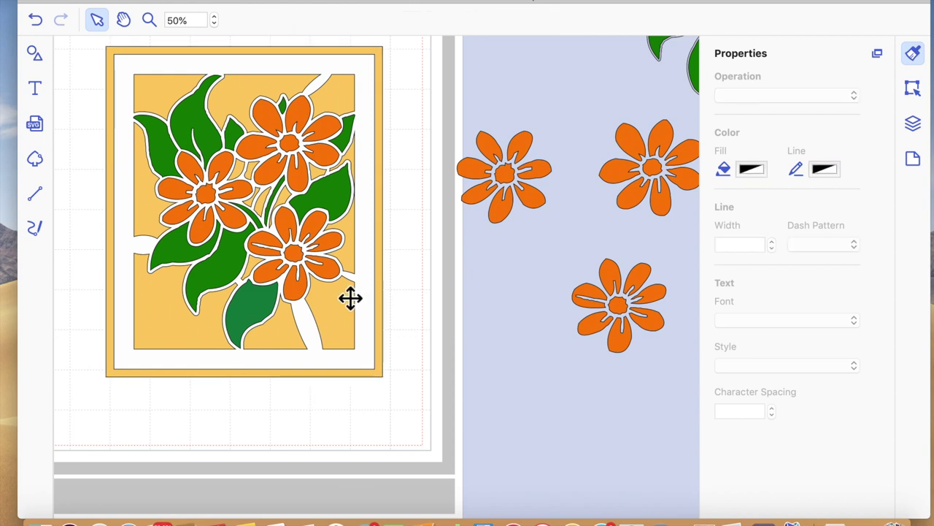
Delete all the leftover frames, silhouettes and line-art pieces lying outside the mat on the side away from the orange flowers.
scroll(447, 323, "right", 3)
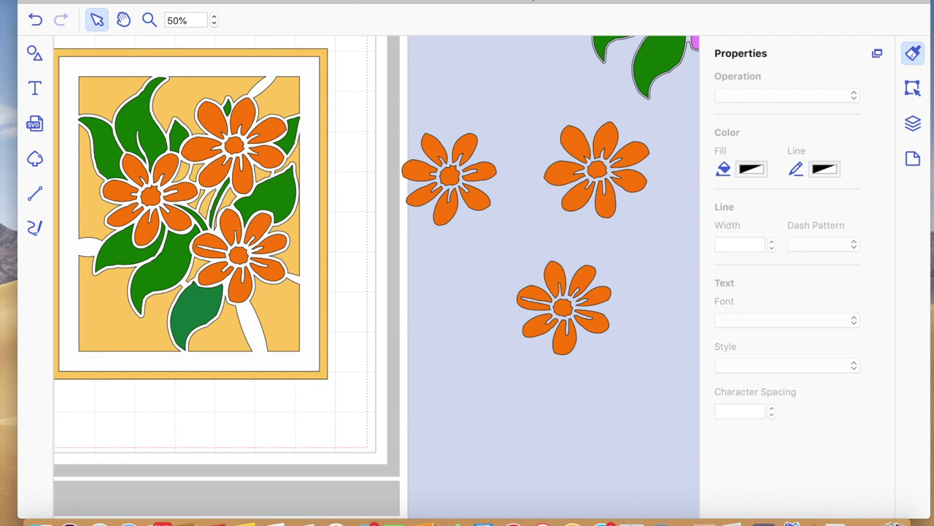
left_click(324, 54)
left_click(215, 18)
left_click(215, 17)
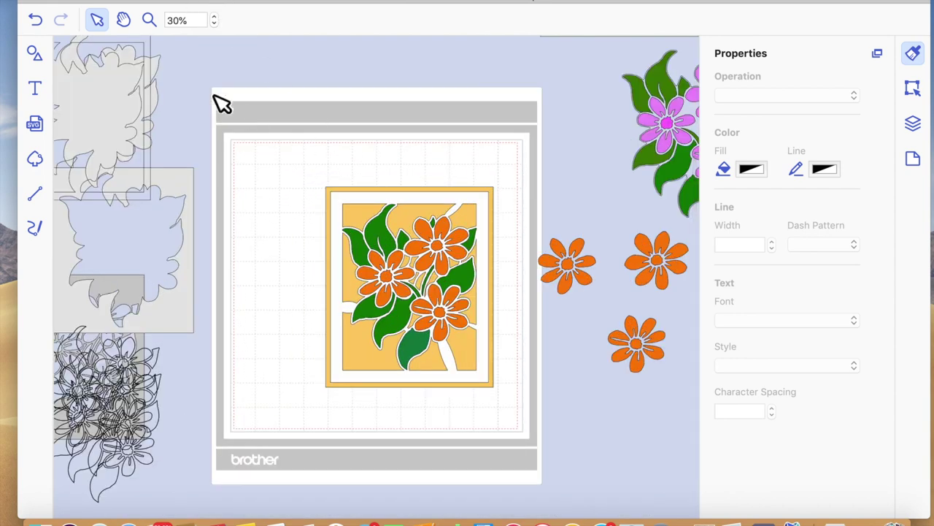
scroll(202, 88, "left", 3)
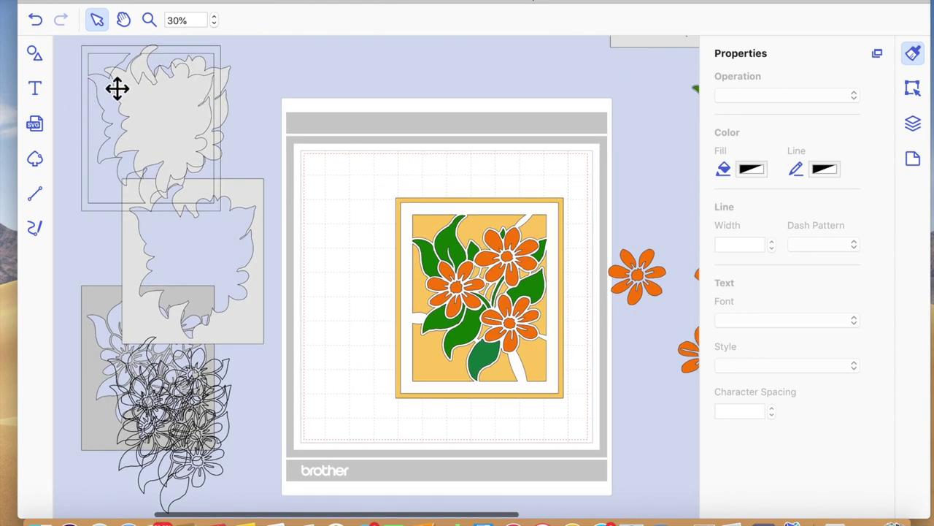
left_click_drag(83, 57, 229, 495)
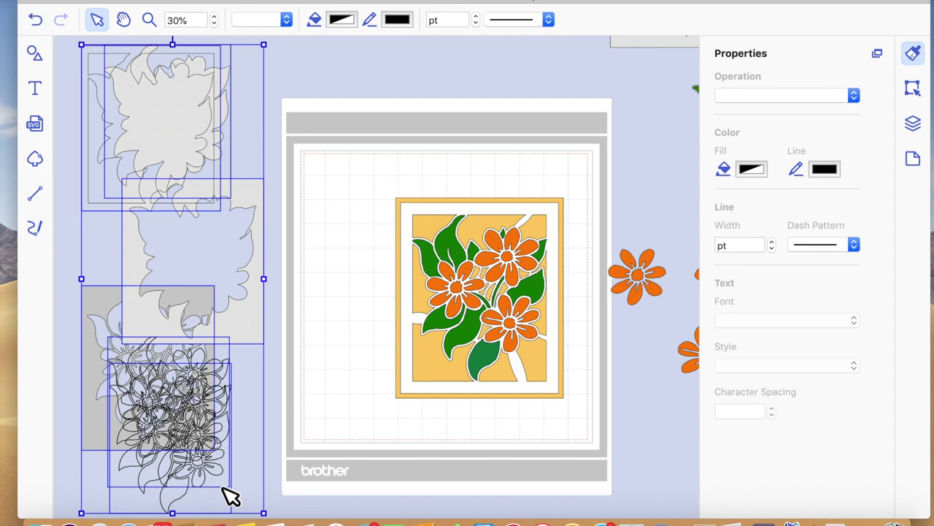
key("Delete")
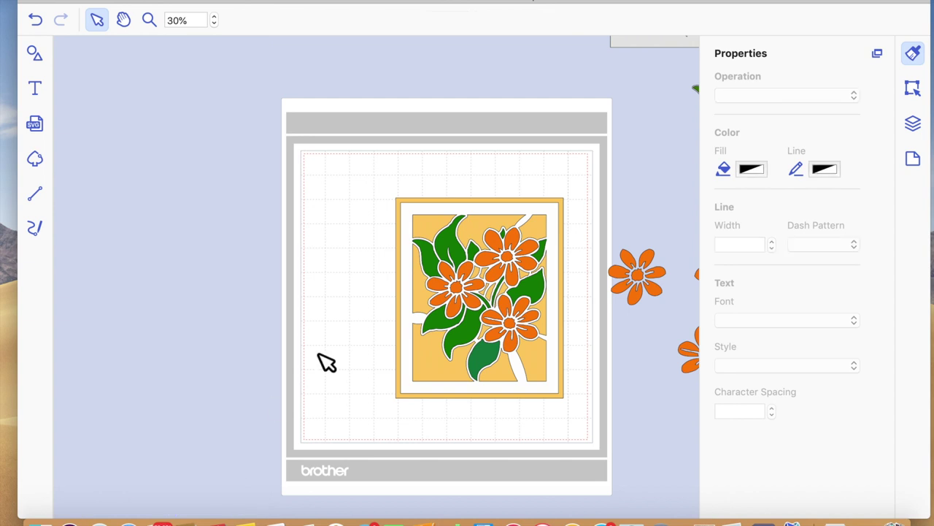
Move the two grey cut-out panels, one with flowers and one with the silhouette, side by side over the mat's upper edge.
scroll(346, 340, "right", 10)
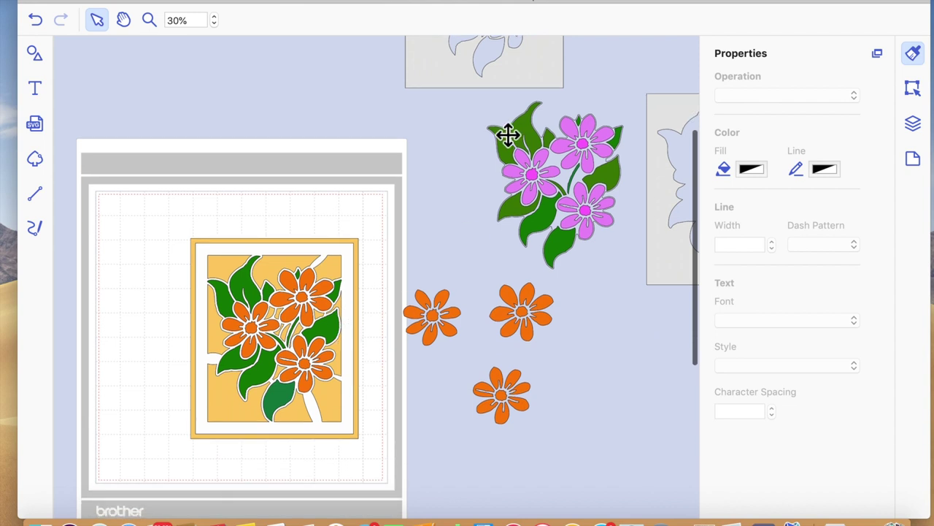
left_click_drag(434, 72, 173, 209)
left_click_drag(676, 265, 347, 196)
Review the rearranged pieces around the mat and inspect the path points of the silhouette cut-out panel.
scroll(517, 308, "up", 5)
scroll(560, 327, "down", 5)
scroll(566, 336, "right", 3)
scroll(566, 336, "up", 5)
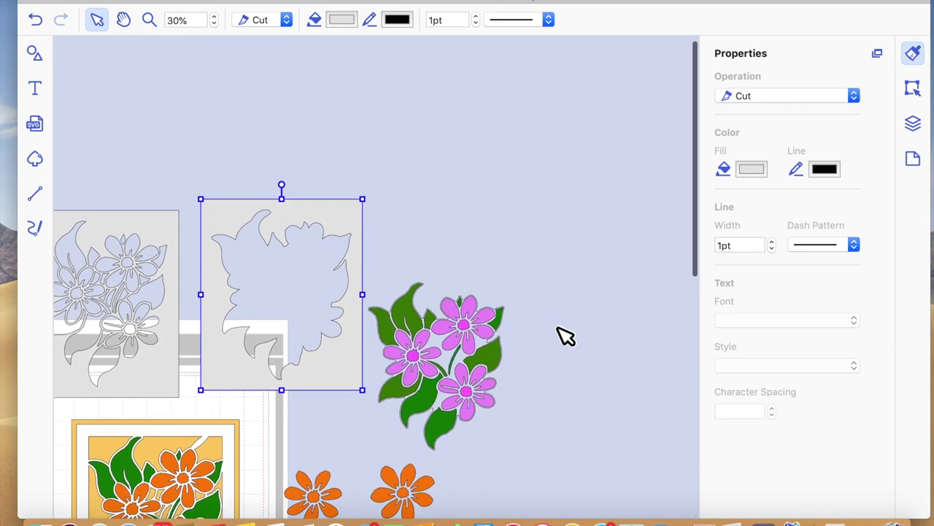
scroll(566, 336, "down", 5)
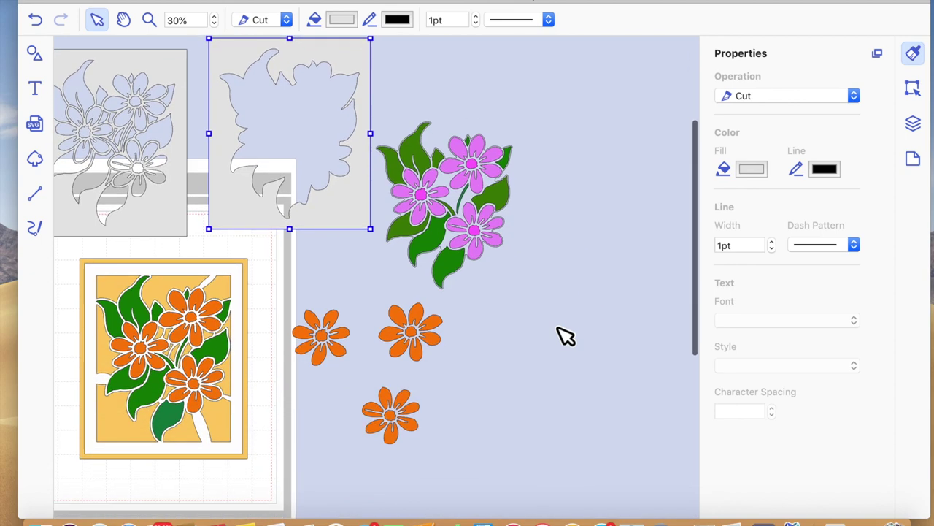
scroll(566, 335, "left", 5)
scroll(566, 336, "down", 3)
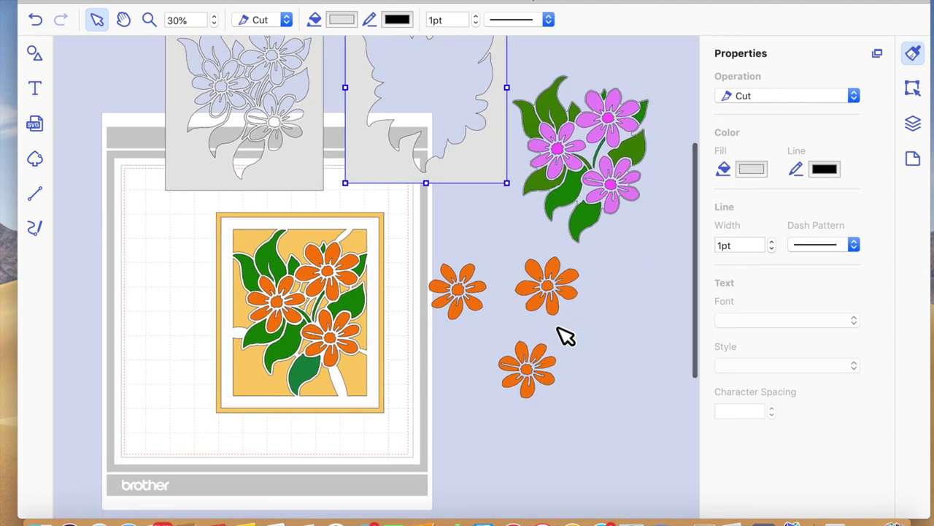
scroll(566, 335, "up", 5)
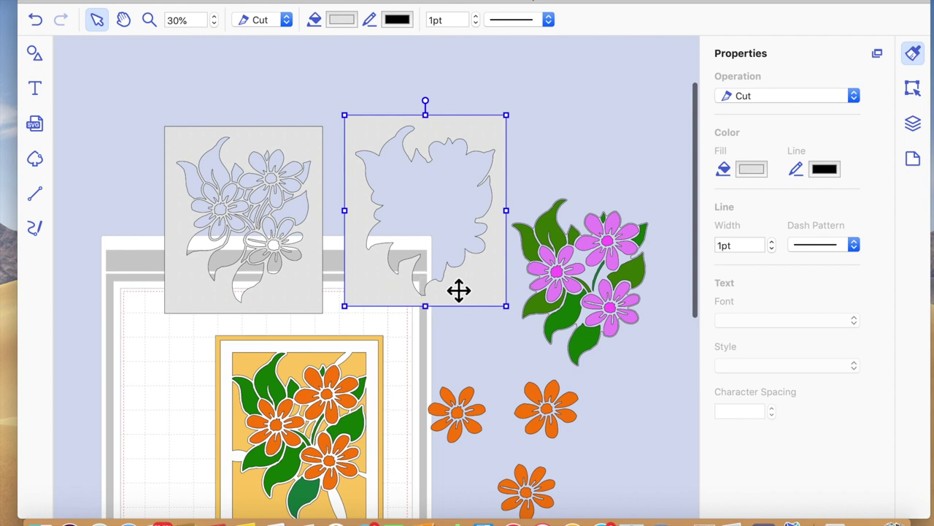
double_click(464, 295)
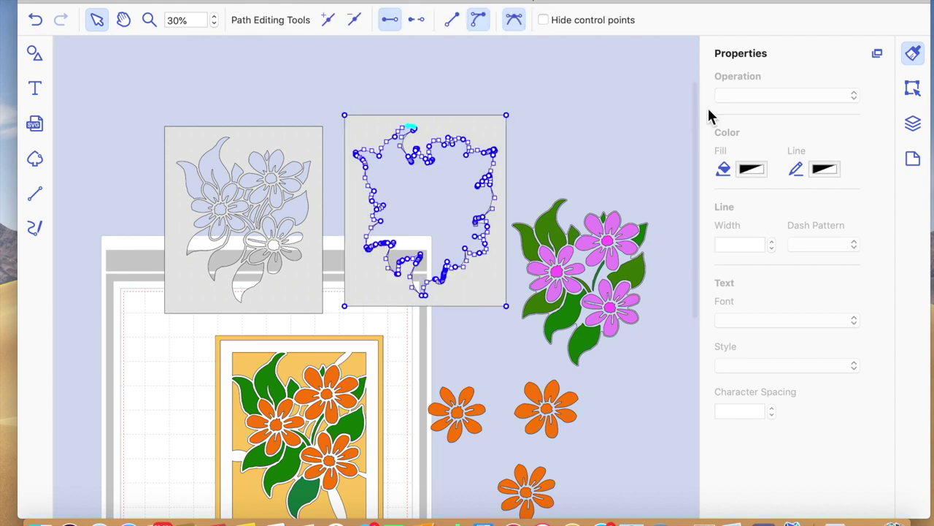
key("Escape")
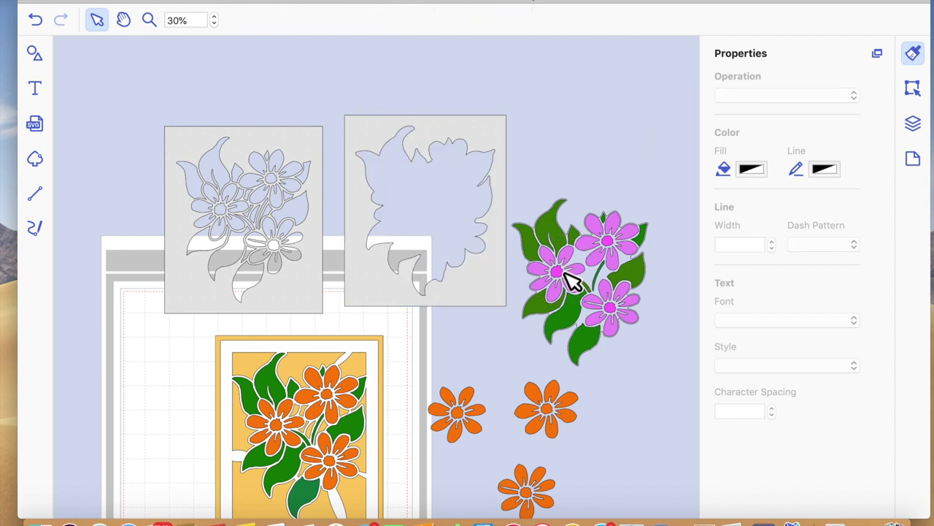
Move the magenta flower group up and away from its silhouette outline, next to the silhouette cut-out panel.
left_click(572, 257)
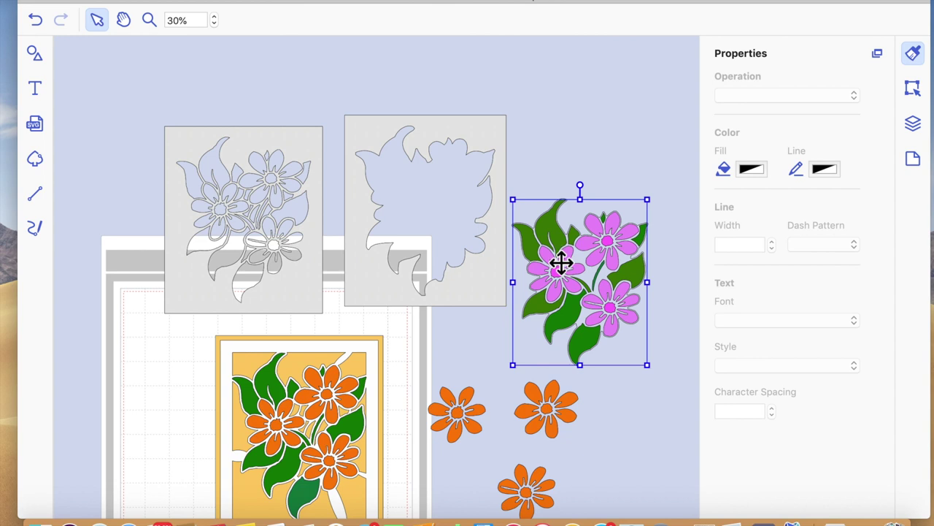
right_click(605, 287)
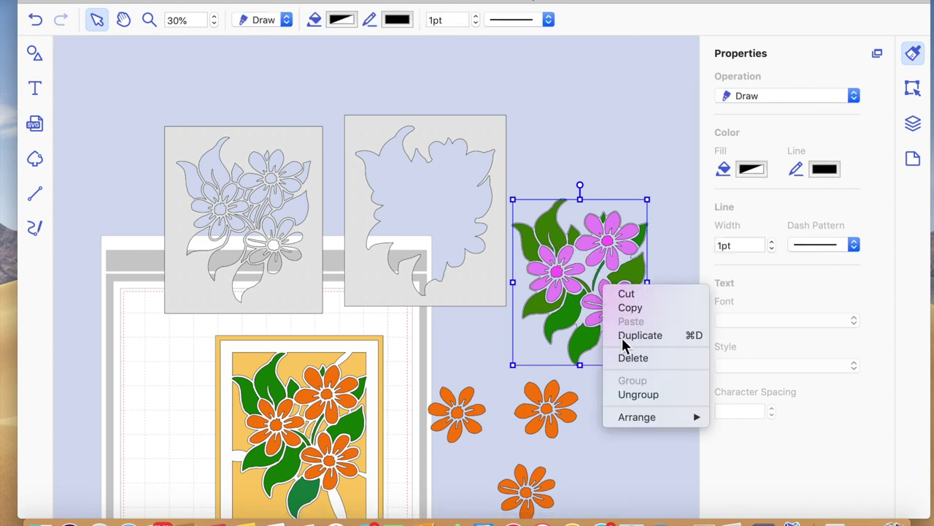
left_click(622, 335)
left_click(661, 279)
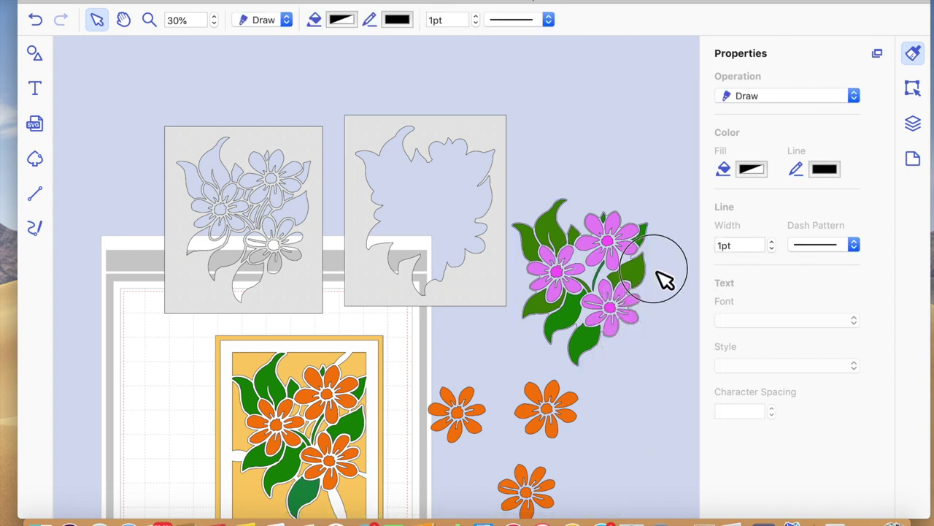
left_click(643, 236)
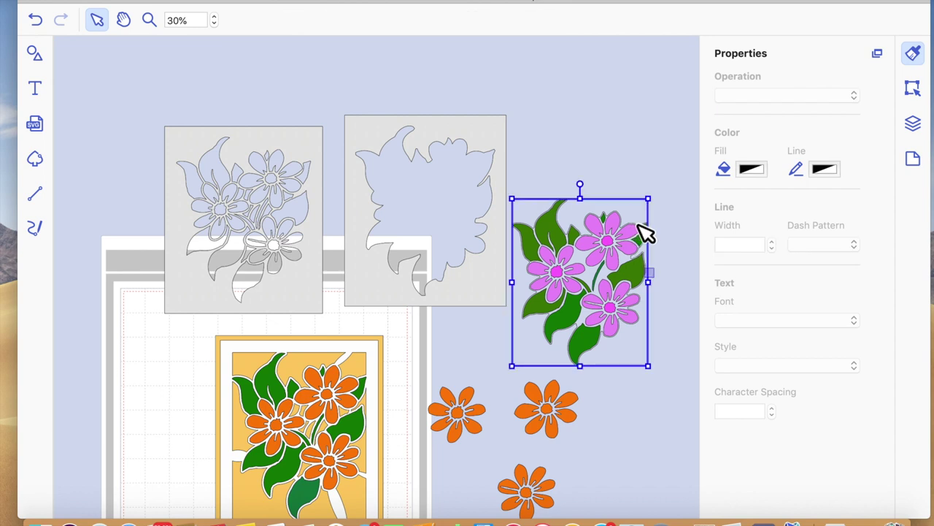
left_click(600, 400)
left_click(593, 318)
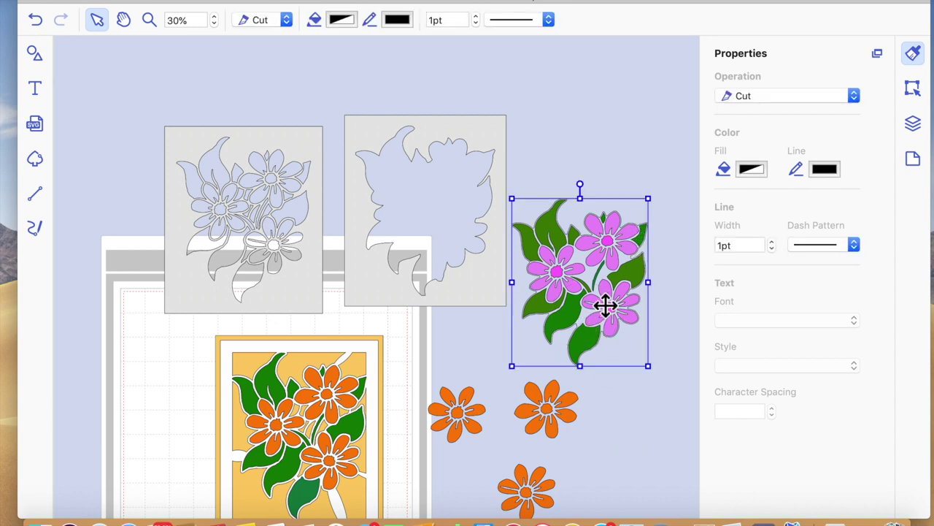
left_click(624, 234)
left_click_drag(624, 236, 642, 166)
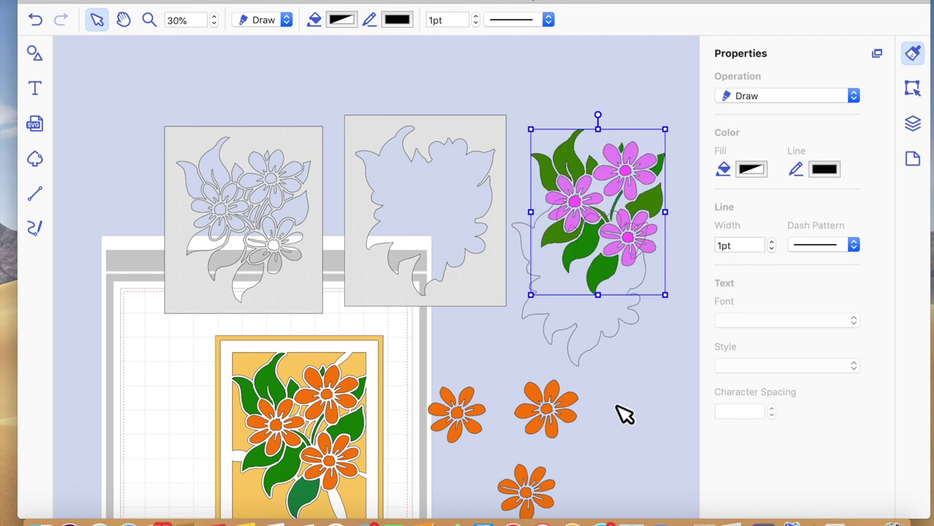
Move the separate silhouette outline back around the magenta flower group.
left_click(604, 330)
left_click_drag(652, 413, 584, 231)
left_click_drag(625, 274, 664, 446)
left_click_drag(620, 392, 561, 197)
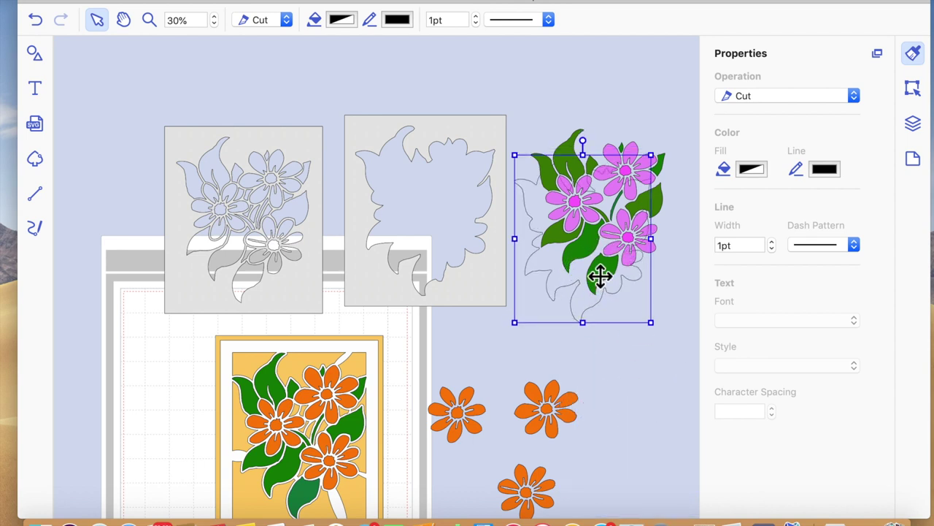
left_click_drag(562, 281, 576, 264)
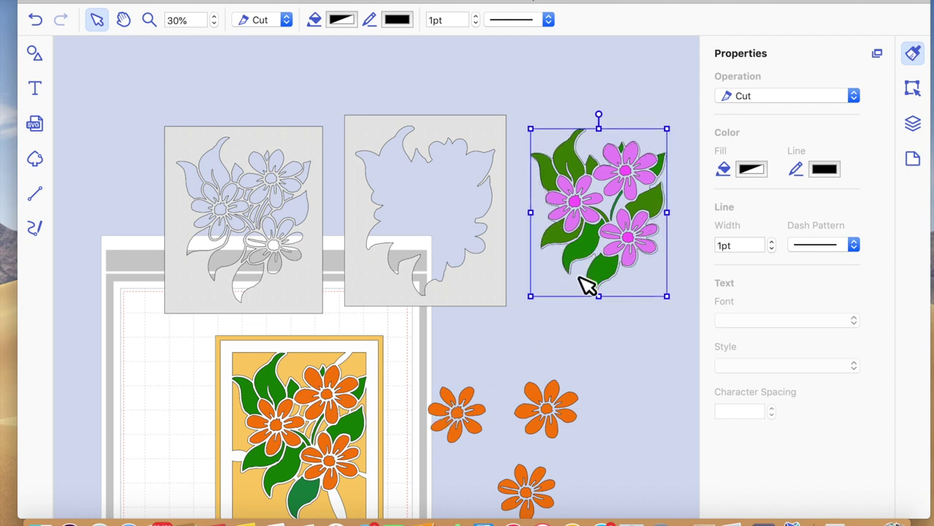
Align the magenta flower group and its silhouette outline to each other's centre and middle.
left_click_drag(529, 102, 671, 323)
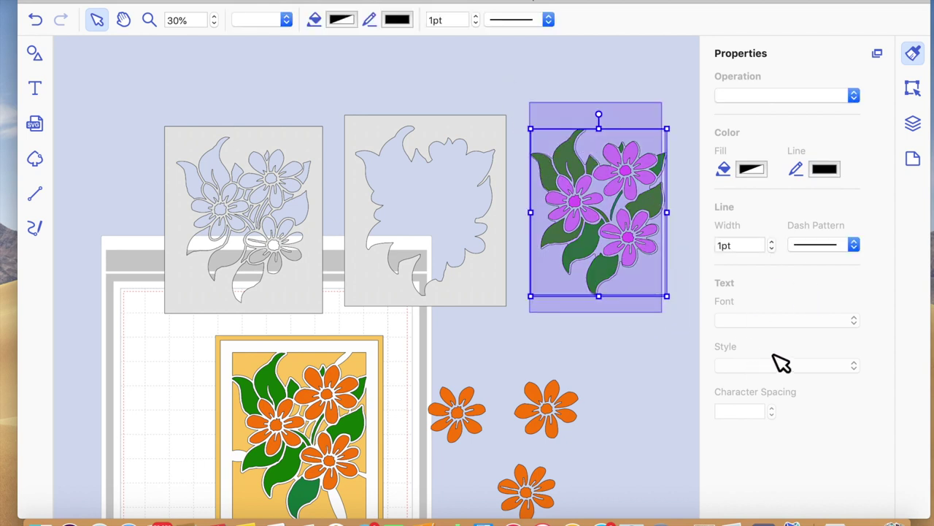
left_click(912, 89)
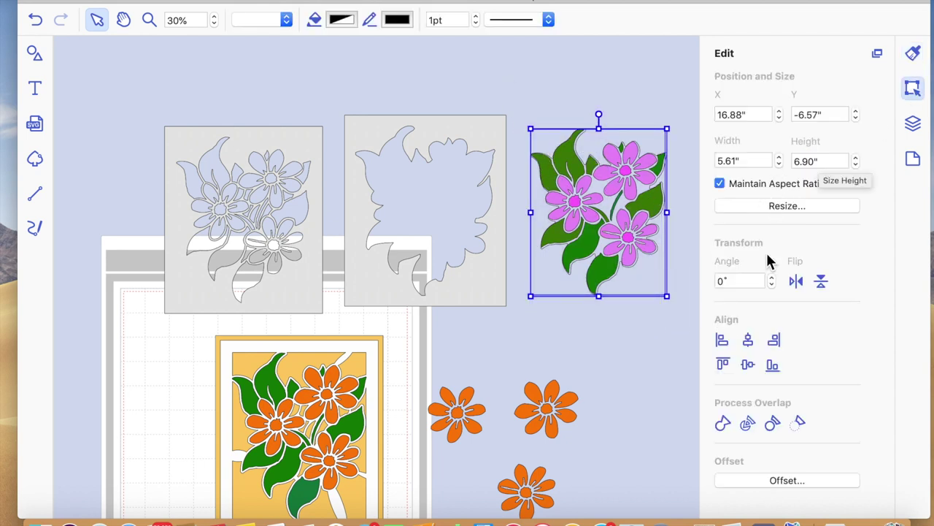
left_click(748, 364)
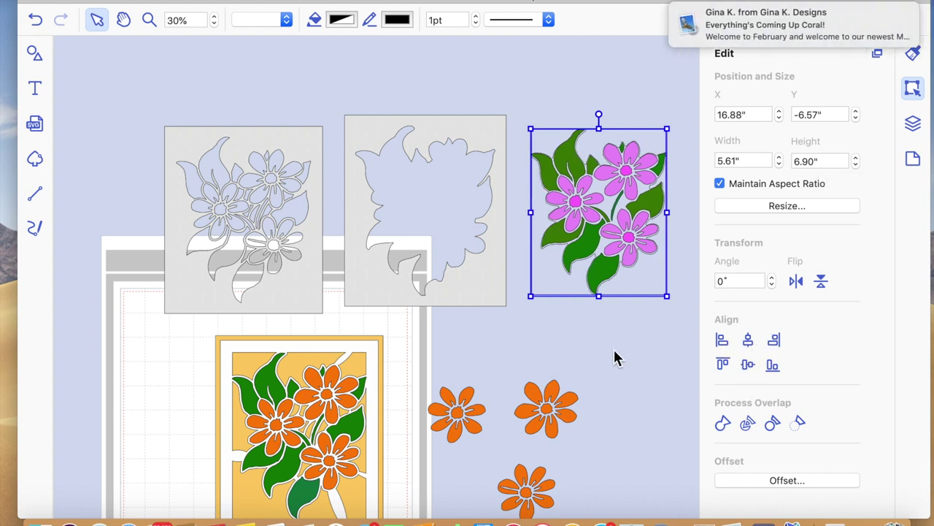
key("Escape")
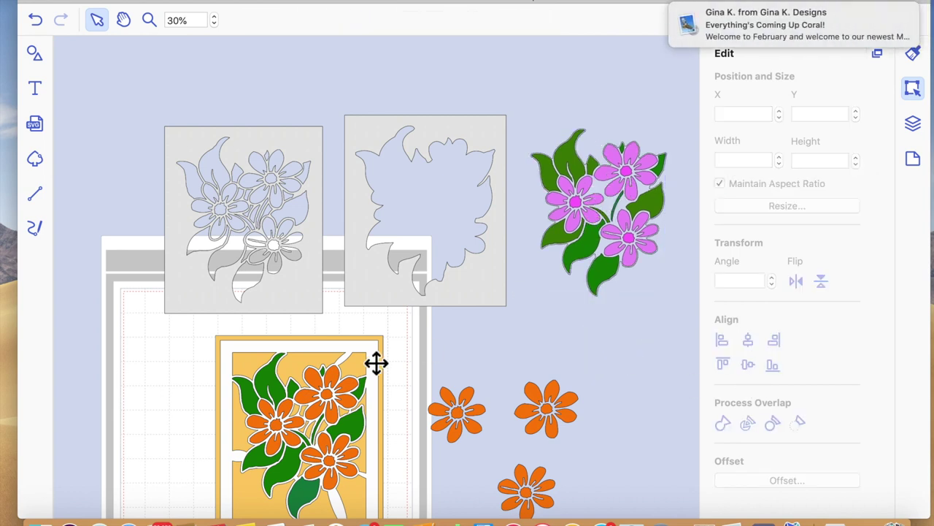
Try the welded white frame over the magenta flower group and undo the move.
left_click(307, 419)
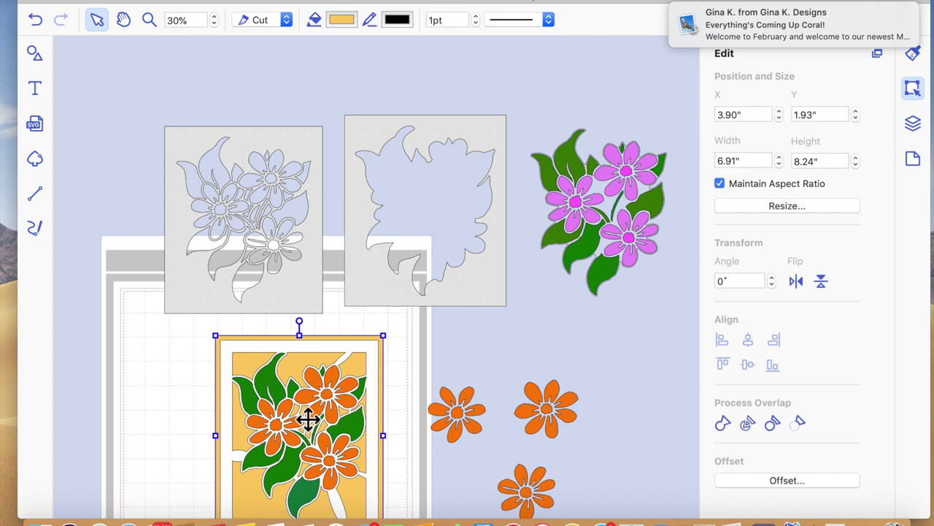
left_click(338, 385)
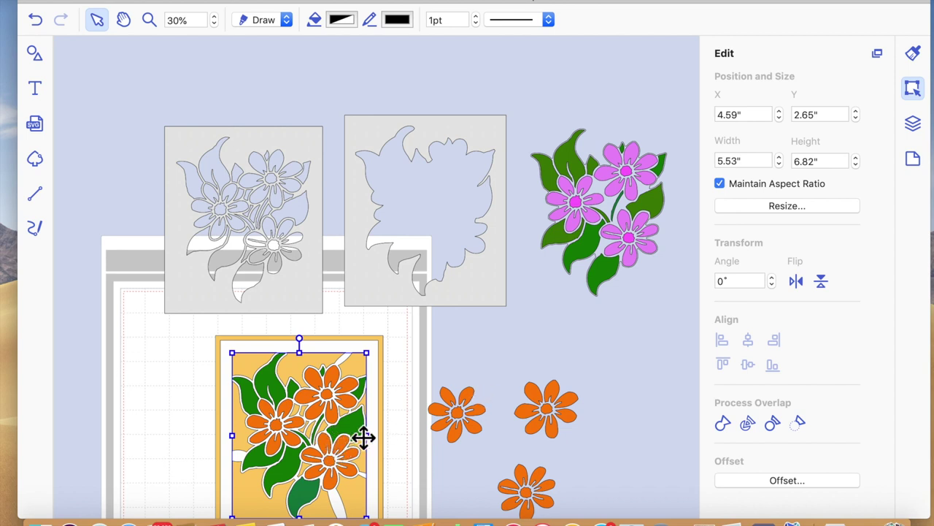
left_click_drag(368, 424, 323, 417)
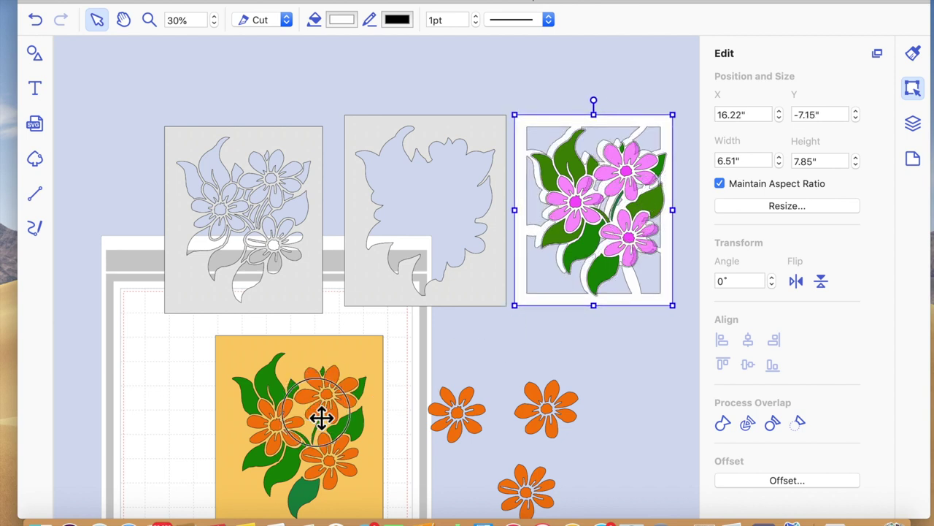
left_click(36, 28)
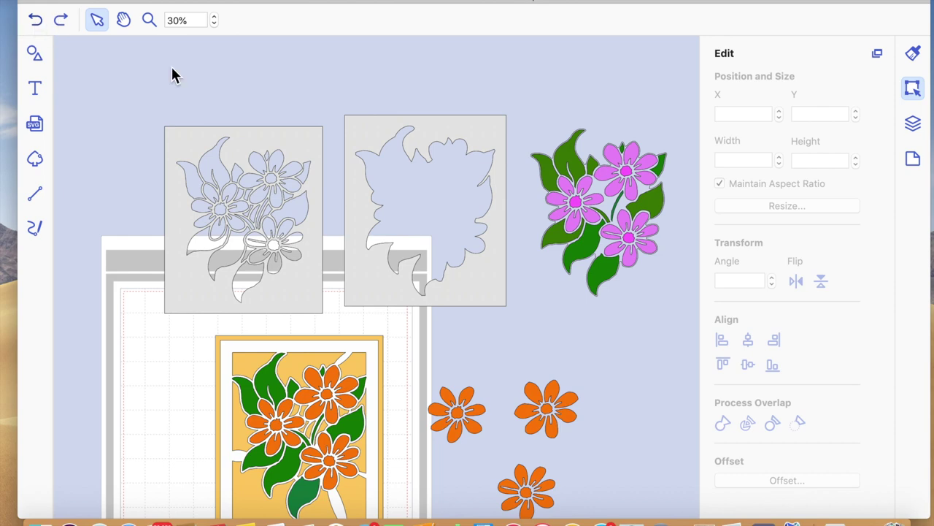
Select the pink flower bouquet together with its backing outline and centre the two on each other.
left_click(580, 170)
left_click_drag(127, 431, 586, 163)
double_click(576, 155)
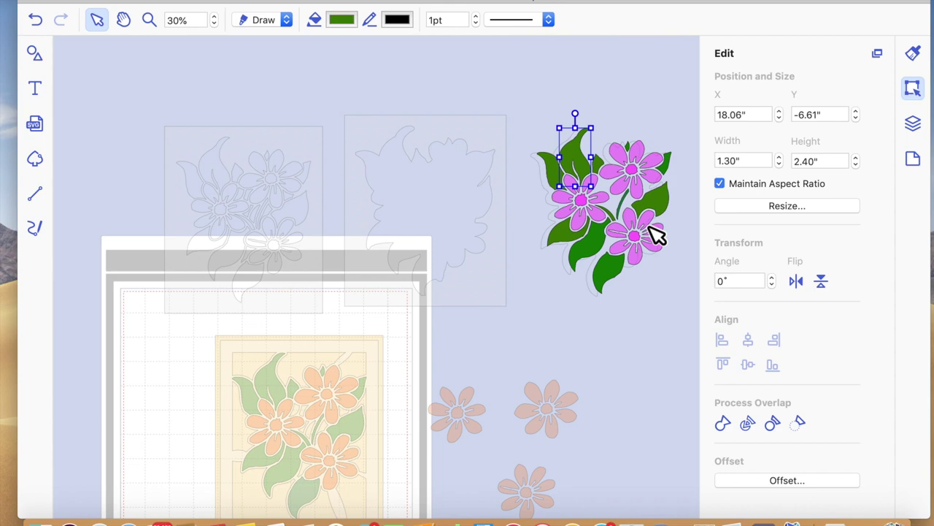
left_click(664, 315)
left_click(615, 255)
left_click(693, 259)
left_click(565, 235)
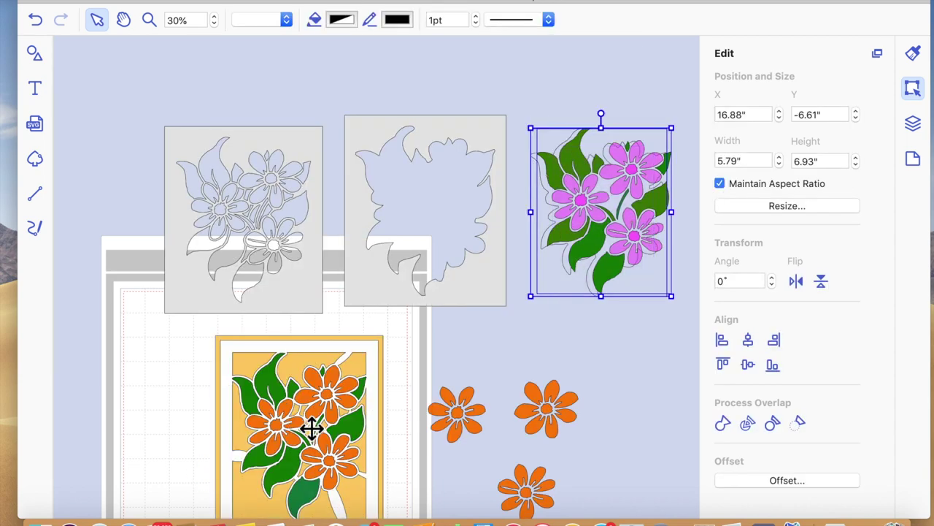
left_click(749, 365)
left_click(643, 377)
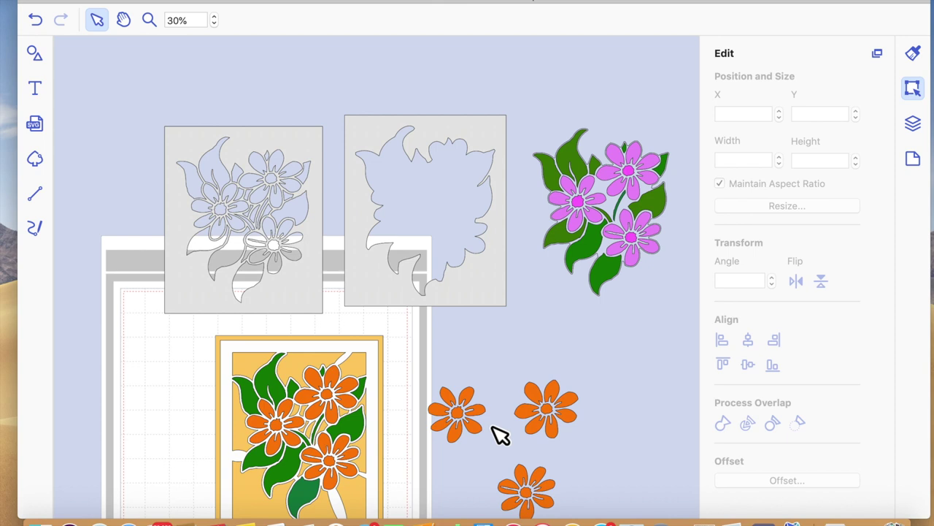
Group all the pieces of the loose orange flower nearest the mat into one object.
scroll(500, 434, "down", 3)
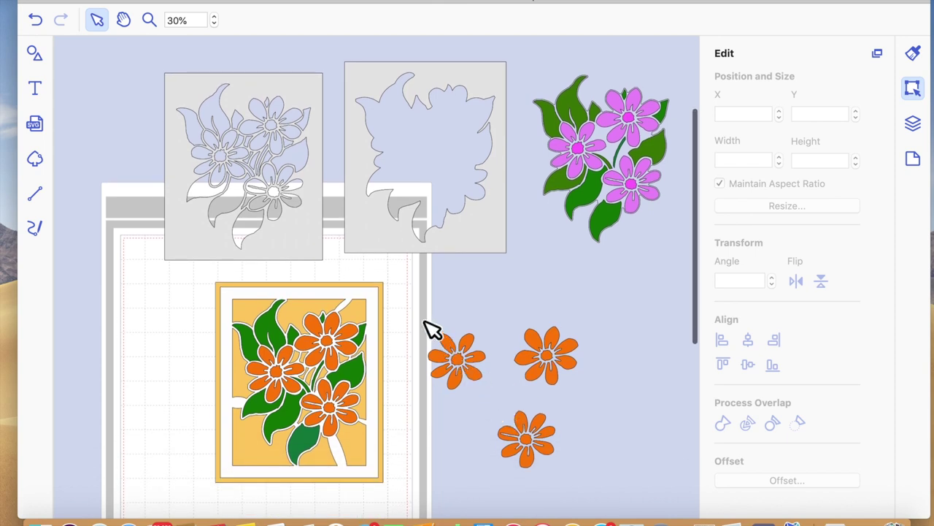
left_click_drag(423, 322, 500, 413)
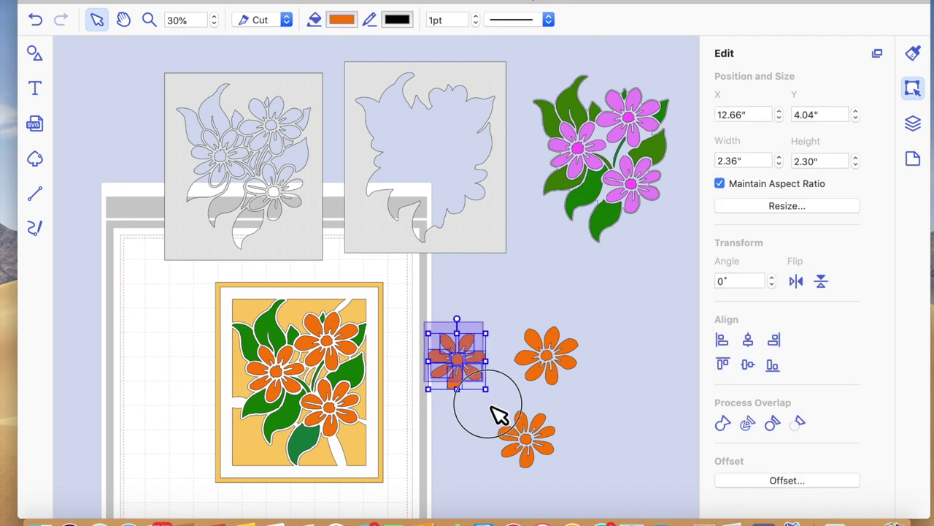
left_click(725, 425)
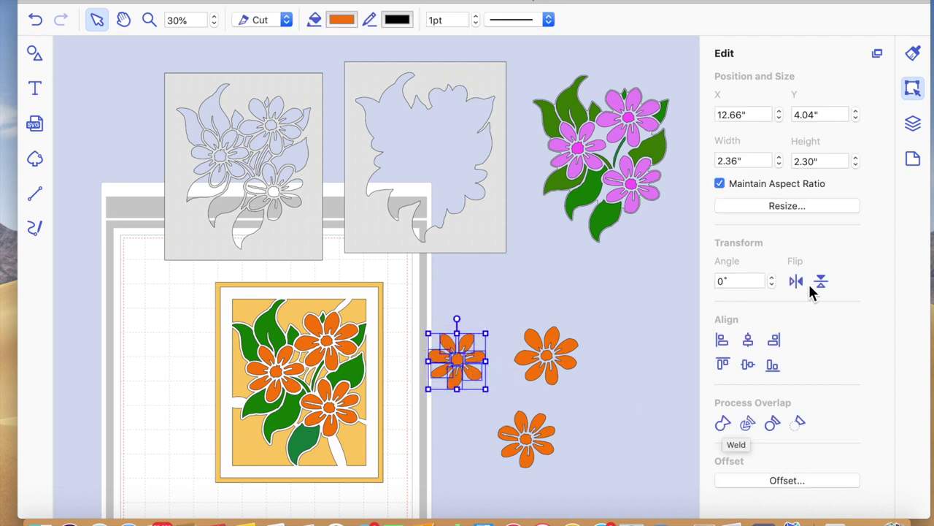
right_click(466, 373)
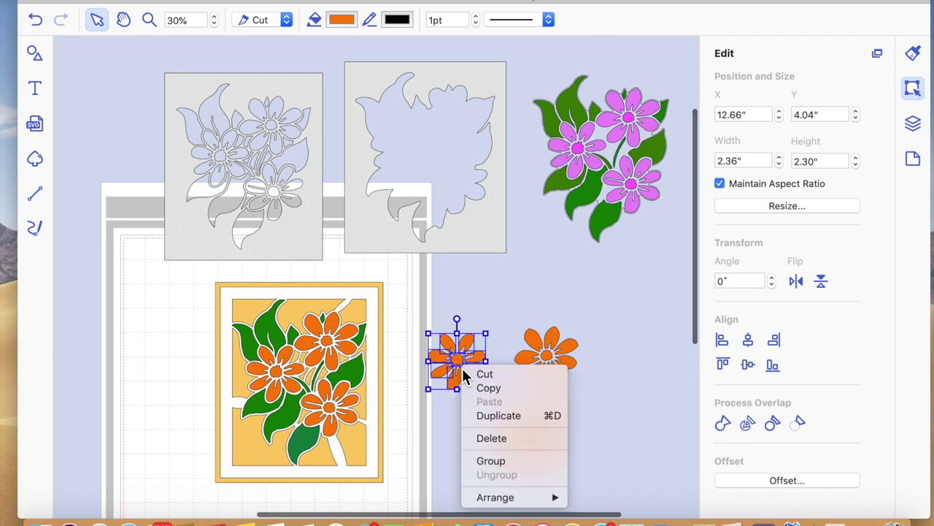
left_click(485, 460)
left_click(584, 380)
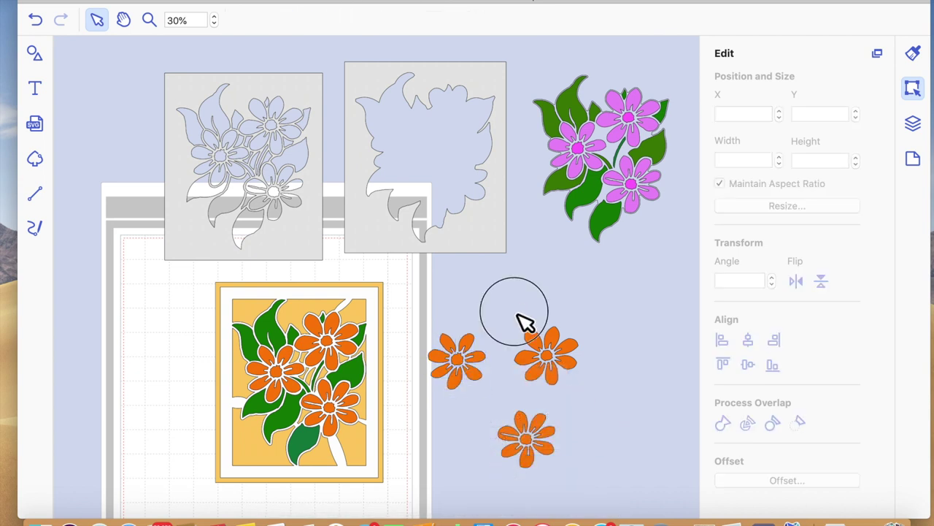
Group all the petals and the centre of the upper-right loose orange flower.
left_click_drag(592, 402, 513, 310)
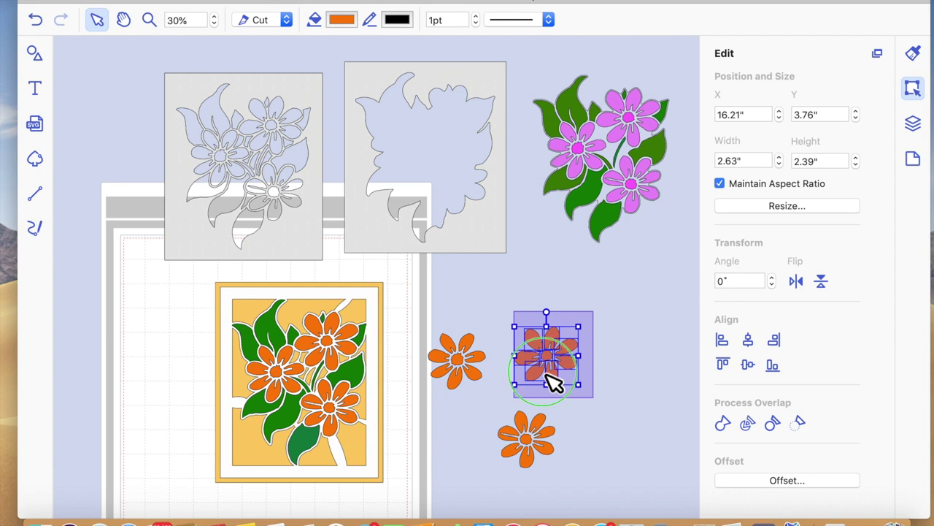
right_click(547, 376)
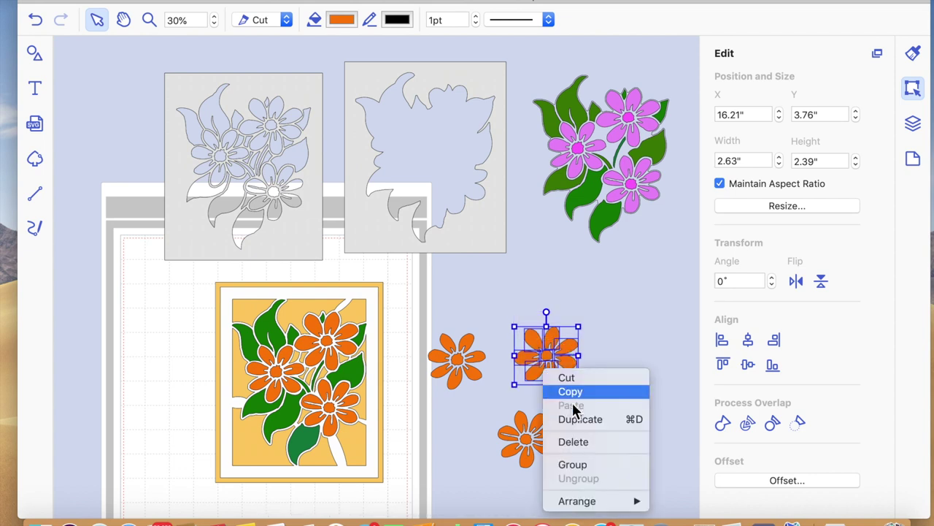
left_click(590, 465)
left_click(569, 474)
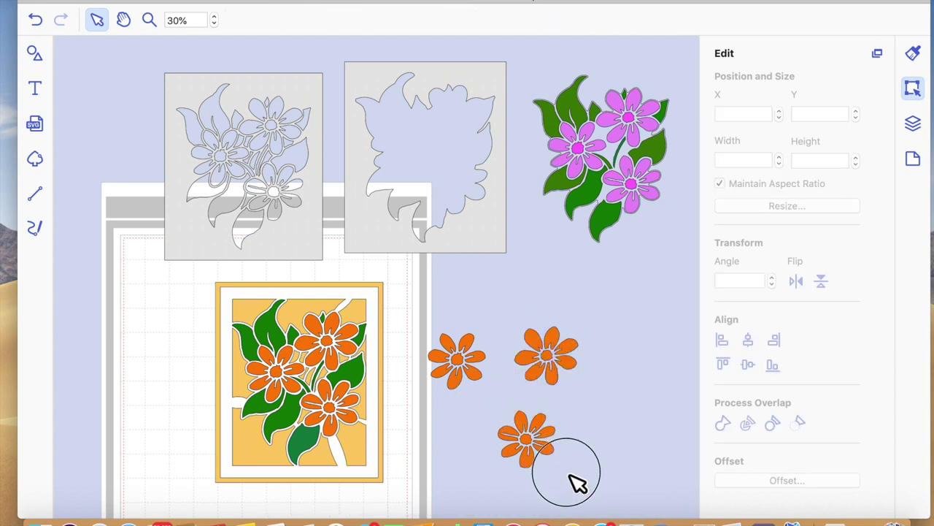
left_click(563, 467)
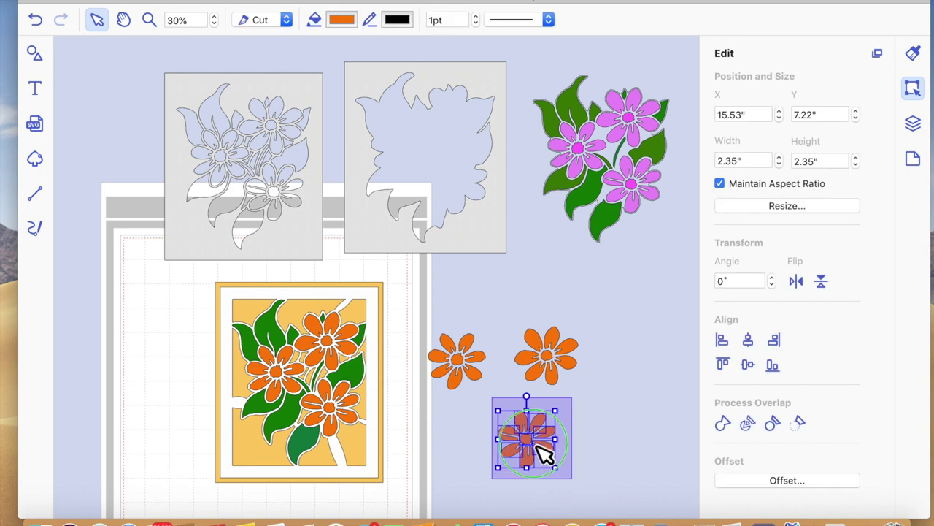
right_click(538, 448)
left_click(517, 427)
left_click_drag(502, 407, 586, 497)
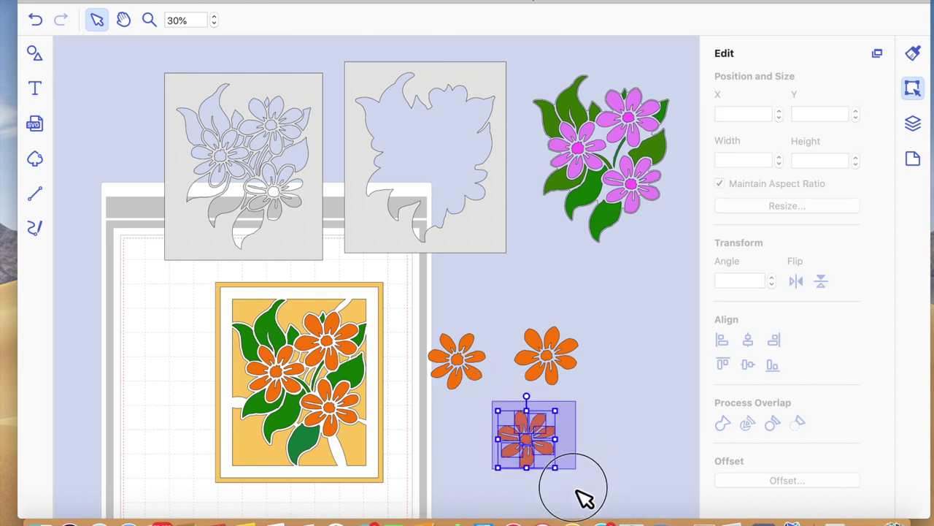
right_click(547, 441)
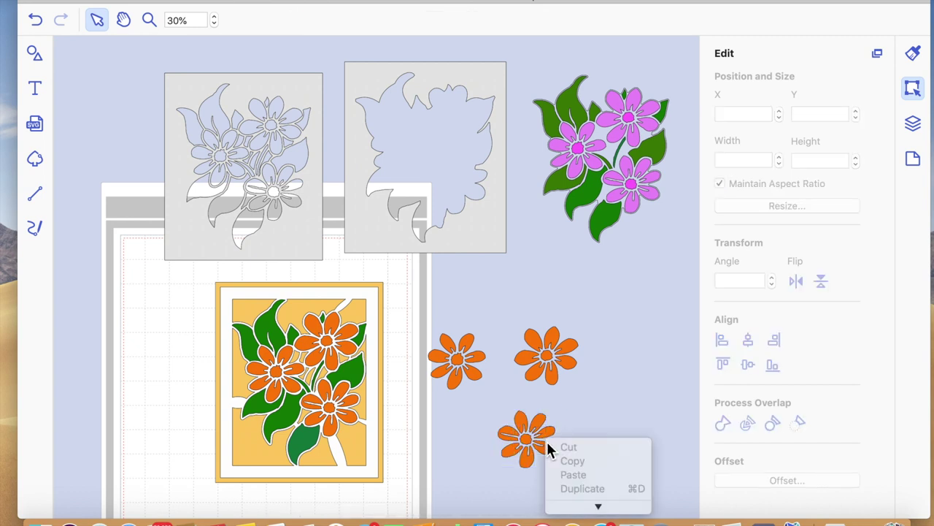
left_click(587, 420)
mouse_move(491, 409)
left_mouse_down()
mouse_move(547, 434)
mouse_move(580, 484)
left_mouse_up()
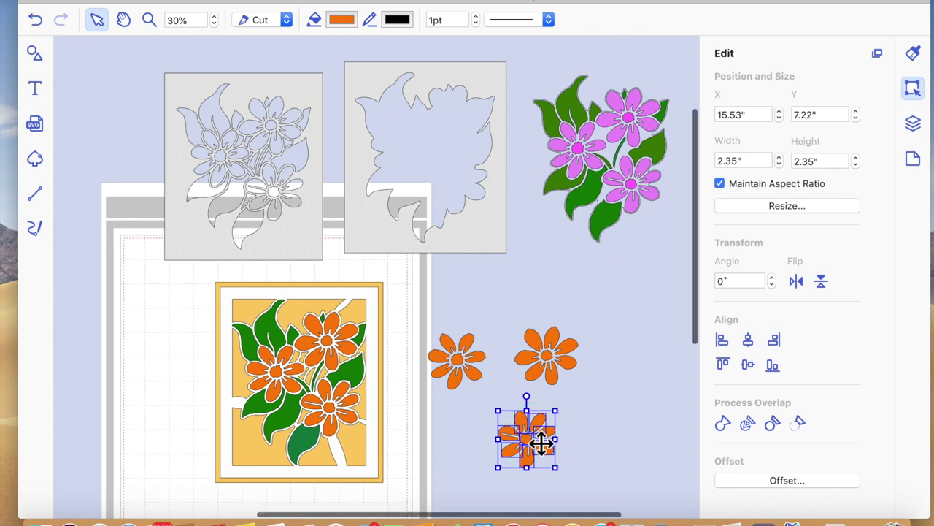
right_click(541, 442)
left_click(575, 487)
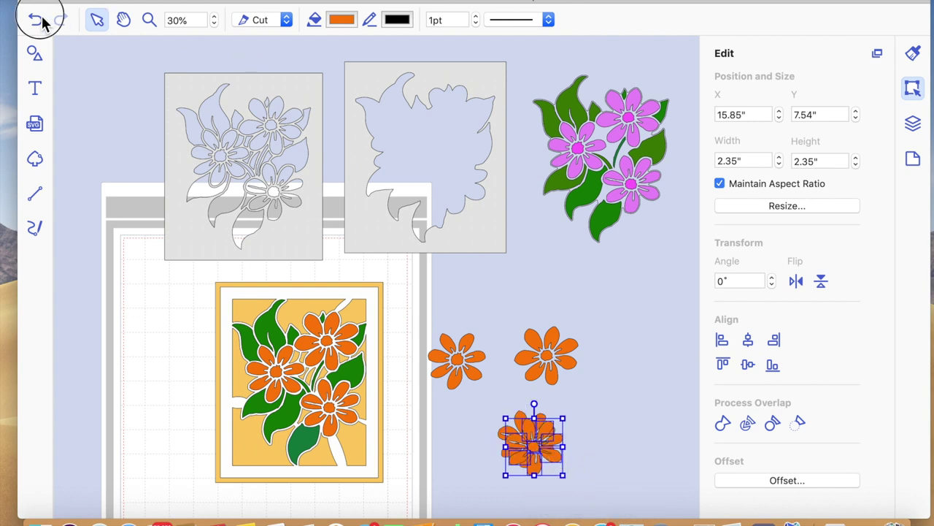
key("super+z")
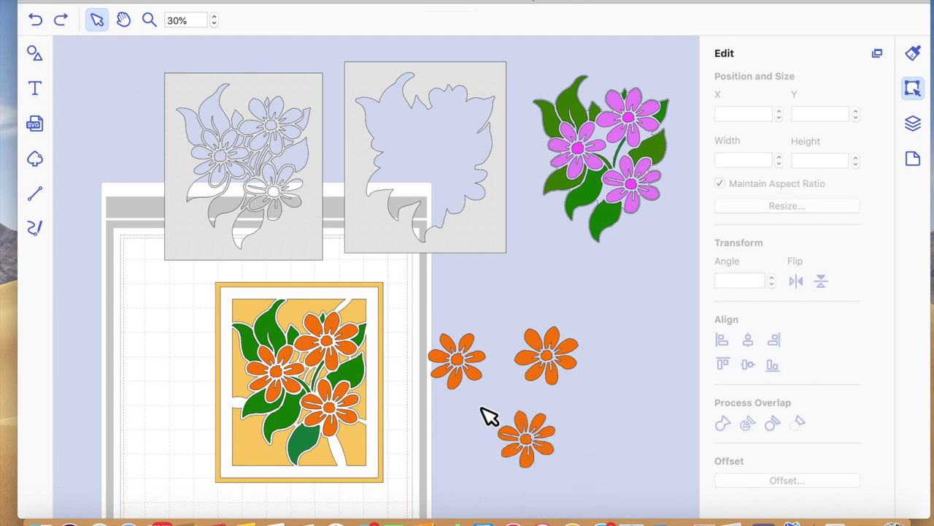
Select all the pieces of the lowest loose orange flower and group them.
key("super+z")
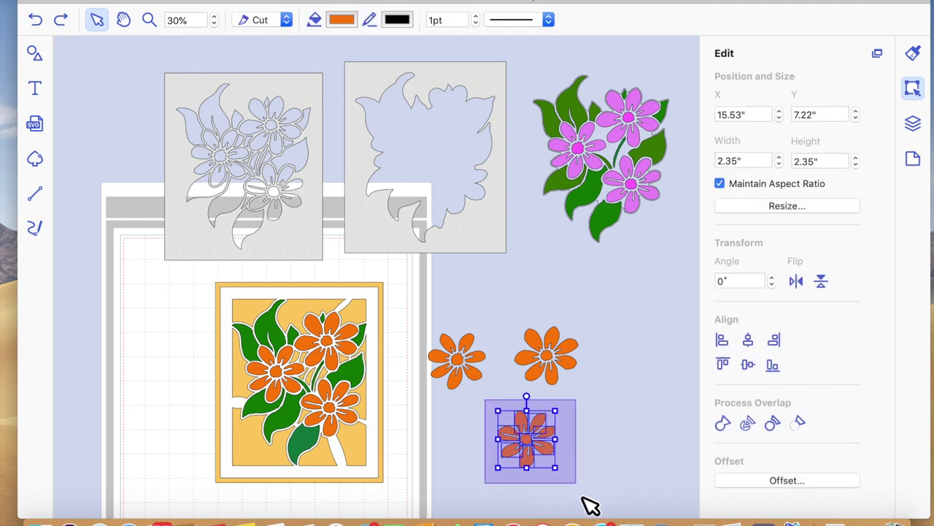
left_click(529, 446)
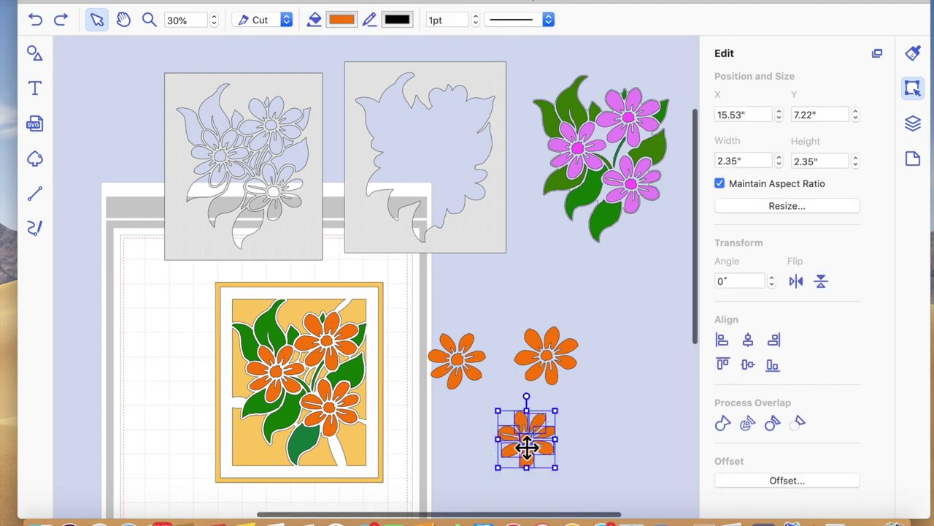
right_click(524, 442)
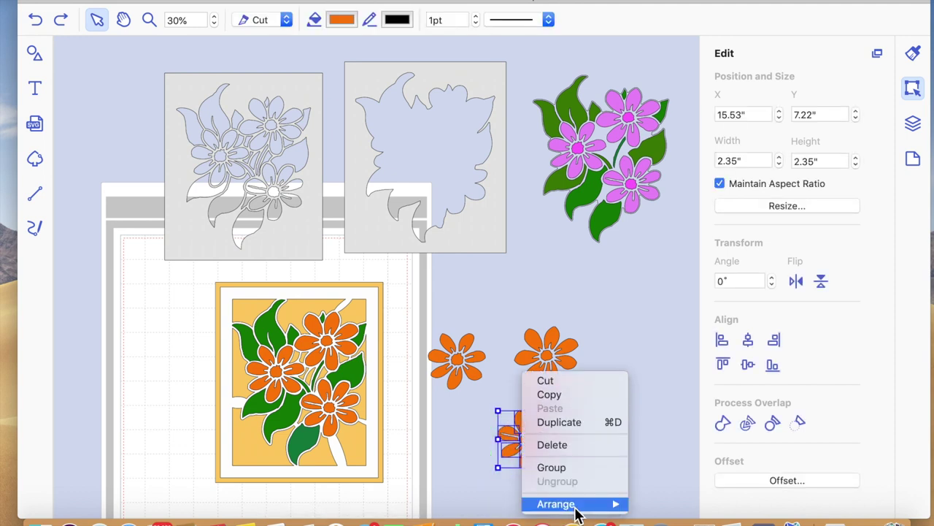
left_click(564, 467)
left_click(615, 431)
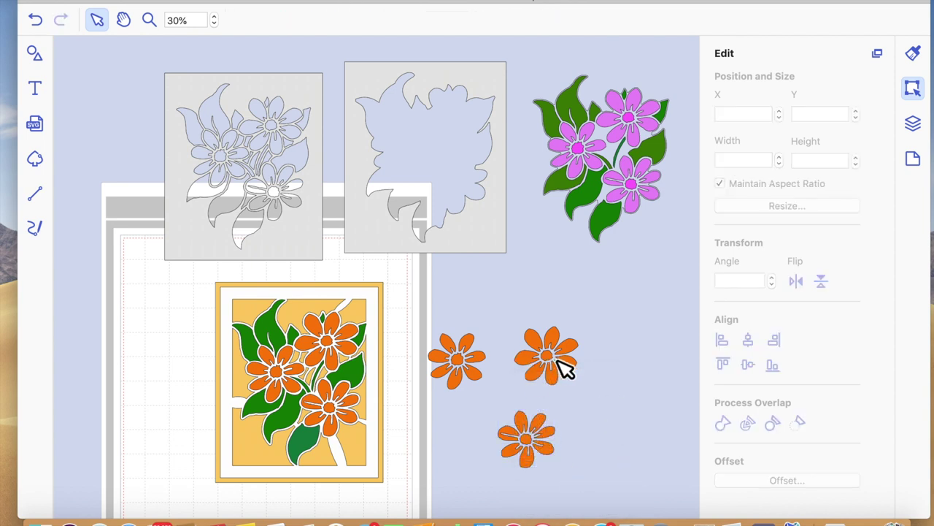
Try an outward bevelled offset line around the outer edge of the flower nearest the mat and undo it.
left_click(460, 362)
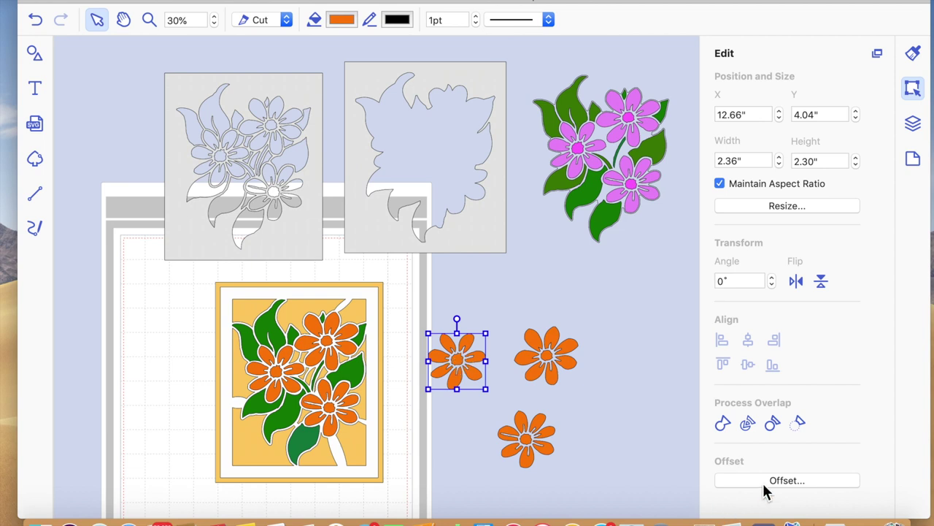
left_click(765, 481)
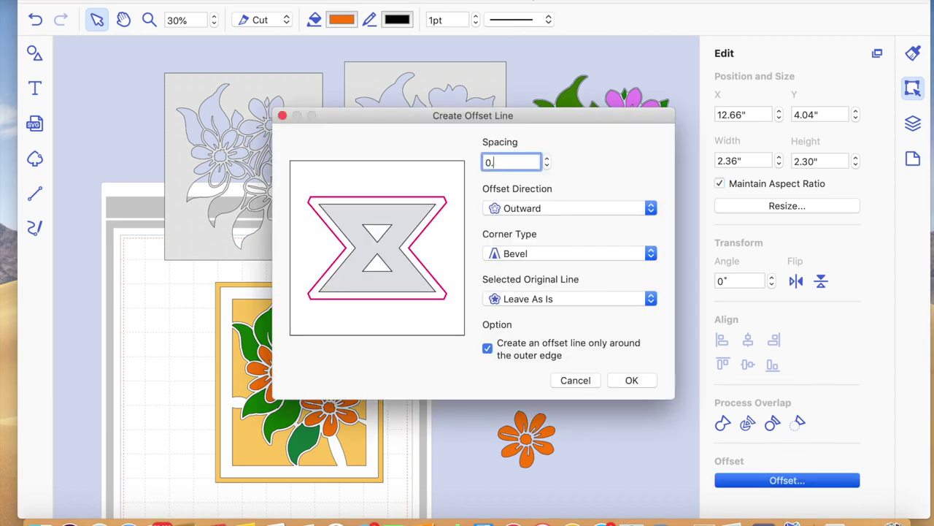
left_click(634, 383)
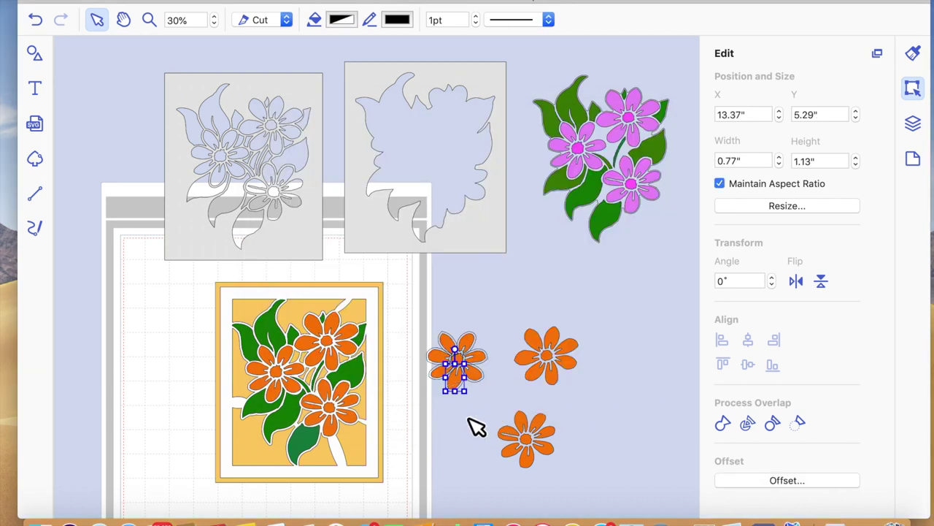
left_click(452, 431)
left_click_drag(428, 326, 494, 386)
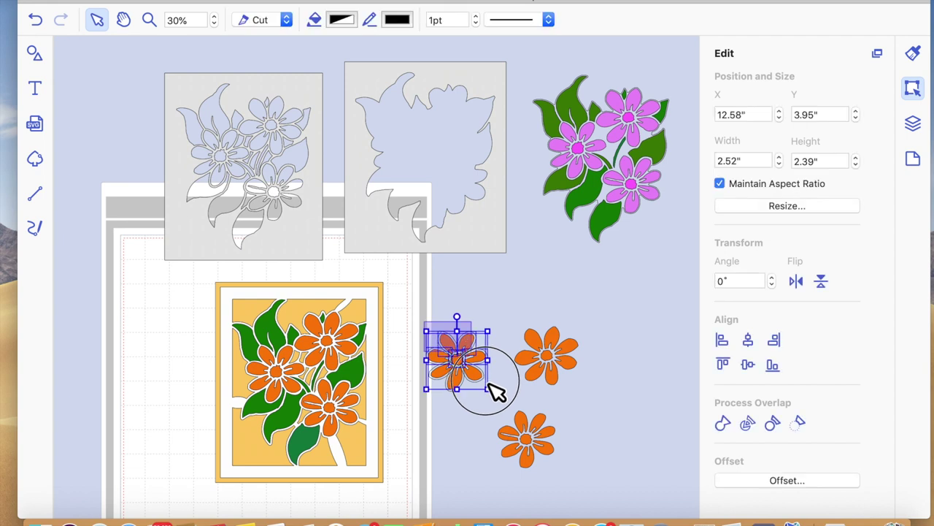
left_click(482, 422)
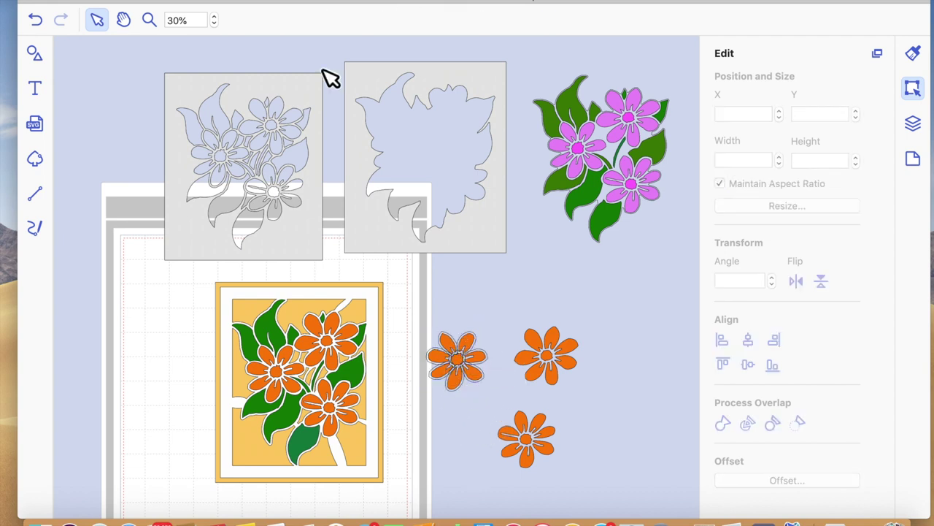
left_click(38, 27)
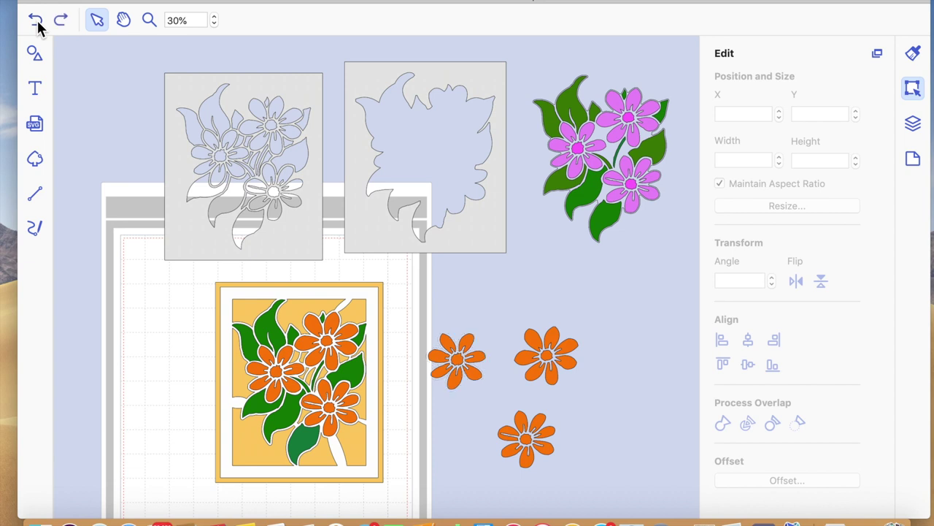
Duplicate the grouped orange flower nearest the mat and move the copy to the empty area below the pink bouquet.
left_click(459, 360)
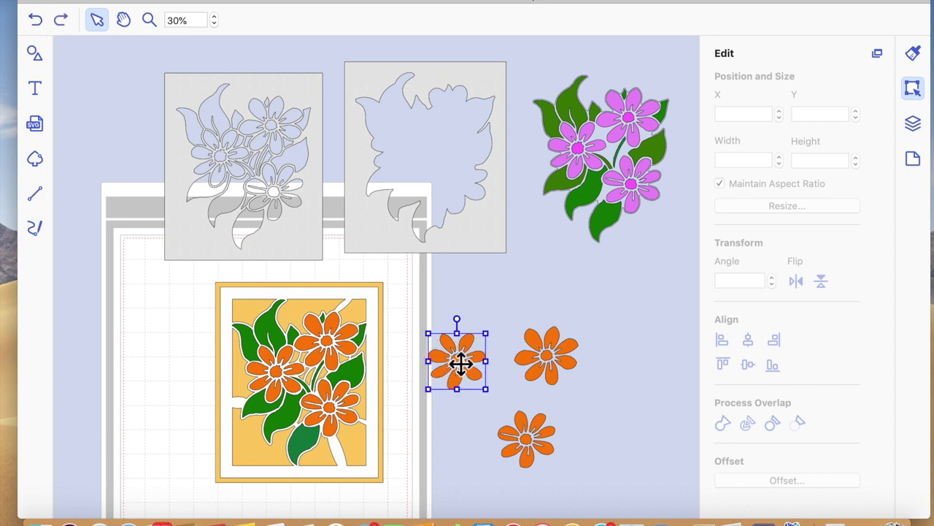
left_click_drag(462, 363, 653, 306)
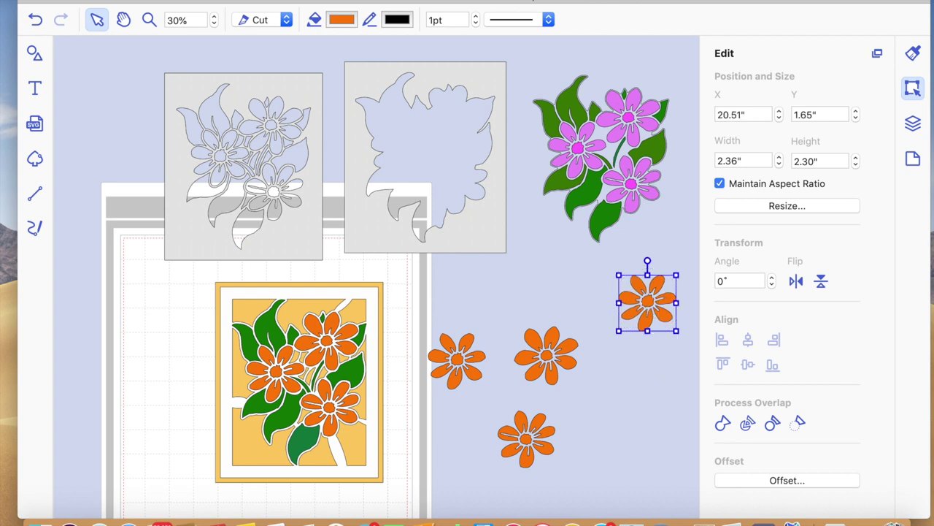
left_click(286, 21)
left_click(265, 32)
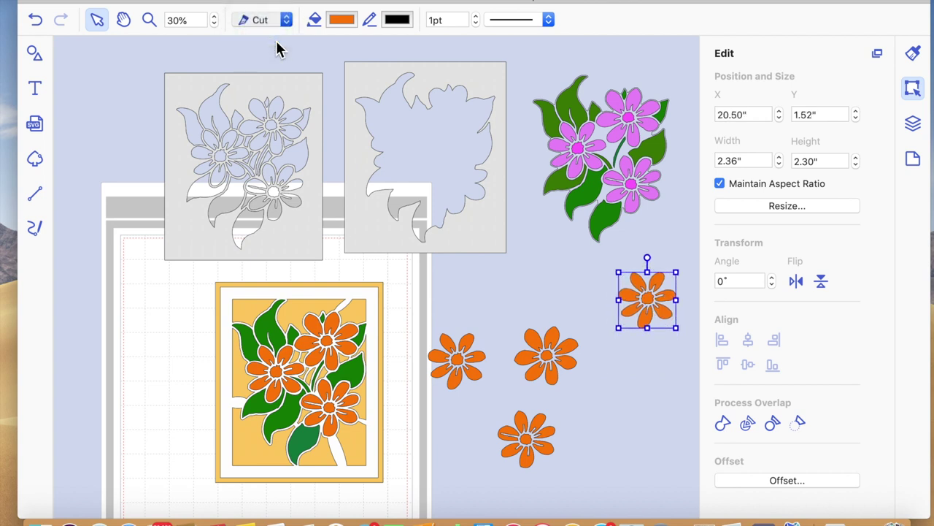
Create an outward 0.08" bevelled offset line around the outer edge of the flower nearest the mat, leaving the original line as is.
mouse_move(449, 337)
left_mouse_down()
mouse_move(491, 403)
mouse_move(507, 411)
left_mouse_up()
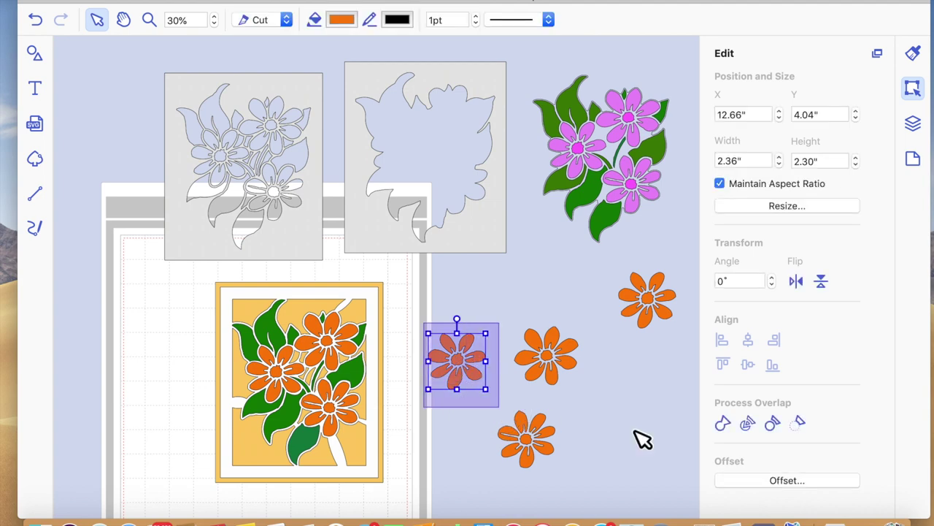
left_click(830, 486)
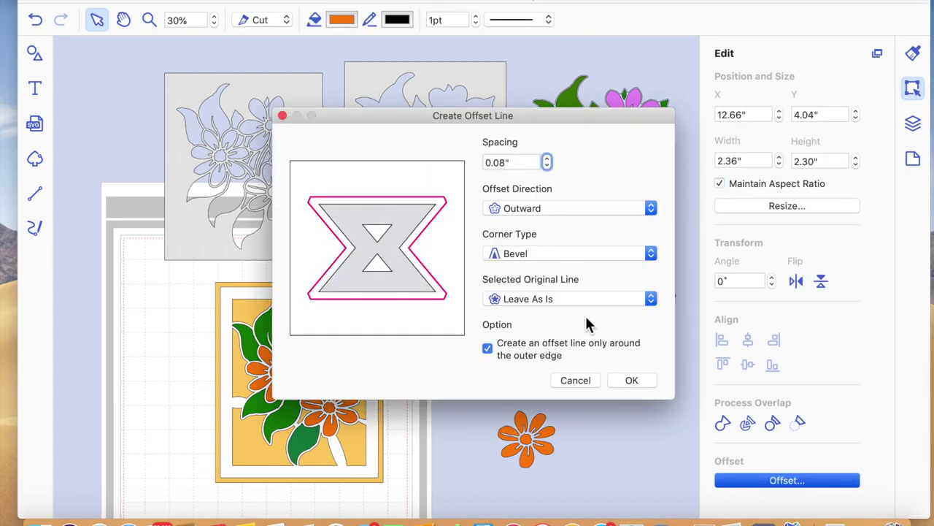
left_click(630, 385)
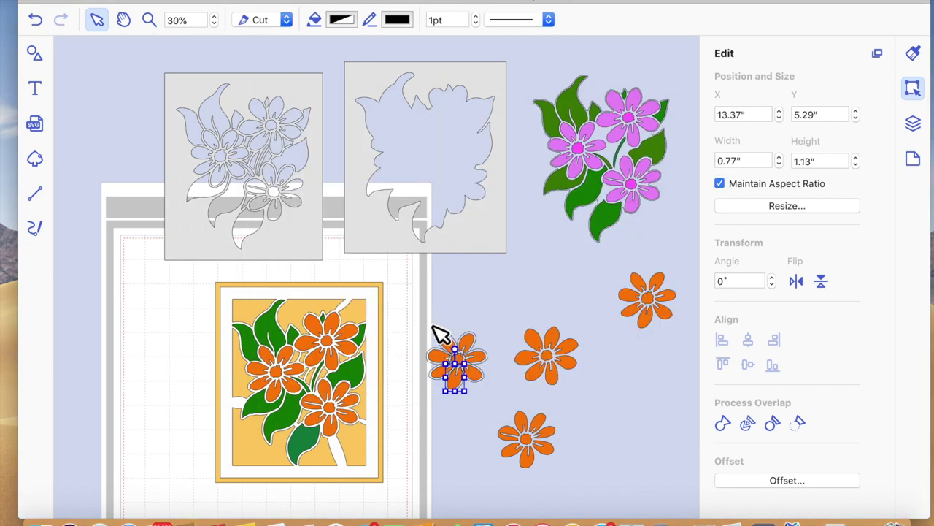
Weld the flower nearest the mat and its offset lines into one outline and move it over the loose flower below the pink bouquet.
left_click(491, 394)
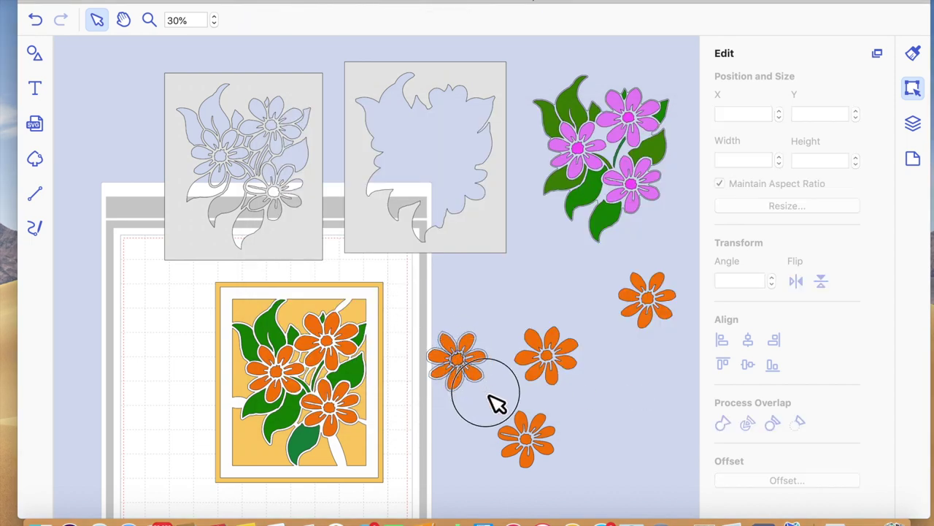
left_click(491, 394)
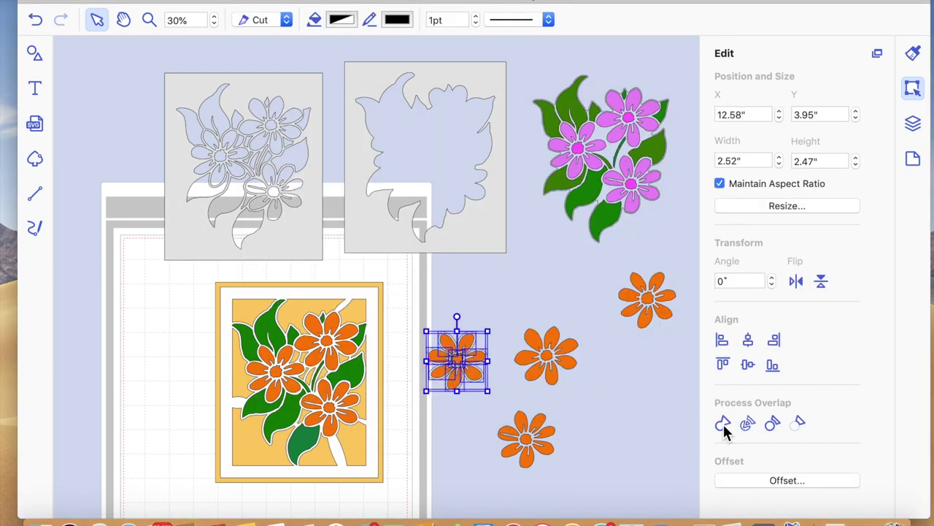
left_click(723, 422)
left_click_drag(478, 365, 651, 303)
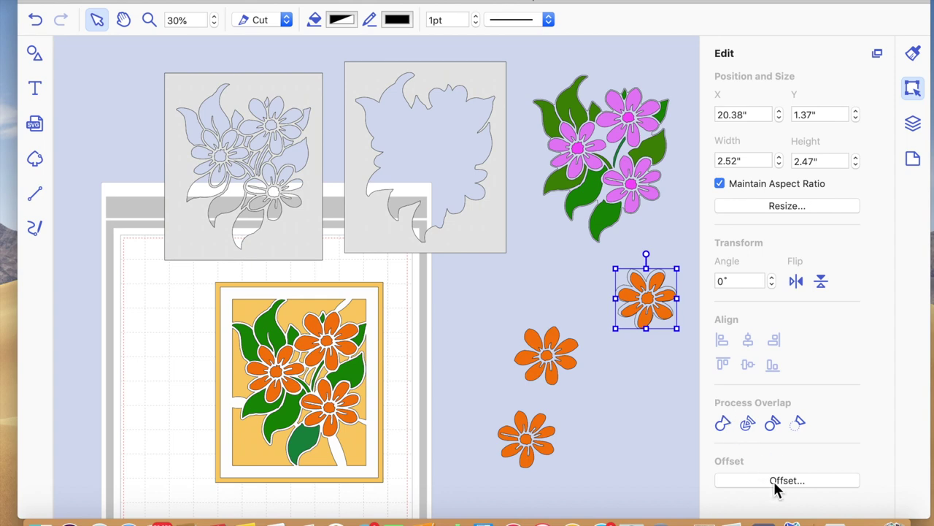
Move the welded outline below that flower and create an inward 0.04" bevelled offset line from it, leaving the original line as is.
left_click(776, 485)
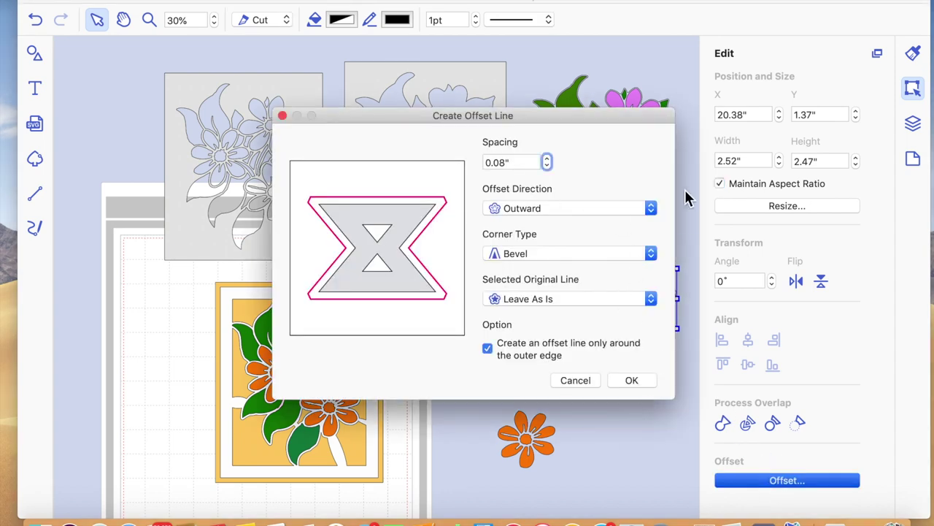
left_click(575, 383)
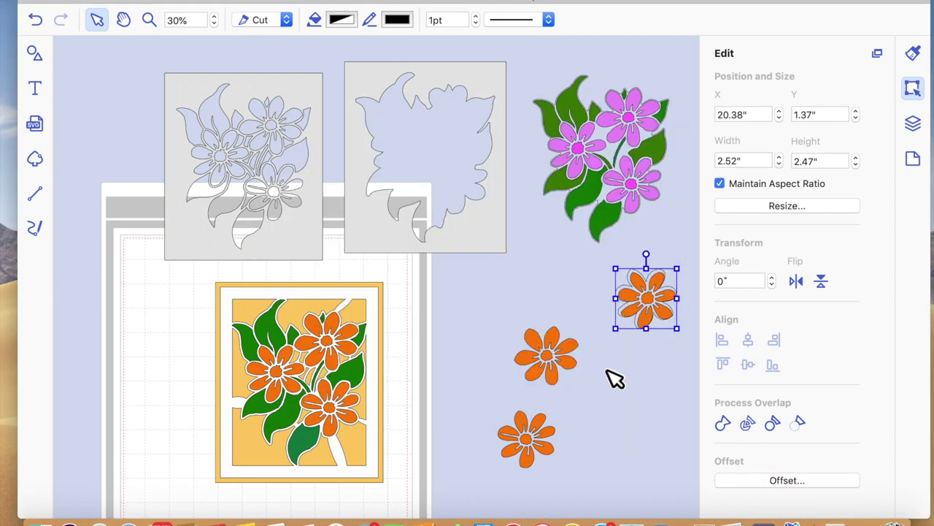
left_click_drag(672, 294, 668, 387)
left_click(781, 479)
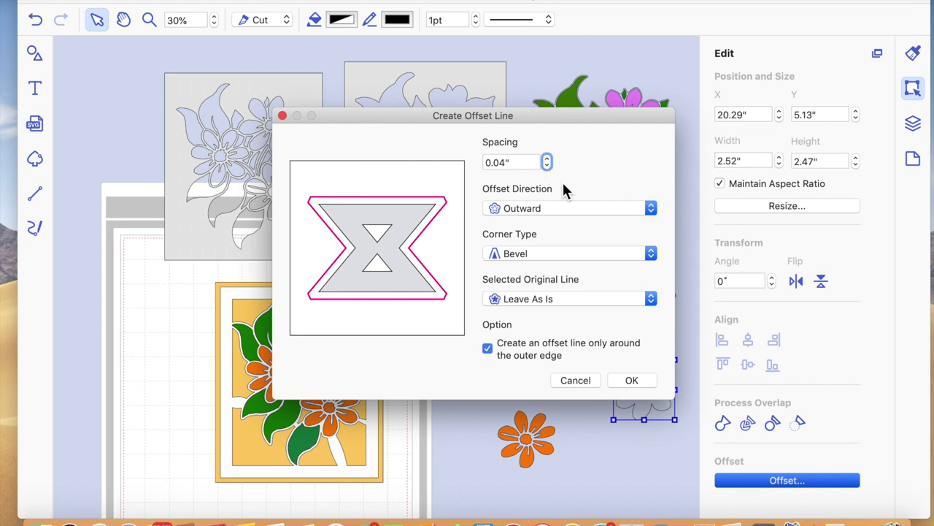
left_click(650, 210)
left_click(629, 226)
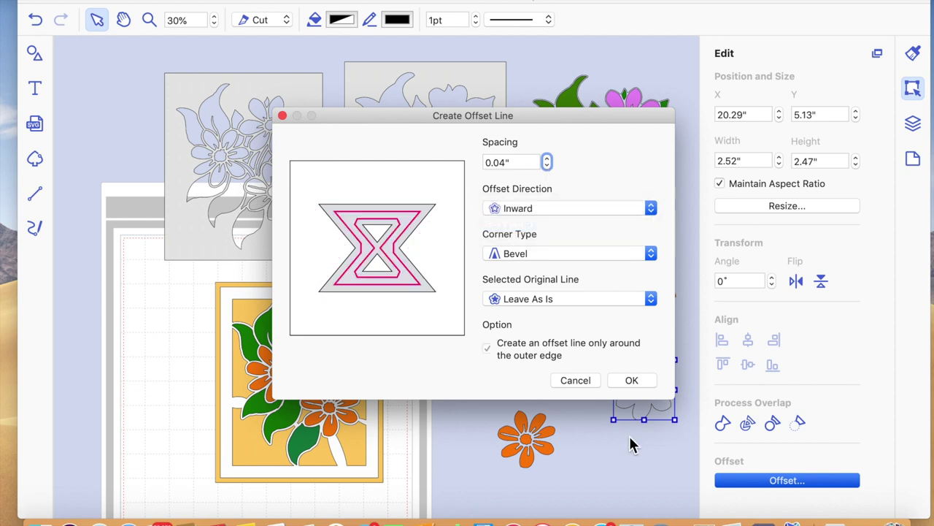
left_click(632, 380)
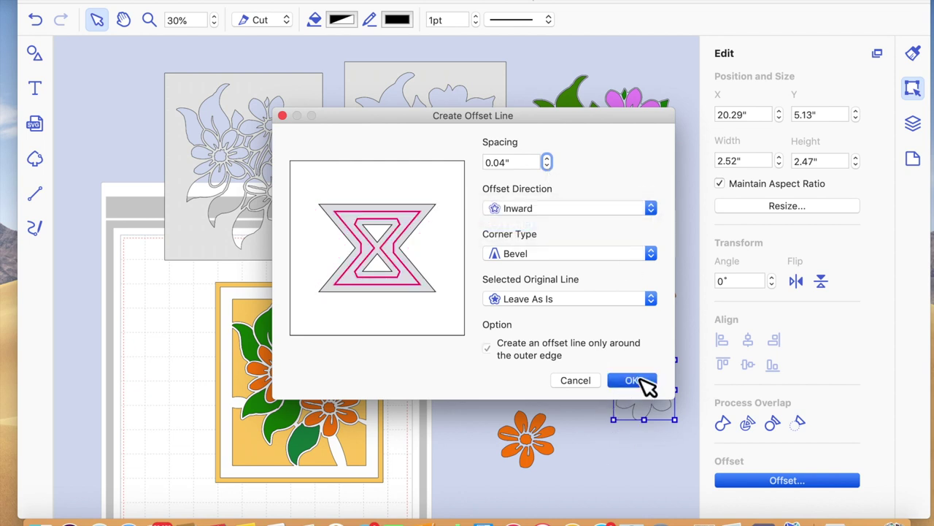
Move the inset outline onto the loose orange flower below the pink bouquet and centre the two horizontally and vertically.
left_click_drag(646, 414, 636, 267)
left_click(649, 292)
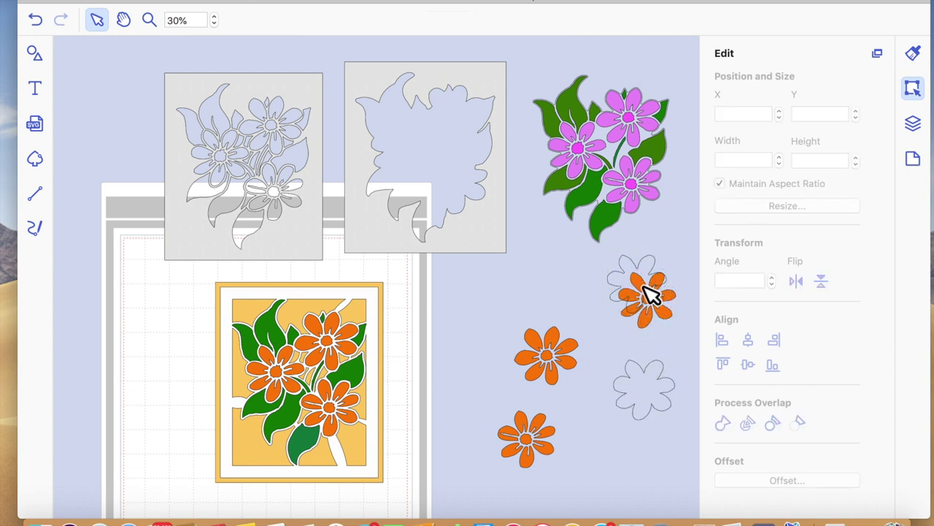
left_click(651, 294, "shift")
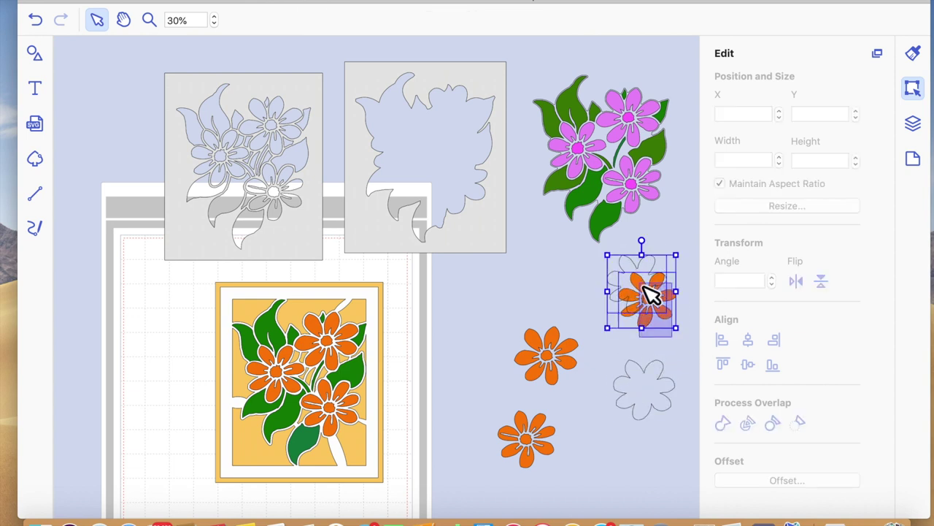
left_click(747, 341)
left_click(749, 366)
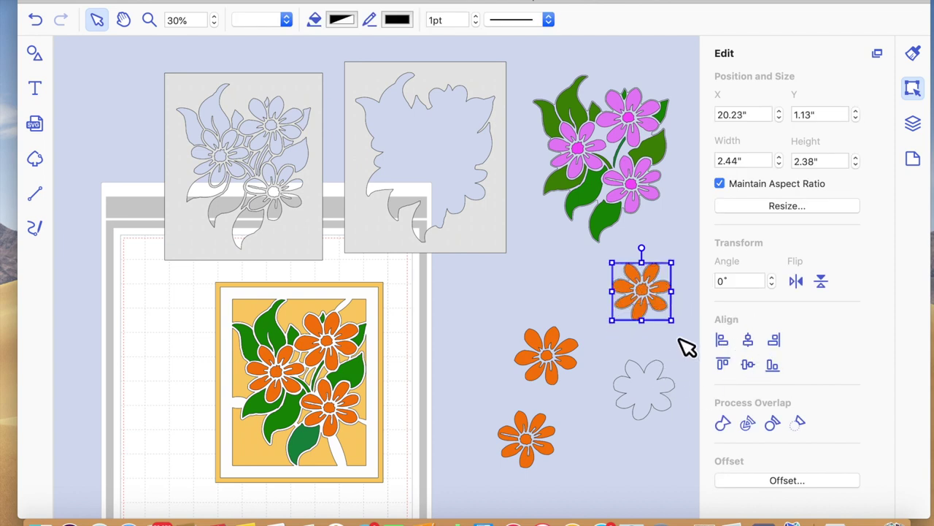
Send the inset outline behind the orange flower to the back of the stacking order.
left_click(685, 332)
left_click(653, 294)
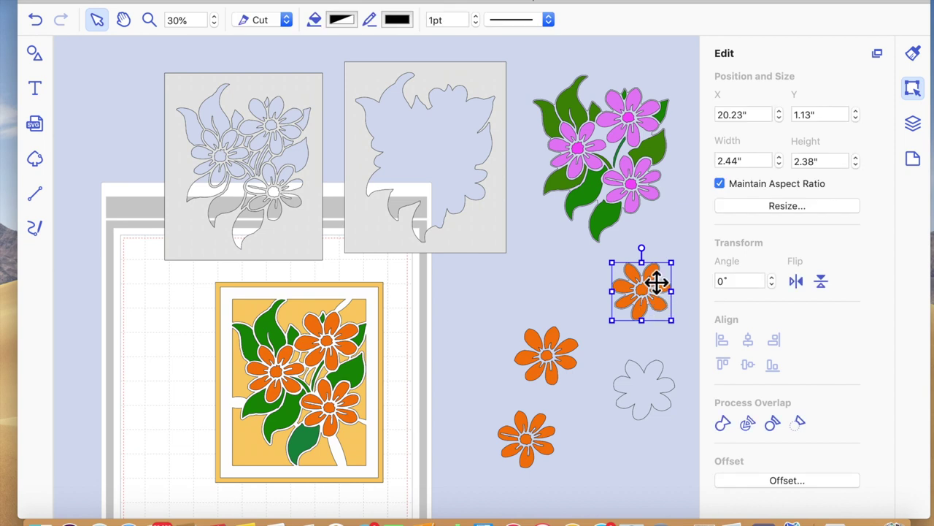
key("Return")
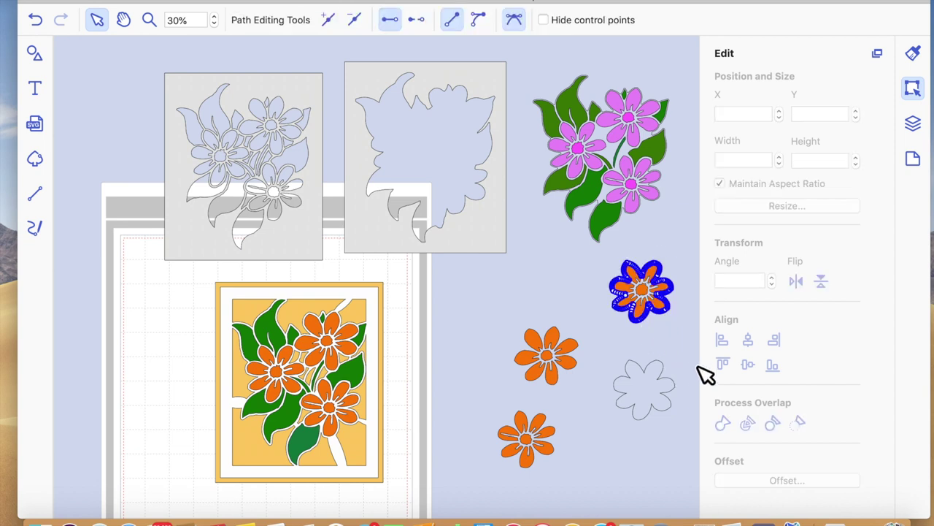
left_click(698, 366)
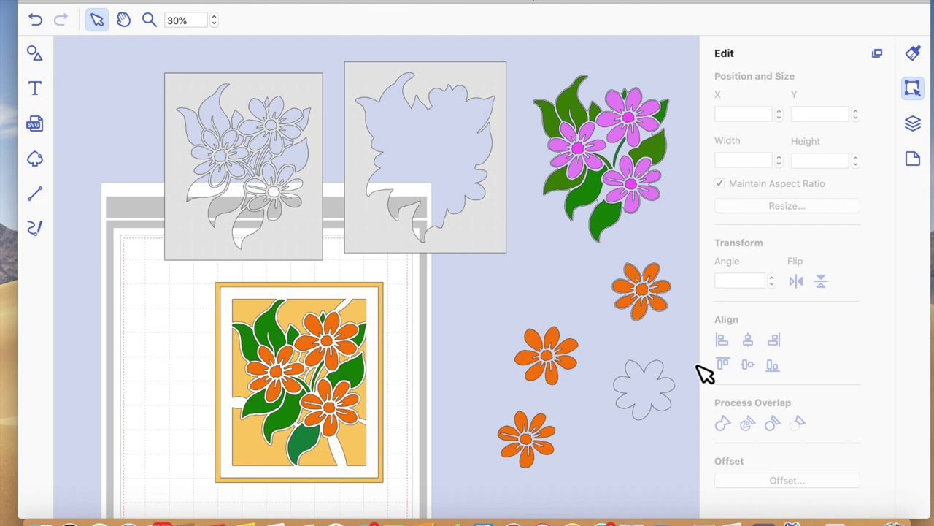
left_click(651, 295)
right_click(649, 292)
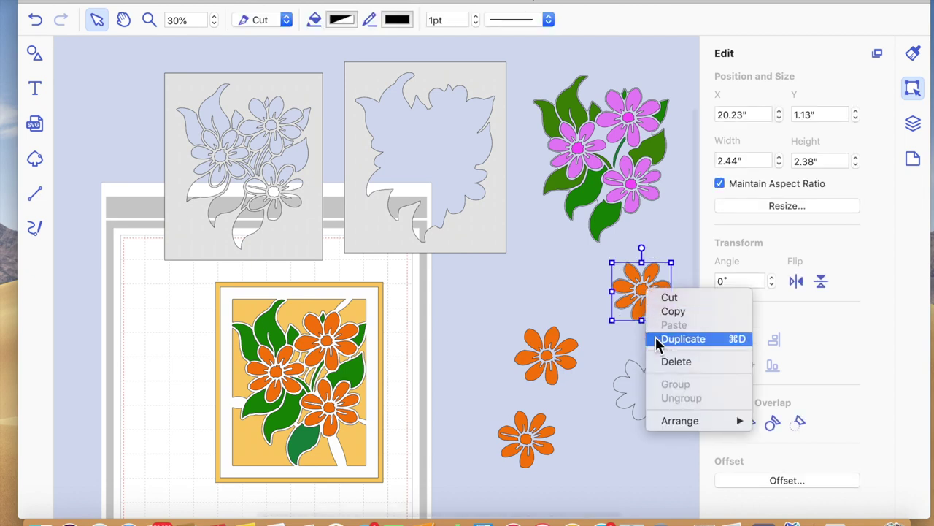
mouse_move(685, 416)
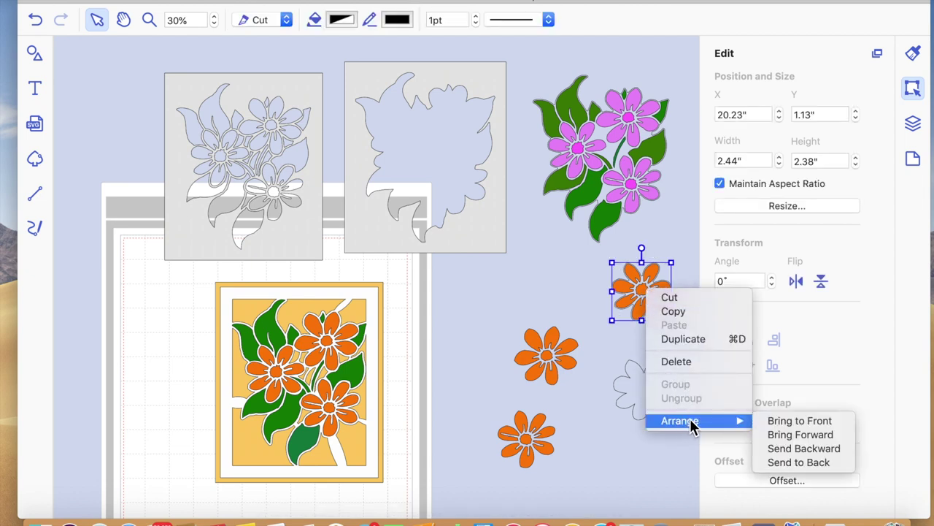
left_click(791, 462)
left_click(646, 447)
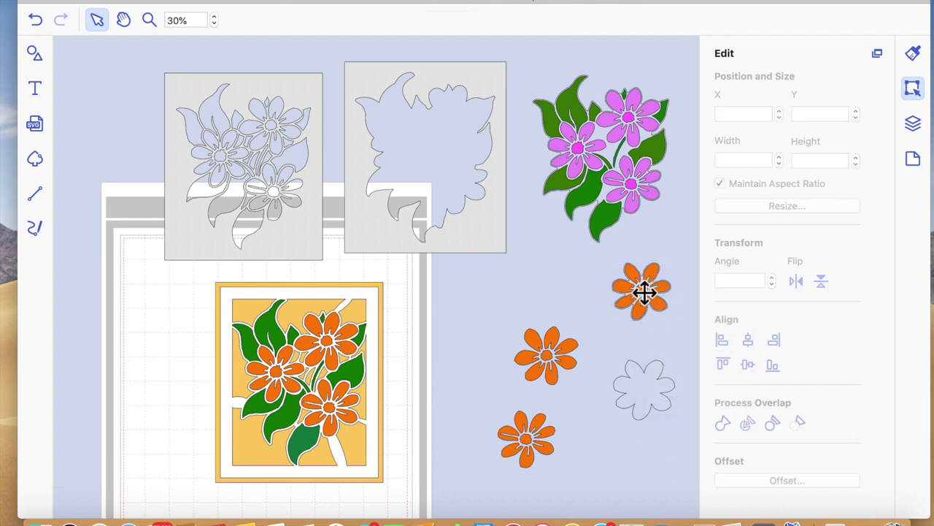
Move the orange flower off its inset outline into the empty space beside it.
left_click(646, 295)
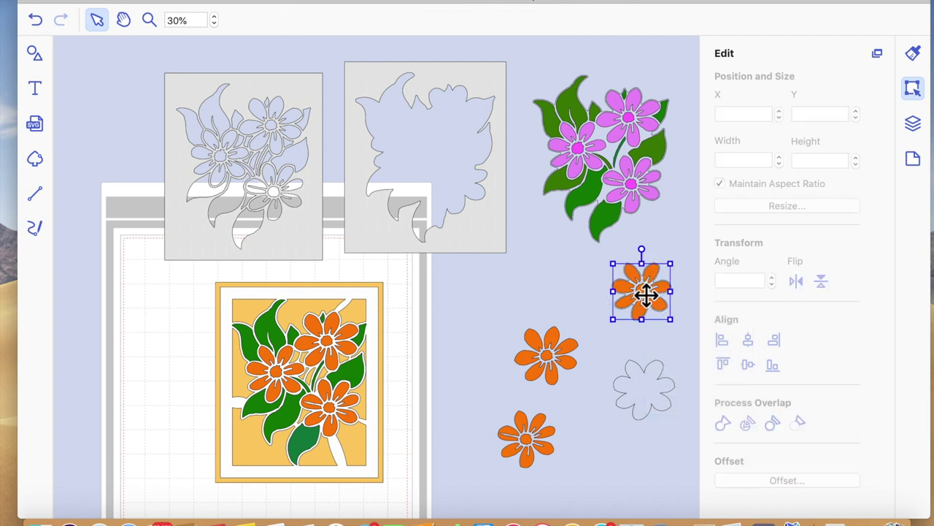
left_click(679, 315)
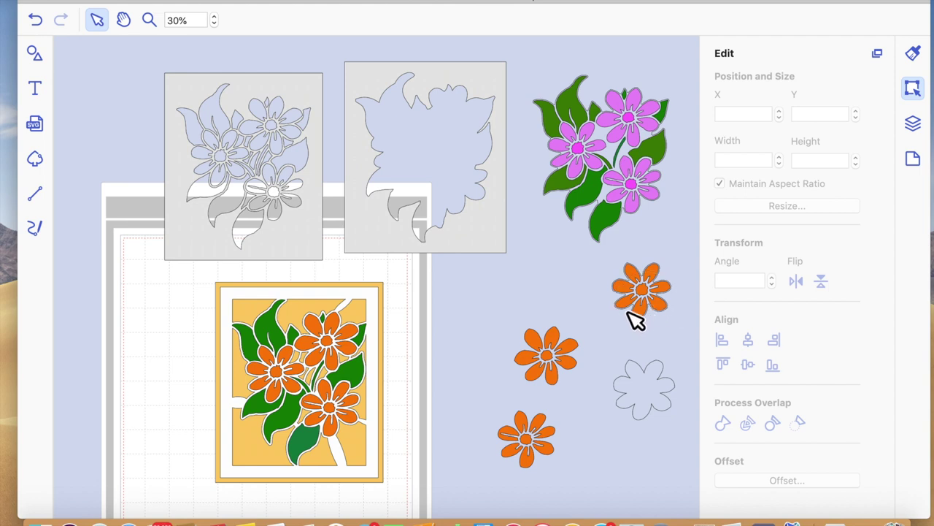
left_click(148, 20)
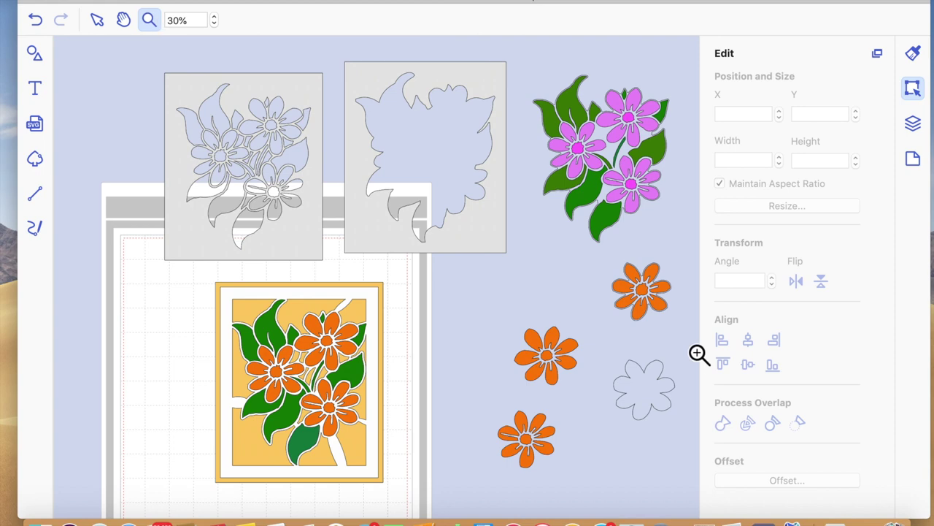
left_click(632, 297)
left_click(98, 20)
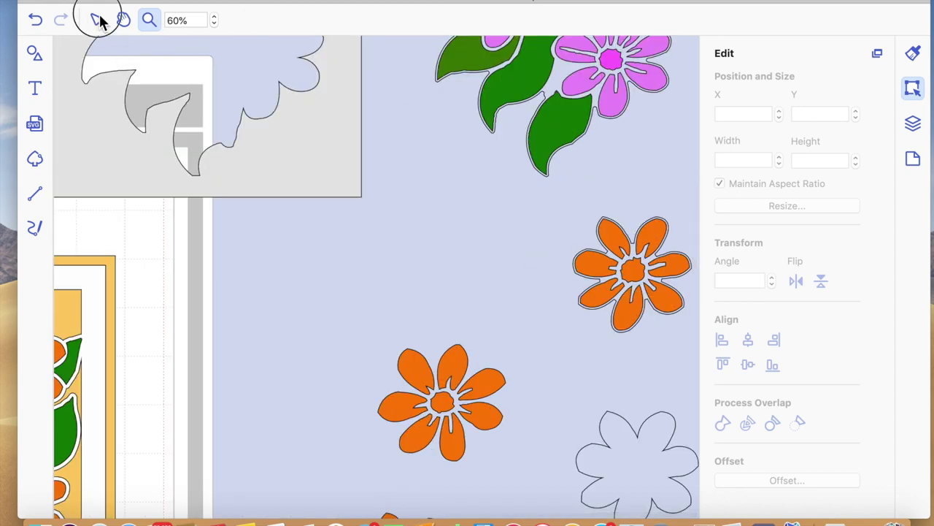
left_click(592, 314)
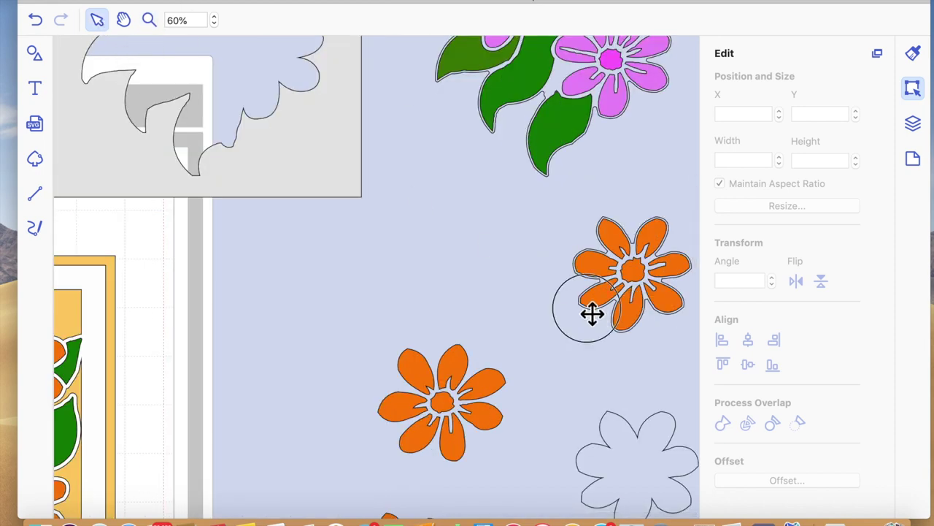
left_click(448, 252)
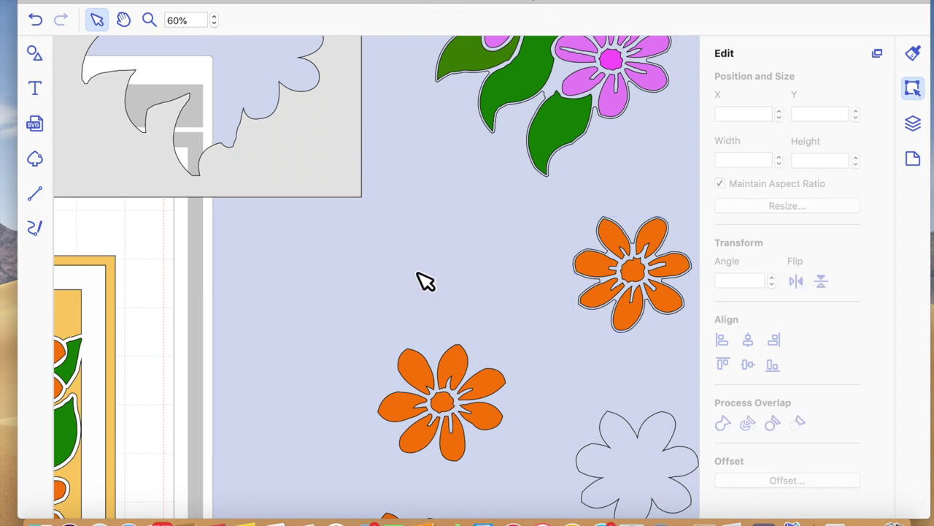
left_click_drag(633, 283, 480, 272)
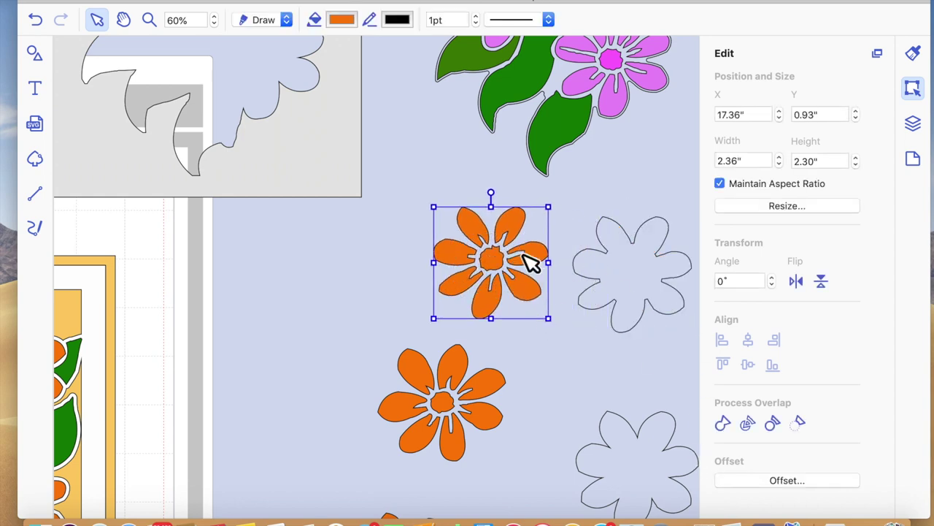
Try an outward 0.04" bevelled offset line around the outer edge of the moved orange flower and undo it.
left_click(791, 482)
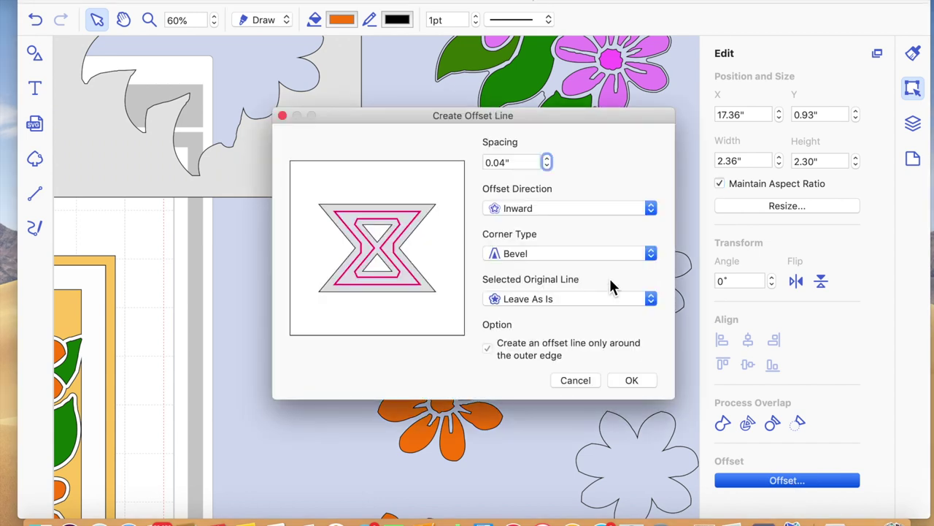
left_click(649, 215)
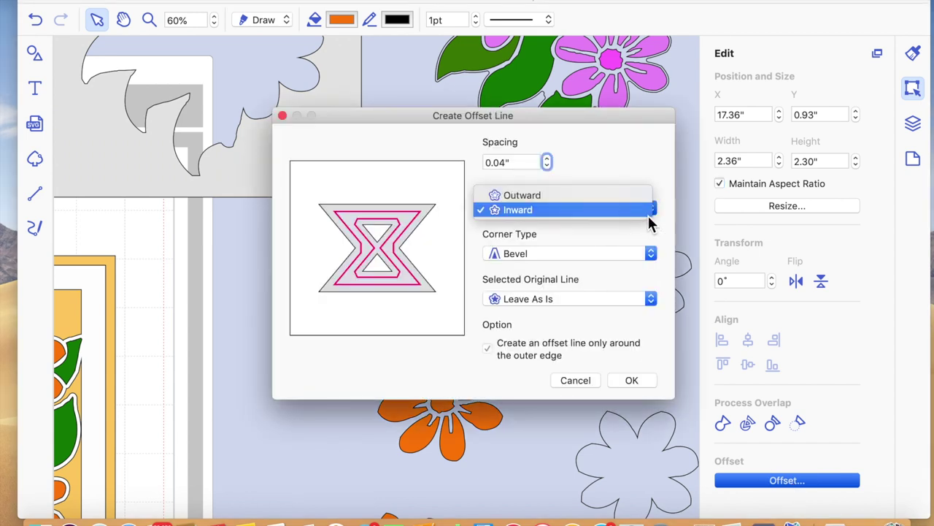
left_click(611, 194)
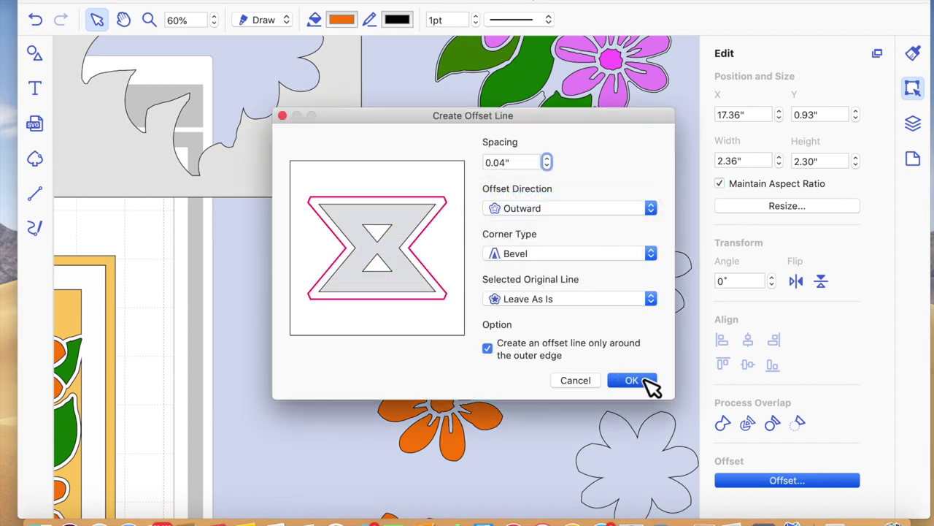
left_click(632, 381)
left_click(545, 326)
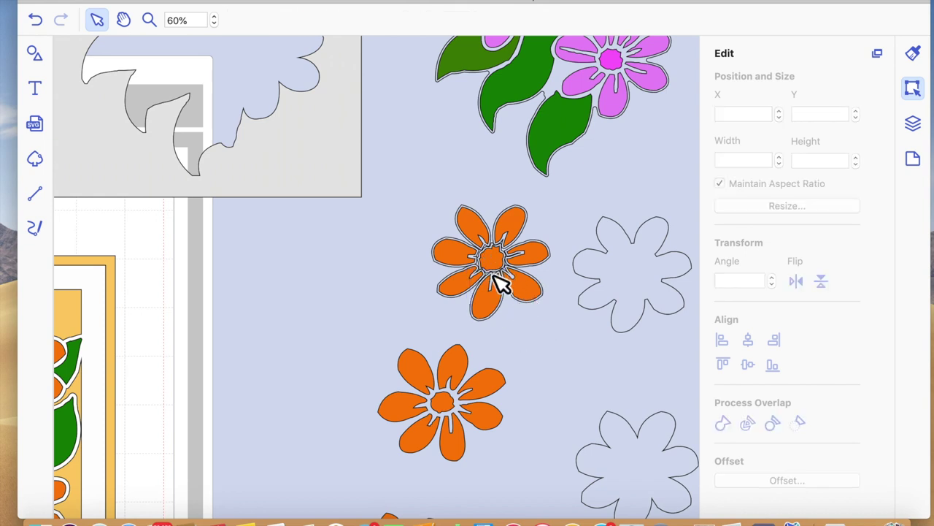
scroll(538, 380, "down", 5)
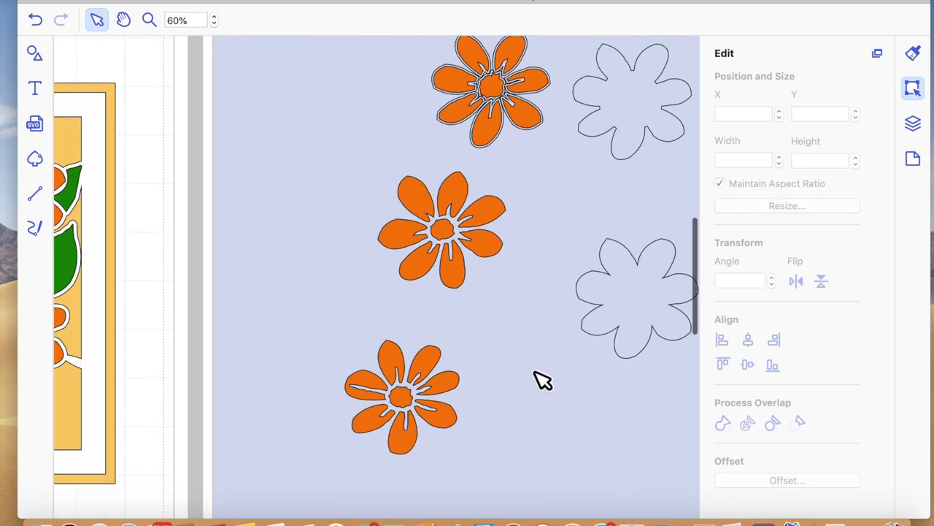
scroll(538, 380, "up", 3)
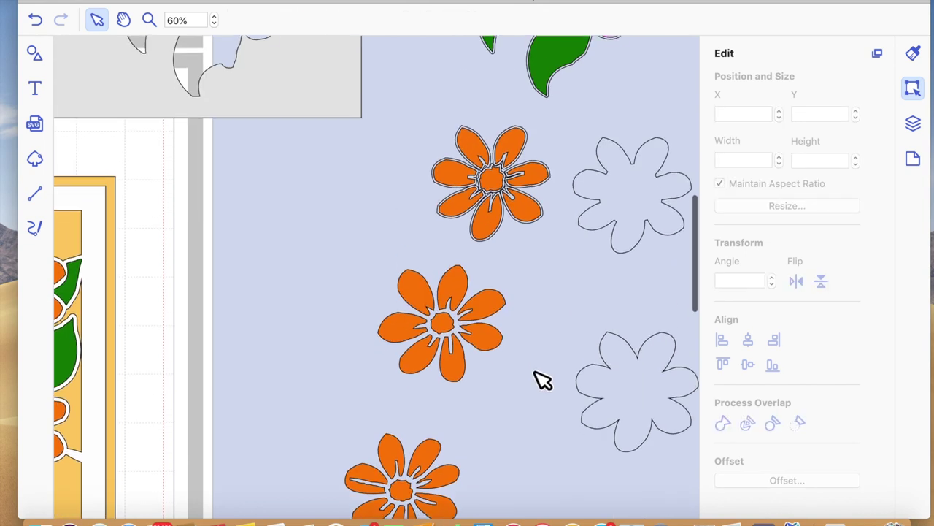
left_click(34, 24)
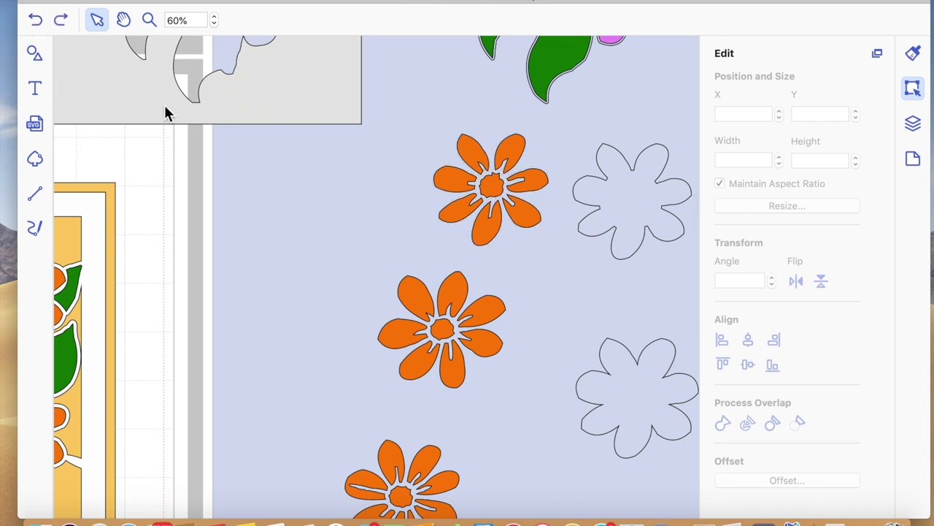
Duplicate the orange flower beside the inset outline and move the copy to the empty area near the mat.
left_click(494, 189)
left_click_drag(496, 191, 308, 234)
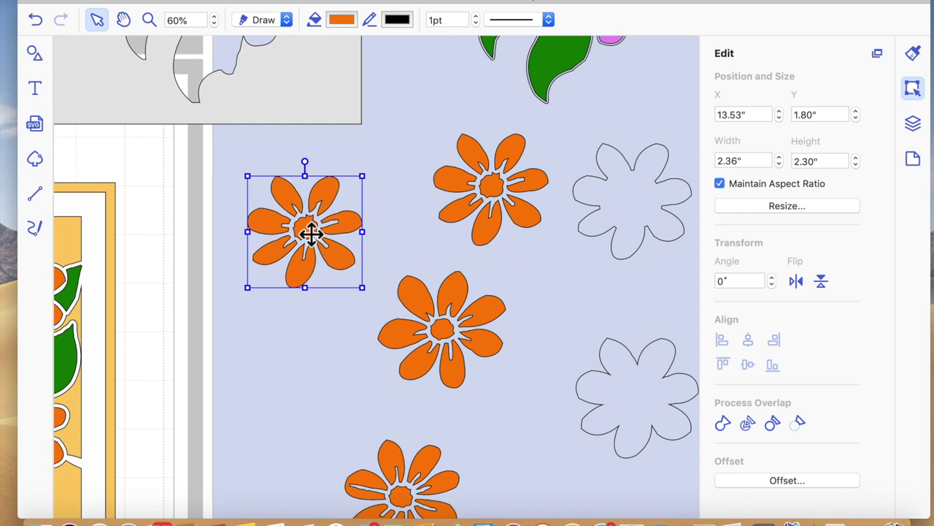
Create an outward 0.04" bevelled offset line around the outer edge of the other orange flower copy and weld it with the flower.
left_click(504, 183)
left_click(774, 480)
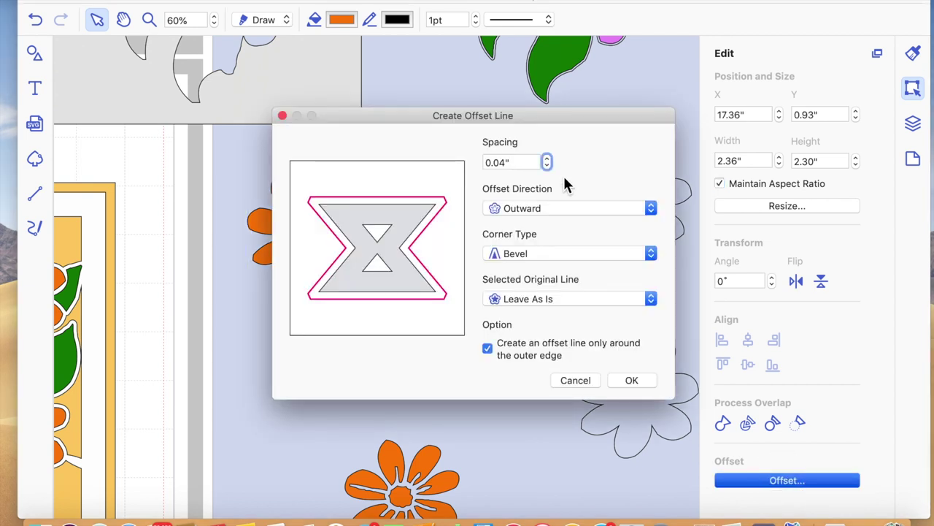
left_click(644, 389)
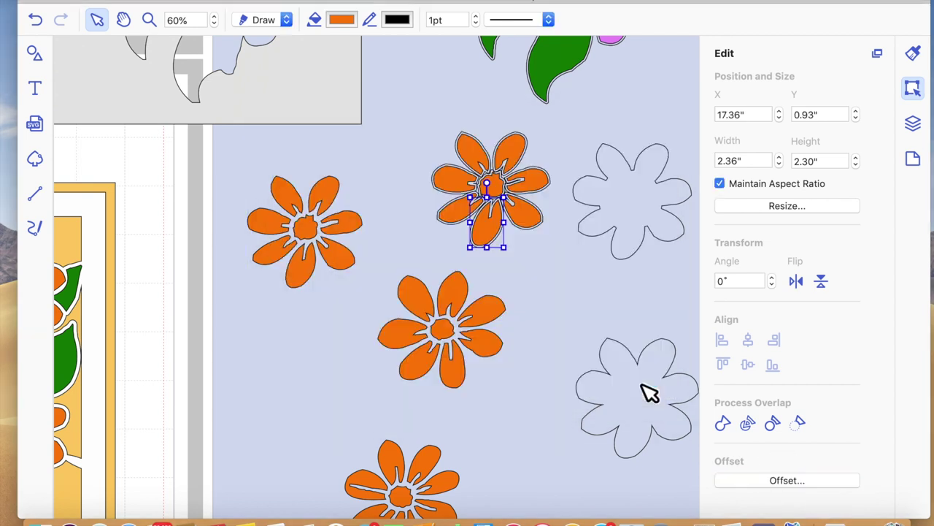
left_click(478, 157)
left_click_drag(430, 115, 538, 251)
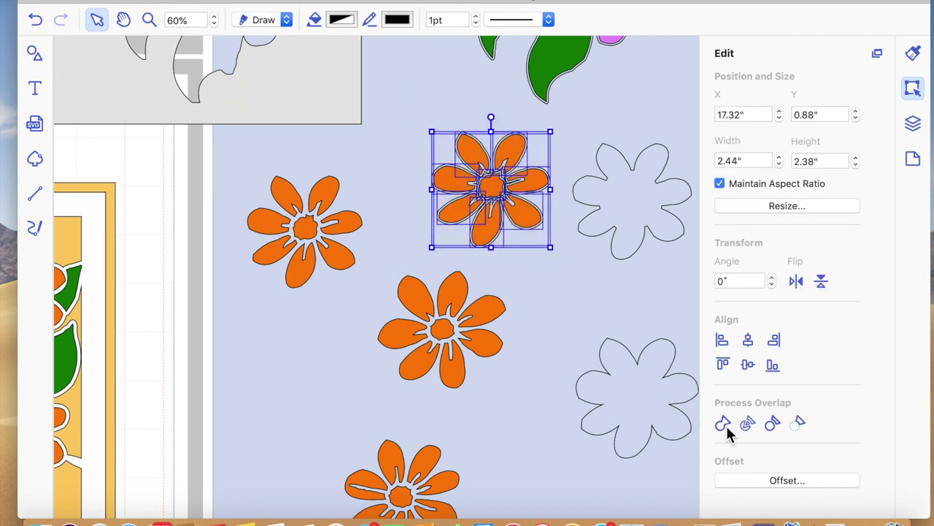
left_click(726, 430)
left_click(560, 271)
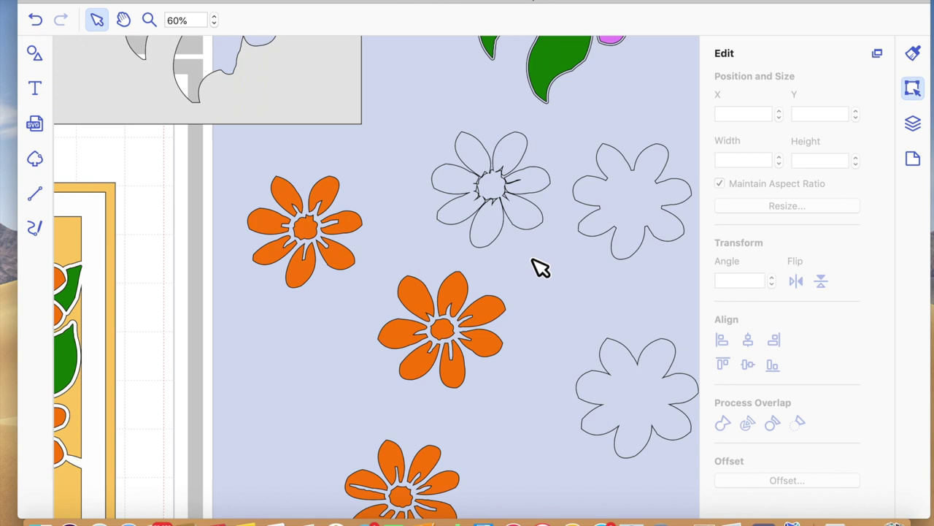
Add a plain circle shape, scale it to about 1.28" and place it over the centre of the welded flower.
left_click(34, 57)
scroll(190, 423, "down", 10)
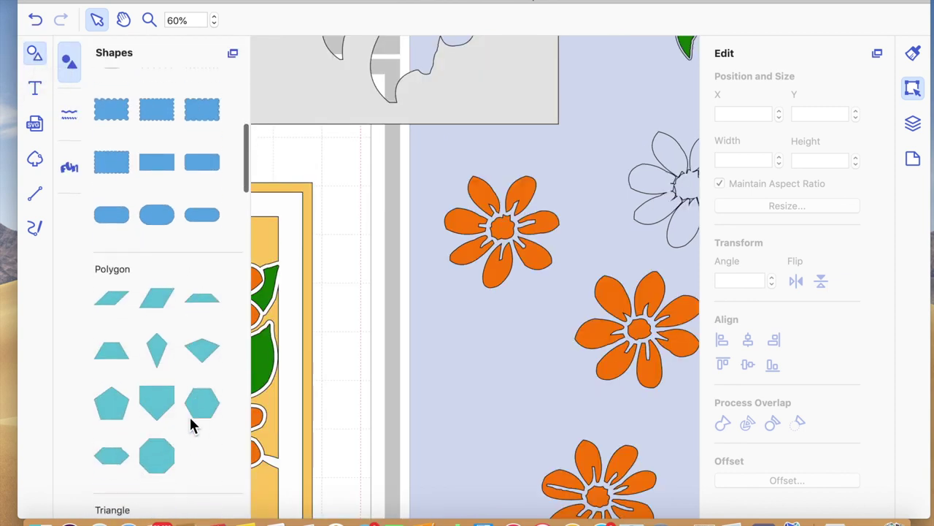
left_click_drag(111, 446, 496, 322)
scroll(496, 322, "right", 5)
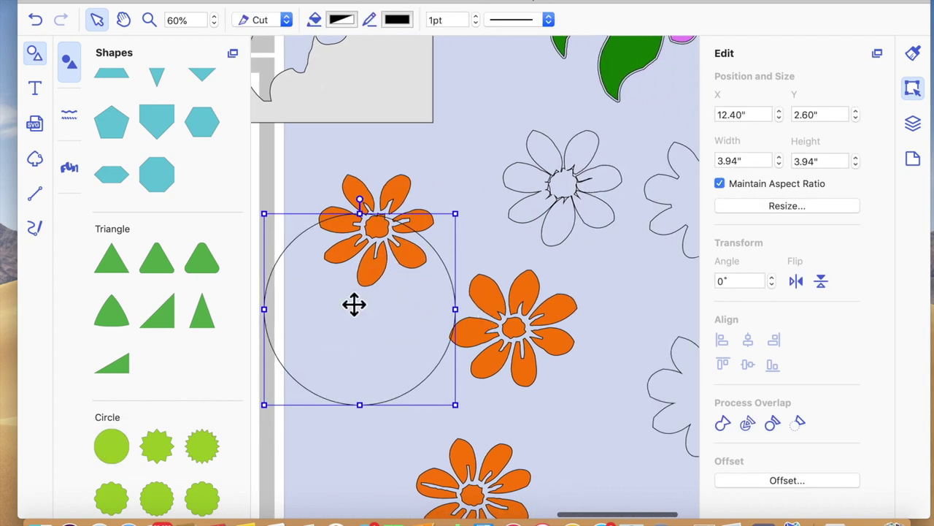
left_click_drag(265, 214, 394, 332)
left_click_drag(432, 385, 571, 197)
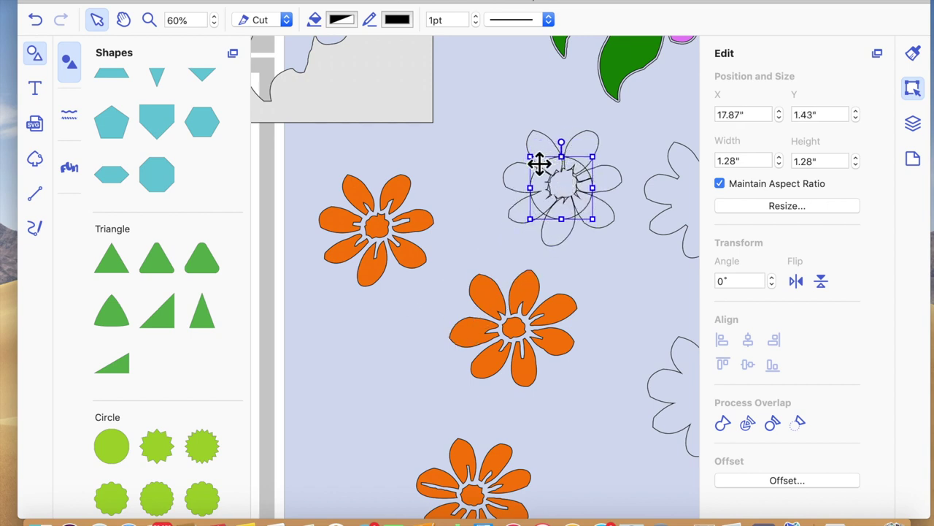
Fit the circle to the flower's jagged centre at about 0.89" by 0.84" and move the neighbouring outline farther away.
left_click_drag(532, 160, 547, 161)
mouse_move(574, 212)
left_mouse_down()
mouse_move(574, 197)
mouse_move(572, 207)
left_mouse_up()
left_click_drag(592, 160, 596, 168)
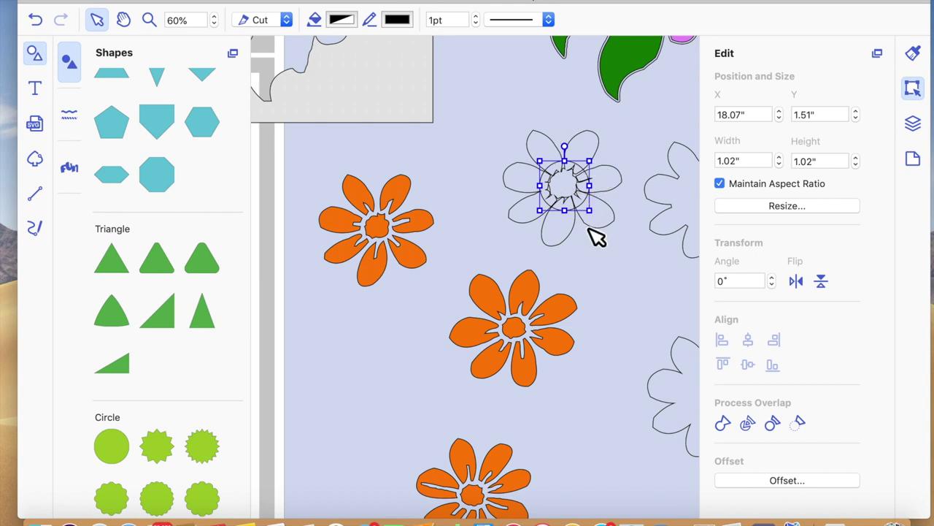
left_click_drag(653, 204, 686, 198)
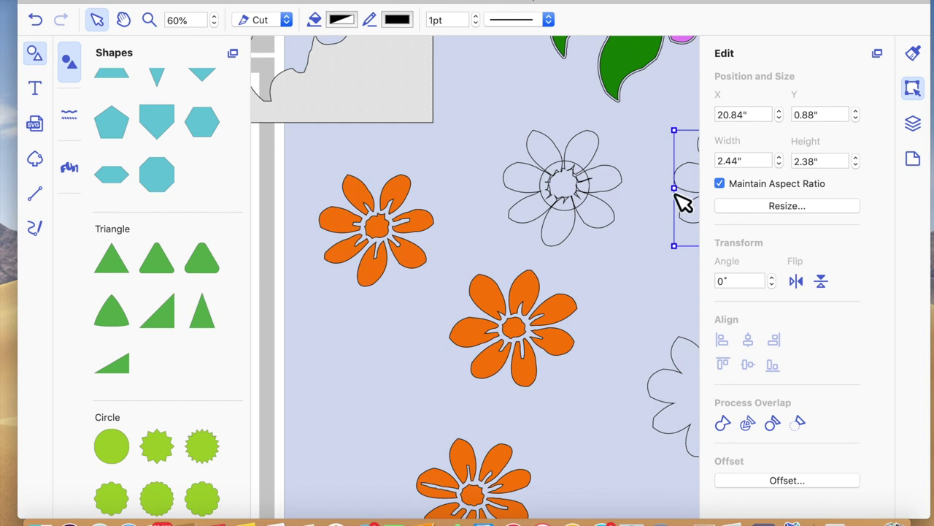
left_click(576, 180)
left_click_drag(569, 165, 567, 168)
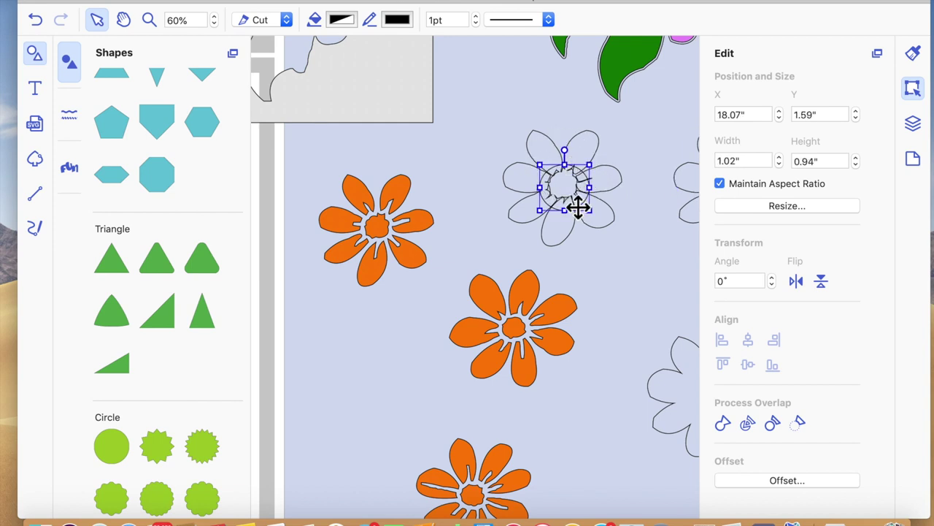
left_click_drag(570, 217, 570, 211)
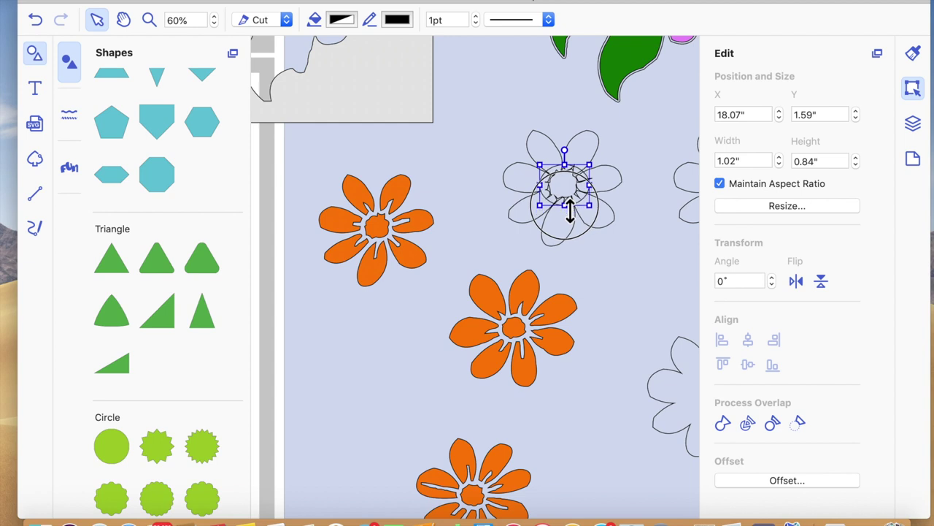
left_click_drag(595, 190, 550, 188)
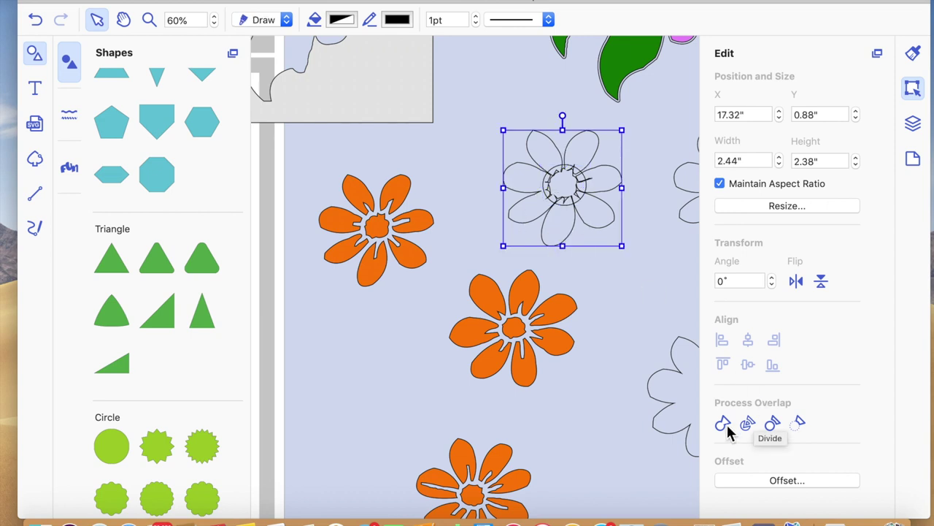
Weld the circle with the flower outline to fill in its jagged centre.
left_click(556, 189)
left_click(601, 221, "shift")
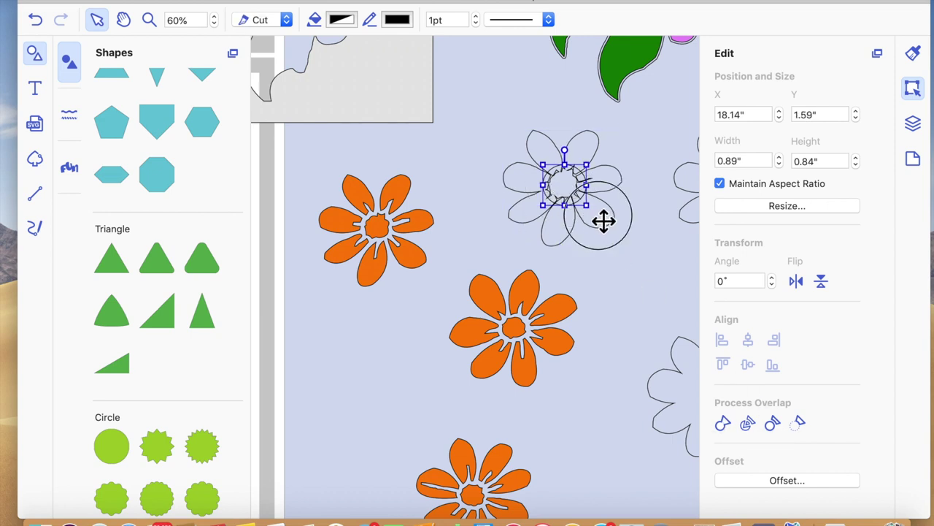
left_click(722, 425)
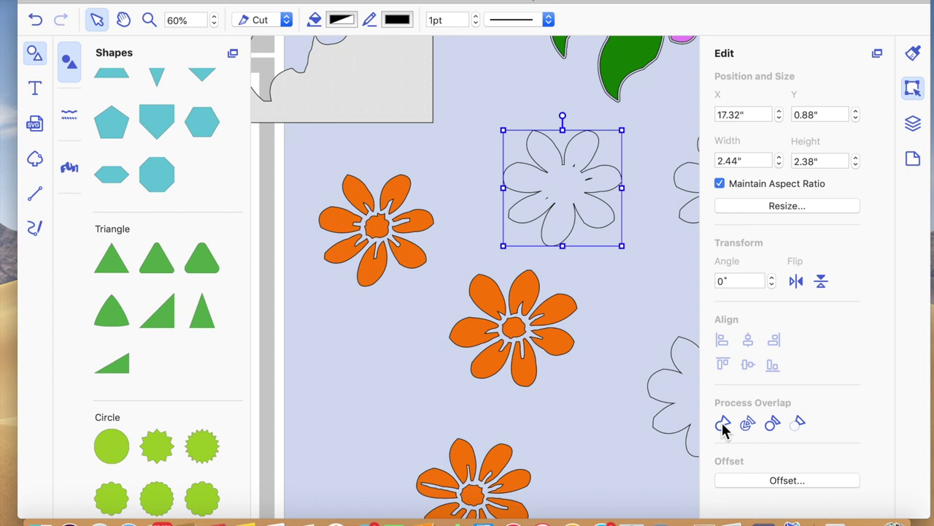
Edit the welded outline's path and delete the stray points at the base of the upper-right petal.
left_click(596, 194)
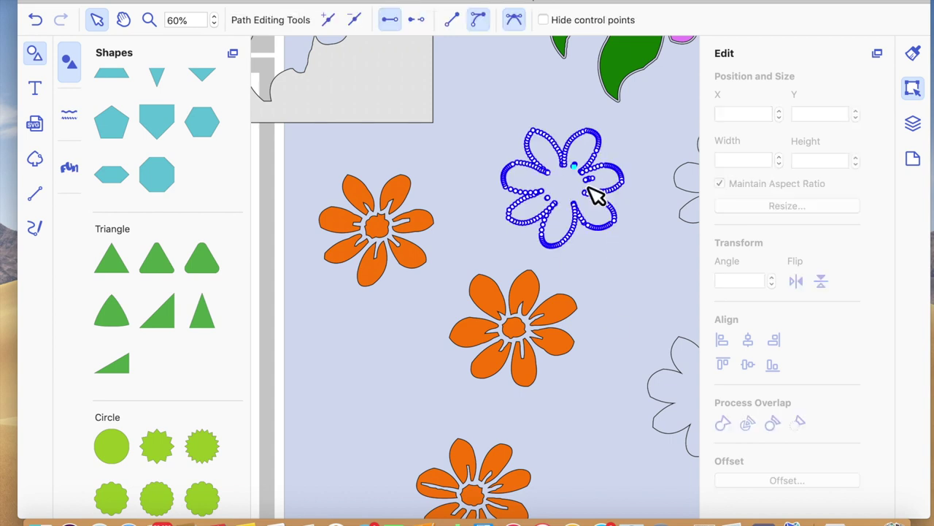
left_click(577, 163)
double_click(574, 190)
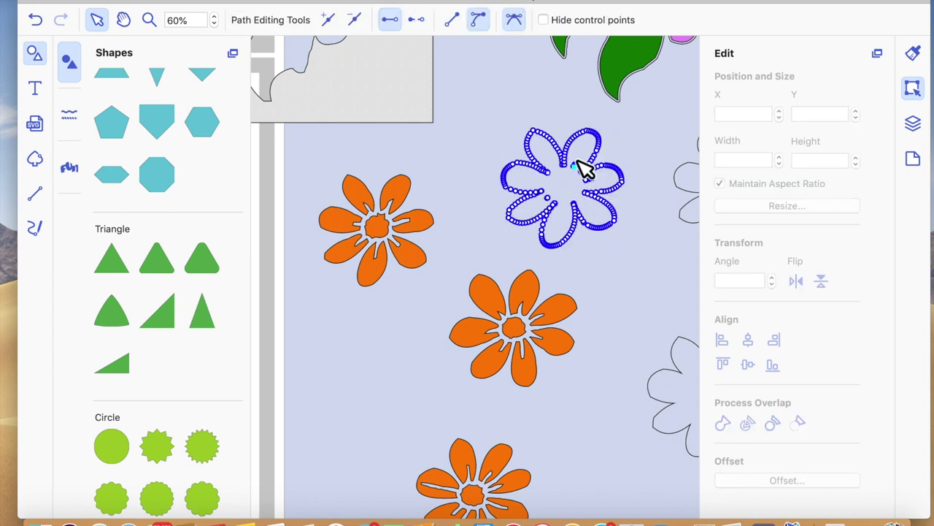
left_click(579, 177)
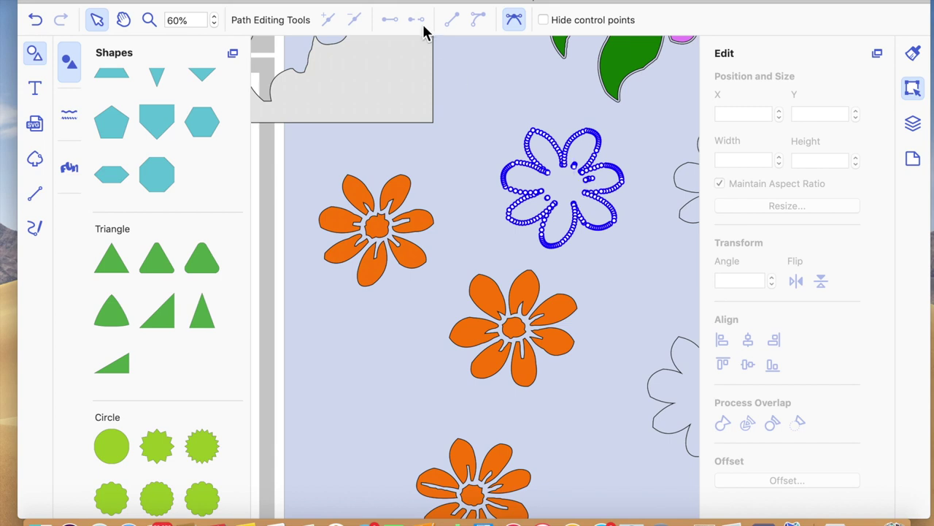
left_click(575, 162)
left_click(577, 168)
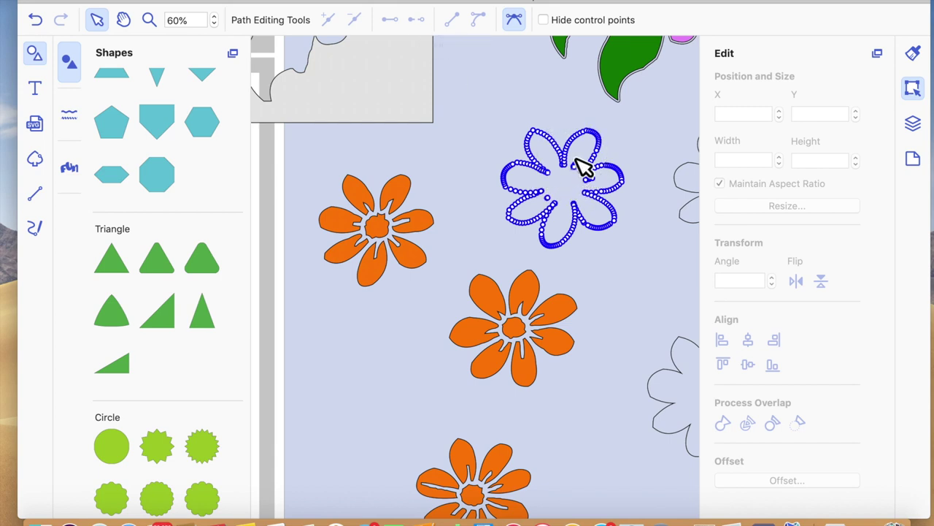
left_click(349, 22)
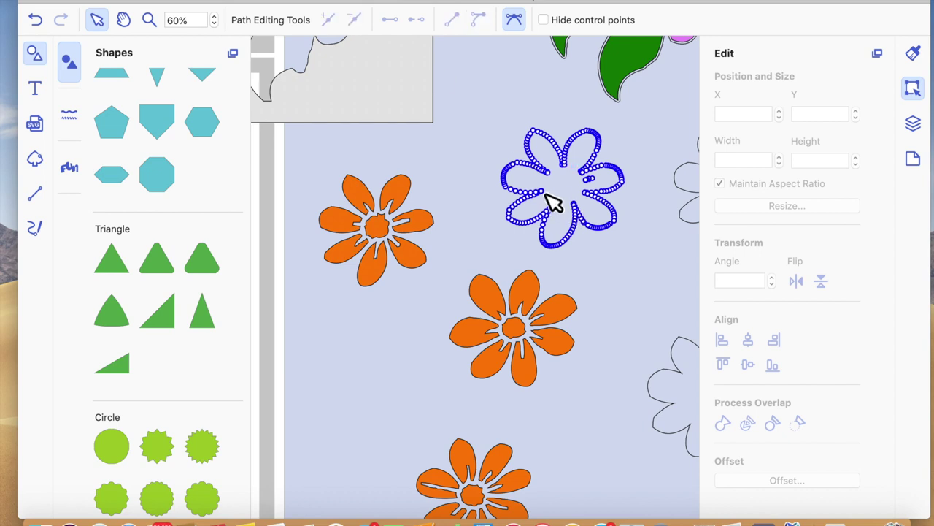
Delete the tiny leftover fragment beside the lower-left petal from the flower outline's path.
left_click(562, 210)
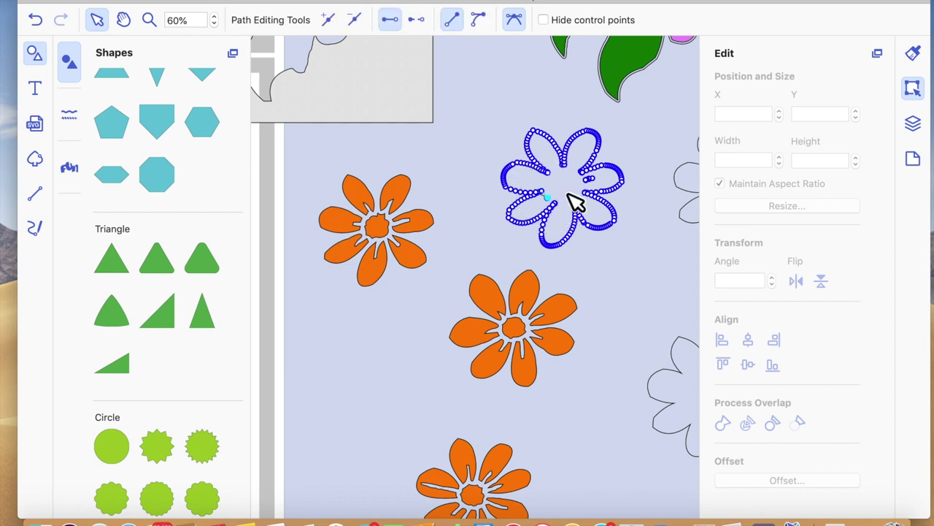
key("Escape")
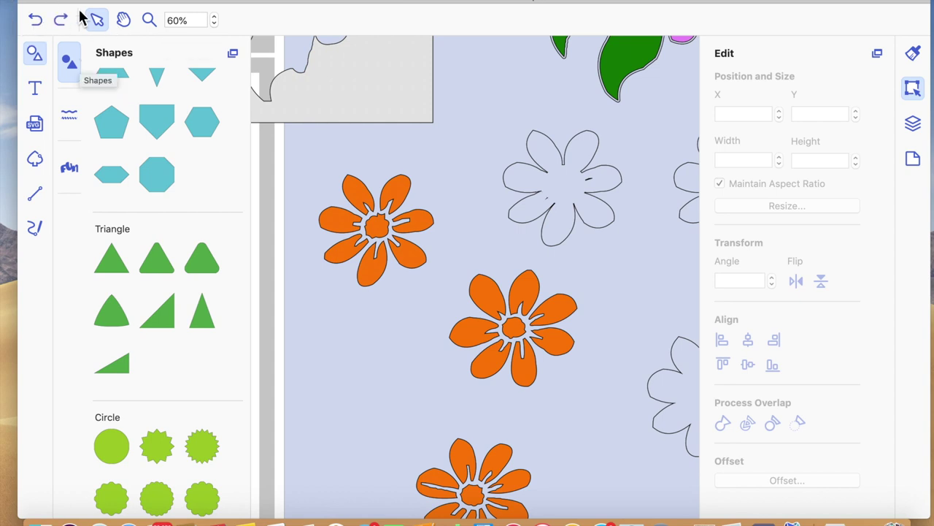
left_click(149, 23)
left_click(560, 208)
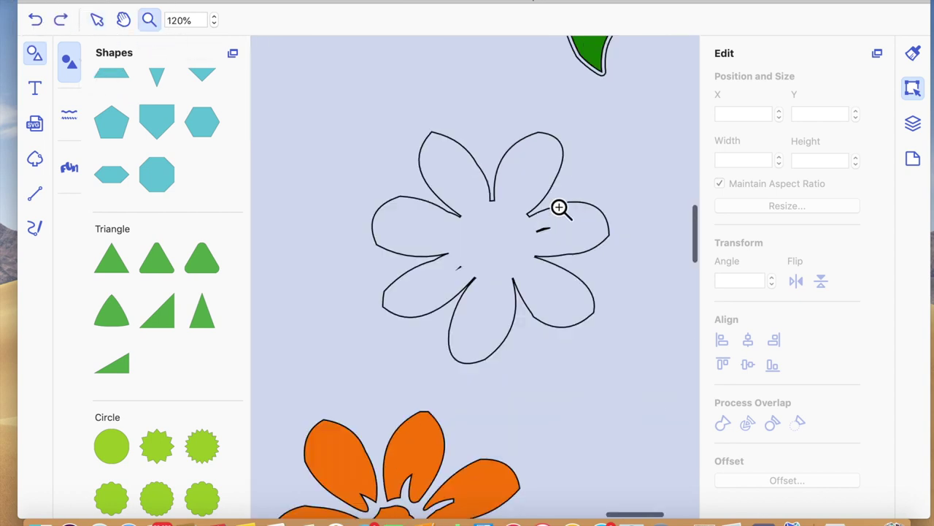
left_click(97, 22)
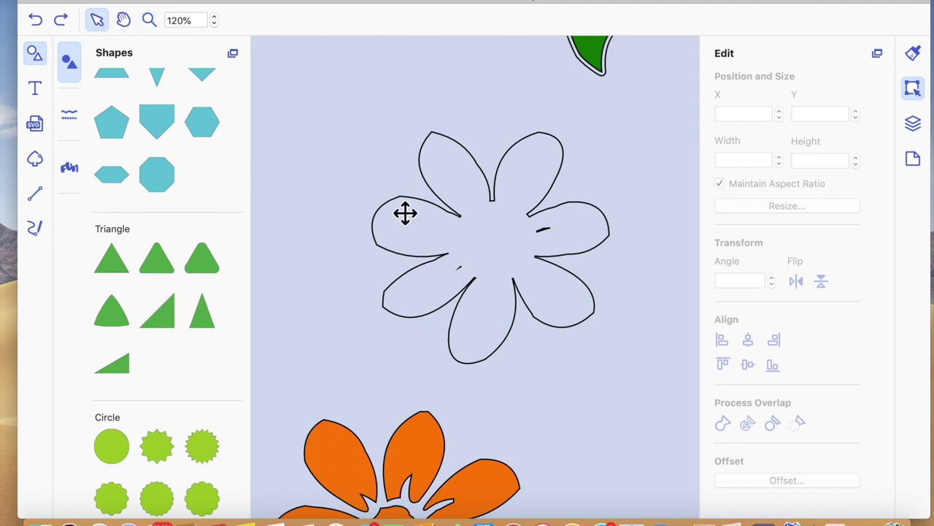
left_click(478, 243)
double_click(479, 243)
left_click(460, 269)
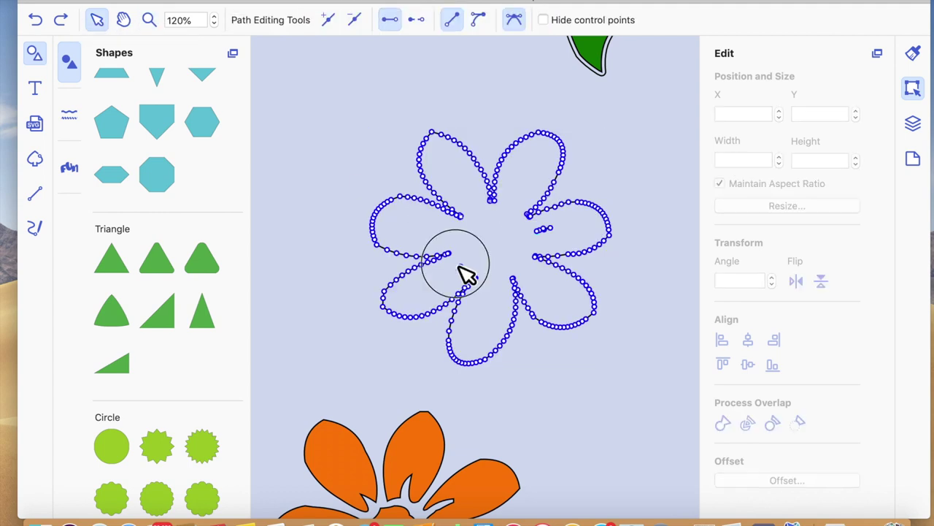
left_click_drag(472, 276, 472, 276)
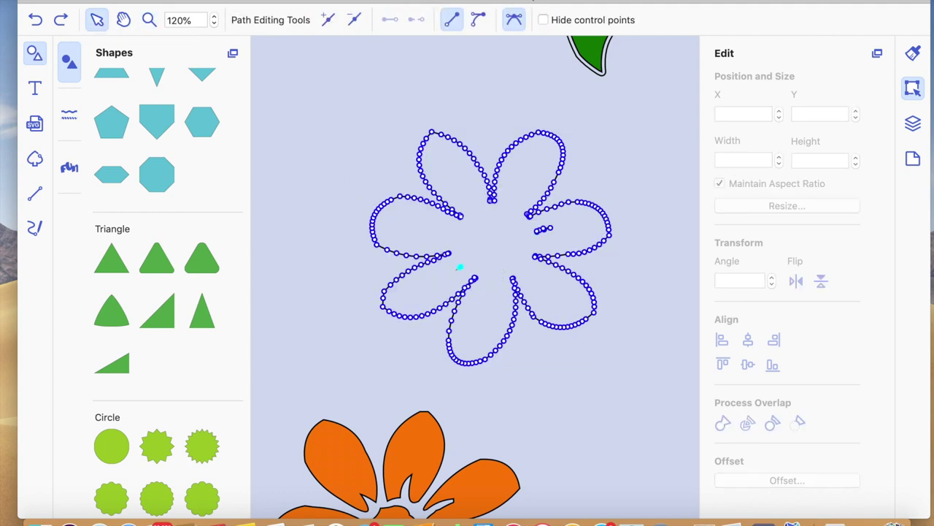
left_click(357, 23)
Delete the leftover slit at the base of the right petal from the outline's path and close the shape library.
left_click_drag(523, 221, 572, 249)
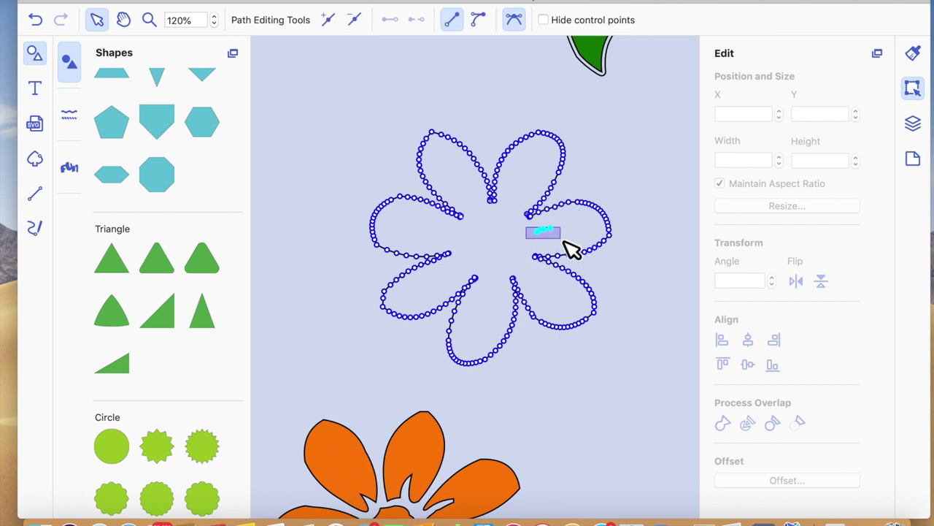
left_click(357, 24)
left_click(70, 60)
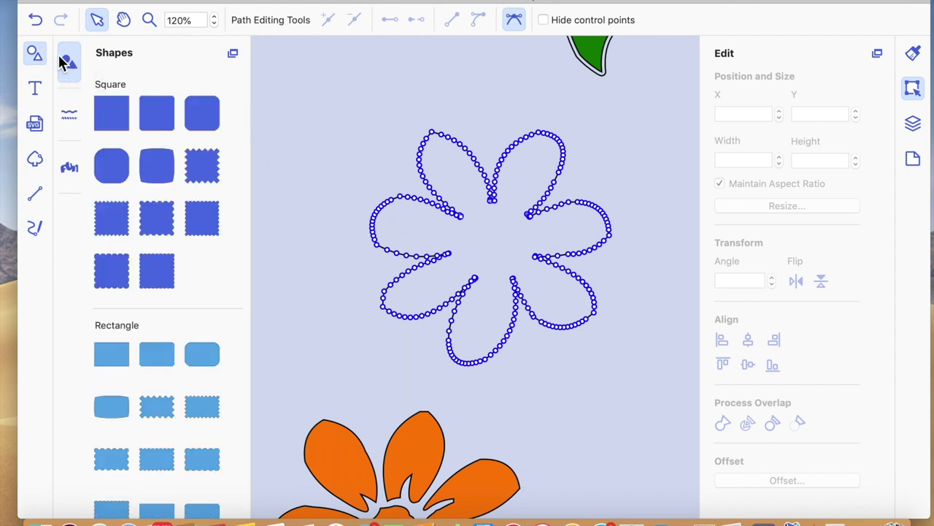
left_click(34, 55)
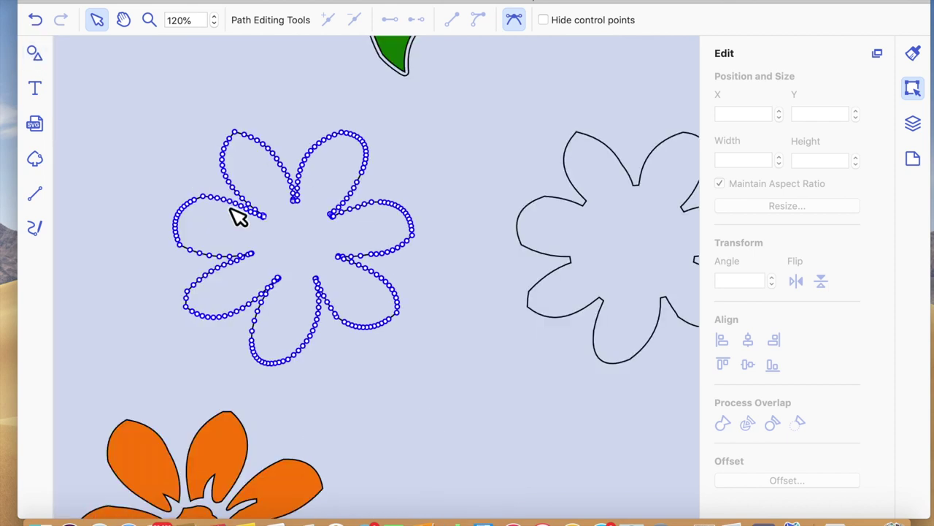
Move the cleaned flower outline onto the orange flower near the mat and align both centres horizontally and vertically.
left_click(188, 20)
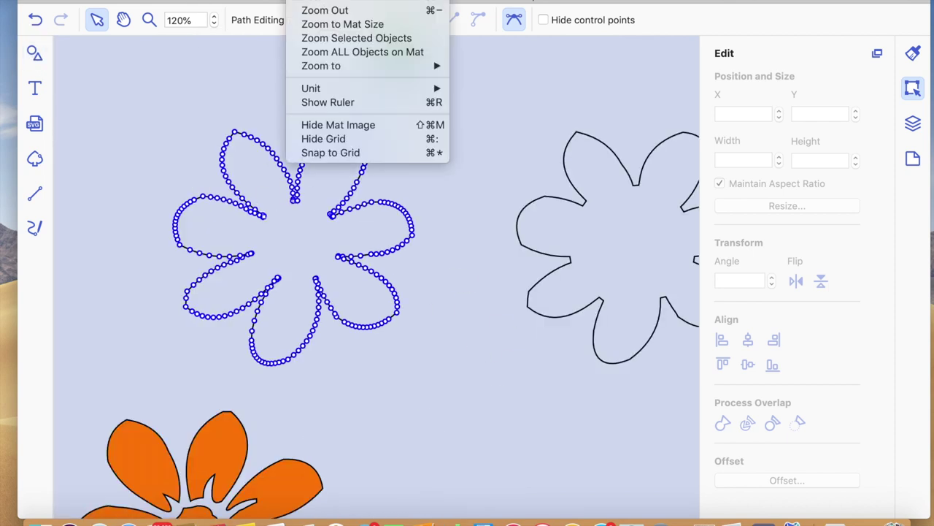
left_click(337, 54)
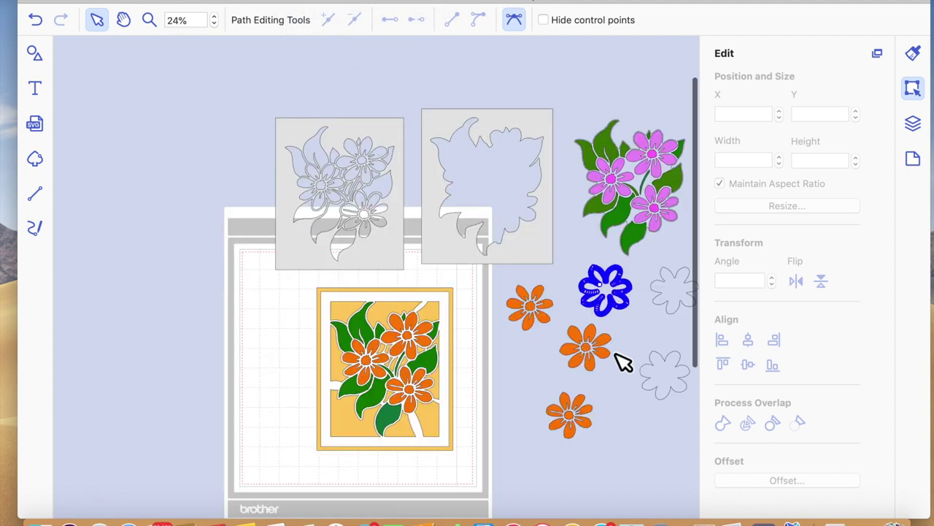
left_click_drag(620, 297, 544, 312)
left_click(532, 312, "shift")
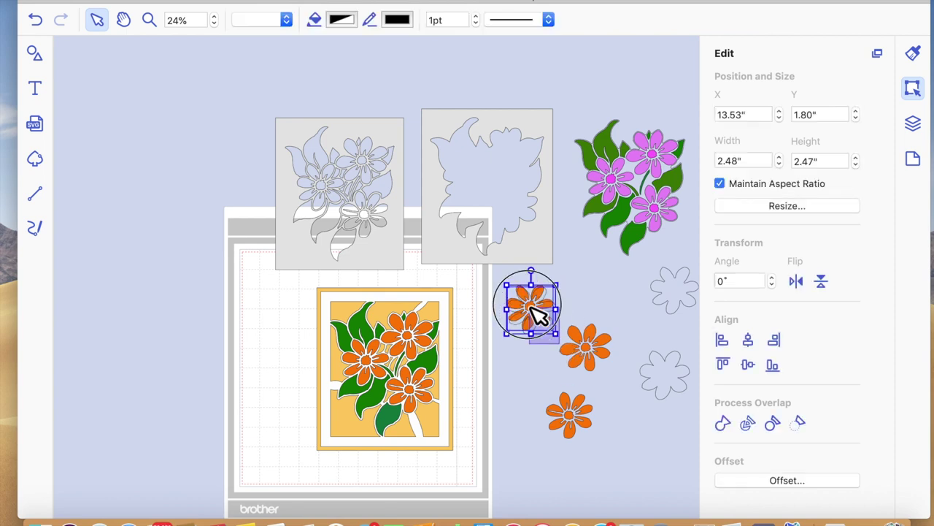
left_click(748, 340)
left_click(748, 364)
left_click(631, 417)
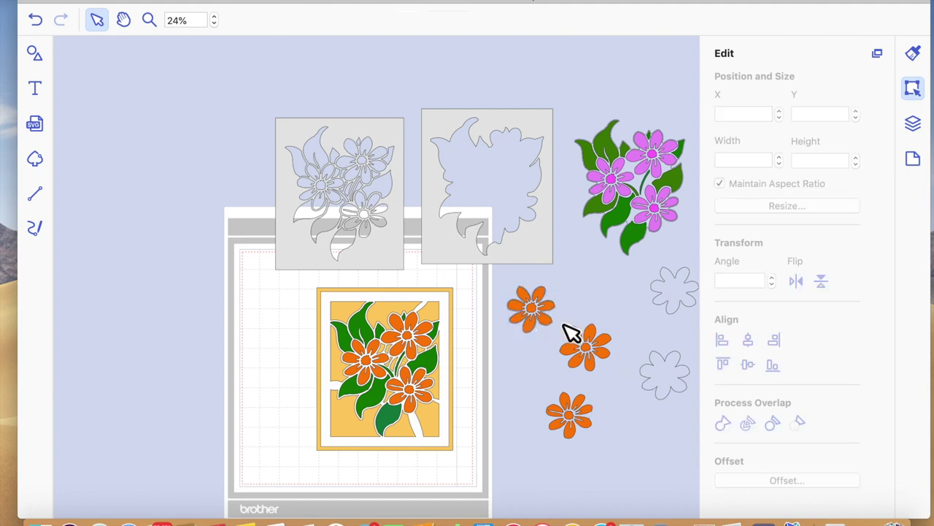
Send the outline around the orange flower nearest the mat to the back, behind the flower.
left_click(149, 22)
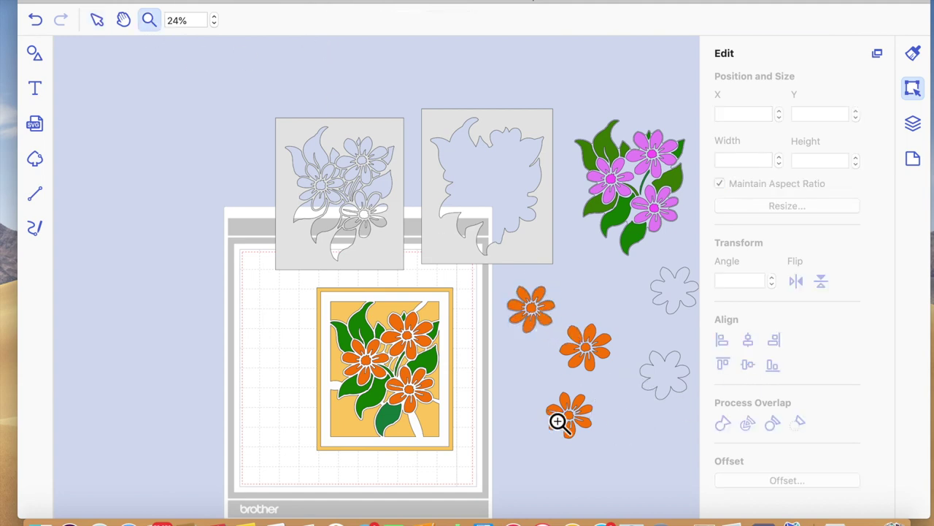
left_click(534, 321)
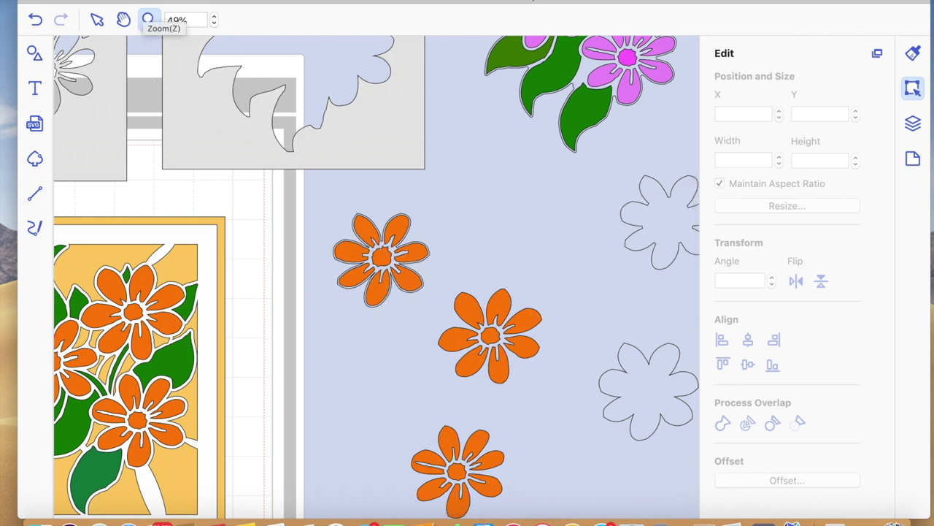
left_click(97, 20)
left_click(404, 234)
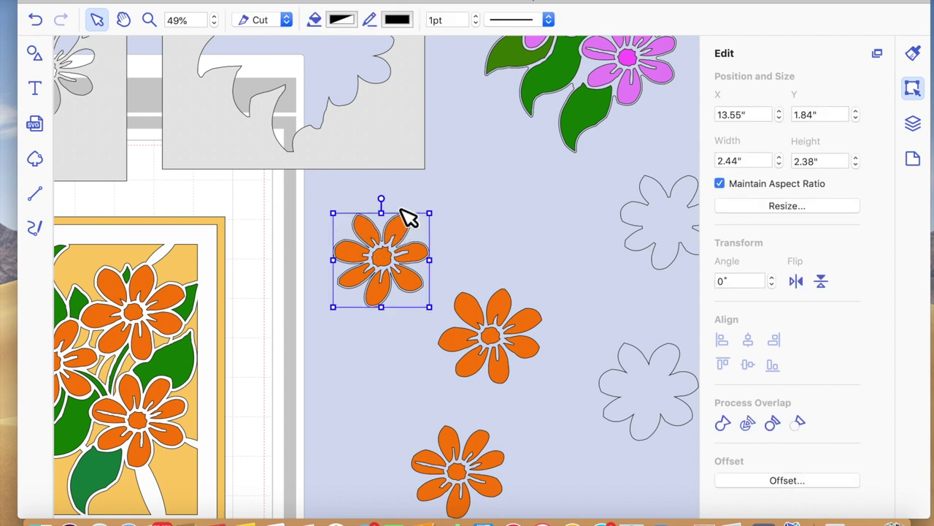
left_click(395, 246)
right_click(395, 246)
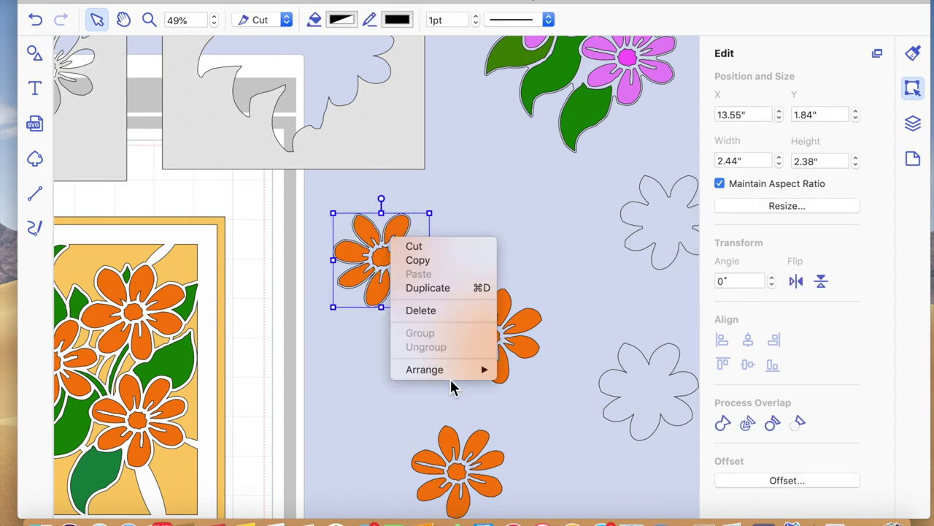
mouse_move(451, 372)
left_click(543, 411)
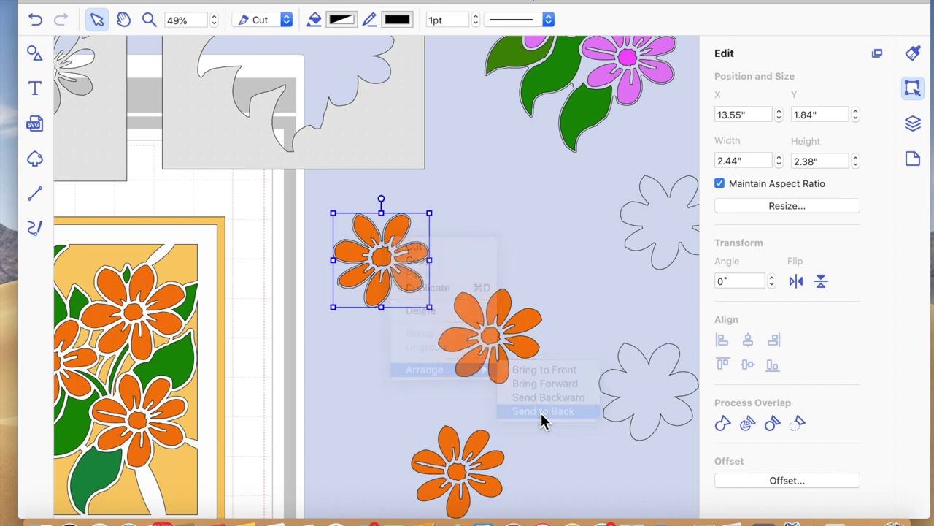
left_click(501, 215)
left_click(400, 233)
left_click(441, 265)
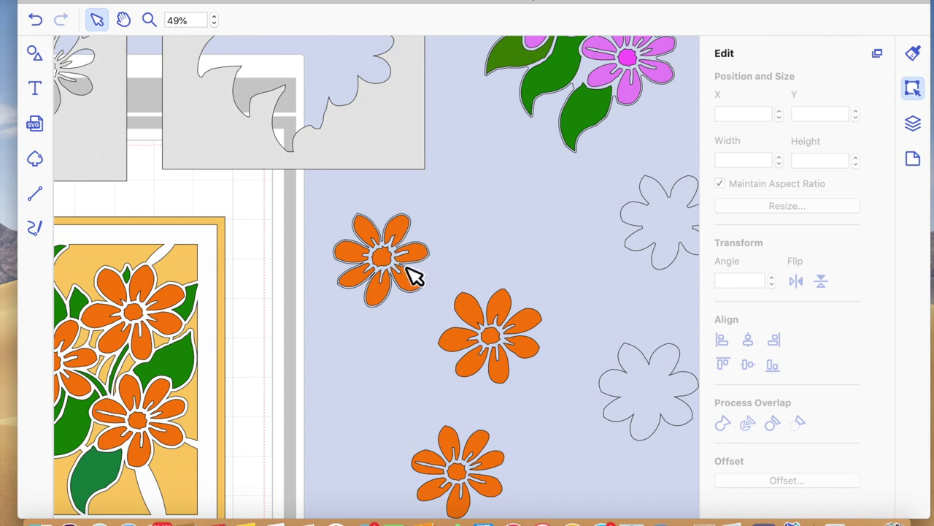
left_click(407, 269)
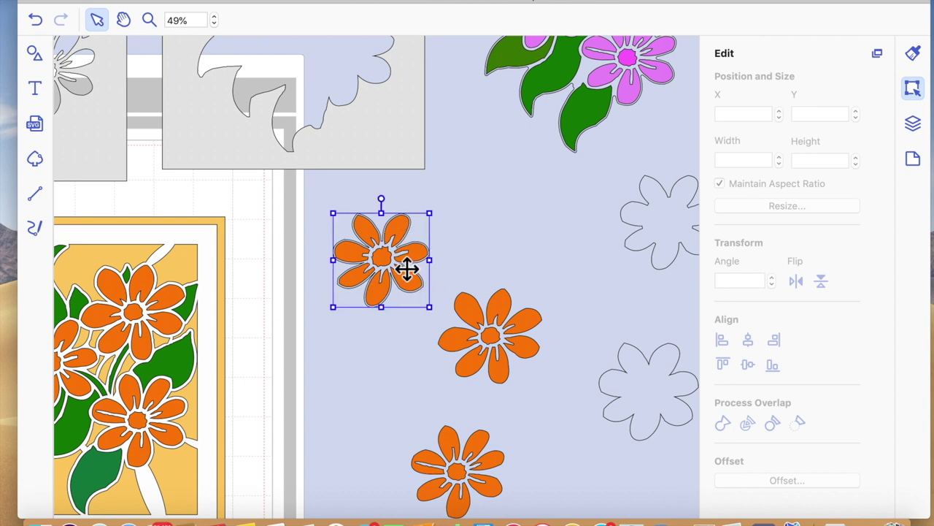
Delete the two spare empty flower outlines beside the loose orange flowers.
left_click(577, 217)
left_click(676, 222)
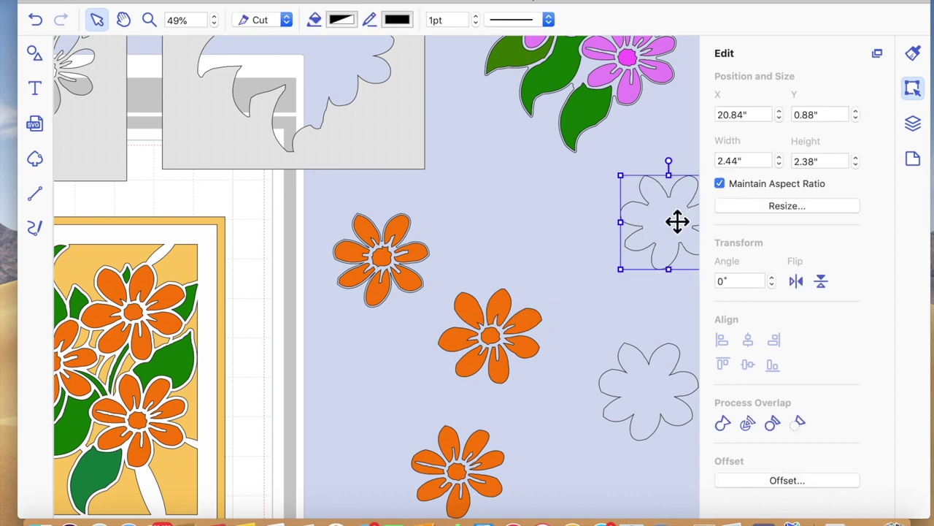
left_click(681, 356)
left_click(663, 384)
left_click(457, 302)
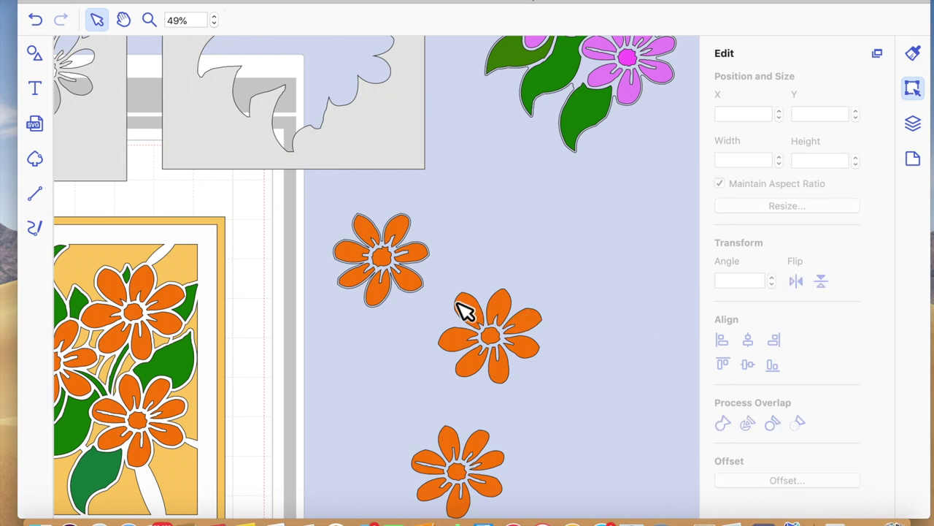
Duplicate the middle loose orange flower and move the copy up below the pink flower bouquet.
left_click(490, 337)
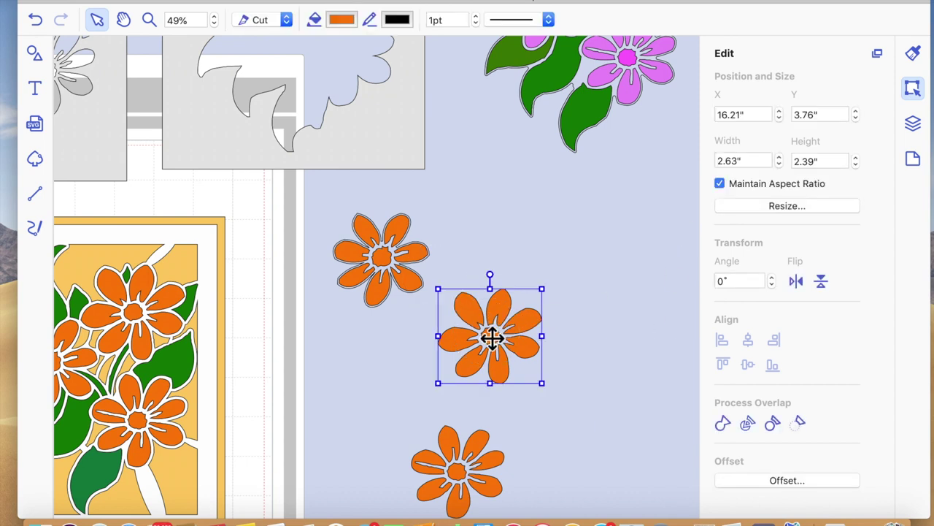
key("super+d")
left_click_drag(549, 271, 621, 234)
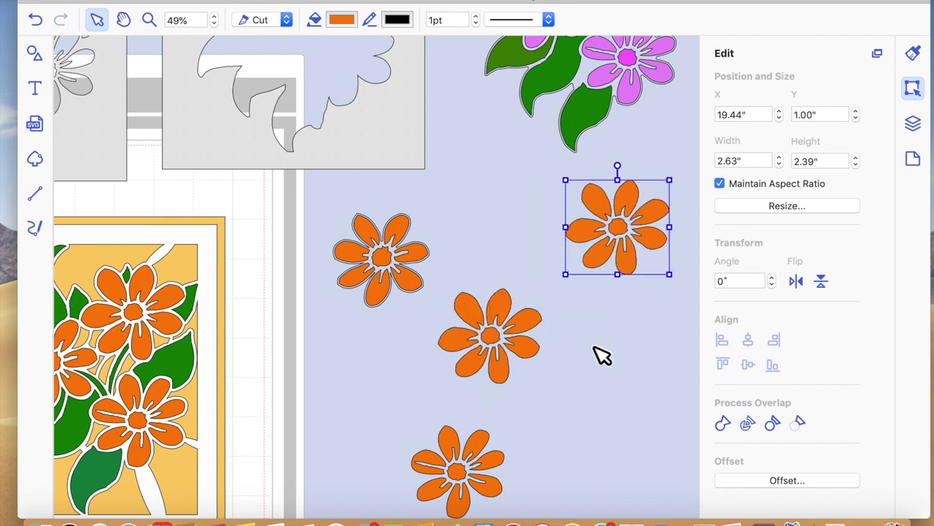
Create an outward bevelled 0.04" offset line around only the middle flower's outer edge, and weld it with the flower.
left_click(495, 340)
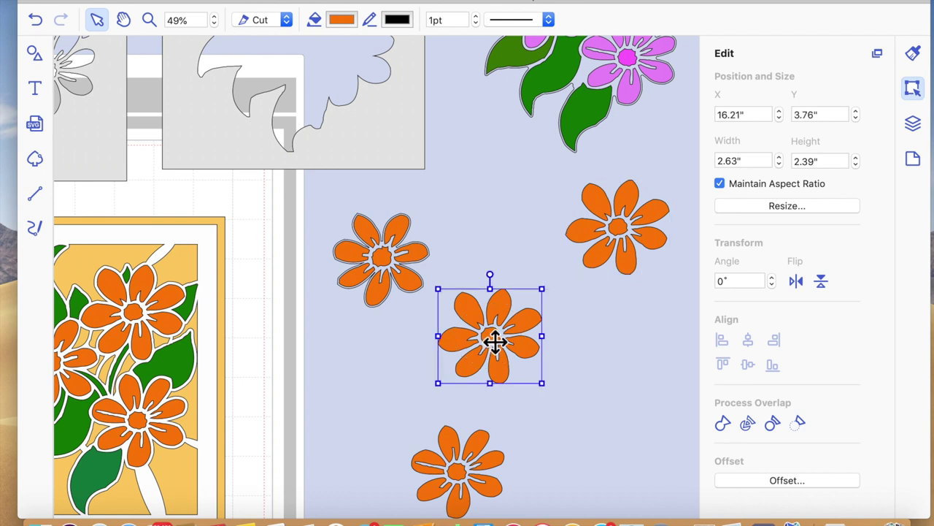
left_click(775, 480)
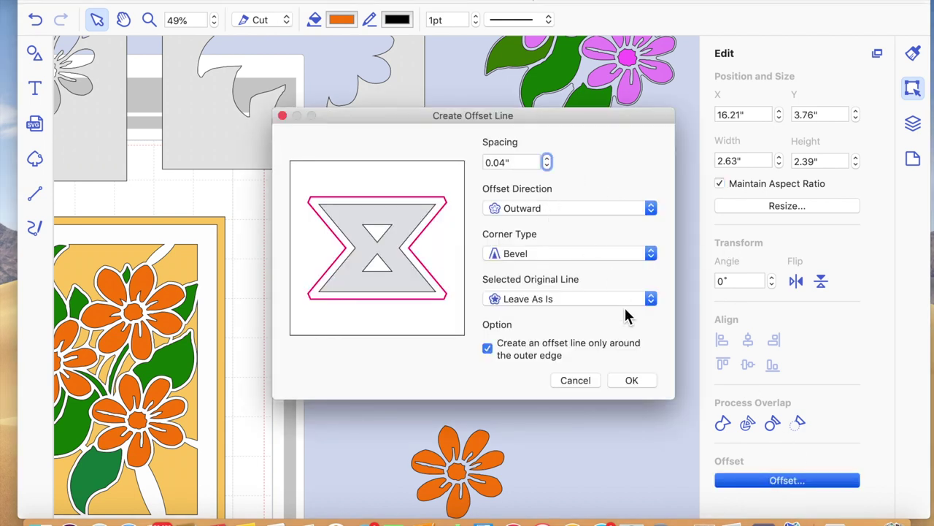
left_click(632, 380)
left_click_drag(476, 277, 559, 393)
left_click(723, 429)
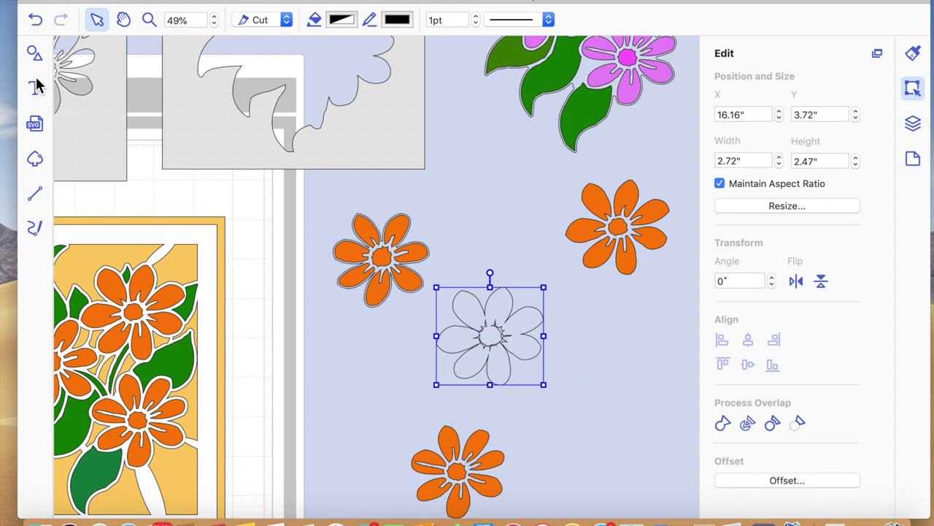
Add a plain circle from the shape library, shrink it to about 0.93" and place a copy beside the welded flower.
left_click(35, 54)
scroll(119, 223, "down", 5)
scroll(119, 224, "down", 10)
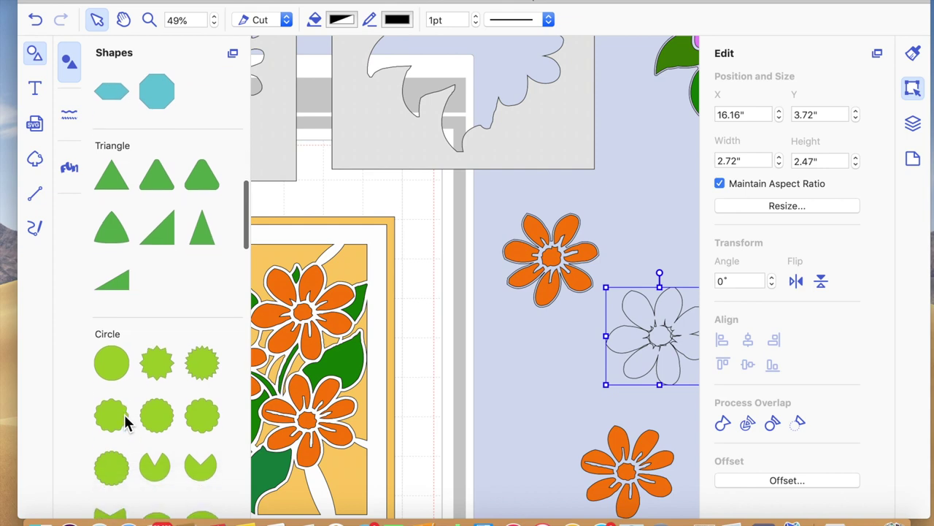
left_click_drag(113, 363, 491, 356)
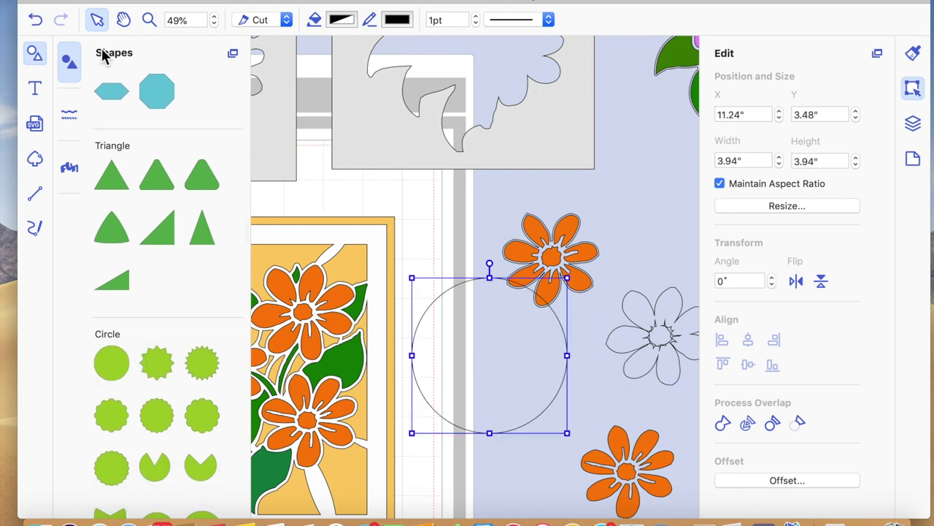
left_click(35, 54)
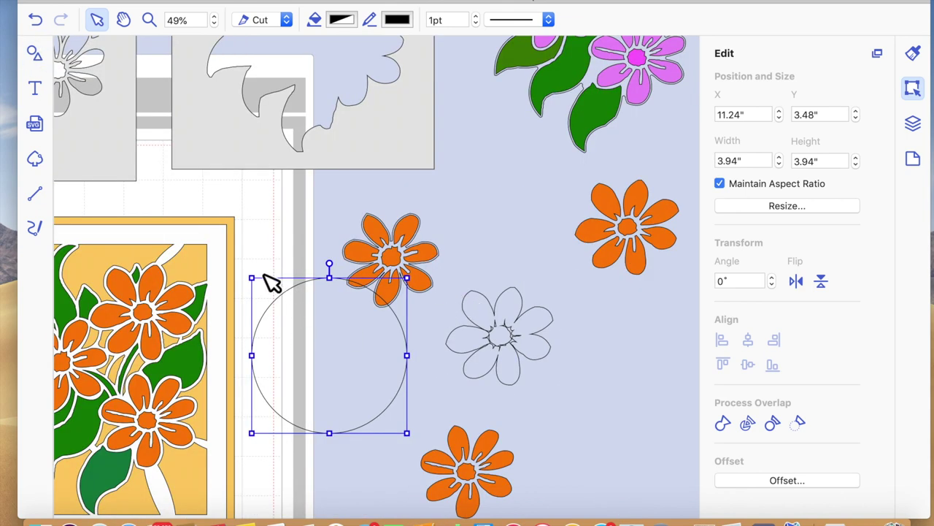
left_click_drag(252, 278, 375, 369)
left_click_drag(388, 414, 585, 401)
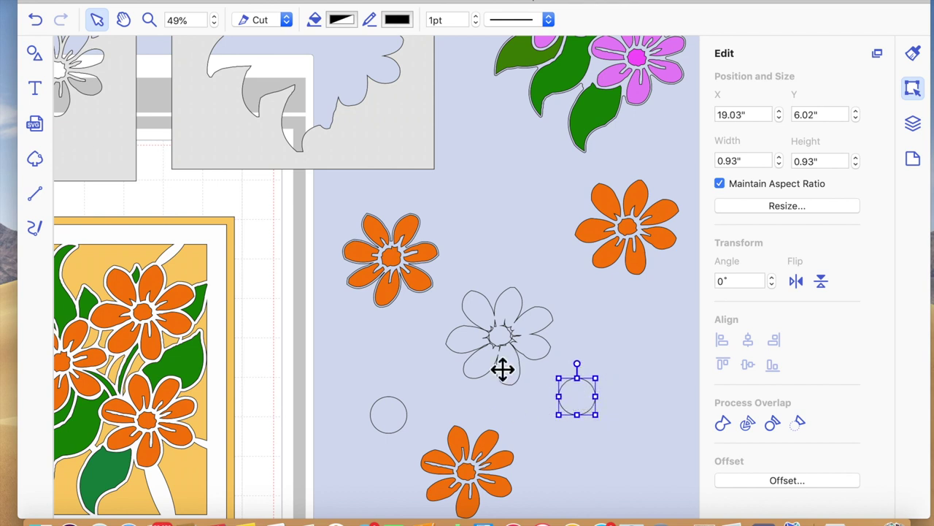
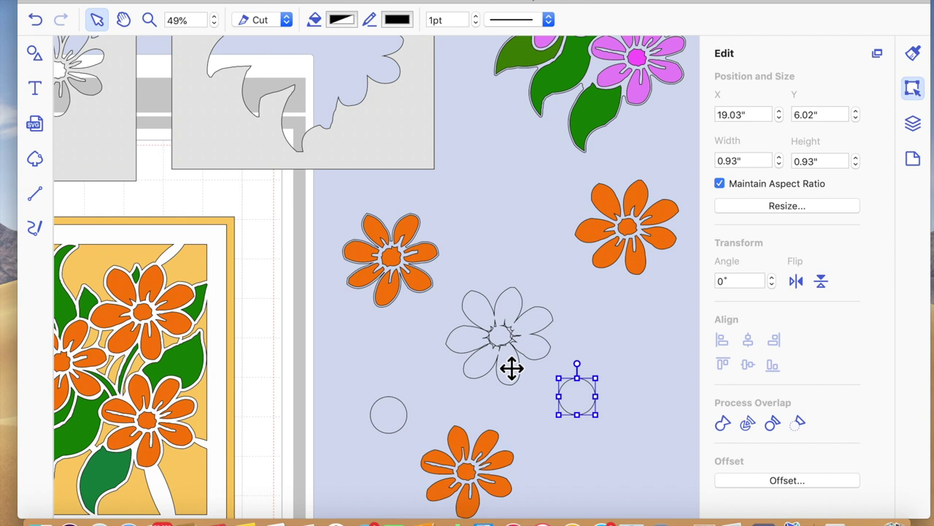
Fit a circle over the jagged centre of the welded flower outline and weld the two together.
left_click_drag(578, 396, 518, 336)
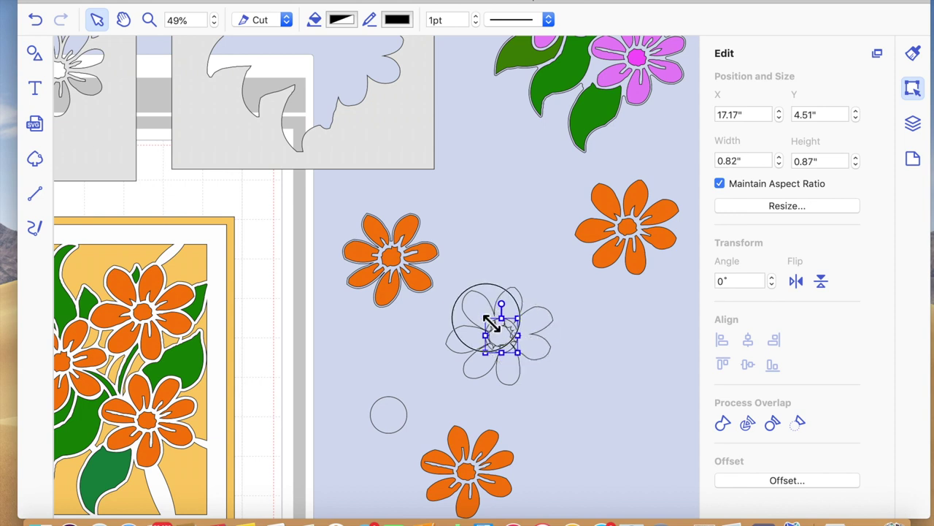
left_click(559, 351)
left_click(538, 348)
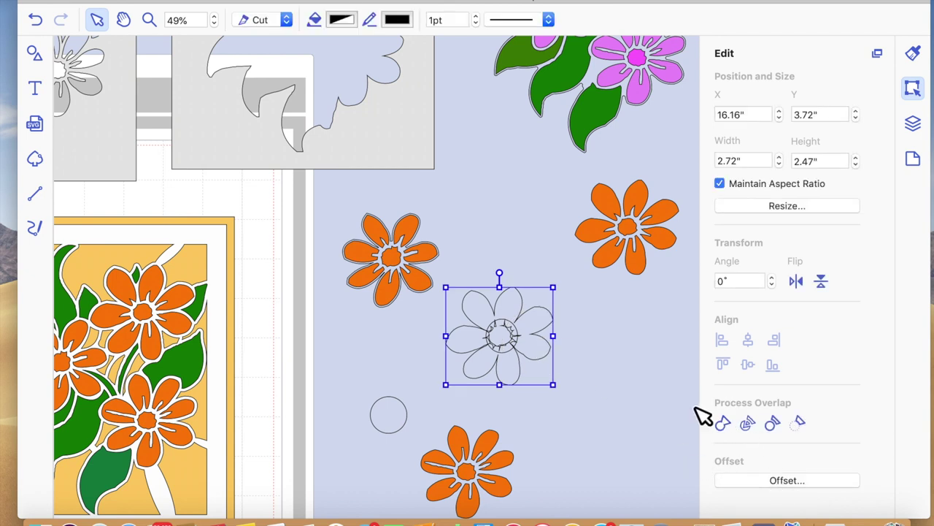
left_click_drag(577, 410, 500, 329)
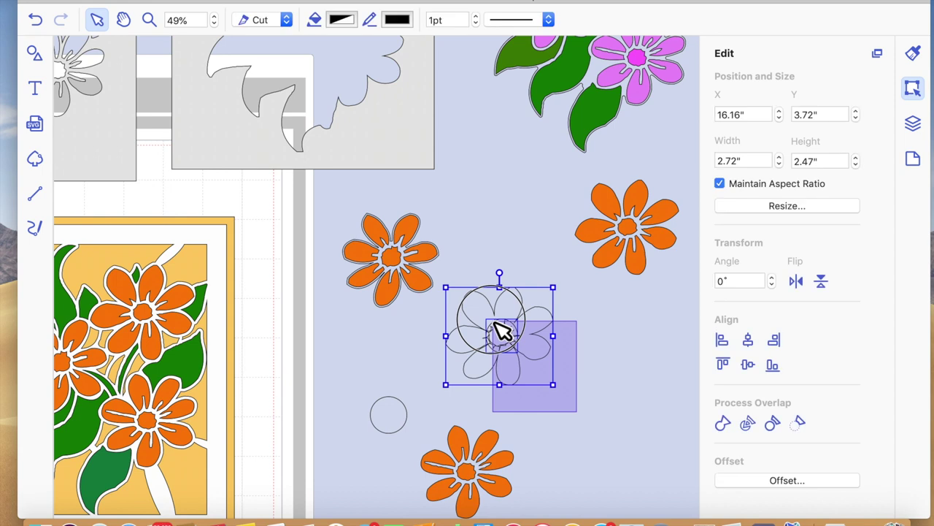
left_click(723, 422)
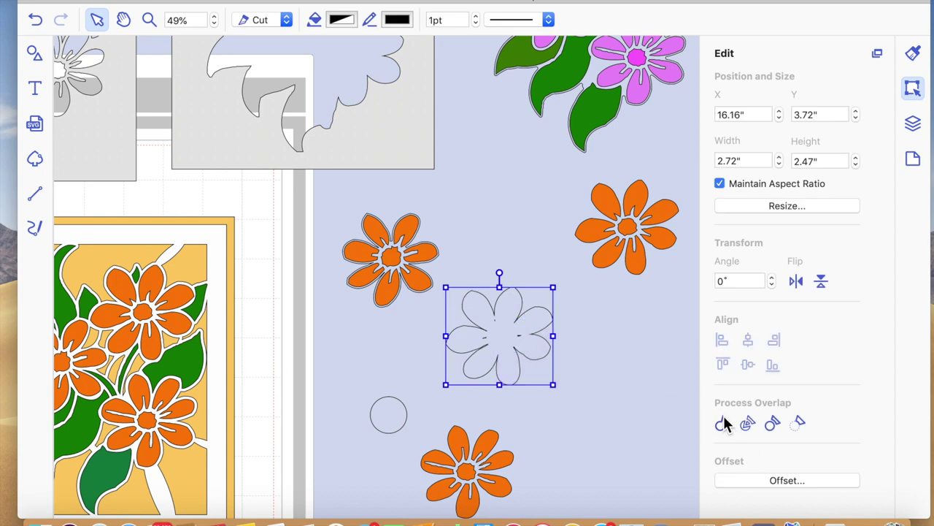
double_click(518, 340)
left_click(573, 390)
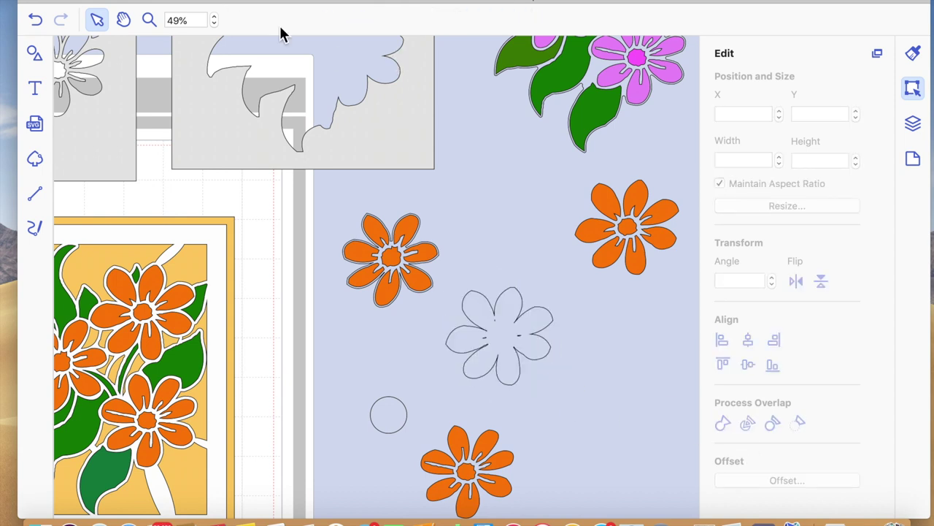
Edit the welded flower outline's path and delete the stray fragment beside the left petal's base.
left_click(149, 21)
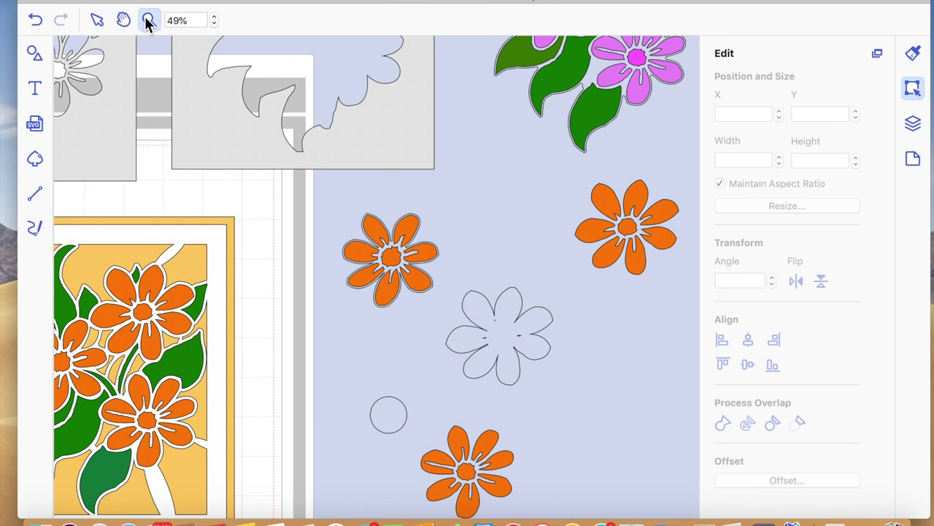
left_click(502, 344)
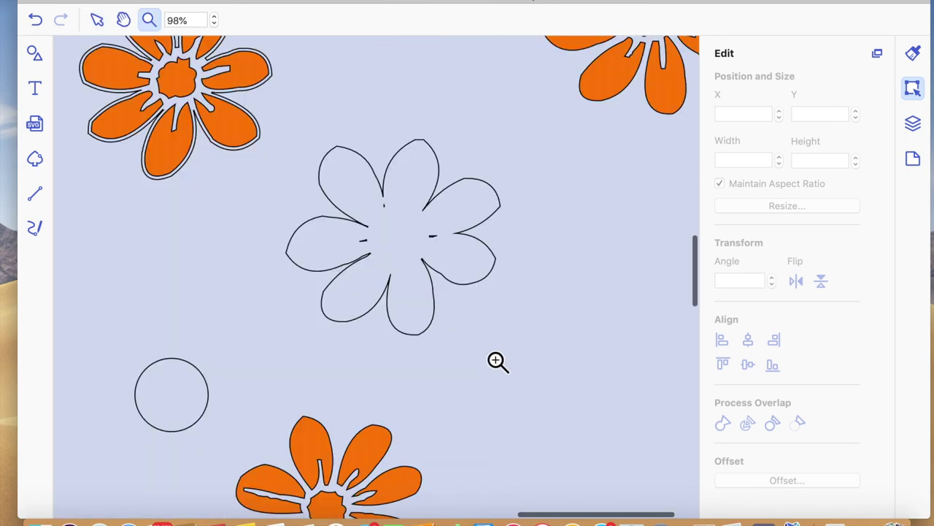
left_click(100, 24)
left_click(379, 241)
double_click(386, 246)
left_click_drag(355, 239, 379, 247)
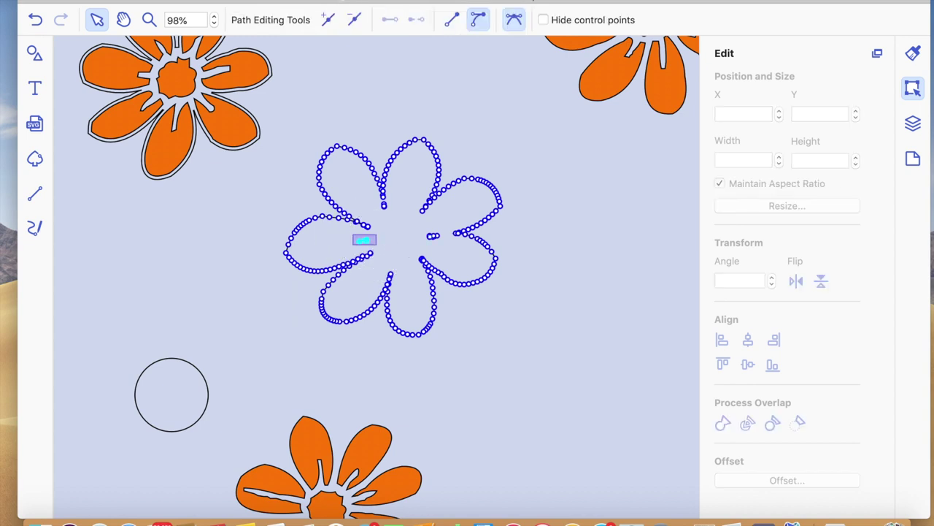
left_click(354, 22)
Delete the leftover path fragments at the upper-left and right of the outline's centre and finish path editing.
left_click_drag(381, 205, 395, 217)
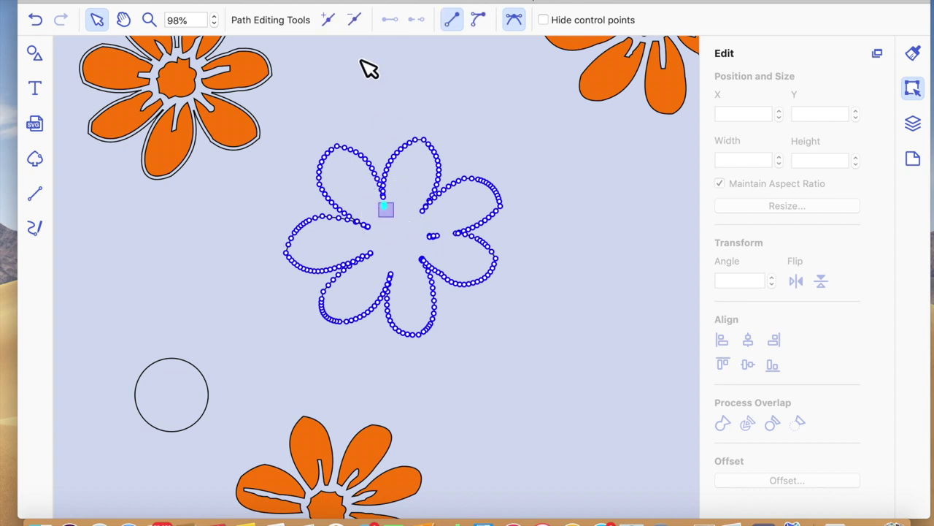
left_click(355, 22)
left_click_drag(423, 228, 447, 249)
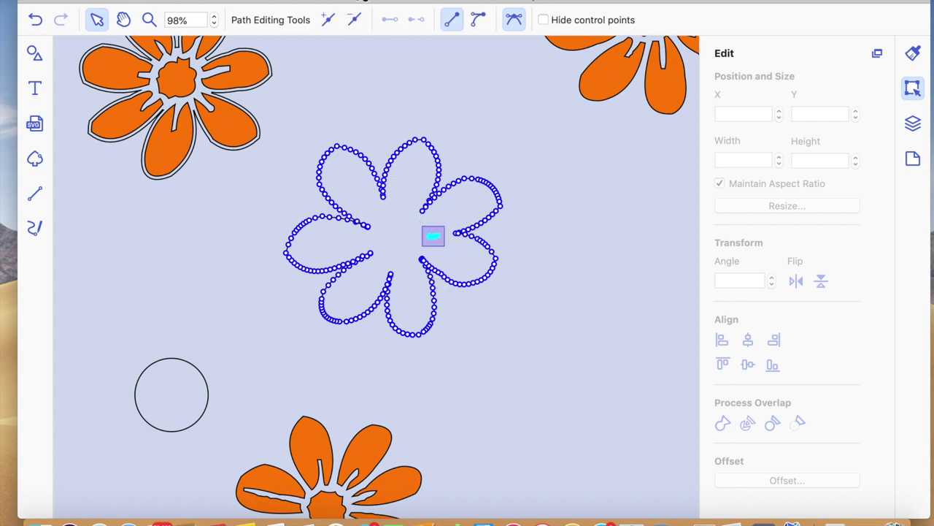
left_click(356, 25)
left_click(528, 349)
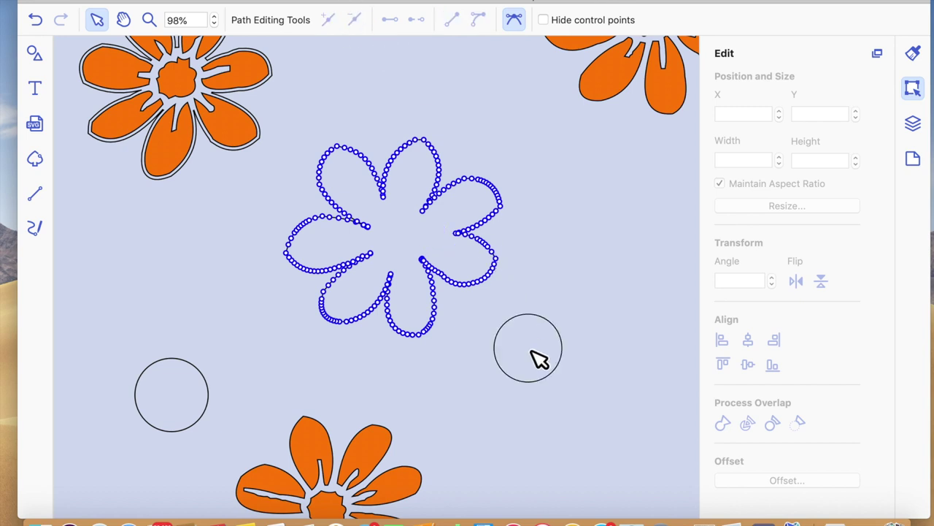
Move the cleaned outline onto the duplicated orange flower and align both centres horizontally and vertically.
scroll(493, 308, "up", 3)
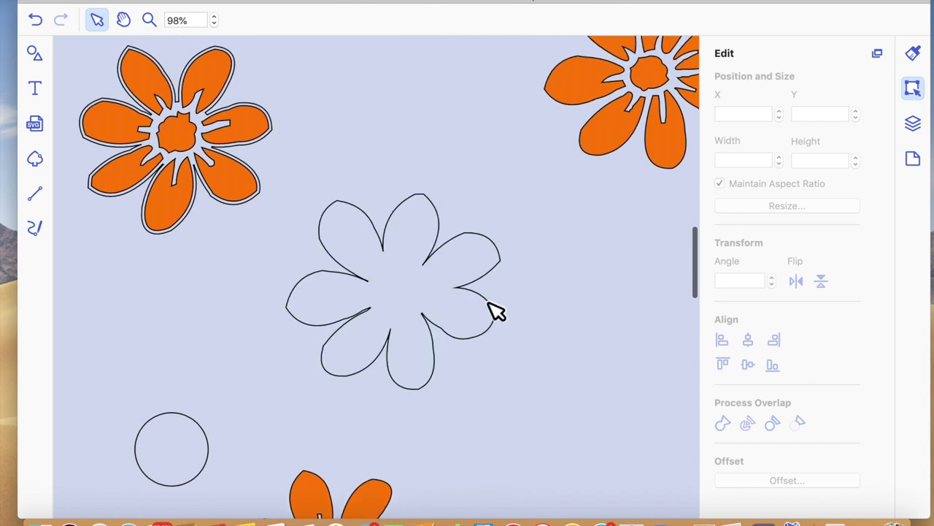
left_click_drag(409, 319, 664, 100)
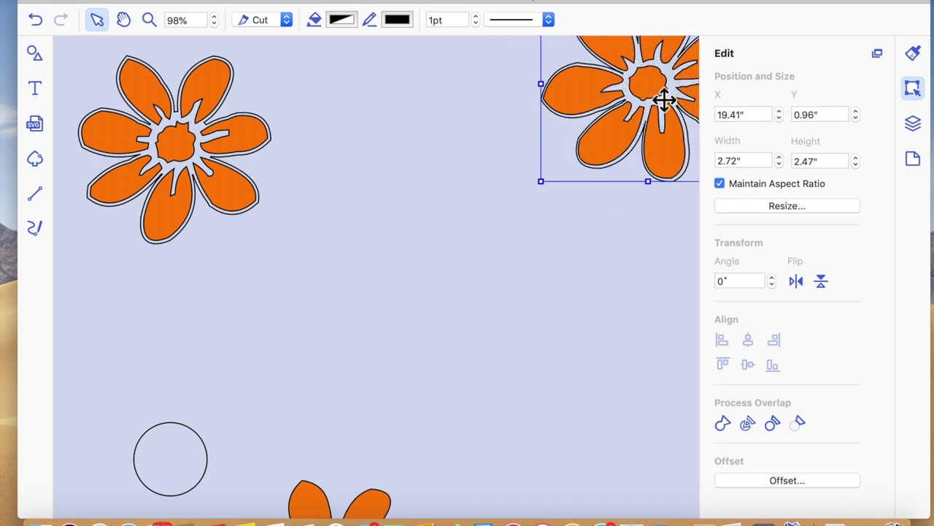
scroll(529, 246, "right", 3)
scroll(529, 245, "up", 3)
scroll(528, 245, "down", 1)
left_click_drag(649, 299, 563, 191)
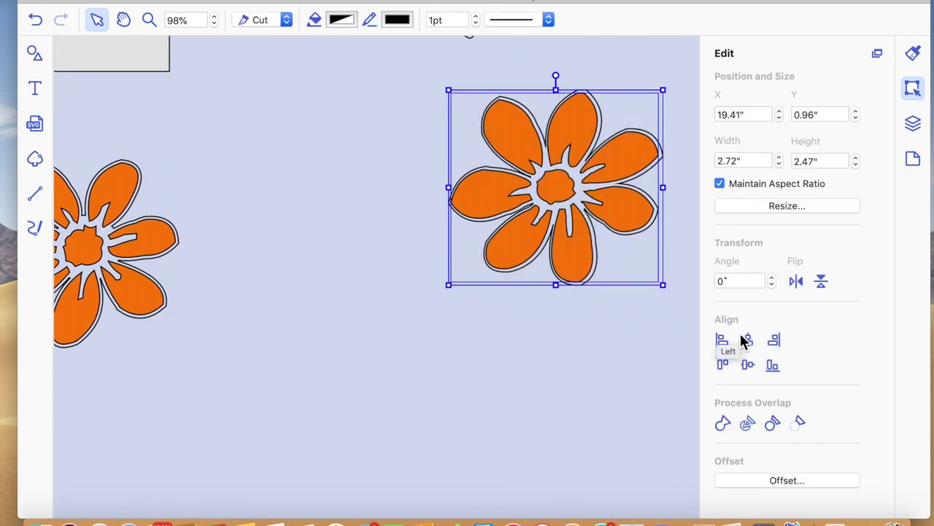
left_click(748, 340)
left_click(749, 365)
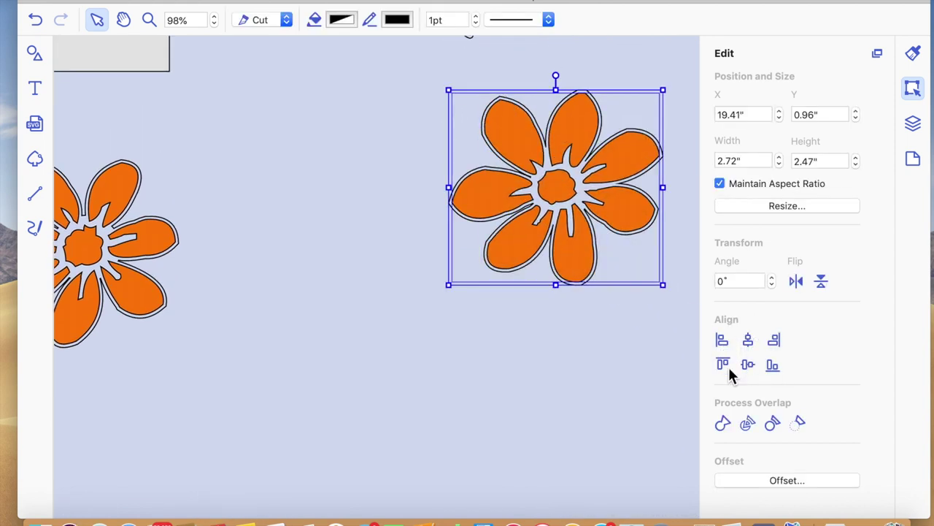
left_click(541, 401)
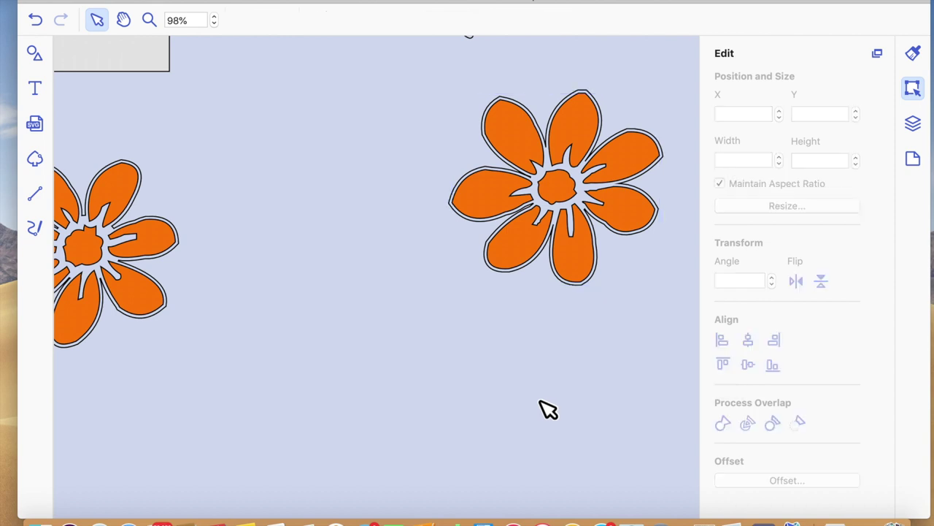
Send the cleaned offset outline to the back, behind the orange flower it is aligned with.
left_click(497, 278)
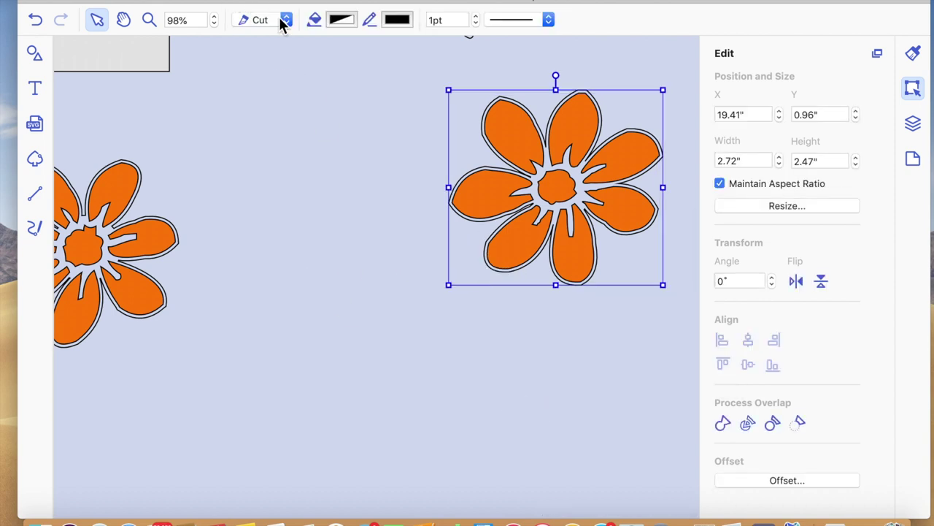
double_click(503, 213)
left_click(435, 287)
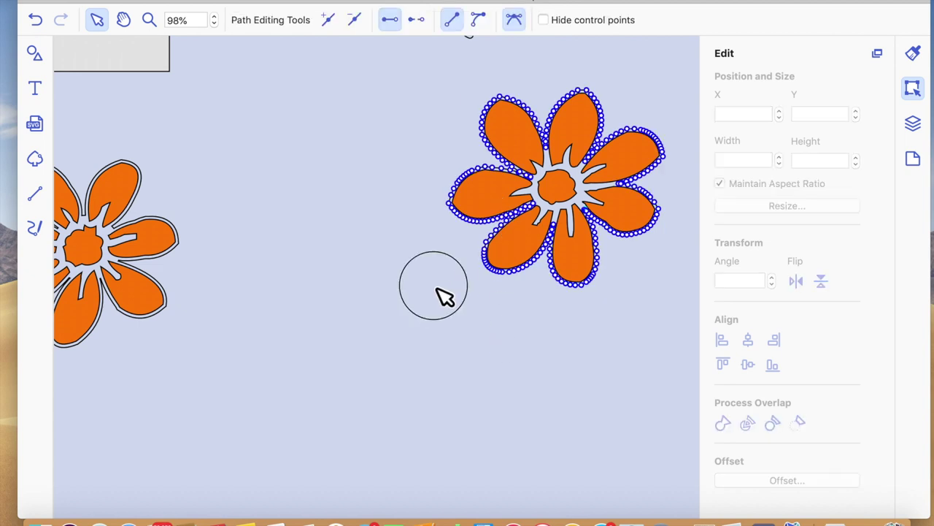
left_click(495, 272)
right_click(494, 271)
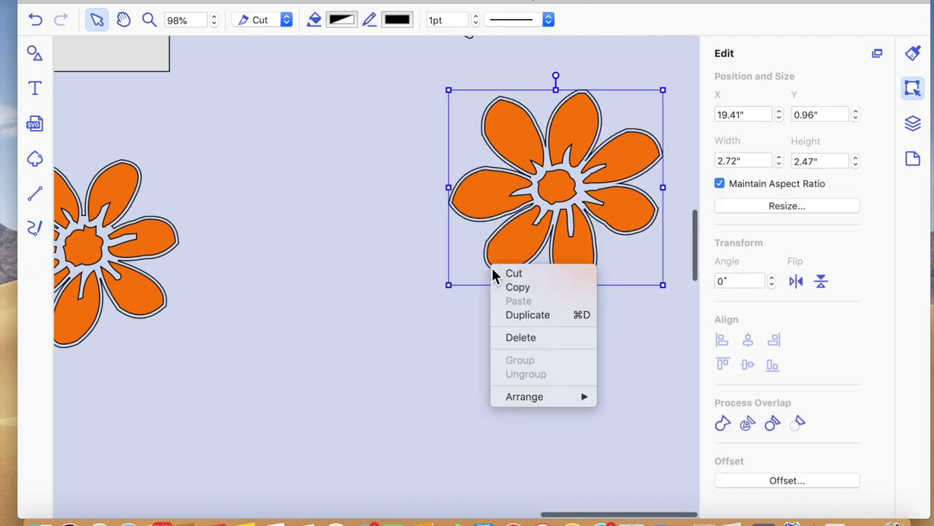
mouse_move(548, 398)
left_click(619, 441)
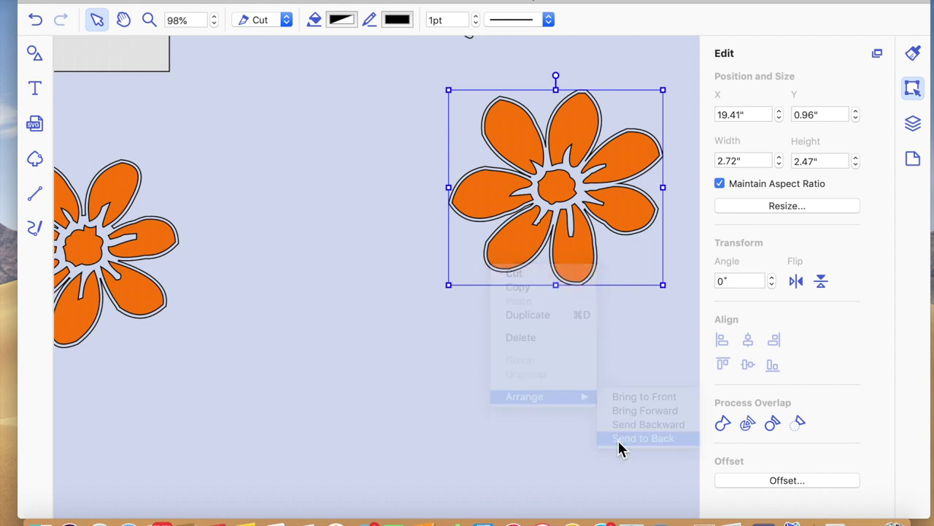
left_click(483, 363)
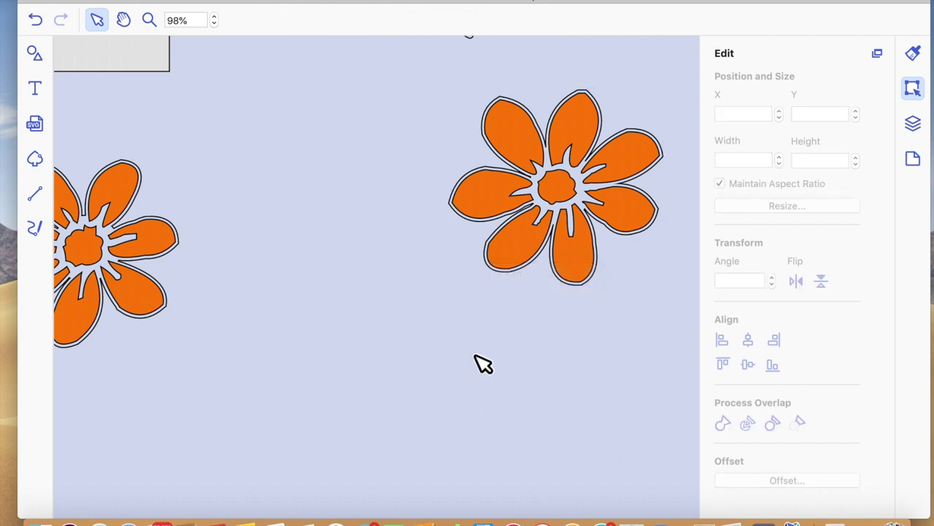
Set the line type of the orange flower on top of the outline to Draw.
left_click(509, 276)
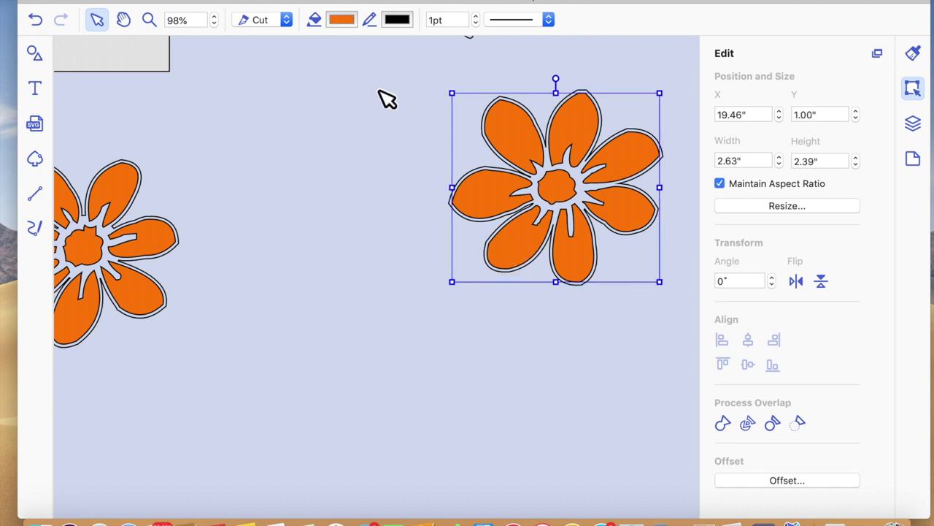
left_click(276, 36)
left_click(386, 322)
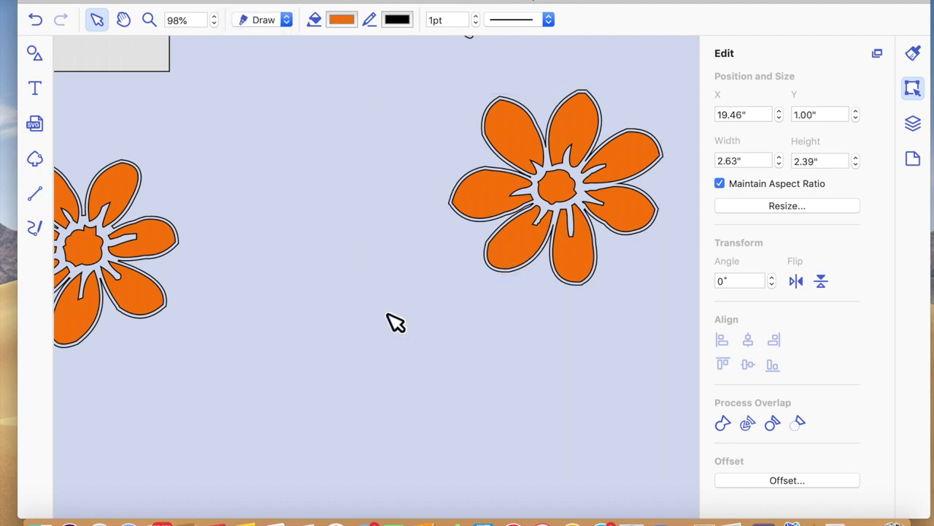
left_click(525, 274)
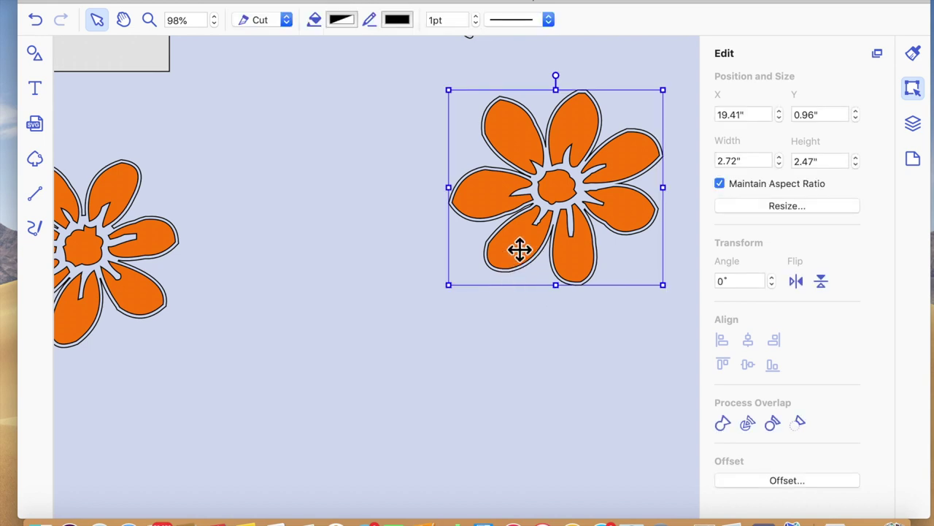
left_click(520, 250)
left_click(438, 375)
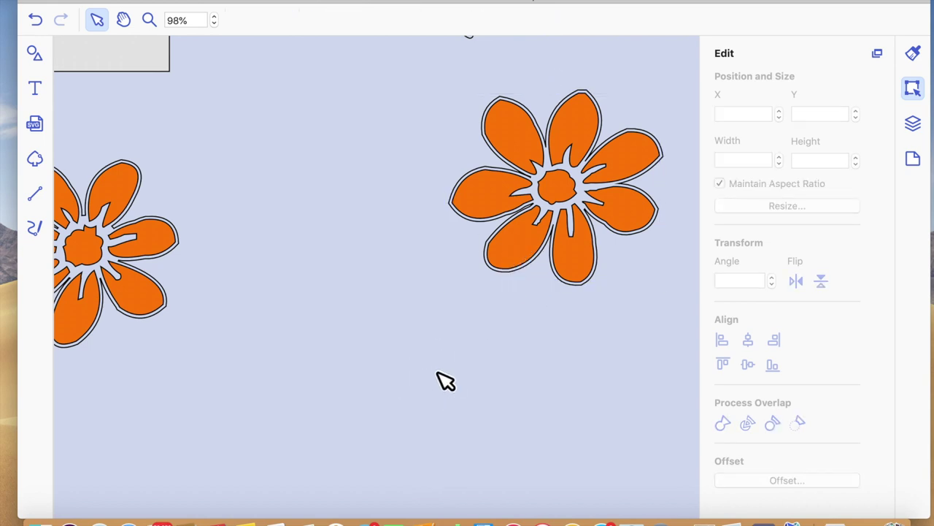
Duplicate the remaining loose orange flower below the circle and place the copy beside the original.
scroll(367, 345, "left", 5)
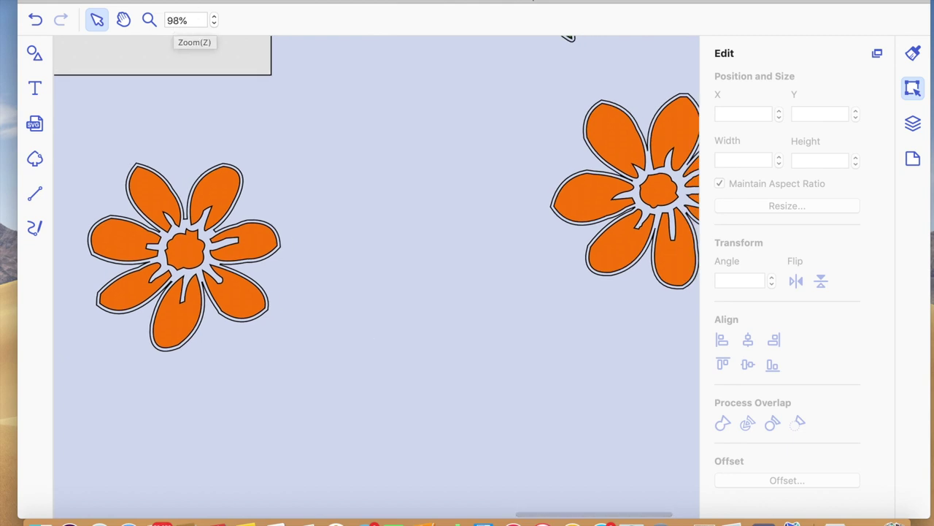
left_click(306, 0)
left_click(339, 52)
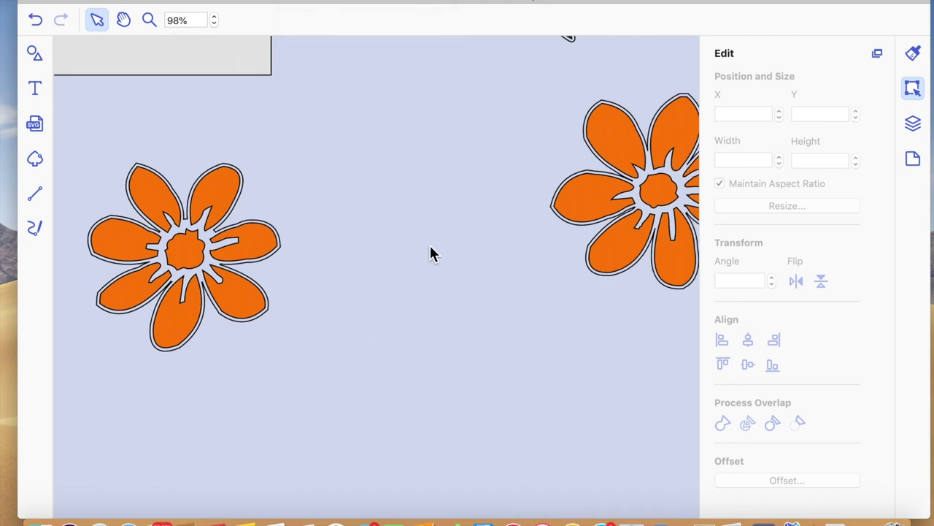
scroll(577, 420, "down", 1)
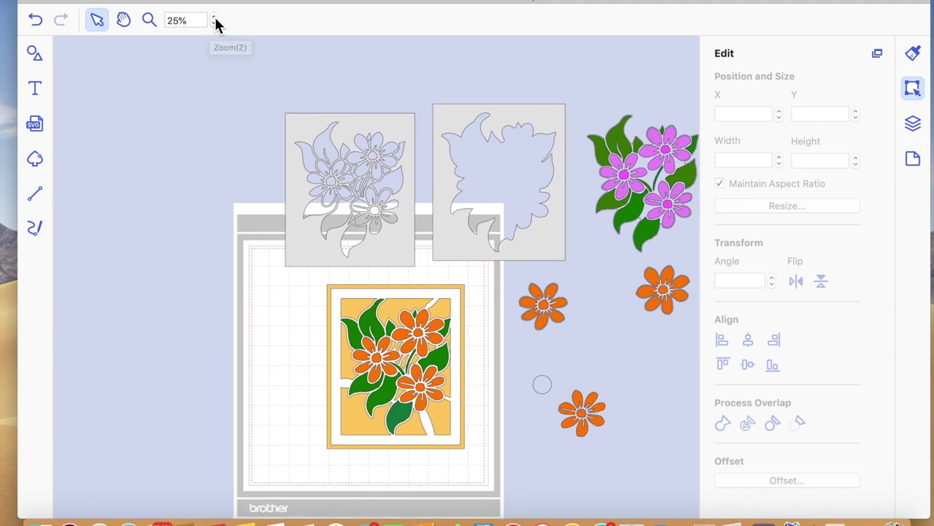
left_click(215, 16)
scroll(438, 309, "right", 3)
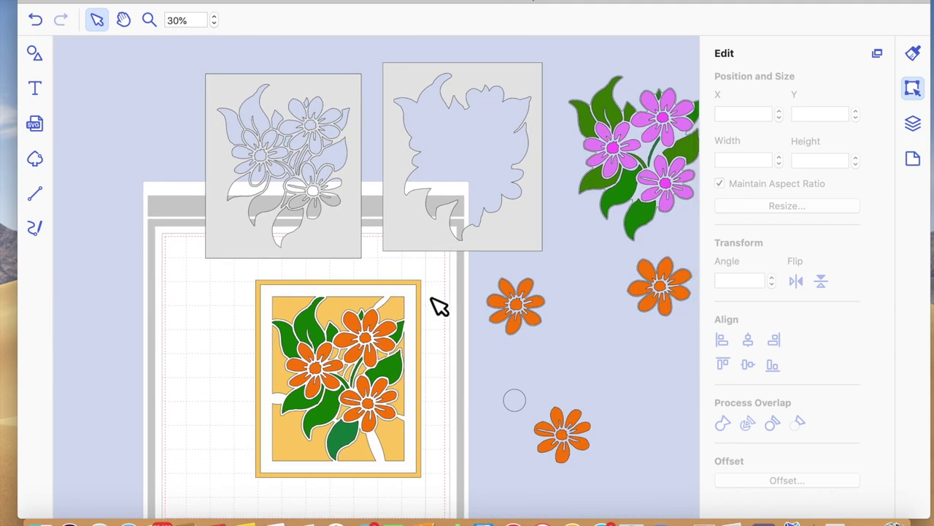
scroll(438, 309, "down", 5)
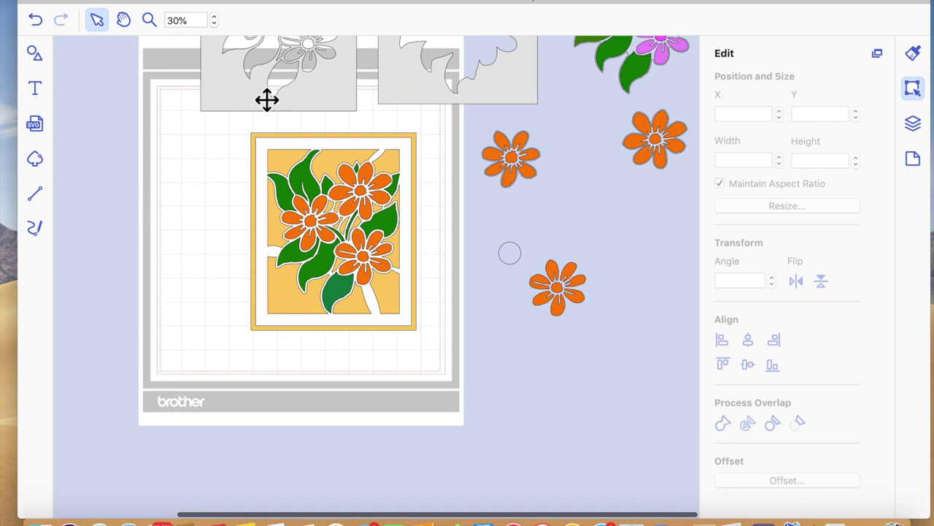
left_click(149, 20)
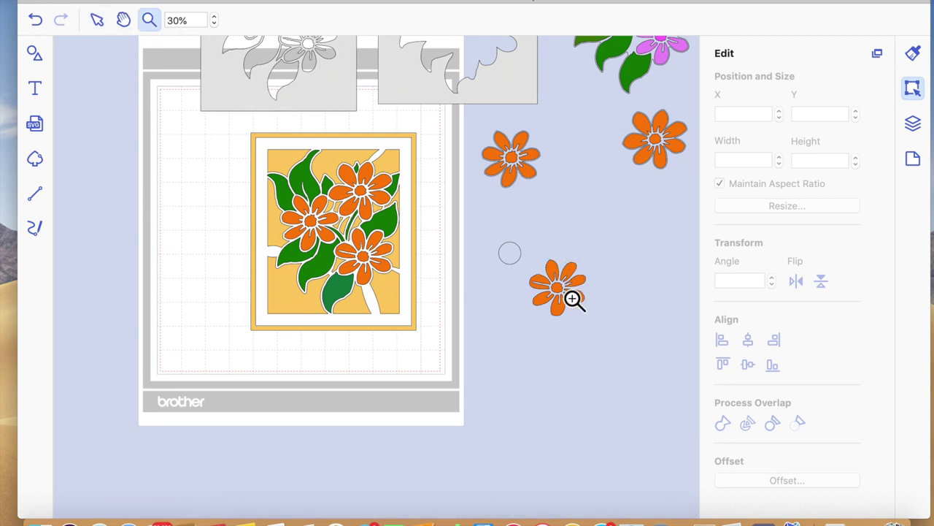
left_click(573, 299)
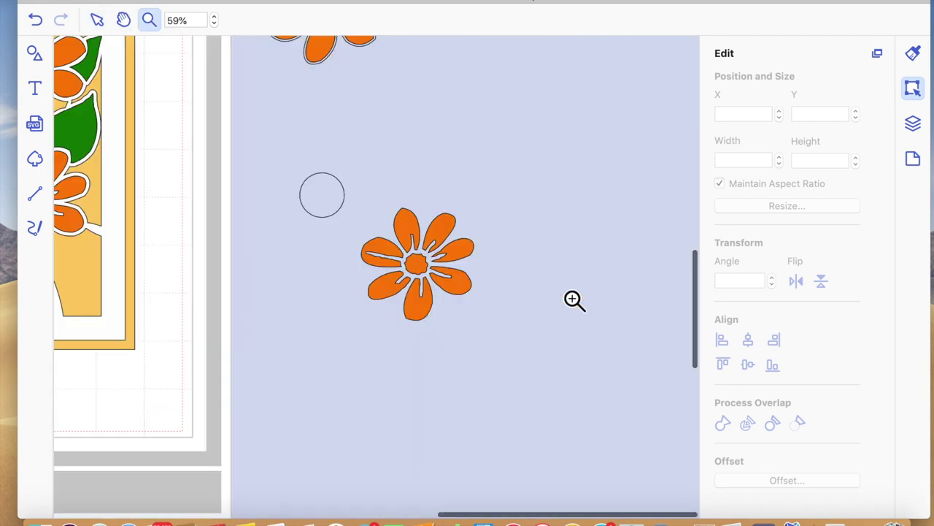
left_click(432, 273)
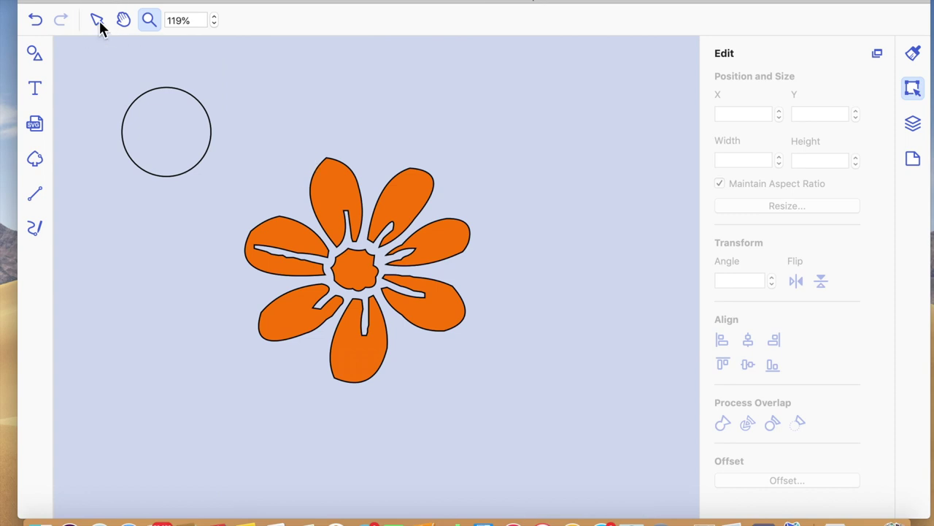
left_click(344, 220)
key("super+d")
left_click_drag(362, 229, 607, 172)
Create a 0.04" outward bevelled offset line around the original flower's outer edge and weld the flower with its offset lines.
left_click(349, 202)
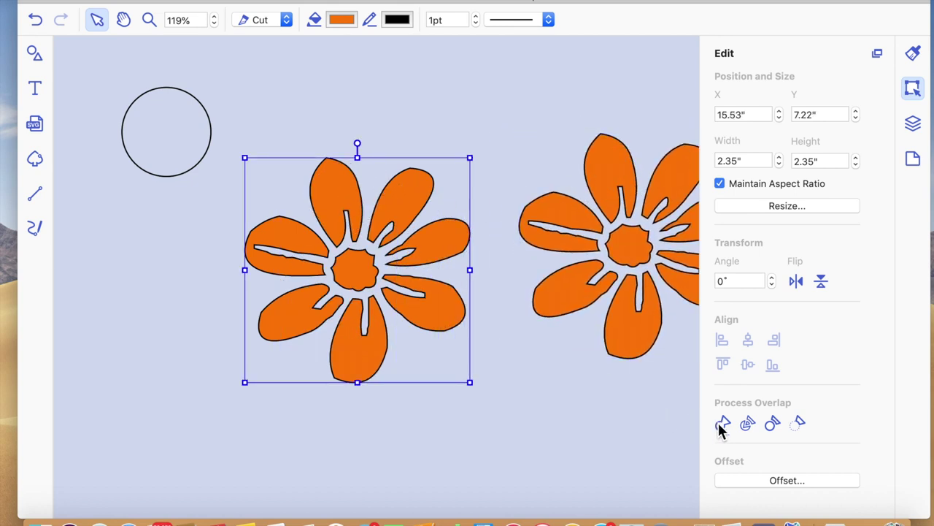
left_click(755, 482)
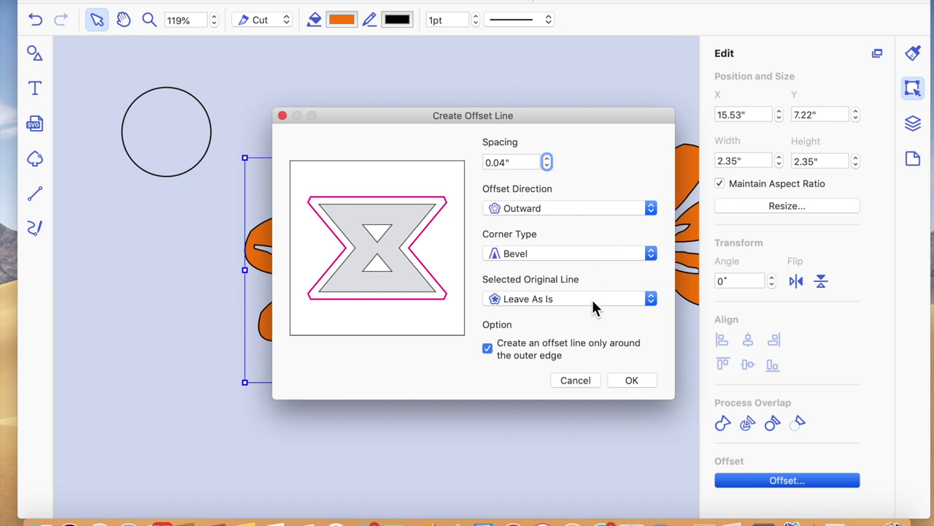
left_click(637, 386)
left_click_drag(263, 139, 445, 383)
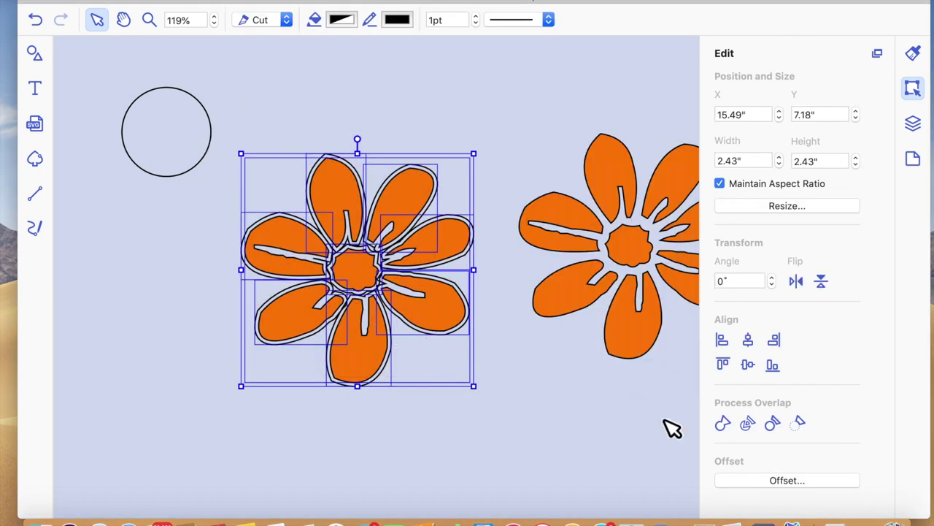
left_click(726, 425)
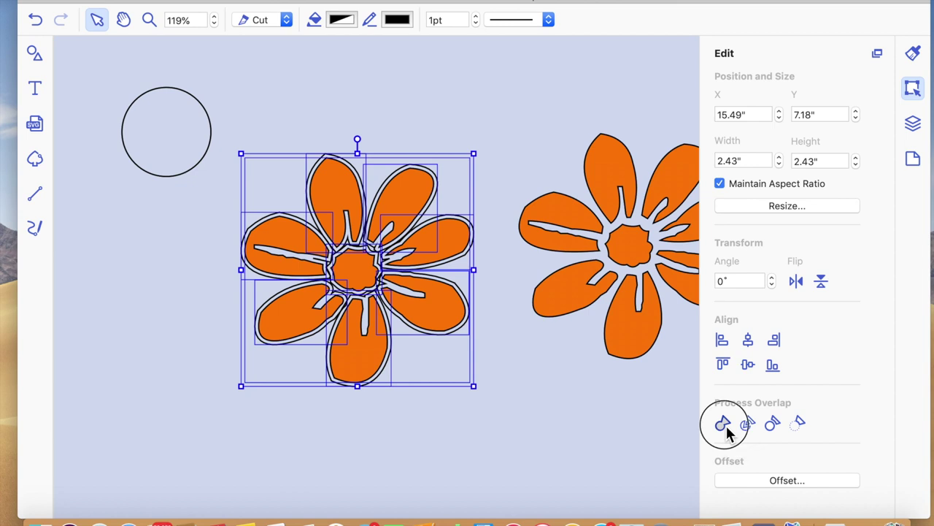
left_click(427, 371)
Move the spare circle over the jagged centre of the welded outline and shrink it to about 0.83" across.
left_click_drag(191, 137, 365, 269)
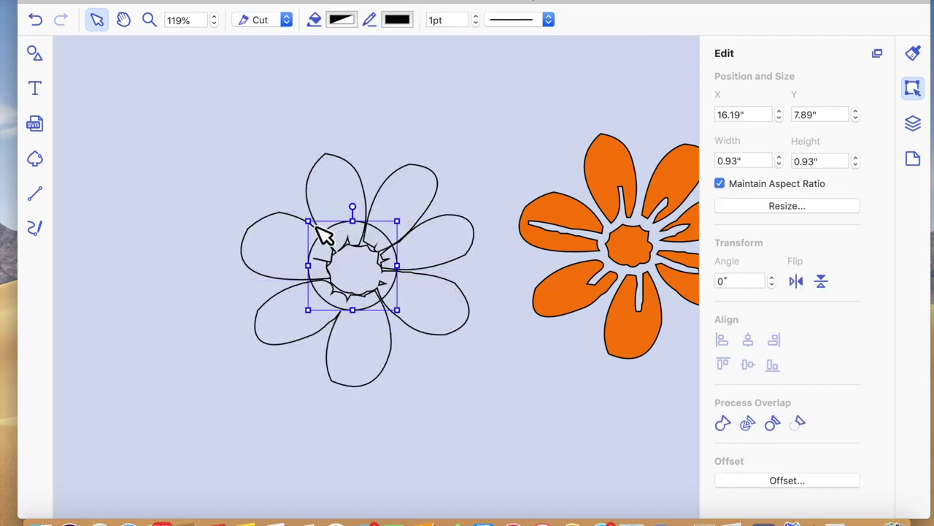
left_click_drag(315, 228, 324, 237)
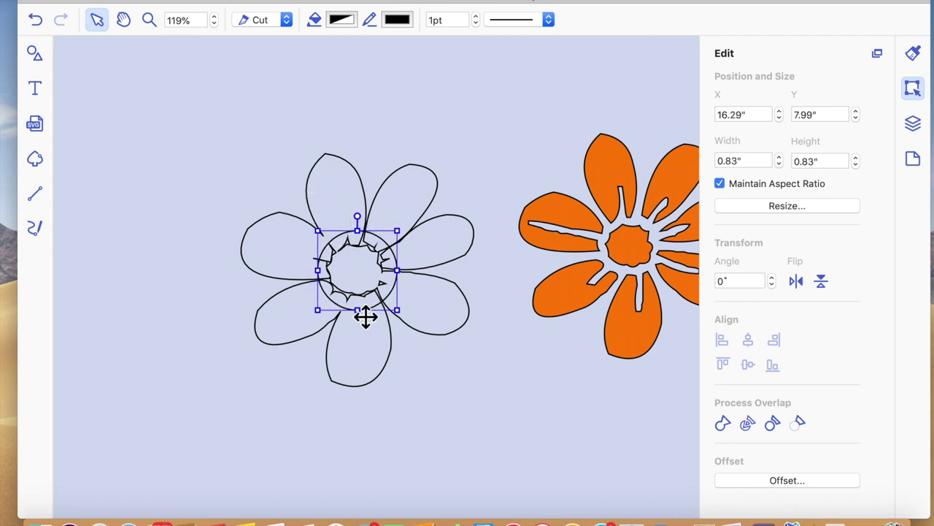
left_click(366, 316)
left_click(434, 319)
Send the welded outline piece that surrounds the jagged centre to the back, behind the circle.
left_click(387, 292)
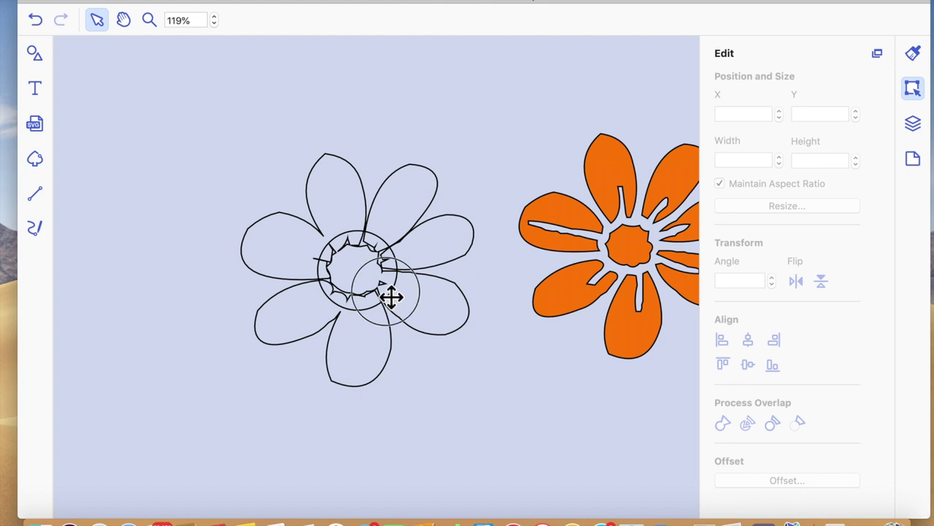
double_click(387, 286)
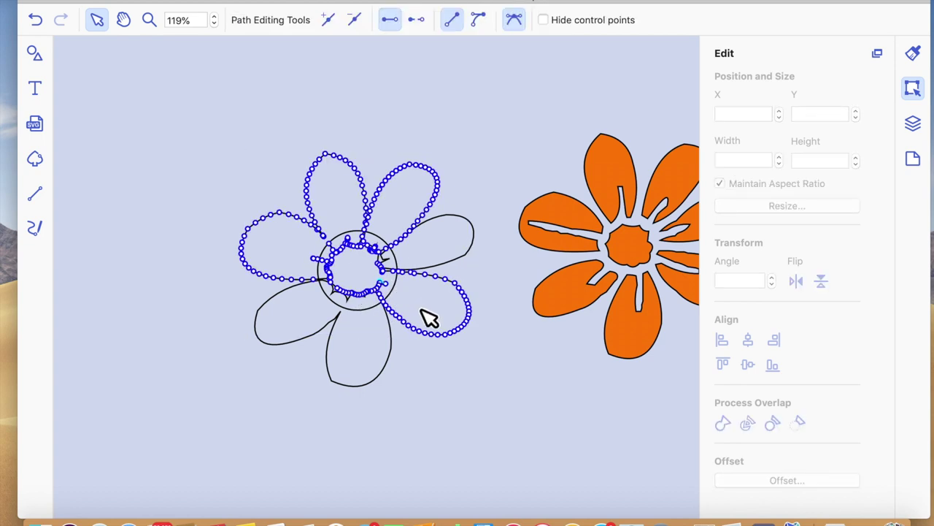
left_click(443, 448)
left_click(395, 295)
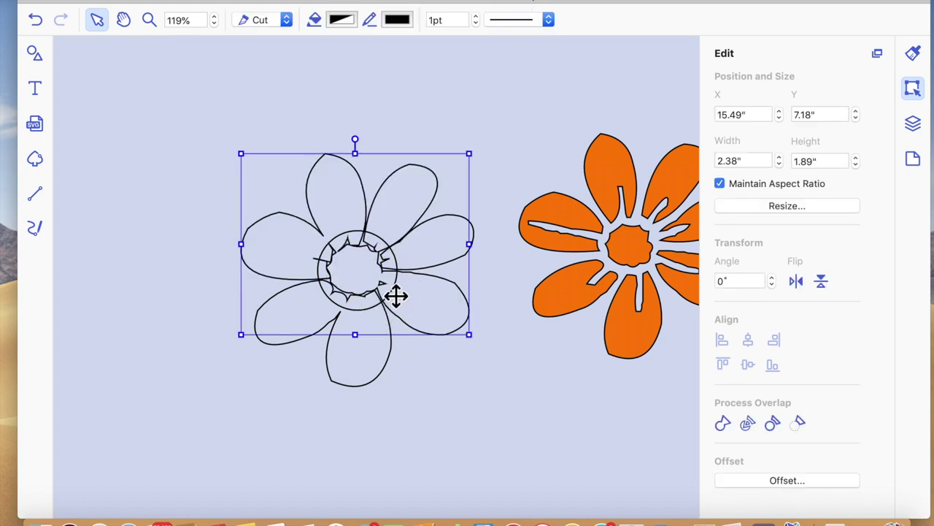
right_click(395, 296)
mouse_move(444, 419)
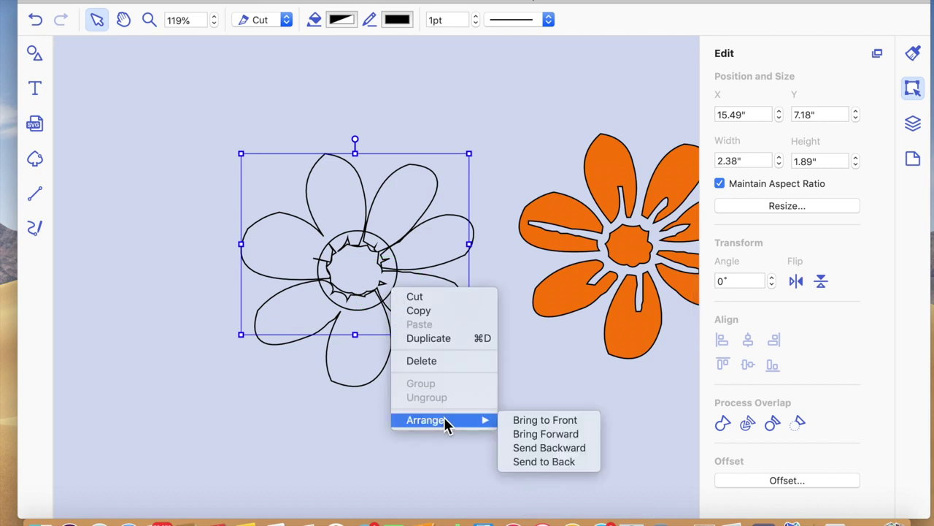
left_click(548, 462)
left_click(413, 387)
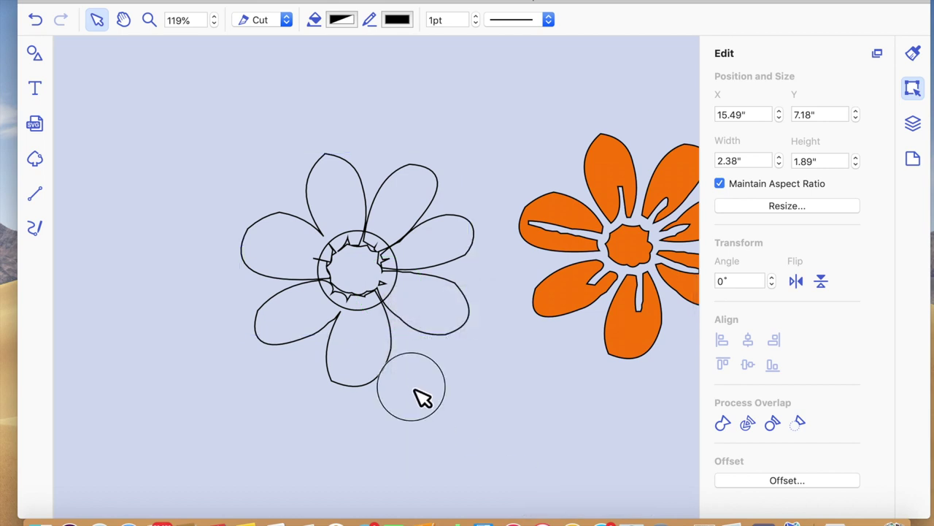
Resize the centre circle to about 0.73" wide and 0.68" high so it fits closely around the jagged centre.
left_click(395, 278)
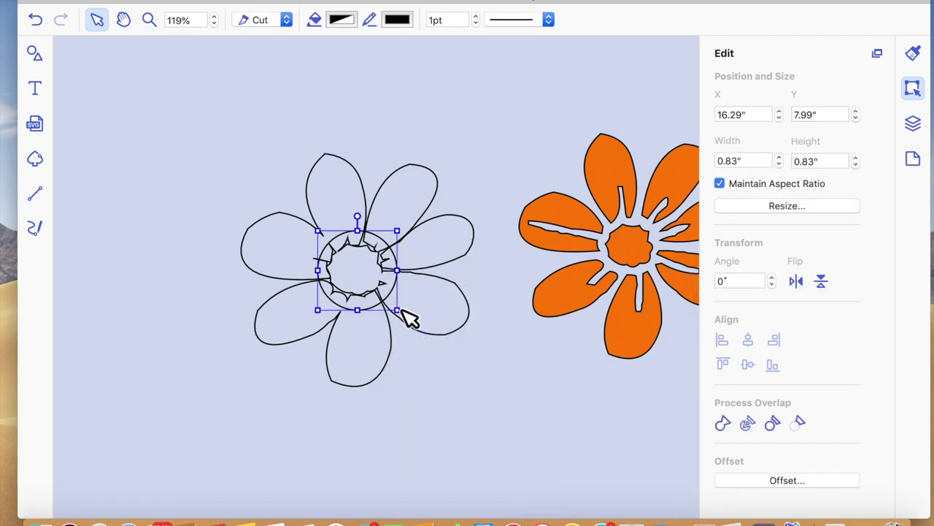
left_click_drag(365, 313, 363, 309)
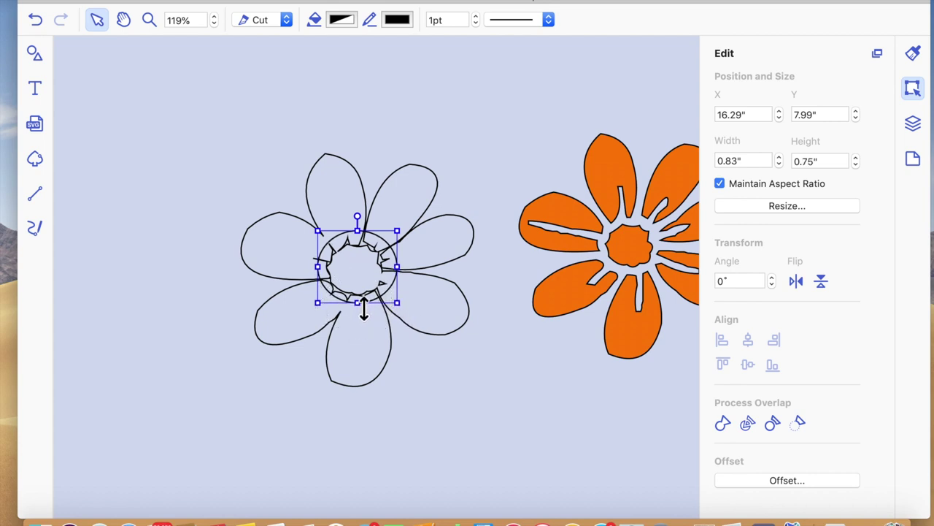
left_click_drag(403, 271, 394, 271)
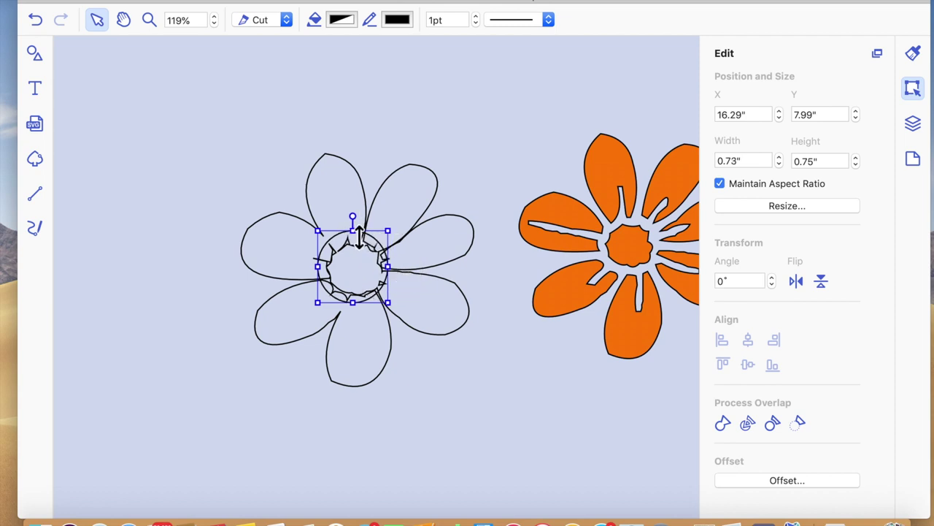
left_click_drag(359, 235, 362, 238)
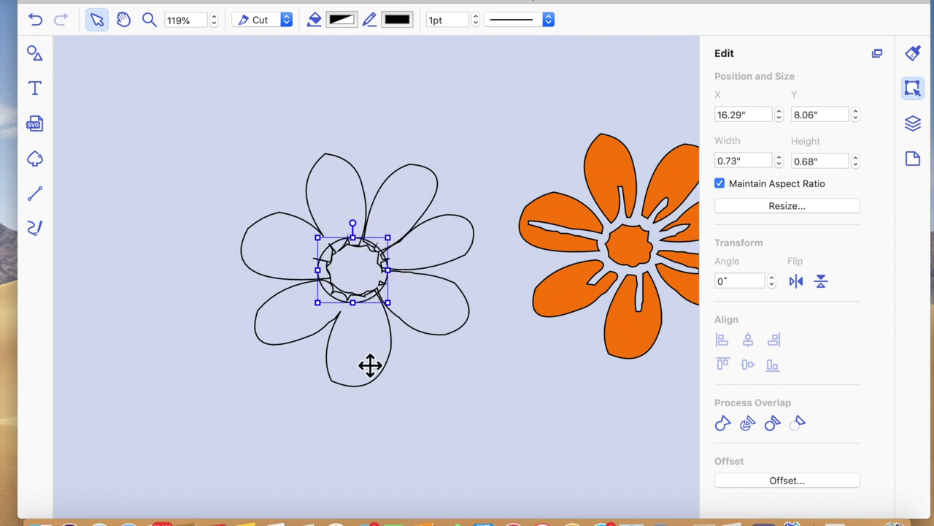
Try to weld the resized centre circle with all the flower outline pieces.
left_click(369, 365, "shift")
left_click_drag(244, 115, 452, 379)
left_click(725, 422)
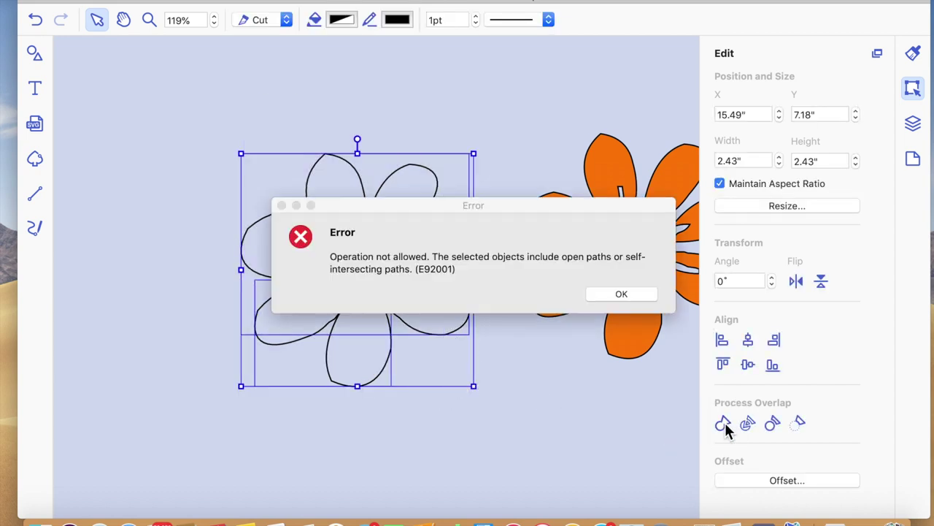
left_click(626, 297)
left_click(483, 432)
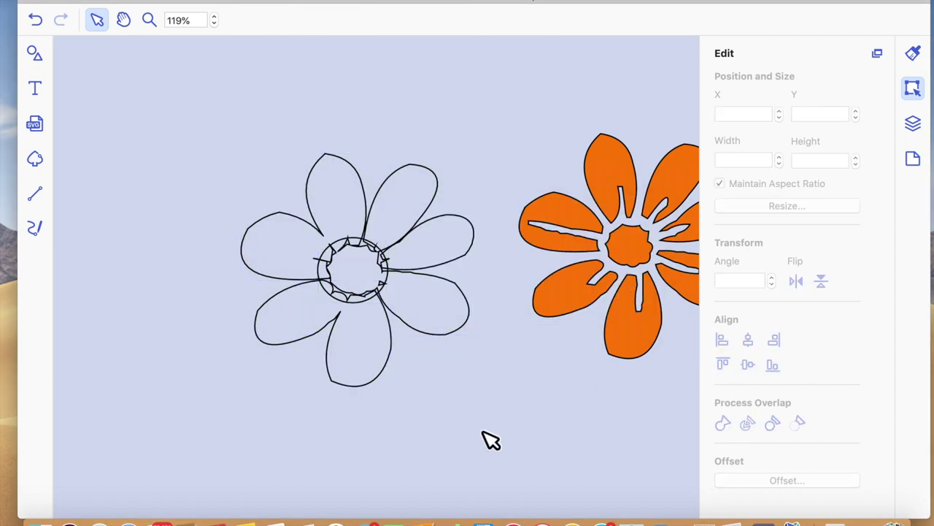
Nudge the circle over the jagged centre and try to weld it with all the flower outline pieces.
left_click(359, 283)
left_click_drag(359, 281, 360, 280)
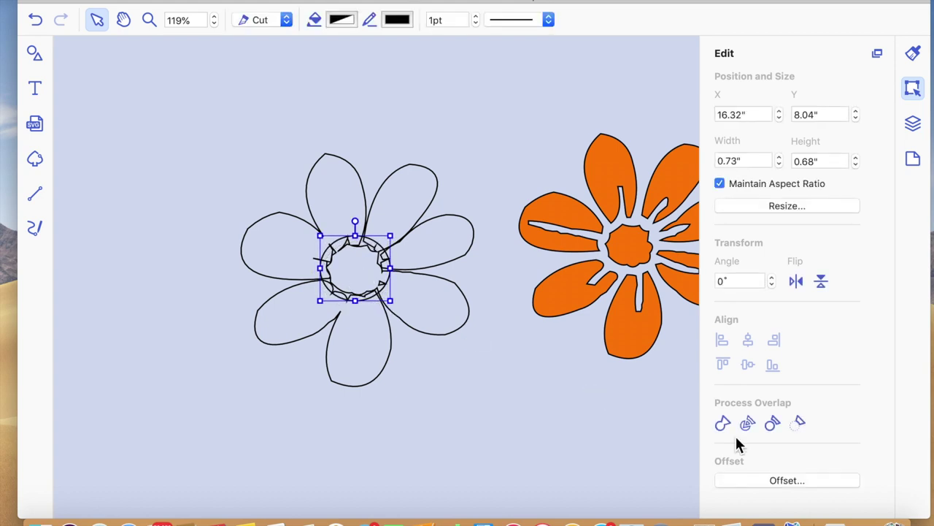
left_click_drag(475, 387, 268, 130)
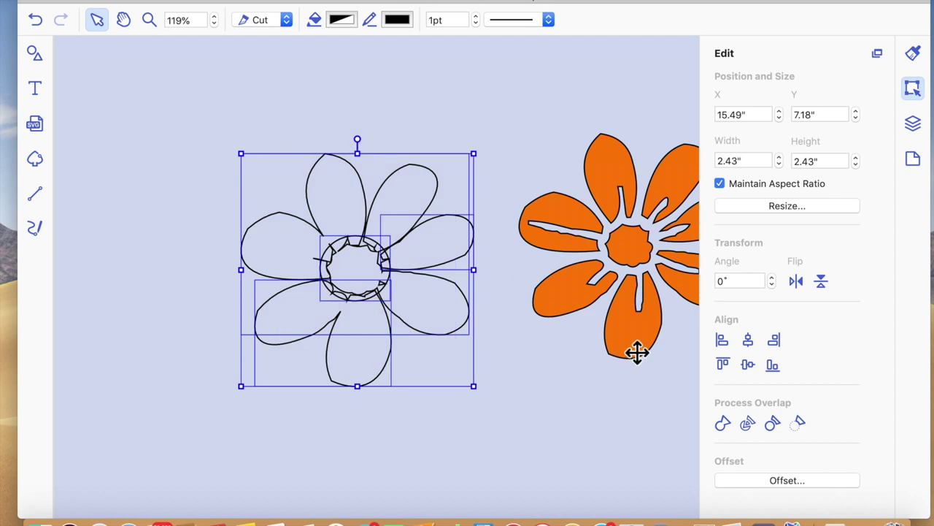
left_click(722, 424)
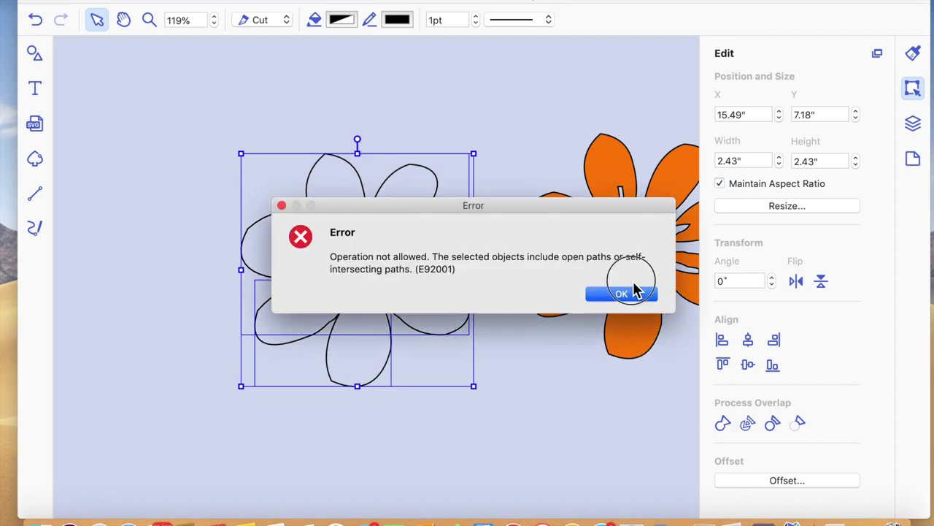
left_click(622, 294)
left_click(442, 440)
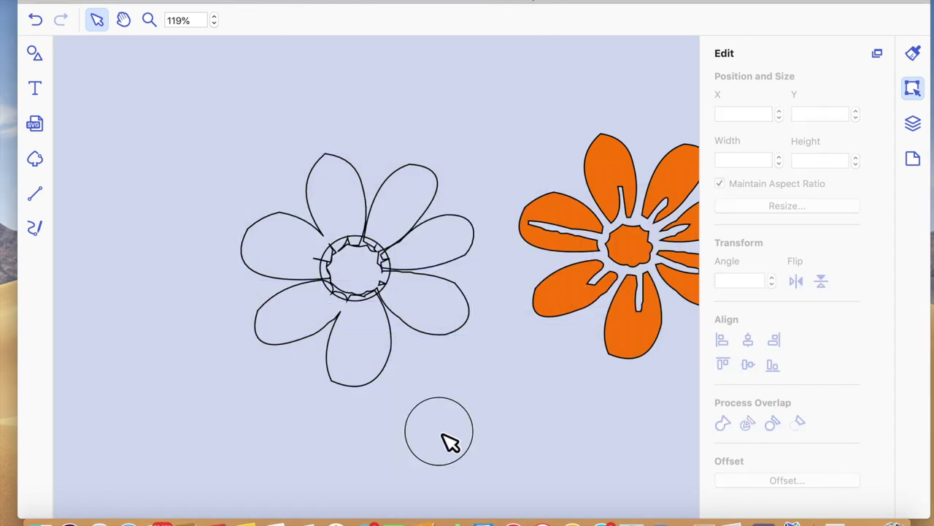
Try to weld the large outline piece with only the separate petal on the flower's upper right side.
left_click(435, 312)
left_click(432, 259, "shift")
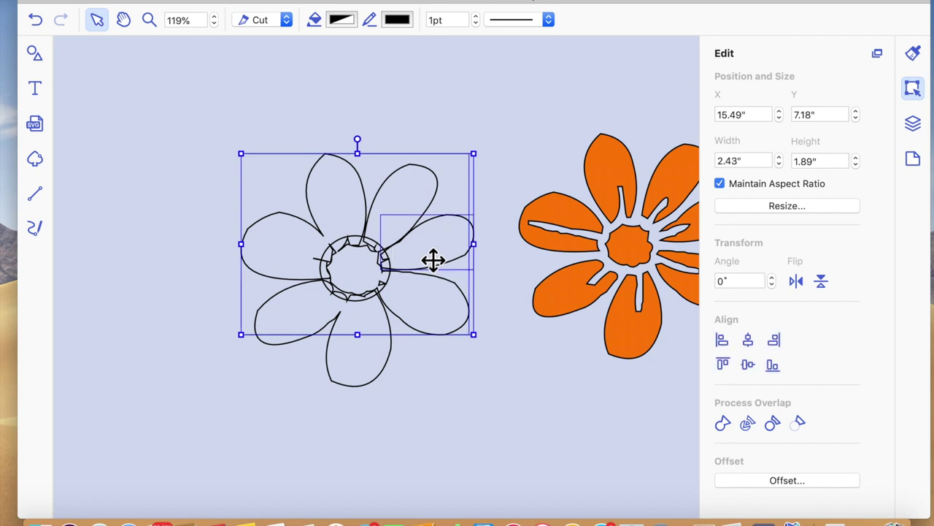
left_click(722, 425)
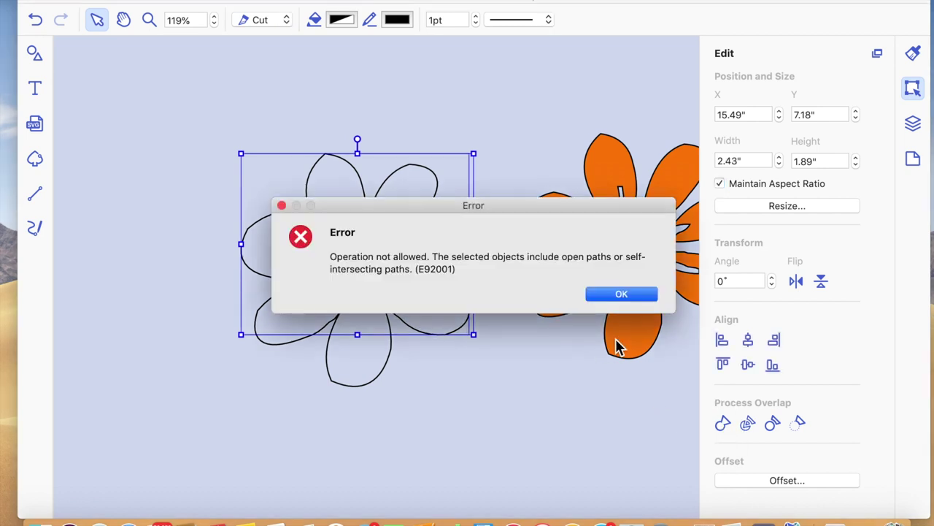
left_click(627, 295)
left_click(463, 411)
Open the separate upper-right petal for path editing and examine its points near the flower's centre.
left_click(439, 254)
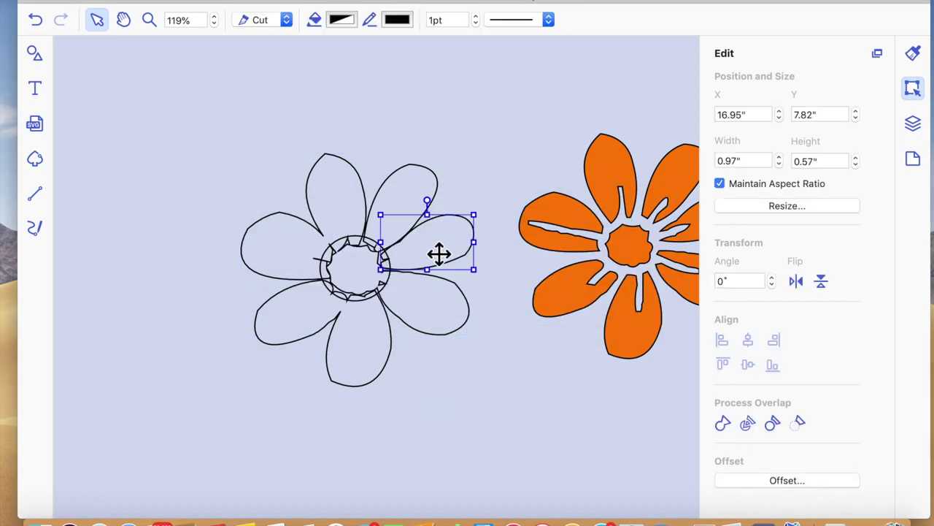
double_click(438, 253)
left_click(428, 349)
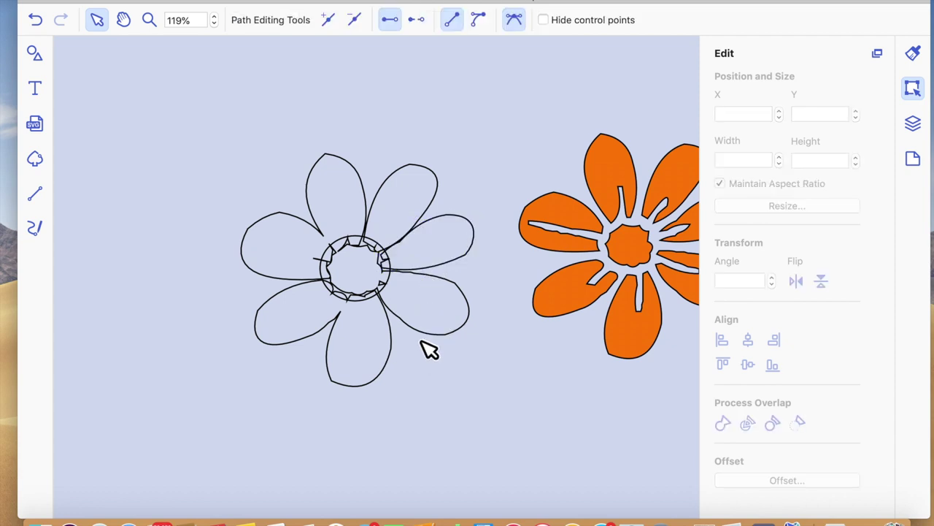
left_click(439, 239)
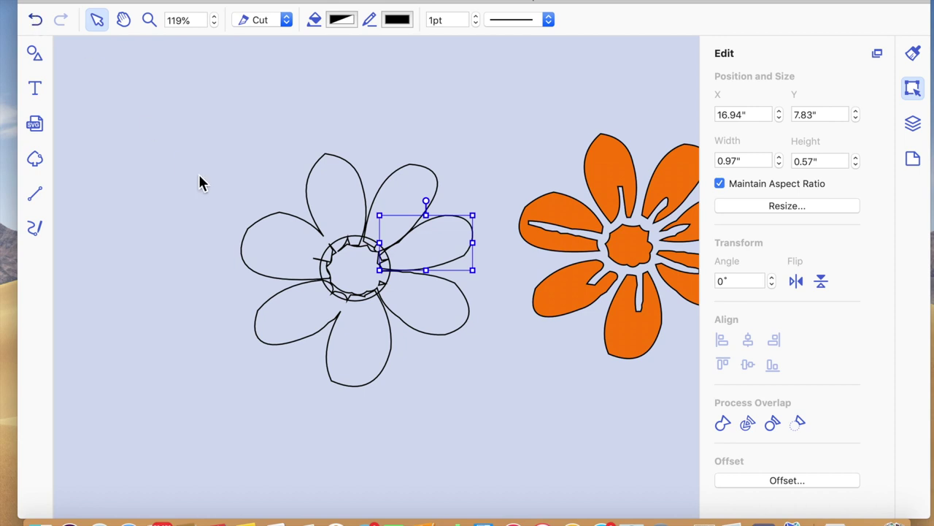
key("super+z")
left_click(430, 268)
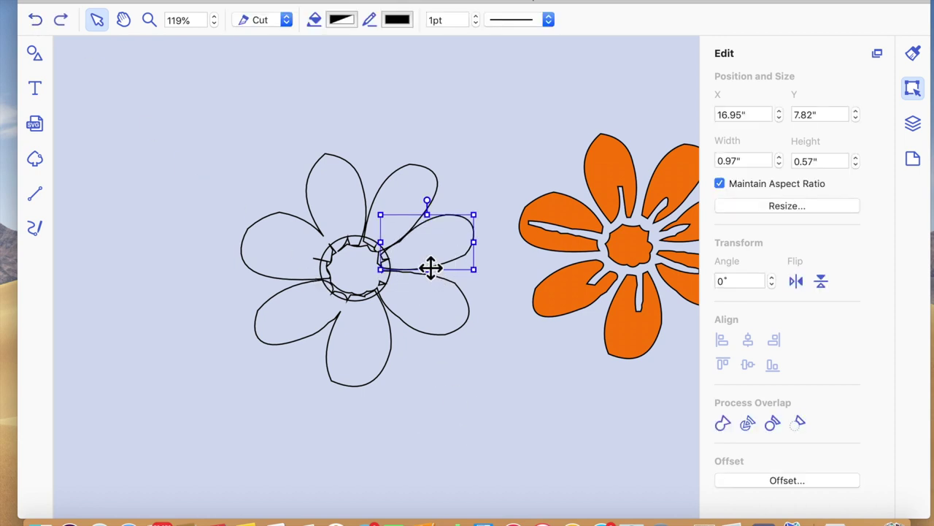
double_click(439, 251)
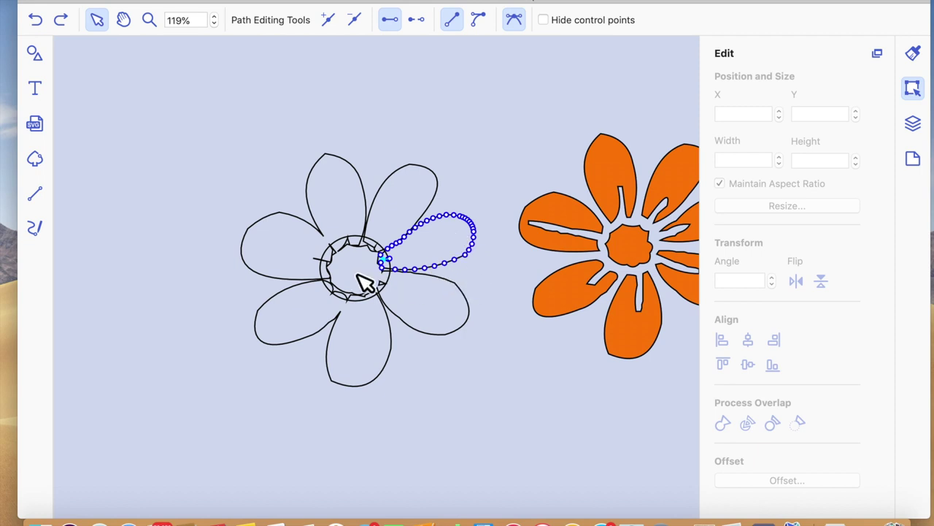
left_click(409, 358)
left_click_drag(367, 270, 181, 317)
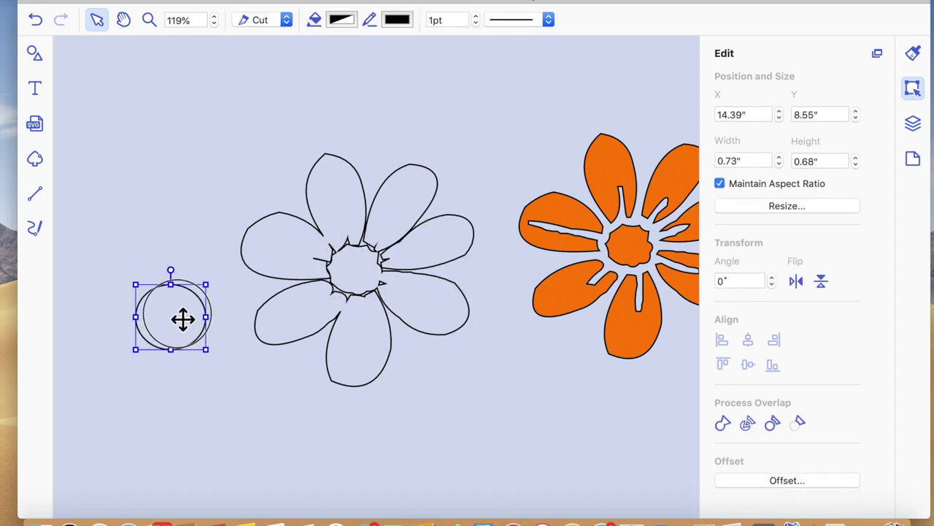
left_click(433, 261)
left_click_drag(433, 261, 433, 263)
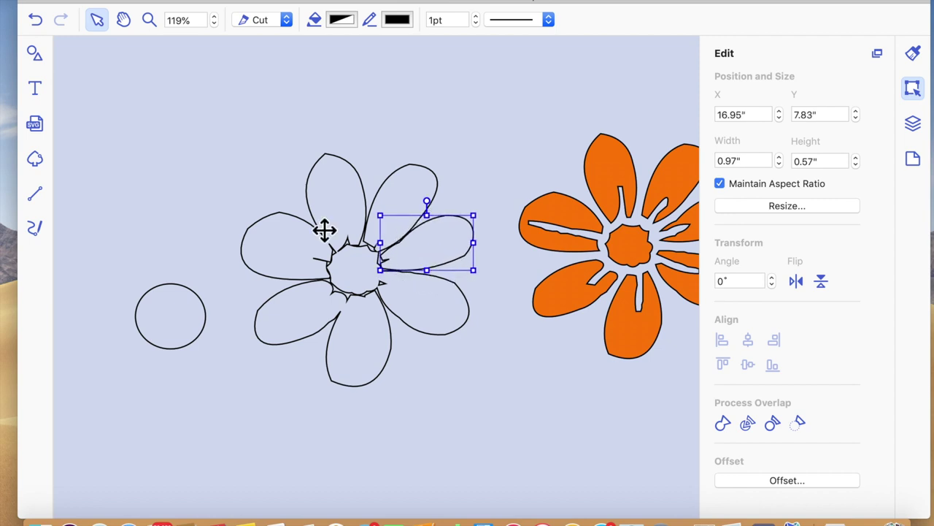
left_click(38, 22)
left_click(38, 22)
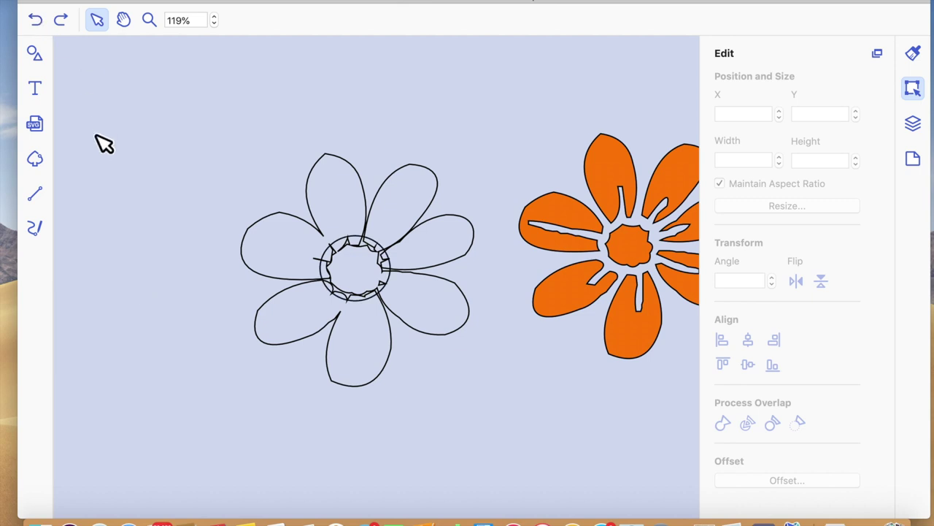
Enlarge the centre circle to about 0.78" wide by 0.72" high and reposition it over the jagged centre.
left_click(329, 299)
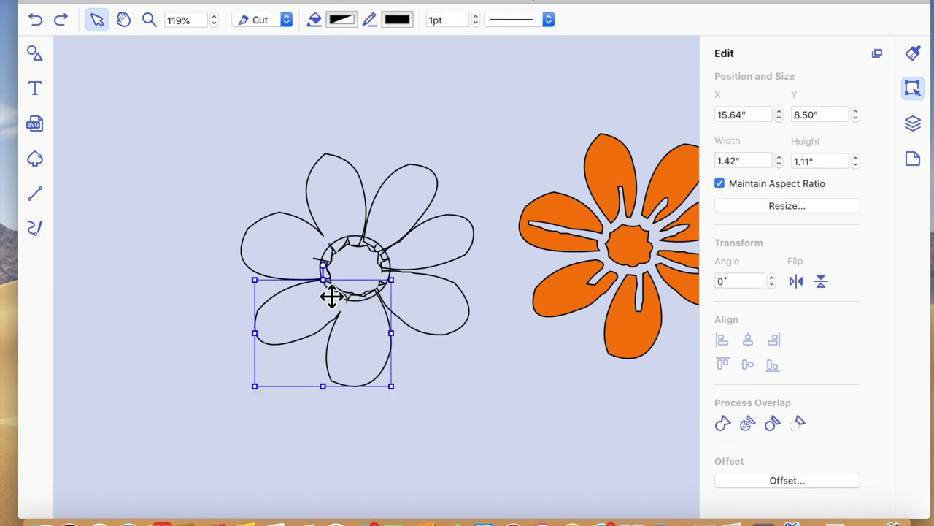
left_click(371, 277)
left_click_drag(395, 307, 400, 308)
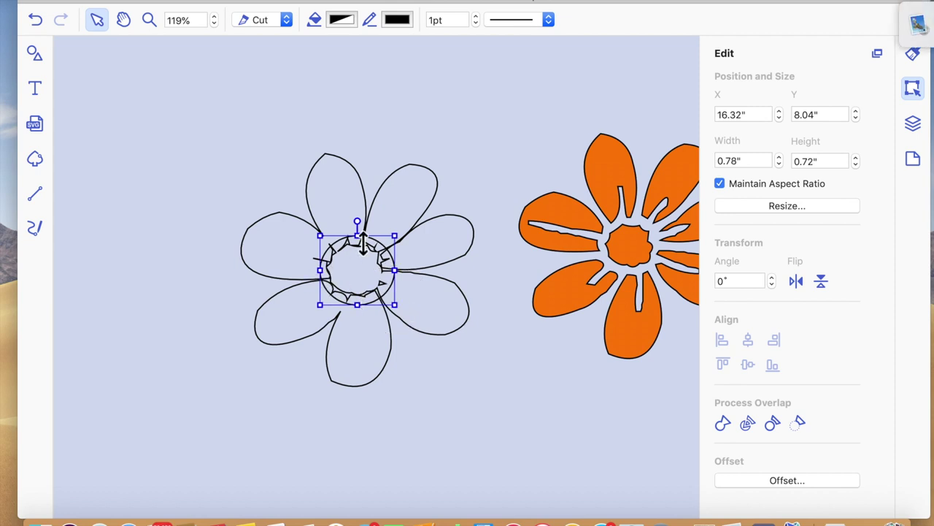
mouse_move(358, 275)
left_mouse_down()
mouse_move(367, 280)
mouse_move(363, 274)
left_mouse_up()
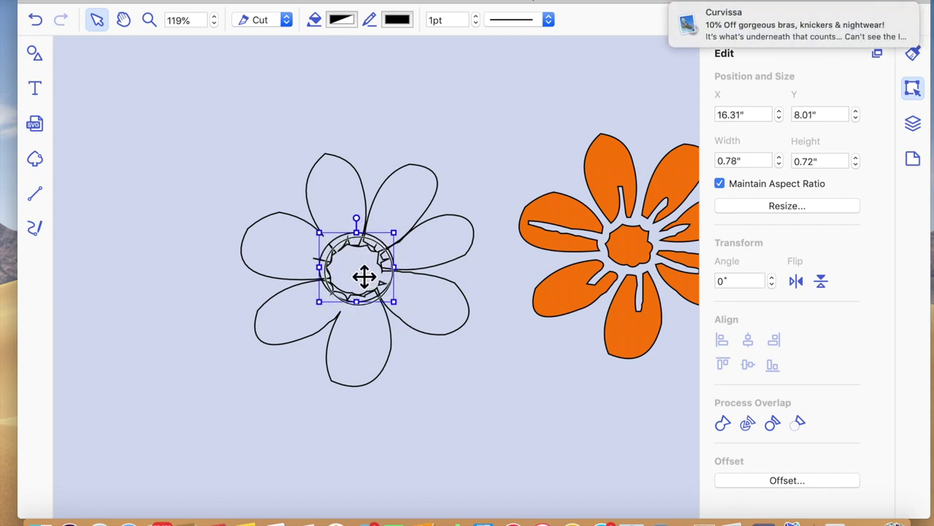
Try to weld the enlarged centre circle with all the flower outline pieces.
left_click_drag(487, 421, 276, 177)
left_click(725, 426)
left_click(640, 296)
left_click(424, 411)
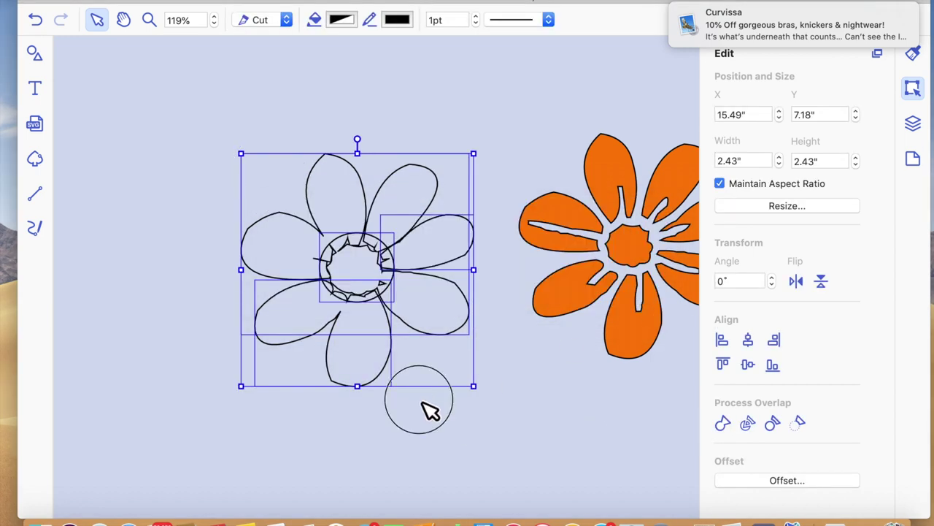
Adjust the separate upper-right petal to about 0.97" by 0.62", nudged towards the flower's centre, and try to weld all the outline pieces.
left_click(421, 266)
left_click_drag(432, 275, 424, 253)
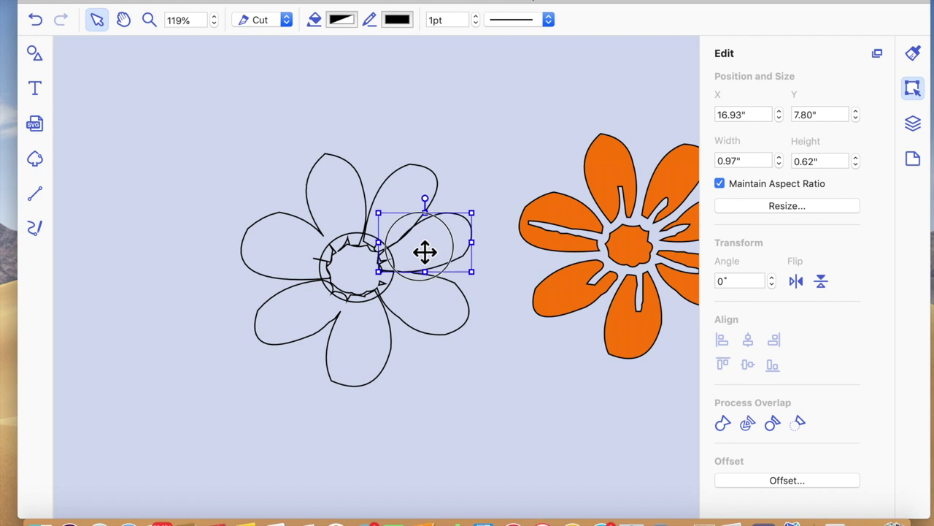
left_click_drag(412, 413, 276, 162)
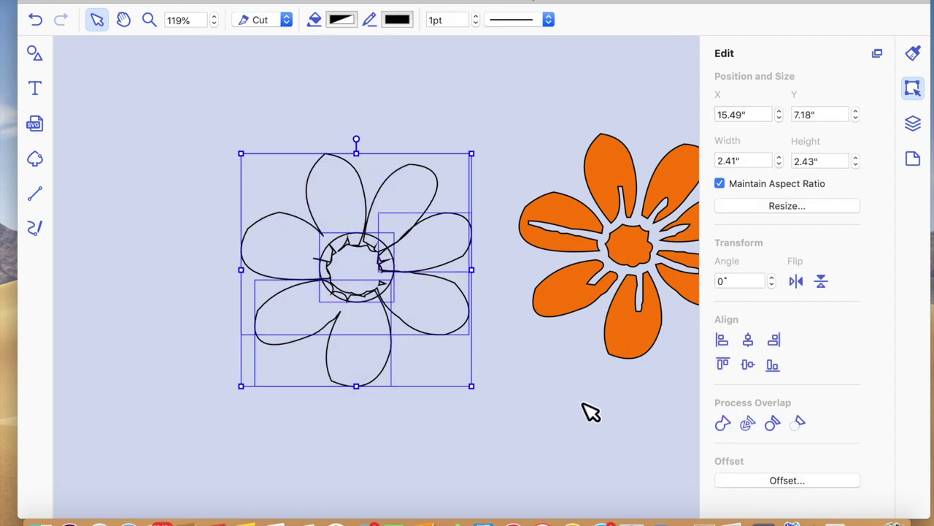
left_click(722, 424)
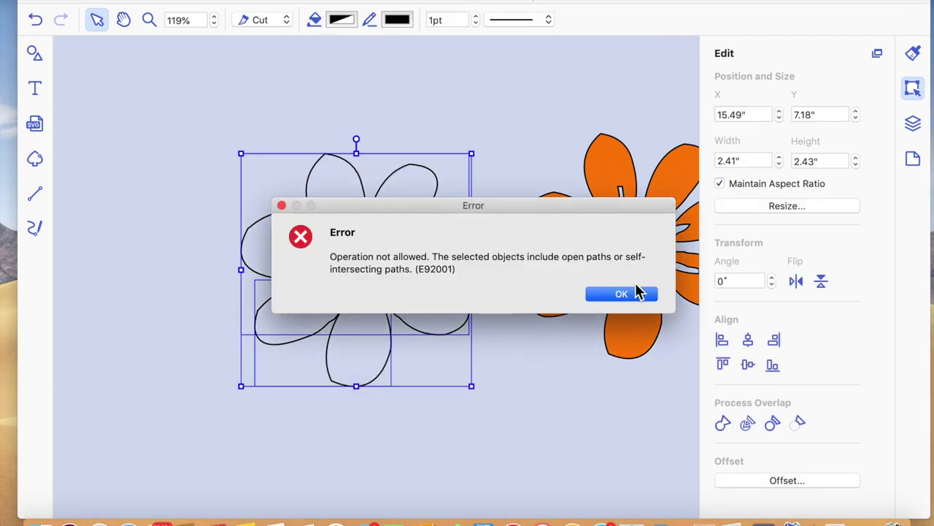
left_click(621, 294)
left_click(422, 448)
left_click_drag(367, 292, 234, 395)
left_click(350, 193)
left_click_drag(350, 193, 323, 207)
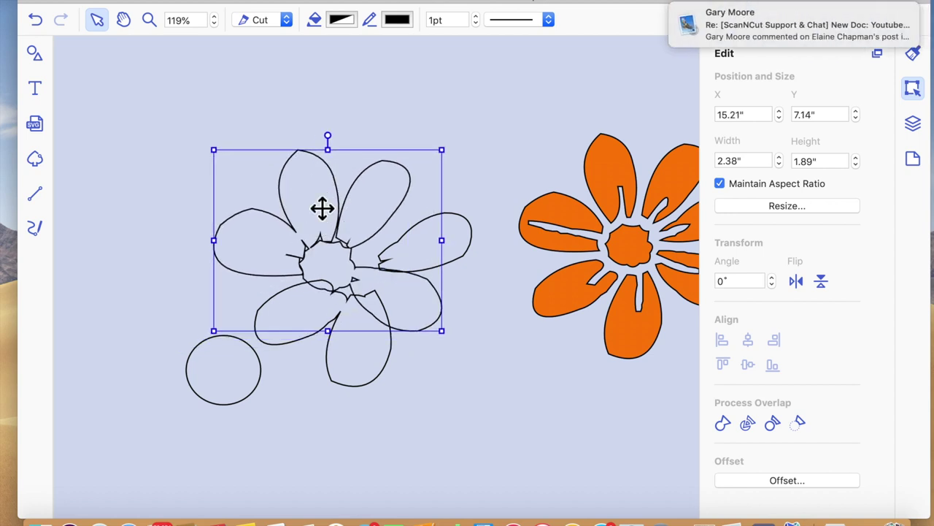
left_click(455, 258)
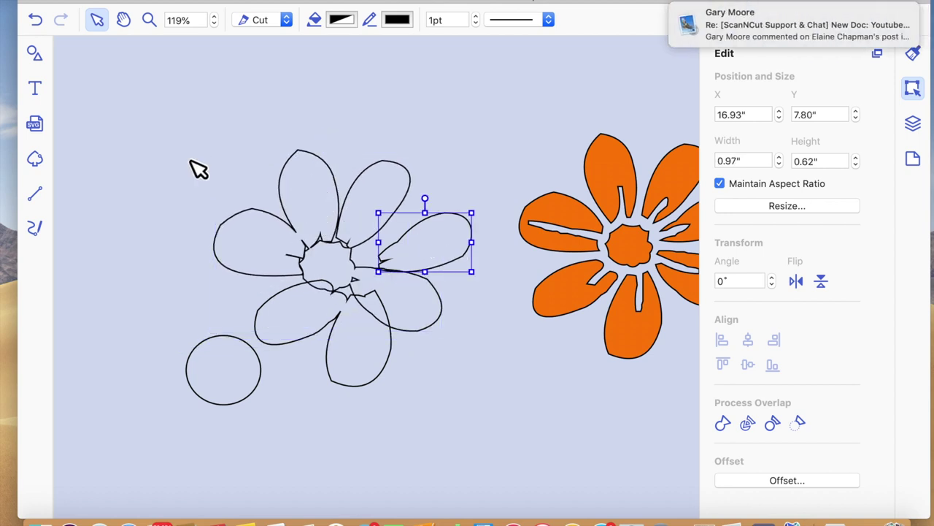
left_click(35, 20)
key("super+shift+z")
Move the circle off the flower's centre to the empty area left of the outline.
left_click(313, 273)
left_click_drag(312, 273, 195, 292)
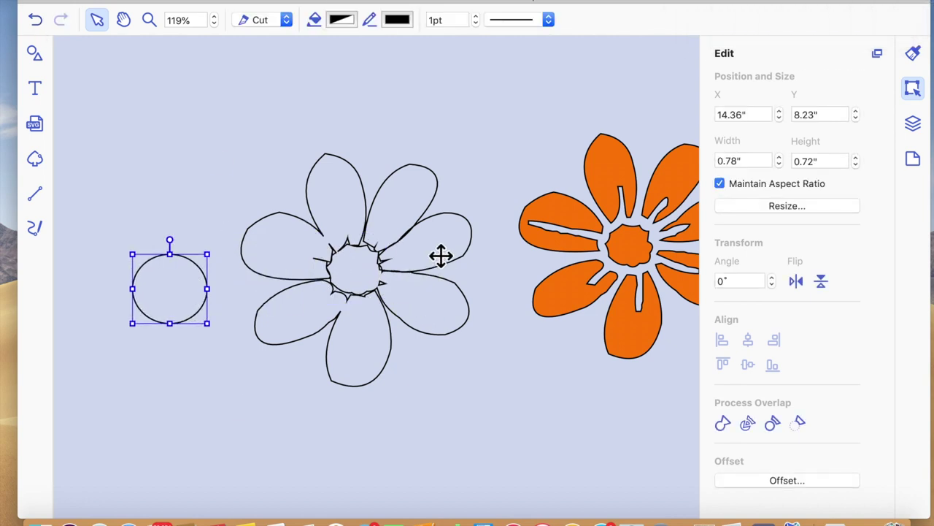
left_click_drag(440, 255, 457, 259)
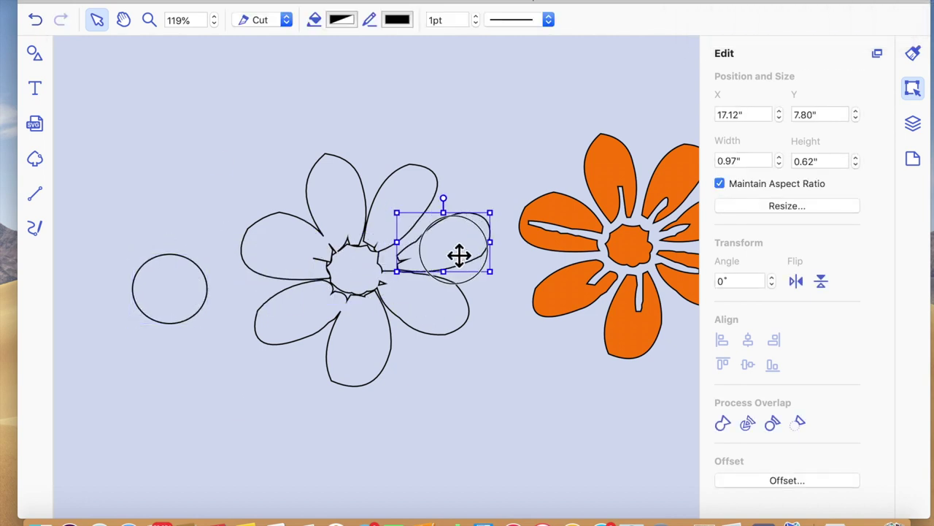
left_click(36, 20)
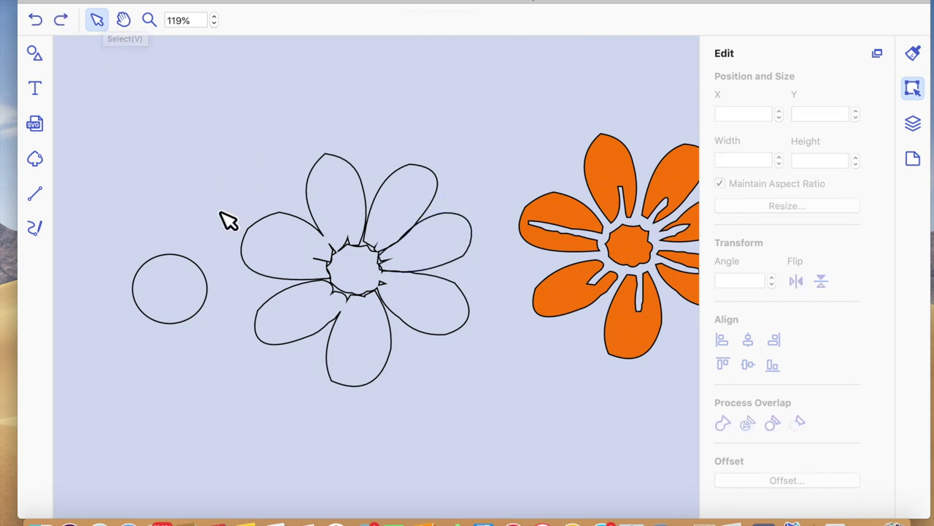
Delete the stray path points forming the small inner spike of the separate upper-right petal.
left_click(98, 22)
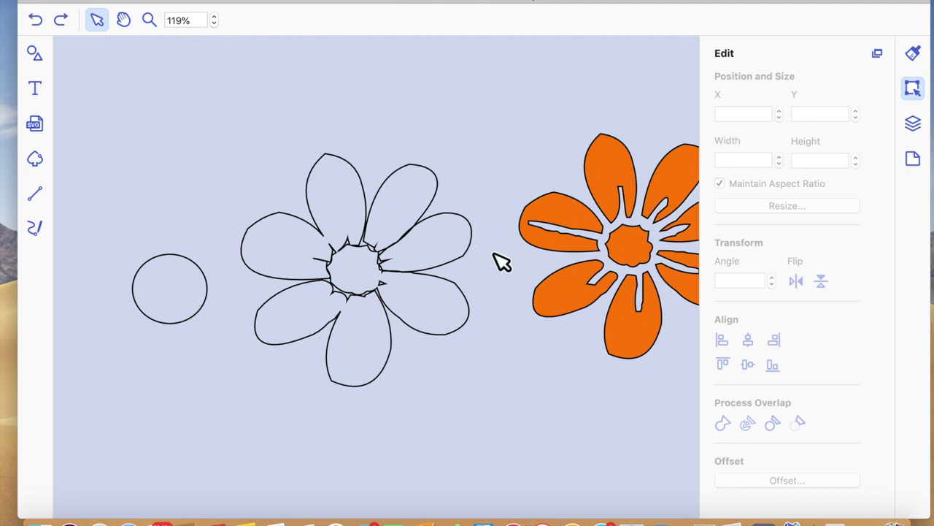
left_click(430, 251)
double_click(434, 256)
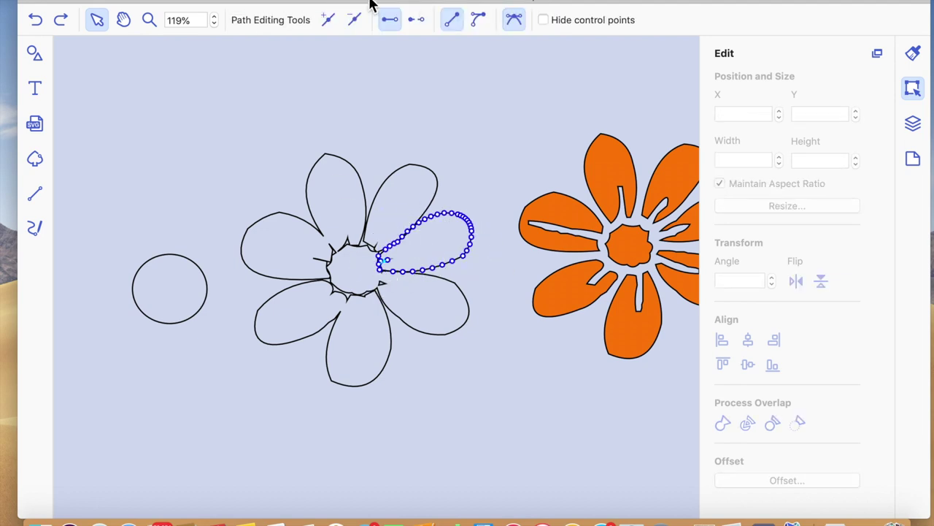
left_click(355, 22)
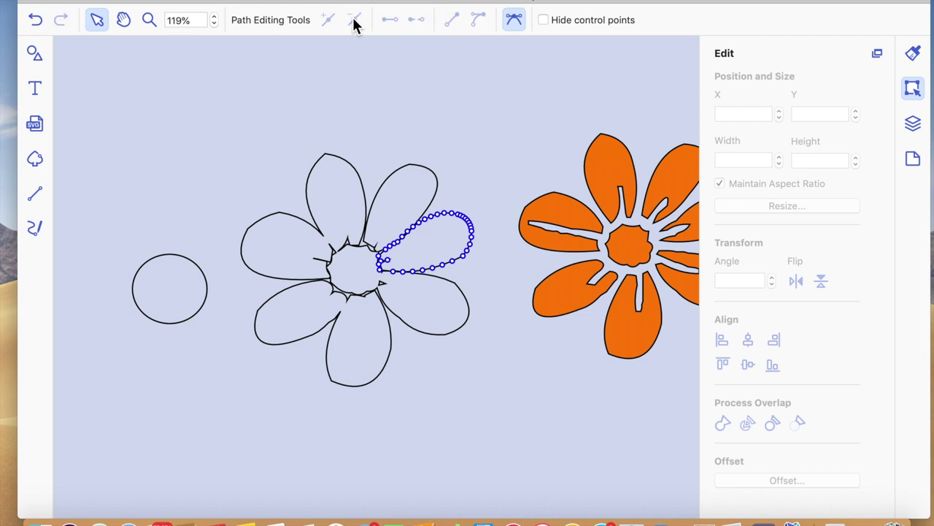
left_click(389, 263)
left_click(397, 271)
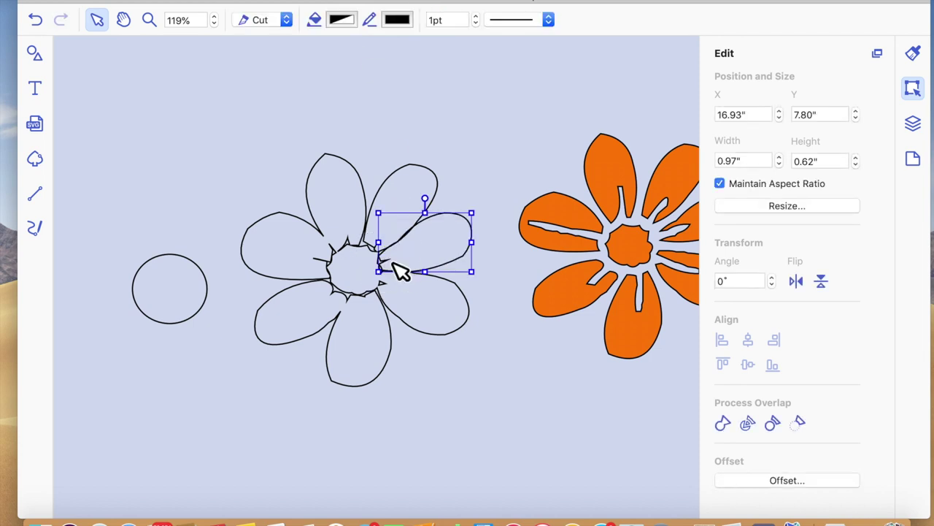
double_click(398, 269)
left_click(354, 20)
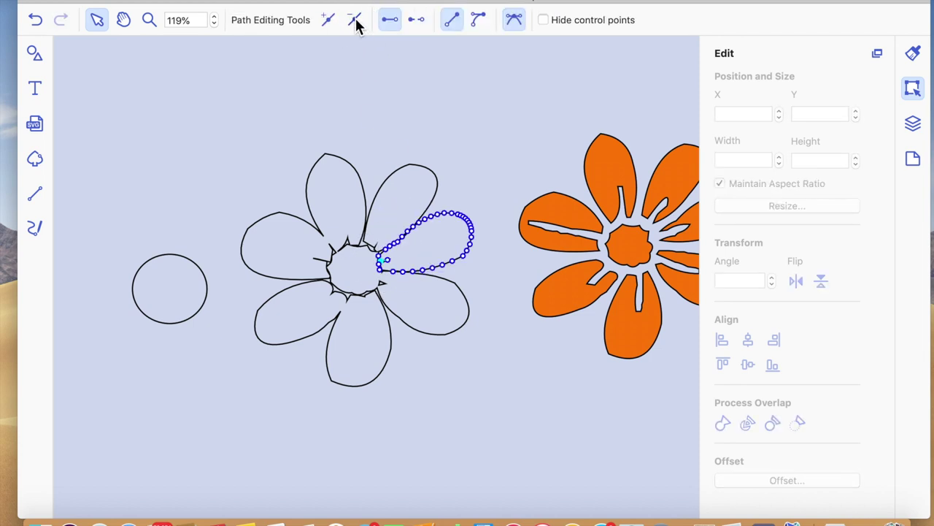
left_click(398, 268)
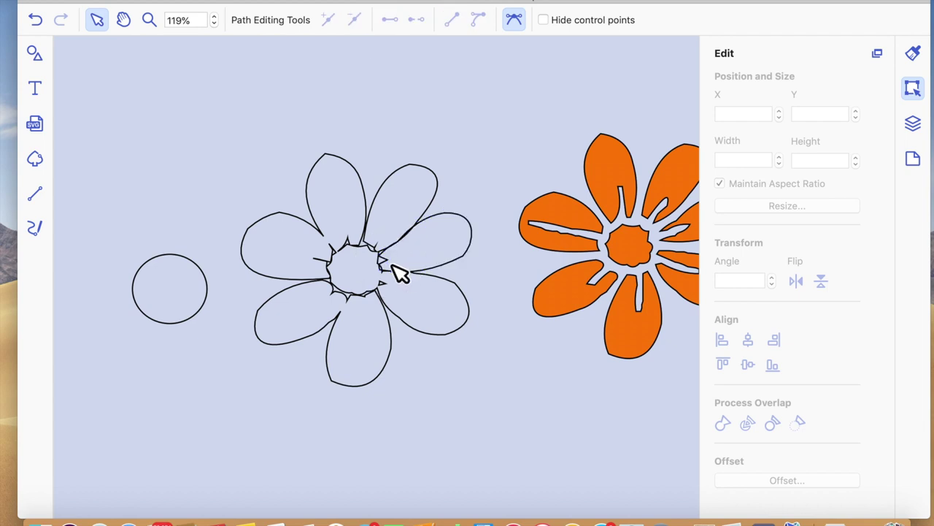
left_click(393, 266)
double_click(400, 270)
left_click(355, 21)
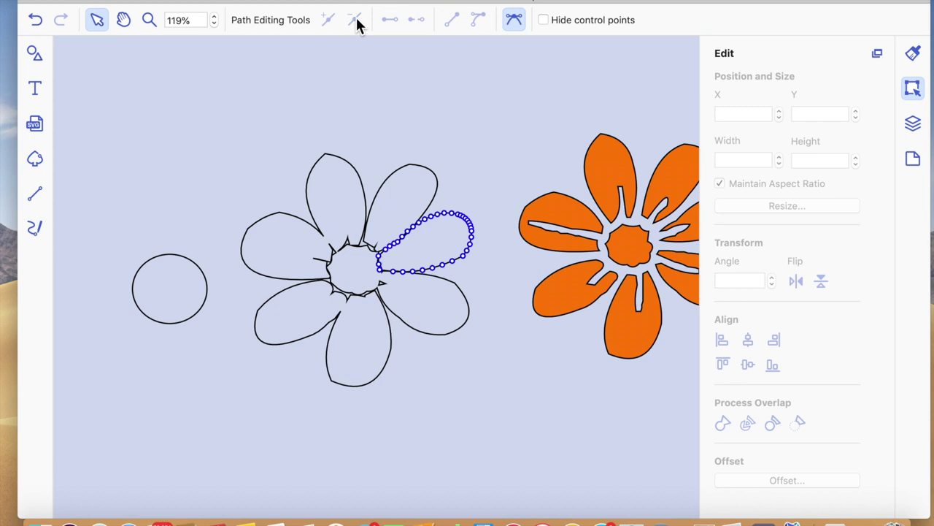
left_click(465, 363)
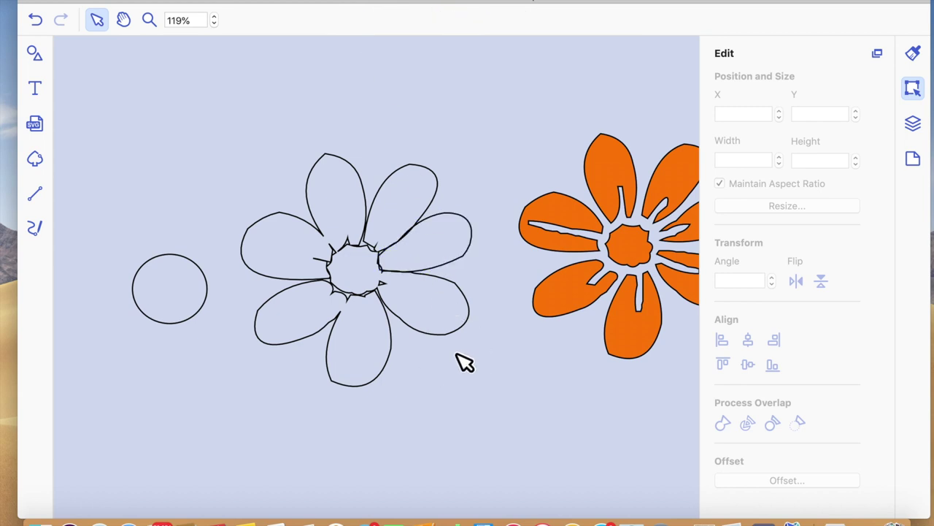
Try to weld the selected petal outline pieces again, excluding the loose circle.
left_click(398, 212)
left_click(723, 423)
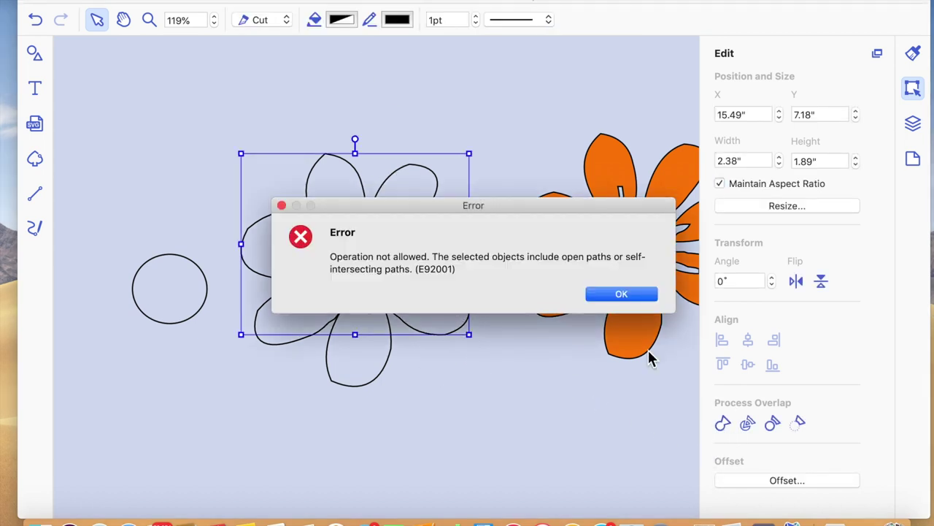
left_click(621, 294)
left_click(501, 455)
Delete the lower inner path points of the separate right-hand petal outline, then undo that deletion.
left_click(438, 261)
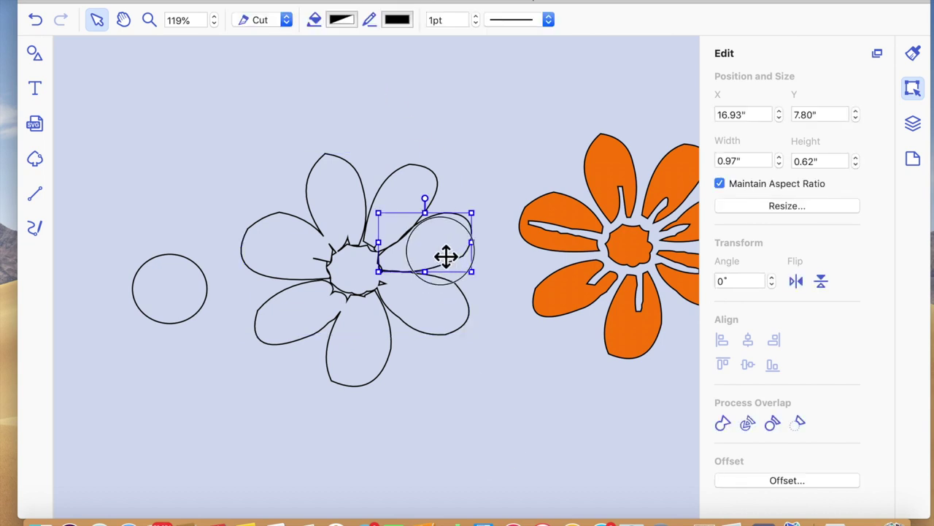
double_click(444, 255)
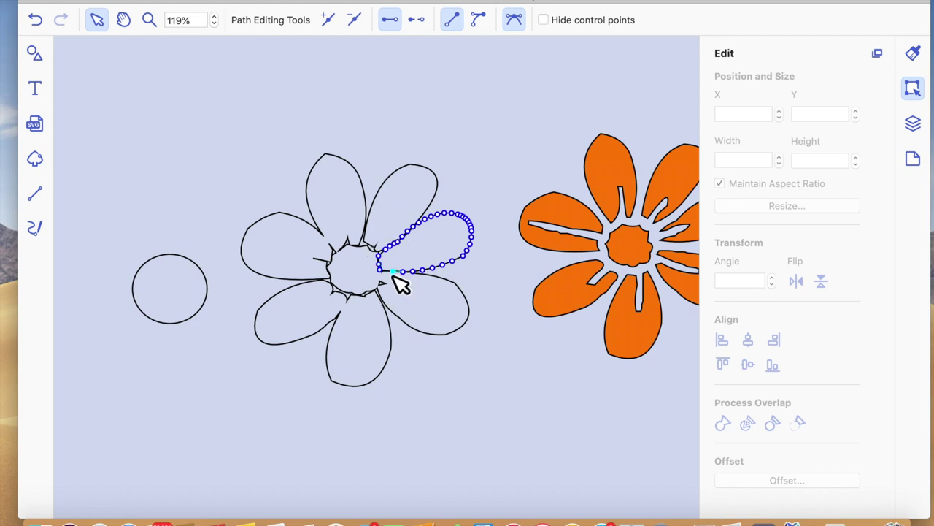
left_click(380, 271, "shift")
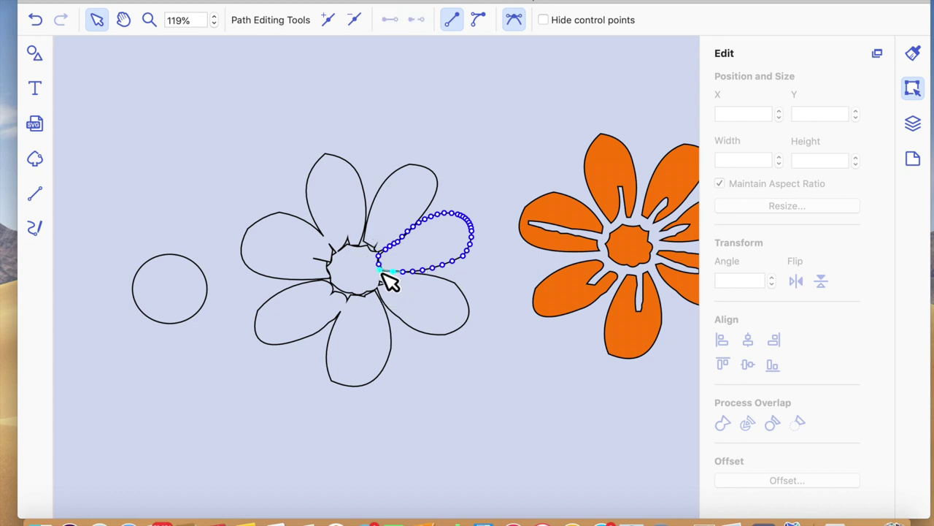
left_click(356, 22)
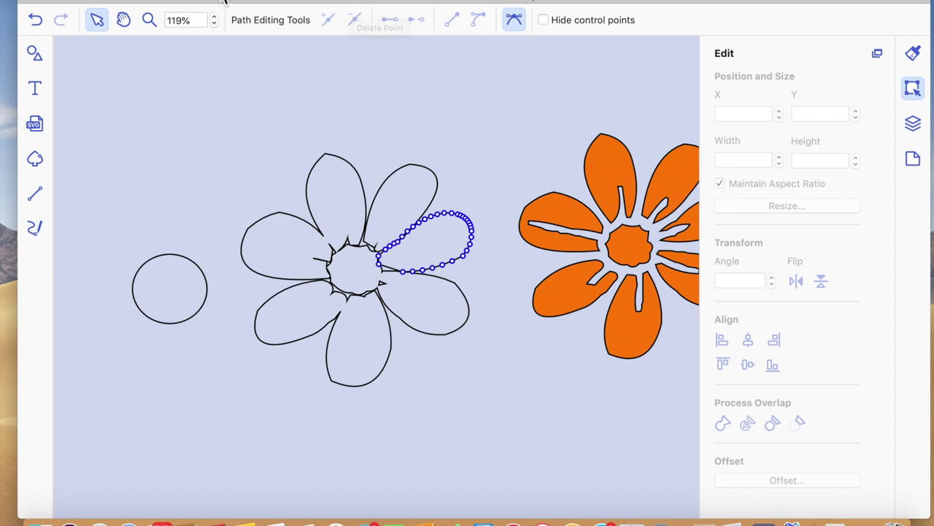
key("super+z")
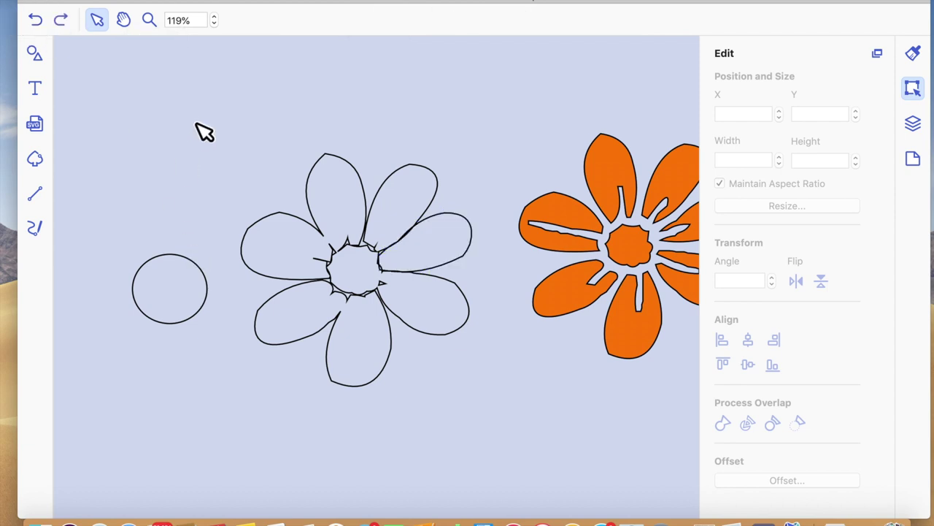
Delete the failed flower outline and loose circle, and move the neighbouring orange flower into the space they occupied.
left_click(303, 0)
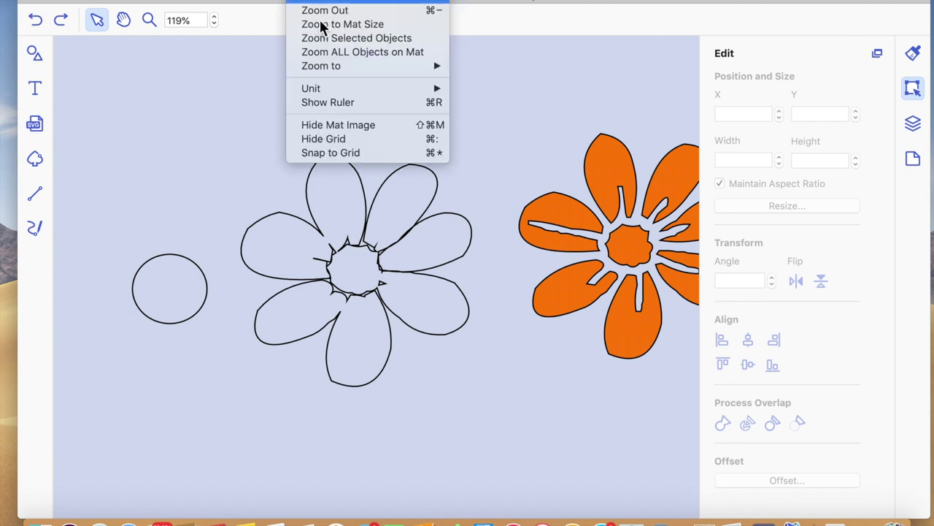
left_click(344, 77)
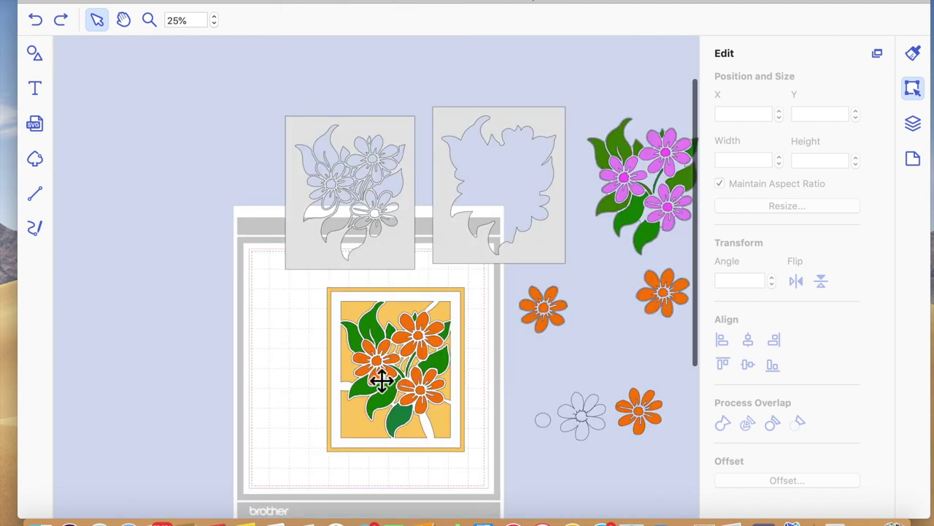
left_click(584, 413)
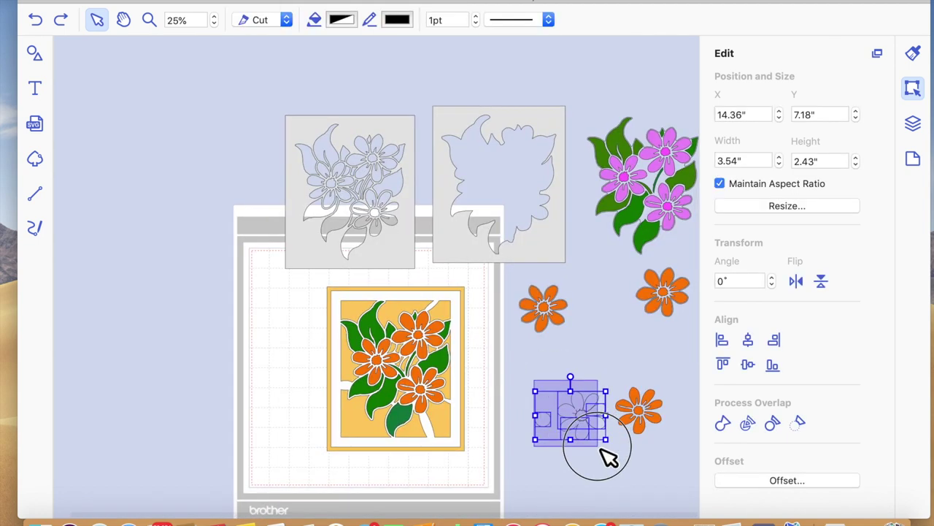
key("Delete")
left_click_drag(639, 422, 584, 407)
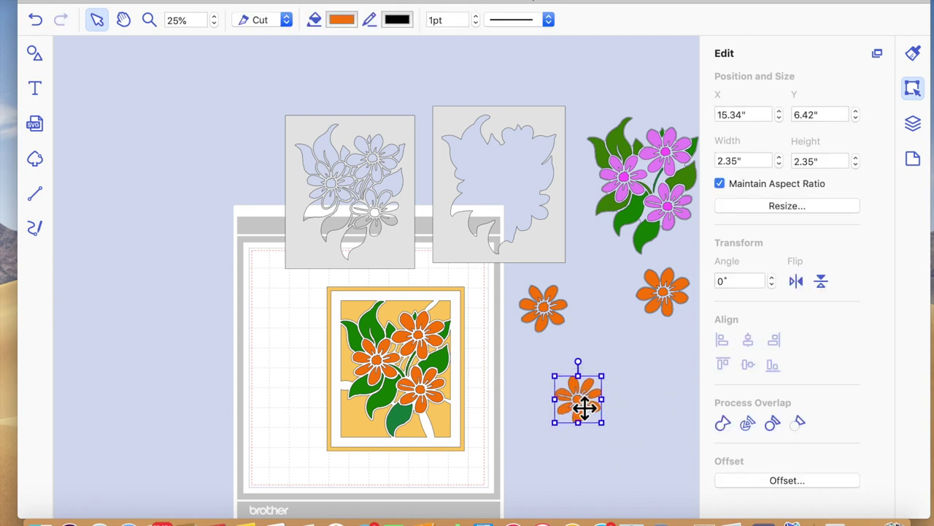
Create an outward offset of 0.06" with bevel corners around the outer edge of the moved orange flower.
left_click(787, 480)
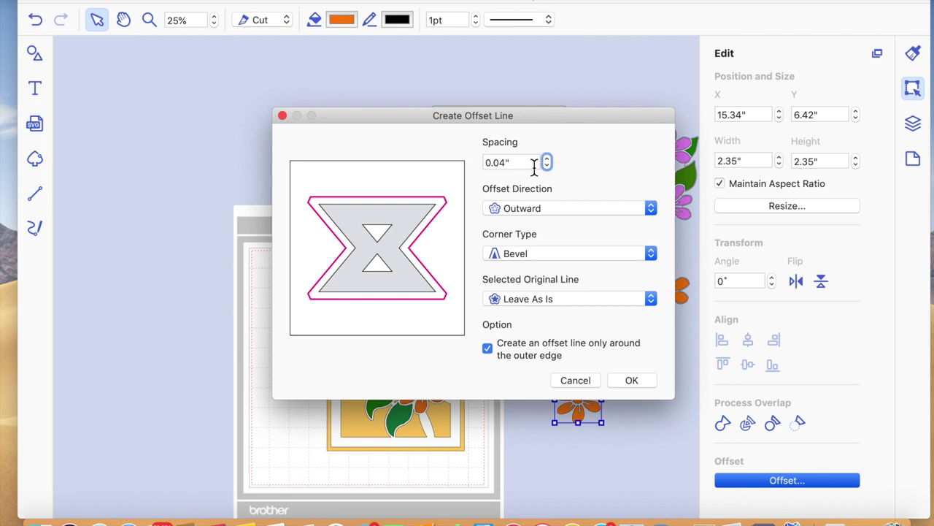
double_click(501, 163)
left_click(641, 382)
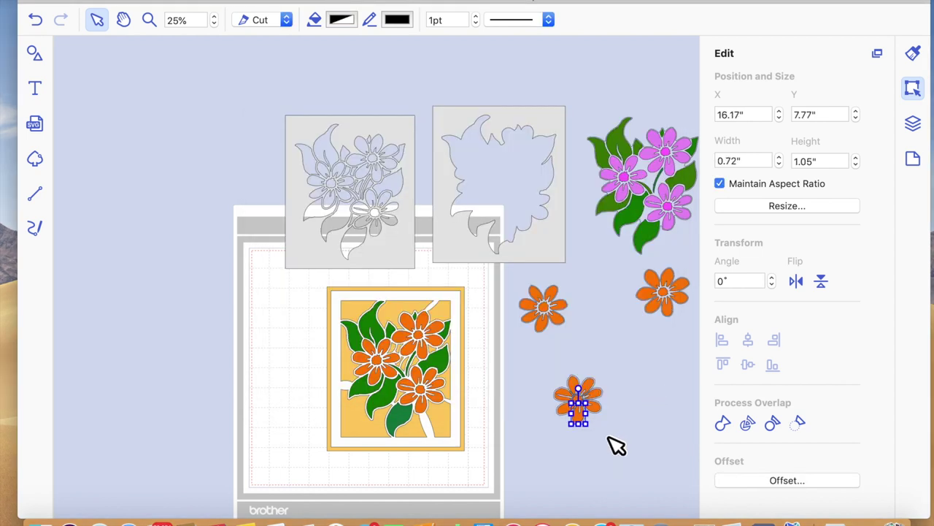
Weld the orange flower and all its 0.06" offset pieces into one outline.
left_click(565, 422)
left_click_drag(541, 363, 616, 442)
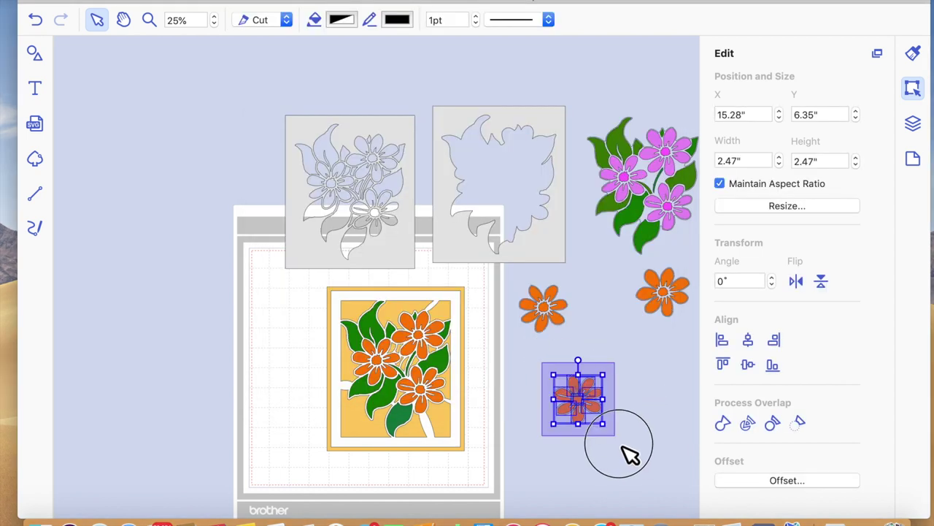
left_click(723, 425)
left_click(620, 445)
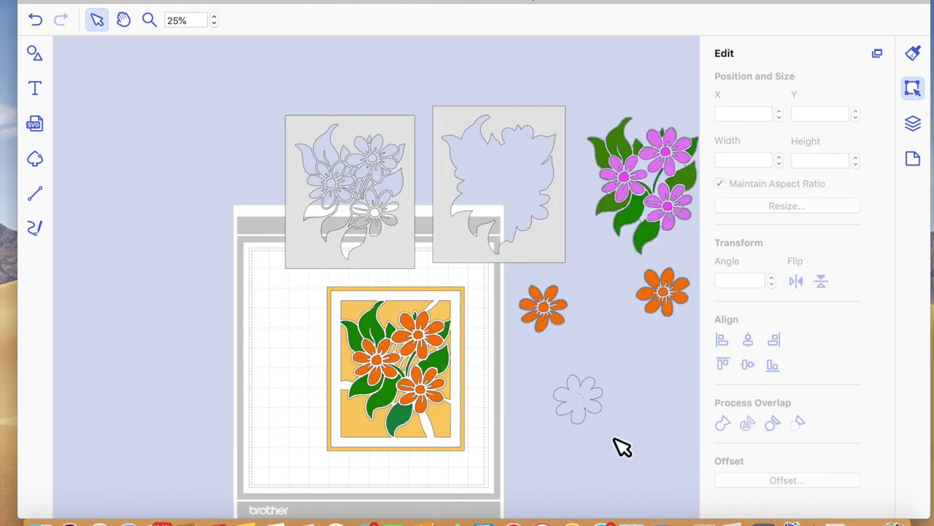
Delete the stray path points in the centre of the welded flower outline.
double_click(590, 407)
left_click(634, 414)
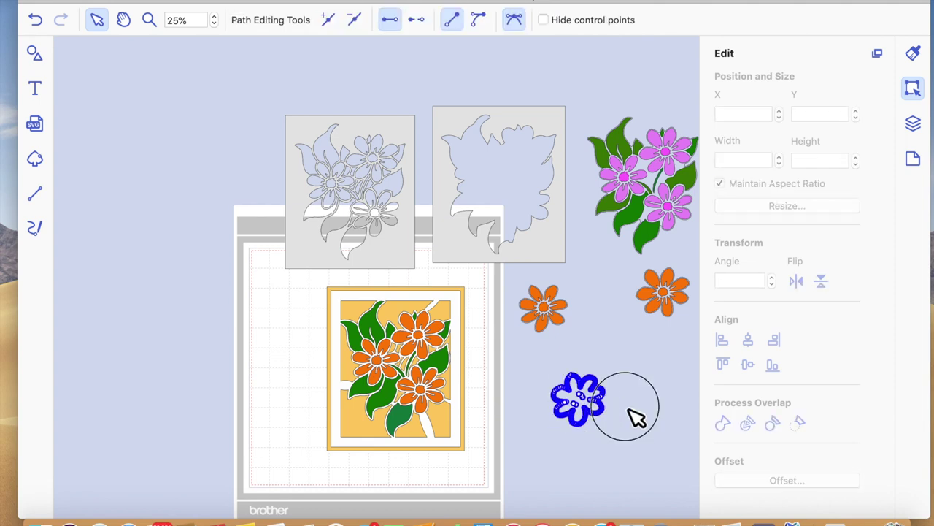
double_click(590, 405)
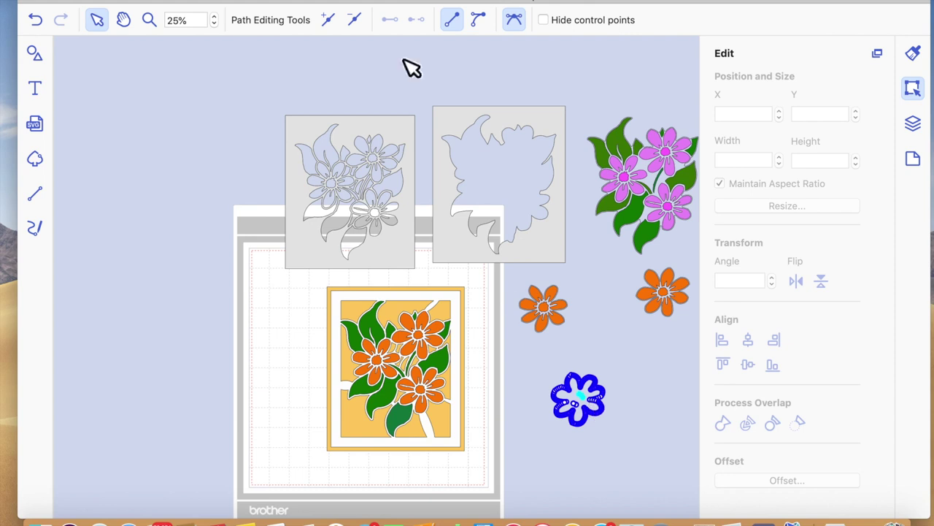
left_click(576, 402)
left_click_drag(578, 404, 583, 411)
left_click(354, 20)
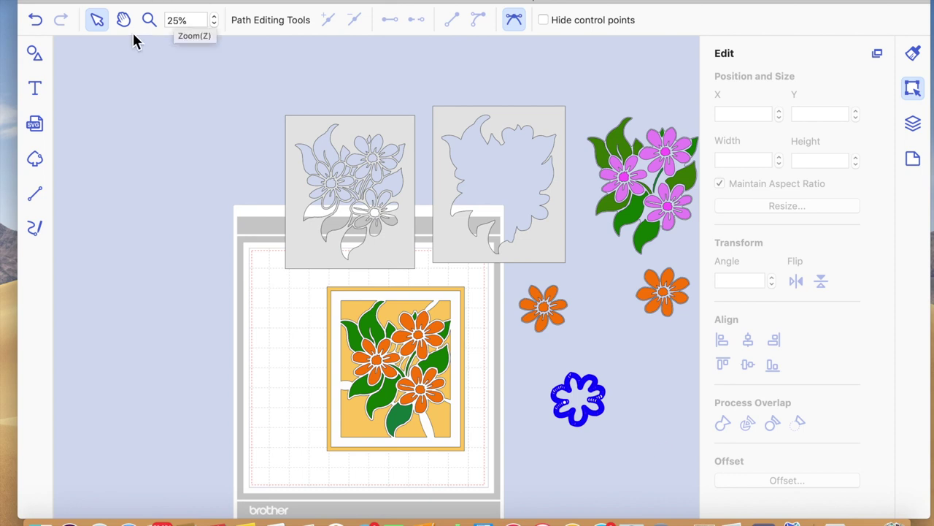
Examine the centre of the cleaned flower outline for leftover points, and review it alongside the other project pieces.
left_click(149, 21)
left_click(584, 406)
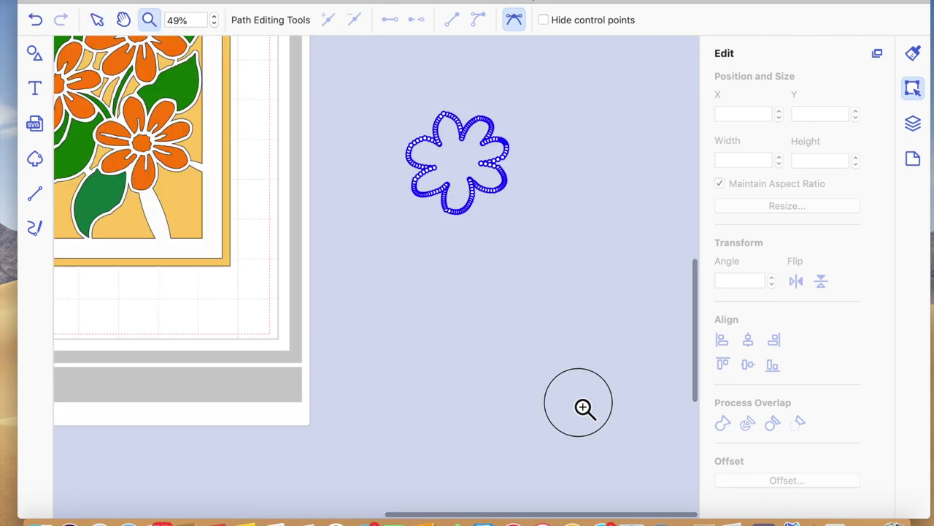
left_click(365, 214)
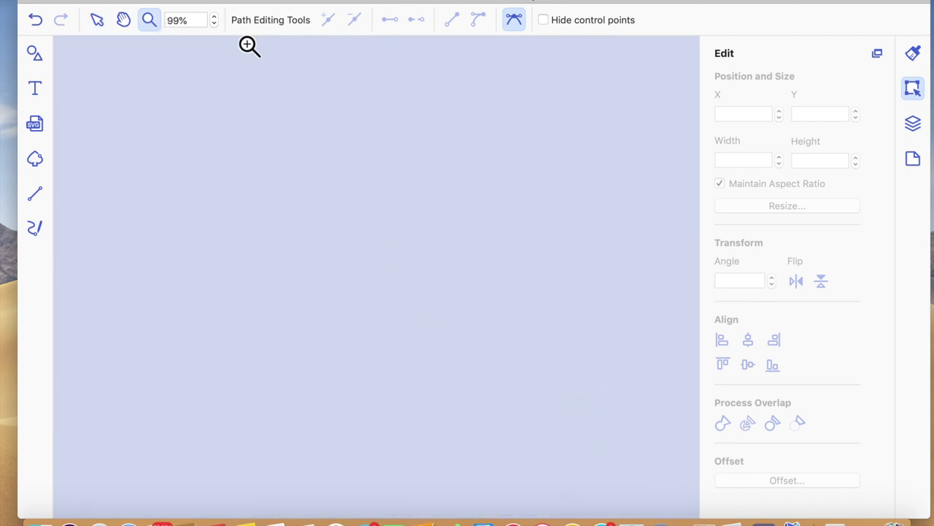
left_click(97, 22)
scroll(489, 325, "down", 10)
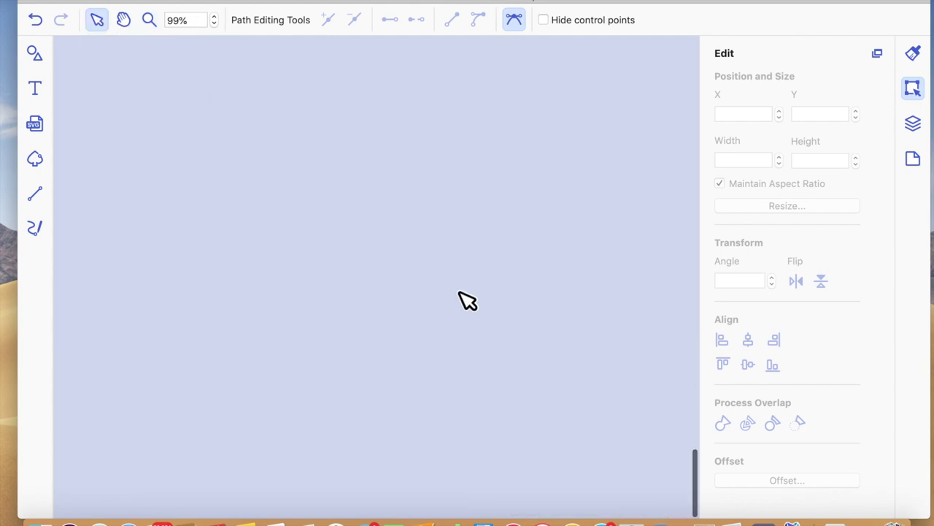
left_click(343, 0)
mouse_move(306, 0)
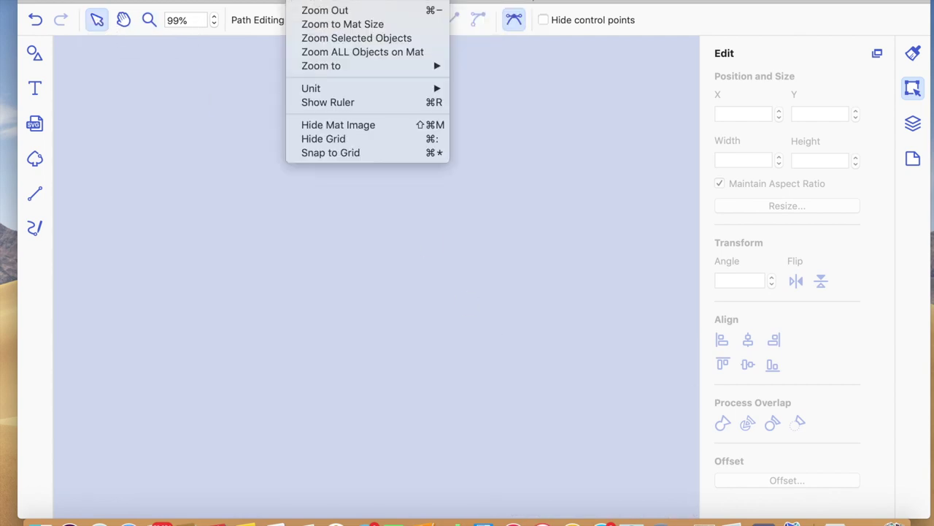
left_click(328, 52)
left_click(653, 414)
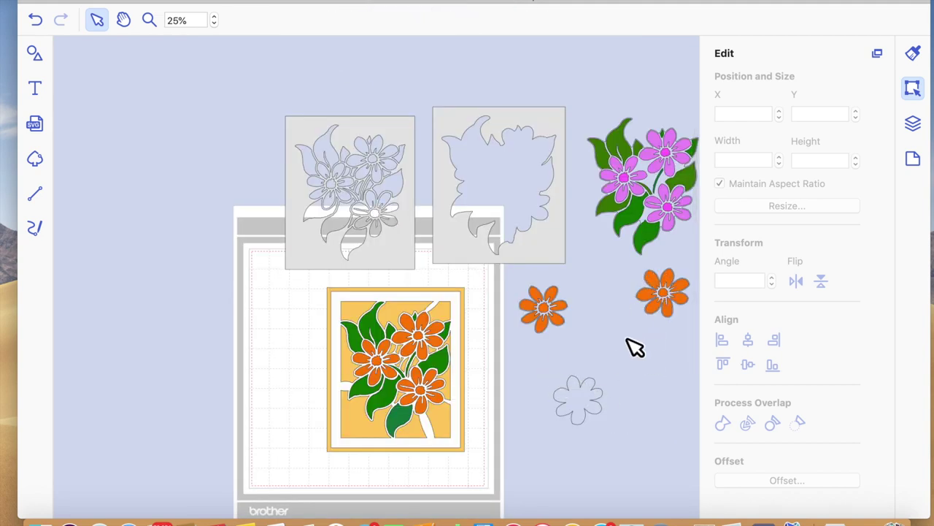
scroll(632, 346, "right", 1)
scroll(633, 346, "left", 1)
scroll(409, 286, "down", 3)
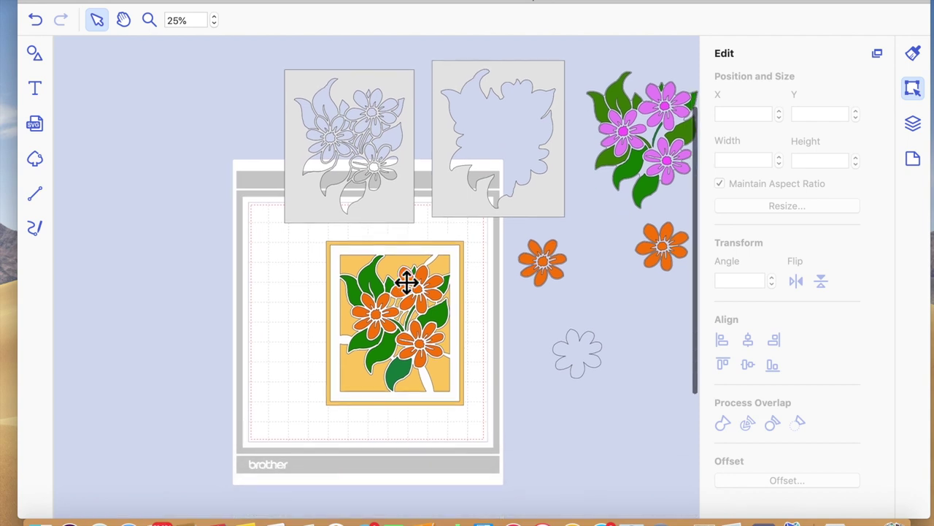
scroll(406, 282, "down", 1)
scroll(407, 283, "left", 1)
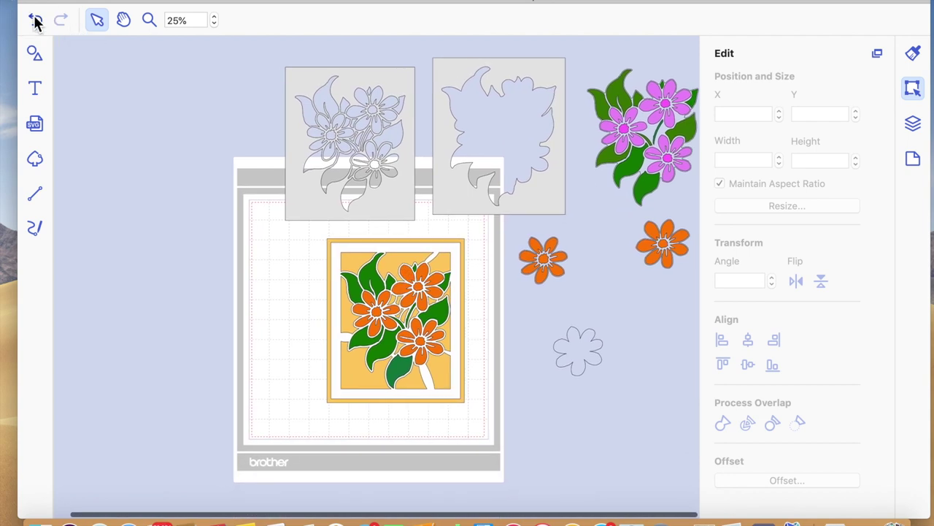
Undo the point deletion, the weld and the 0.06" offset on the lower orange flower.
left_click(35, 21)
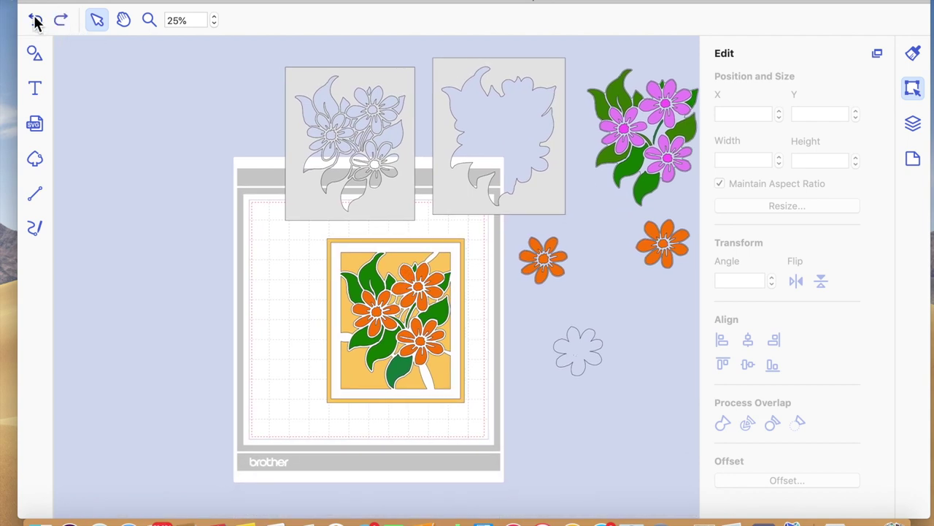
left_click(34, 22)
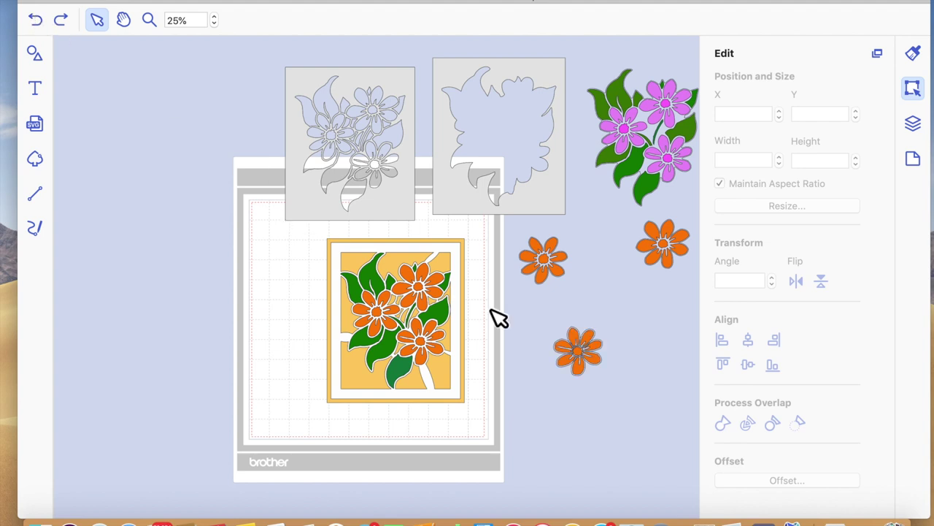
left_click(591, 356)
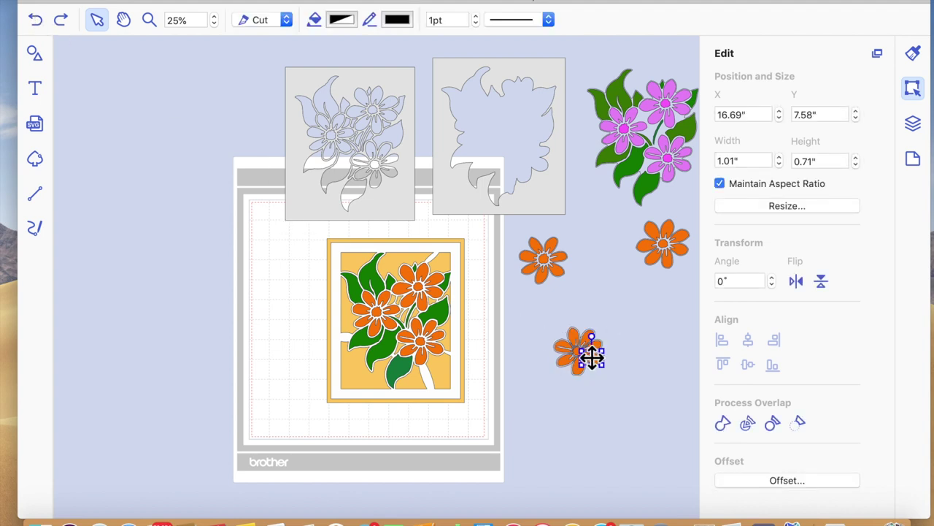
left_click(568, 448)
left_click(38, 25)
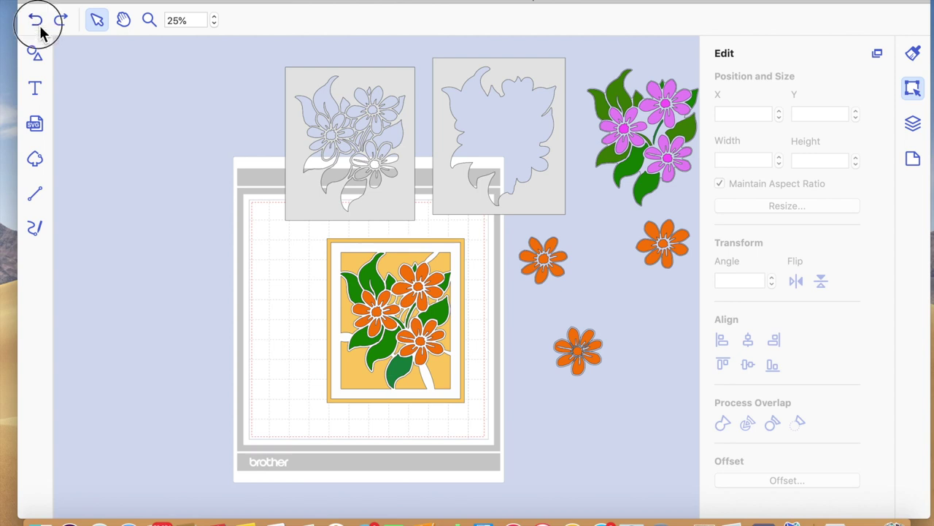
Duplicate the lower orange flower and place the copy up and to the right of the original.
left_click(588, 358)
key("super+v")
left_click_drag(592, 359, 680, 324)
Create a 0.06" outward offset around the original lower orange flower, then undo it.
left_click_drag(547, 304, 628, 394)
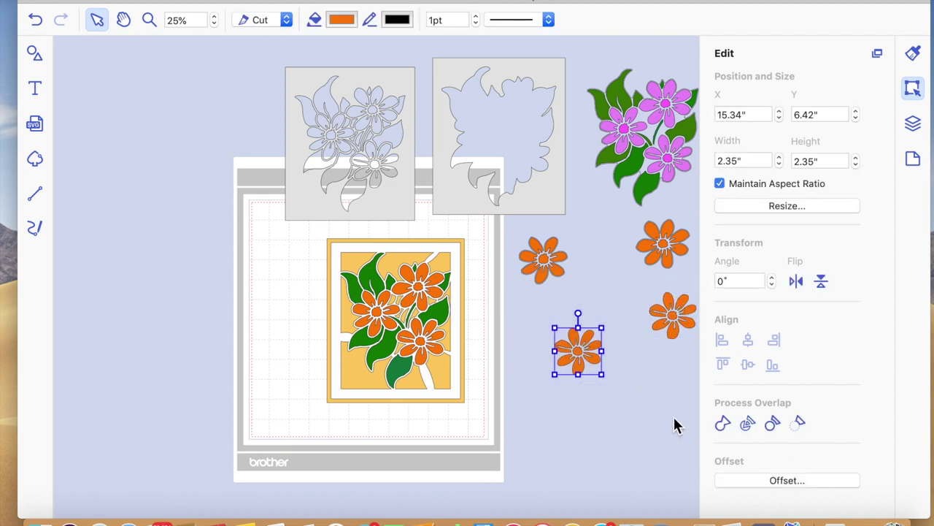
left_click(788, 480)
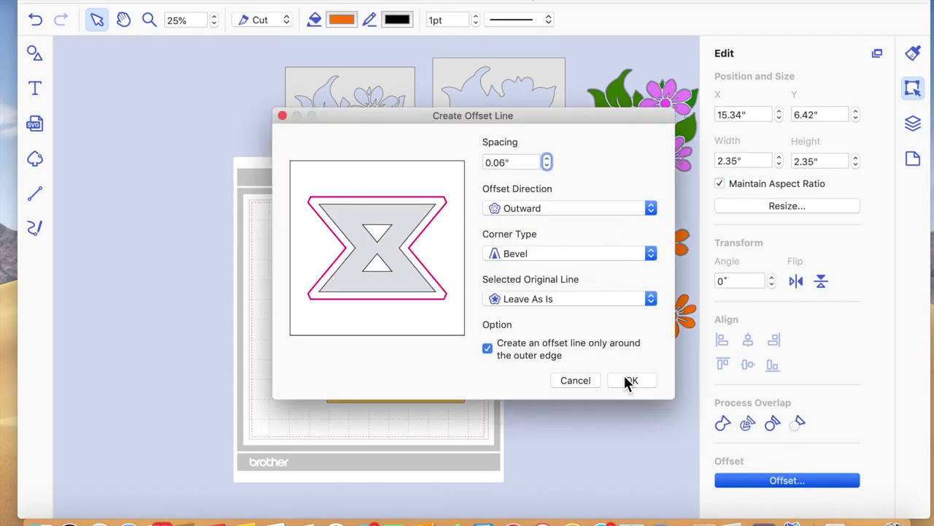
left_click(629, 380)
left_click(588, 431)
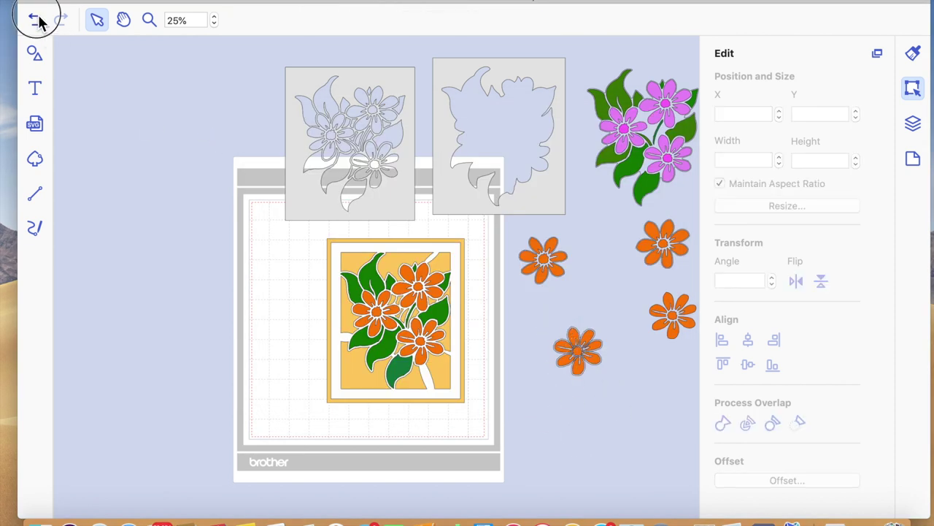
key("super+z")
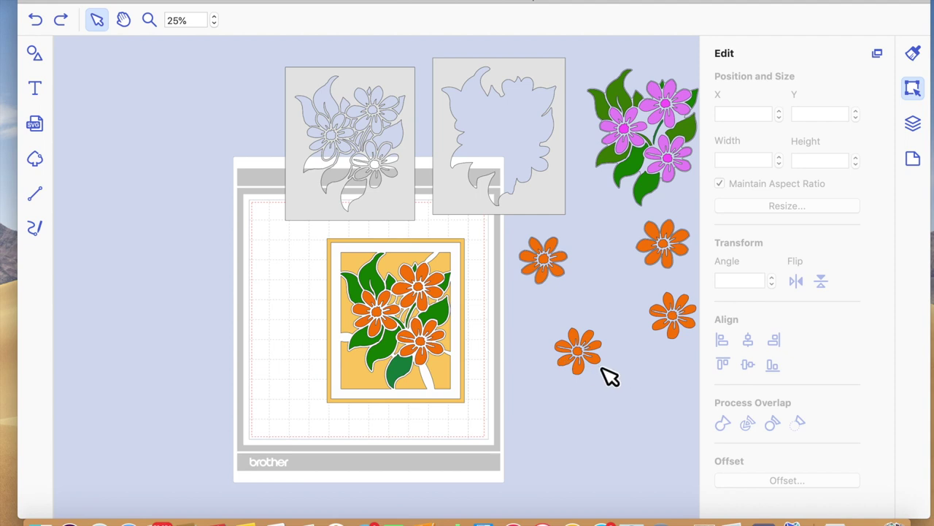
Create an outward offset of 0.05" with bevel corners around the outer edge of the original lower orange flower.
left_click_drag(559, 324, 610, 383)
left_click(749, 482)
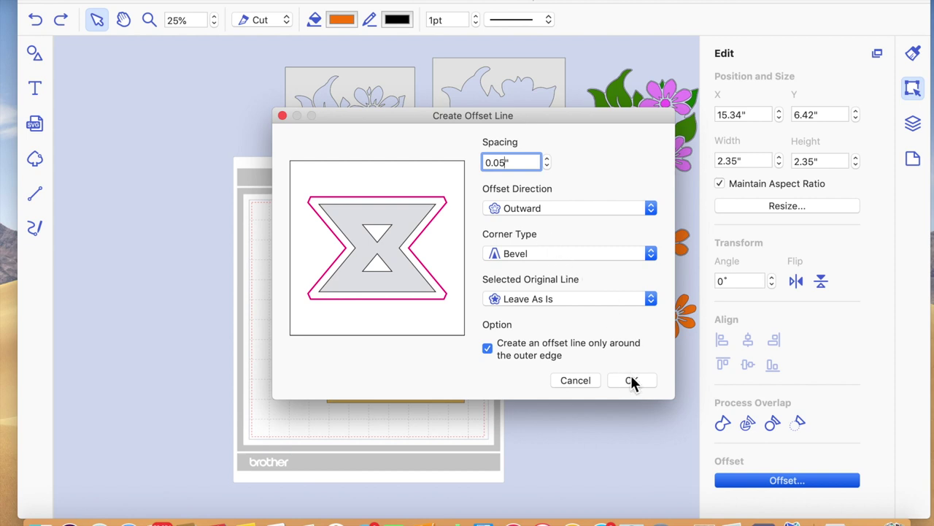
left_click(632, 380)
Weld the lower orange flower and all its 0.05" offset pieces into a single backing outline.
left_click(538, 317)
left_click_drag(531, 295, 611, 400)
left_click(722, 421)
left_click(576, 380)
left_click(588, 371)
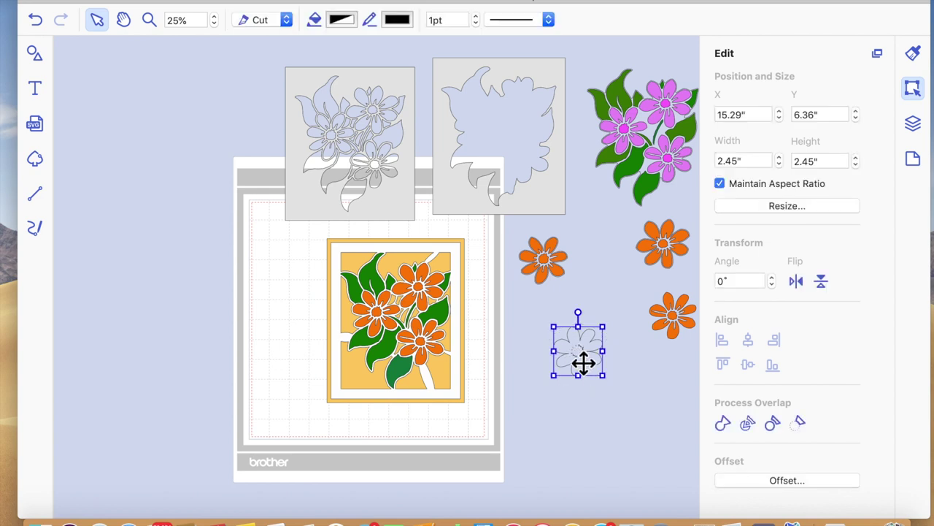
double_click(589, 366)
left_click(627, 433)
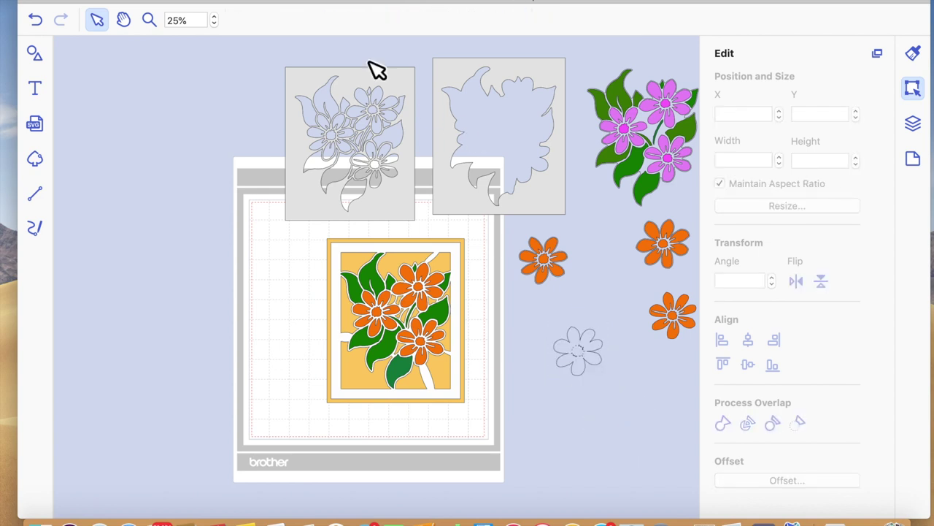
Open the lower flower's welded backing outline for path editing and delete the stray points on the left side of its center.
left_click(149, 20)
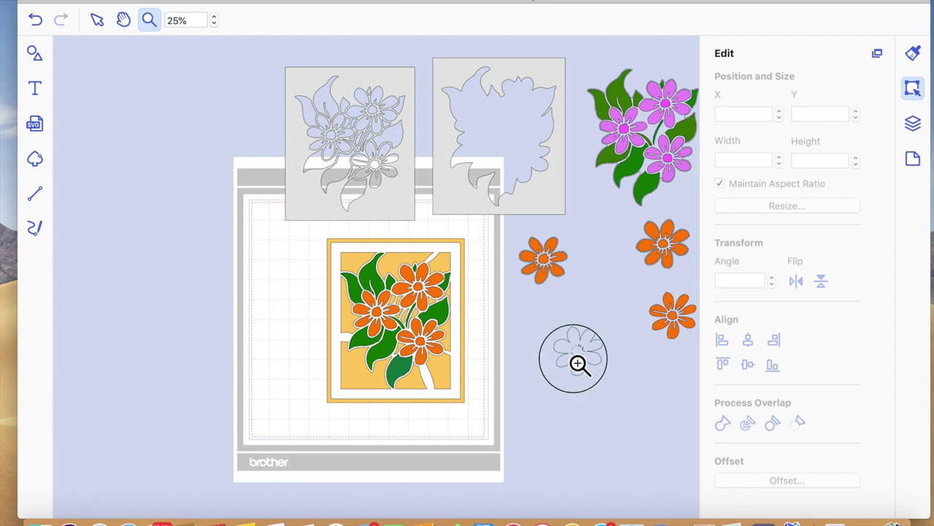
left_click(577, 363)
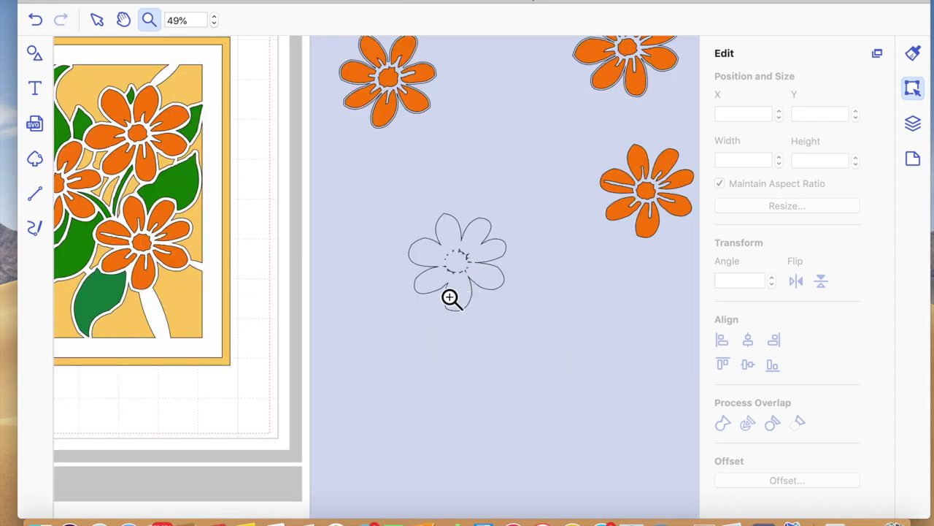
left_click(97, 20)
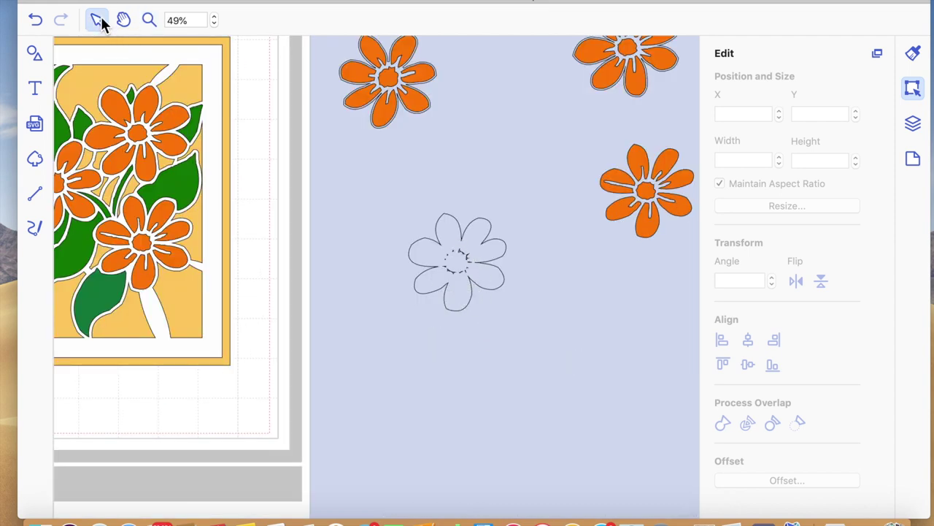
left_click(463, 265)
left_click(148, 21)
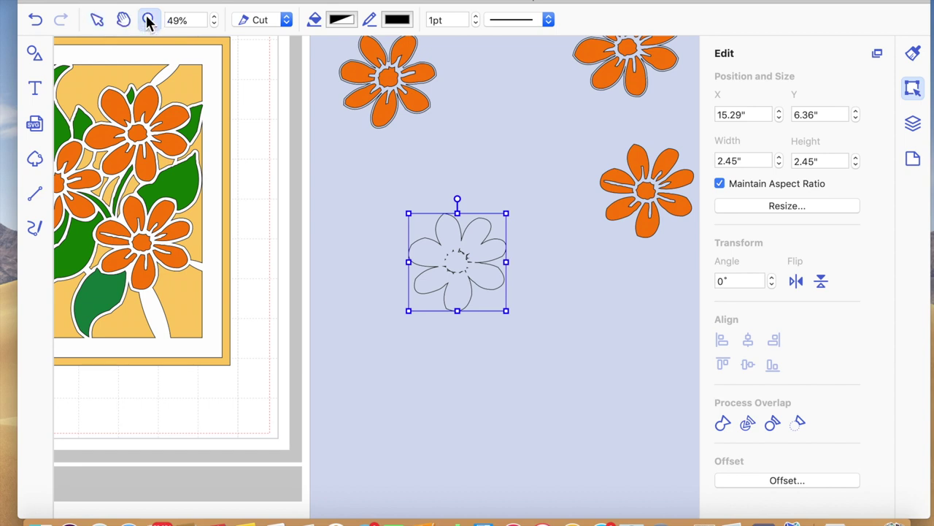
left_click(455, 278)
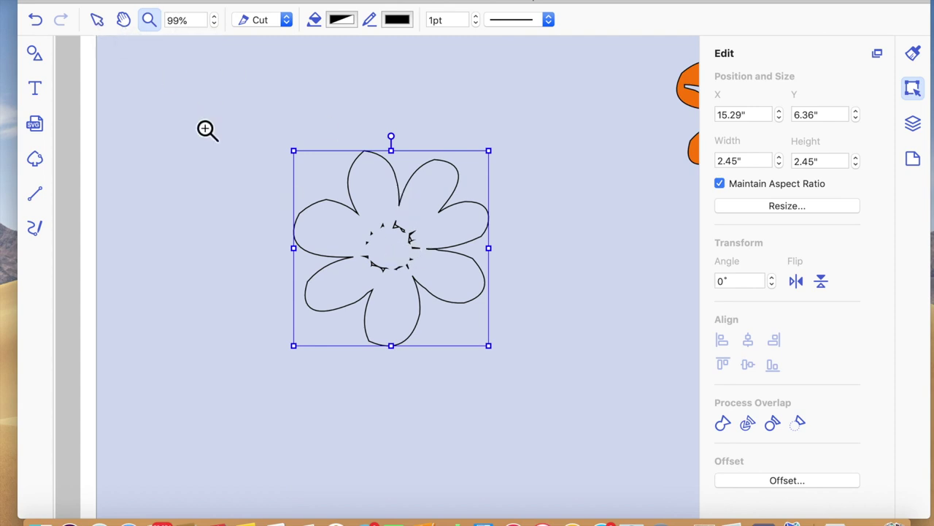
left_click(97, 21)
double_click(391, 261)
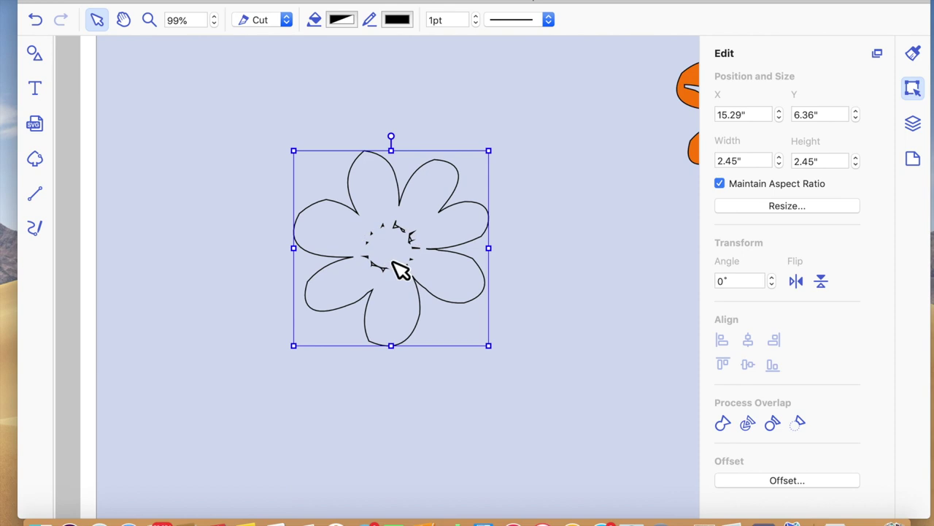
left_click(365, 218)
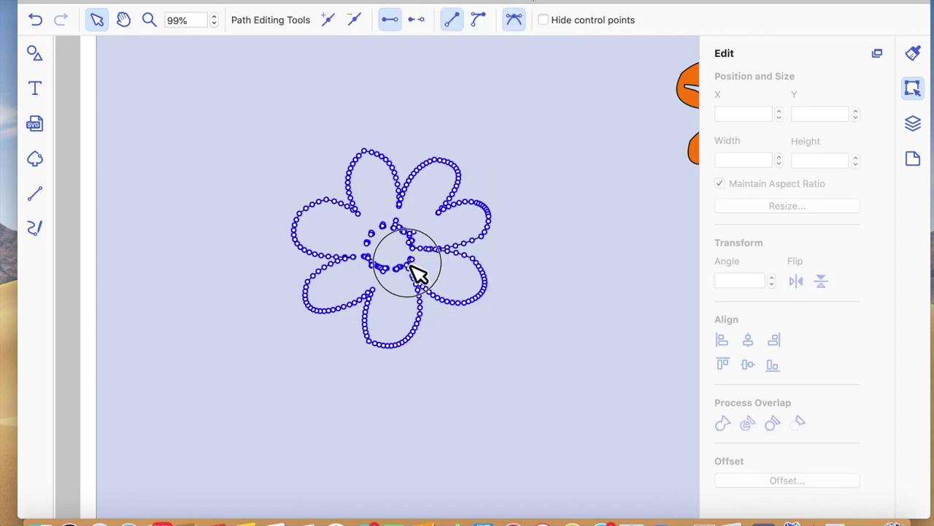
left_click_drag(363, 216, 395, 272)
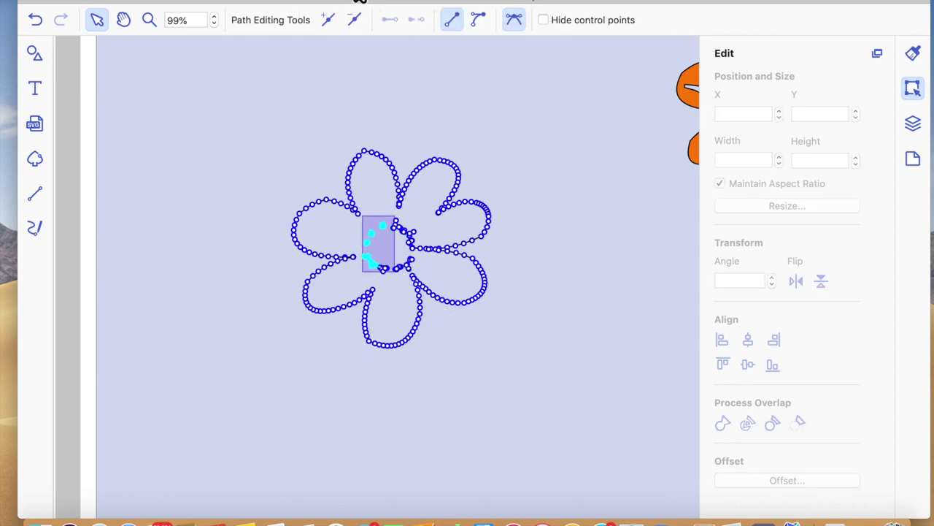
left_click(354, 20)
Delete the stray path points at the upper right of the backing outline's center.
left_click_drag(401, 234, 420, 245)
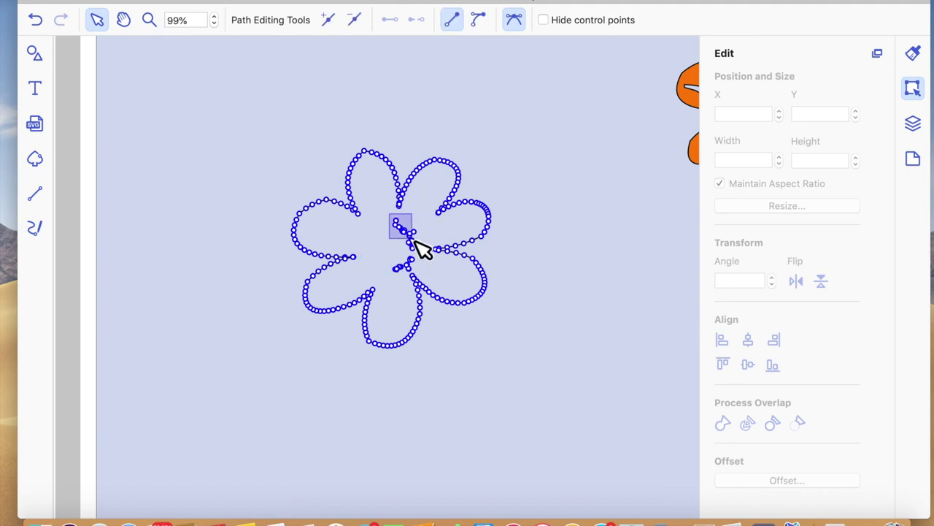
left_click(354, 20)
left_click_drag(398, 220, 427, 246)
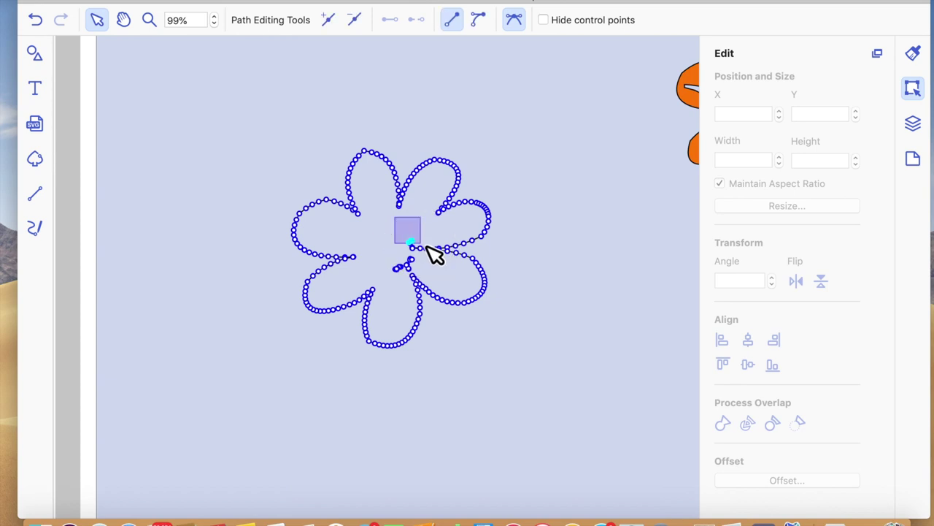
left_click(357, 22)
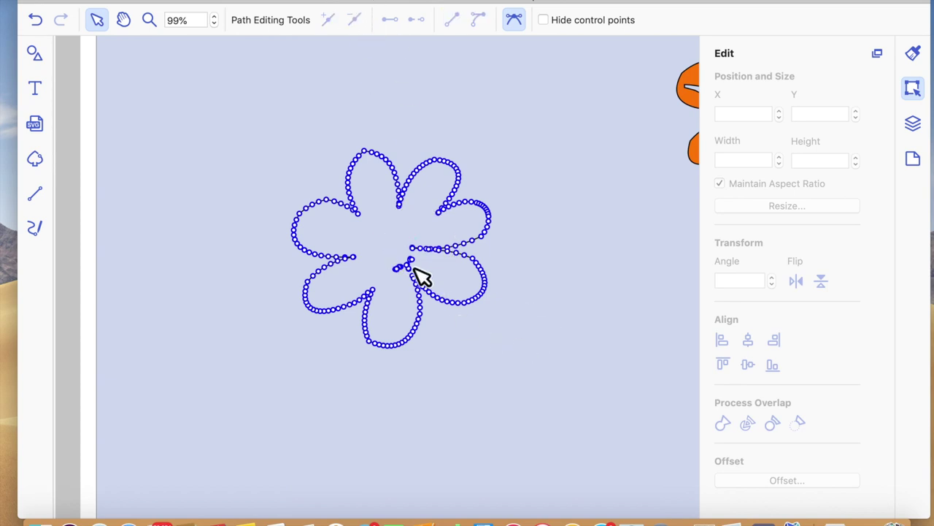
Delete the remaining stray points at the lower right of the outline's center, leaving only the petal contour, and finish path editing.
key("Escape")
mouse_move(405, 236)
left_mouse_down()
mouse_move(428, 261)
mouse_move(407, 223)
left_mouse_up()
double_click(411, 229)
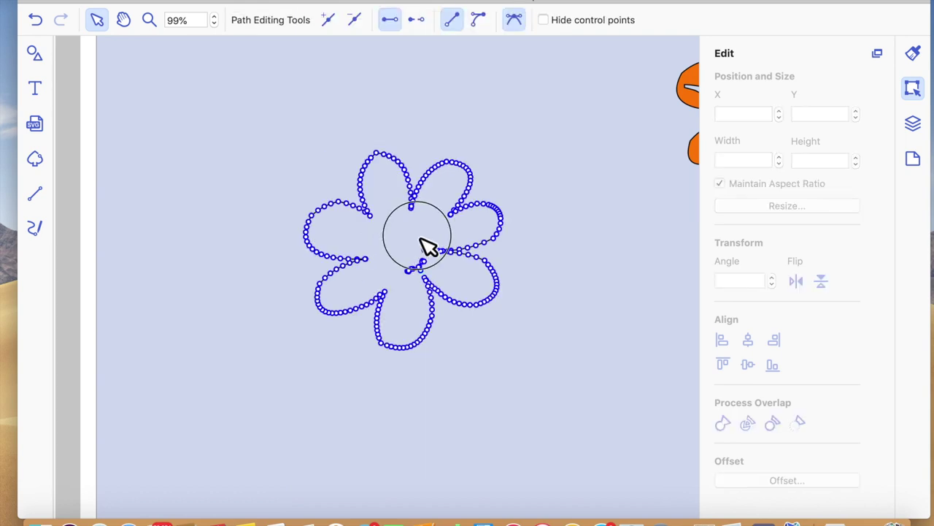
left_click_drag(443, 268, 445, 269)
left_click(359, 25)
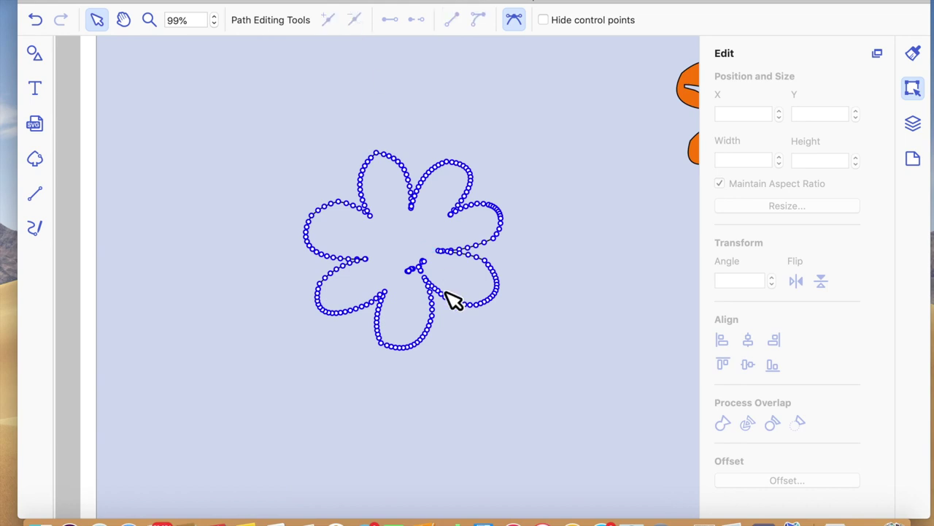
left_click_drag(424, 267, 444, 282)
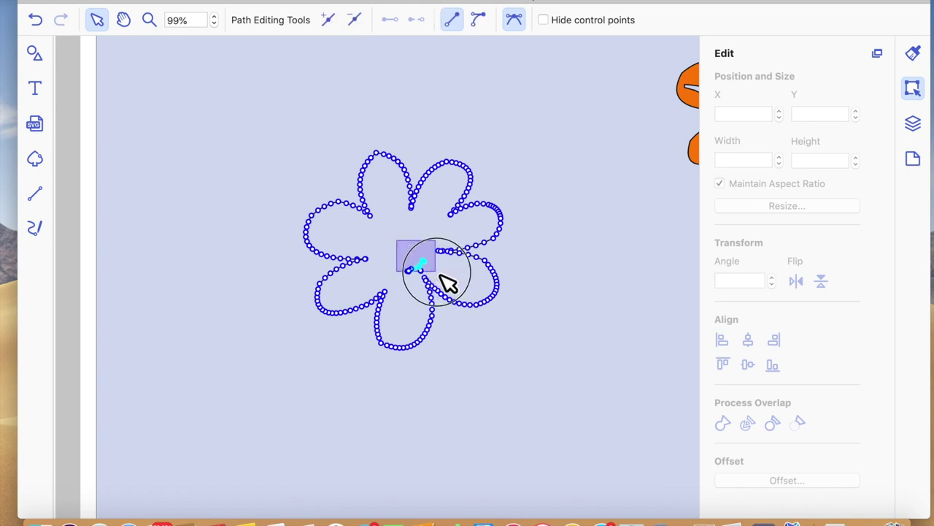
left_click(357, 25)
left_click(475, 395)
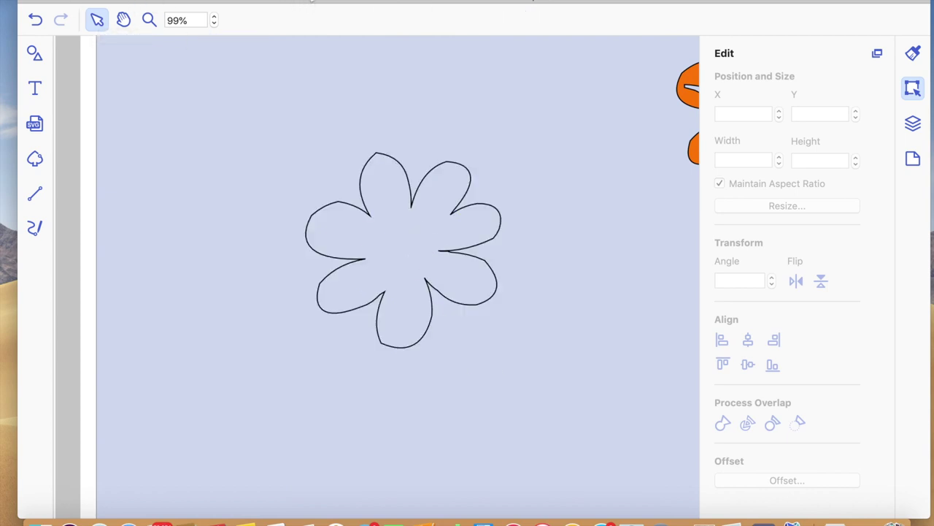
Move the lower orange flower copy close to the cleaned backing outline and bring it to the front.
left_click(306, 3)
left_click(333, 55)
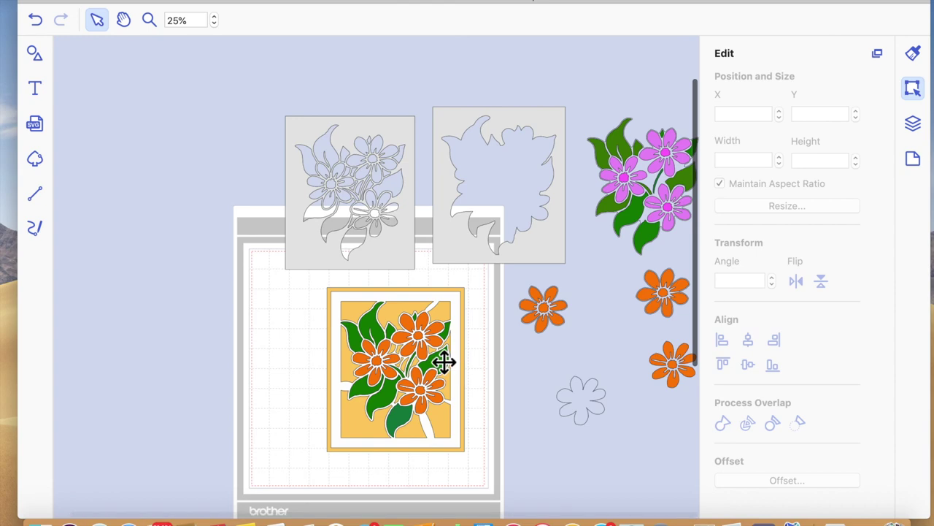
left_click_drag(678, 371, 638, 376)
double_click(638, 371)
left_click(653, 463)
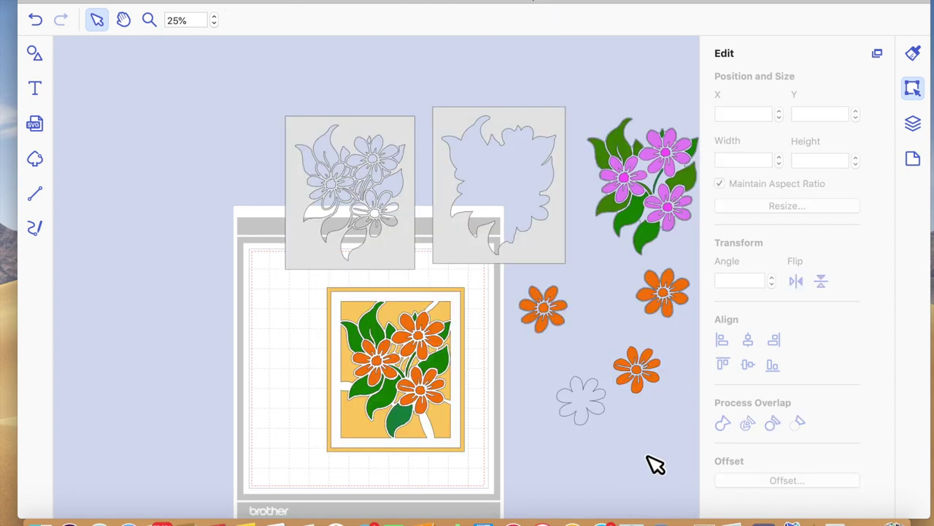
left_click(644, 374)
right_click(645, 373)
mouse_move(687, 502)
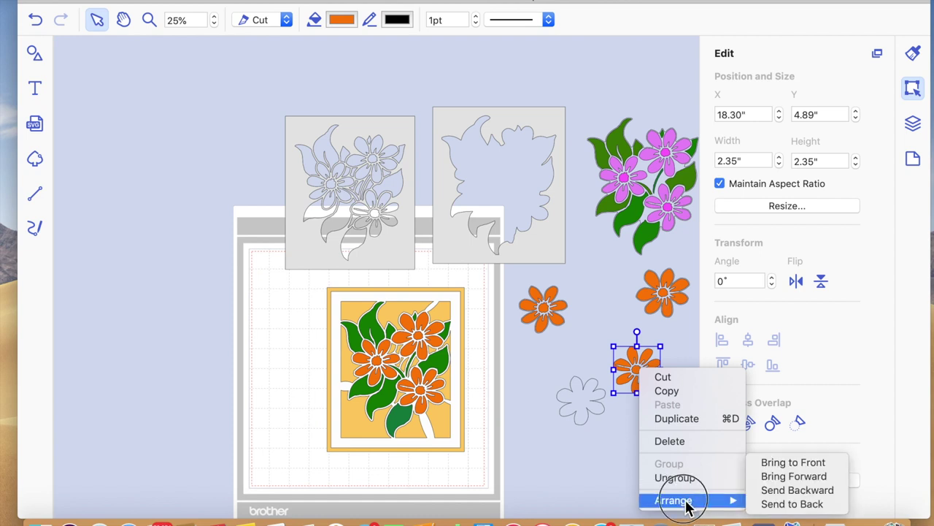
left_click(791, 462)
left_click(609, 430)
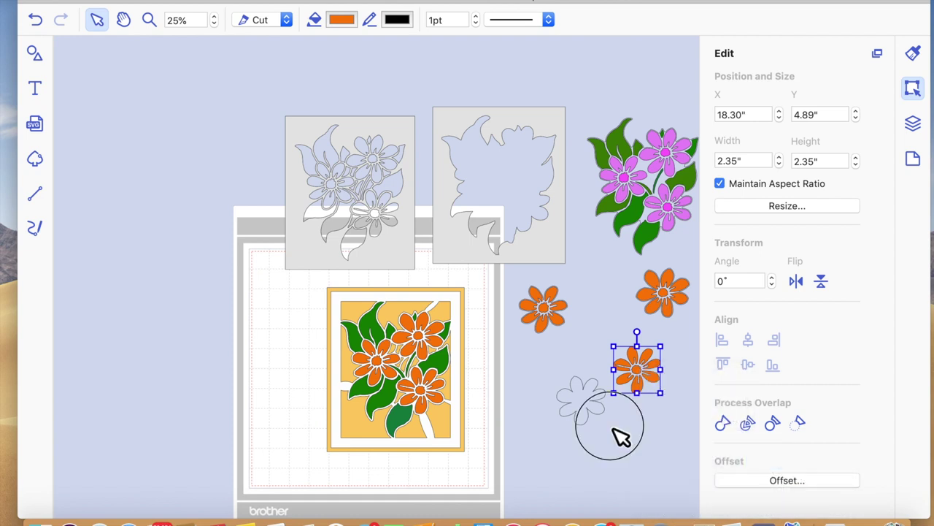
Change the orange flower copy's line type from Cut to Draw and place it above the backing outline.
left_click(642, 369)
left_click(287, 22)
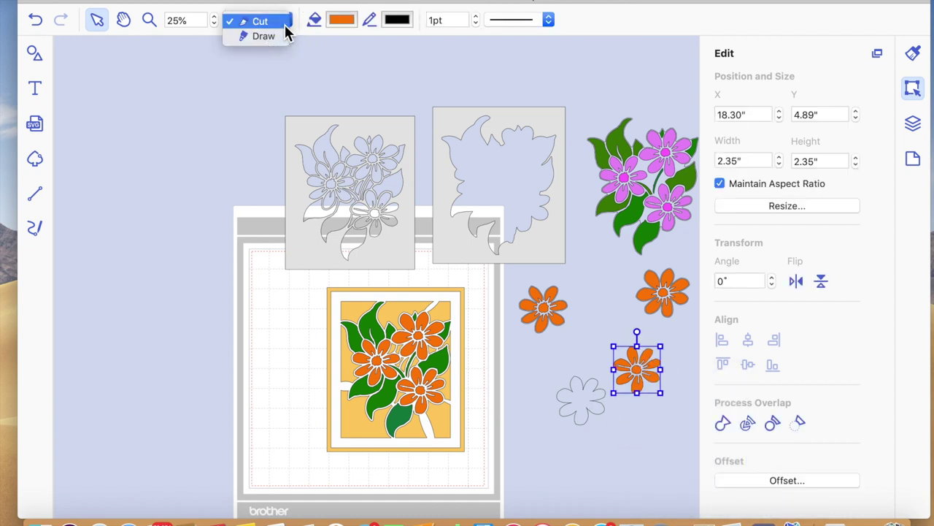
left_click(272, 37)
left_click_drag(642, 379, 598, 349)
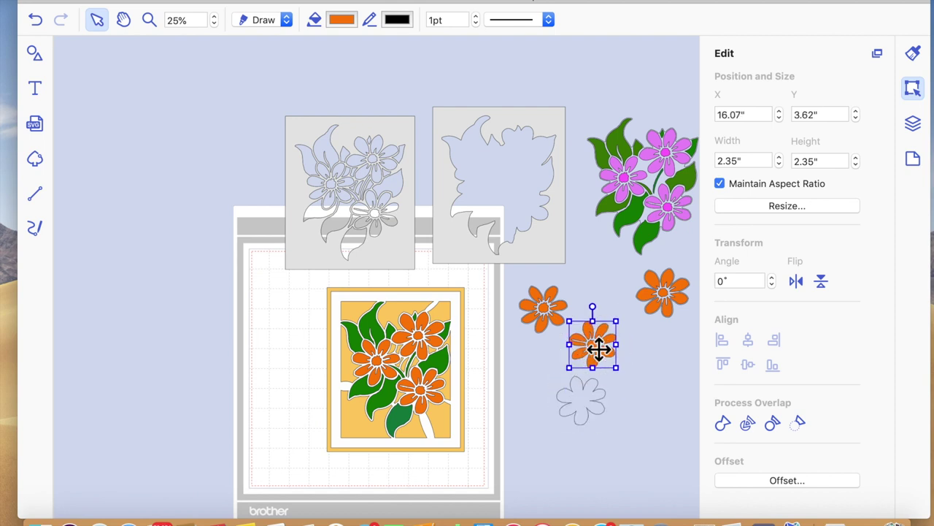
Create a 0.05" inward offset with bevel corners from the backing outline and place it to the right of the outline.
left_click(588, 408)
left_click(801, 479)
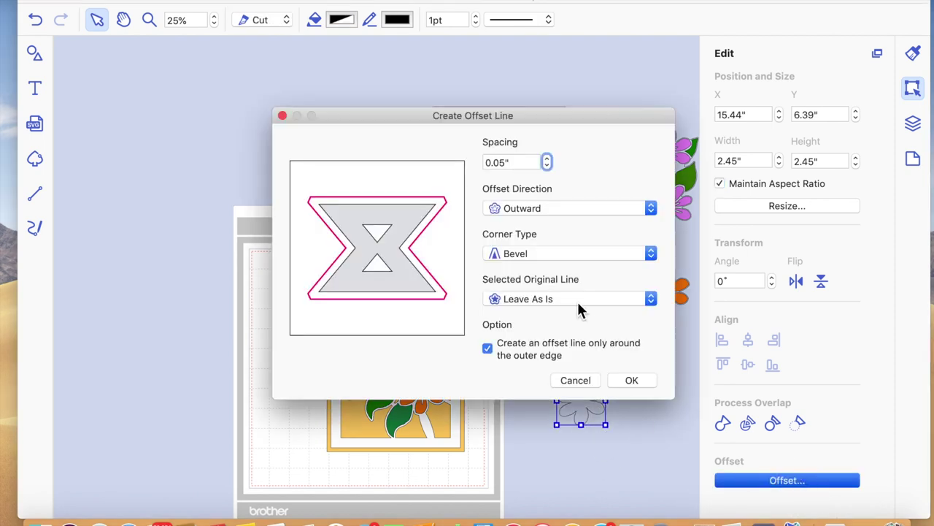
left_click(651, 211)
left_click(604, 227)
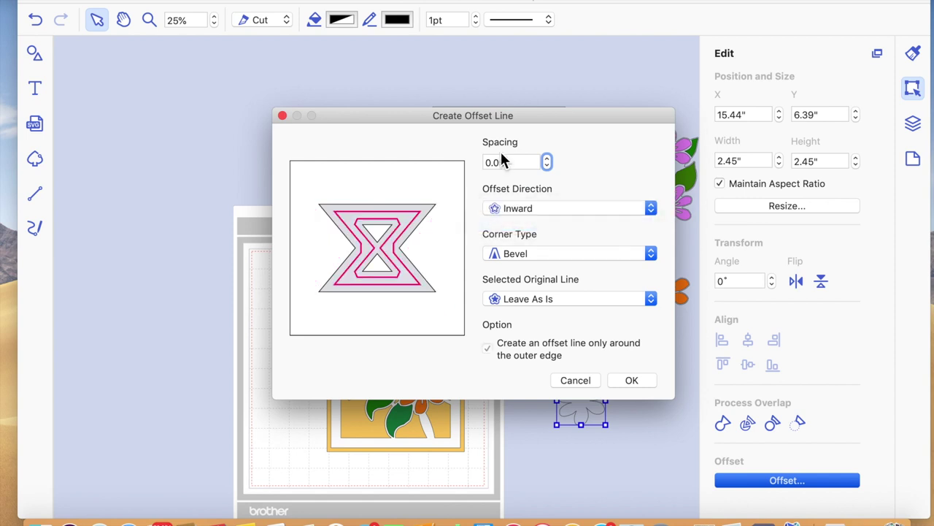
left_click(508, 162)
key("BackSpace")
left_click(637, 380)
left_click(626, 434)
left_click_drag(584, 403, 649, 410)
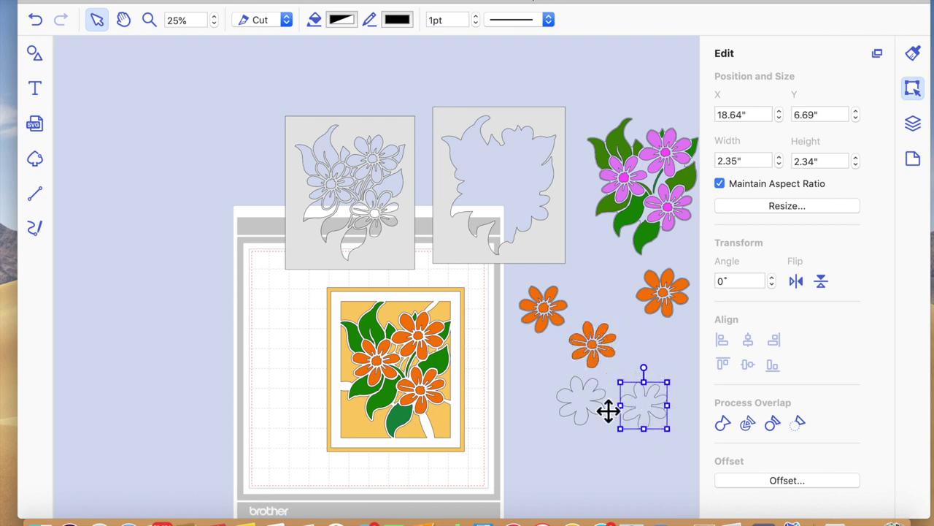
Place the orange flower centered over its backing outline and delete the inward offset shape beside it.
mouse_move(598, 348)
left_mouse_down()
mouse_move(651, 406)
mouse_move(659, 365)
mouse_move(646, 414)
mouse_move(652, 410)
mouse_move(587, 404)
left_mouse_up()
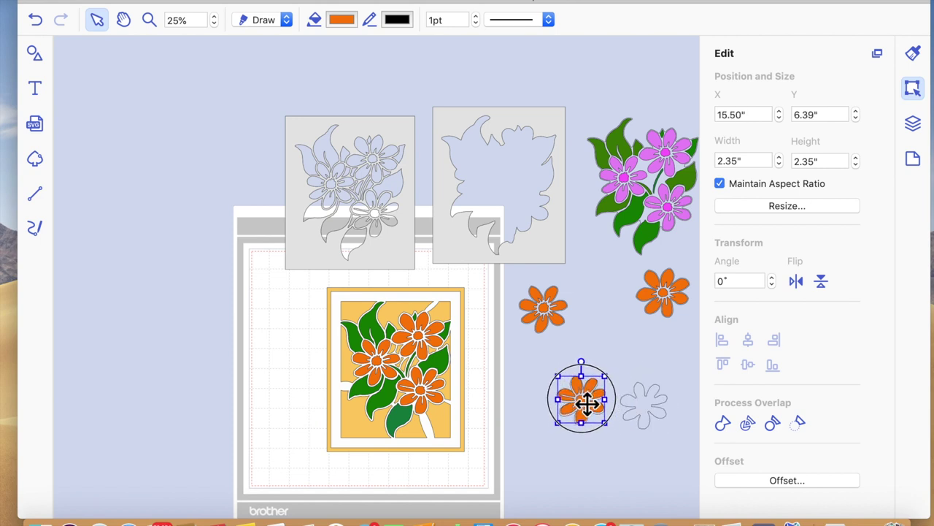
left_click(654, 414)
key("Delete")
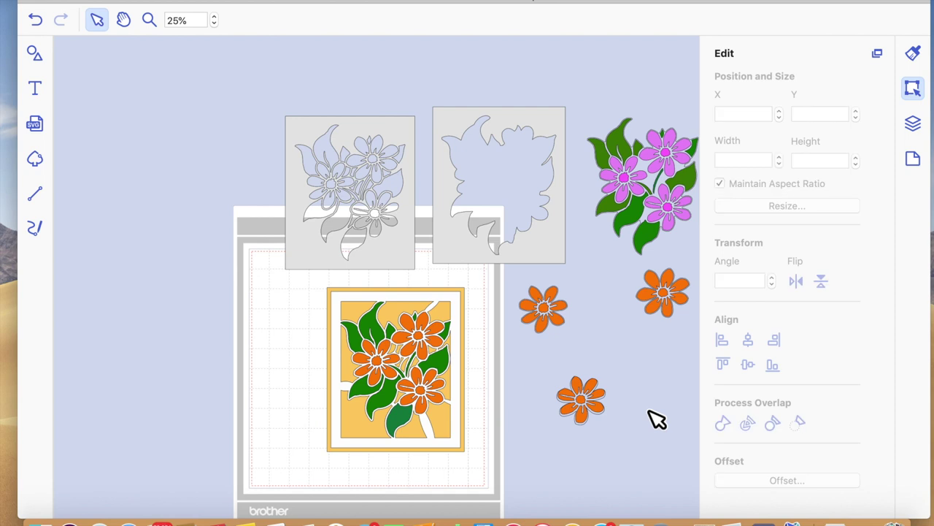
left_click(592, 398)
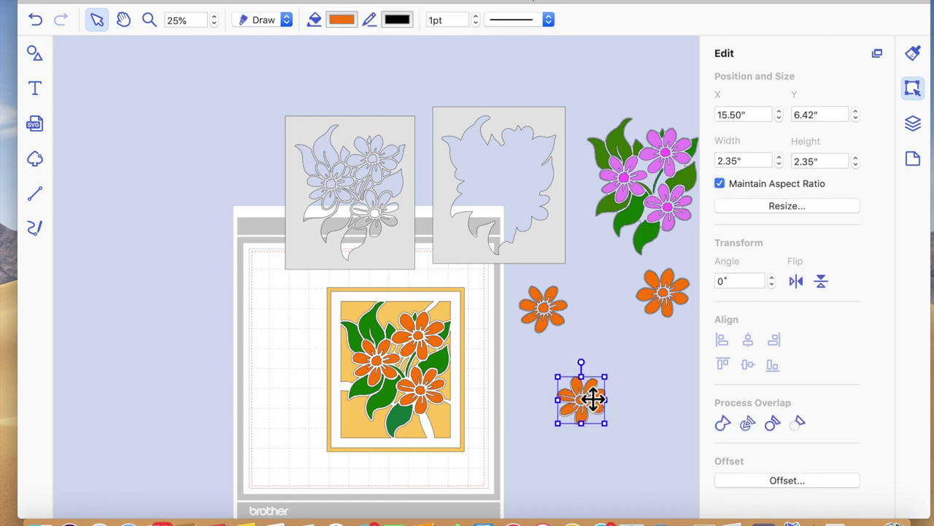
left_click(666, 440)
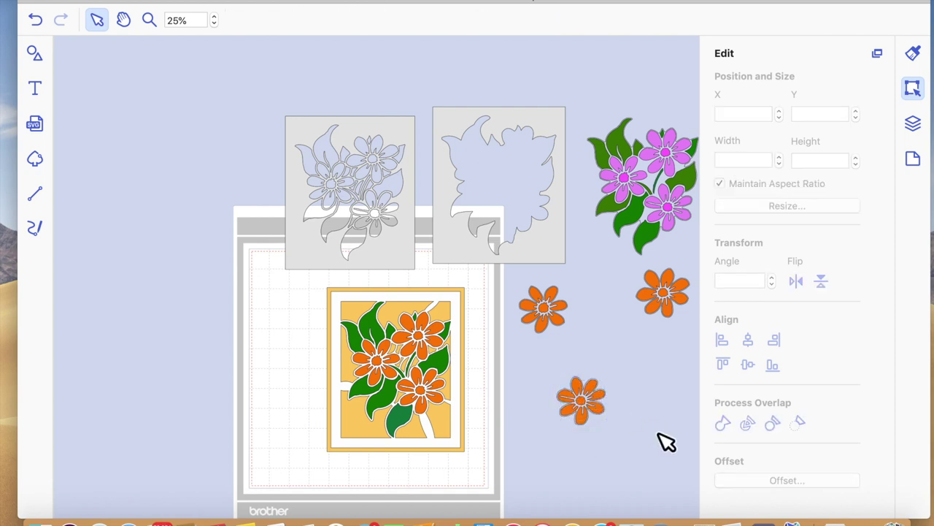
left_click_drag(550, 363, 626, 448)
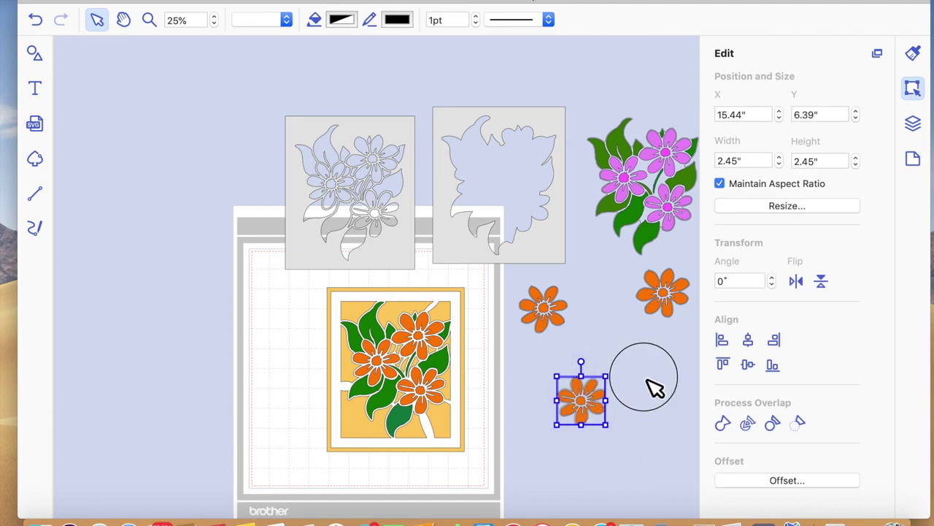
left_click(653, 386)
left_click(555, 319)
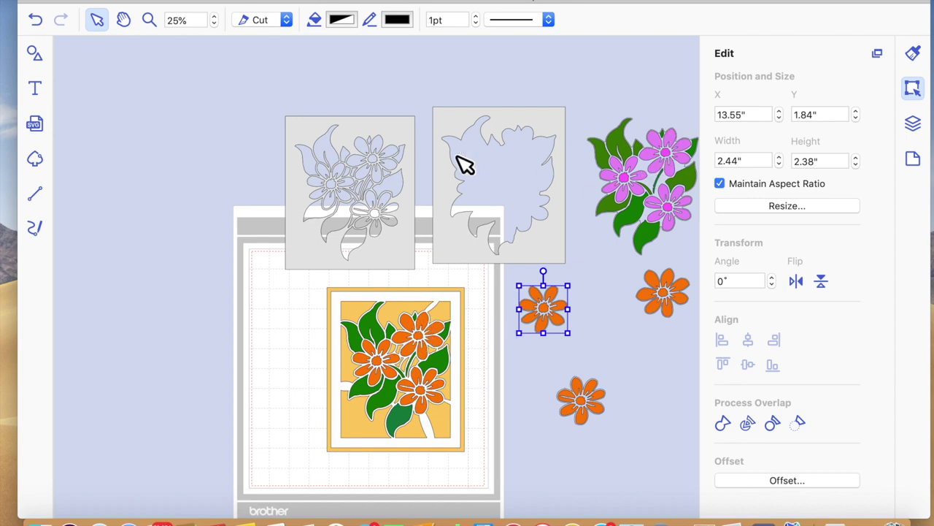
left_click(509, 424)
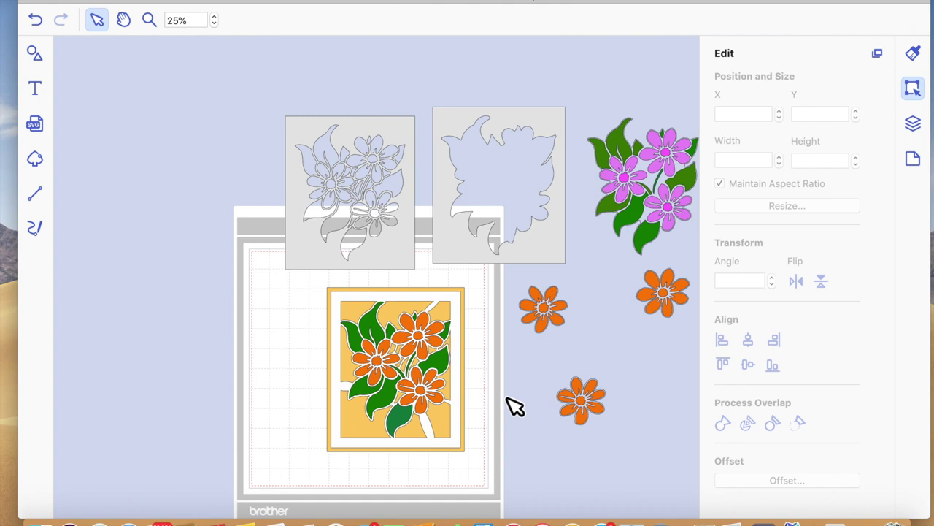
Move the two gray cutout panels and the purple bouquet with its backing outline leftward into a row above the mat.
left_click_drag(397, 237, 209, 202)
left_click_drag(451, 235, 293, 211)
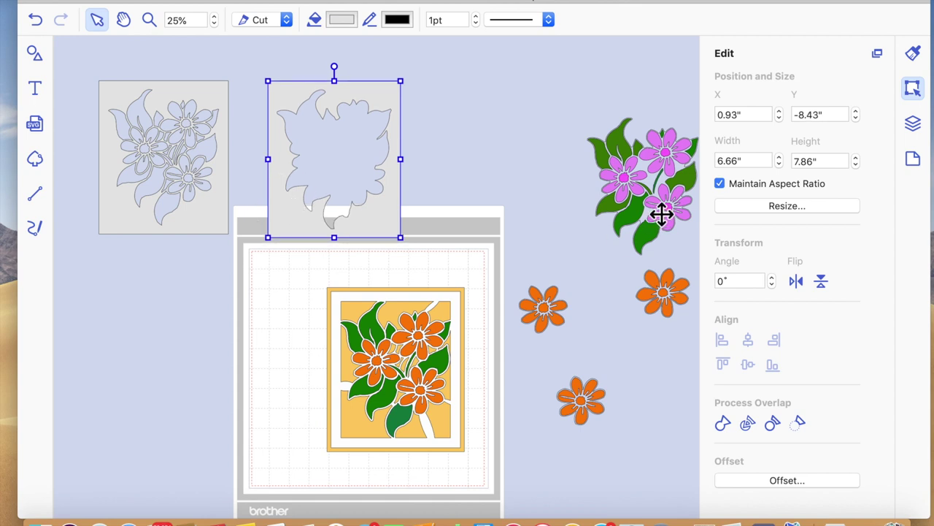
left_click_drag(643, 208, 492, 176)
left_click_drag(620, 167, 534, 188)
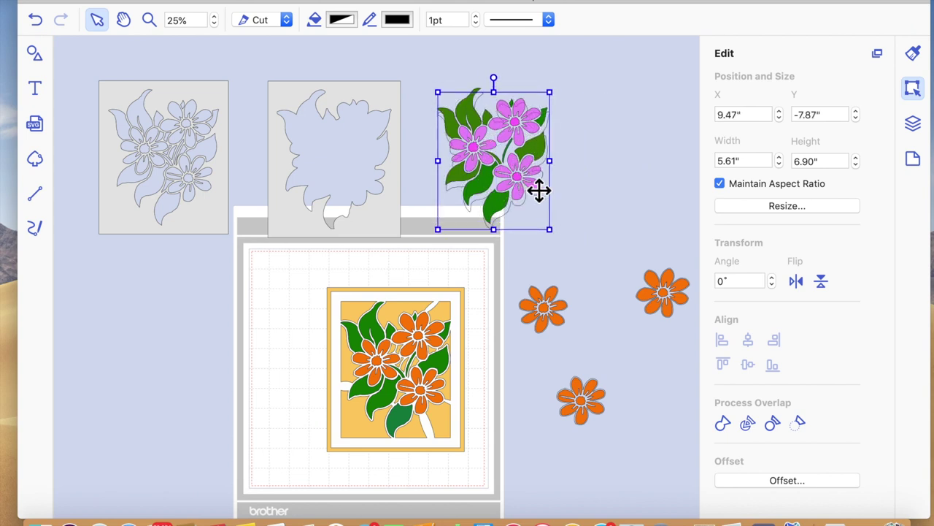
Center the purple bouquet and its backing outline on each other horizontally and vertically.
left_click(487, 146, "shift")
left_click(748, 338)
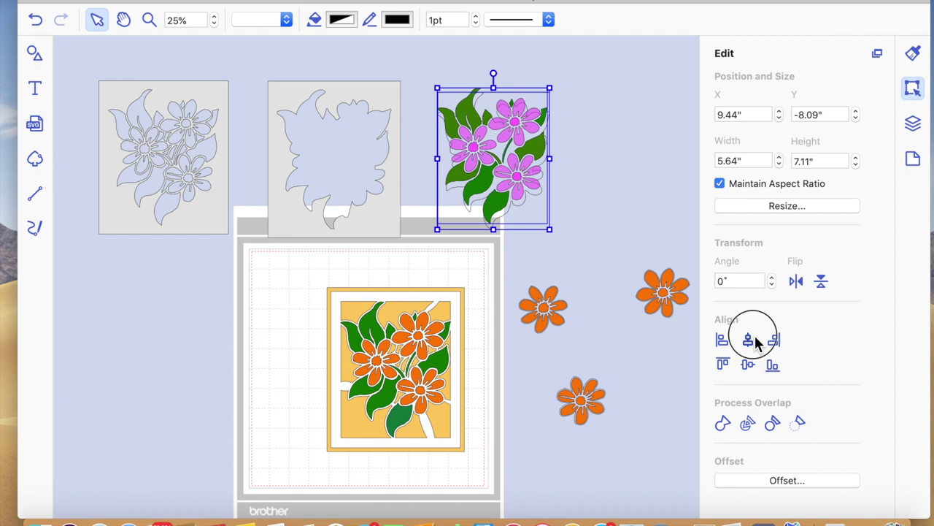
left_click(749, 364)
left_click(611, 169)
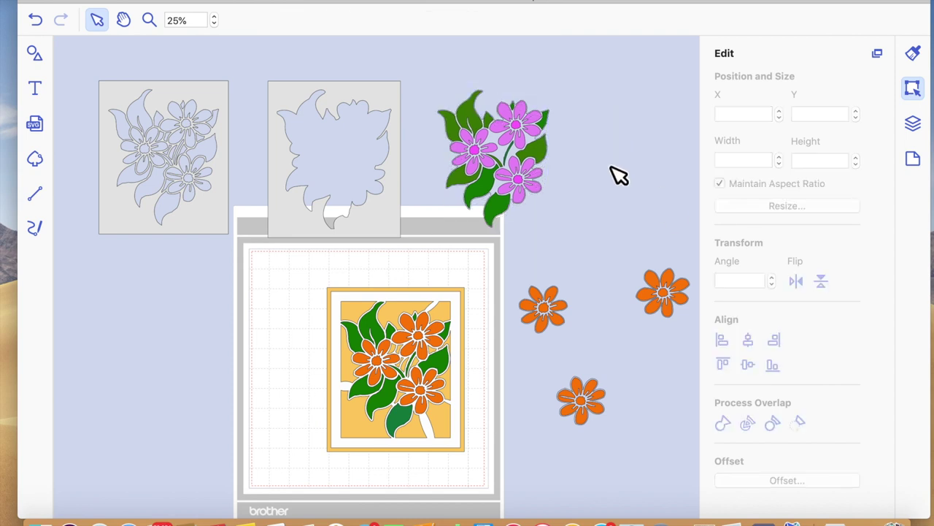
Send the purple bouquet's backing outline to the back so the bouquet lies on top of it.
left_click(524, 179)
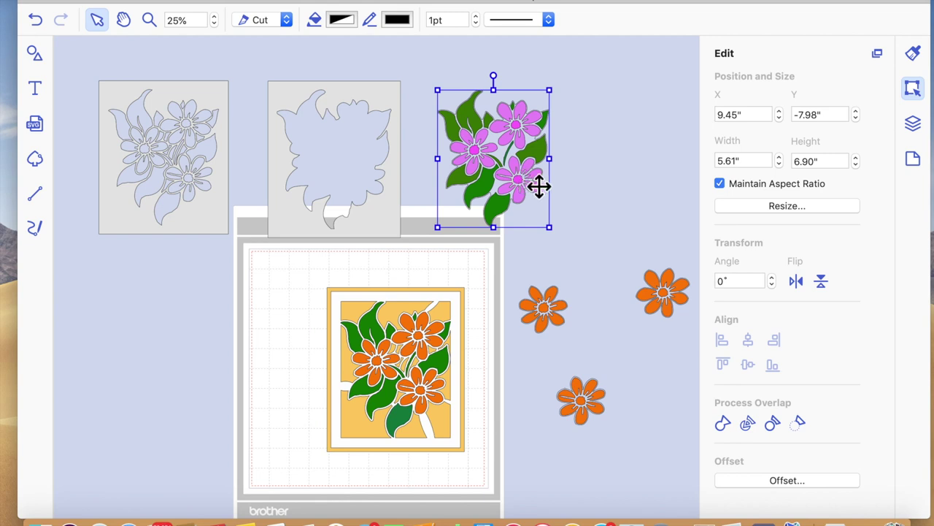
right_click(510, 180)
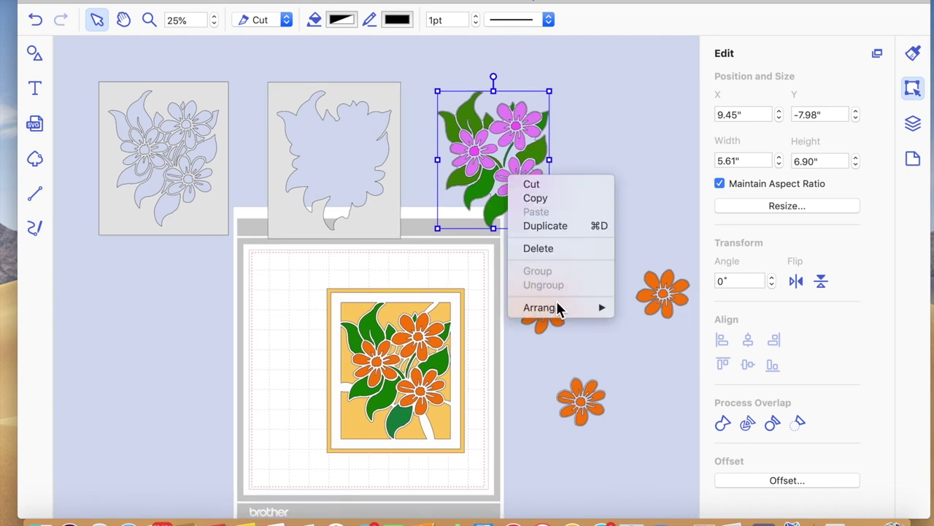
mouse_move(601, 309)
left_click(648, 350)
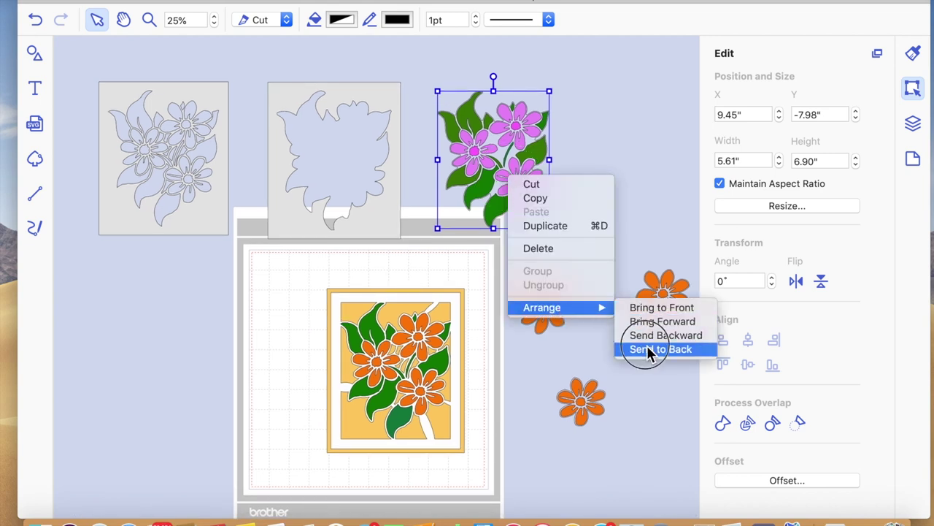
left_click(534, 146)
left_click(507, 152)
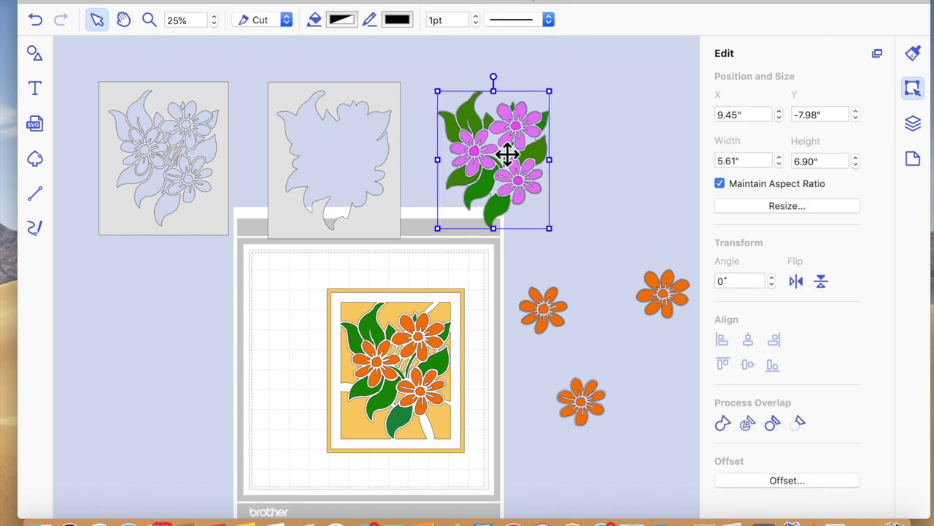
double_click(481, 168)
left_click(643, 161)
left_click(529, 146)
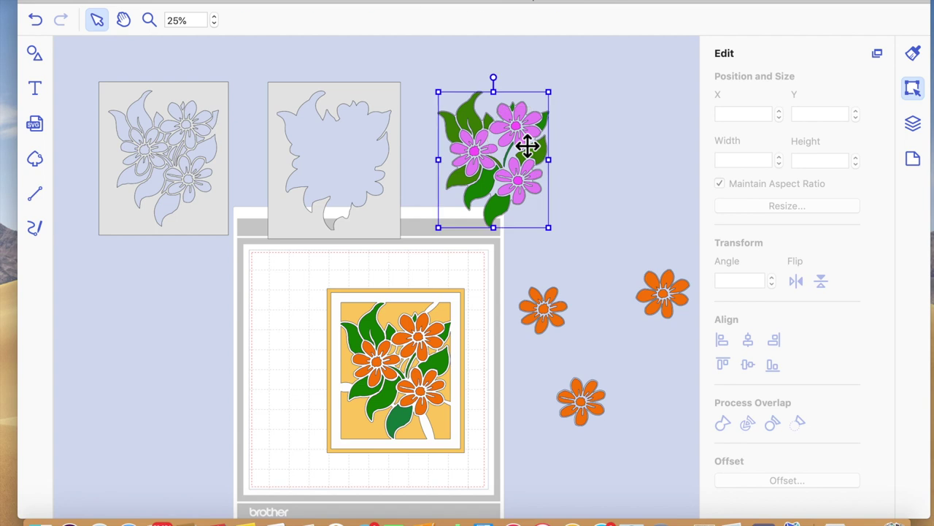
left_click(632, 179)
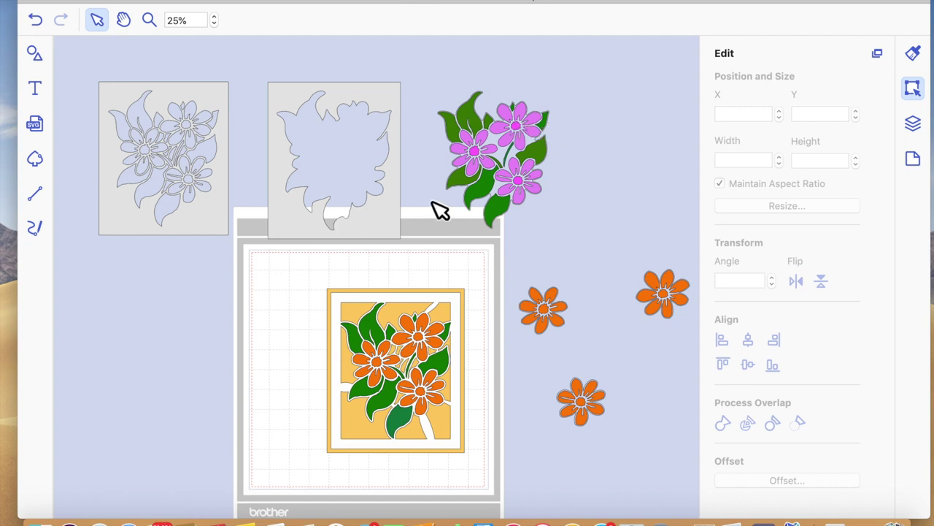
Place a copy of the purple bouquet inside the flower-shaped cutouts of the first gray panel.
left_click(530, 169)
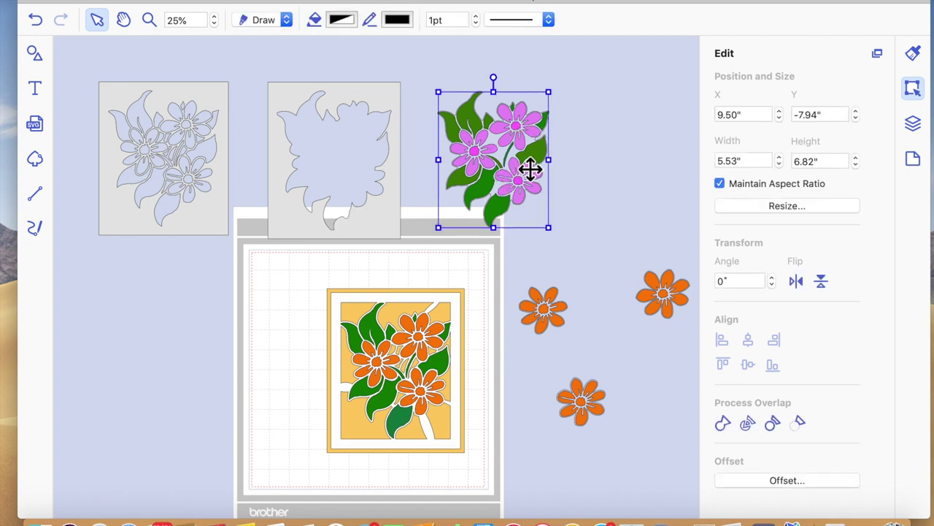
left_click_drag(531, 170, 185, 252)
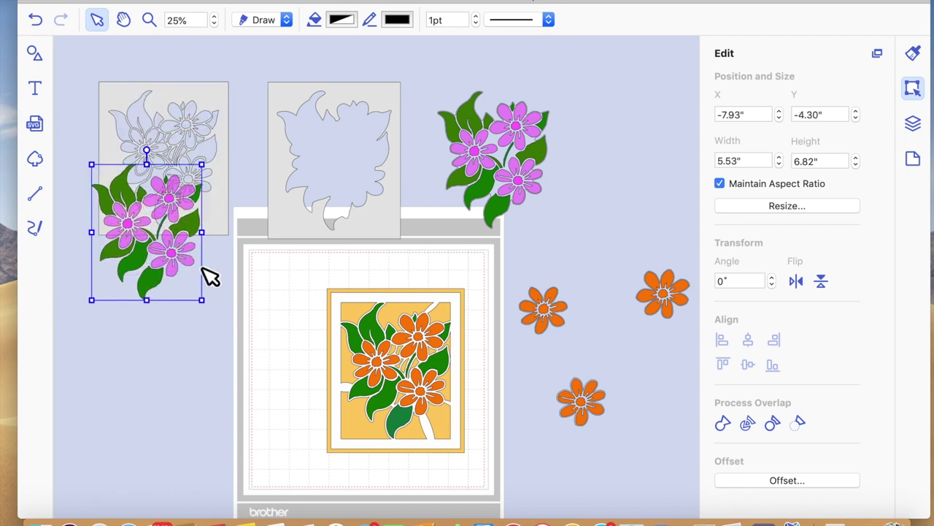
left_click_drag(178, 264, 194, 191)
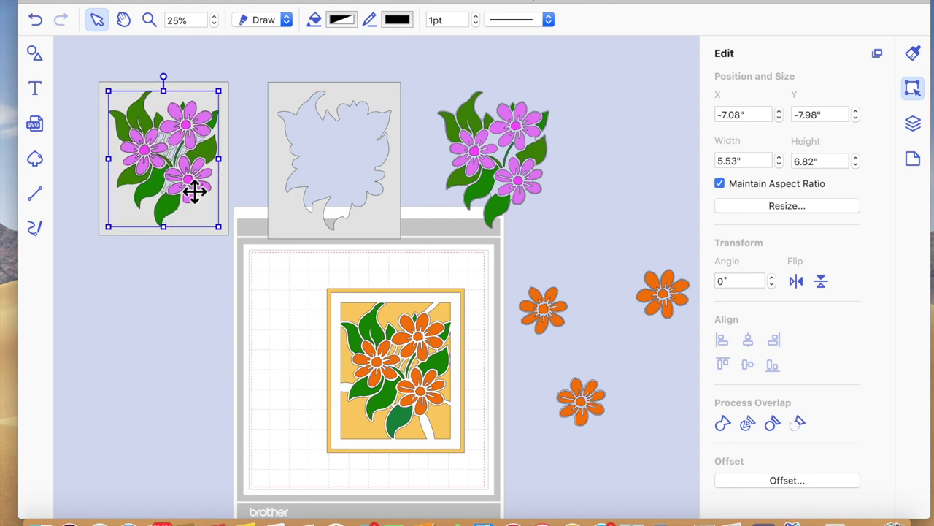
left_click(183, 277)
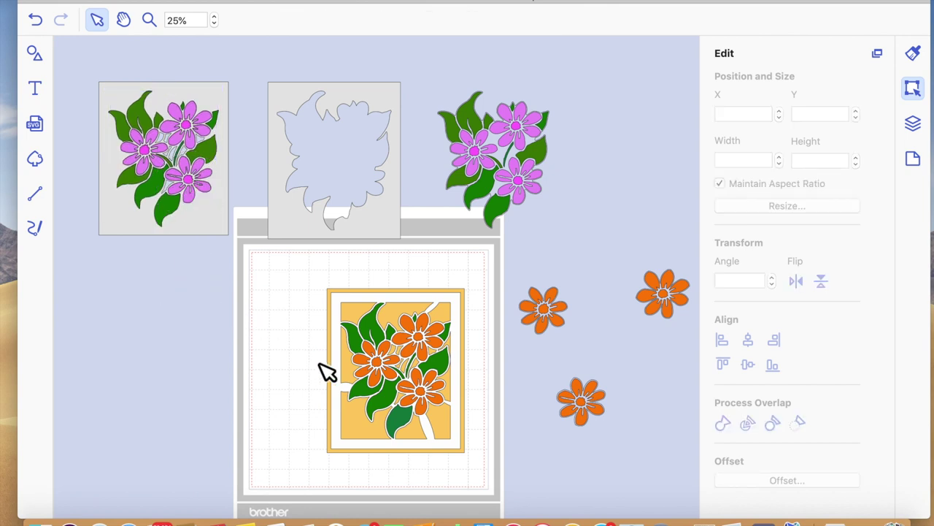
Gather the three orange flowers with their backings into a compact cluster and move it beside the purple bouquet above the mat.
left_click_drag(517, 268, 591, 350)
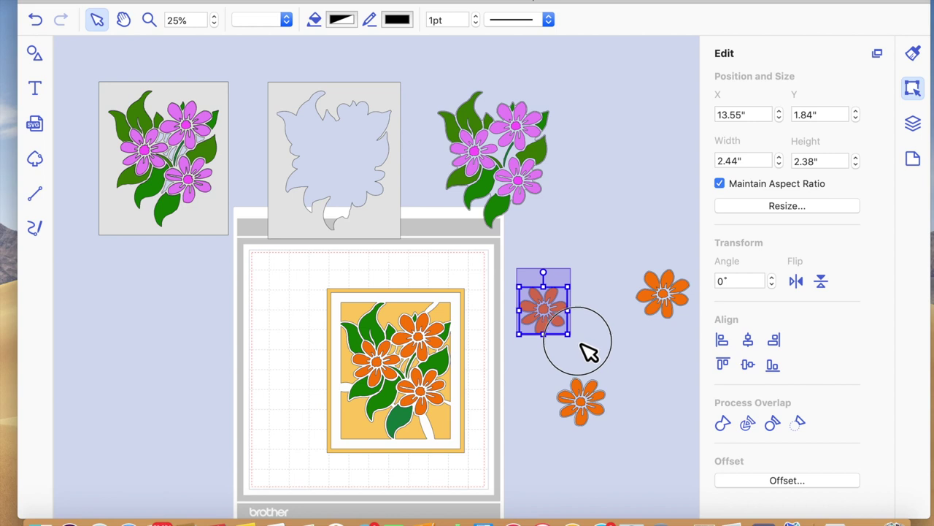
left_click_drag(625, 245, 699, 347)
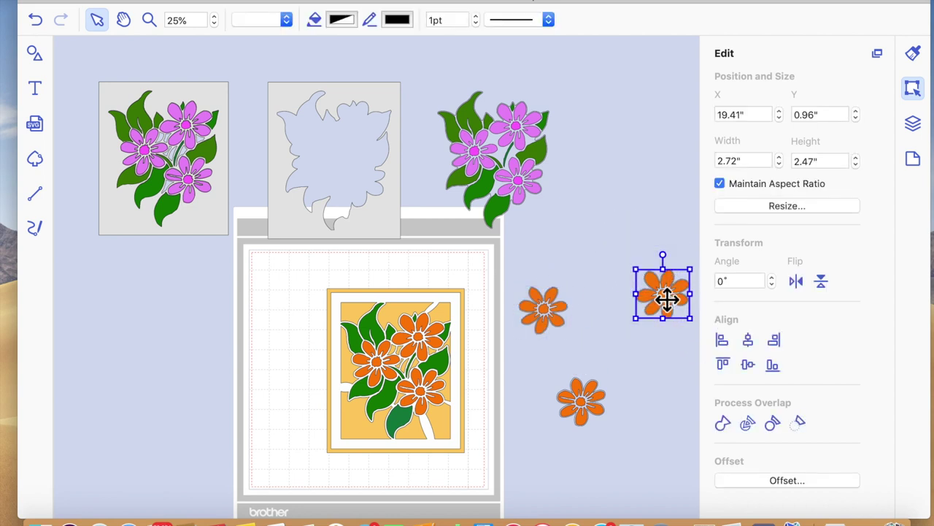
left_click_drag(664, 297, 598, 301)
left_click_drag(633, 439, 588, 345)
left_click(596, 500)
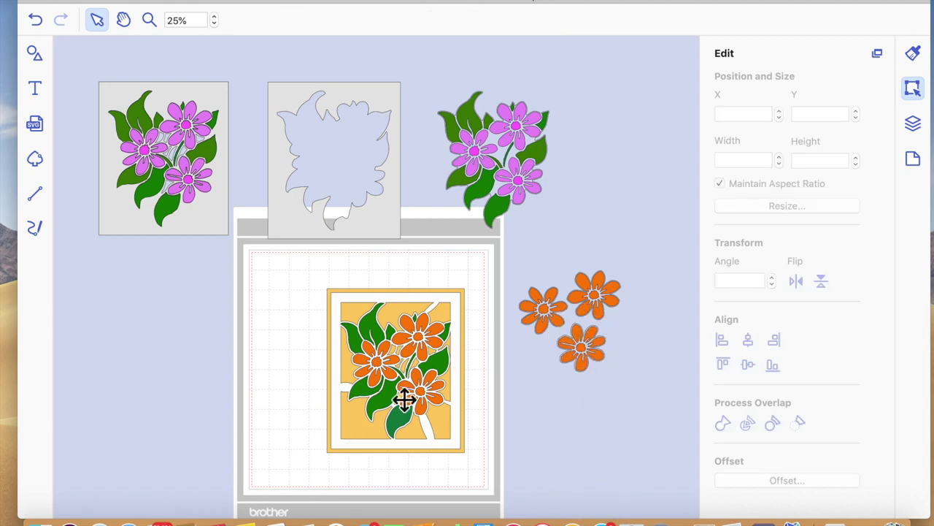
left_click_drag(512, 246, 660, 427)
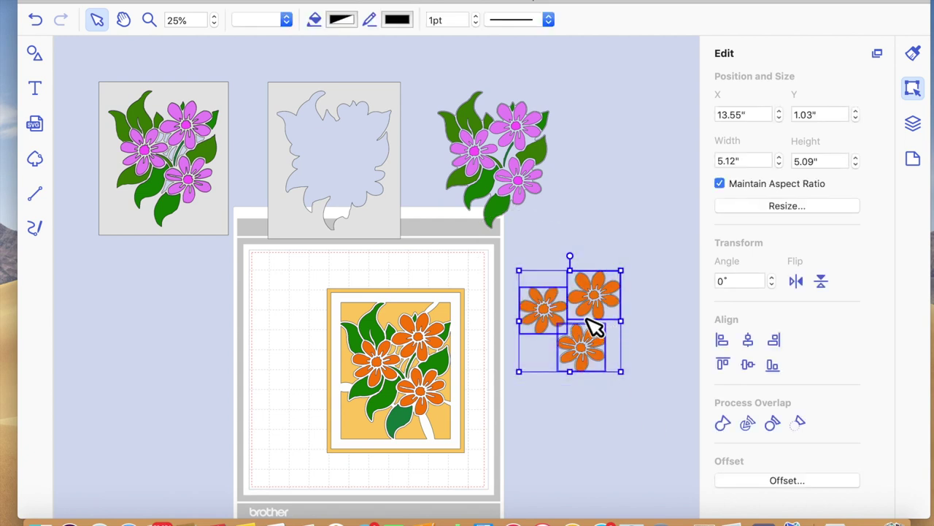
left_click_drag(586, 319, 629, 162)
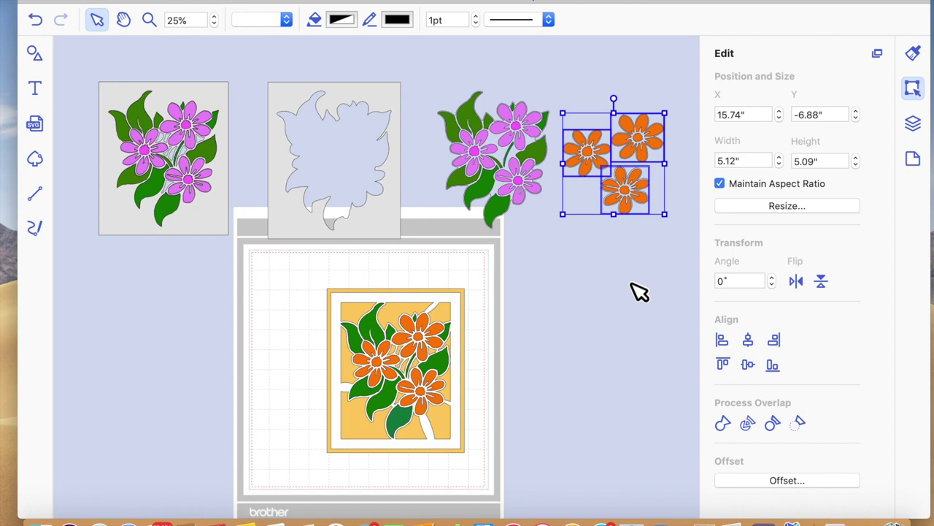
left_click(577, 343)
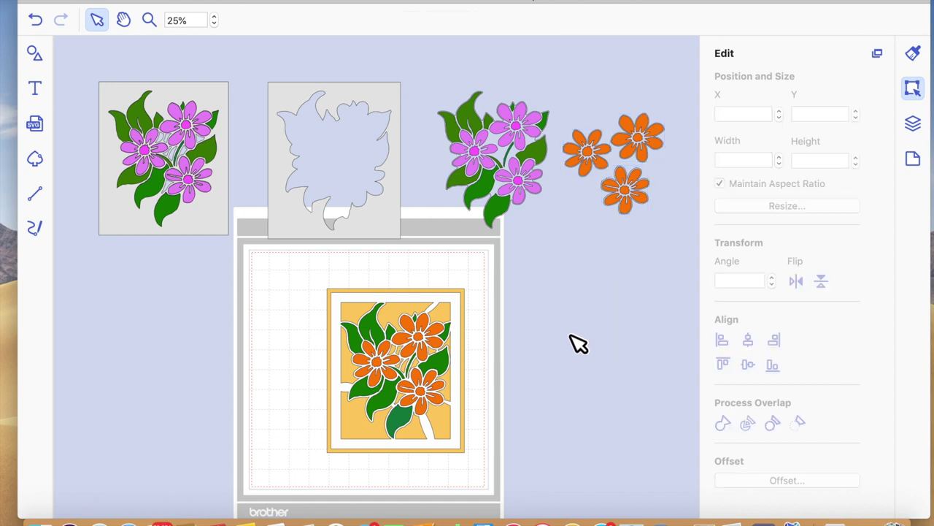
Separate the mat design's layers, moving the white cutout frame to the right of the orange bouquet and the yellow card to its left.
left_click(420, 349)
left_click_drag(420, 349, 593, 345)
left_click(388, 363)
left_click_drag(387, 363, 243, 367)
double_click(244, 369)
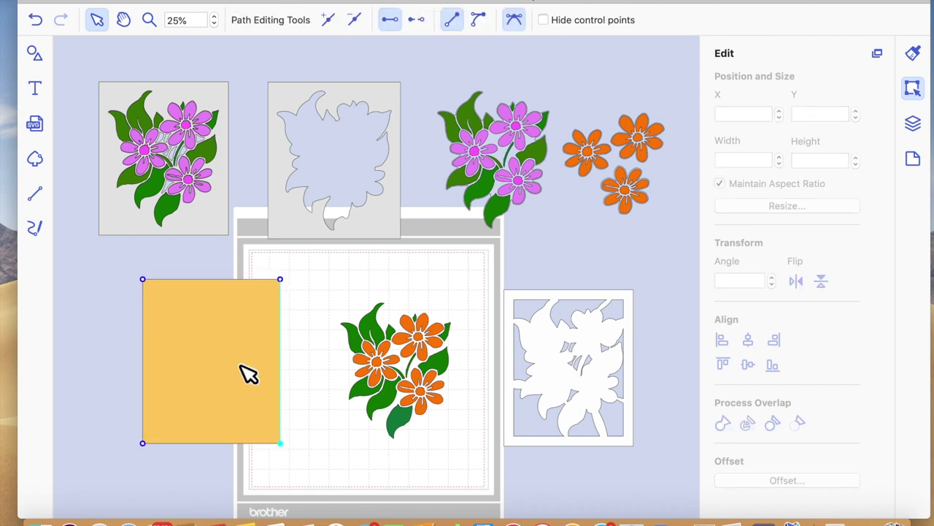
left_click(564, 378)
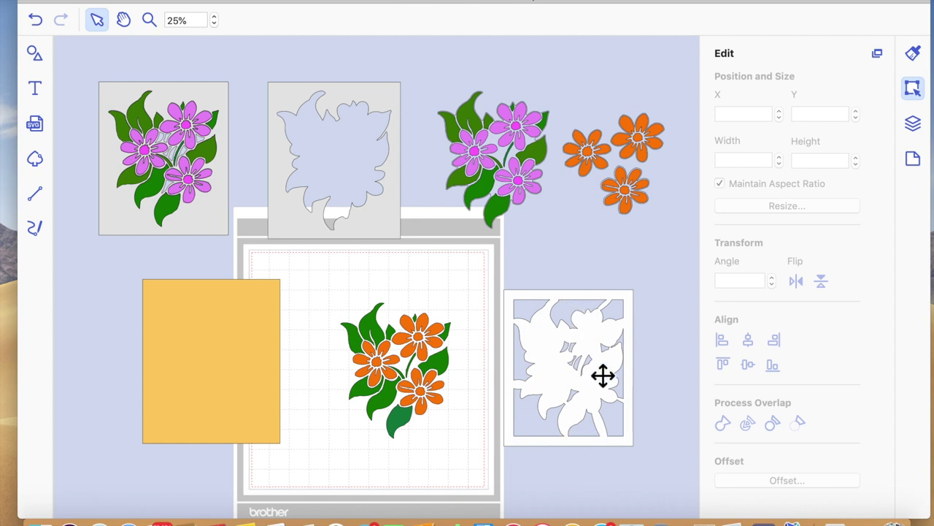
Restack the white cutout frame and the orange bouquet on the yellow card.
left_click_drag(544, 357, 185, 353)
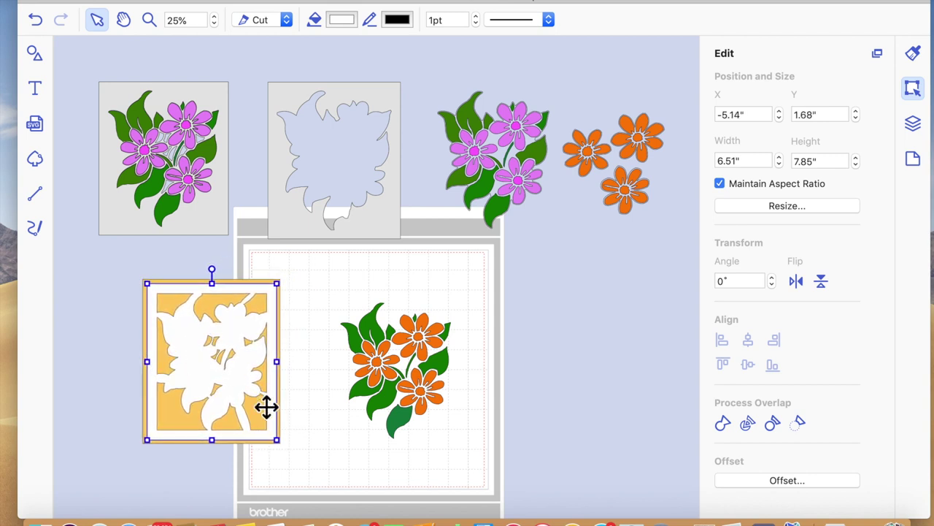
left_click_drag(427, 388, 244, 377)
left_click(378, 427)
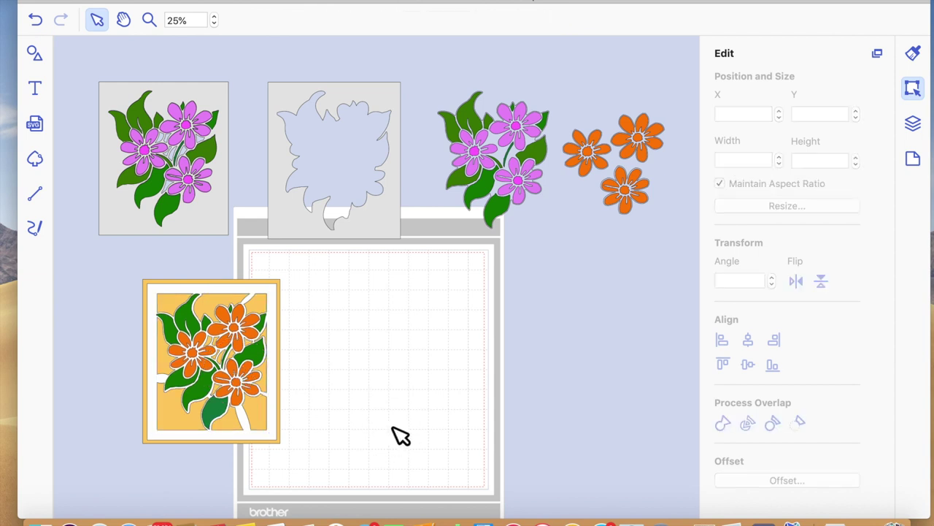
Move the orange bouquet, the white cutout frame and the yellow card onto the mat as one loose stack.
left_click_drag(224, 338, 517, 334)
left_click_drag(243, 380, 371, 358)
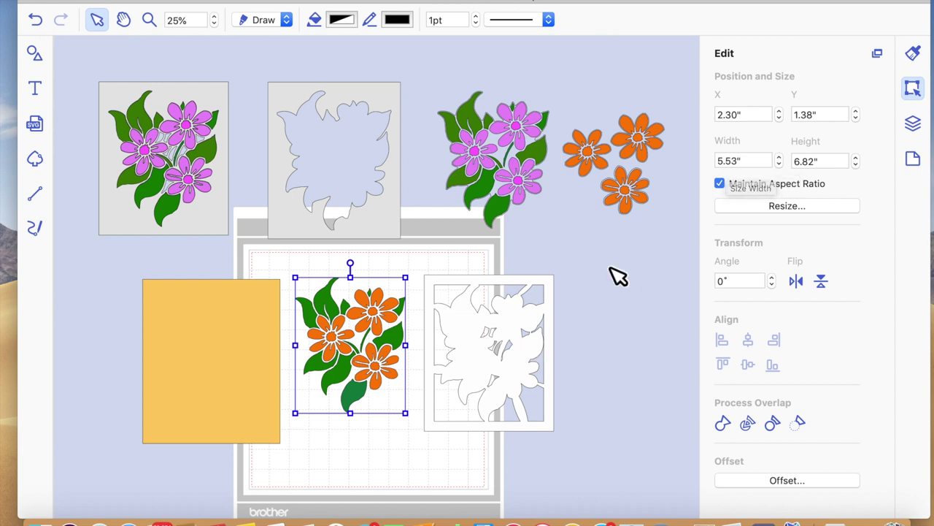
left_click_drag(459, 332, 317, 333)
left_click_drag(224, 332, 367, 308)
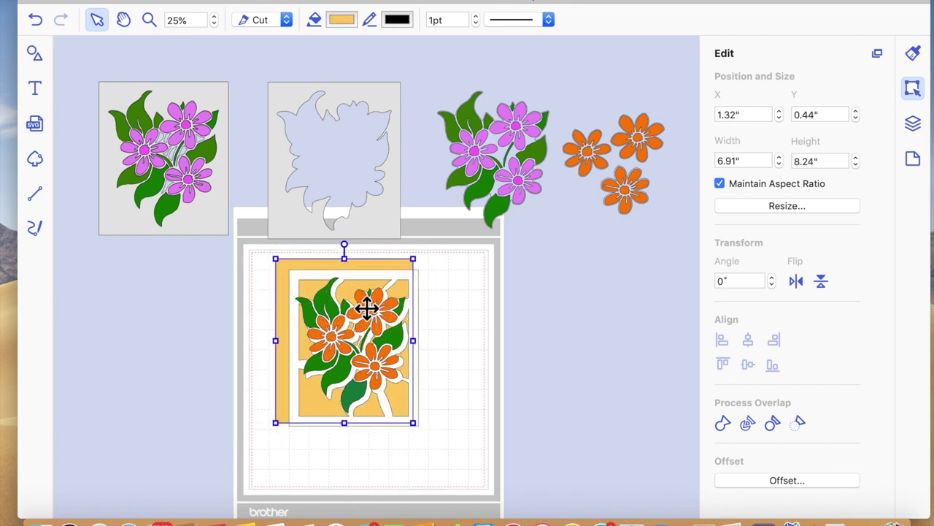
Group the three orange flowers with their backings and place the group over the stack on the mat.
left_click_drag(576, 108, 664, 219)
right_click(619, 192)
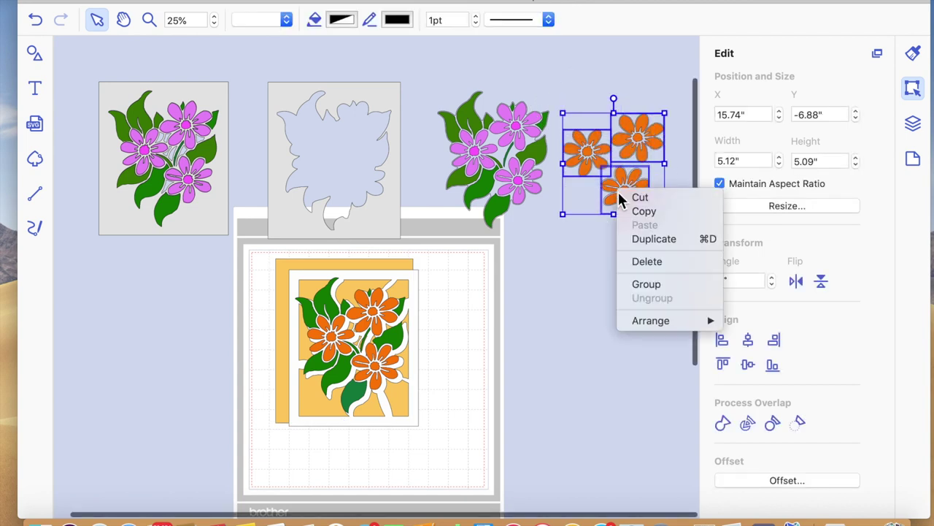
left_click(655, 293)
left_click_drag(628, 180, 363, 360)
Group the first gray panel with its purple bouquet, then move that group and the open-silhouette gray panel onto the stack.
left_click_drag(87, 43, 251, 215)
right_click(170, 175)
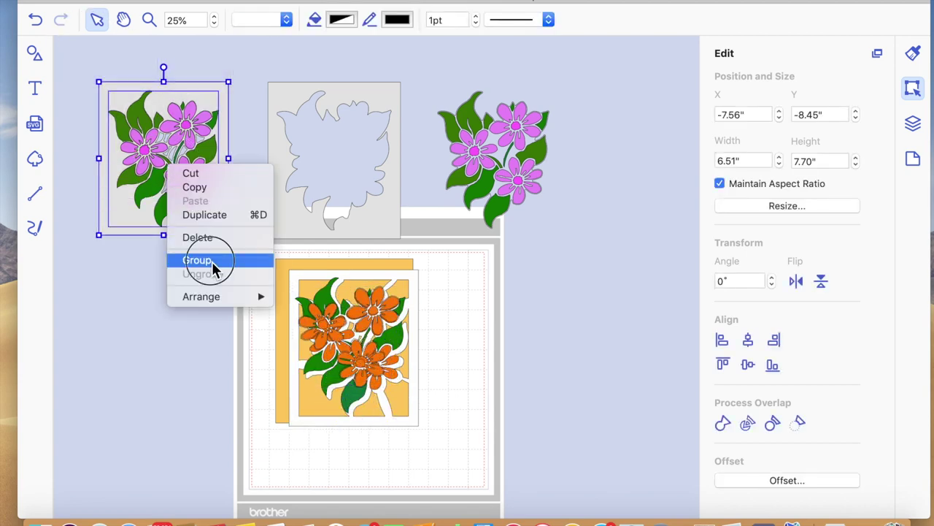
left_click(215, 261)
left_click_drag(185, 151, 366, 335)
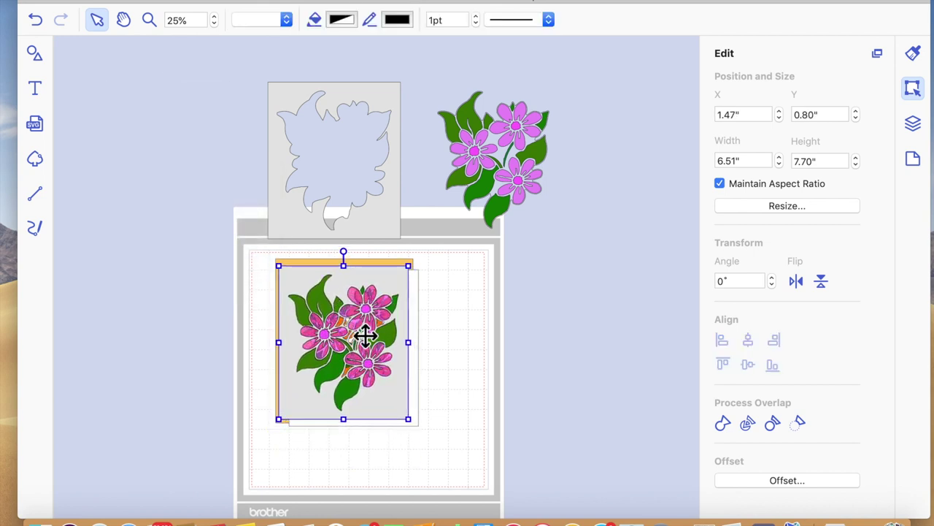
left_click_drag(390, 203, 400, 384)
Group the remaining purple bouquet with its backing outline and place it on the stack of layers.
left_click_drag(438, 60, 560, 228)
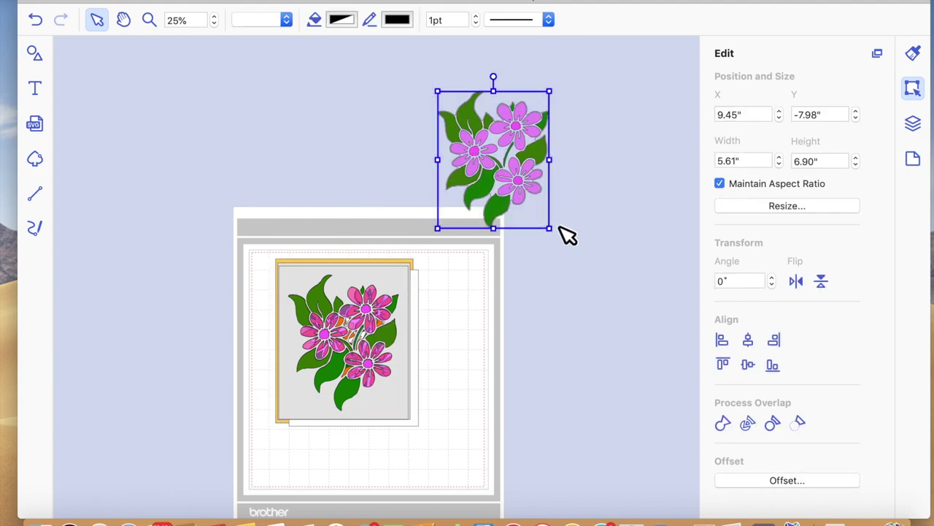
right_click(517, 169)
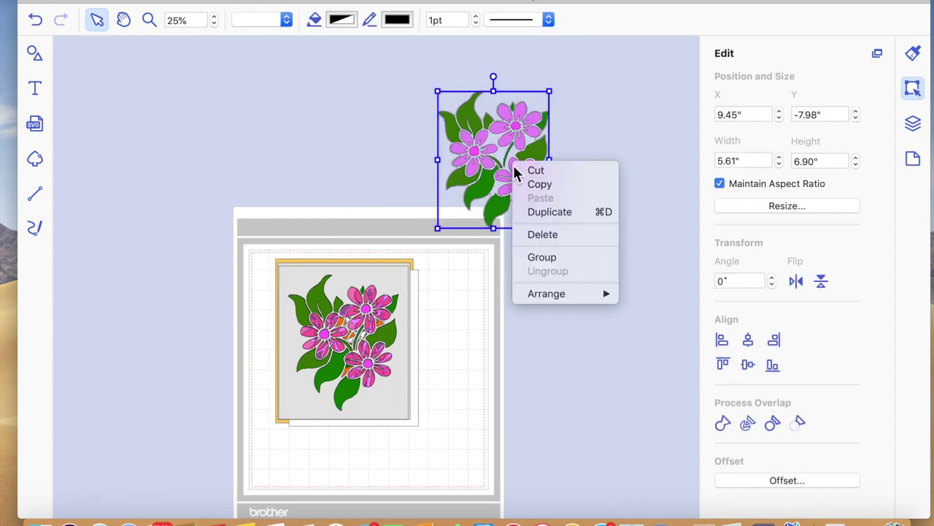
left_click(544, 257)
left_click_drag(516, 172, 367, 357)
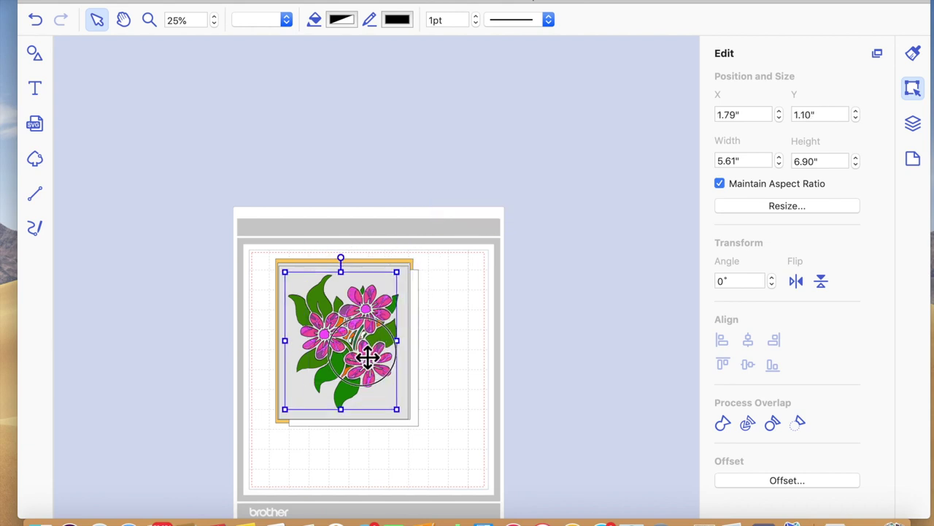
left_click(431, 362)
Select all the stacked layers on the mat and group them together.
left_click_drag(247, 216, 468, 434)
right_click(360, 337)
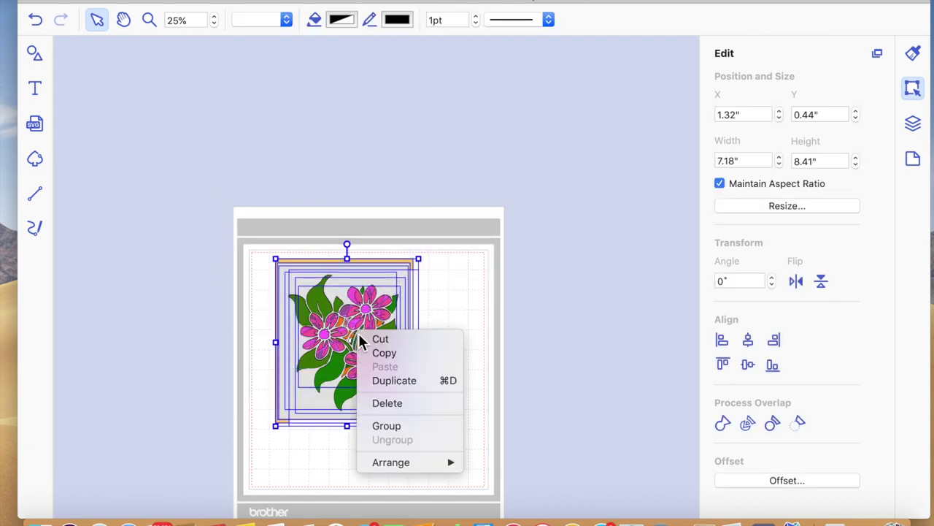
left_click(418, 428)
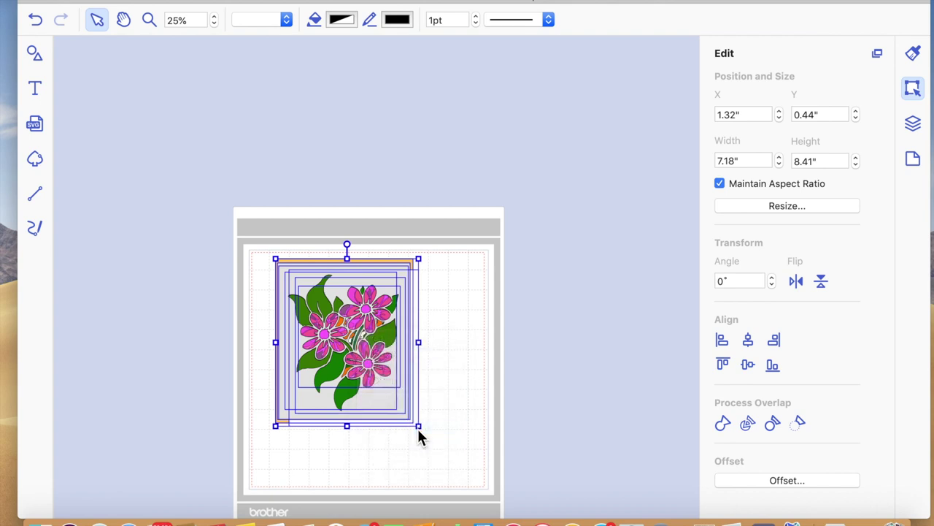
Resize the grouped stack to 5 inches wide and 7 inches high, turning off the aspect ratio lock before setting the height.
left_click(748, 160)
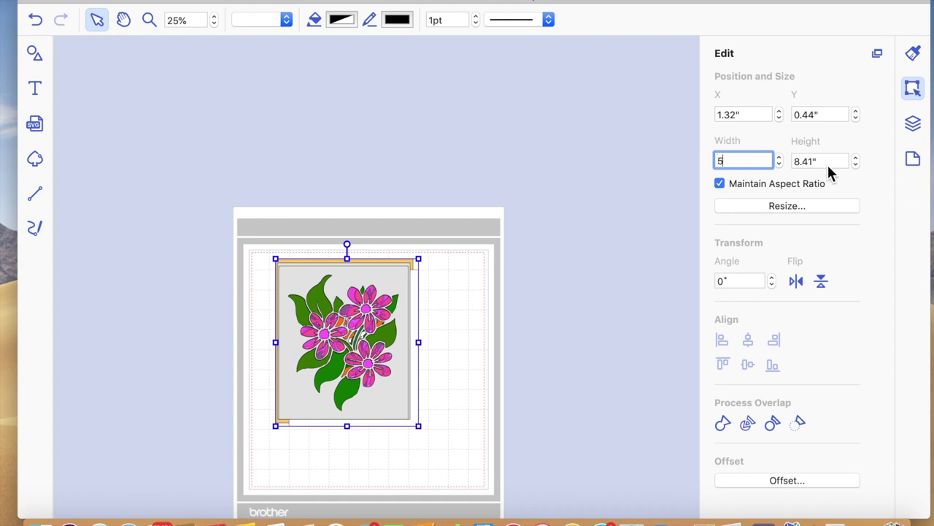
key("Return")
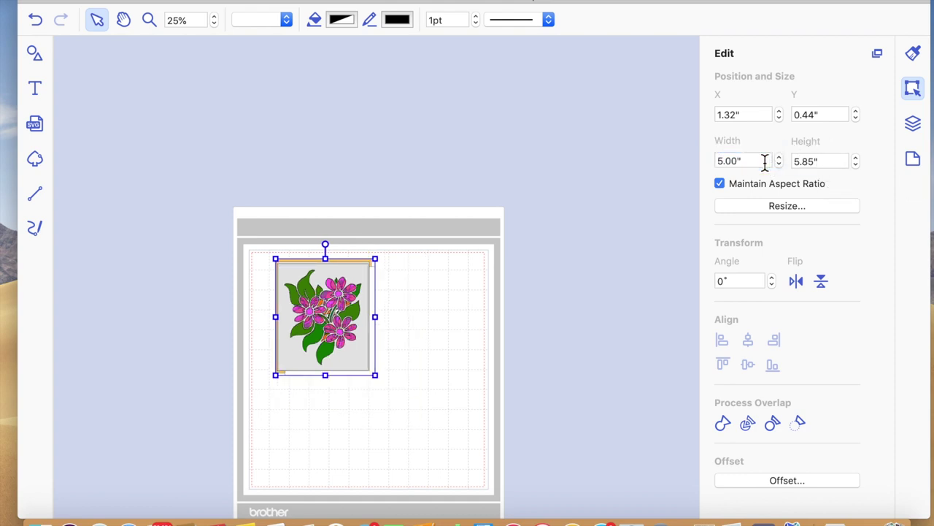
left_click(720, 183)
left_click(805, 161)
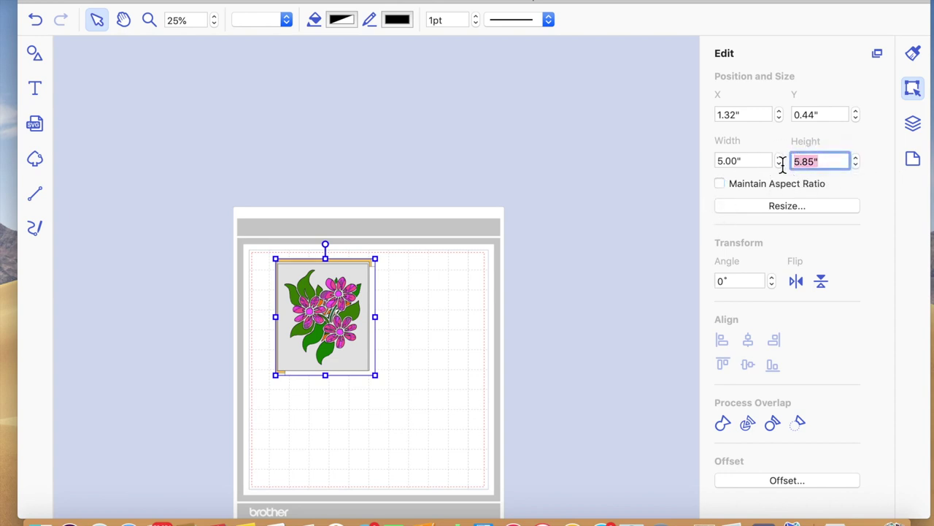
key("Return")
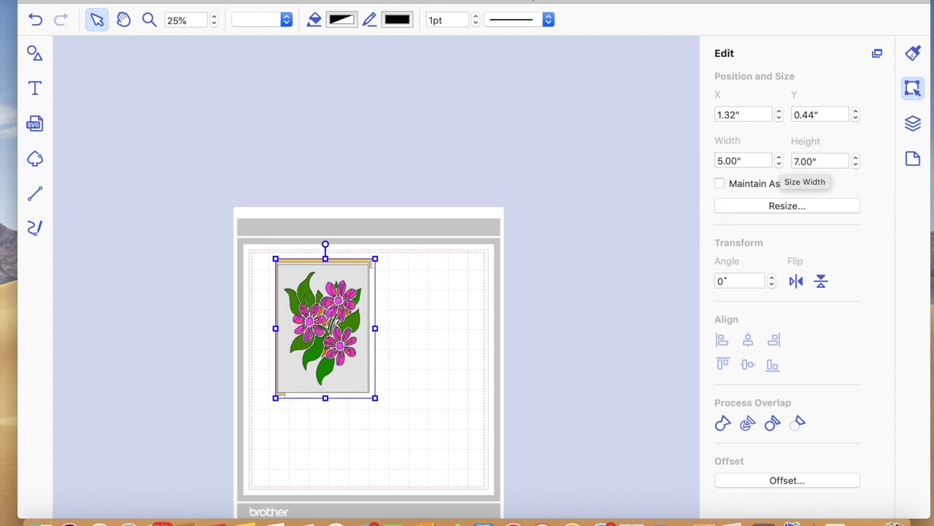
left_click(420, 372)
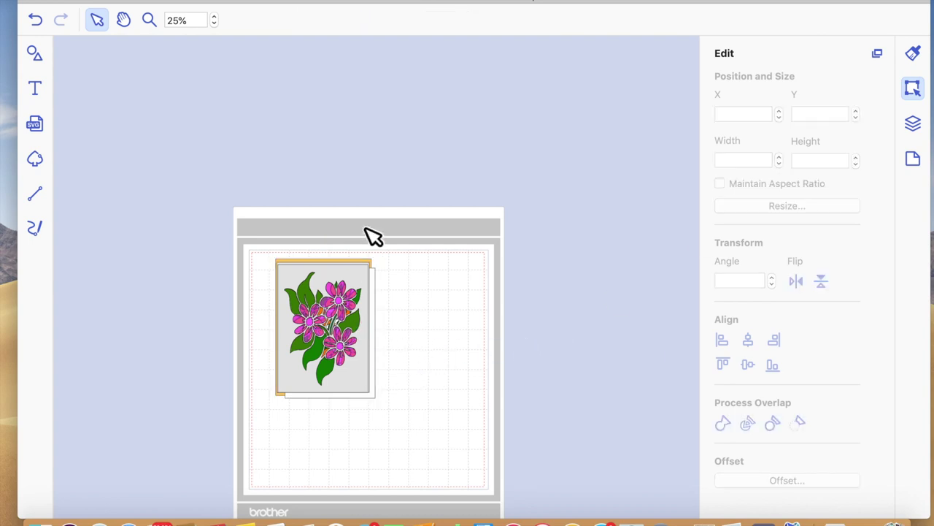
Shift the resized floral stack to about X 2.26", Y 0.89" on the mat and ungroup it.
left_click(214, 17)
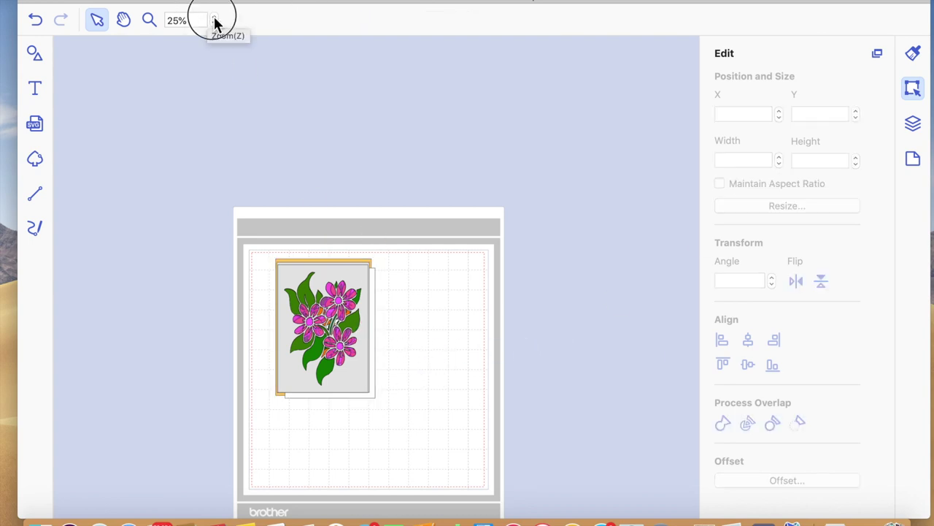
left_click(215, 18)
scroll(459, 367, "down", 3)
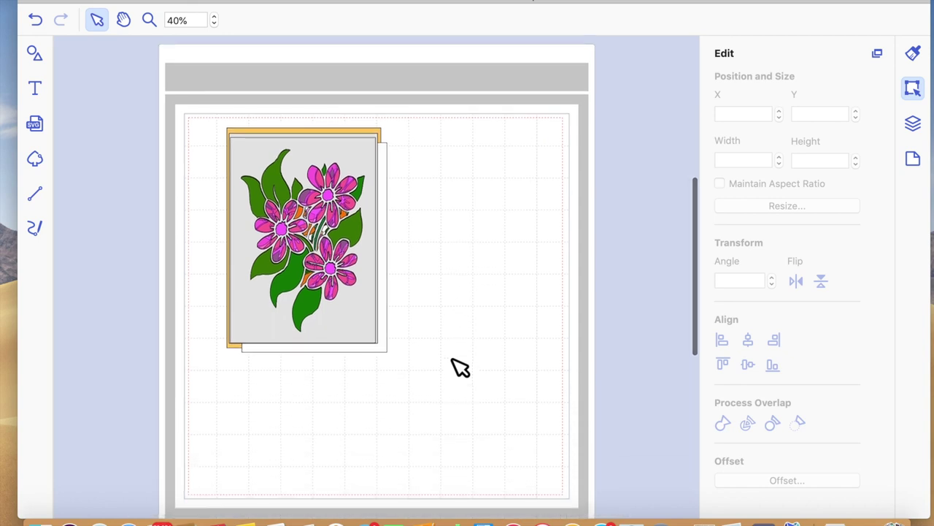
left_click(387, 312)
left_click_drag(387, 312, 417, 327)
right_click(337, 322)
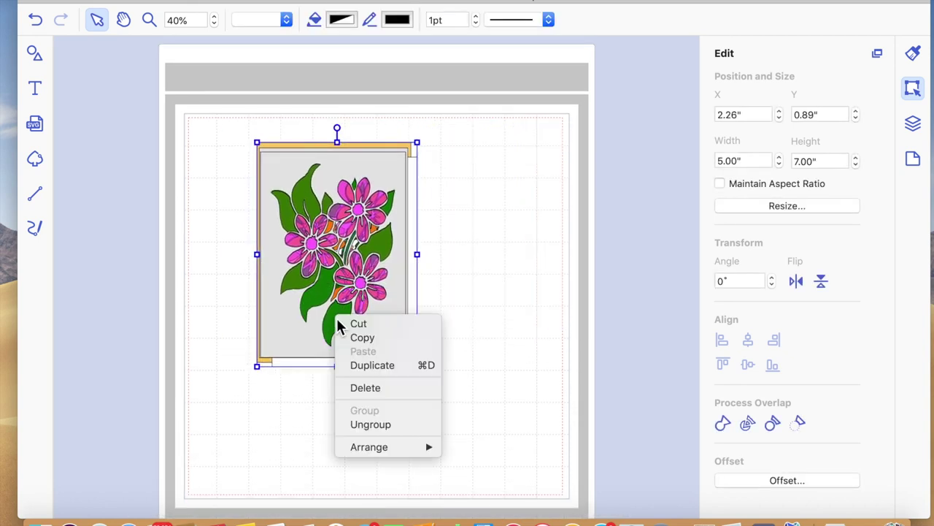
left_click(372, 427)
left_click(309, 445)
Move the gray panel with the pink bouquet off the stack to about X 8.05", Y -0.26" and ungroup it.
left_click(382, 323)
left_click_drag(381, 323, 564, 274)
right_click(548, 282)
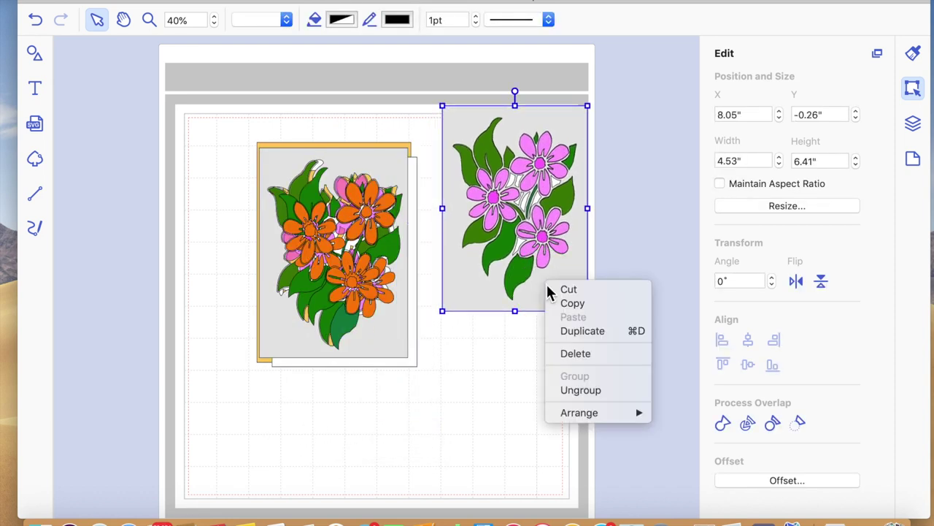
left_click(569, 391)
left_click(527, 405)
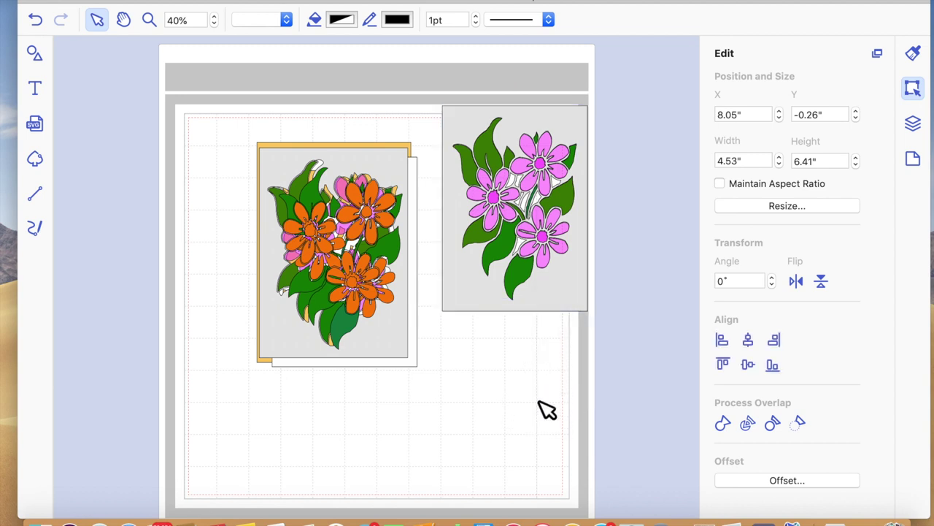
Separate the pink bouquet from its gray panel, place it back over the cutout, and set its line type to Cut.
left_click_drag(530, 276, 600, 266)
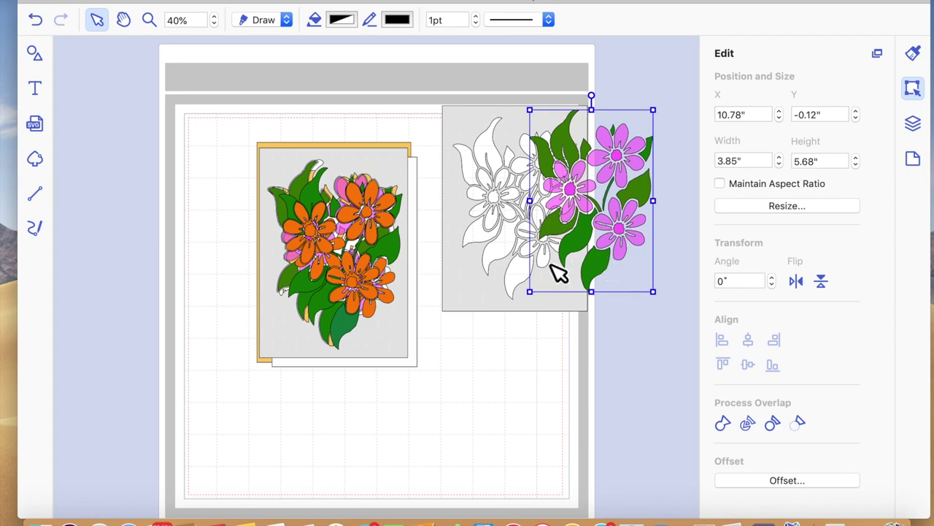
mouse_move(620, 198)
left_mouse_down()
mouse_move(566, 207)
mouse_move(576, 202)
mouse_move(575, 210)
left_mouse_up()
left_click(287, 20)
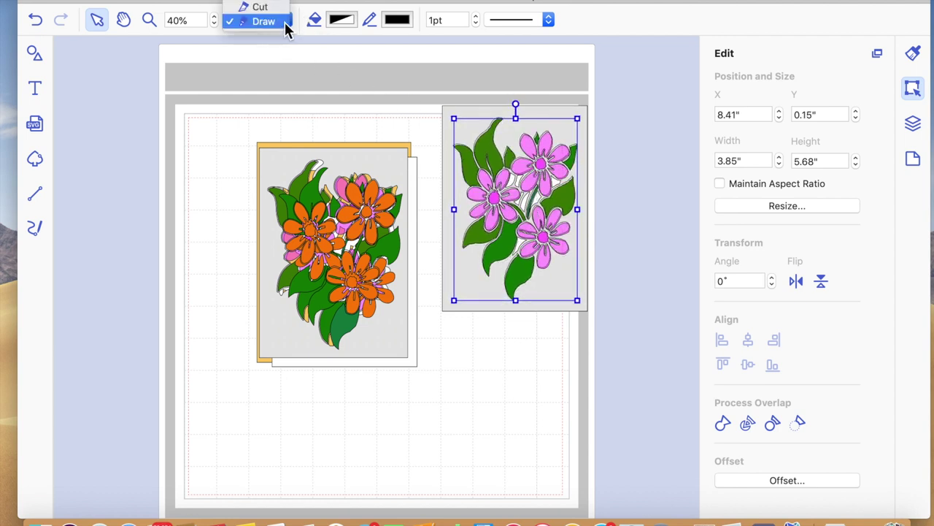
left_click(265, 7)
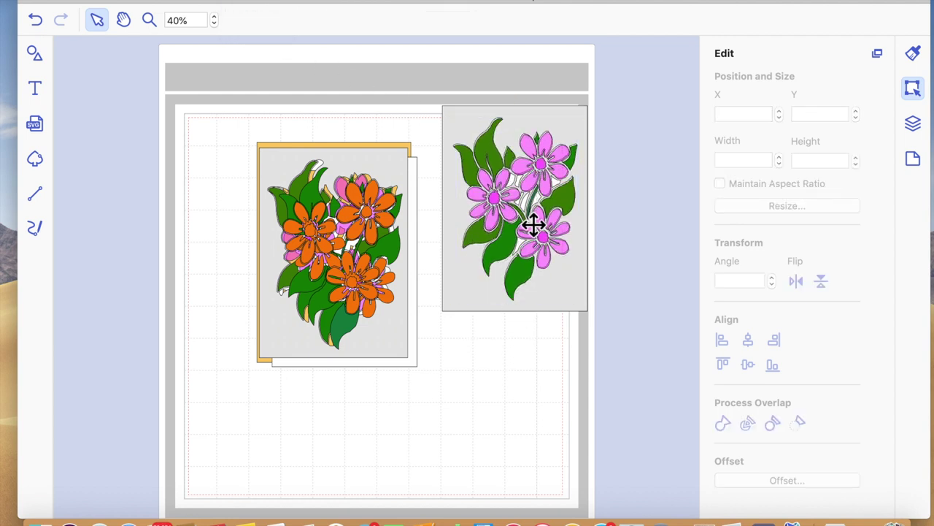
Select the pink bouquet together with its gray panel and align their centers horizontally and vertically.
left_click_drag(540, 229, 540, 226)
left_click_drag(590, 292, 540, 252)
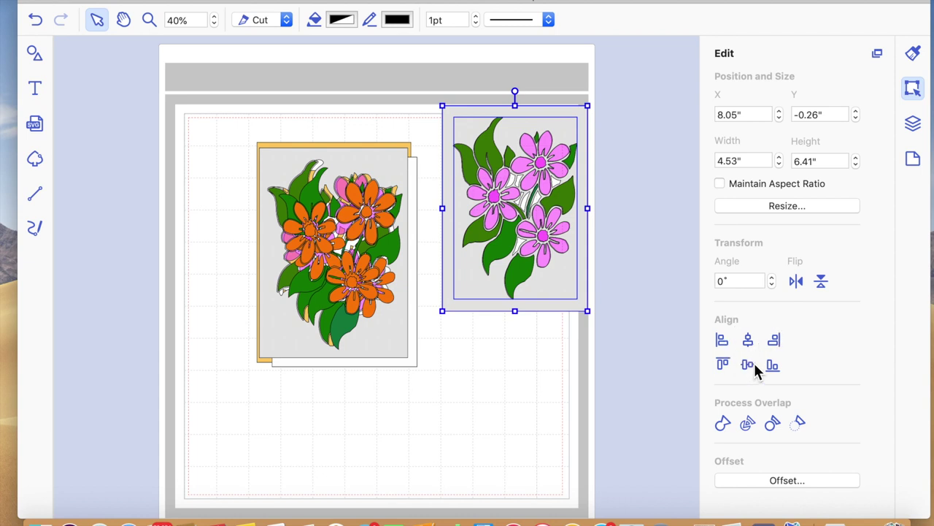
left_click(535, 447)
Move the group of three orange flowers off the stack to the empty mat area below the gray bouquet panel.
left_click_drag(371, 313, 528, 462)
right_click(523, 454)
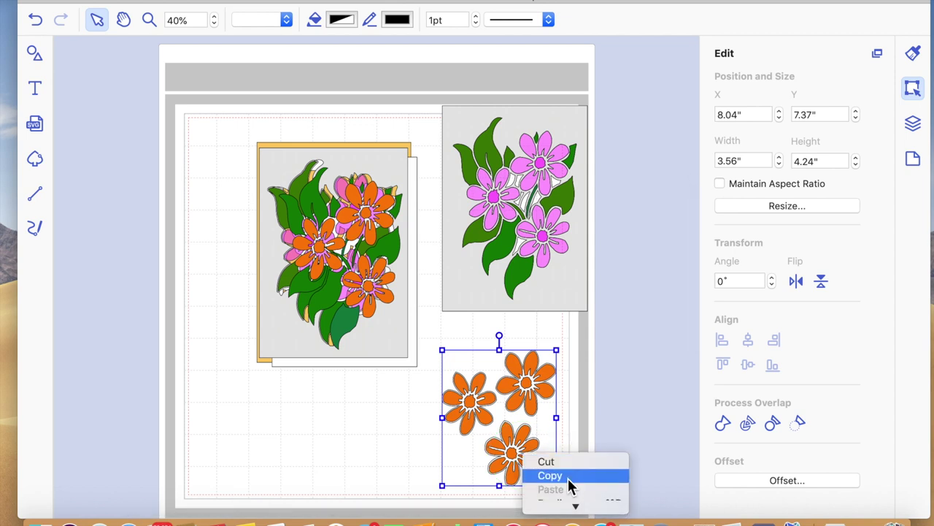
left_click(374, 303)
Move the open-silhouette gray panel, the white floral frame and the yellow backing off the stack, beyond the mat's left edge.
left_click_drag(386, 330, 195, 256)
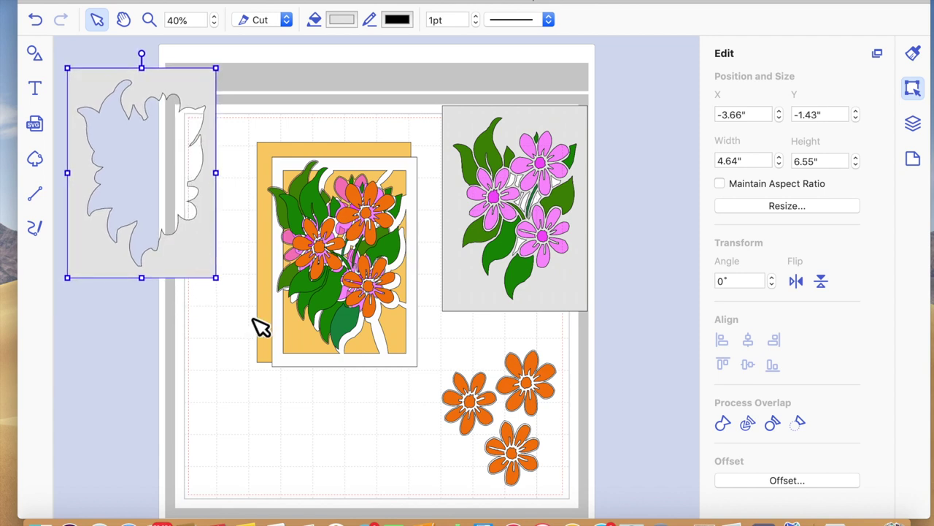
left_click_drag(301, 365, 111, 481)
left_click_drag(386, 344, 198, 461)
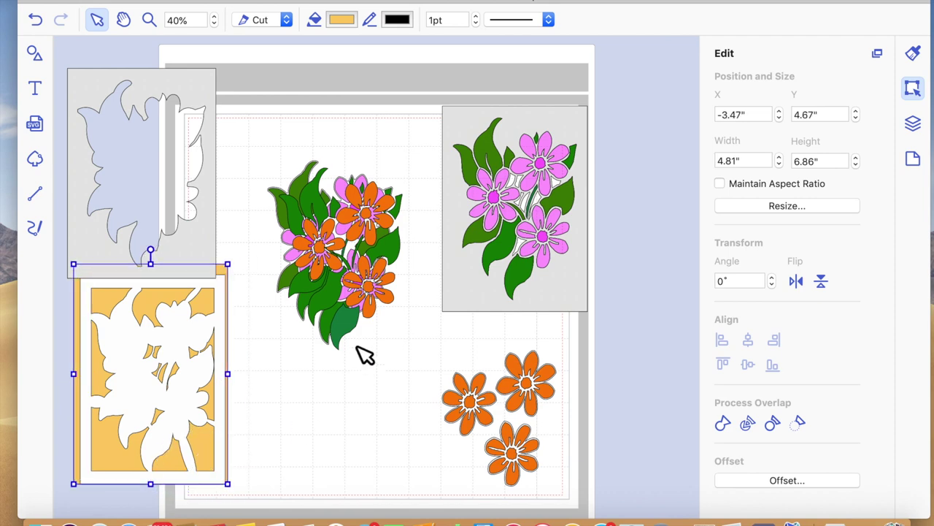
Move the remaining pink bouquet and its backing outline to the mat's upper-left corner, ungroup them, and check their line types.
left_click_drag(333, 313, 203, 426)
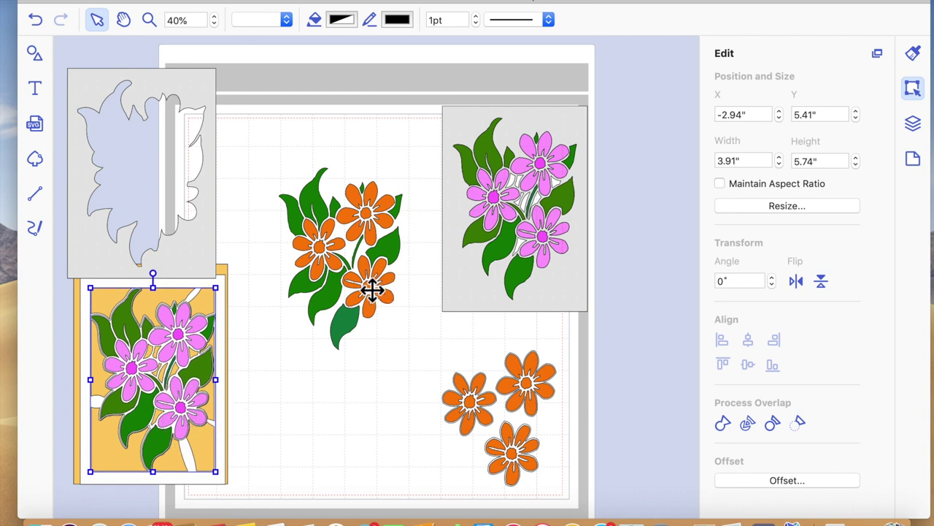
left_click_drag(183, 351, 277, 125)
right_click(274, 123)
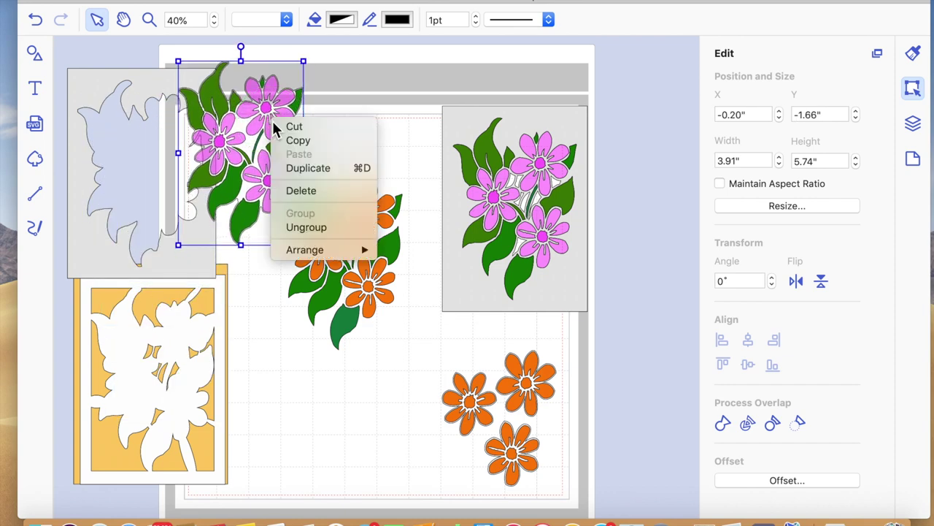
left_click(307, 227)
left_click(340, 106)
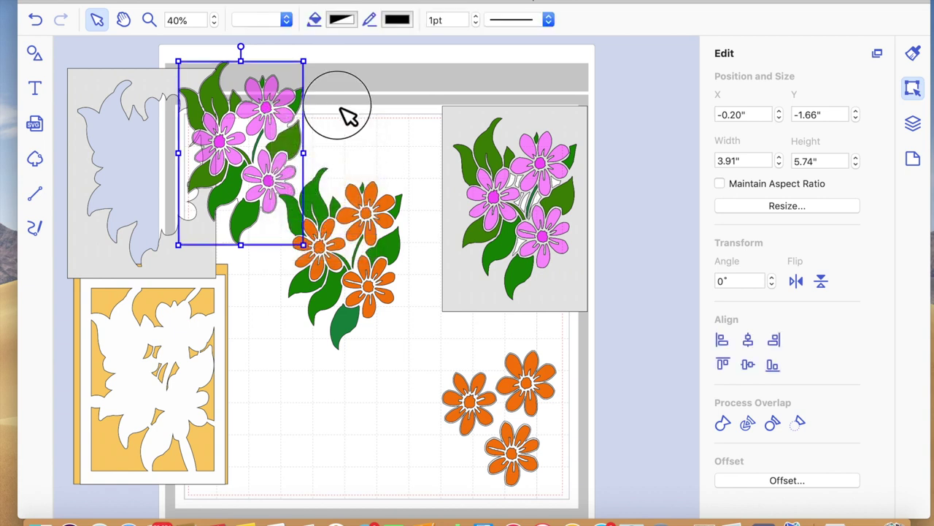
left_click(270, 128)
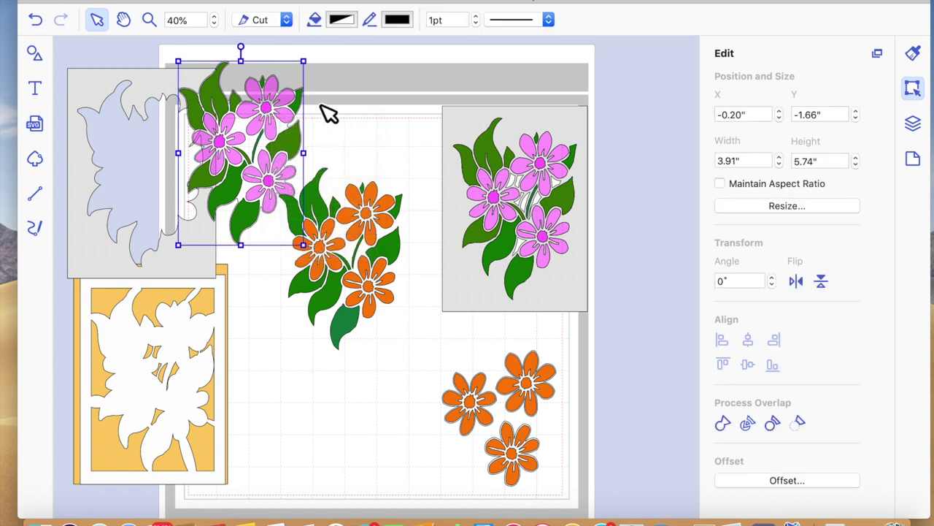
left_click(287, 107)
Move the orange bouquet down to about X 2.03", Y 4.46", clear of the pink bouquet.
left_click(359, 122)
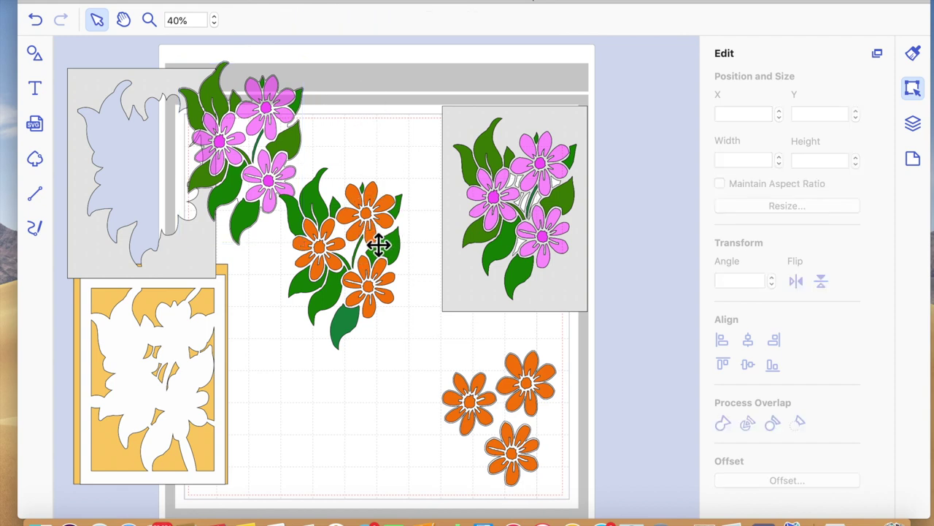
left_click(378, 246)
left_click_drag(378, 246, 350, 335)
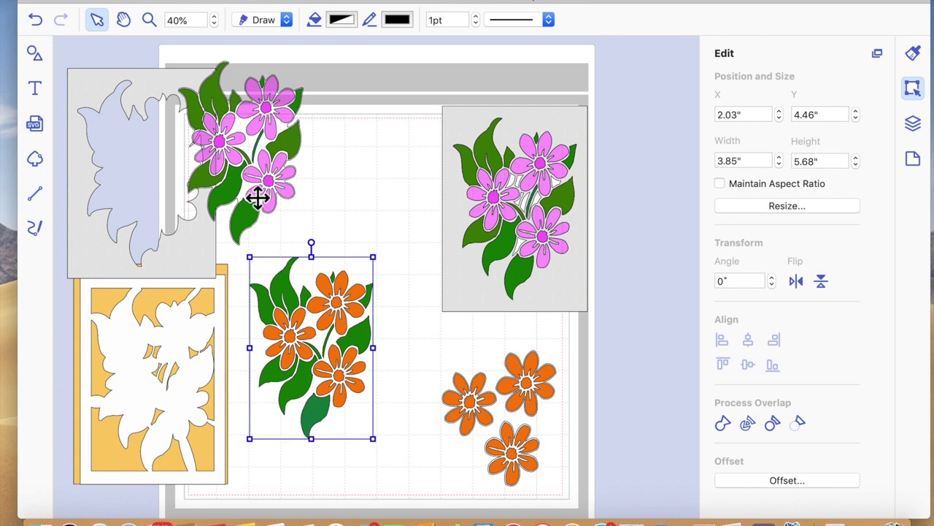
Check the Cut or Draw line type of both gray panels, the white frame, the yellow backing, the orange bouquet and the pink bouquet with its outline.
left_click(154, 88)
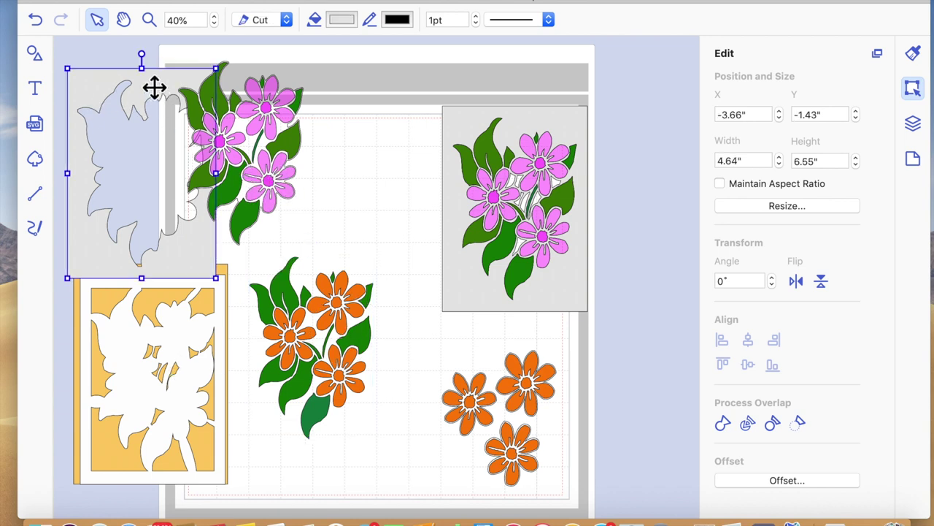
left_click(475, 266)
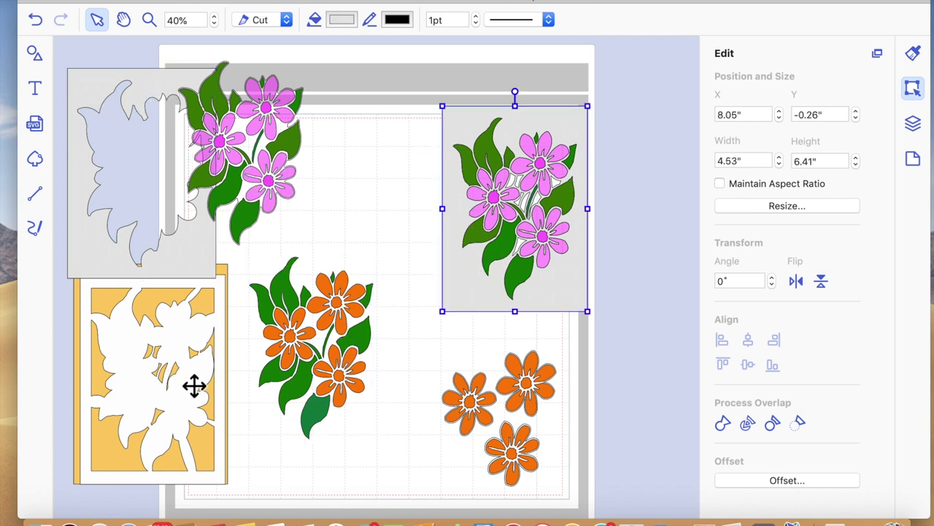
left_click(200, 344)
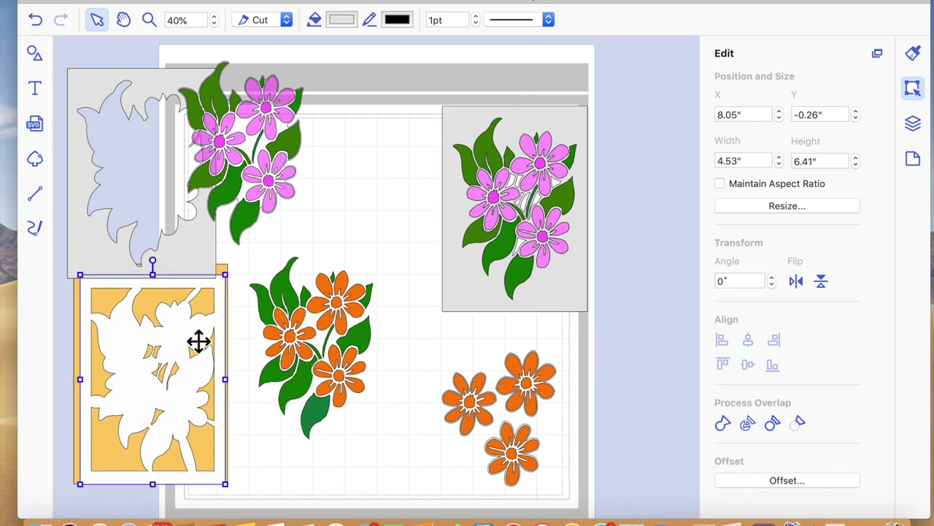
left_click(228, 271)
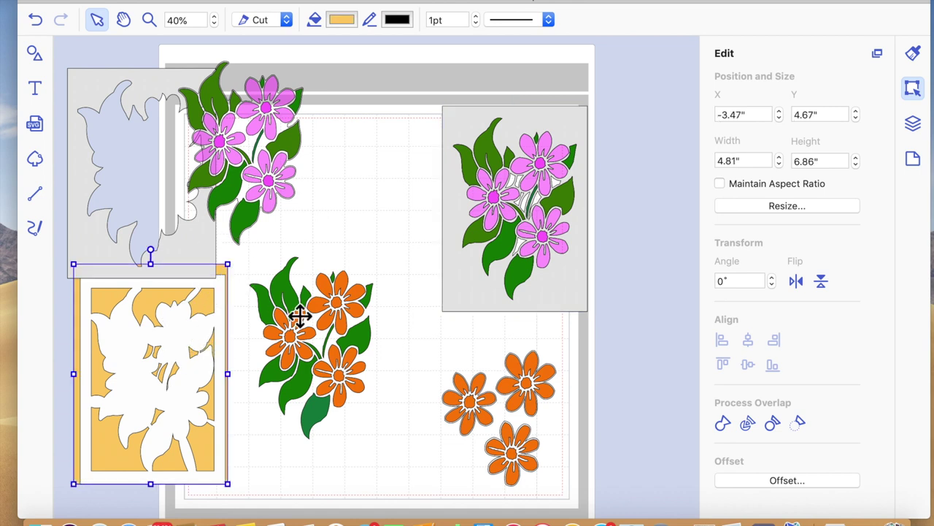
left_click(287, 295)
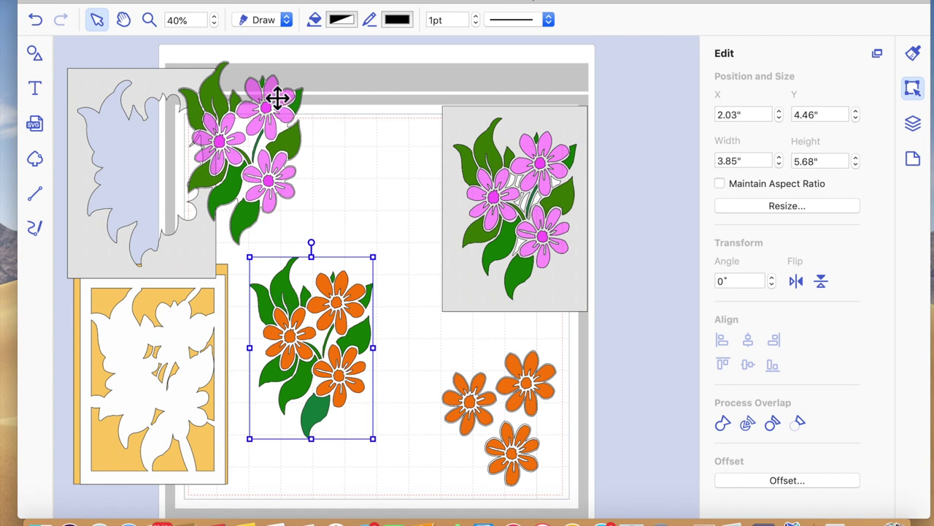
left_click(275, 133)
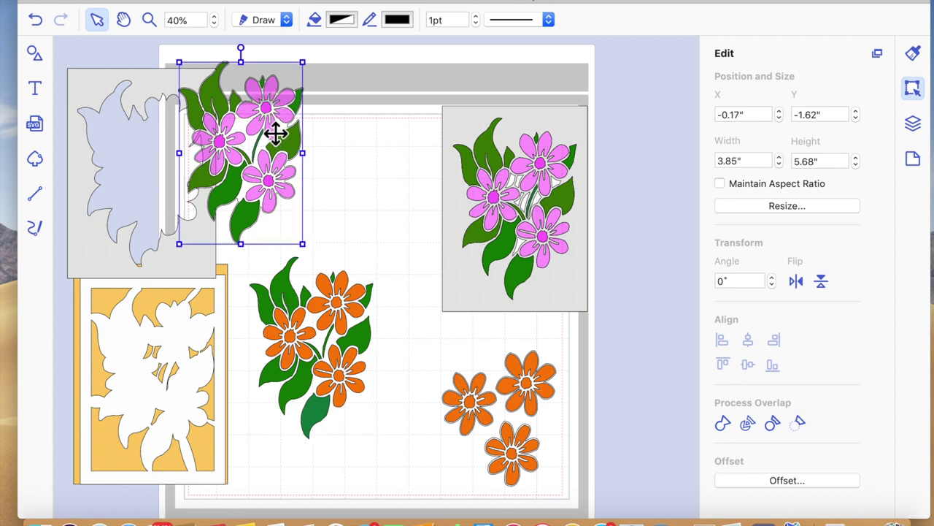
left_click(335, 145)
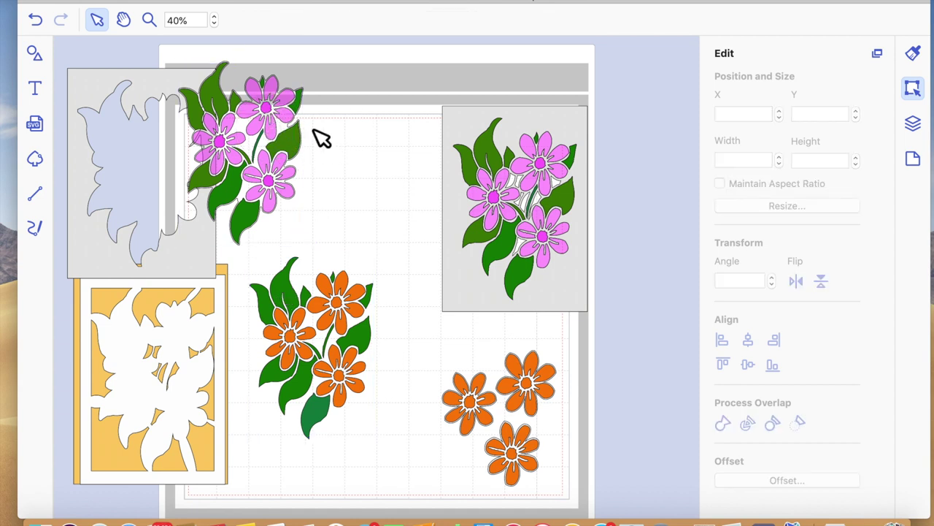
left_click(290, 132)
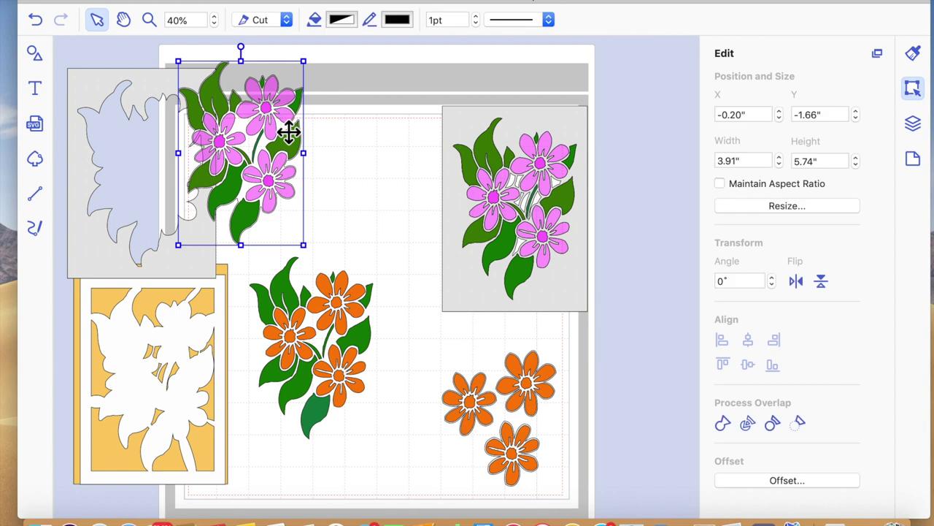
left_click(367, 188)
Ungroup the set of three orange flowers from their backing outlines.
left_click(487, 401)
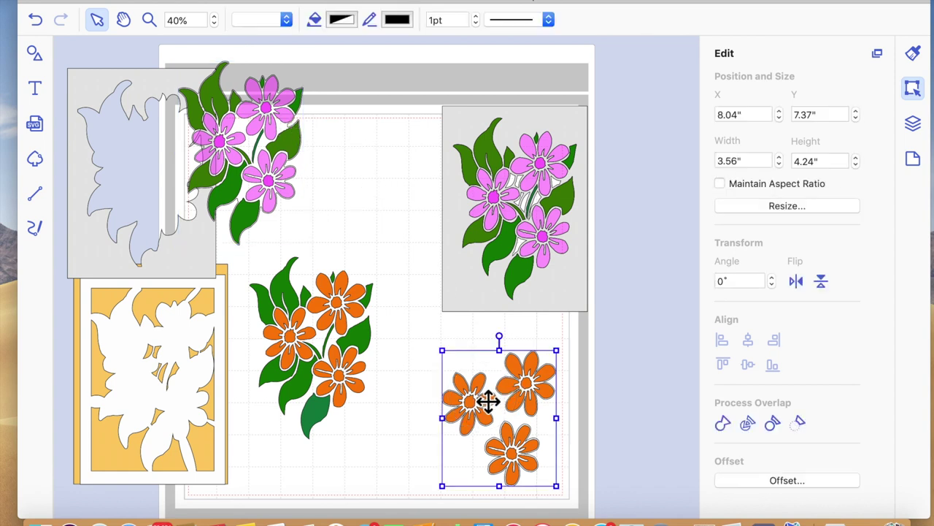
right_click(488, 398)
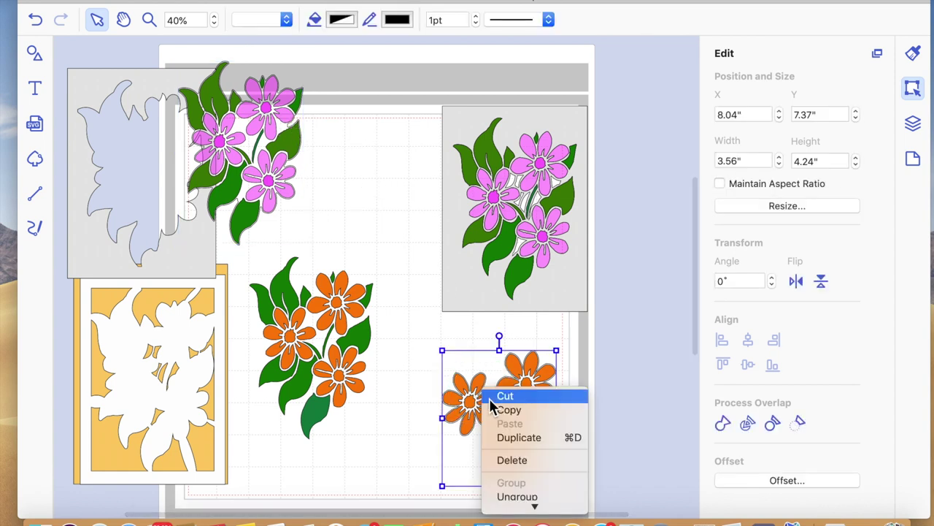
left_click(515, 500)
left_click(392, 447)
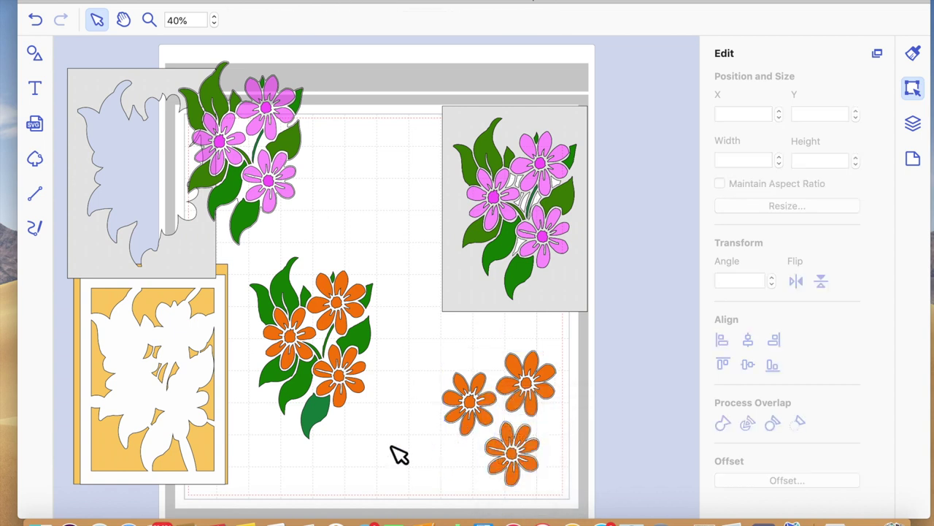
Check the Cut or Draw line type of the separate orange flowers and their backing outlines.
left_click(474, 423)
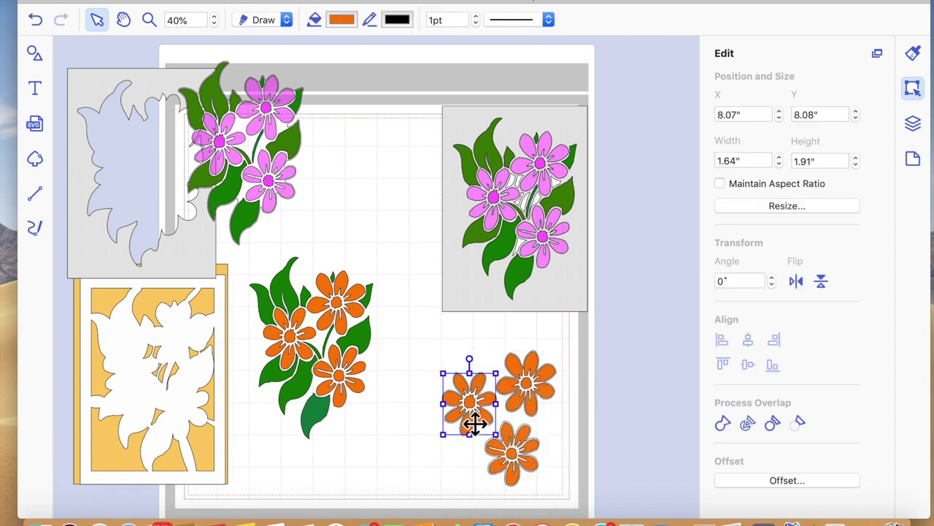
left_click(536, 380)
left_click(521, 459)
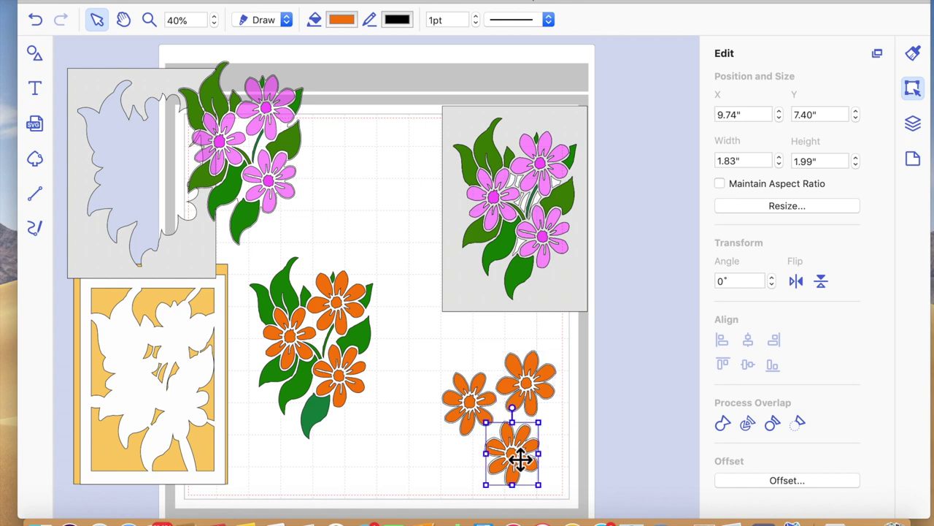
left_click(395, 485)
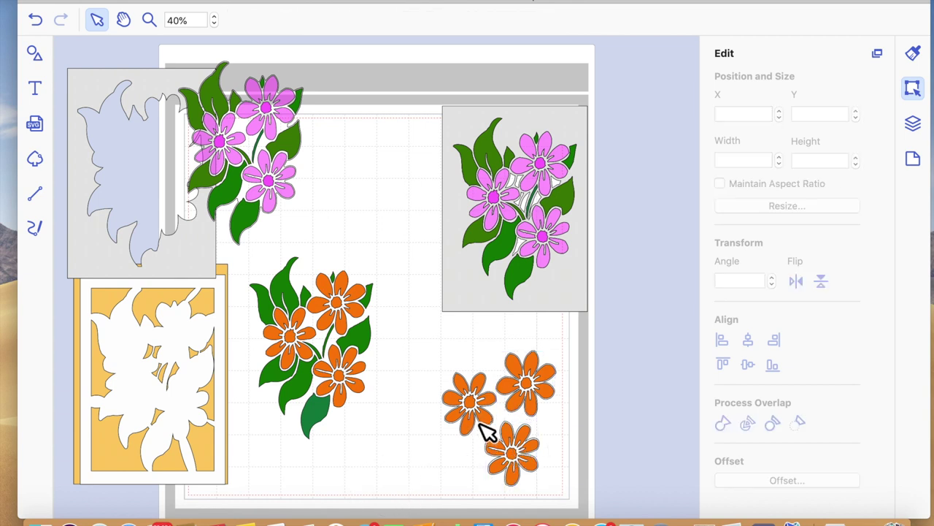
left_click(480, 423)
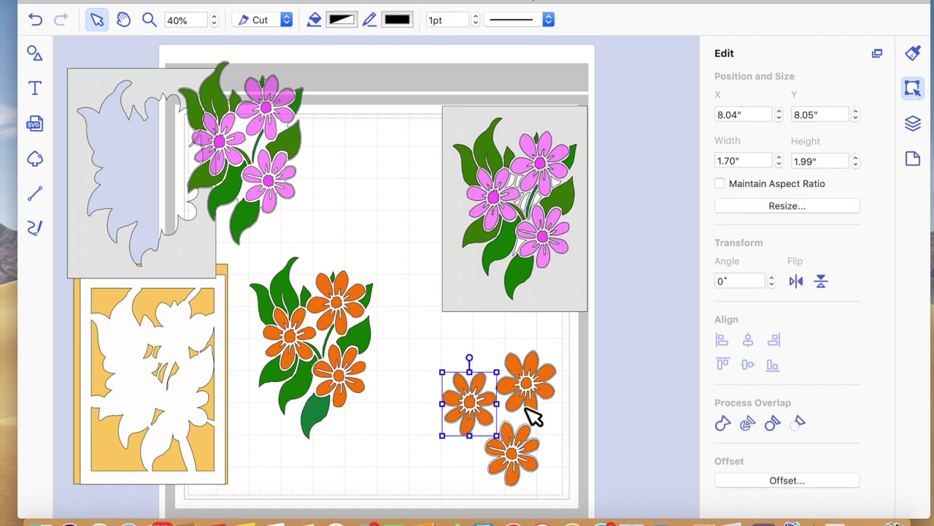
left_click(527, 409)
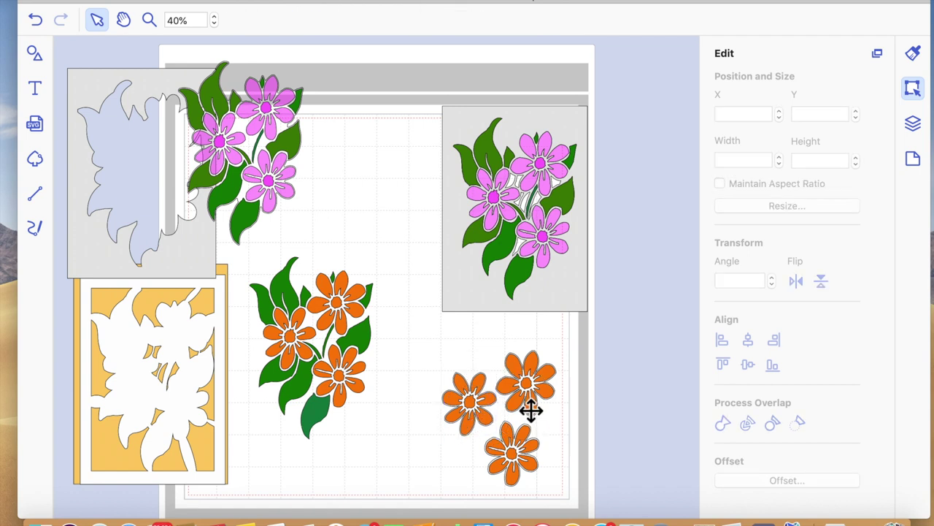
left_click(531, 411)
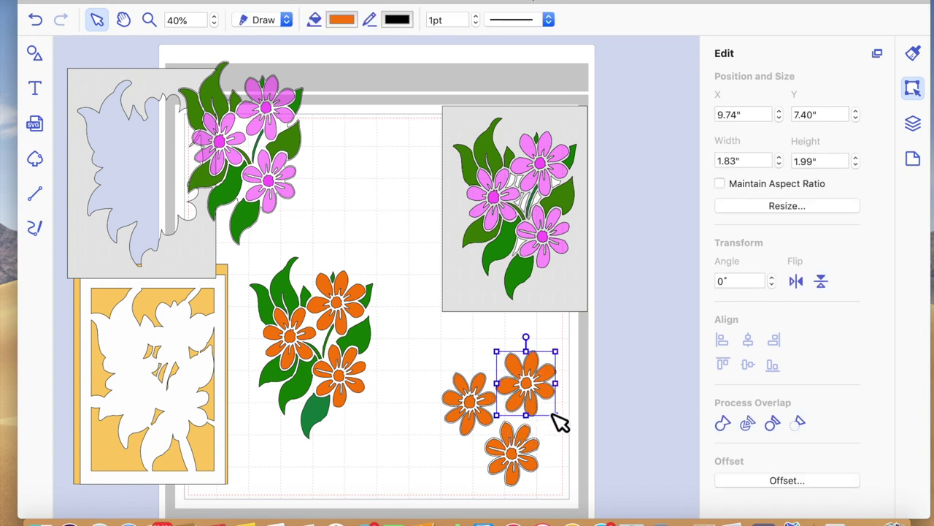
Check the Cut or Draw line type of the backing outlines behind the upper and lower separate orange flowers.
left_click(564, 434)
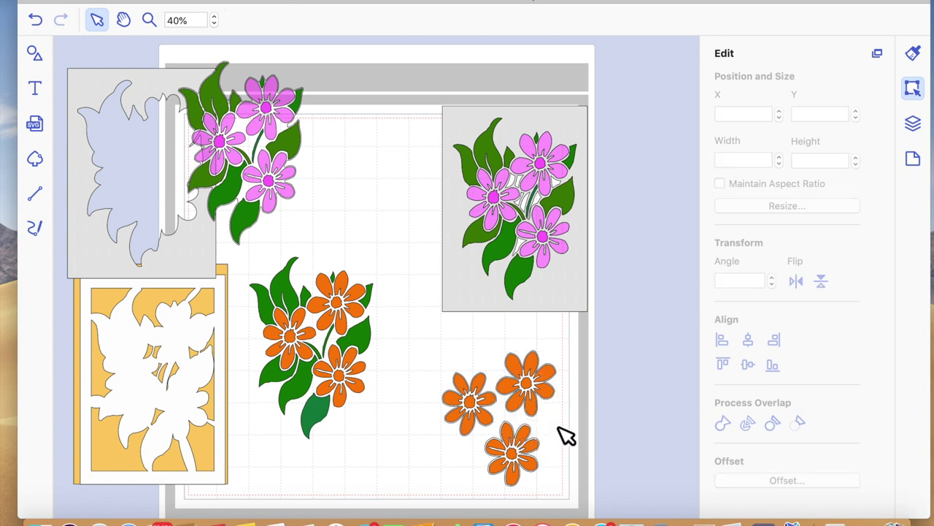
left_click(552, 390)
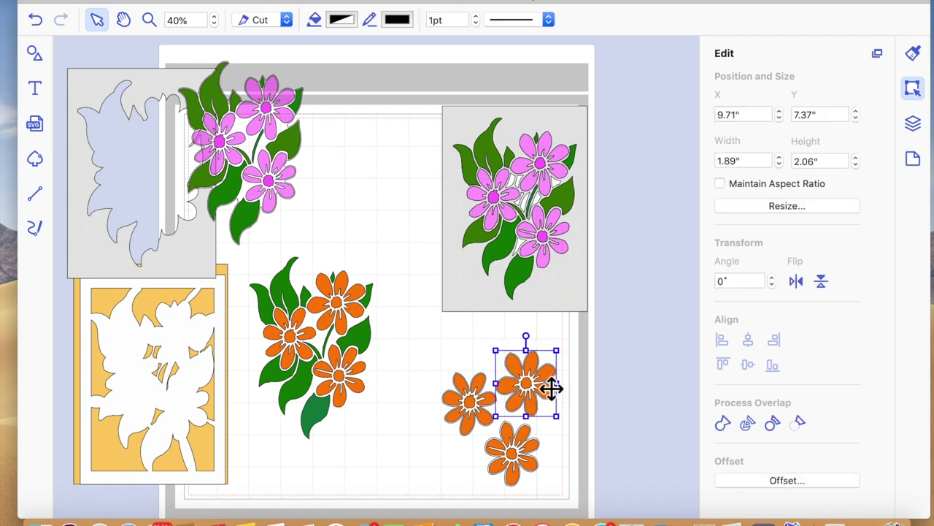
left_click(522, 472)
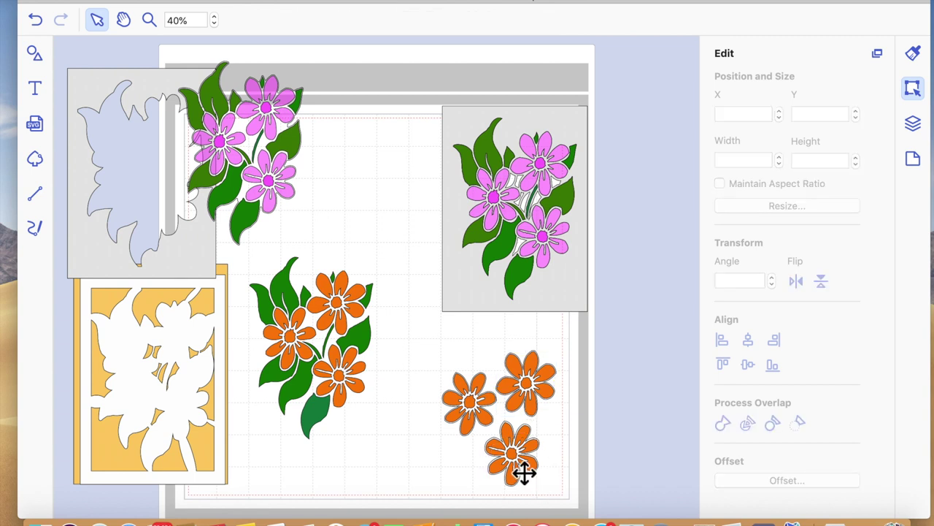
left_click(524, 473)
left_click(444, 502)
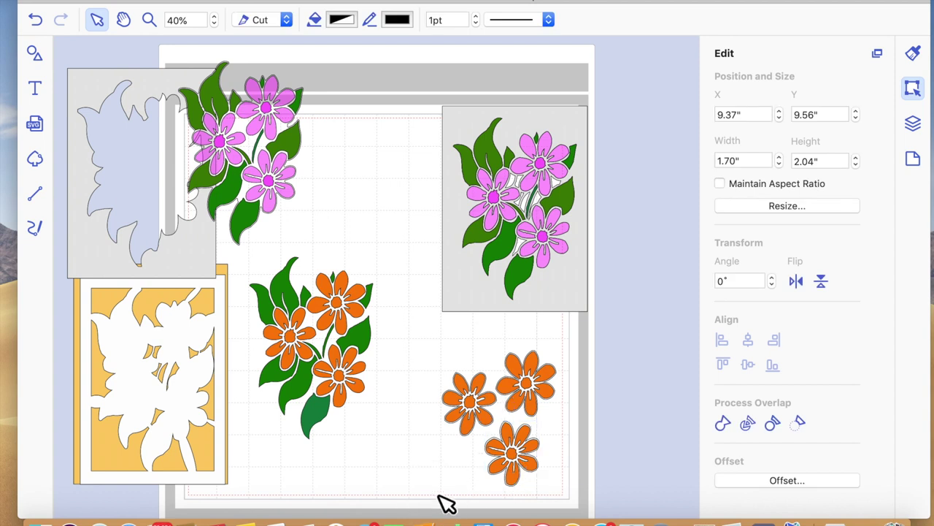
left_click(513, 464)
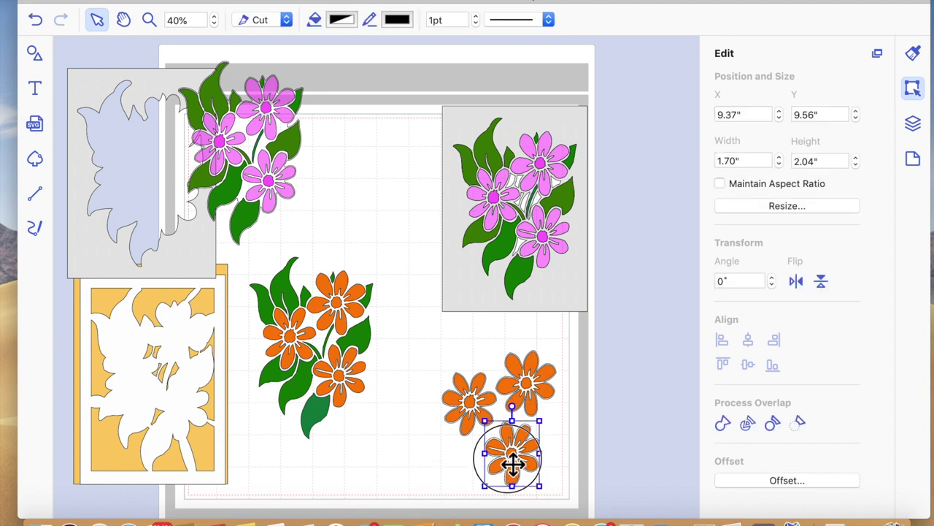
left_click(416, 422)
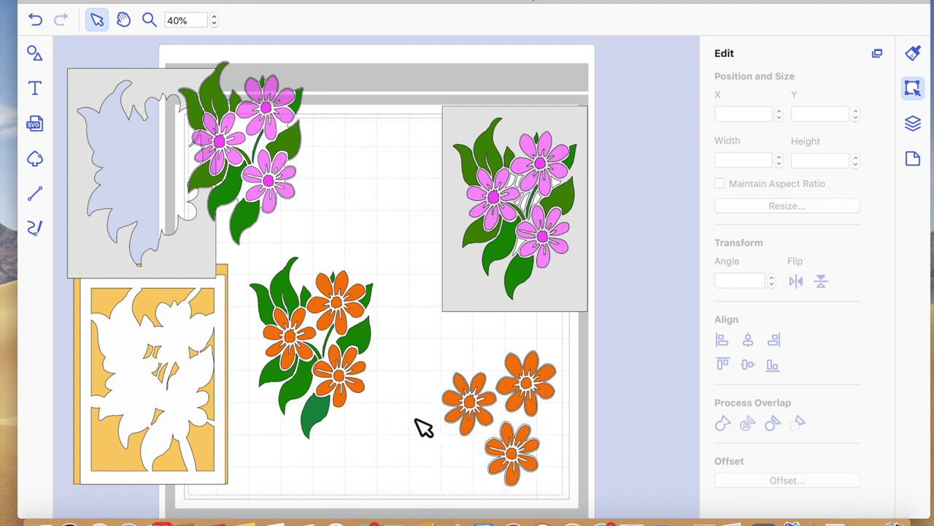
Move the orange bouquet onto the white frame and yellow backing, and align them on centre and middle.
left_click(346, 363)
left_click_drag(346, 363, 182, 390)
left_click_drag(289, 490, 172, 417)
left_click(752, 343)
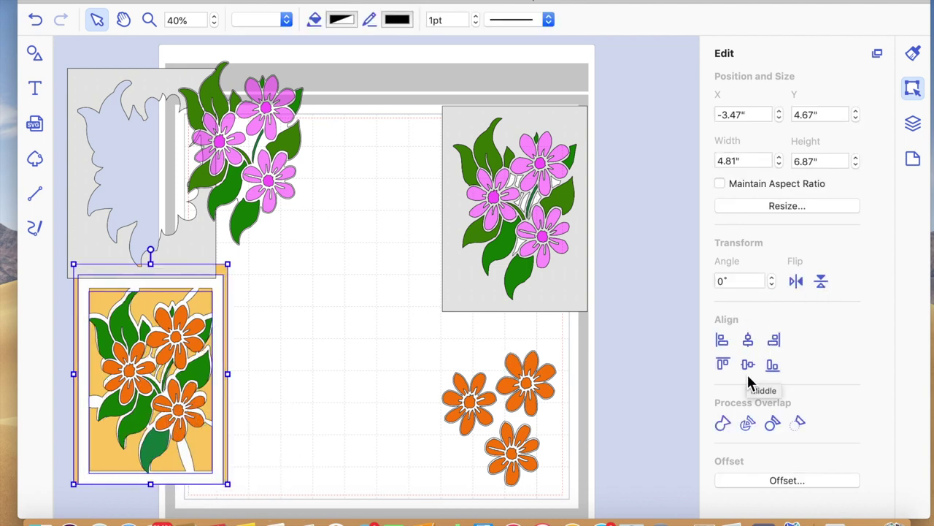
left_click(750, 368)
Move the framed orange bouquet onto the mat, and the plain gray silhouette panel to about X 2.43", Y 0.96".
left_click(348, 481)
left_click_drag(271, 502, 174, 427)
left_click_drag(175, 394, 345, 385)
left_click_drag(190, 269, 385, 344)
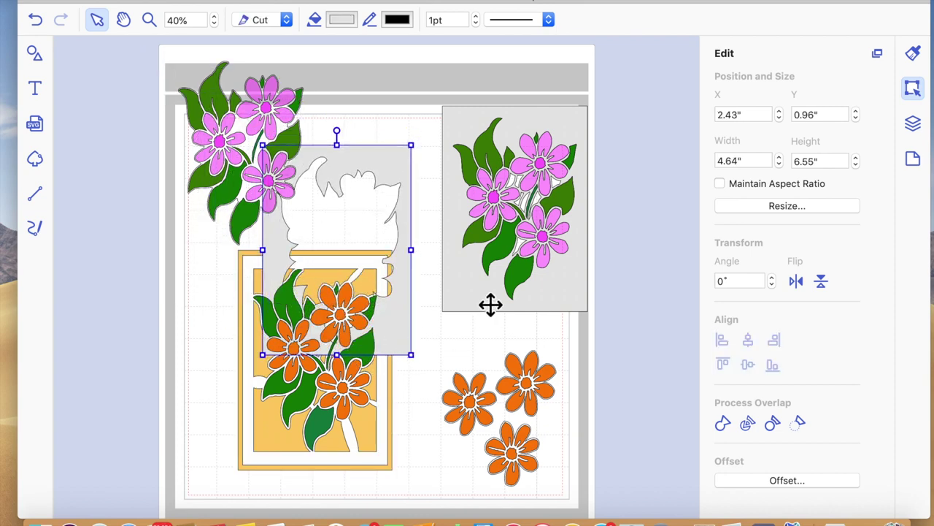
Move the second gray panel with its pink bouquet inside the mat, and the other pink bouquet with its outline to about X 3.29", Y 1.45".
left_click_drag(603, 322, 475, 255)
left_click_drag(259, 113, 291, 142)
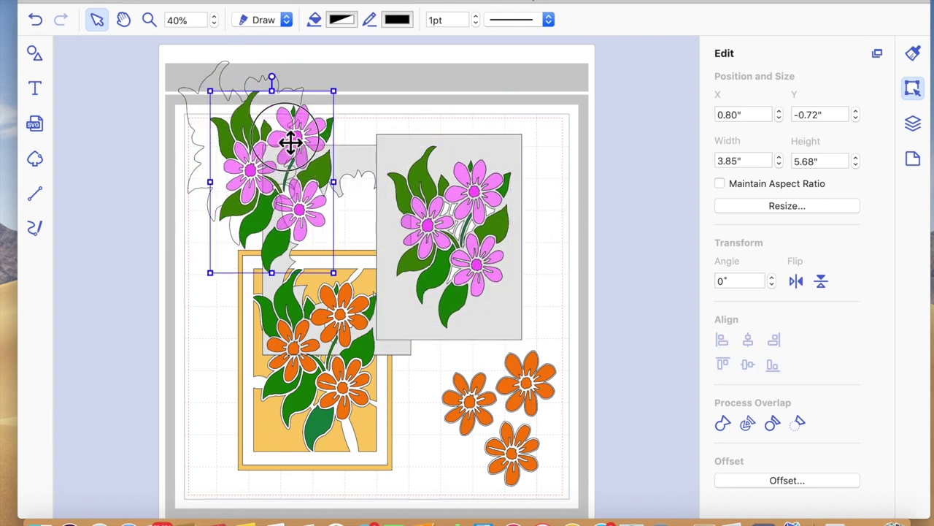
left_click(38, 22)
left_click_drag(179, 45, 380, 229)
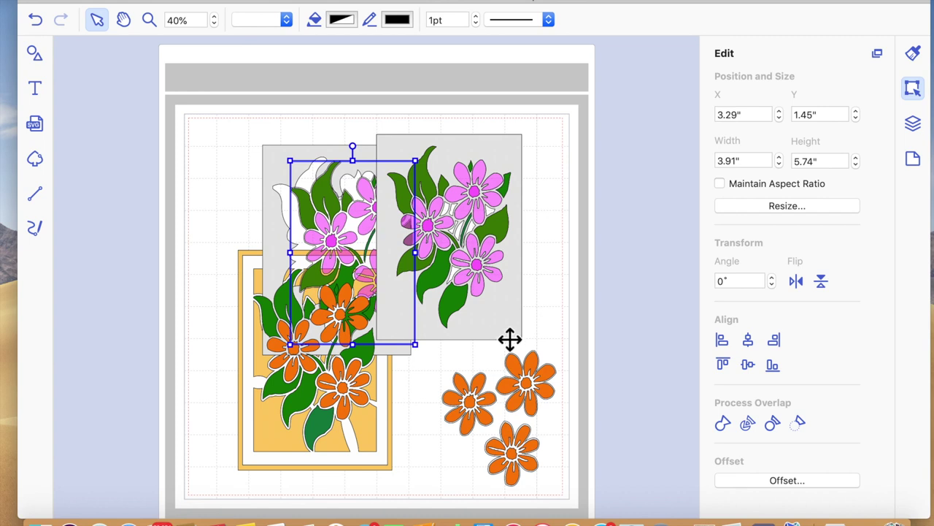
left_click(621, 297)
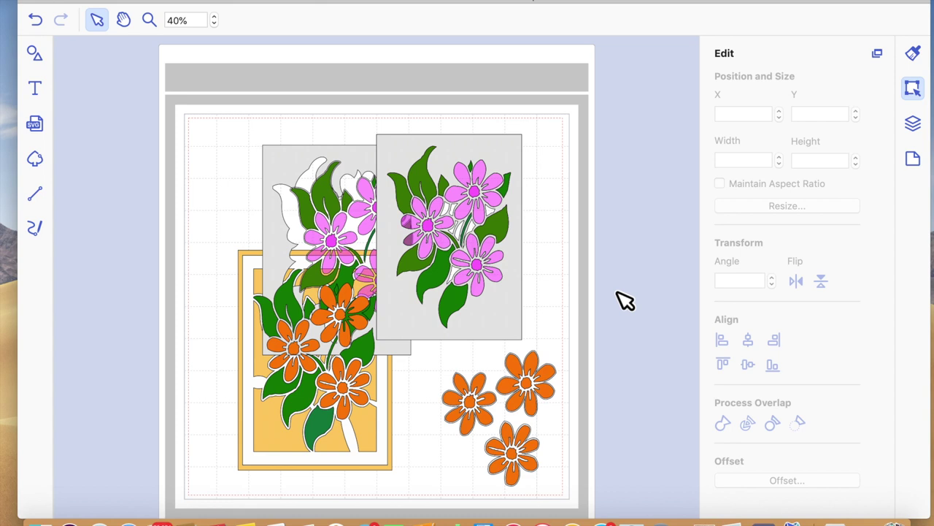
left_click(192, 0)
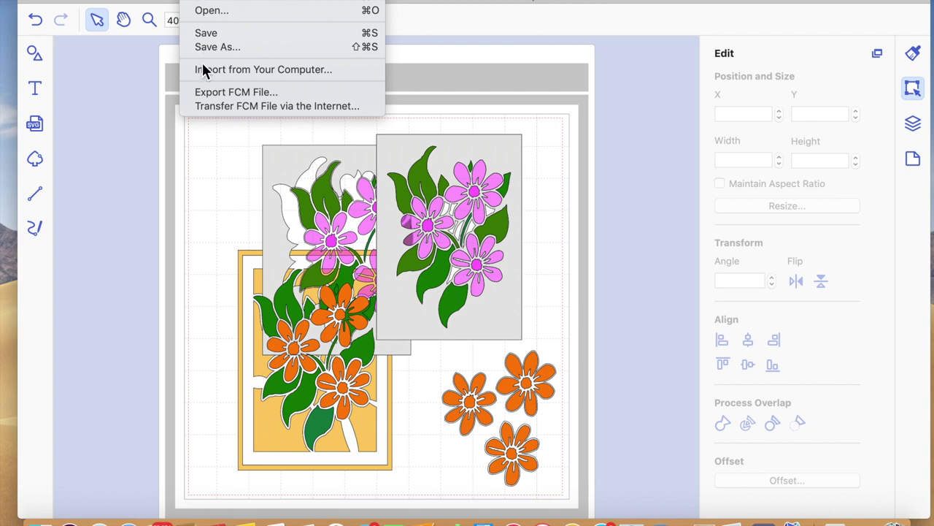
left_click(208, 94)
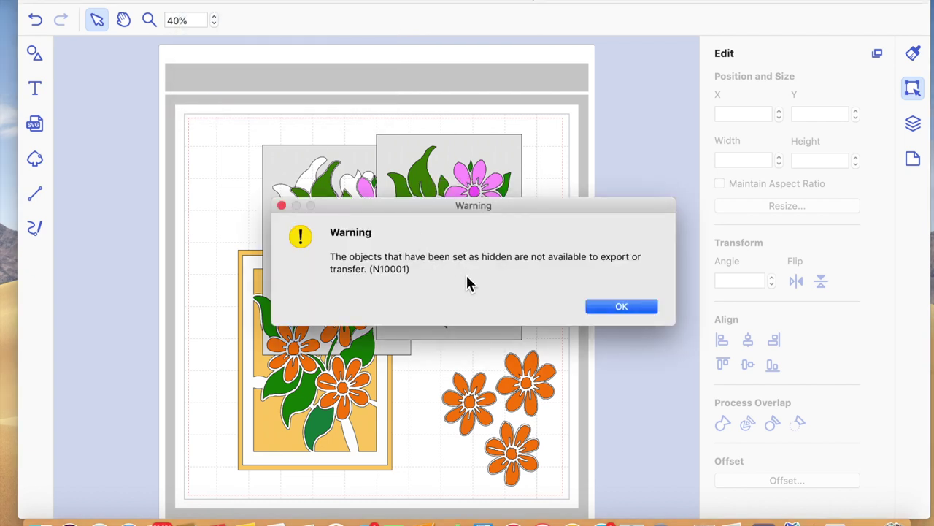
left_click(623, 308)
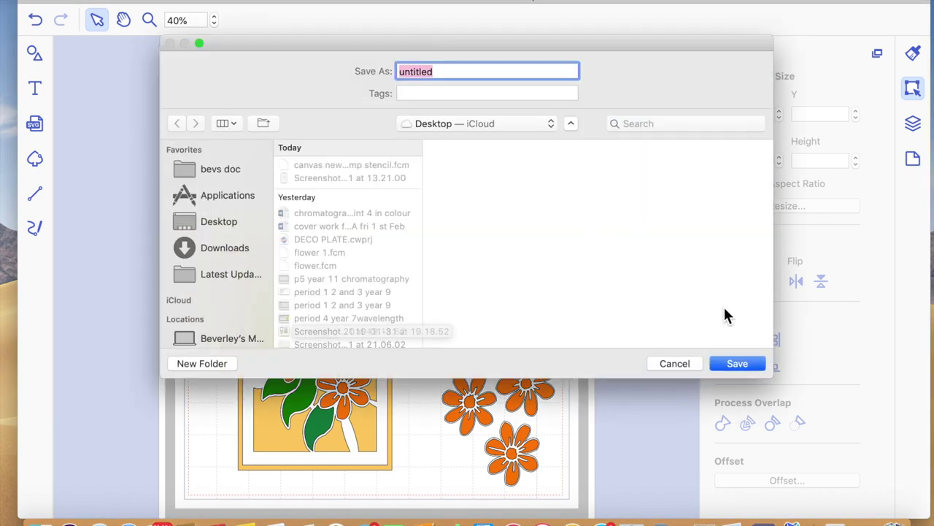
left_click(693, 367)
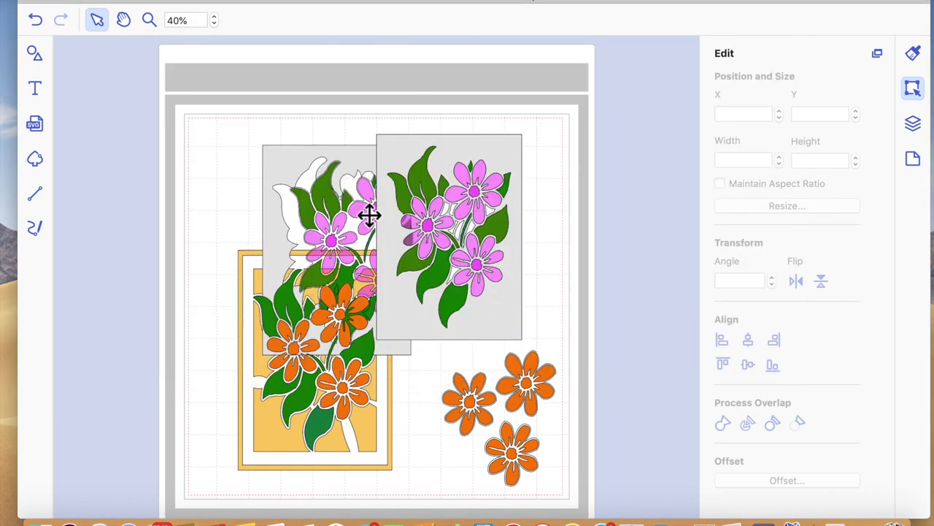
Move the two gray panels out to either side of the mat and make the hidden shape at the end of the layer list visible.
left_click_drag(290, 168, 228, 144)
left_click_drag(467, 167, 510, 146)
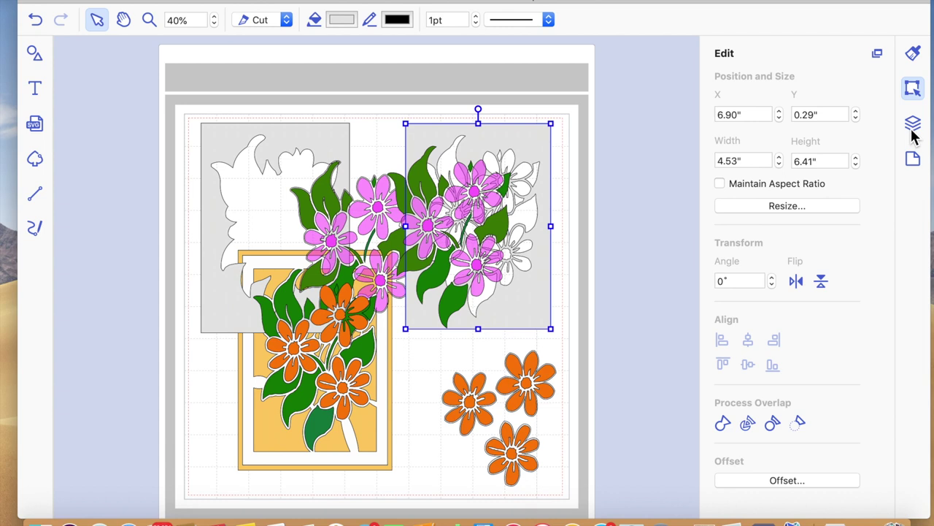
left_click(912, 124)
scroll(793, 358, "down", 2)
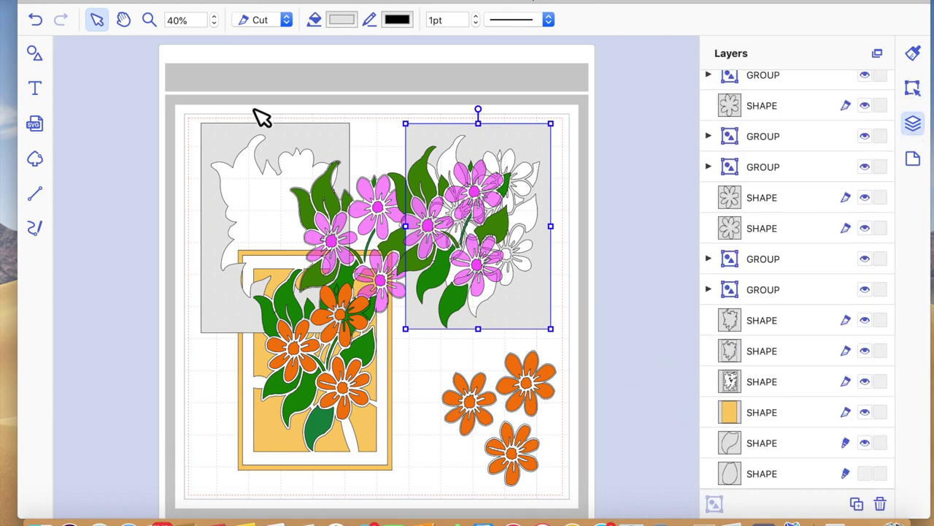
left_click_drag(219, 141, 72, 116)
mouse_move(586, 140)
left_mouse_down()
mouse_move(618, 138)
mouse_move(595, 132)
left_mouse_up()
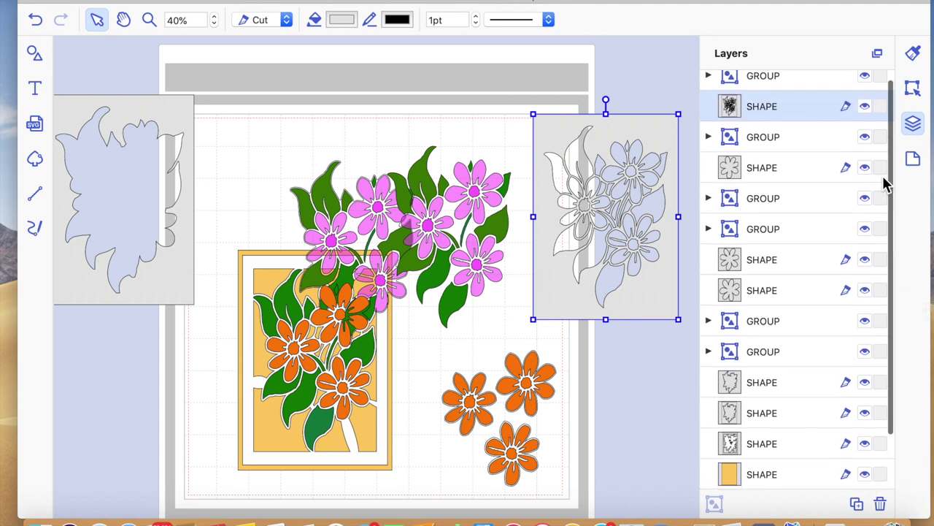
scroll(861, 191, "up", 1)
scroll(858, 177, "down", 3)
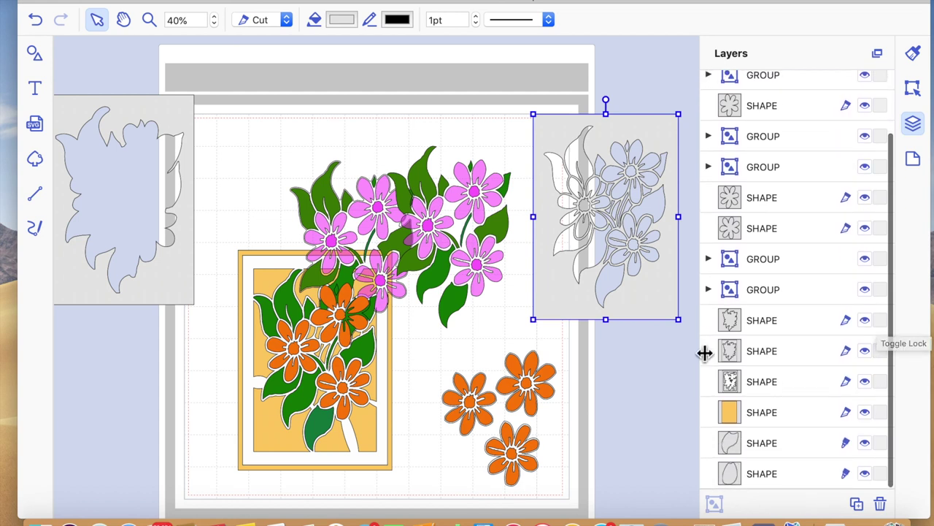
Place the pink bouquet without a backing outline over its matching gray cut-out panel beside the mat.
left_click(553, 398)
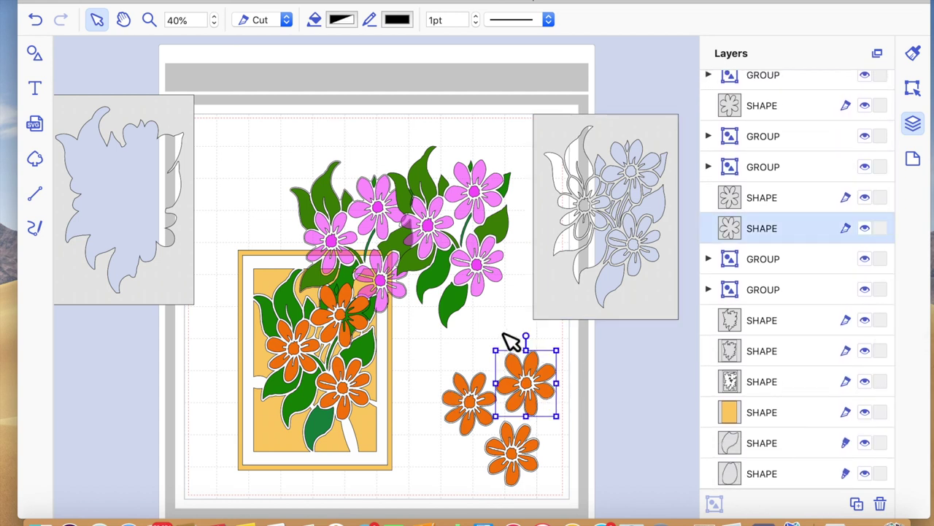
left_click_drag(561, 251, 565, 246)
left_click(501, 229)
left_click_drag(597, 202, 670, 191)
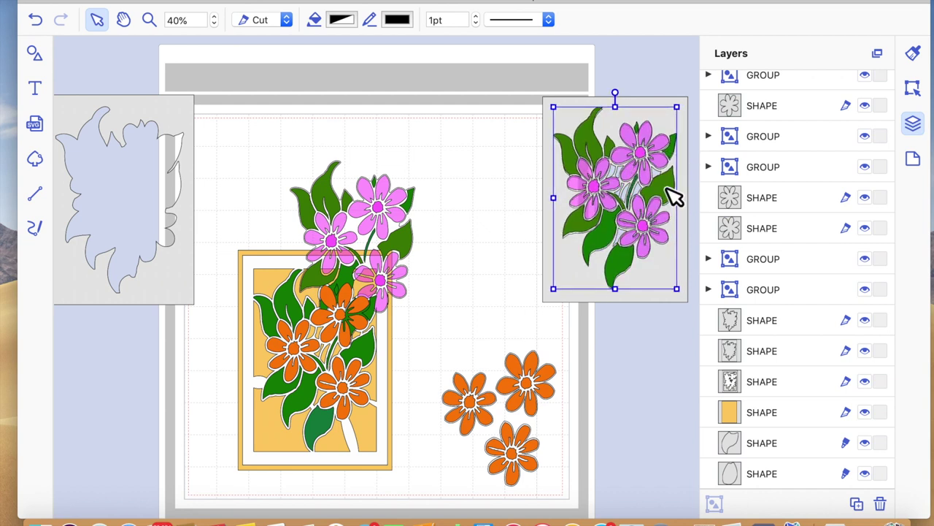
Move the remaining pink bouquet together with its backing outline clear of the yellow frame, to the upper part of the mat.
left_click(384, 224)
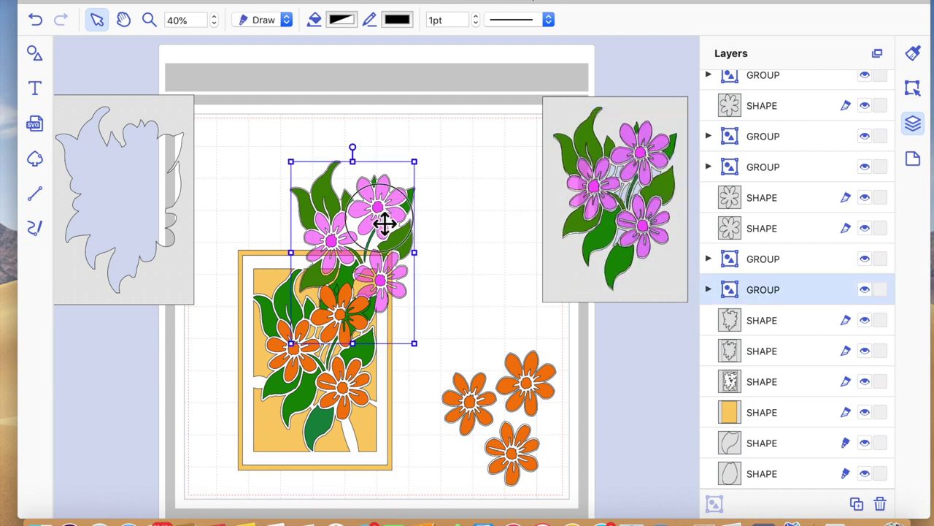
left_click_drag(459, 264, 380, 192)
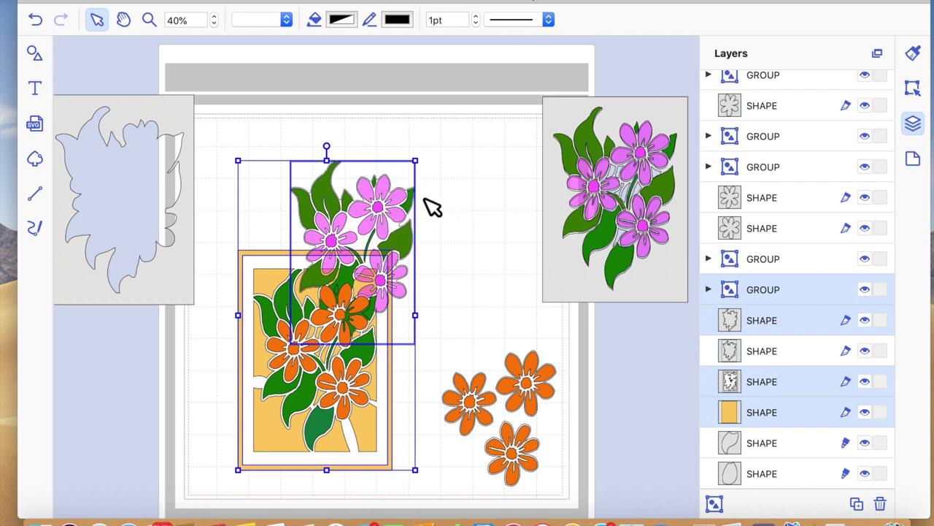
left_click(429, 203)
left_click(390, 198)
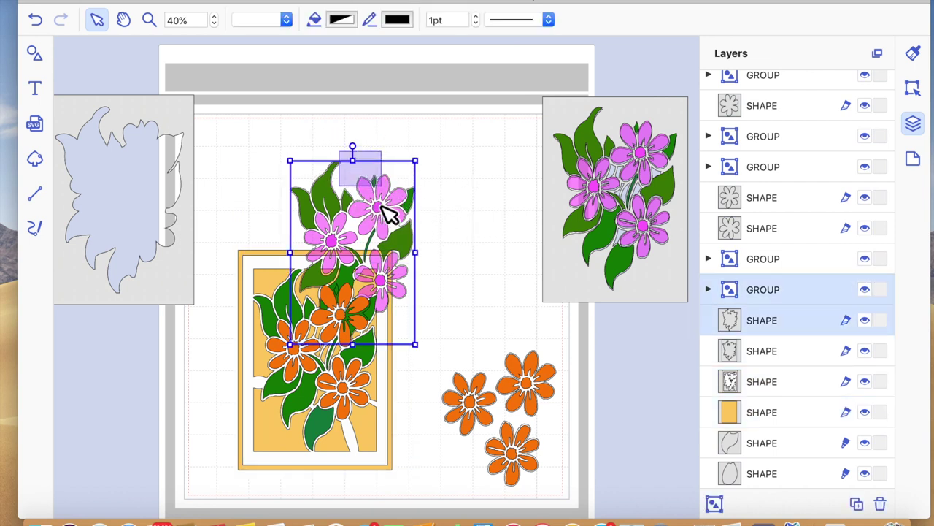
left_click_drag(385, 209, 475, 146)
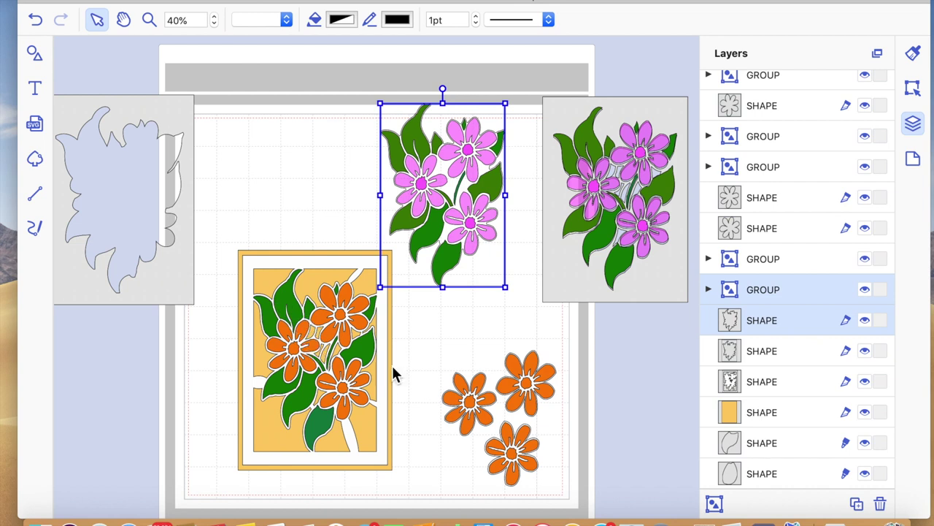
Move both gray panels and the outlined pink bouquet back so that every part lies inside the mat.
left_click_drag(175, 257, 357, 333)
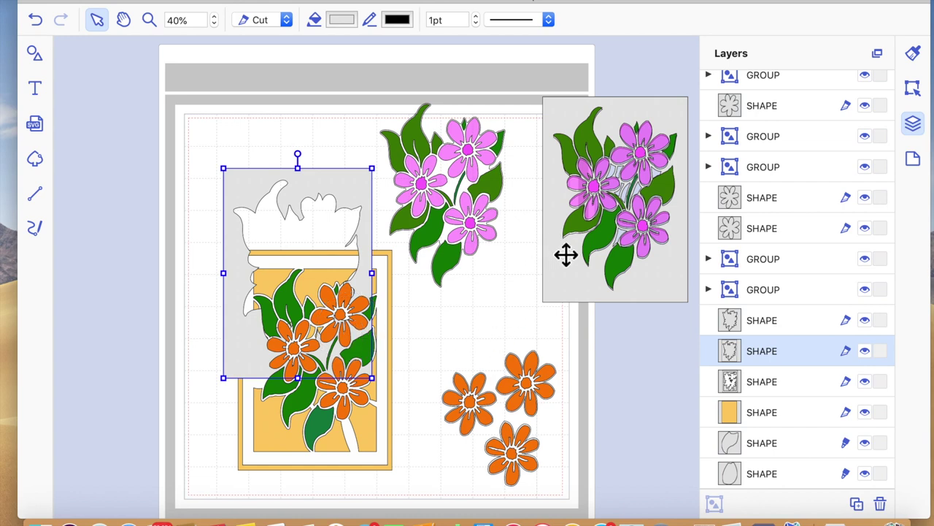
left_click(595, 133)
left_click(546, 196)
left_click_drag(546, 196, 397, 277)
left_click(374, 86)
left_click_drag(374, 86, 479, 183)
left_click(671, 247)
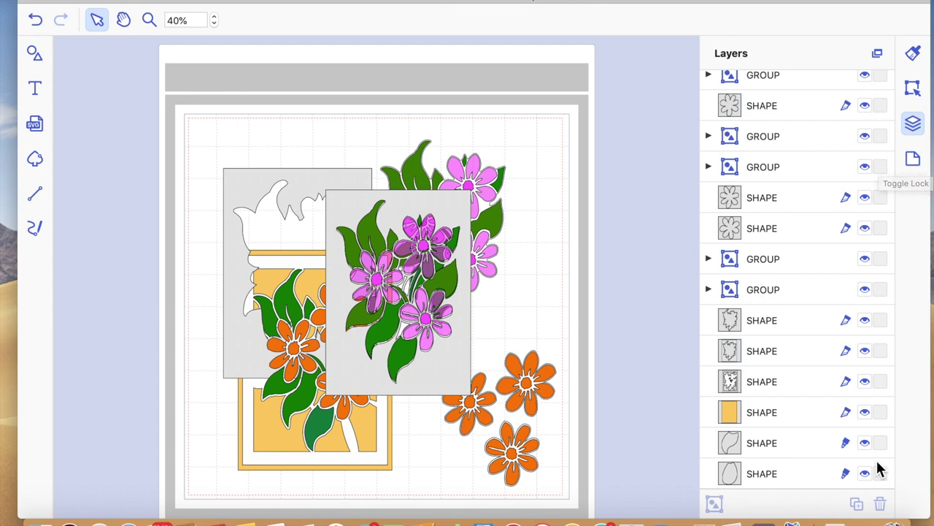
Identify the pink bouquet group by toggling its visibility, and check that every layer in the list is visible.
left_click(866, 291)
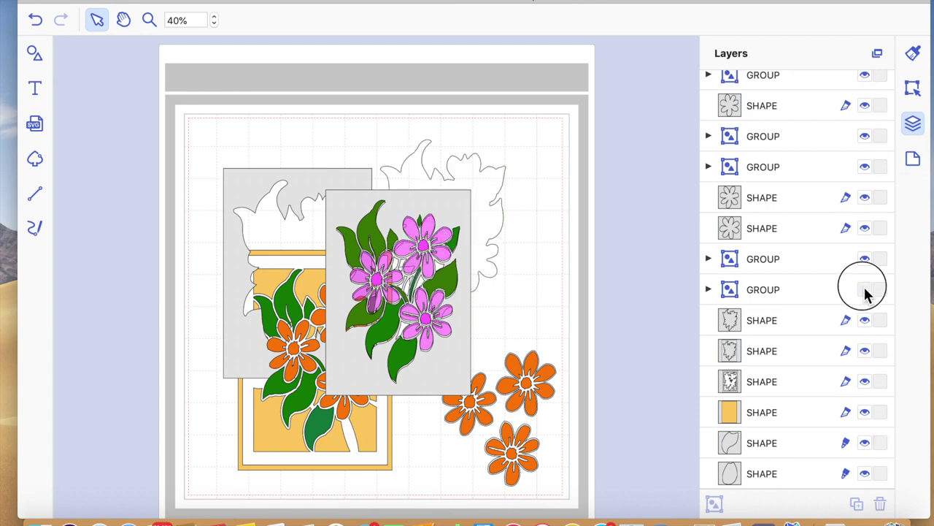
left_click(865, 291)
scroll(803, 142, "down", 1)
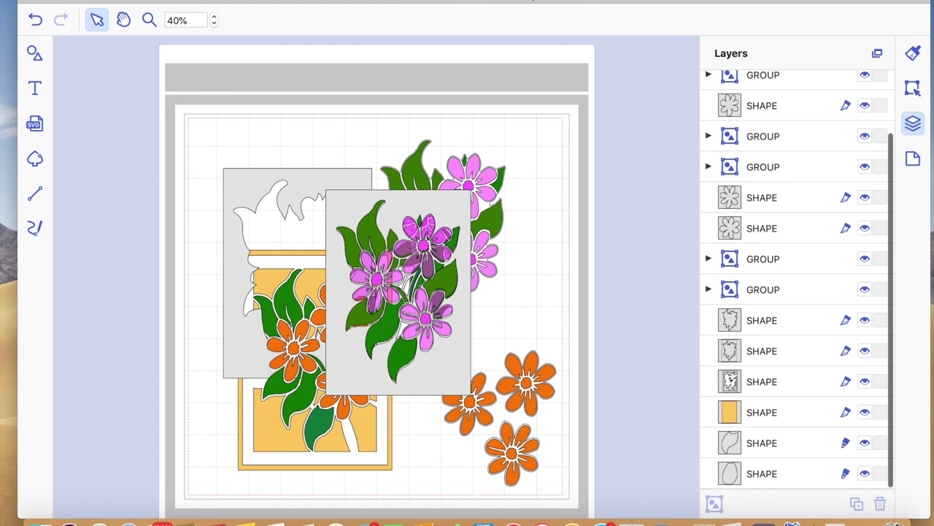
scroll(881, 326, "up", 2)
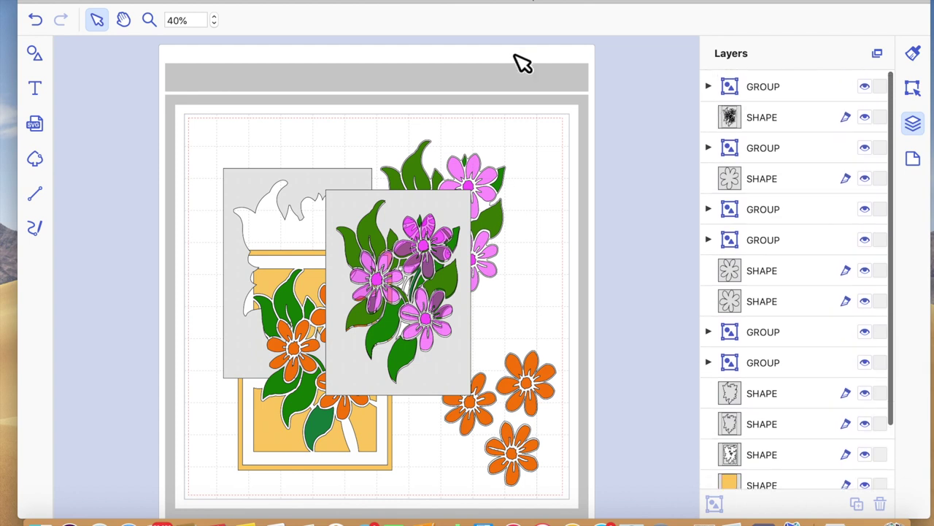
Export the design as an FCM file named "stencil stamp plate" to the Desktop.
left_click(190, 0)
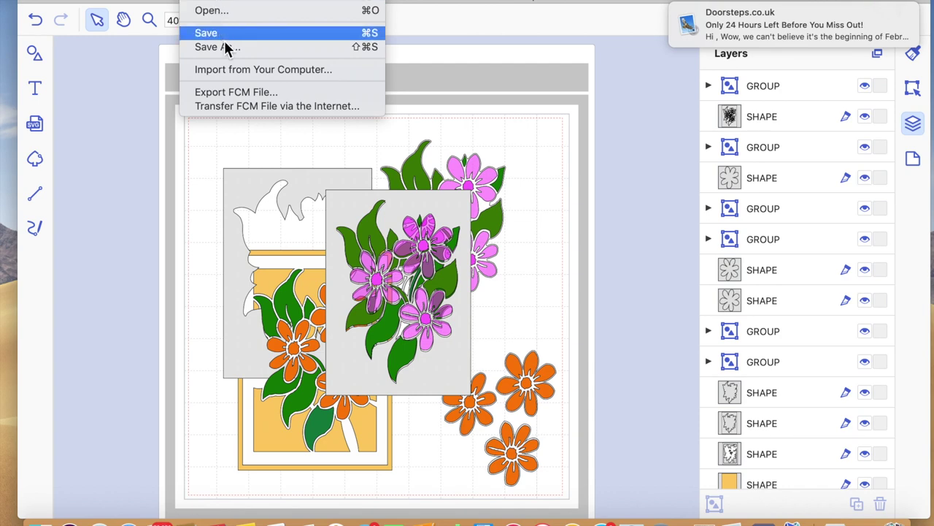
left_click(235, 95)
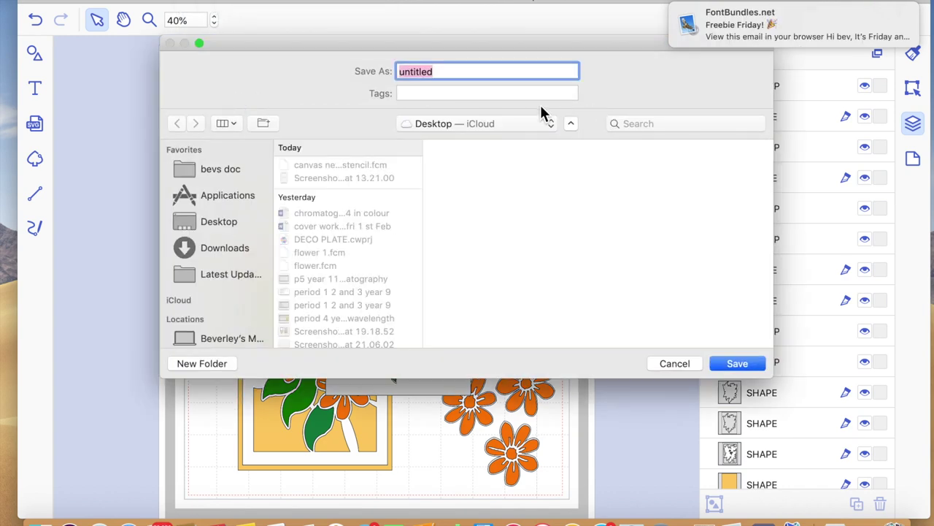
type("stencil stamp ")
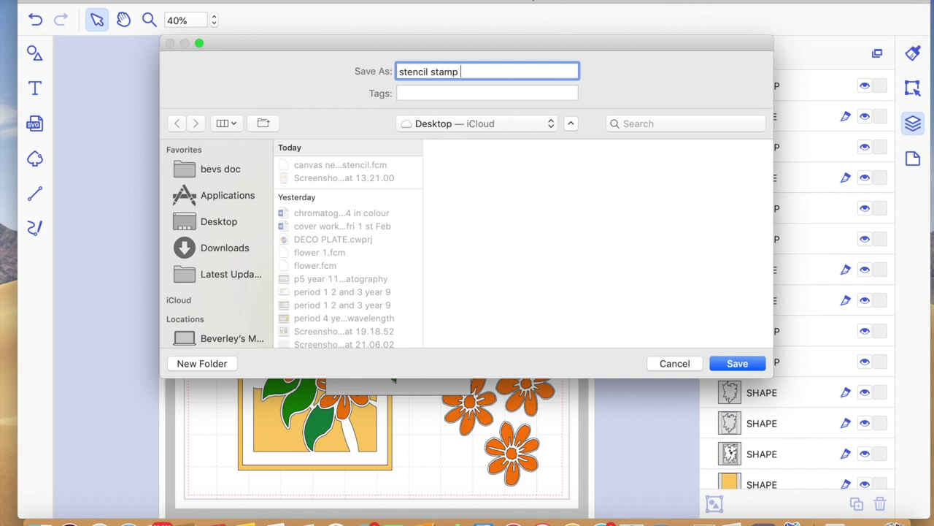
type("plate")
left_click(737, 364)
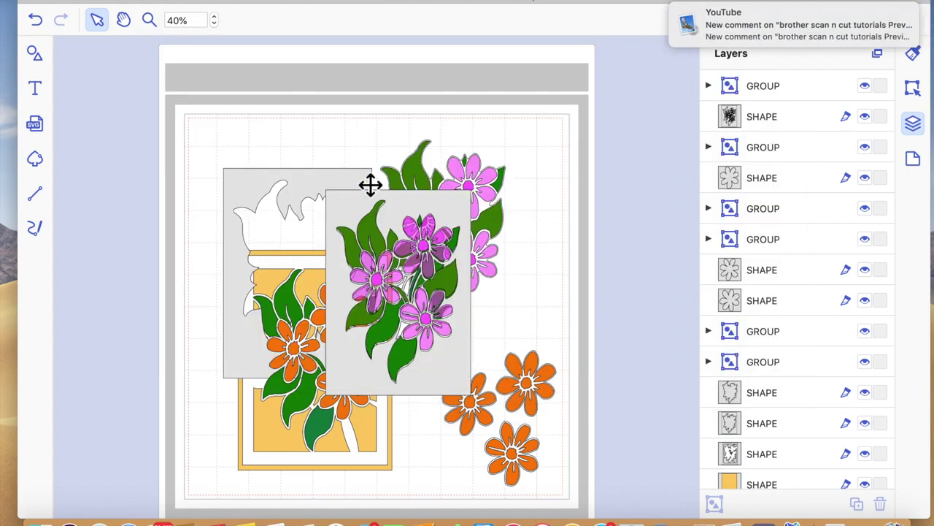
Transfer the FCM file over the internet to the registered cutting machine.
left_click(193, 2)
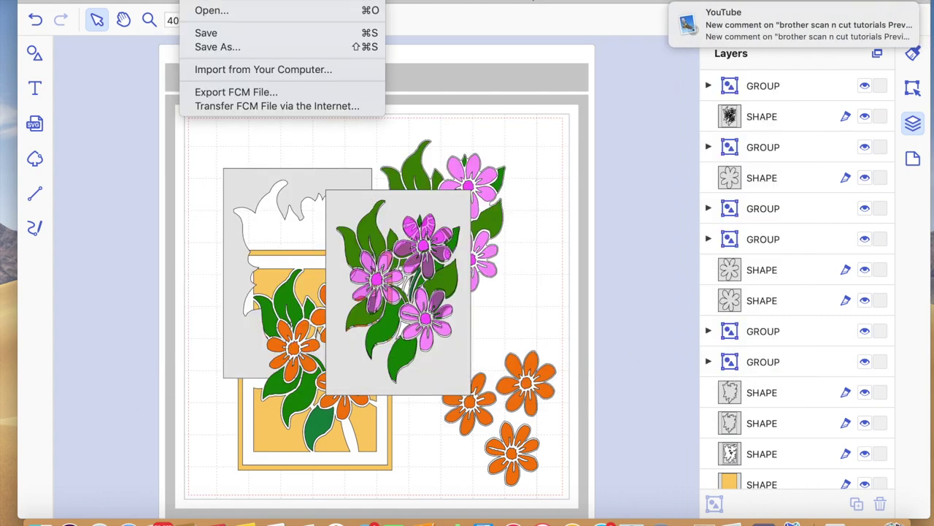
left_click(253, 108)
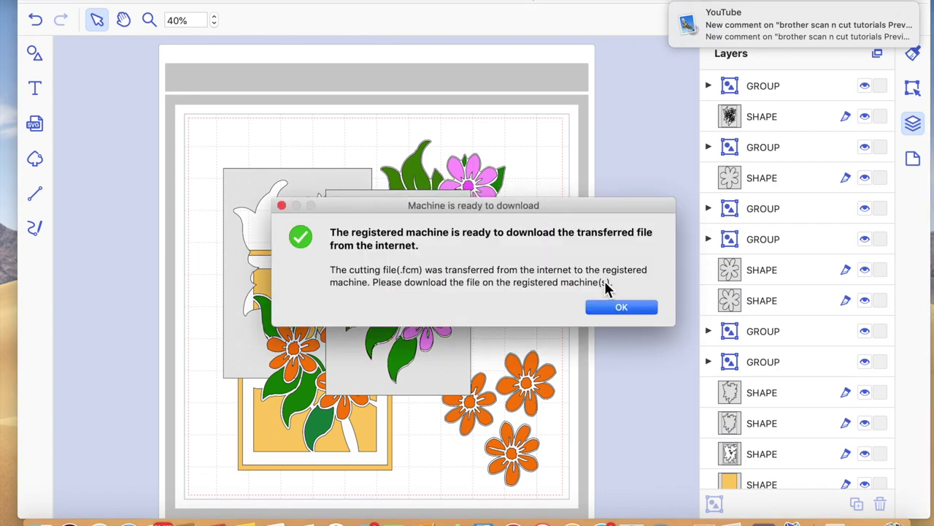
left_click(619, 309)
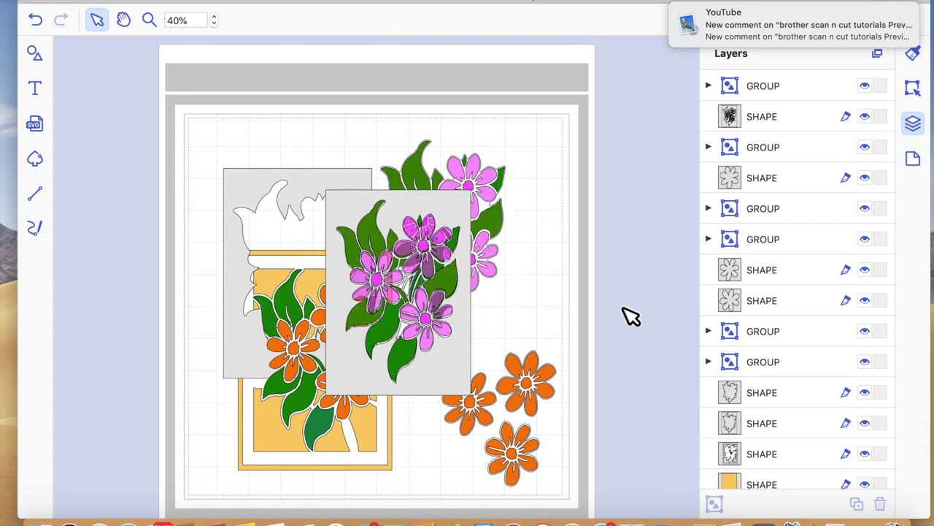